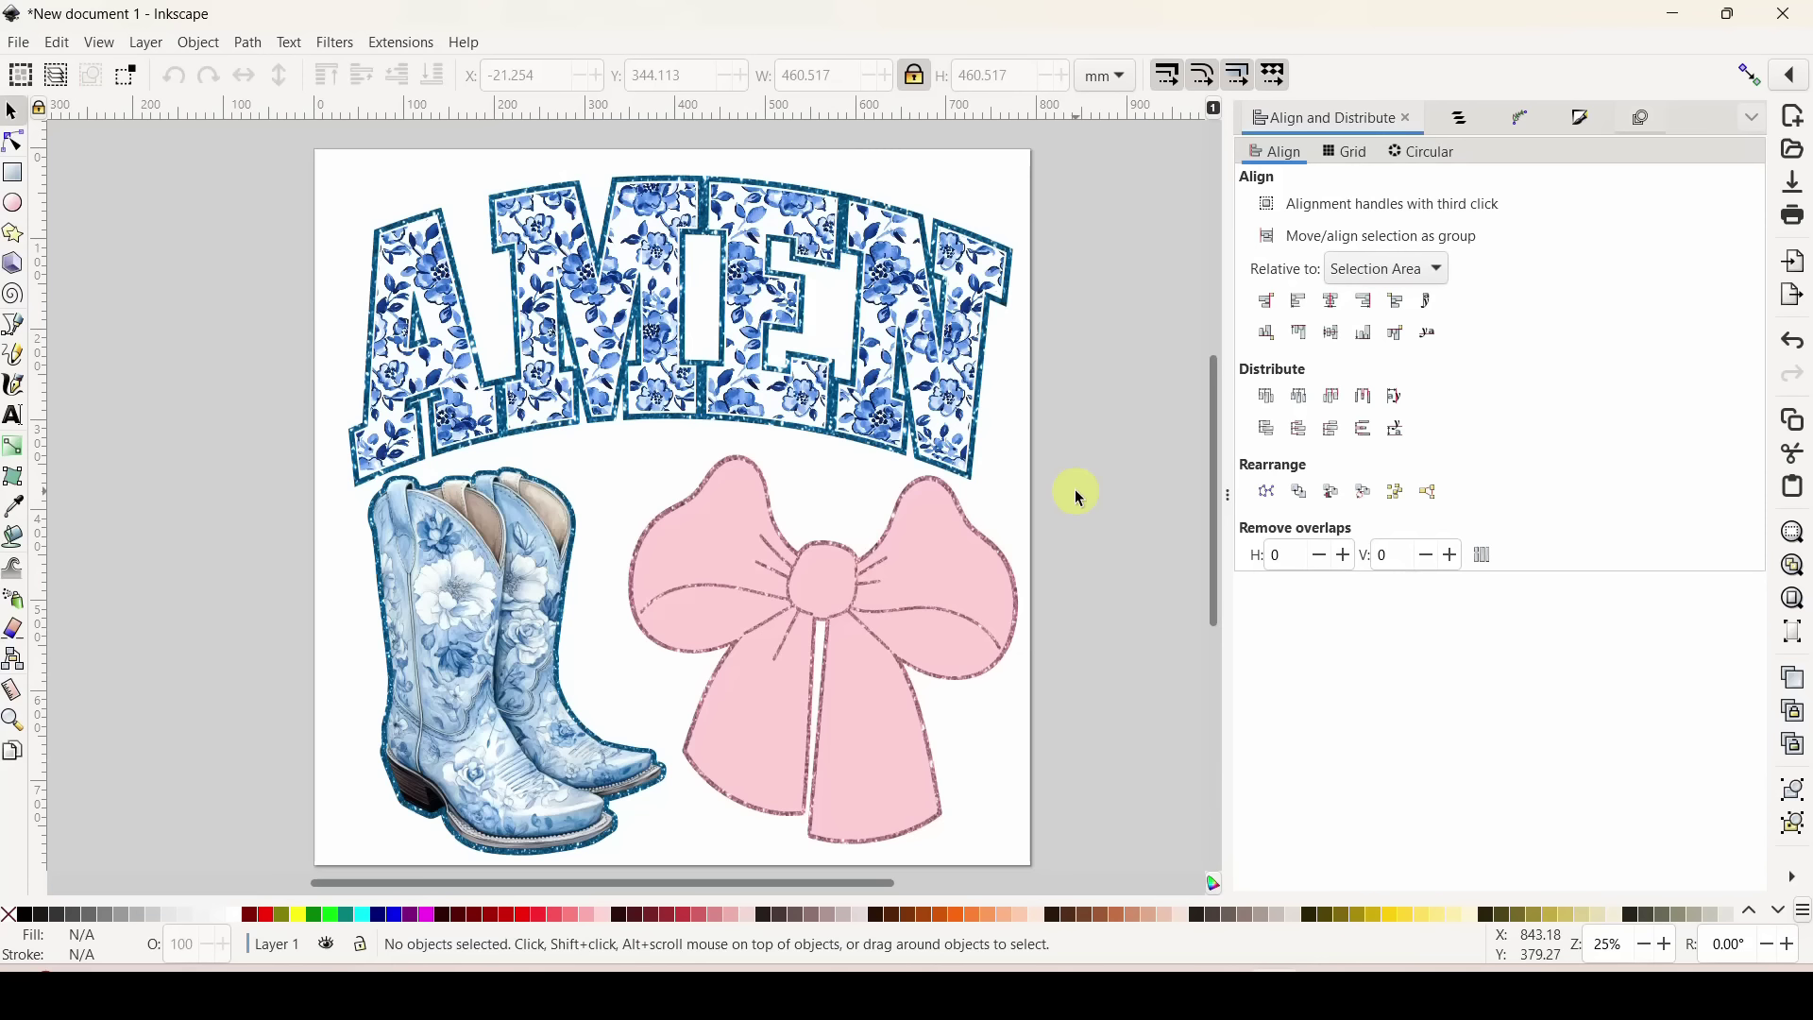
# Switch to the Canva design in the browser and select the plain bow and the ribbon bow in turn to compare their editing options.
pyautogui.click(1068, 994)
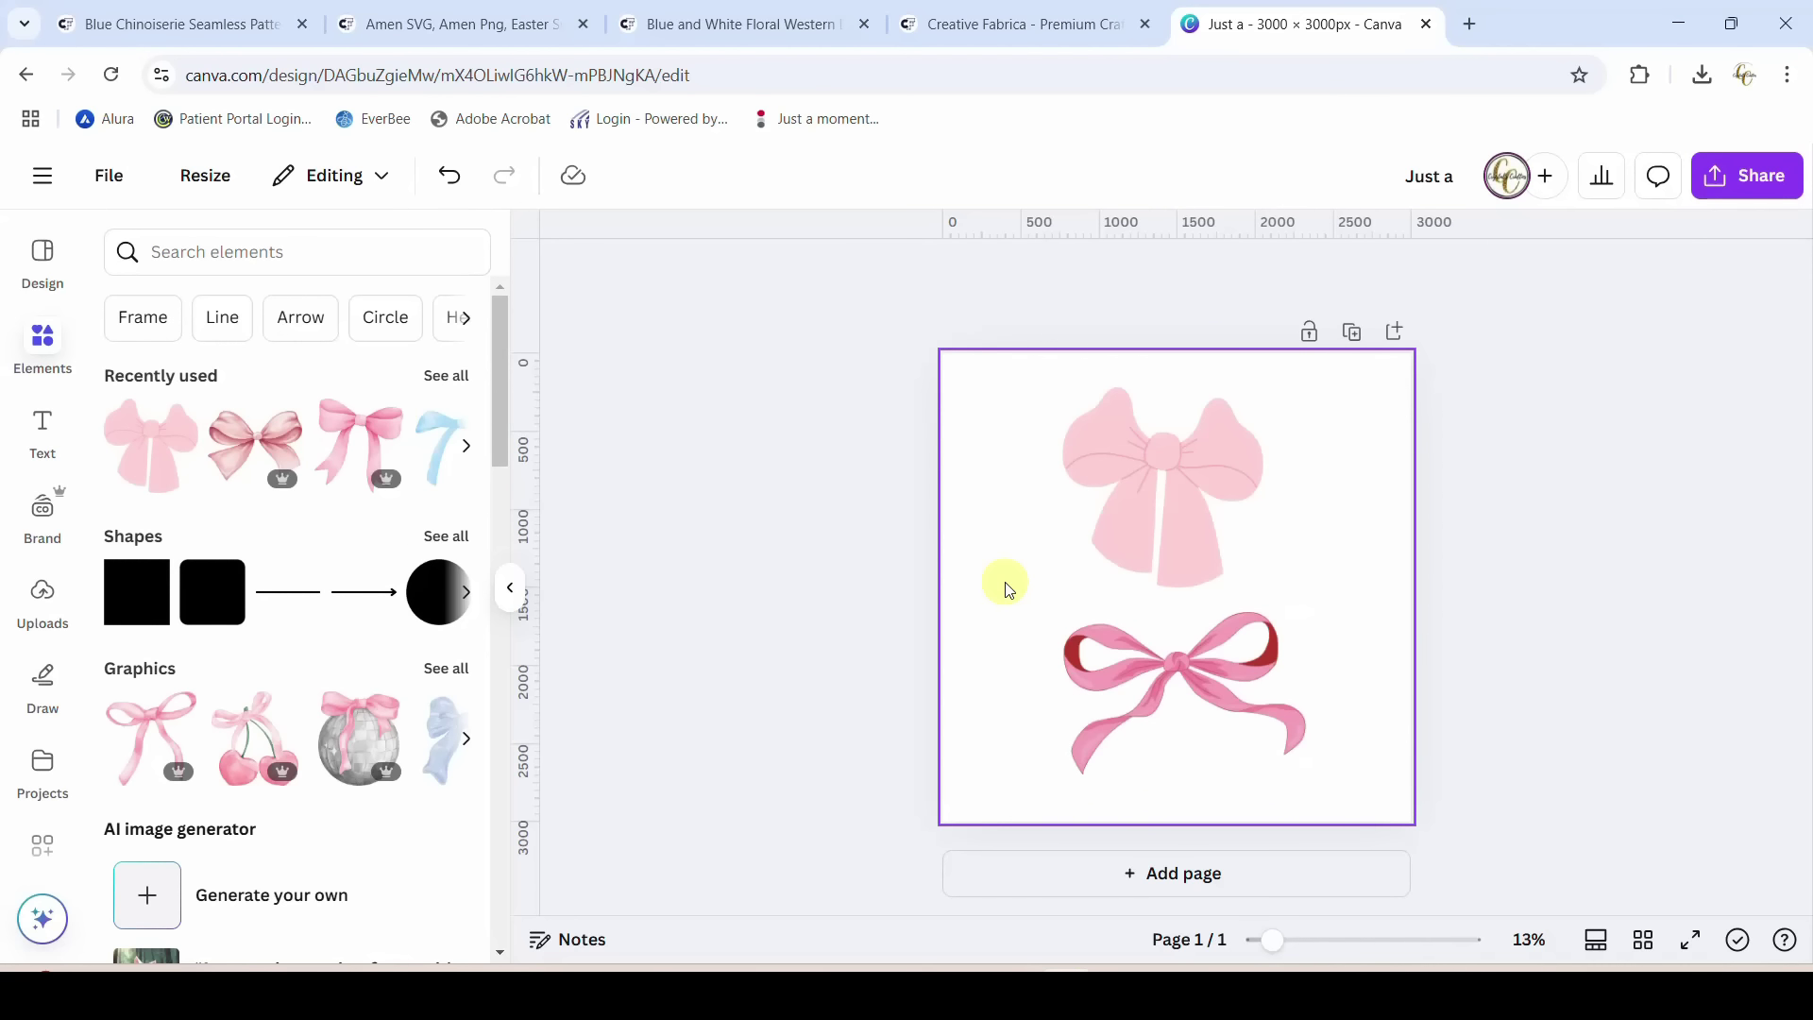
pyautogui.click(1154, 536)
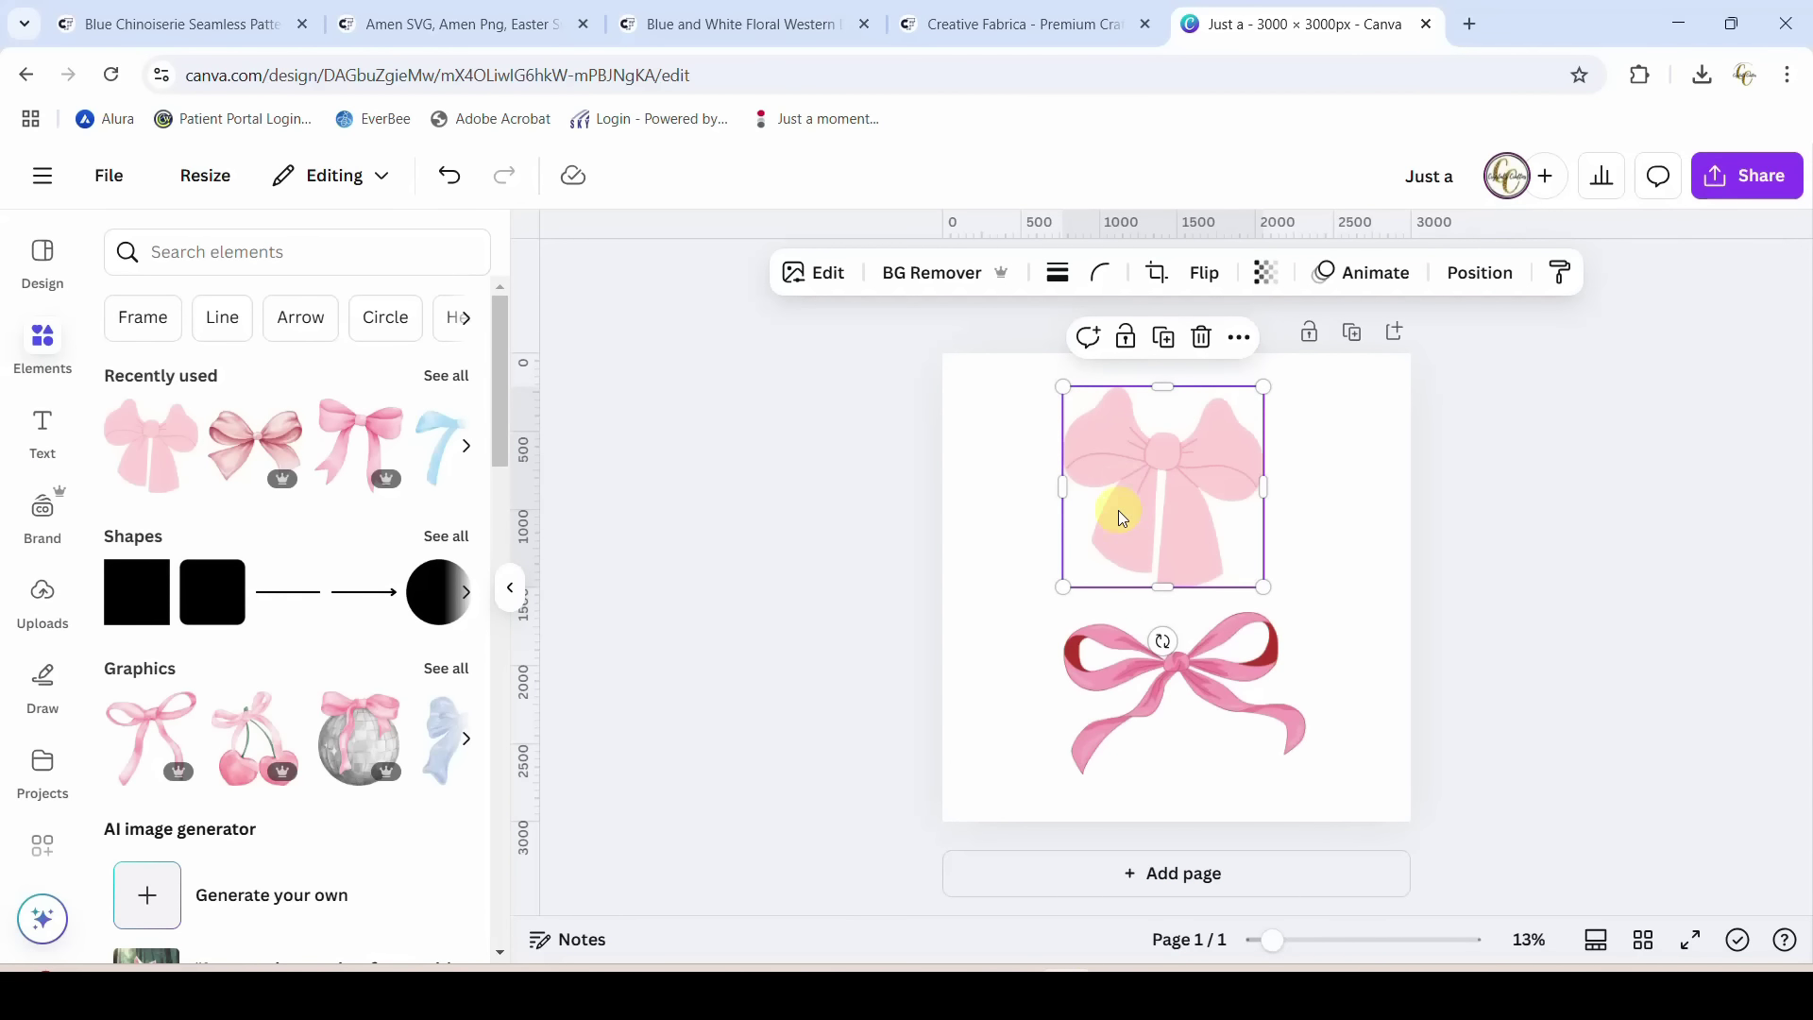
pyautogui.click(1107, 667)
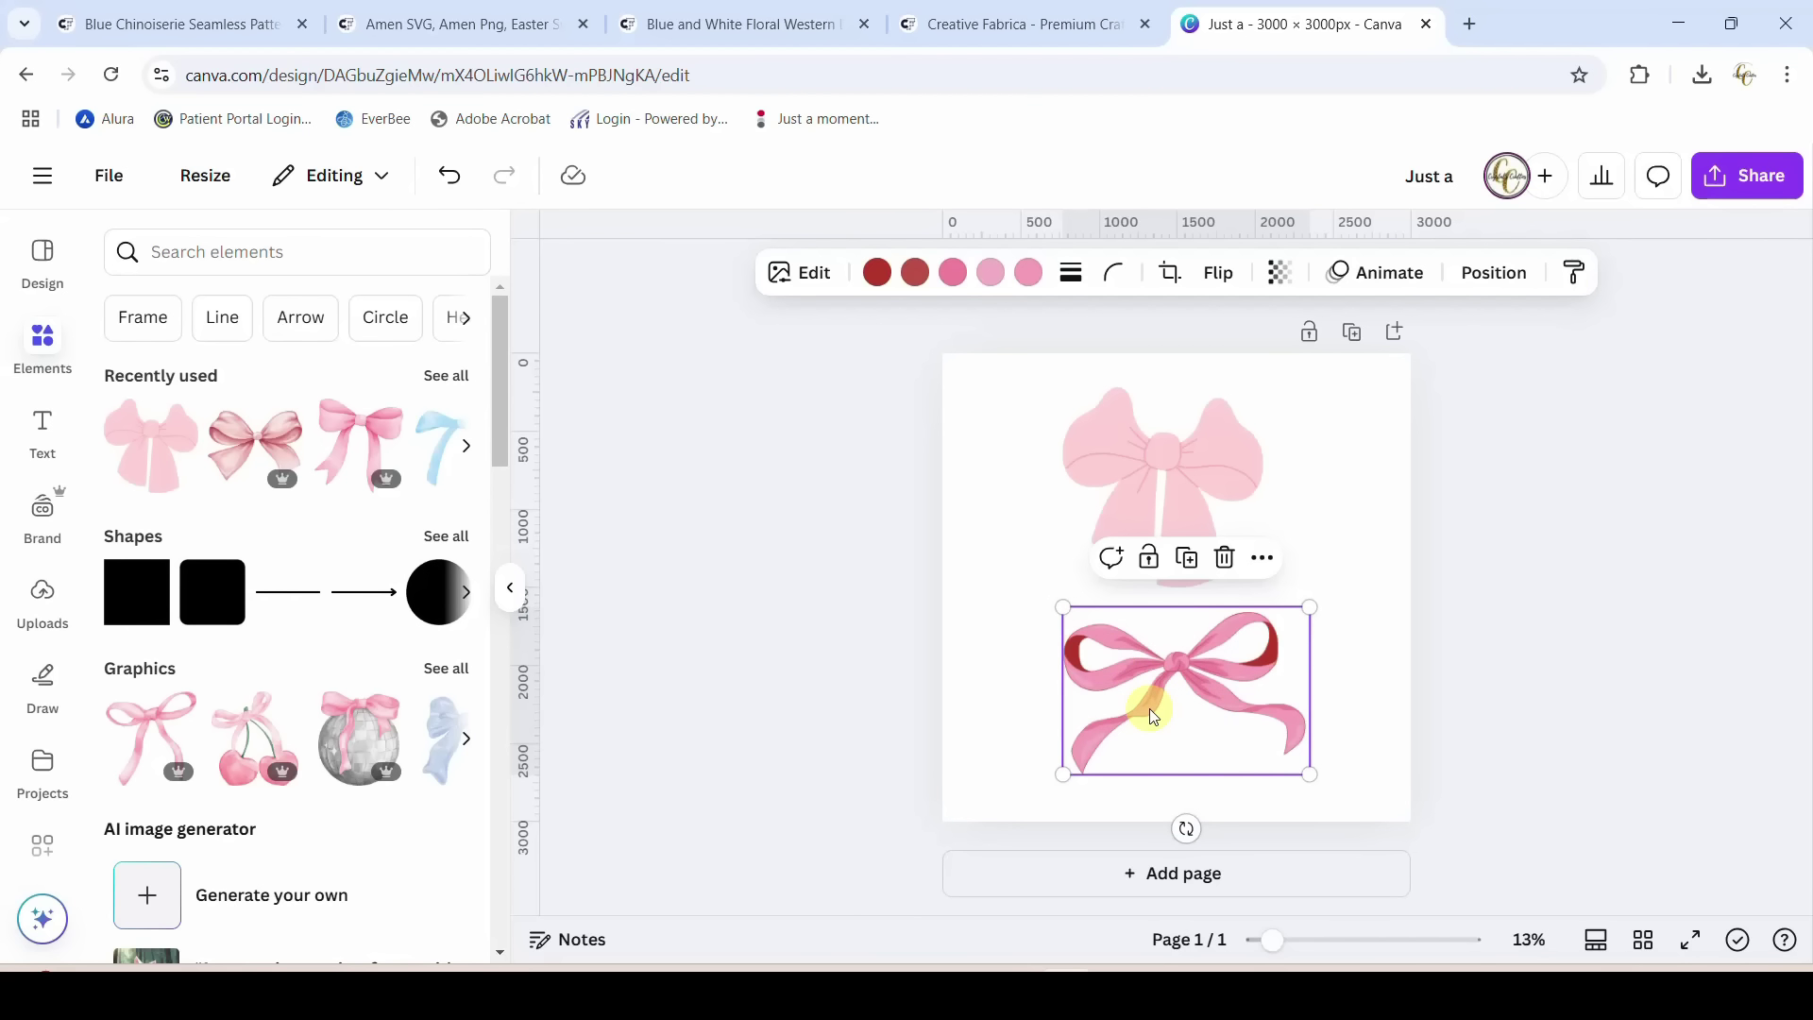
pyautogui.click(1161, 460)
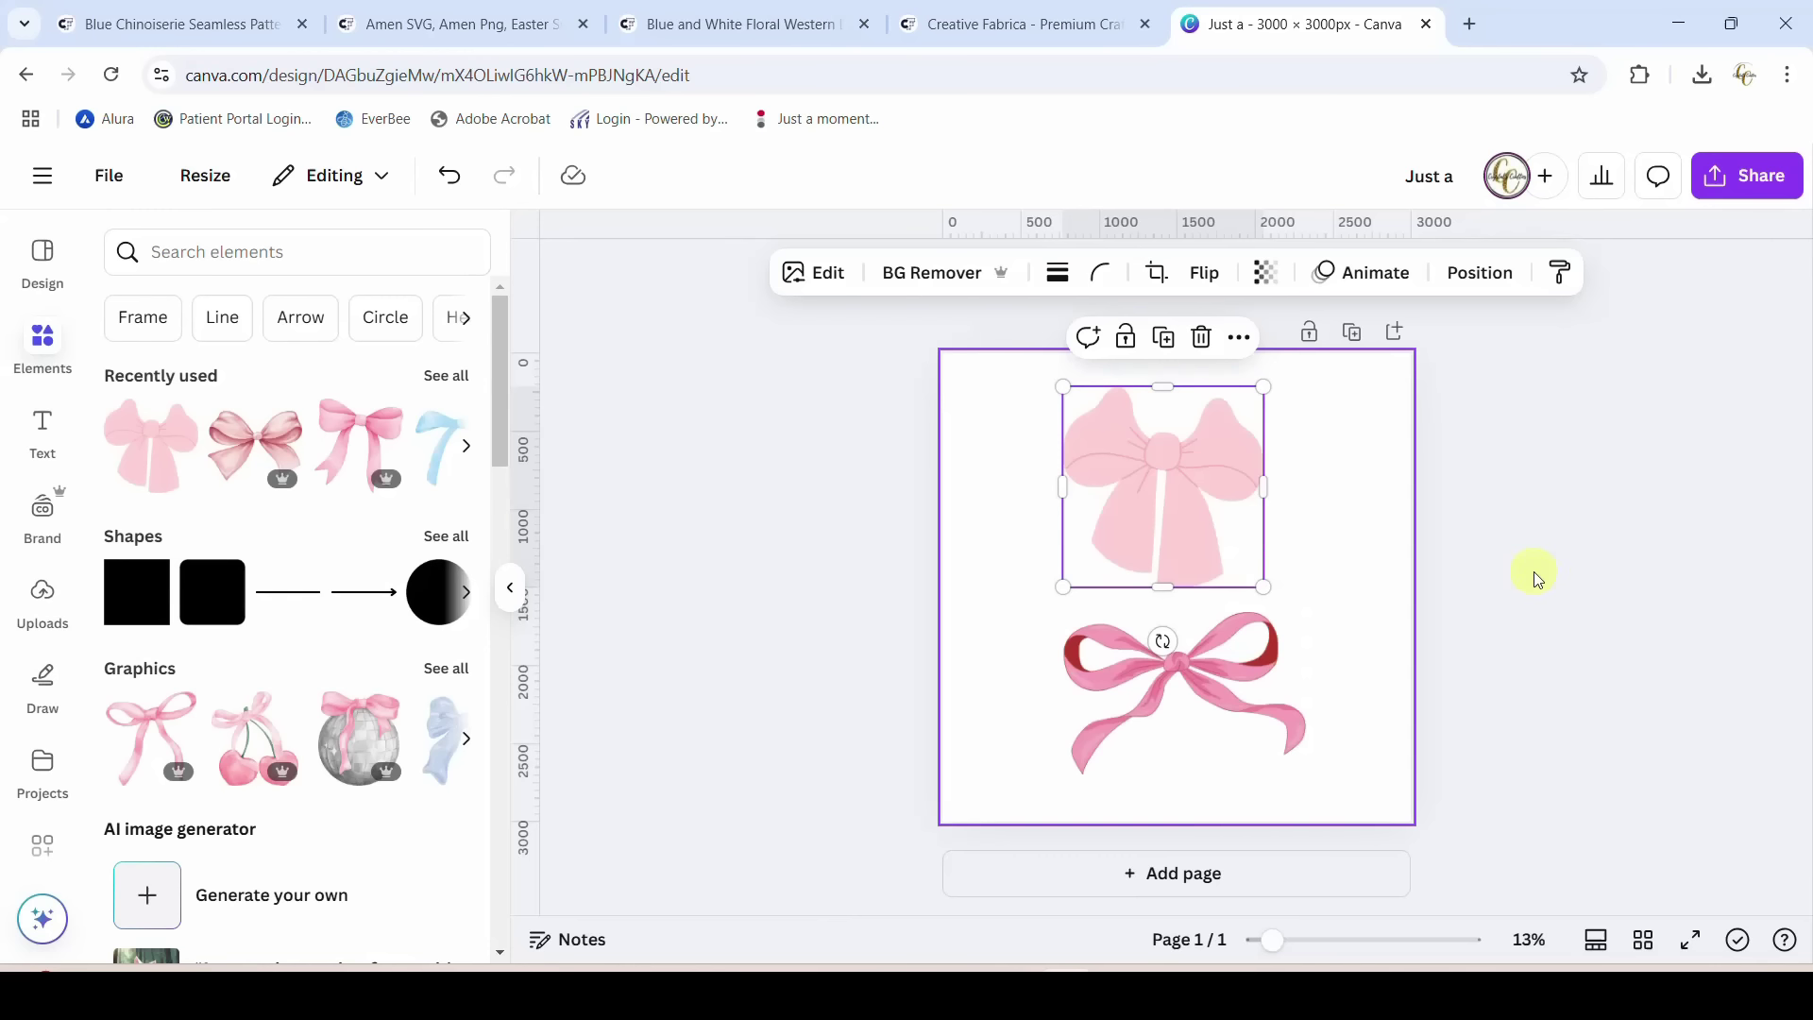
pyautogui.click(1556, 583)
pyautogui.click(1298, 469)
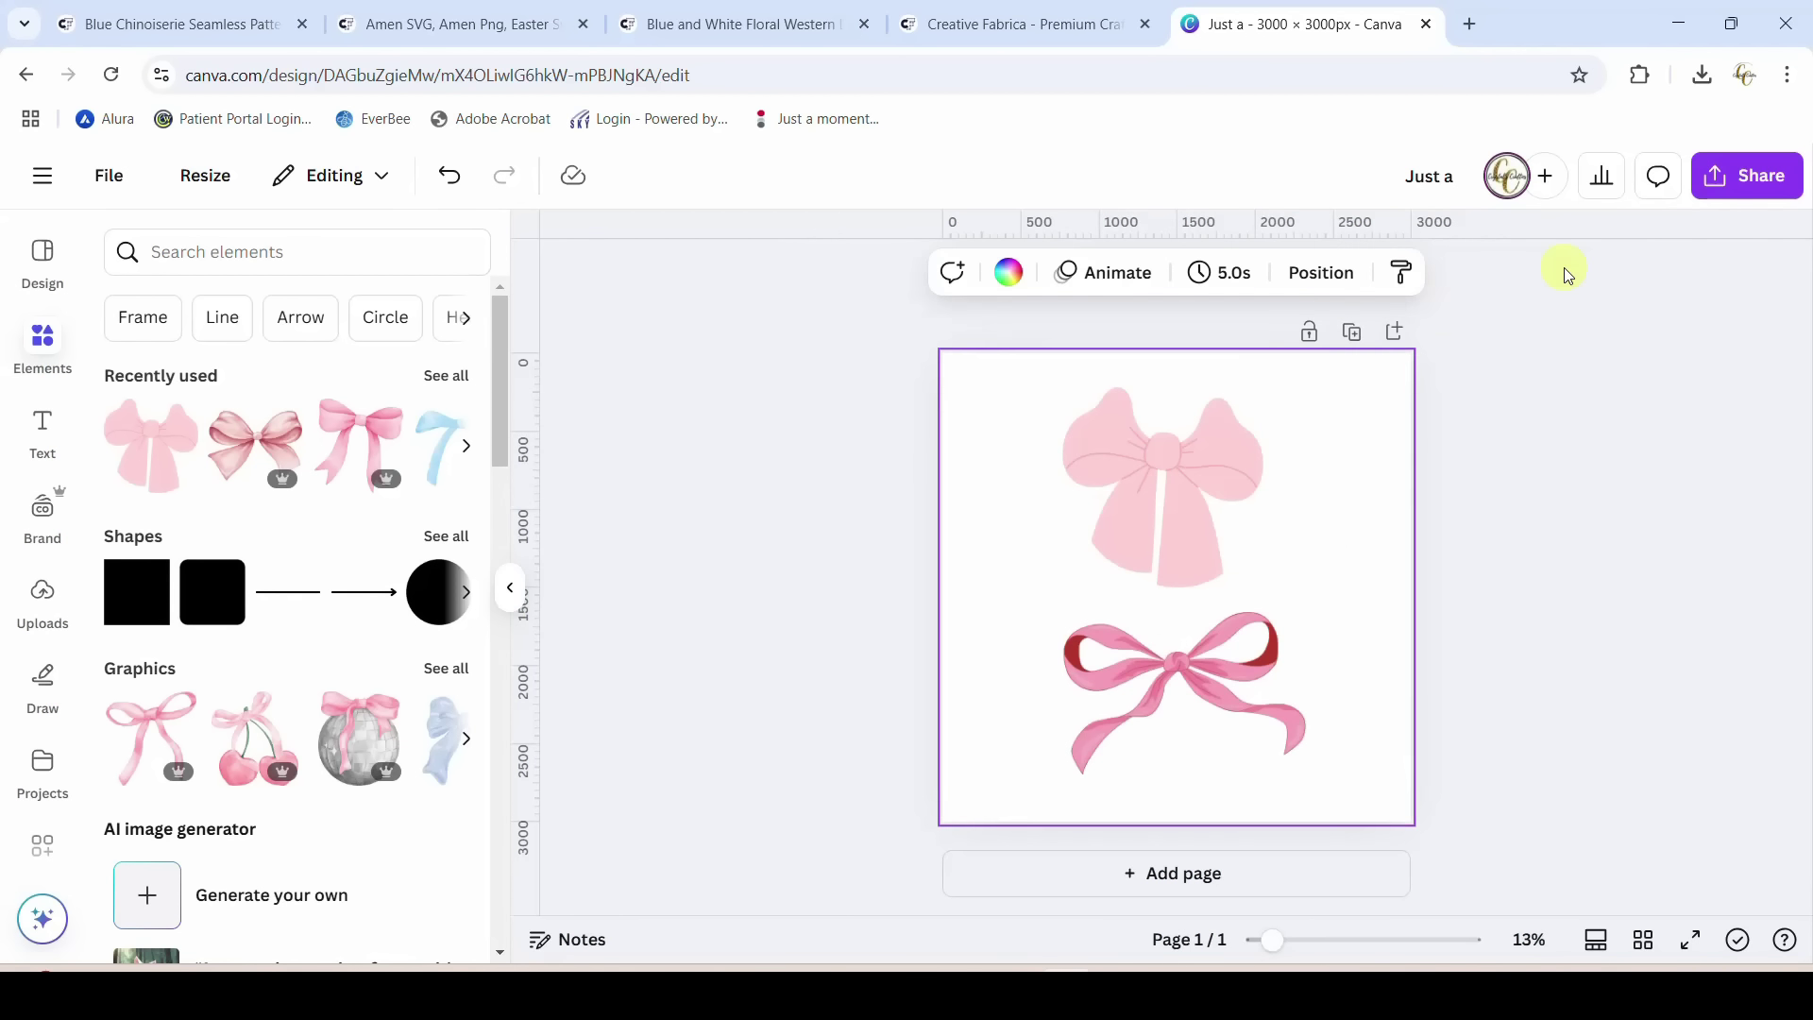
# Open the download settings for the bow design and choose the SVG file type with a transparent background.
pyautogui.click(1733, 180)
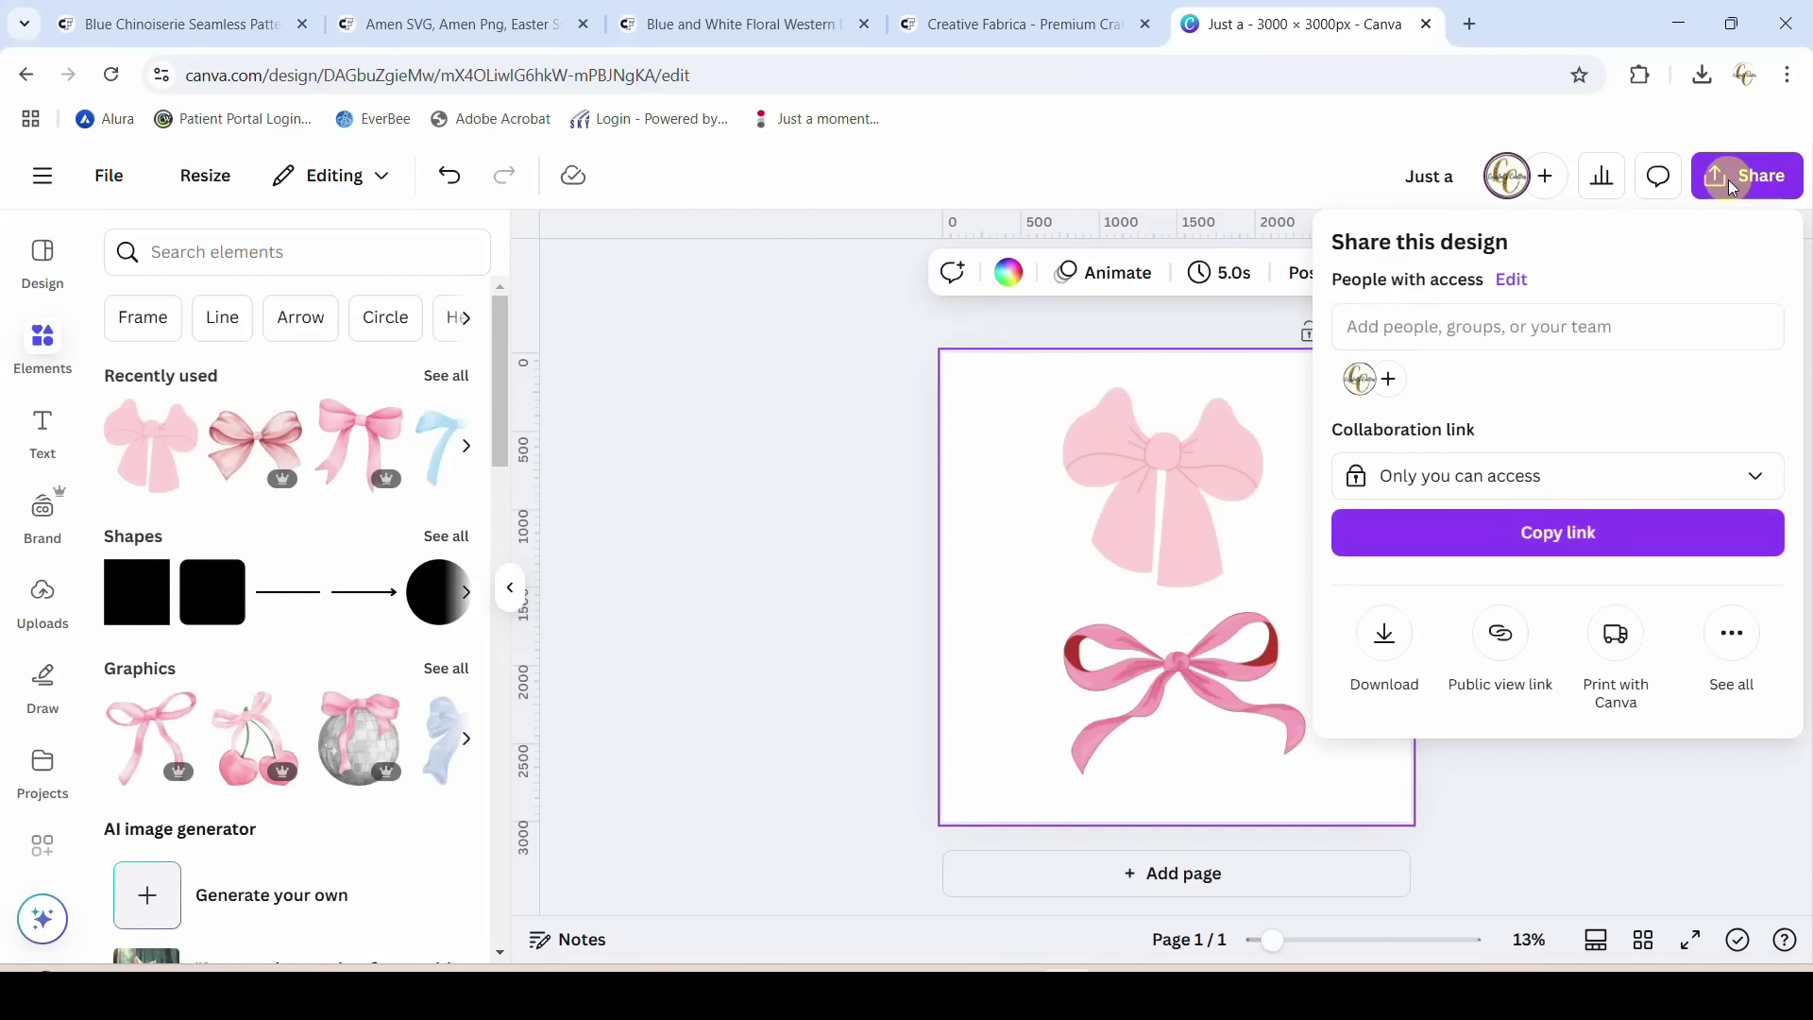
pyautogui.click(1385, 634)
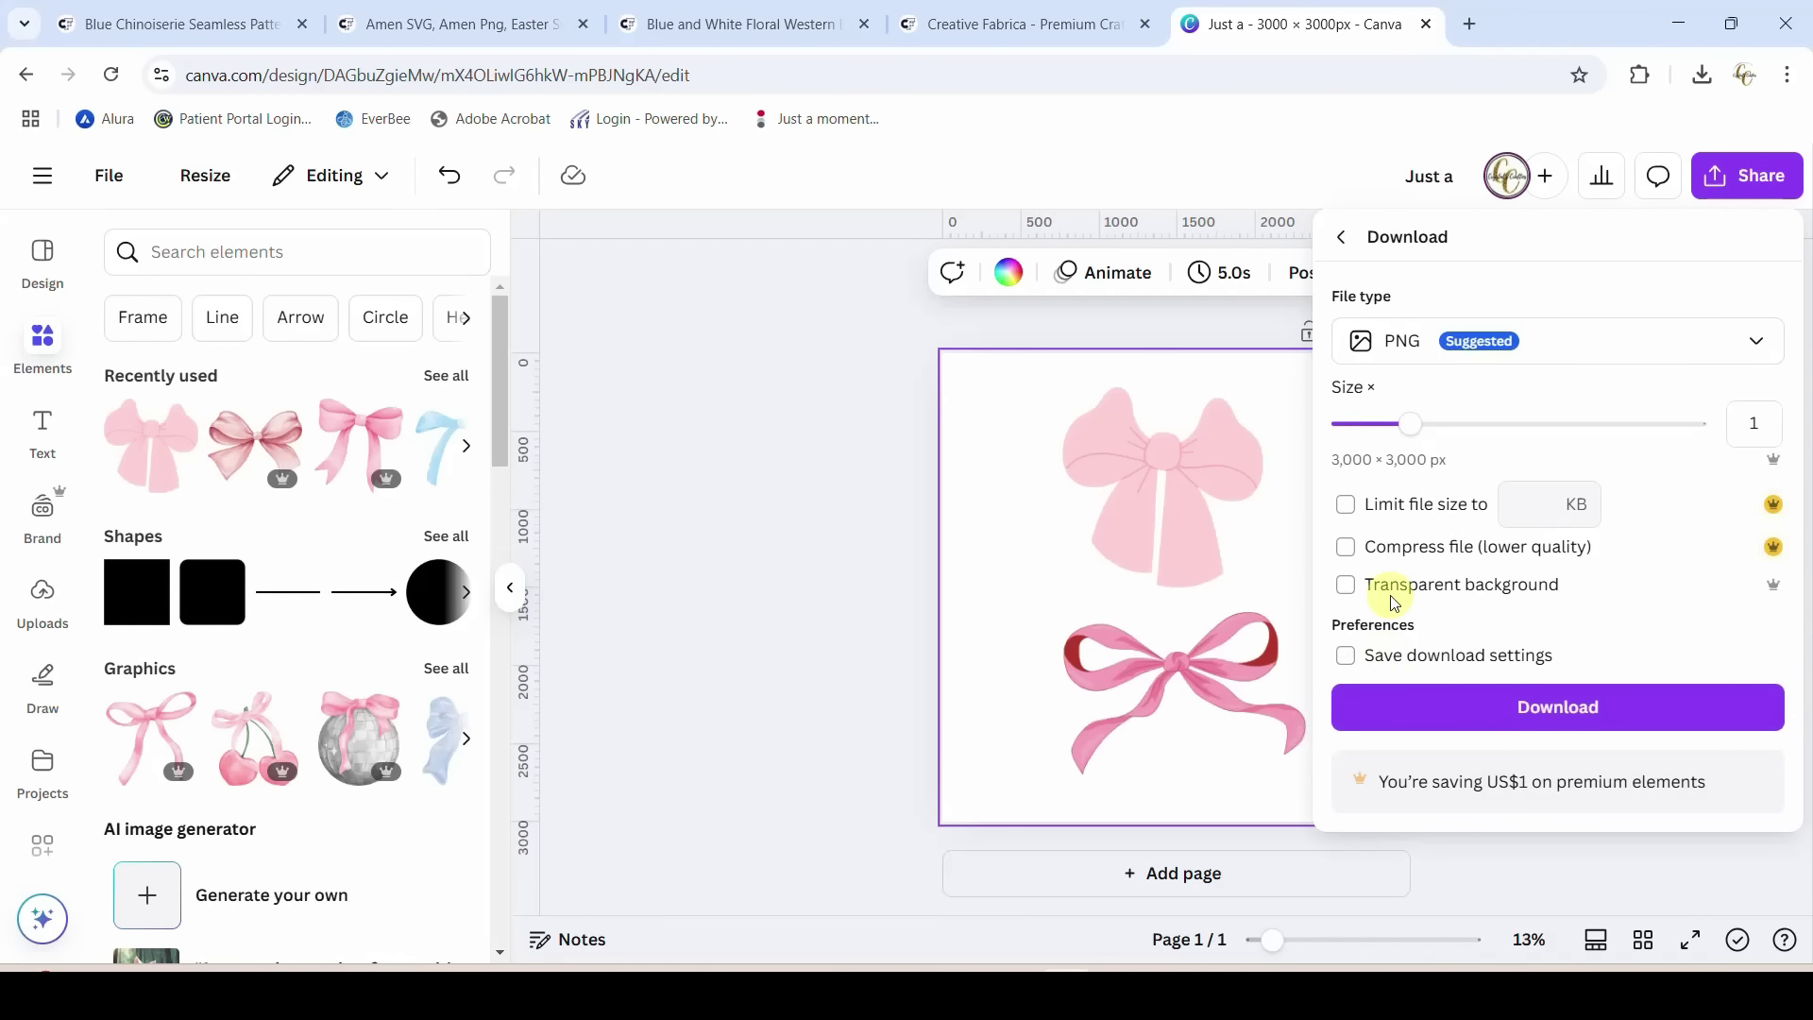
pyautogui.click(1398, 340)
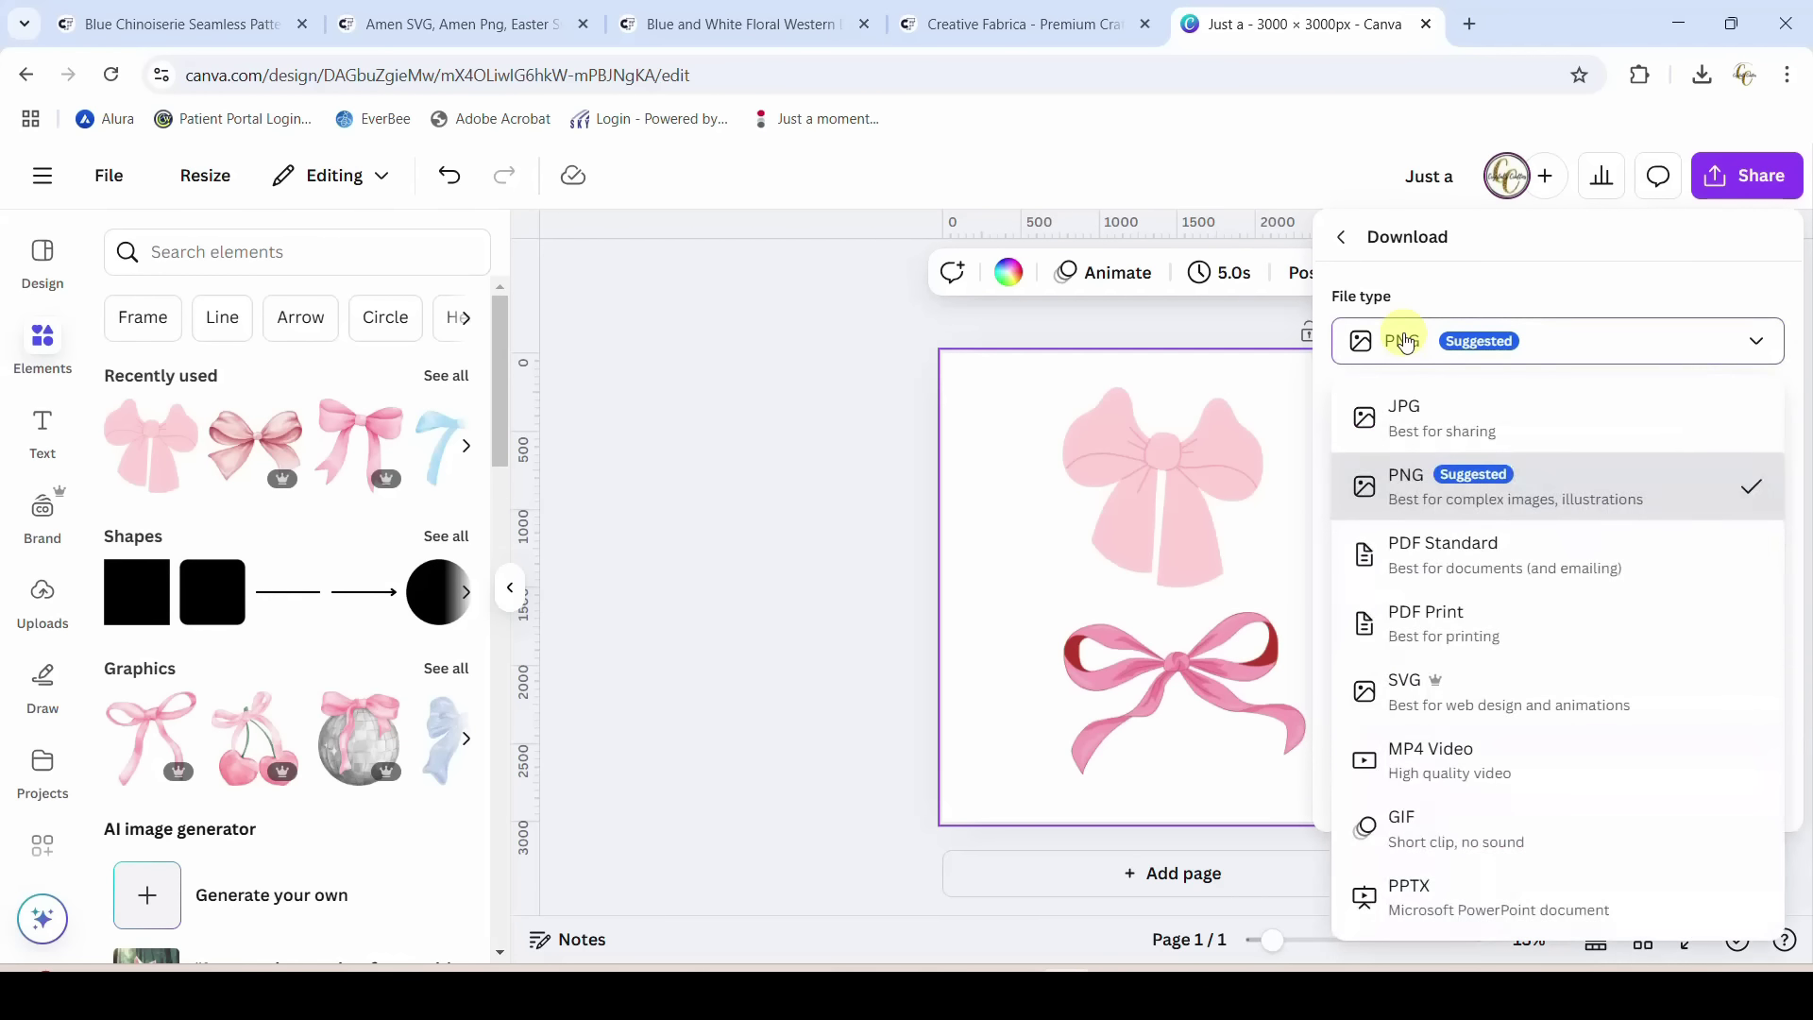
pyautogui.click(1398, 692)
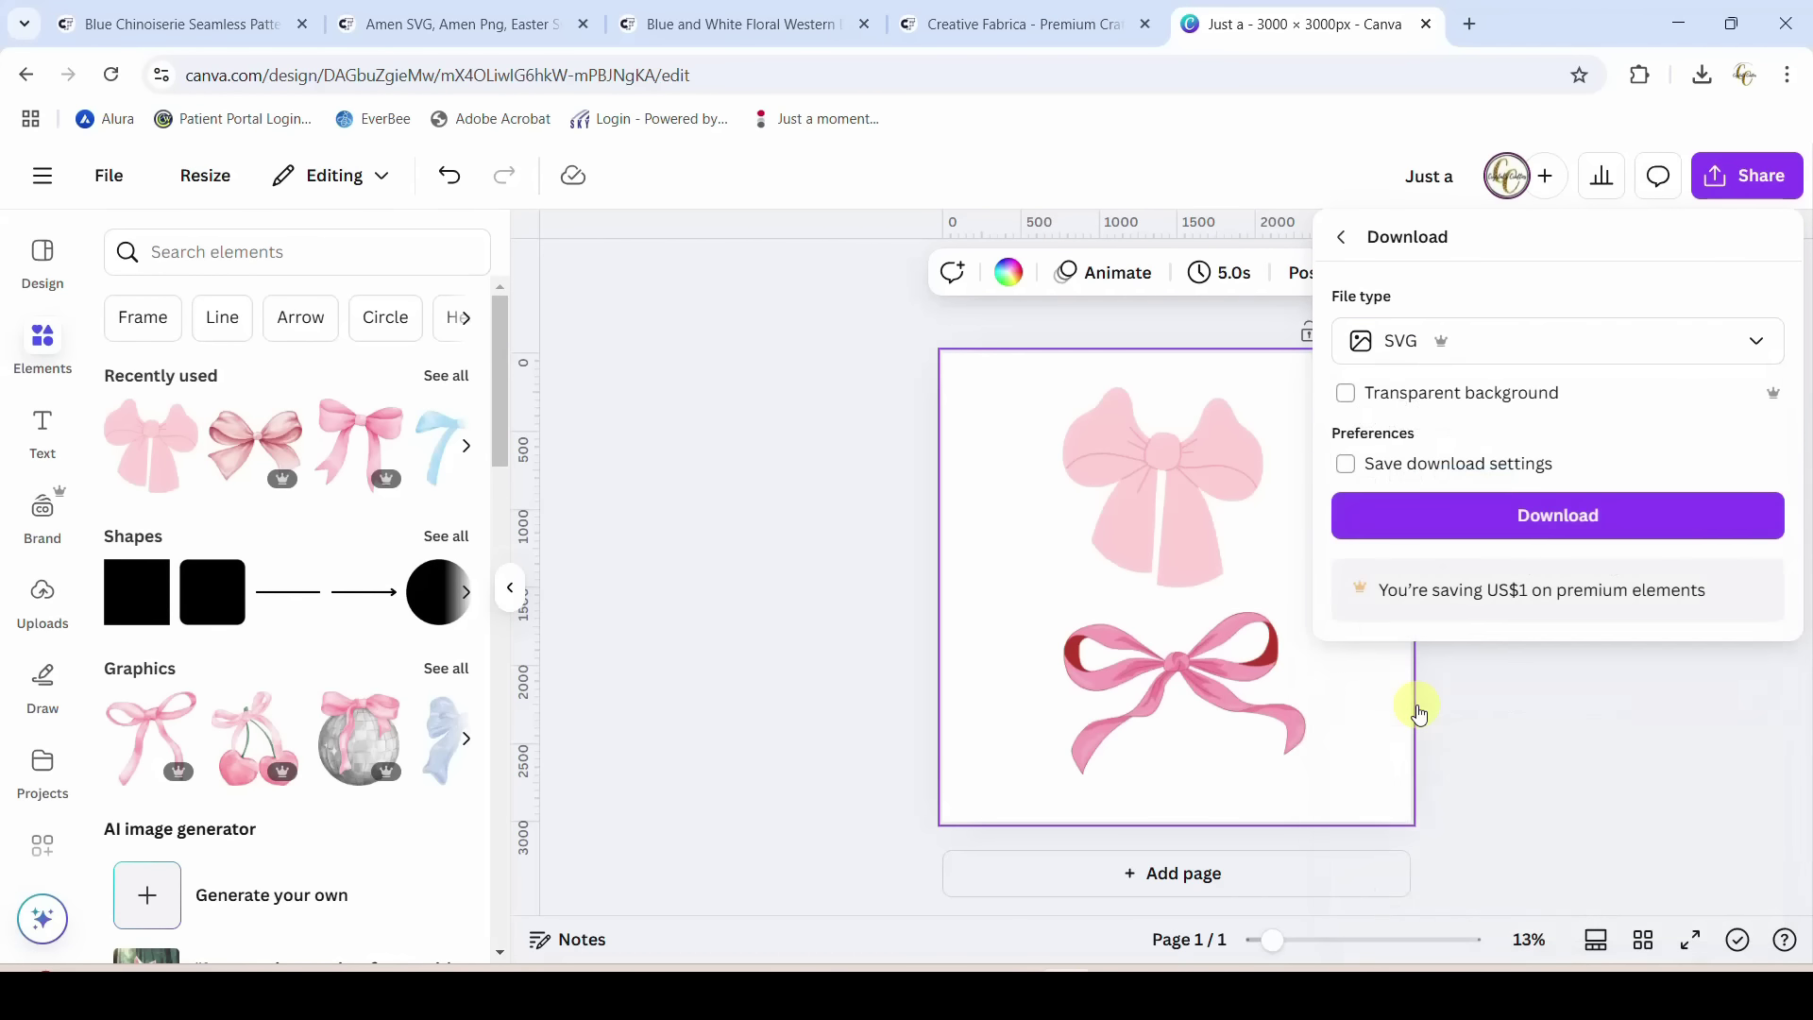
pyautogui.click(1346, 393)
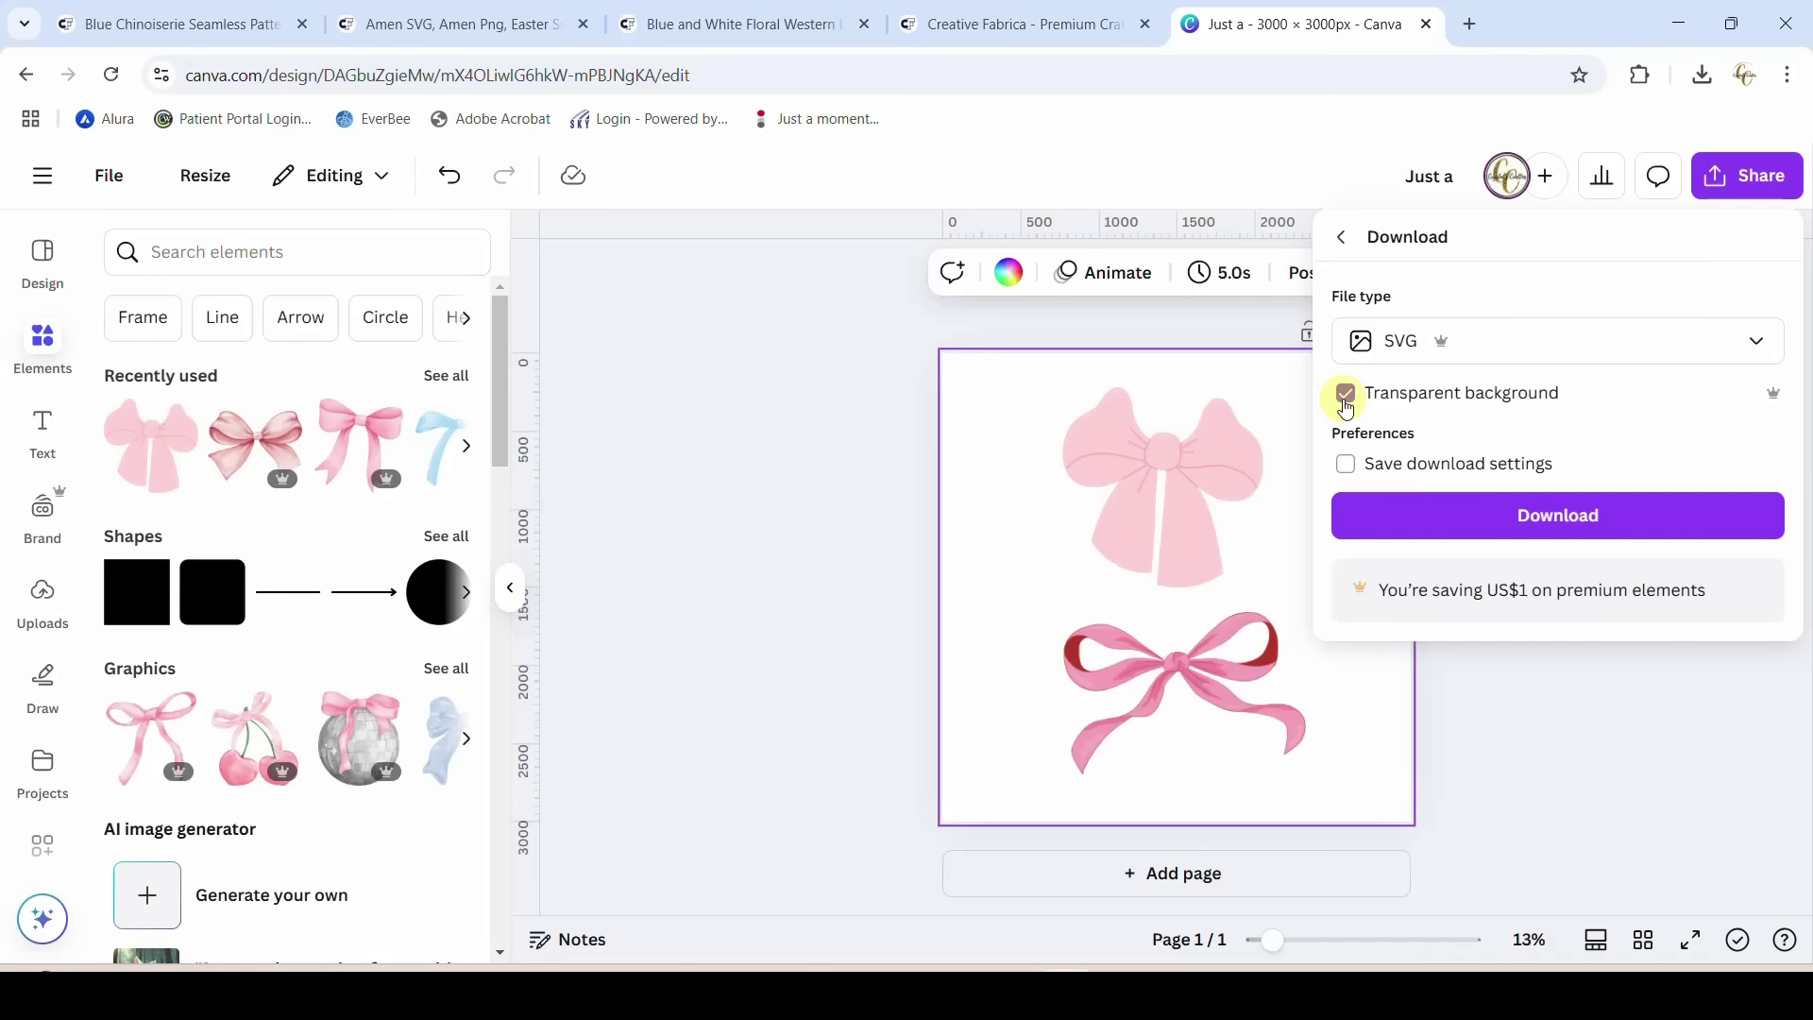
pyautogui.click(1119, 478)
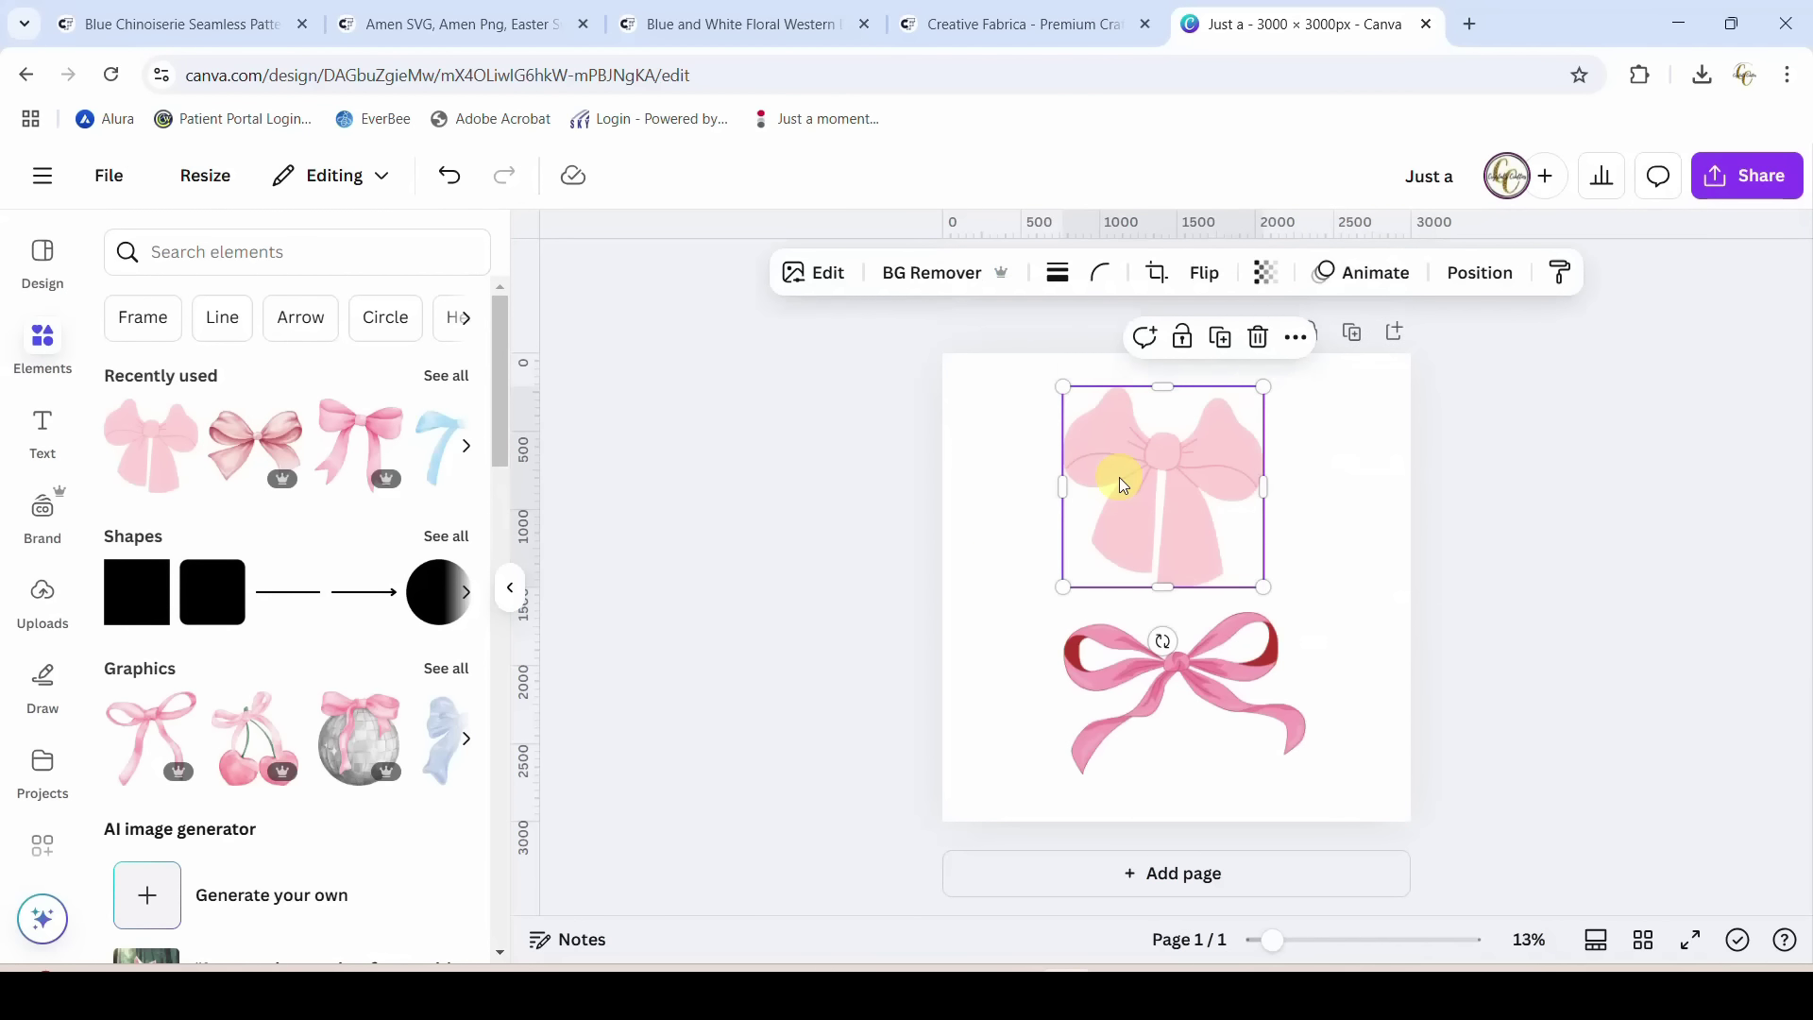
pyautogui.click(1134, 667)
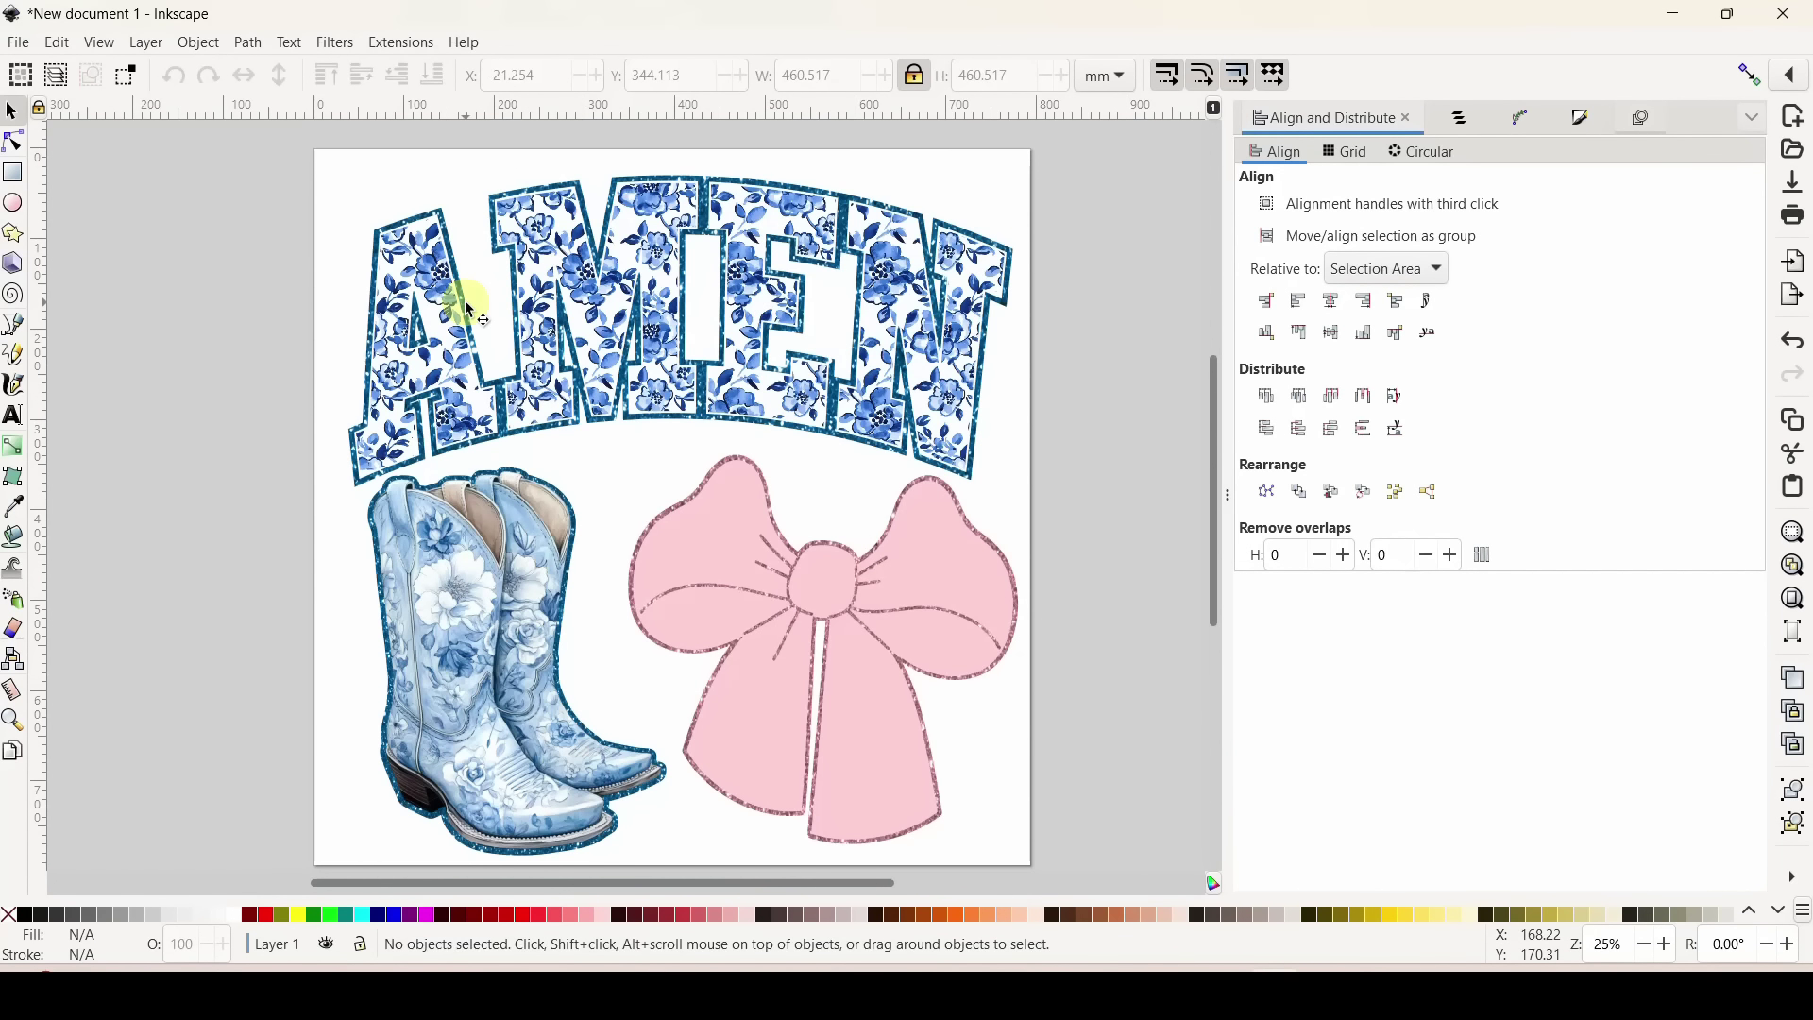
# Switch to Inkscape and move the AMEN lettering, boots and bow together off the page.
pyautogui.press('-')
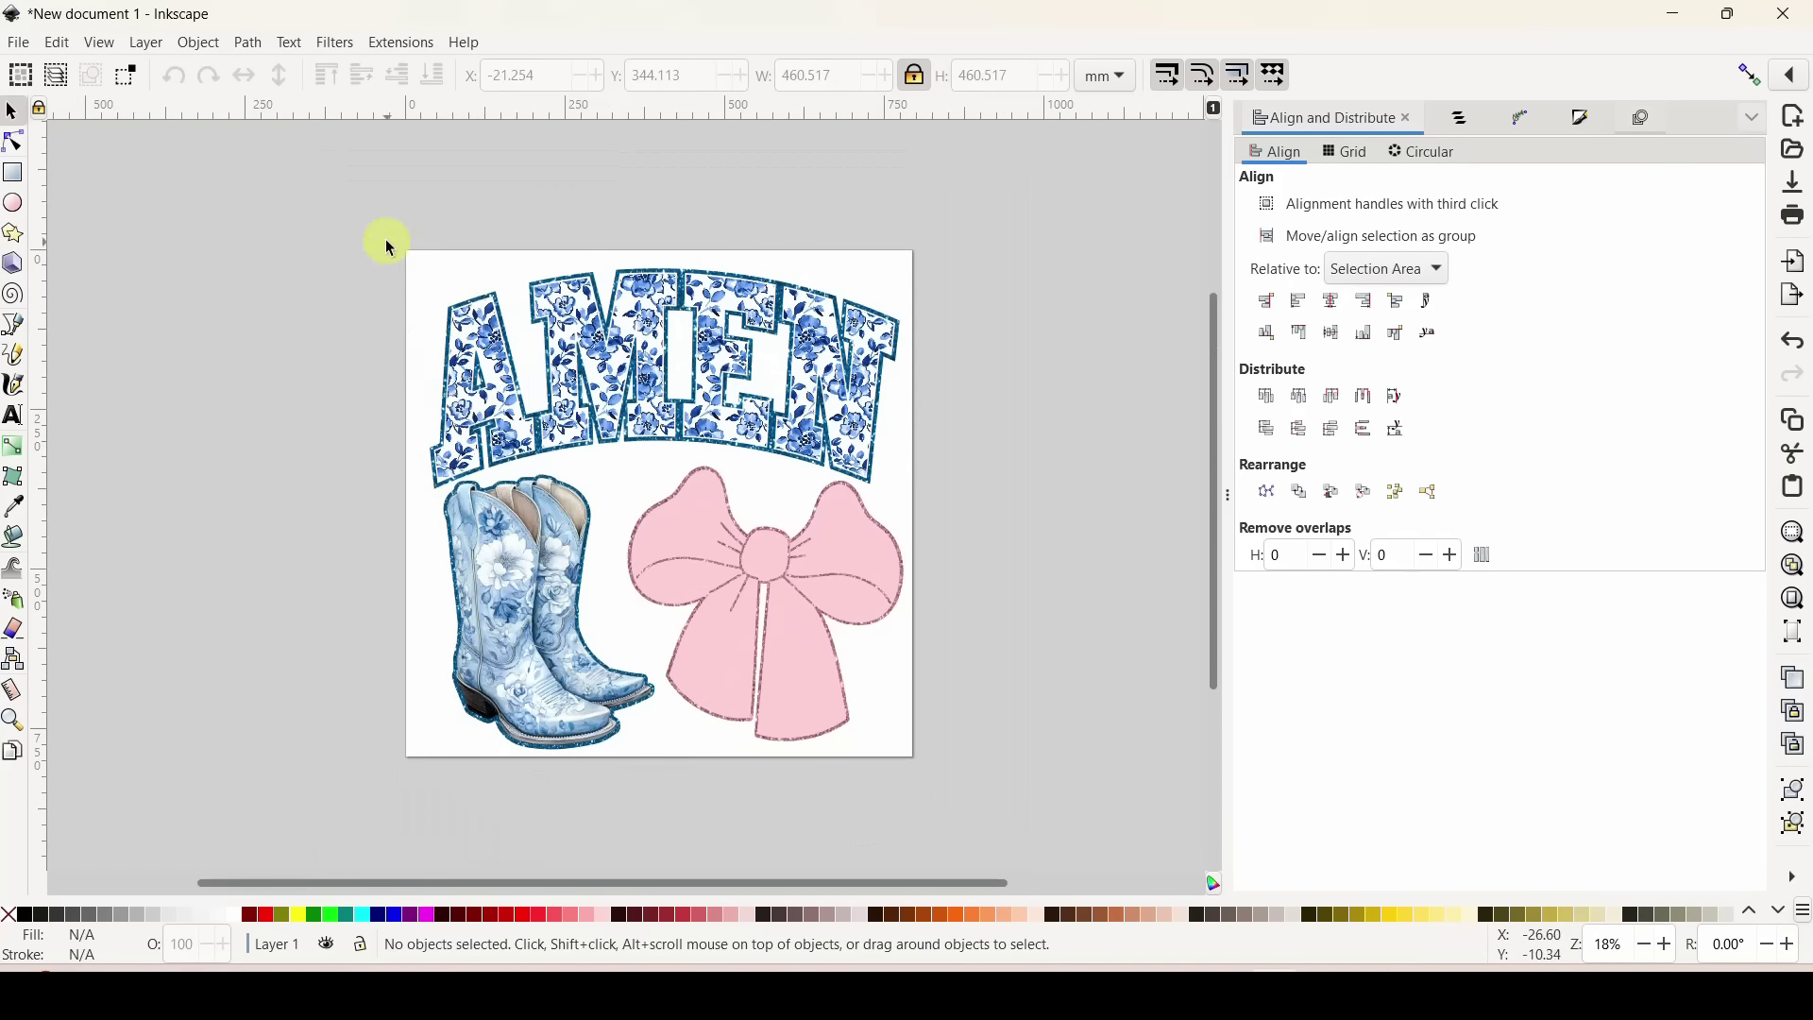
pyautogui.moveTo(387, 244); pyautogui.dragTo(1048, 793)
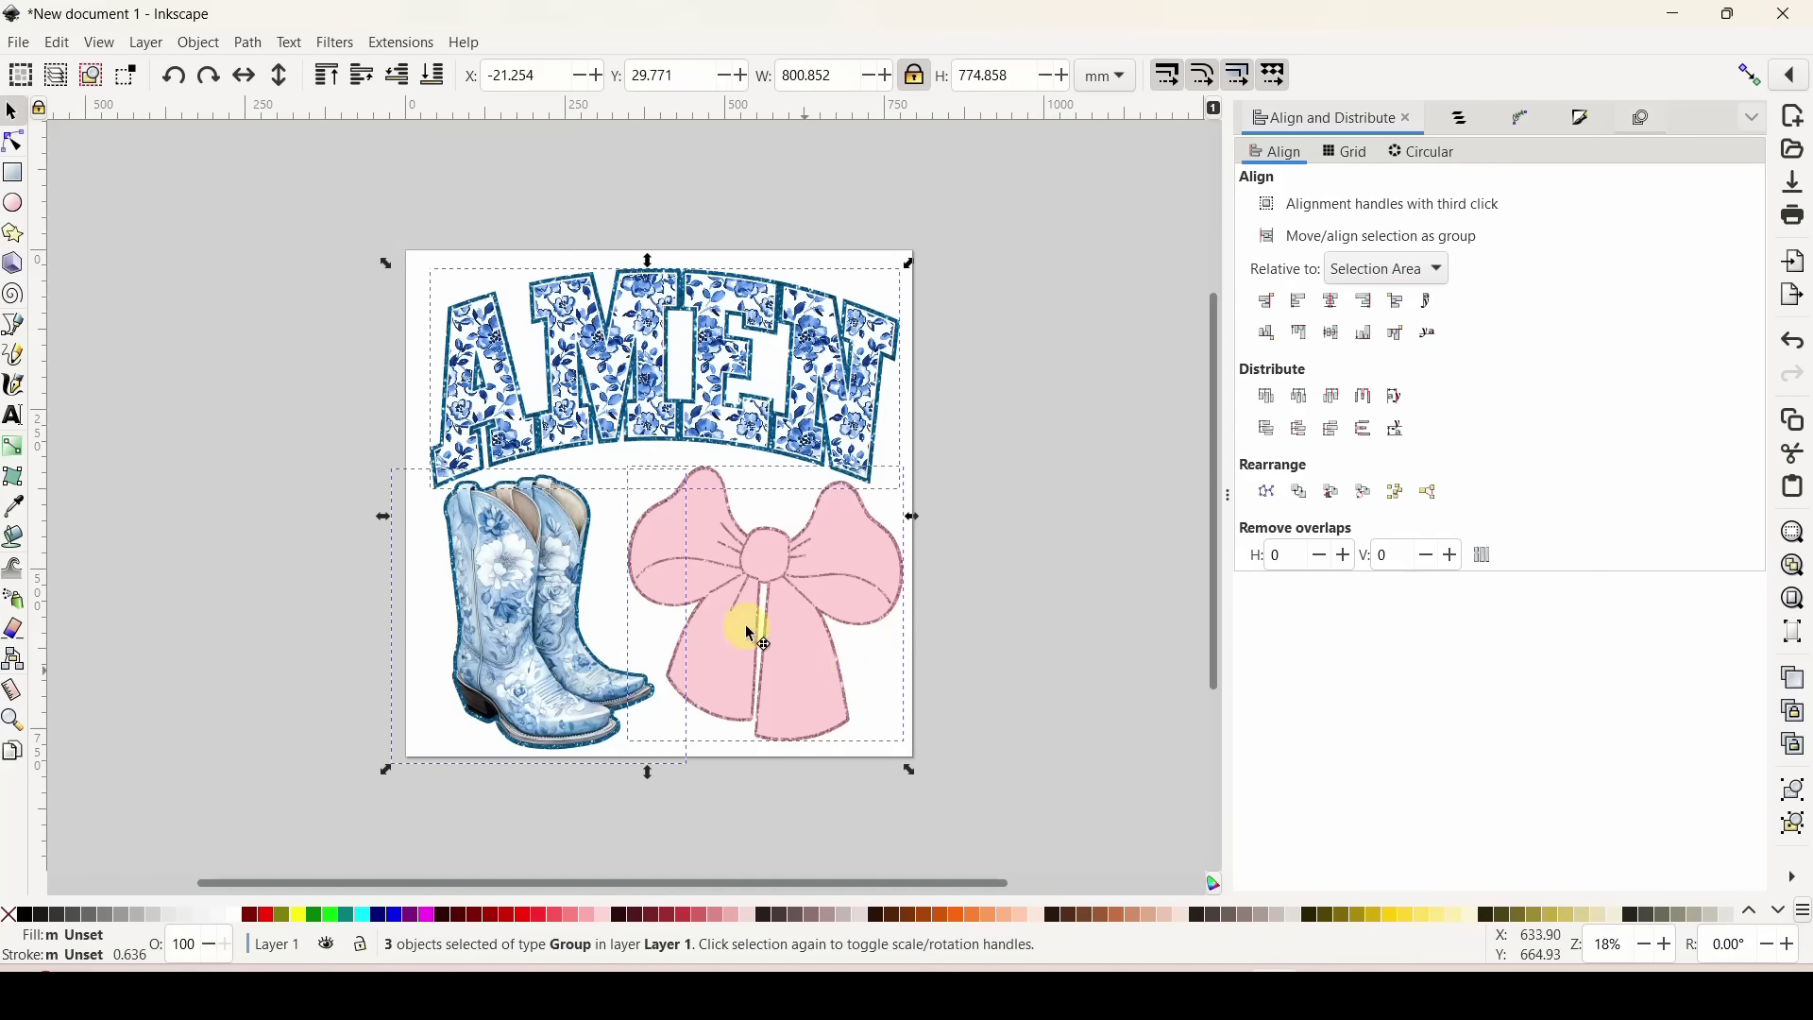
pyautogui.moveTo(805, 671); pyautogui.dragTo(137, 456)
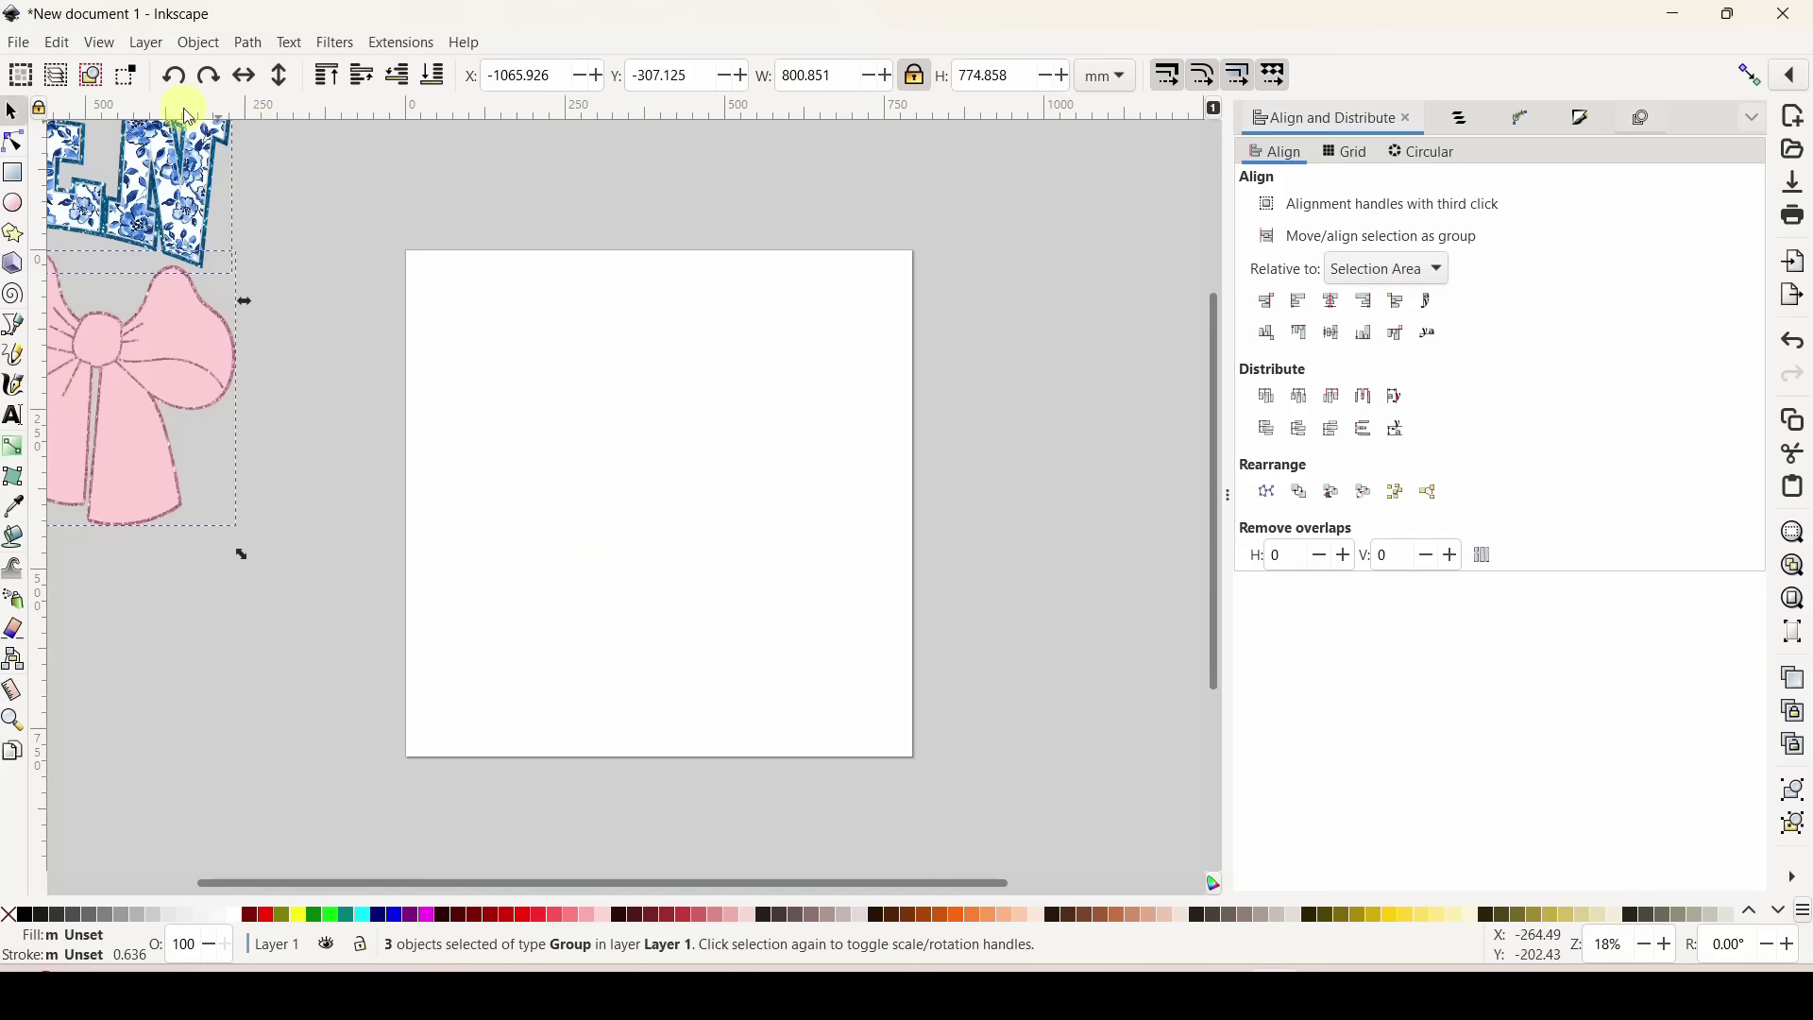
# Import the "Just a" file from the Downloads folder into the document.
pyautogui.click(20, 44)
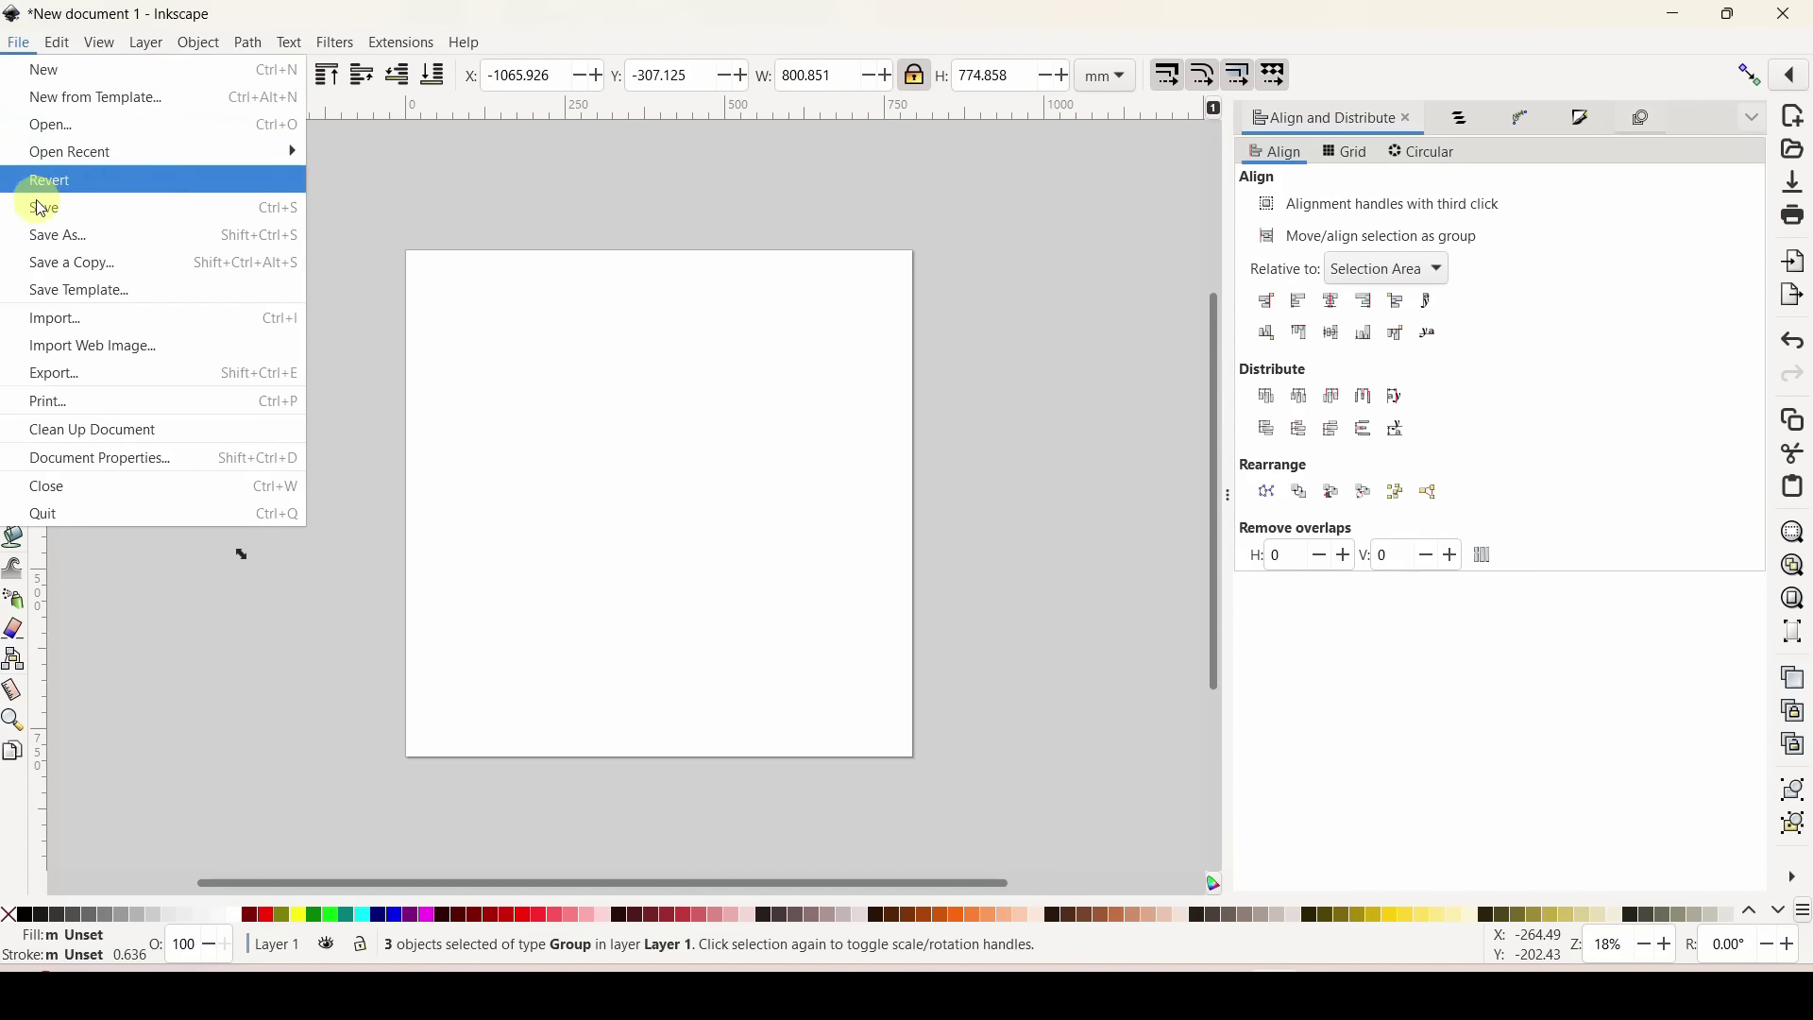
pyautogui.click(53, 316)
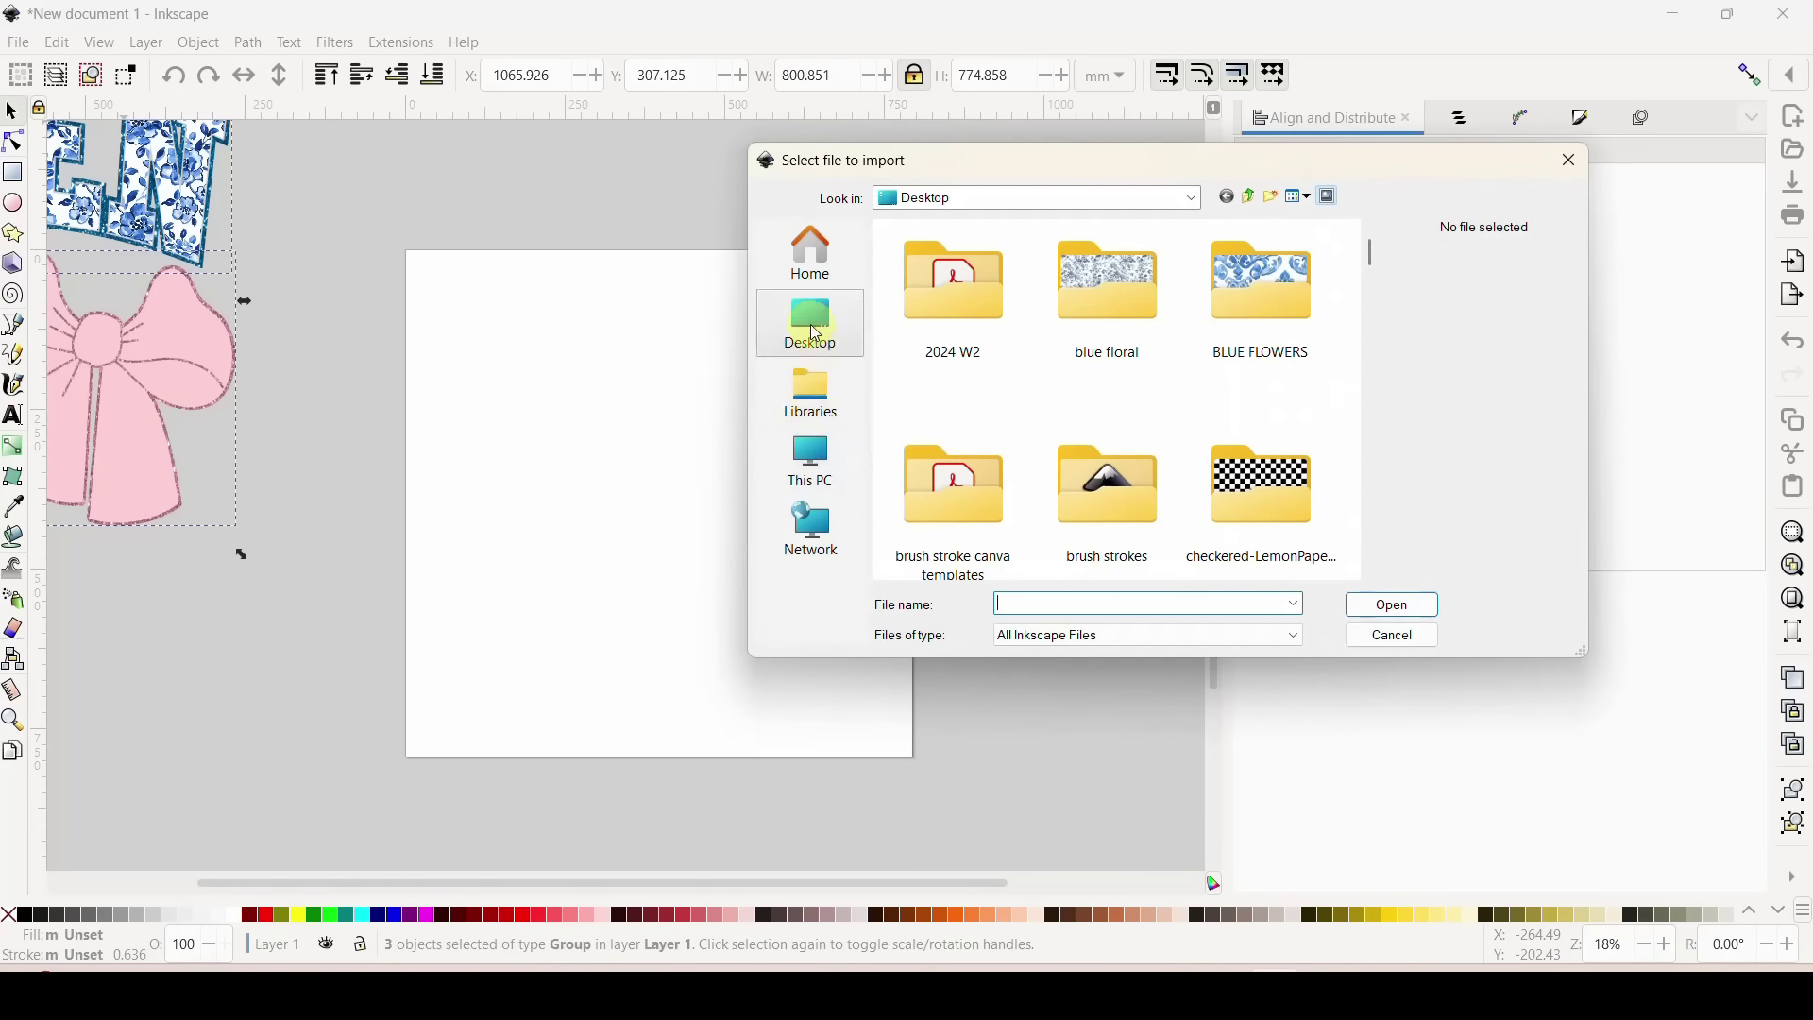
pyautogui.click(813, 411)
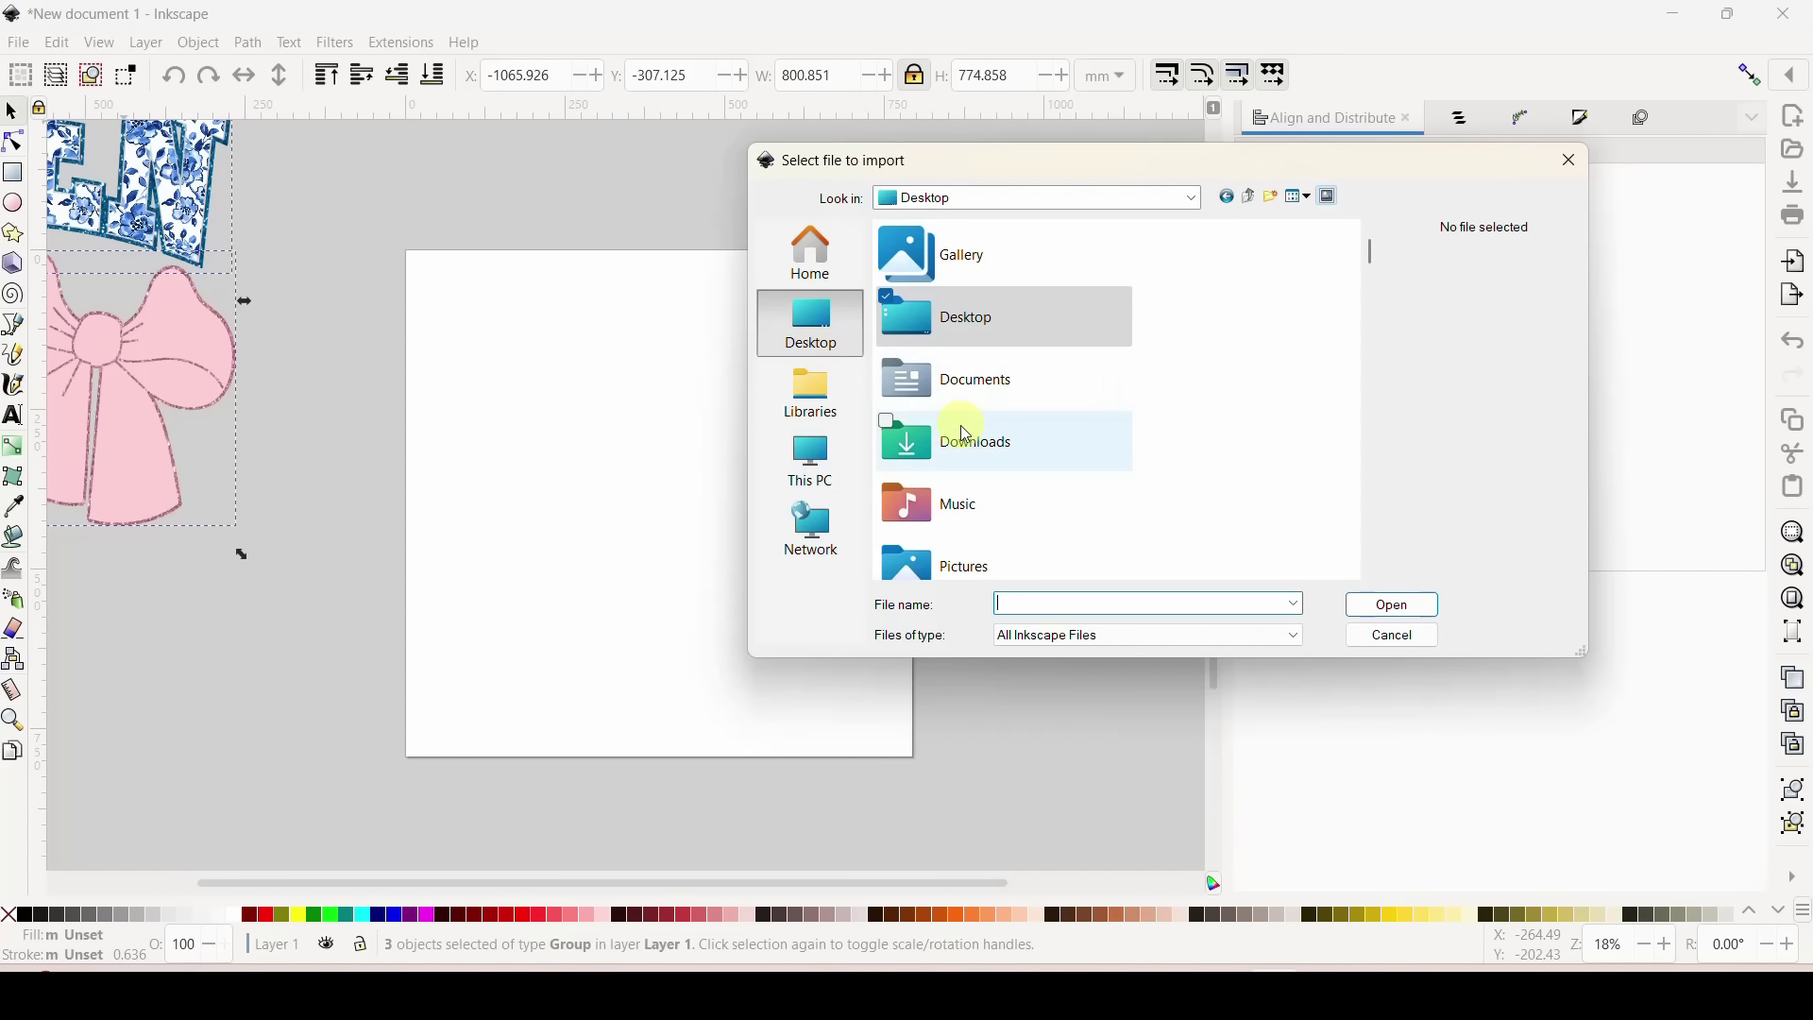
pyautogui.doubleClick(980, 440)
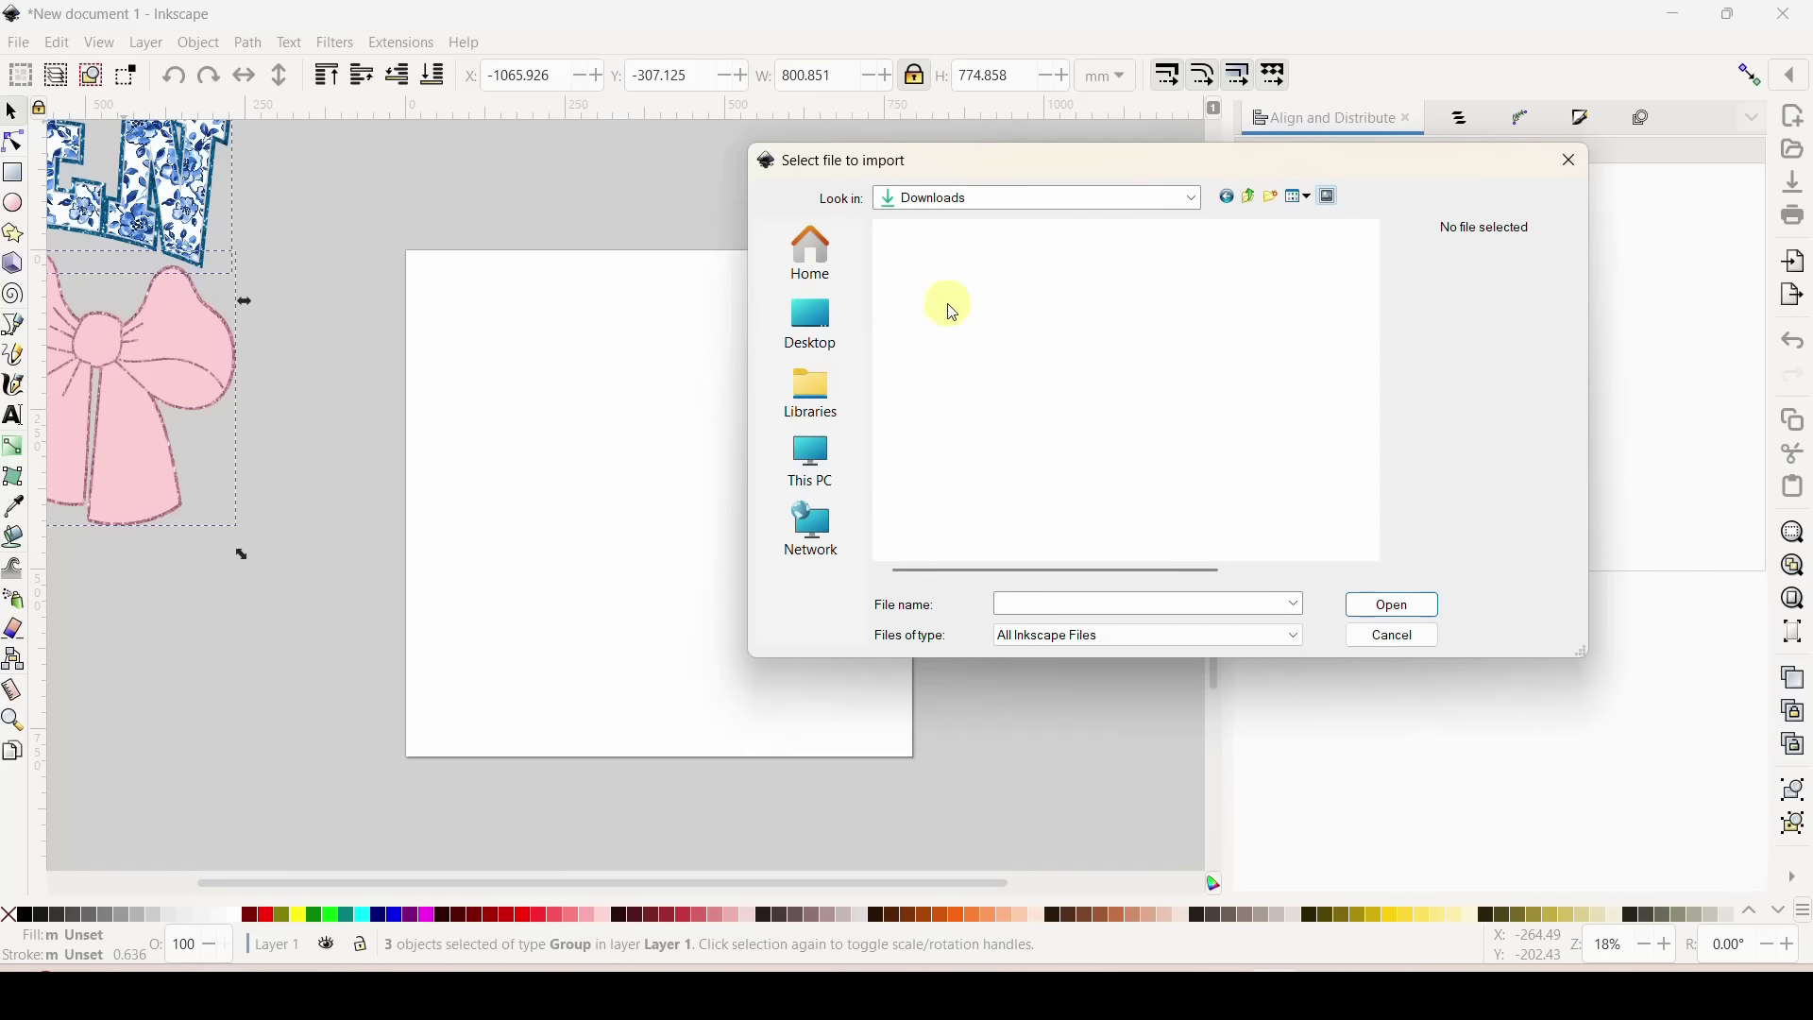
pyautogui.click(931, 281)
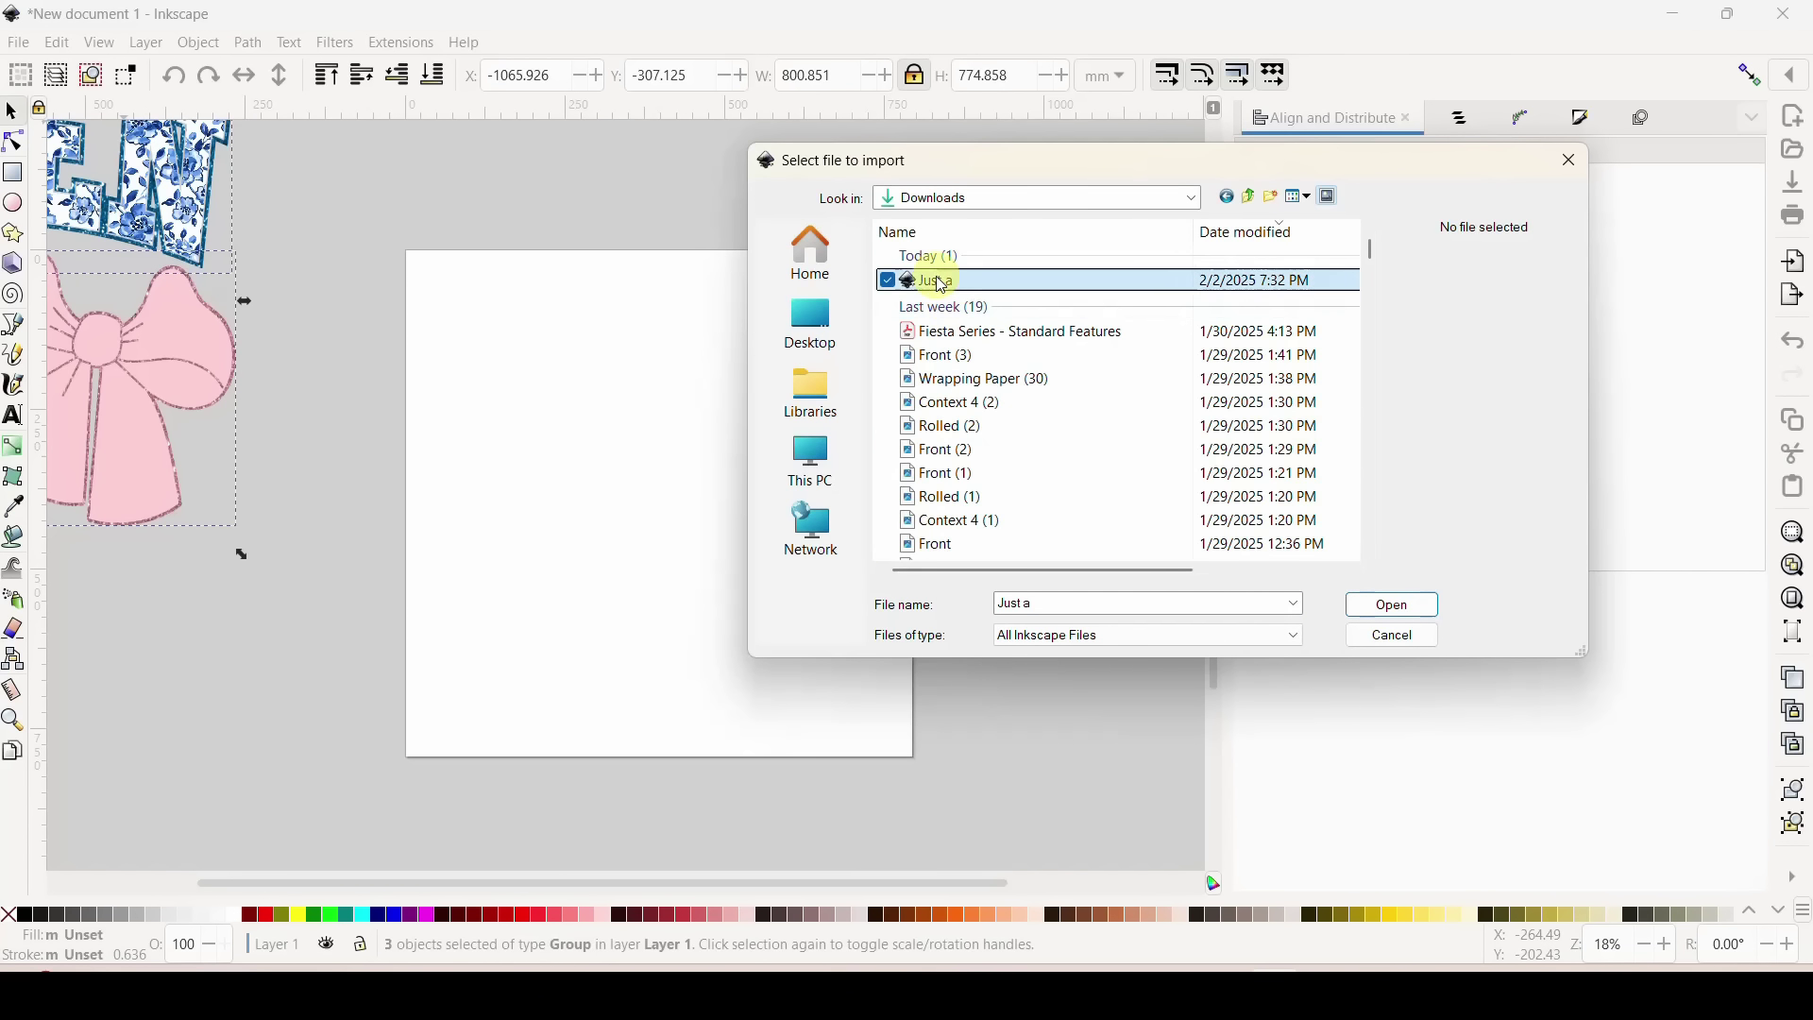
pyautogui.click(1396, 606)
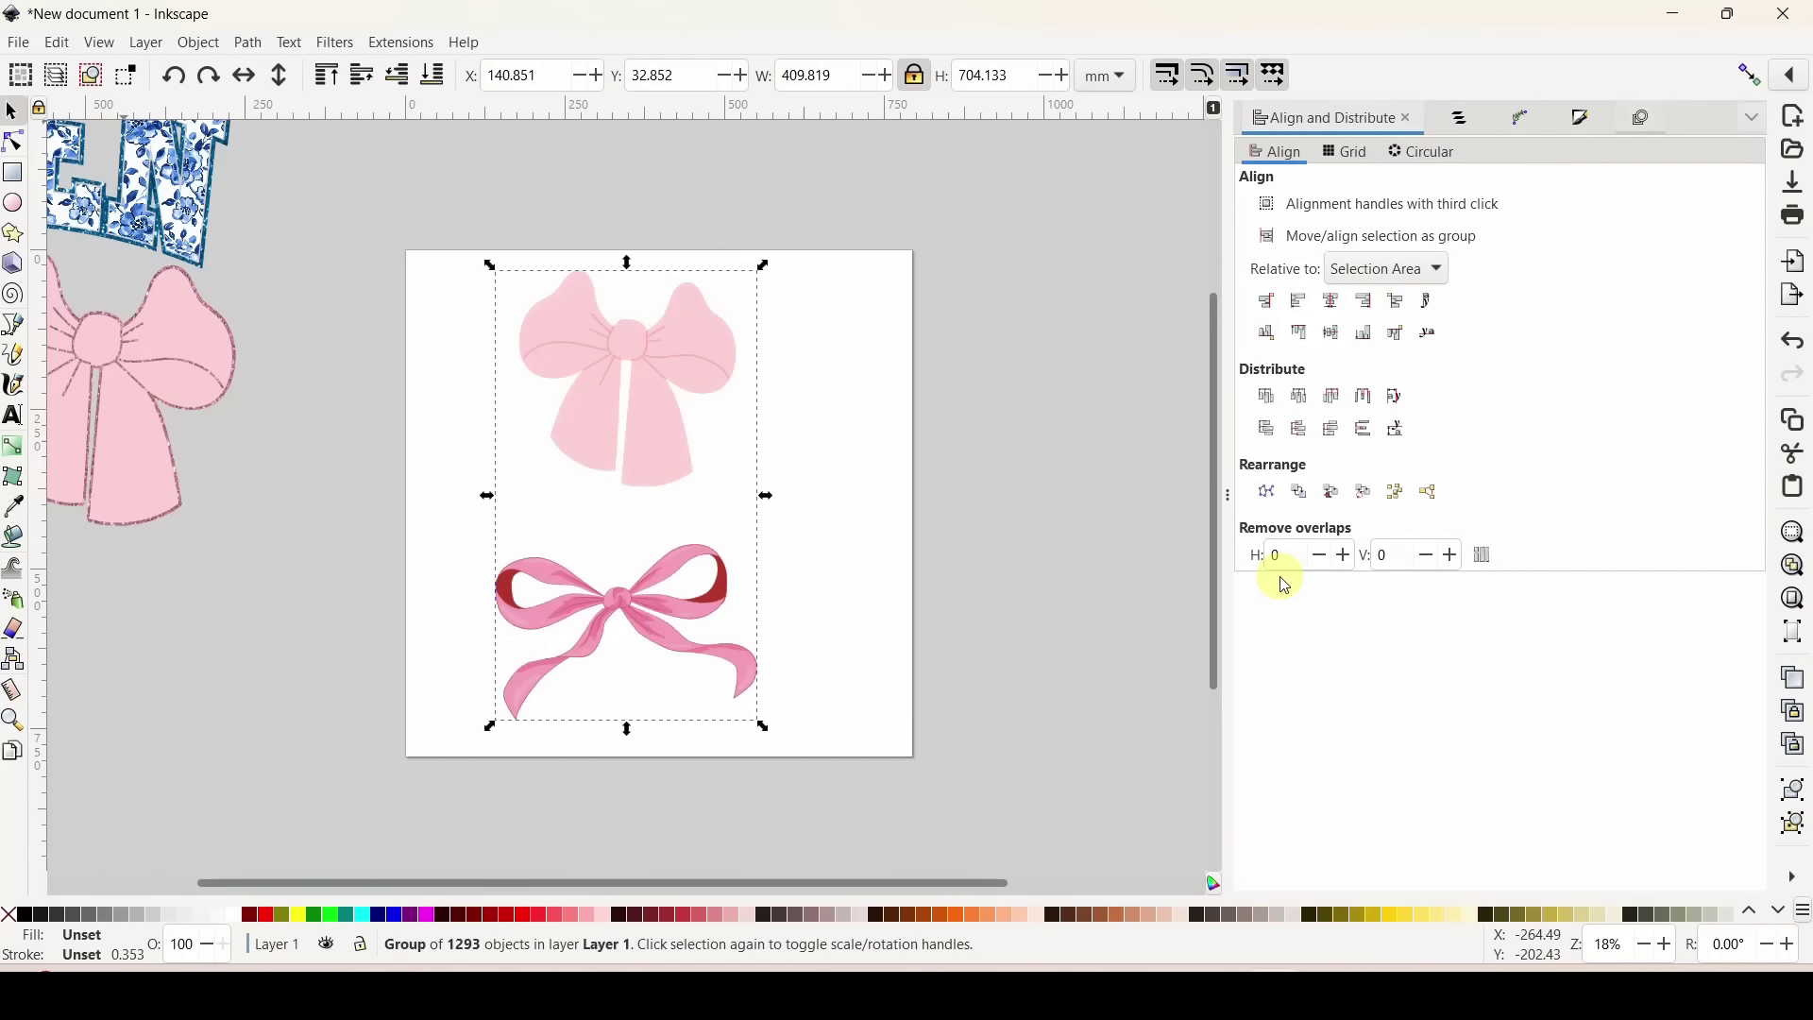
# Enter the imported group and move the plain pink bow upward, away from the ribbon bow.
pyautogui.doubleClick(658, 440)
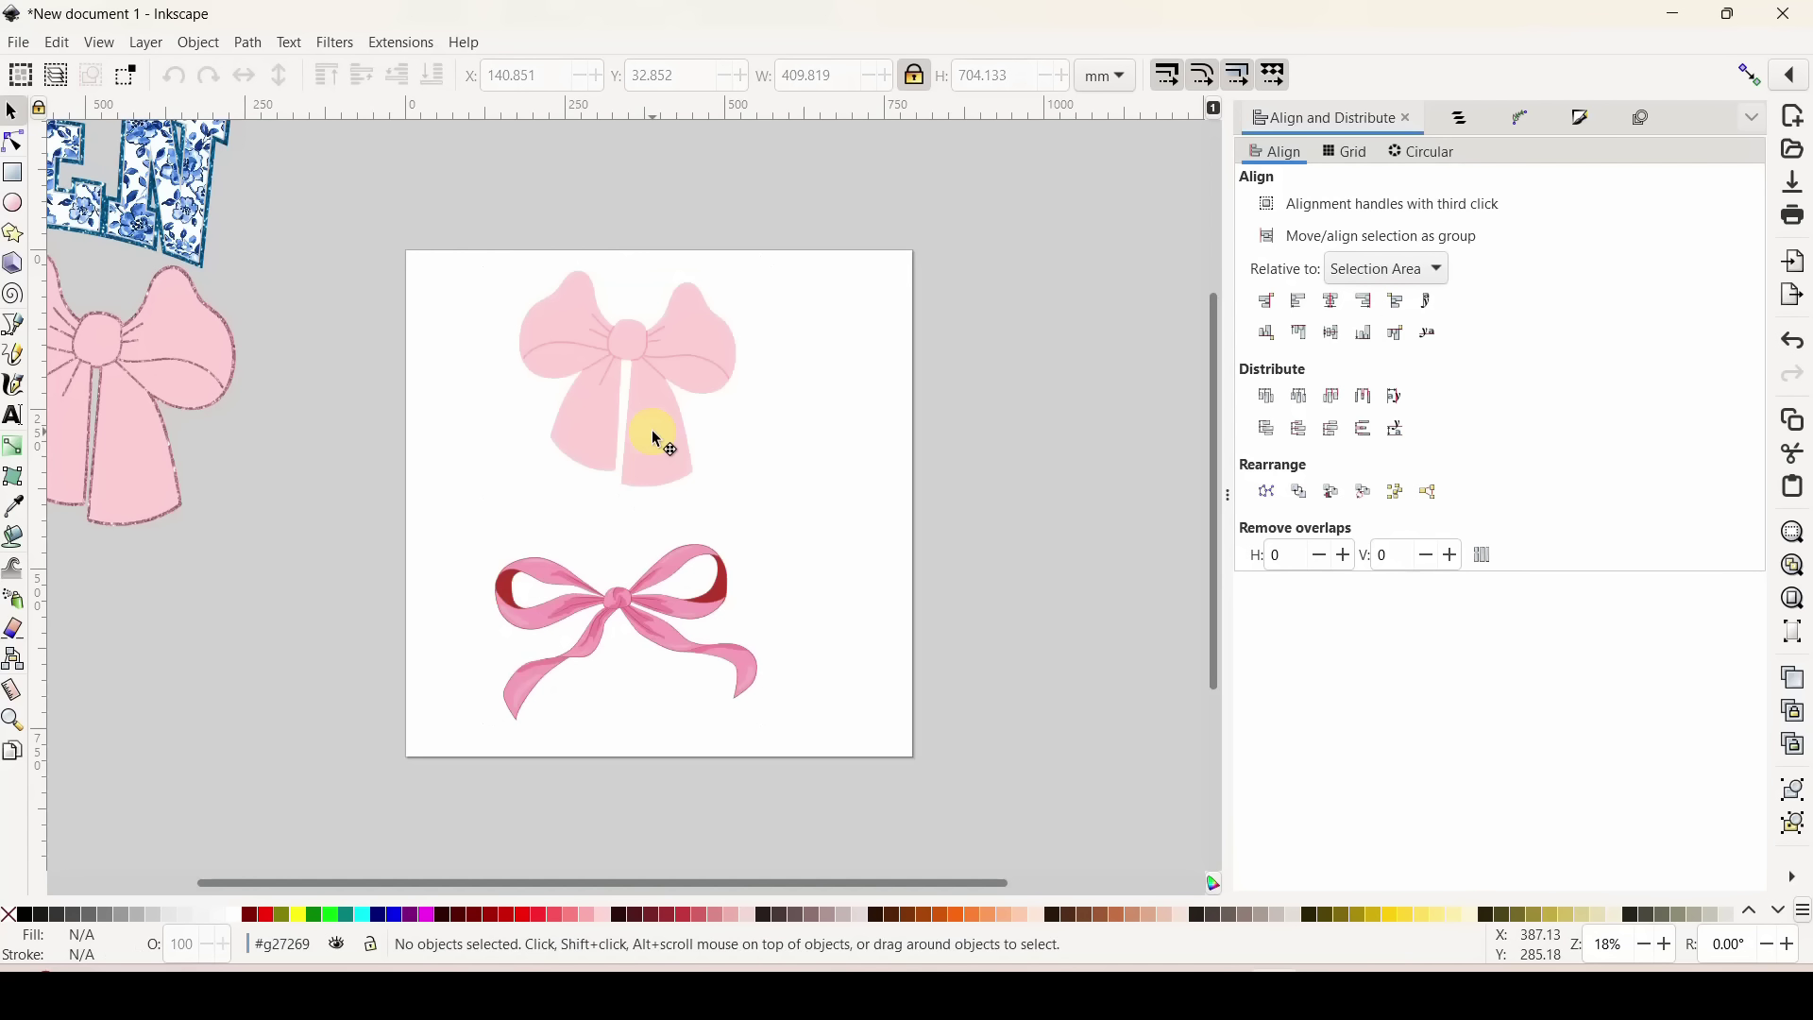
pyautogui.click(658, 439)
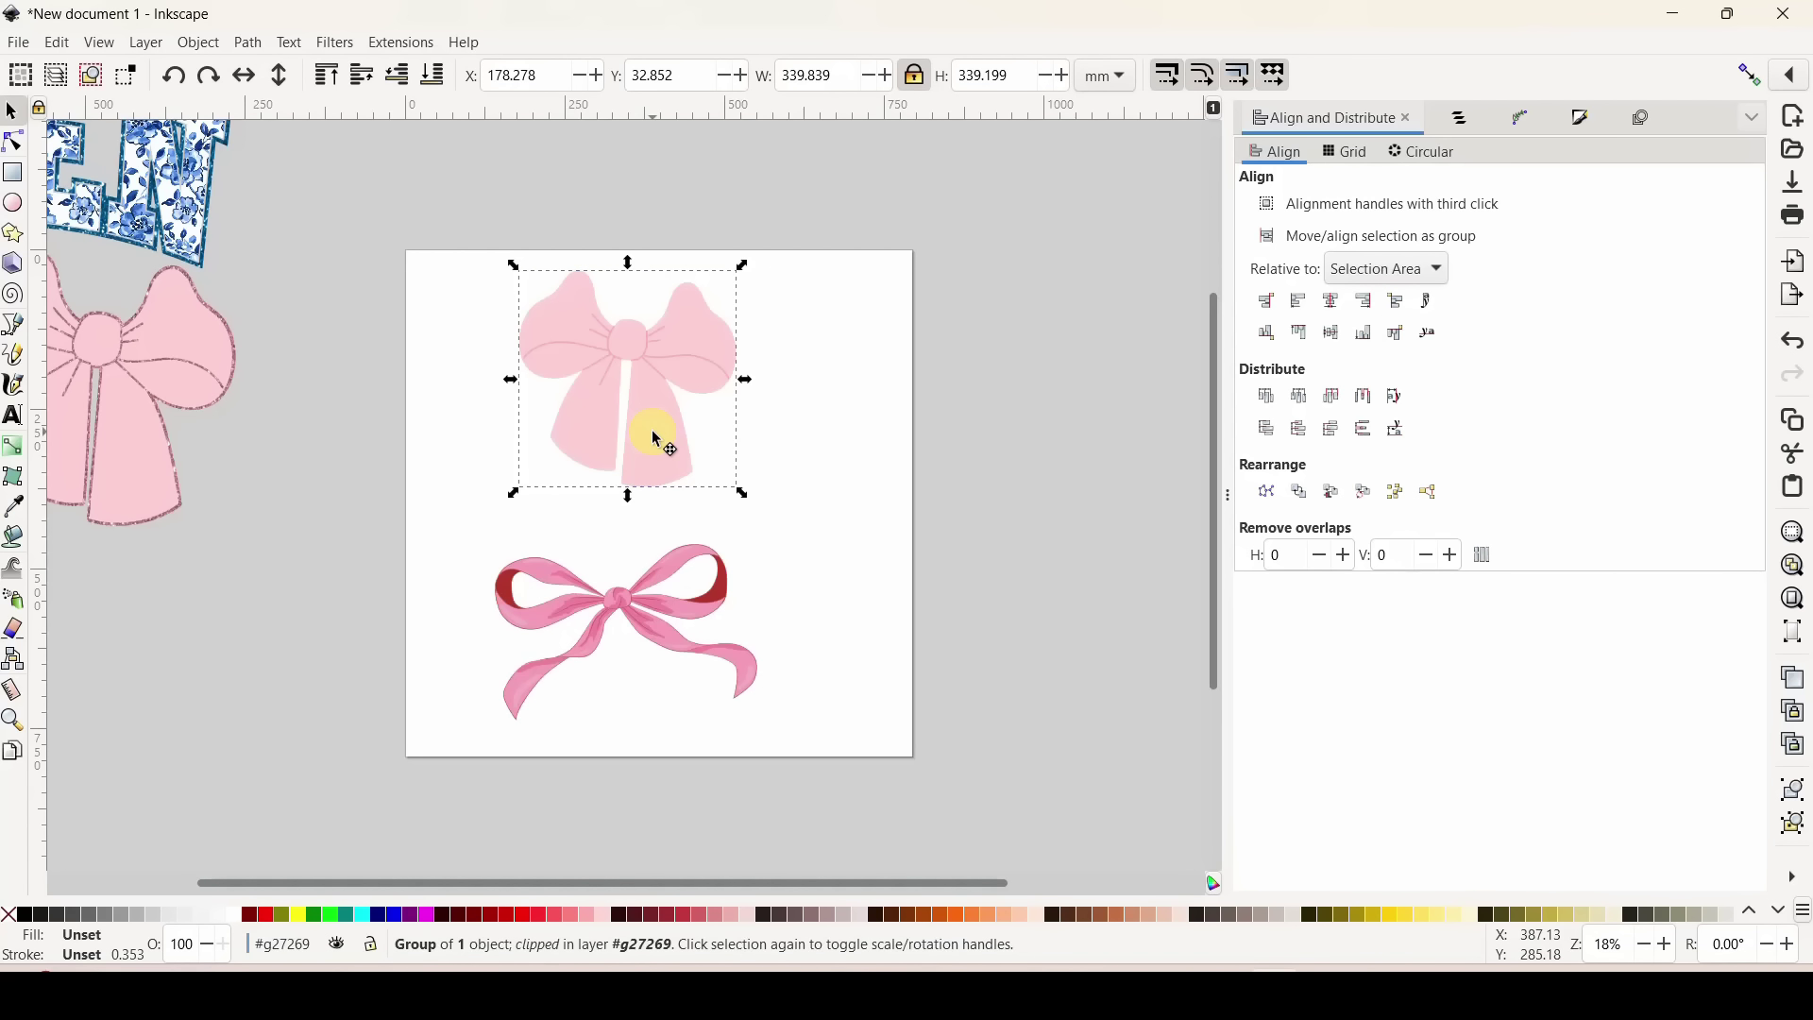
pyautogui.moveTo(655, 437); pyautogui.dragTo(626, 384)
# Select individual pieces of the ribbon bow to examine how it is split into separate paths.
pyautogui.click(636, 620)
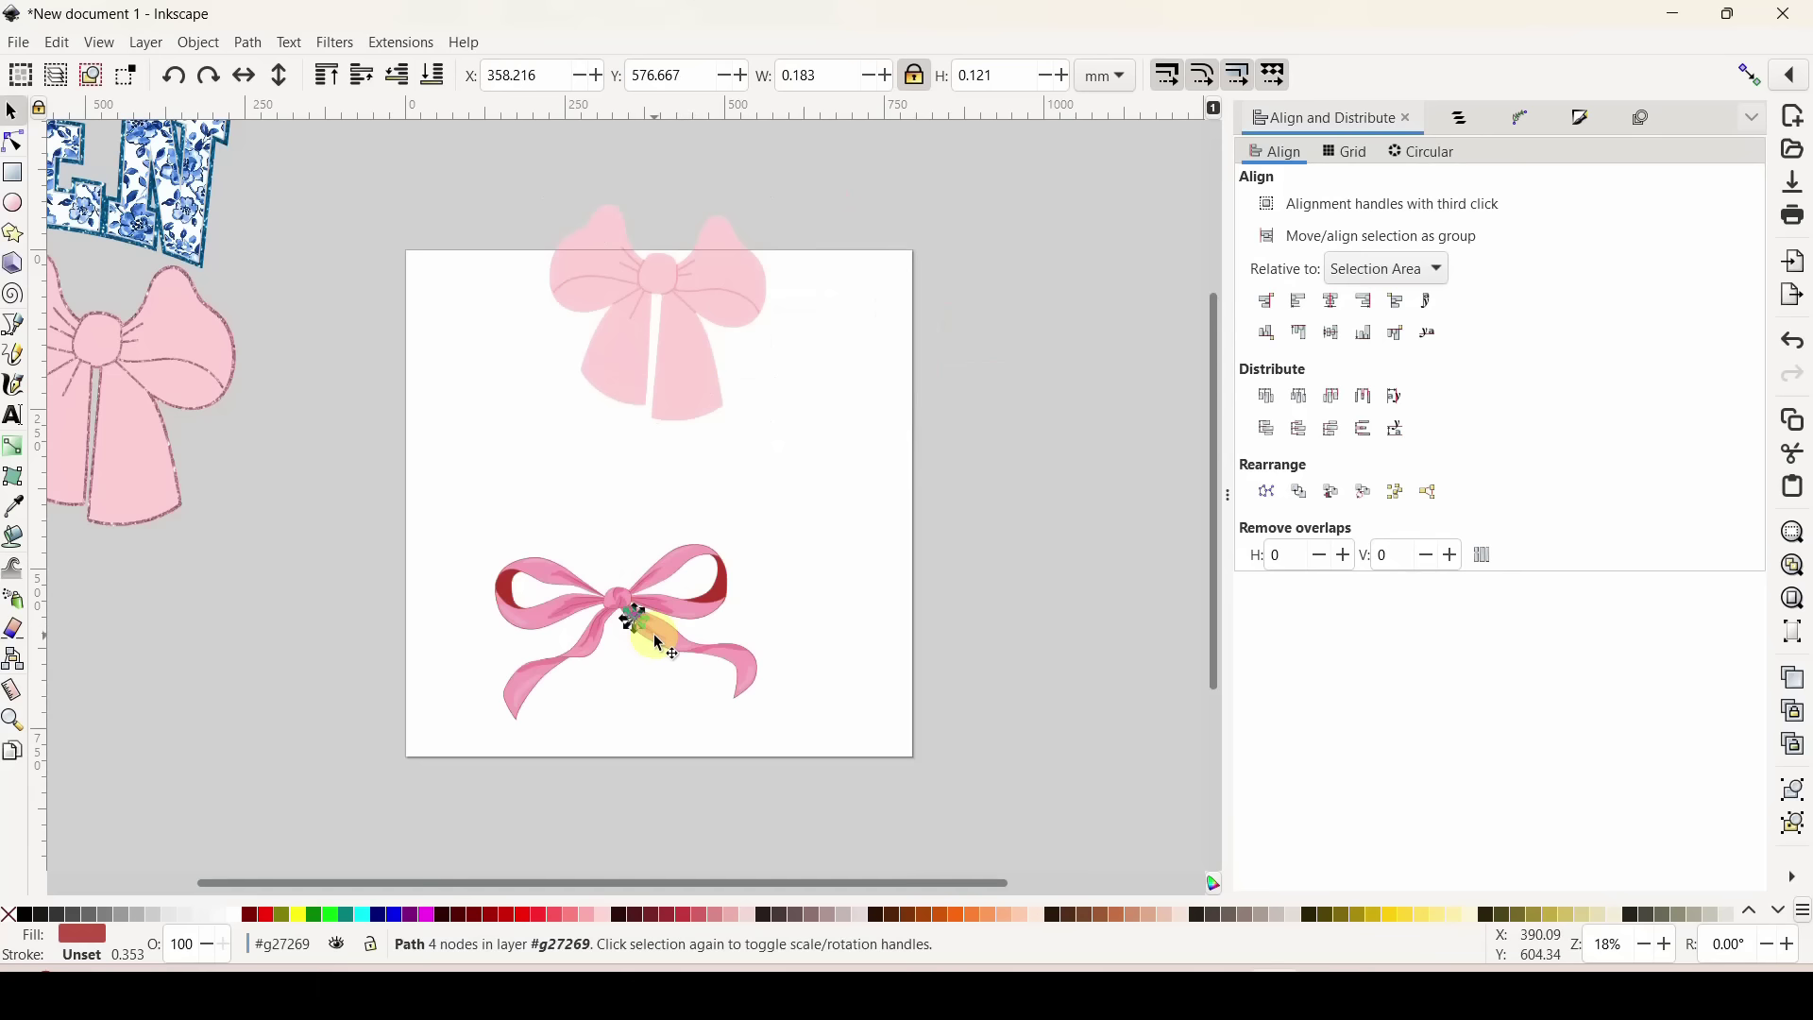
pyautogui.click(676, 643)
pyautogui.click(672, 575)
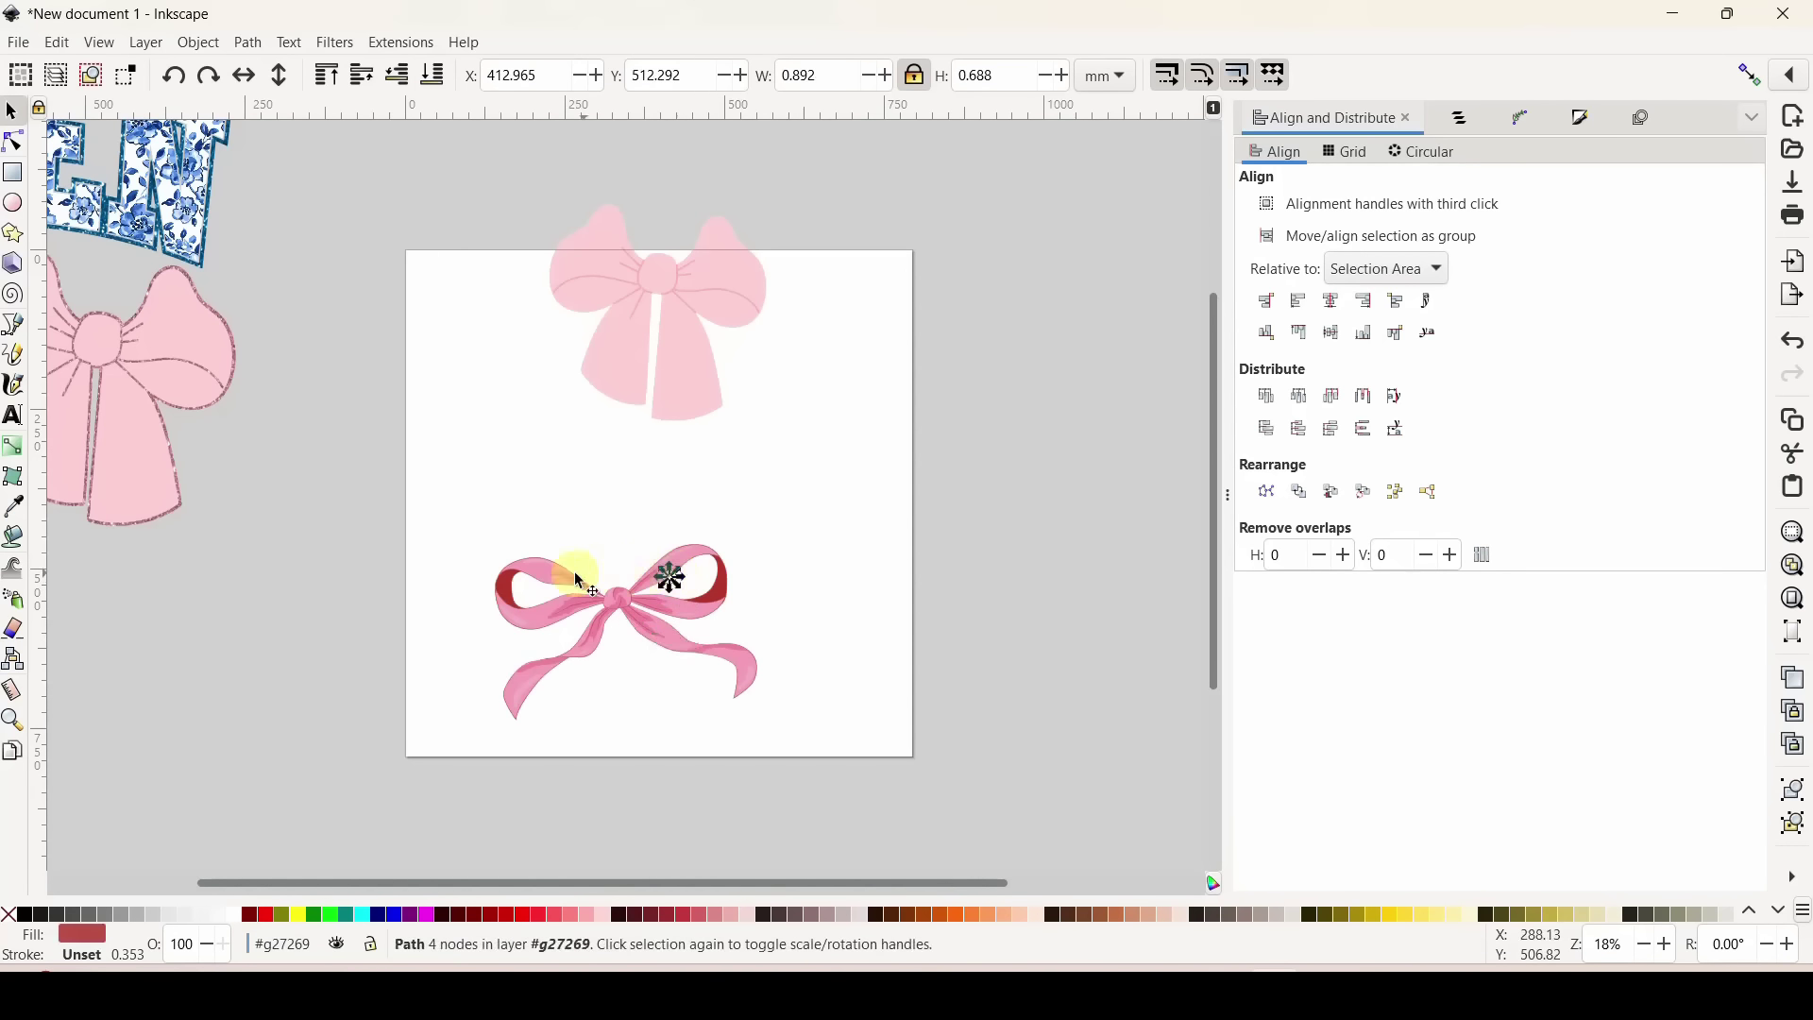
pyautogui.click(543, 578)
pyautogui.click(516, 621)
pyautogui.click(526, 703)
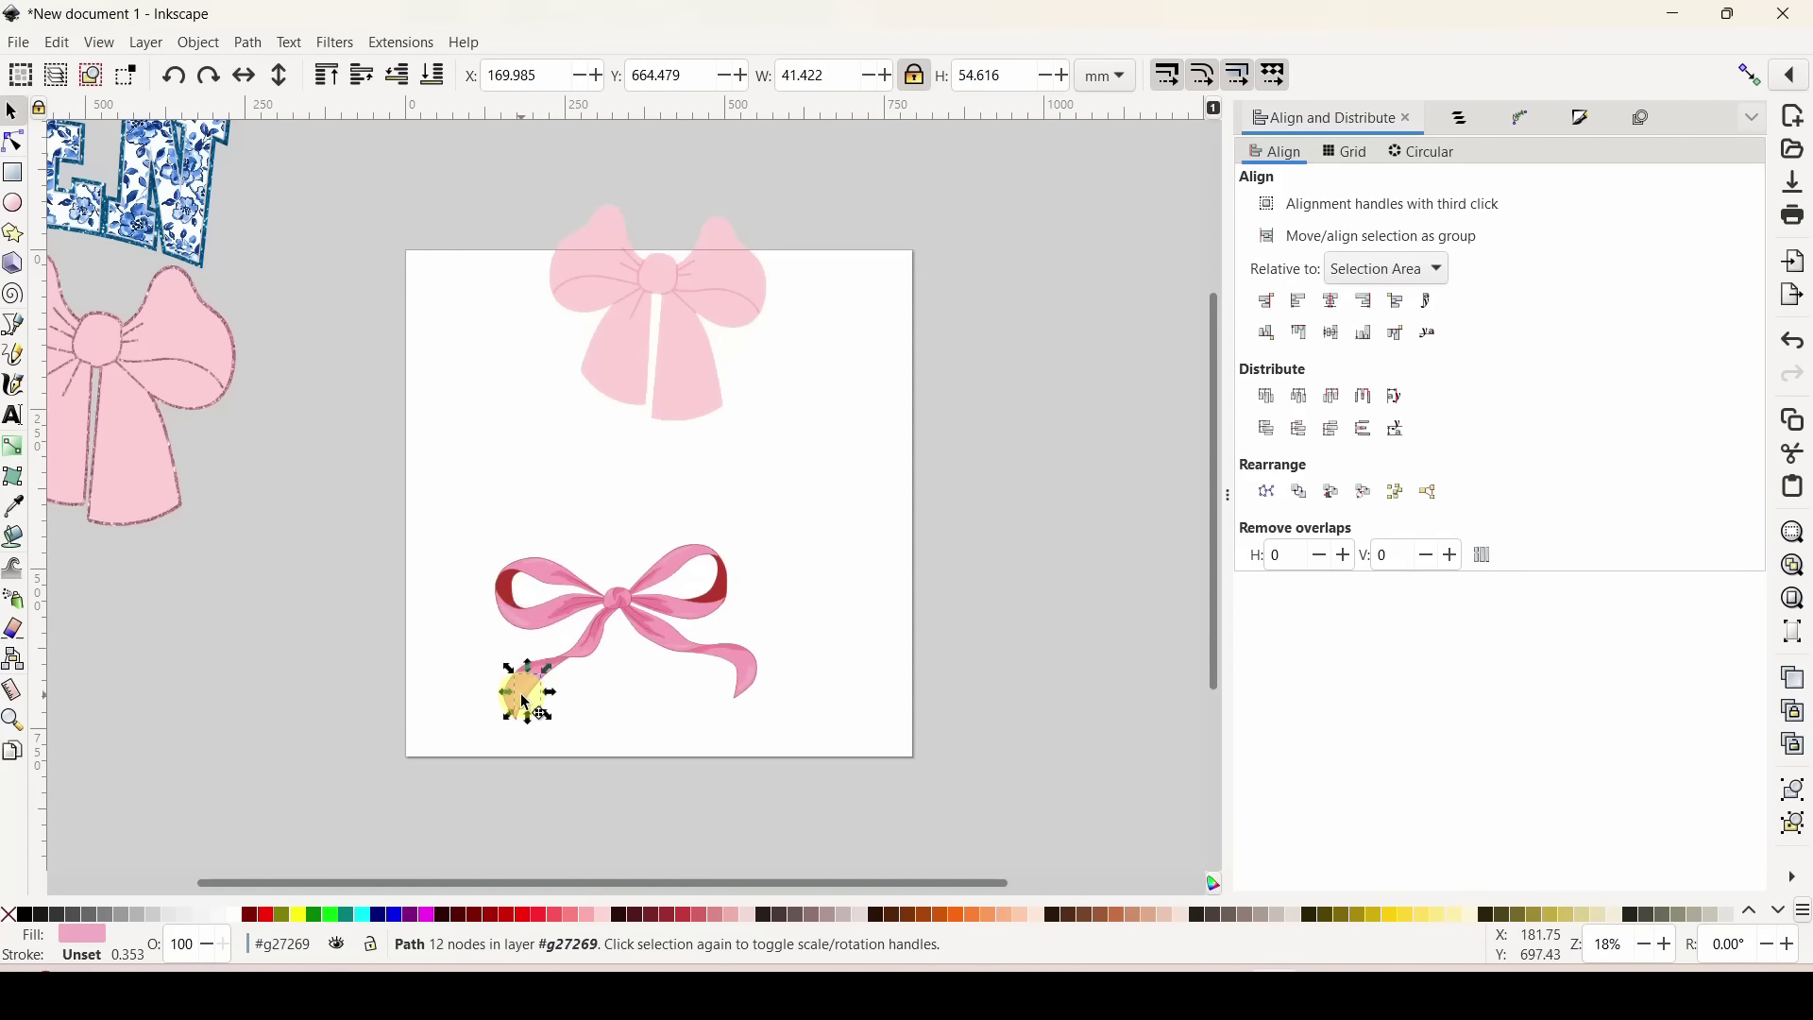
pyautogui.click(586, 655)
pyautogui.click(627, 679)
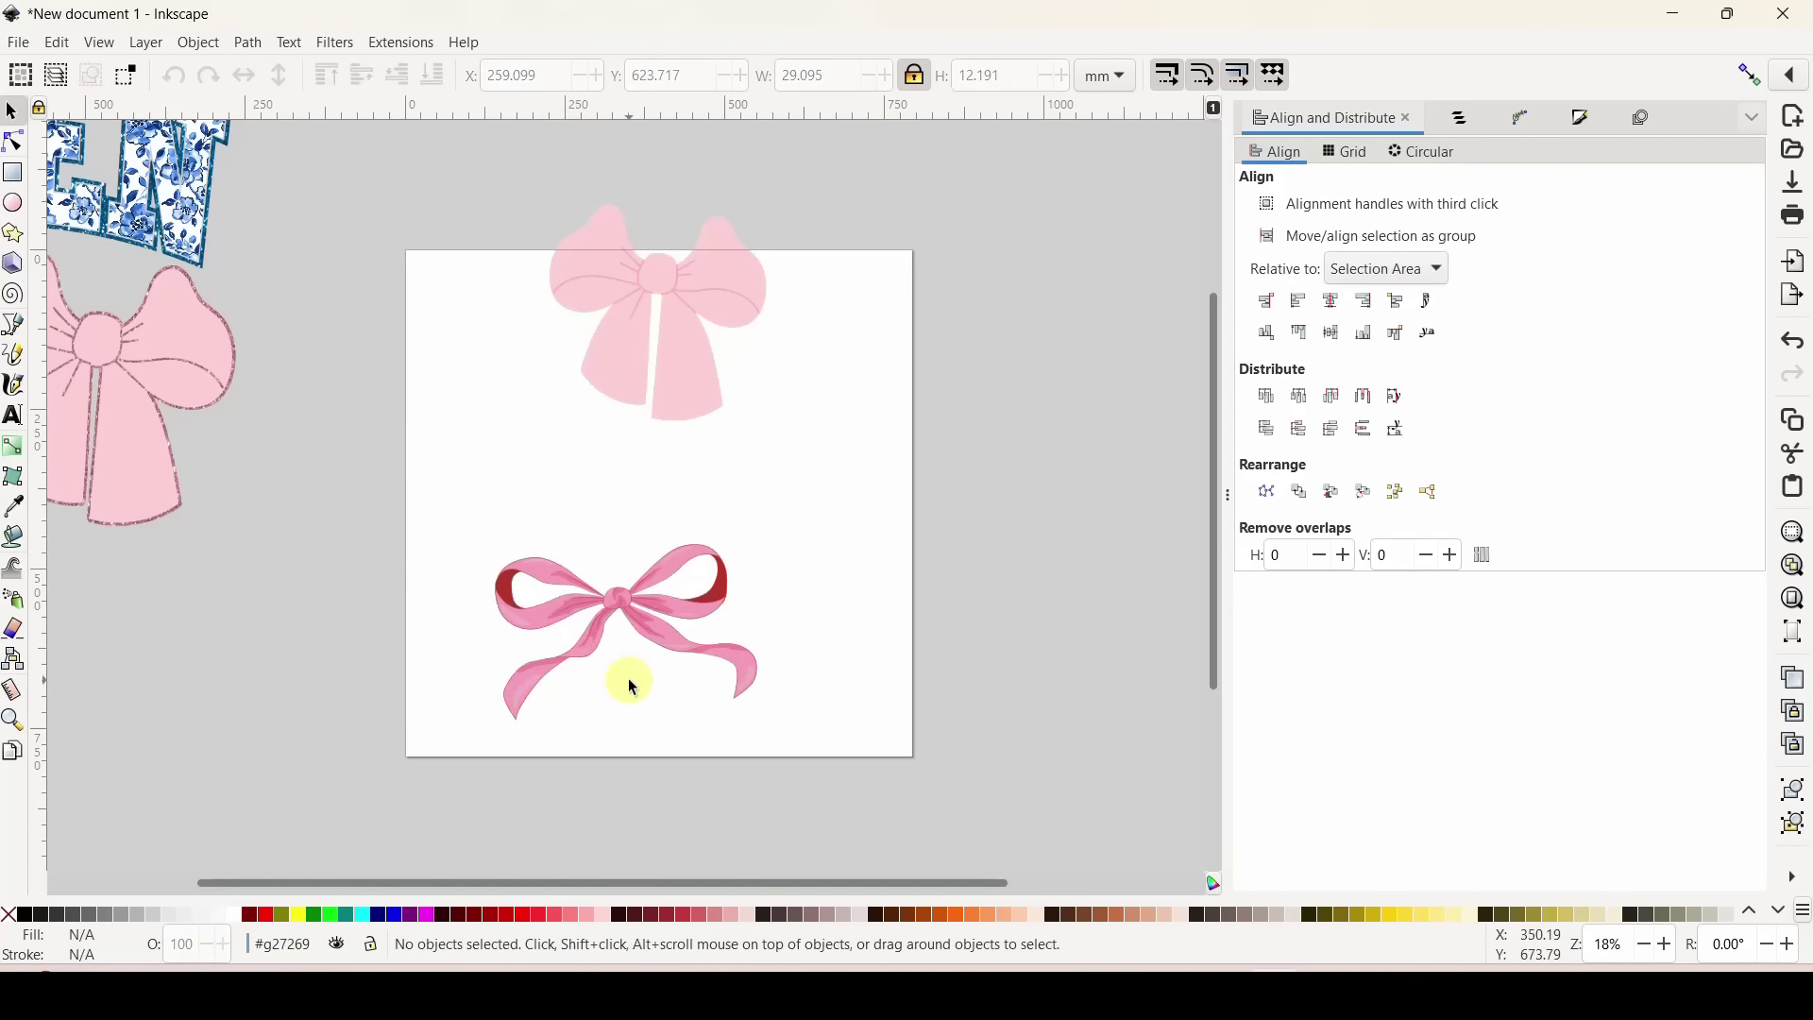
# Fill both dark red inner loop pieces of the ribbon bow with fuchsia and its upper-left loop with purple.
pyautogui.scroll(3, 627, 678)
pyautogui.scroll(1, 627, 678)
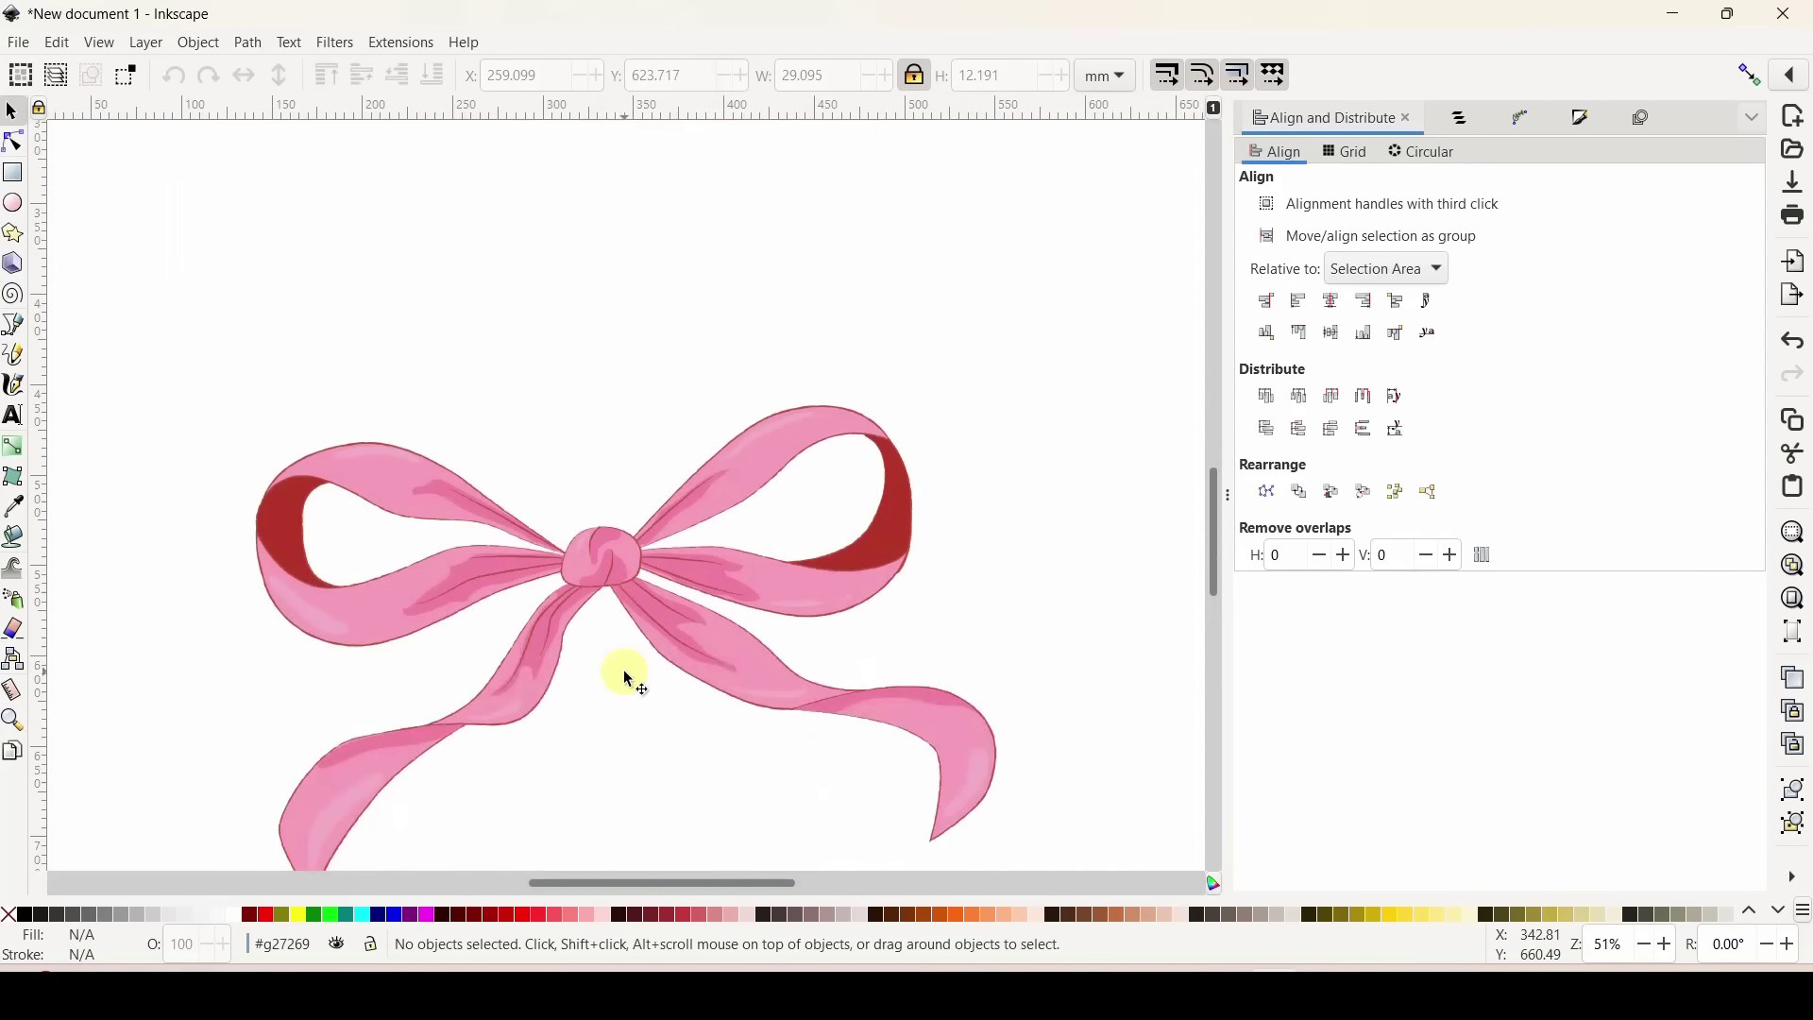
pyautogui.click(904, 535)
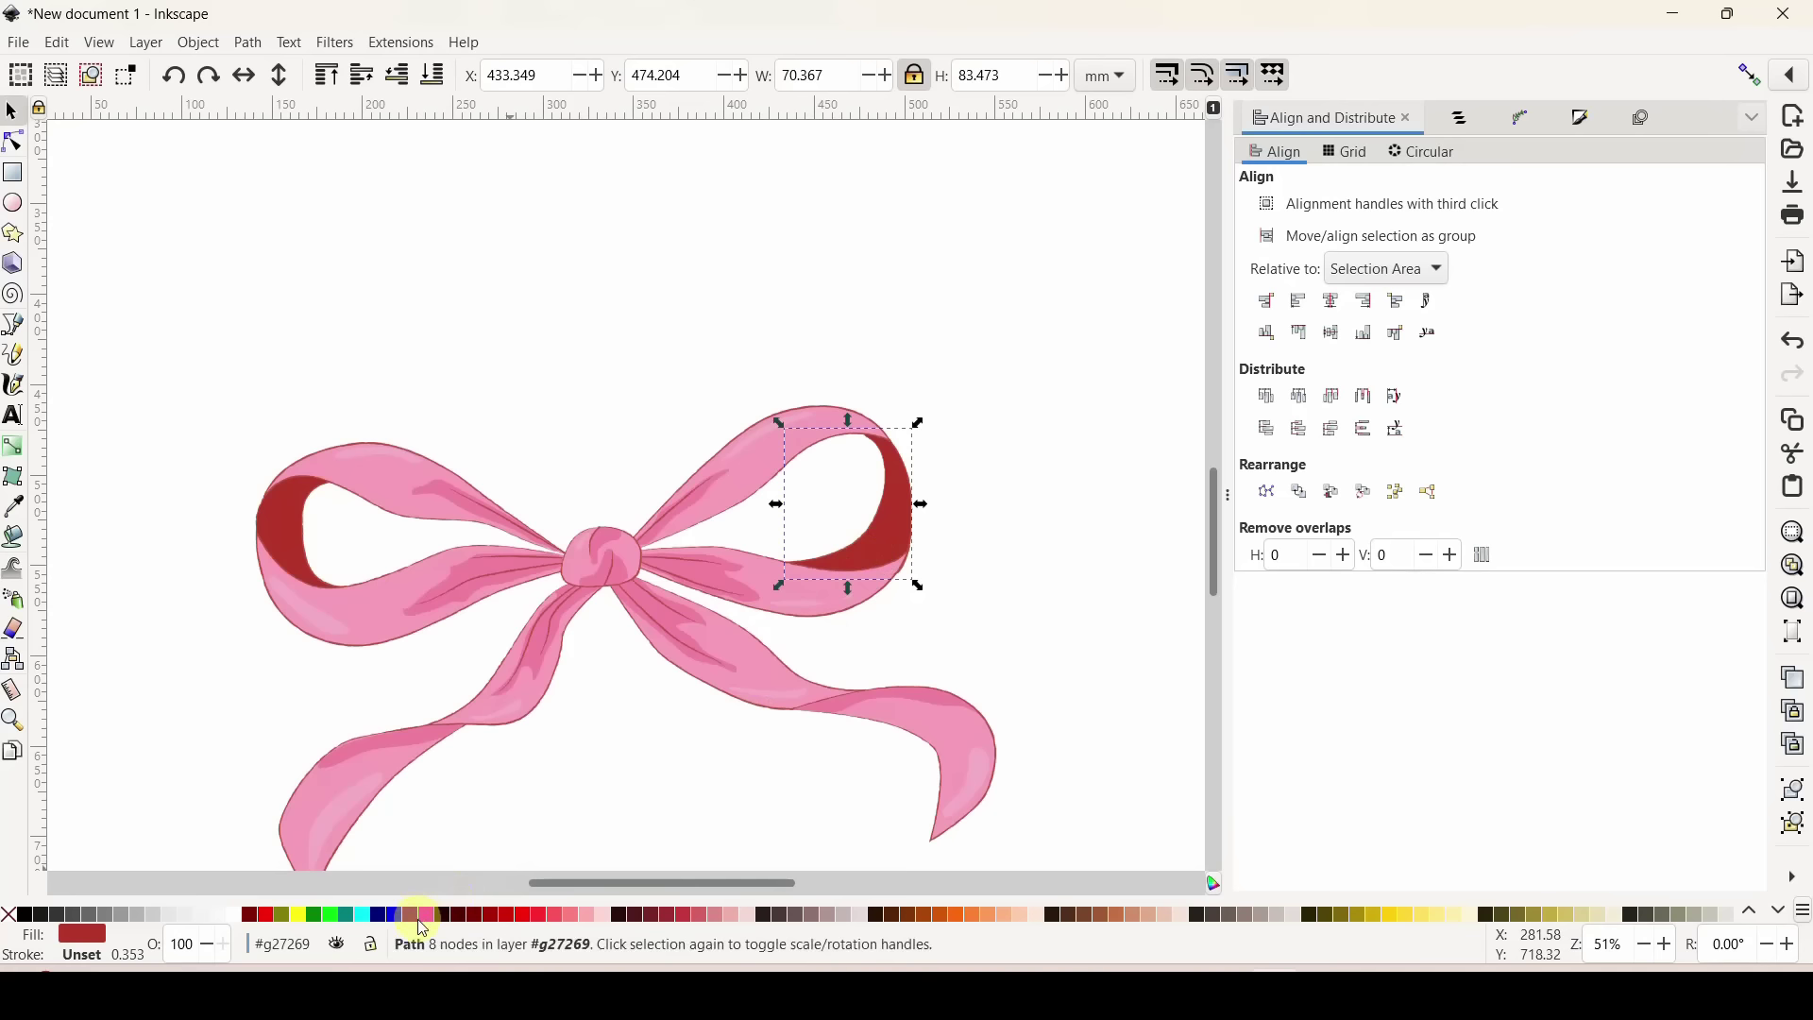
pyautogui.click(422, 916)
pyautogui.click(275, 529)
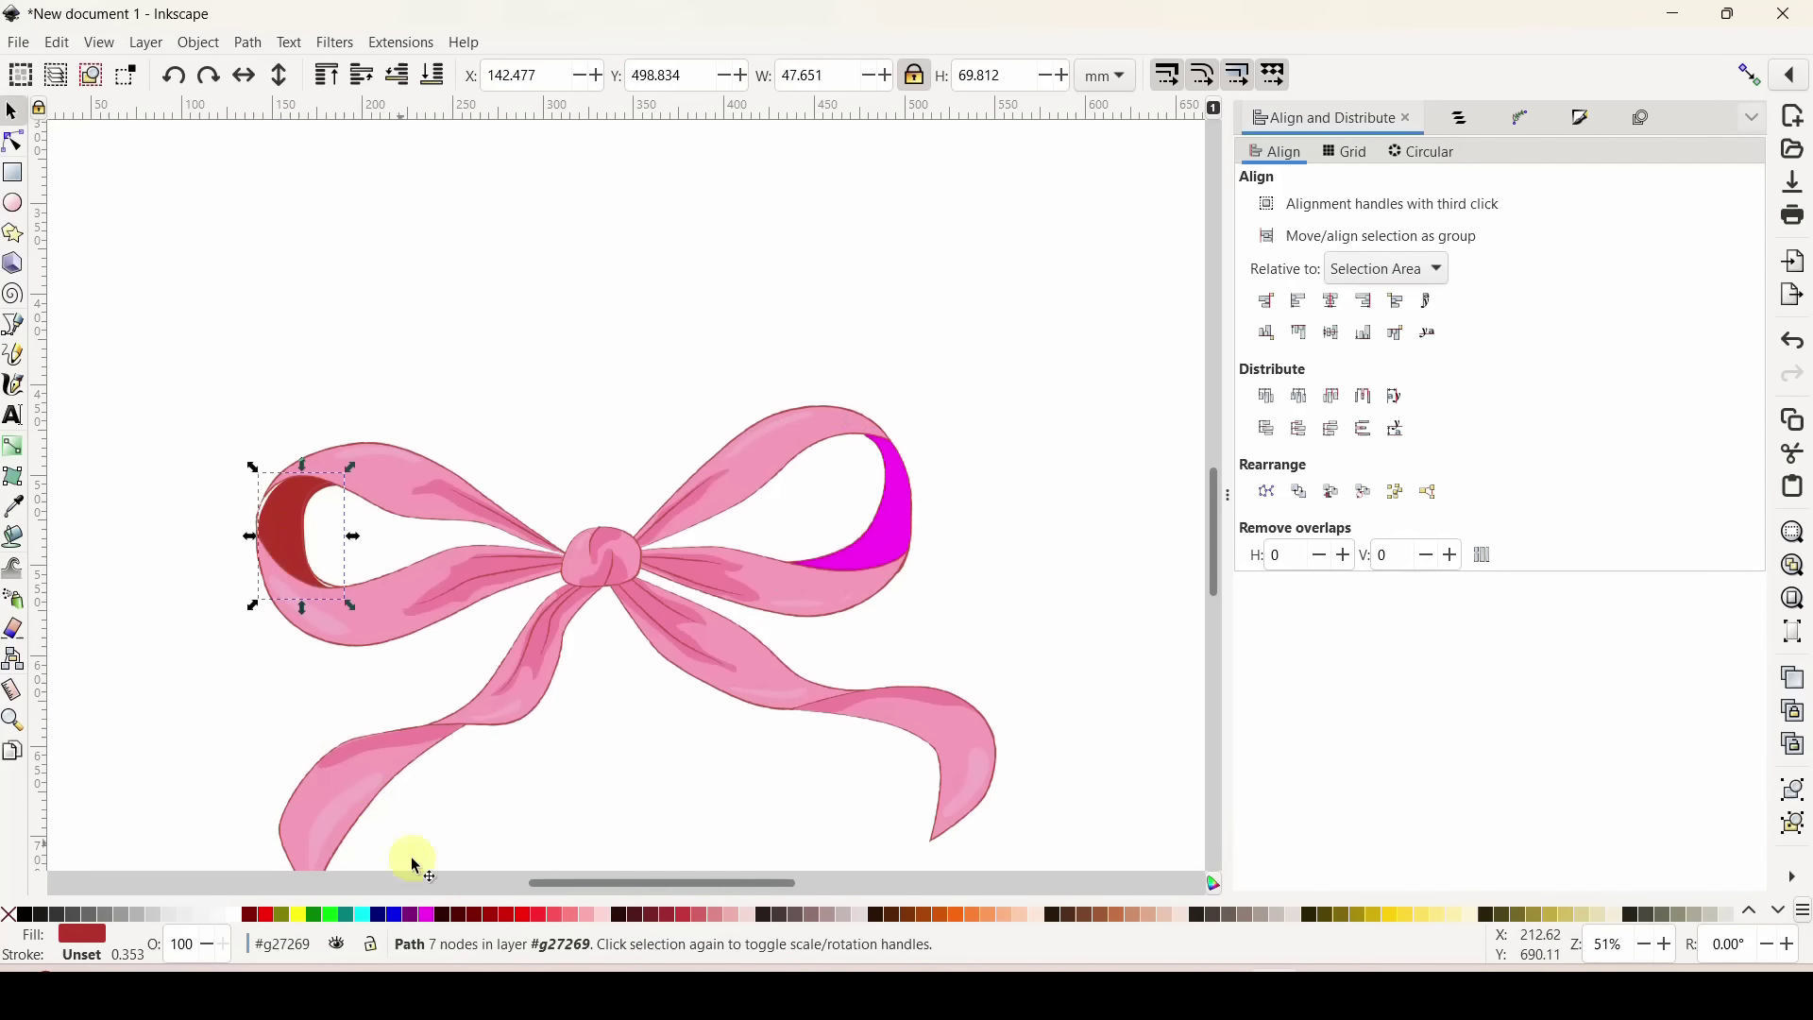
pyautogui.click(422, 916)
pyautogui.click(389, 476)
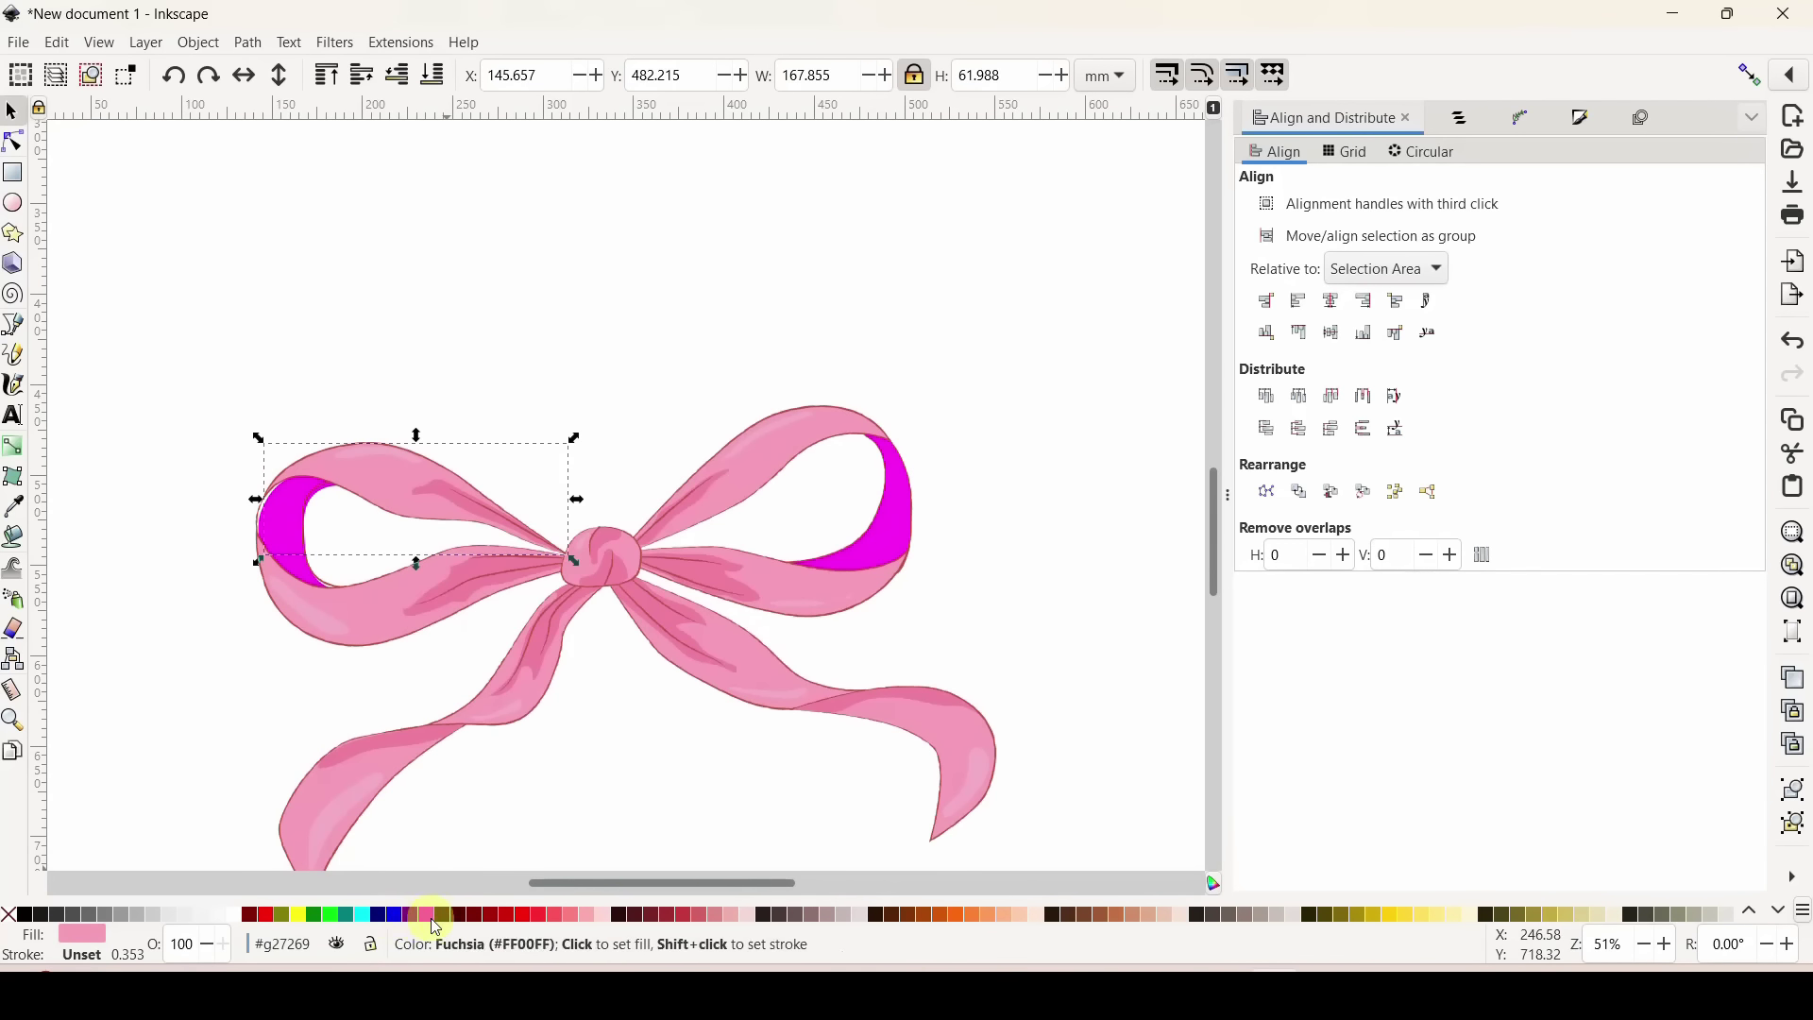
pyautogui.click(440, 918)
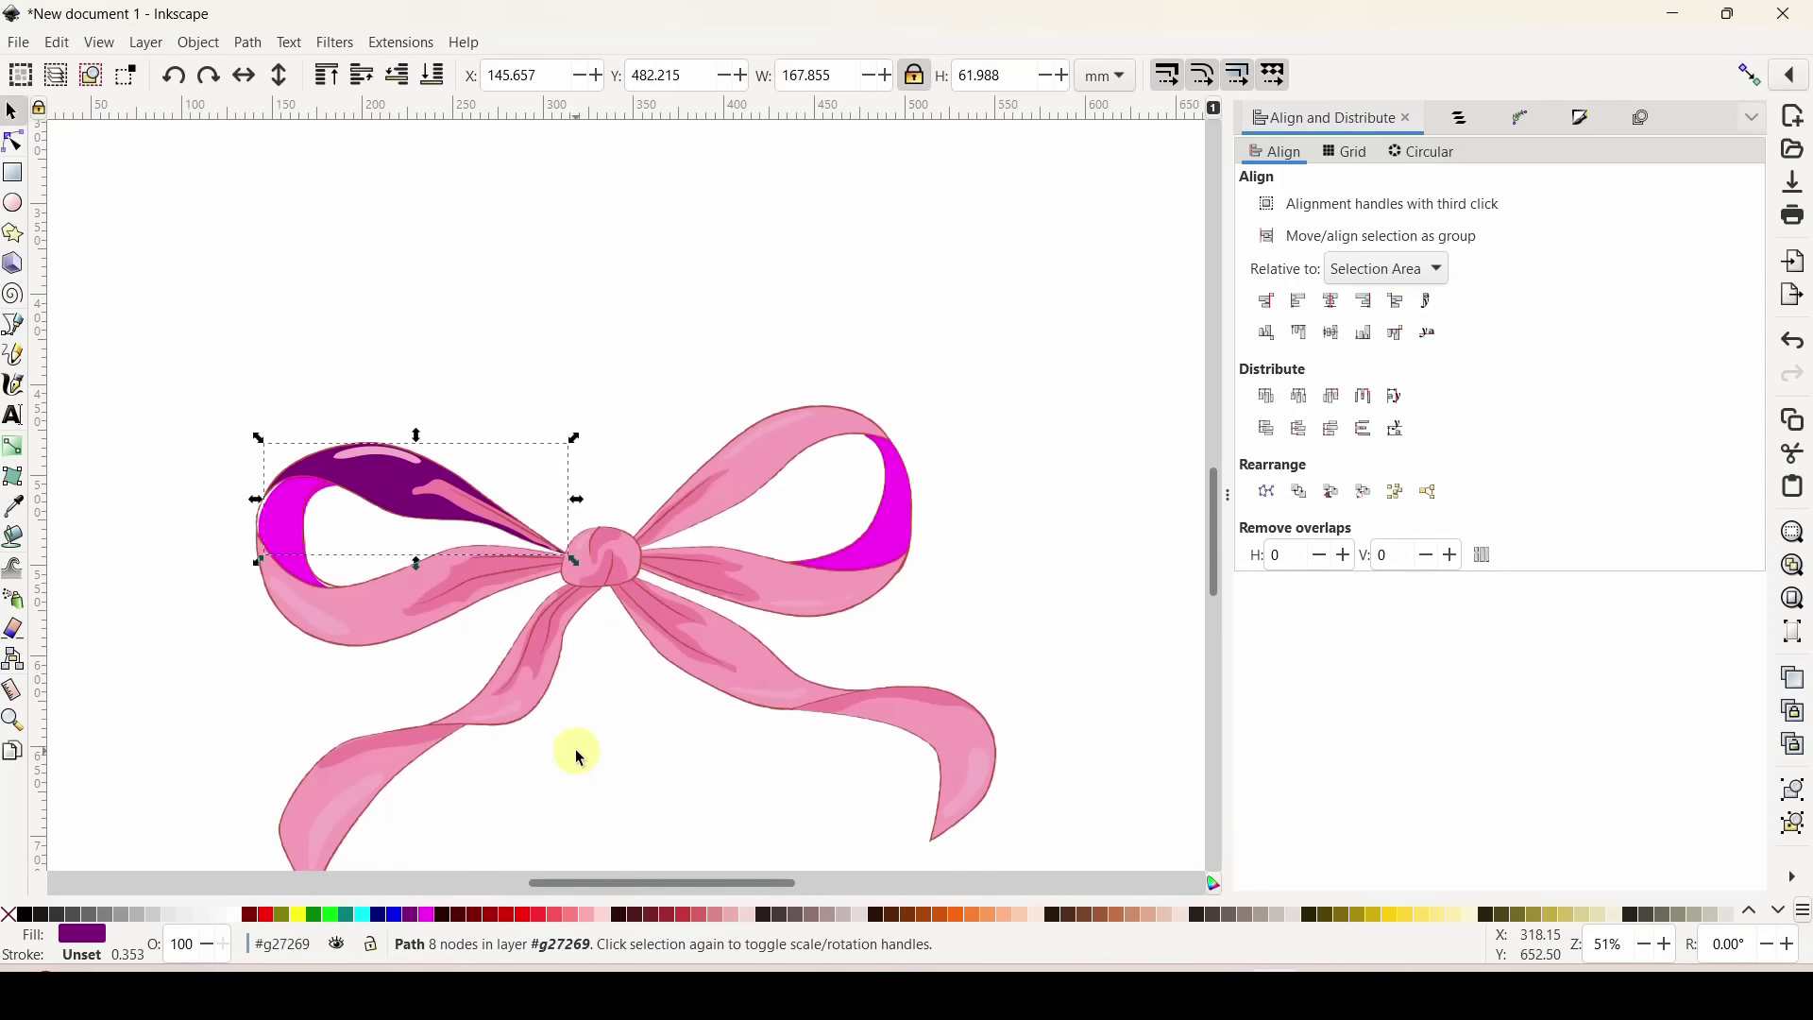
# Undo the ribbon bow's colour changes and the plain pink bow's move, and clear the selection.
pyautogui.hotkey('ctrl', 'z')
pyautogui.hotkey('ctrl', 'z')
pyautogui.hotkey('ctrl', 'z')
pyautogui.hotkey('ctrl', 'z')
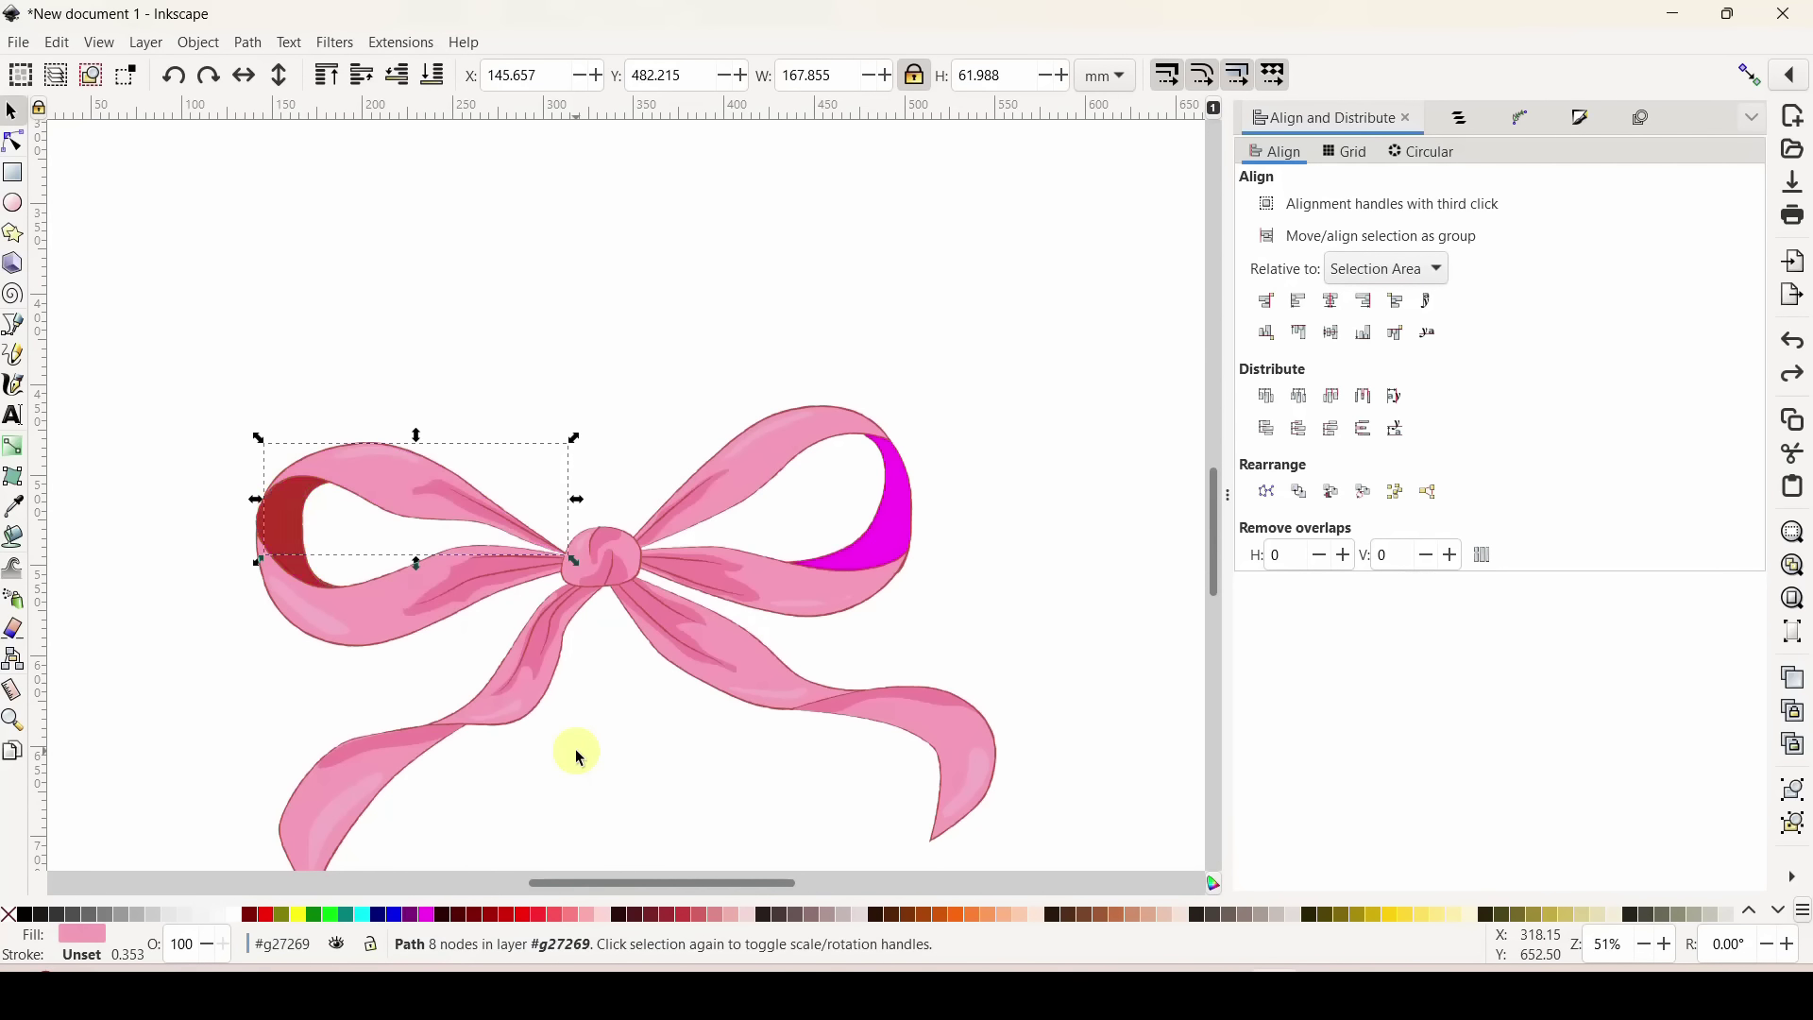
pyautogui.hotkey('ctrl', 'z')
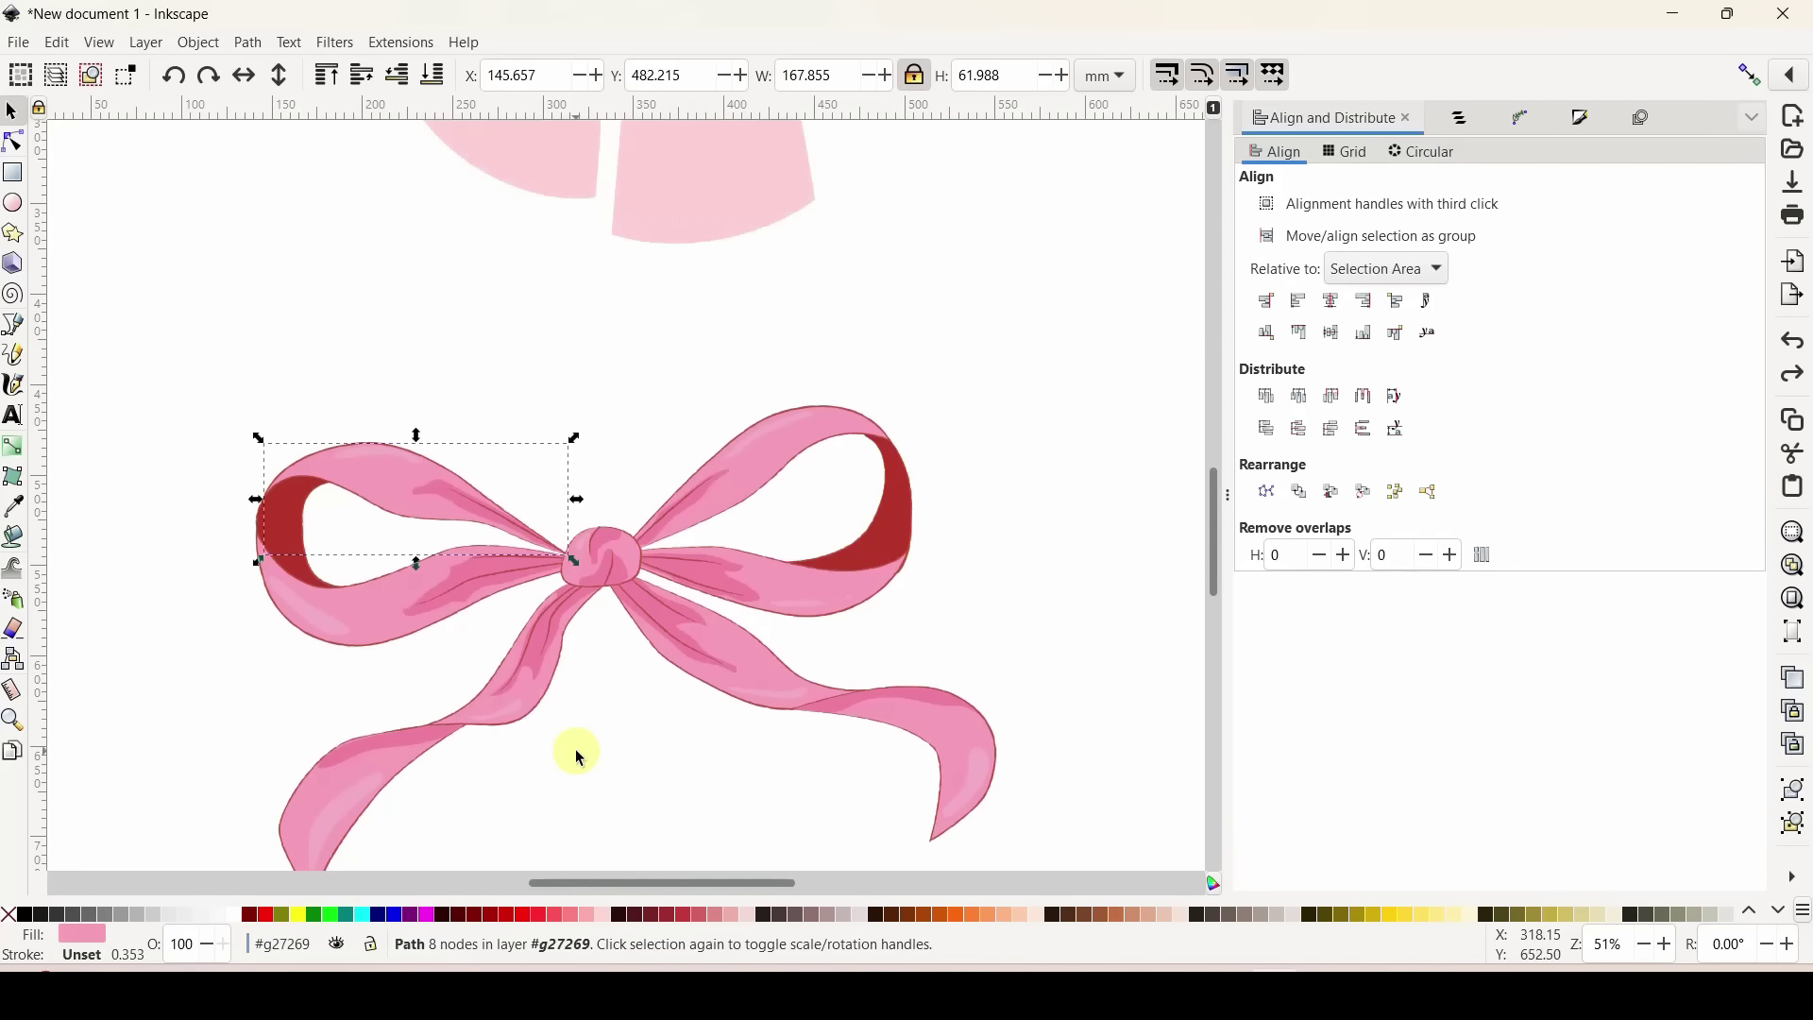
pyautogui.press('-')
pyautogui.click(1034, 800)
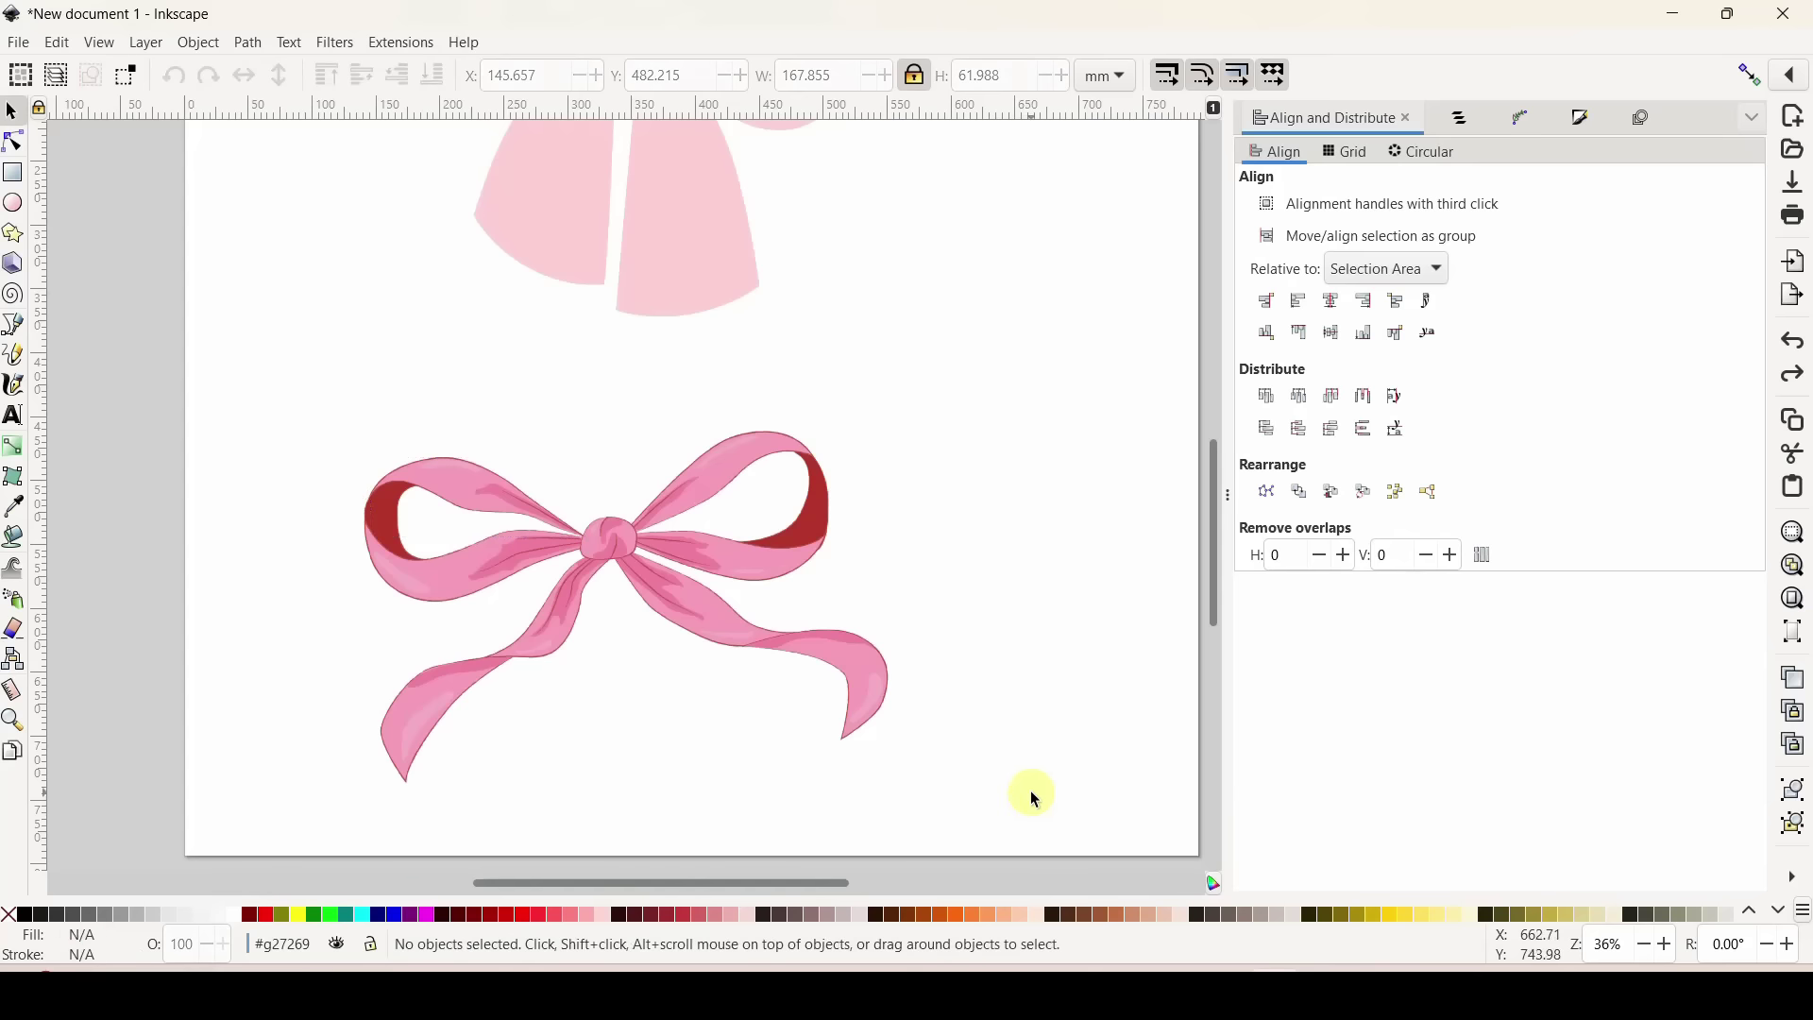
# Select several shading and ribbon pieces of the ribbon bow to examine them individually, and clear the selection.
pyautogui.click(472, 571)
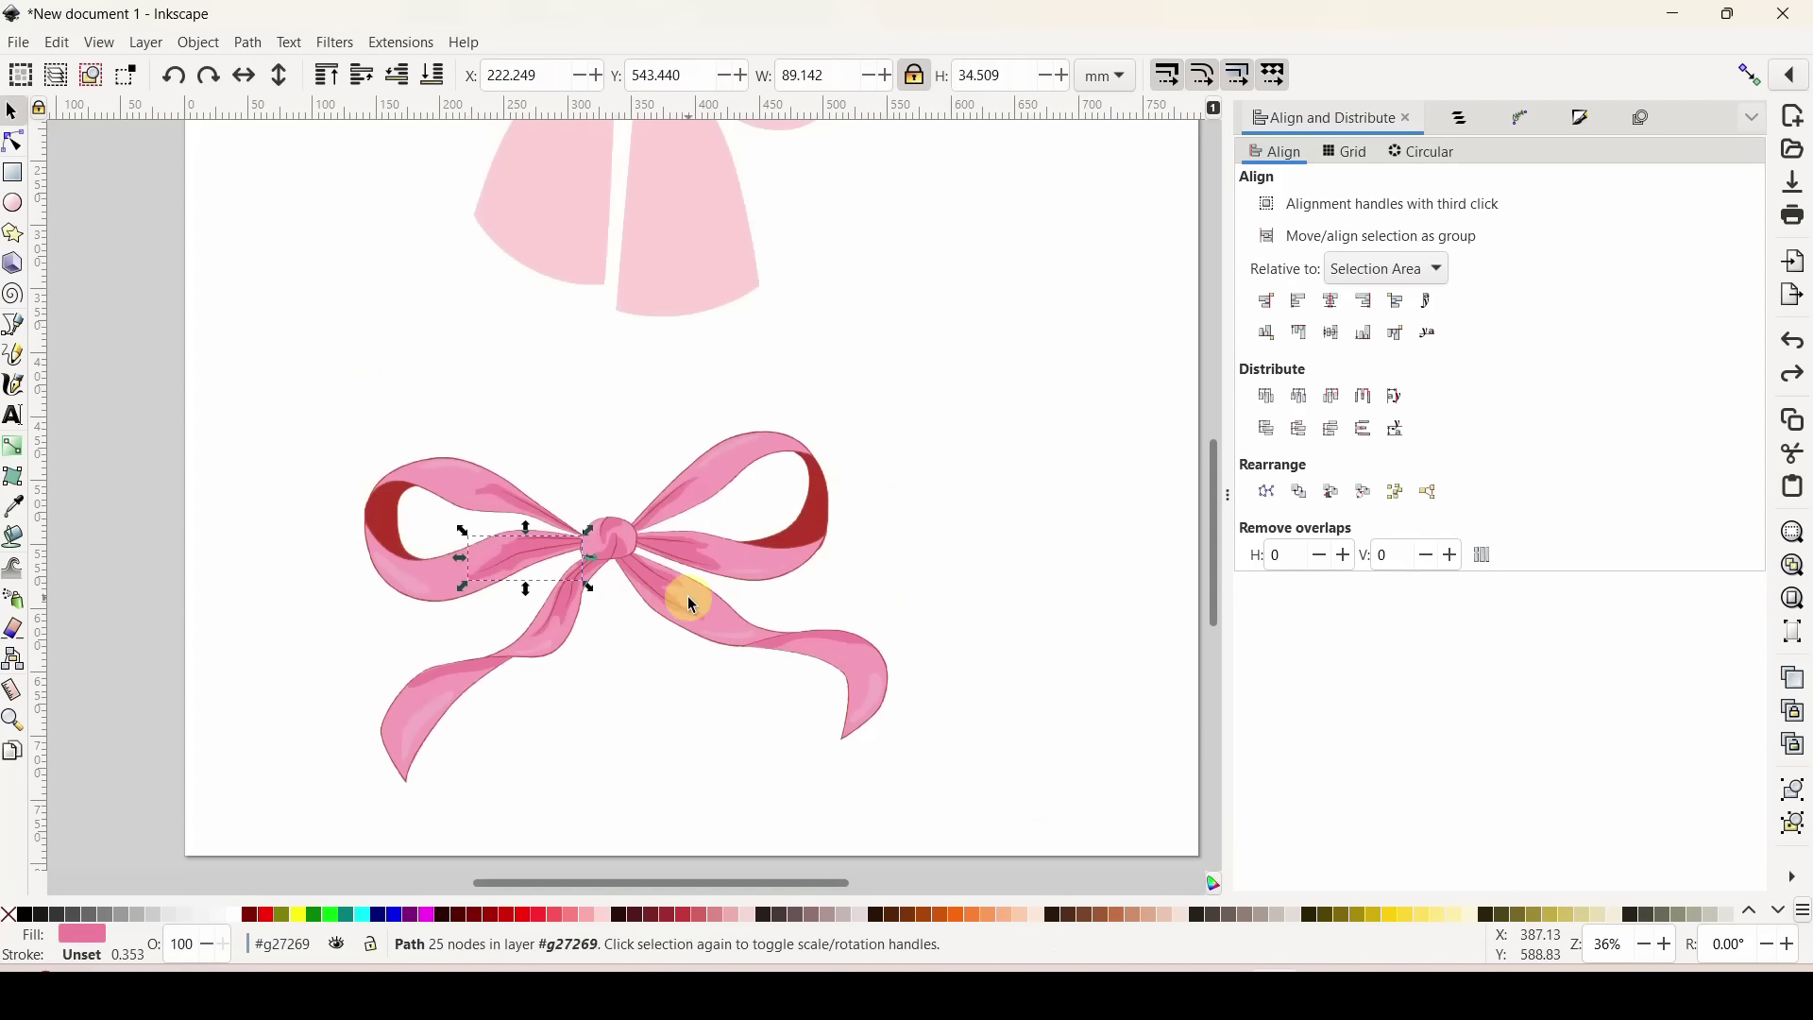
pyautogui.click(693, 605)
pyautogui.click(729, 494)
pyautogui.click(737, 497)
pyautogui.click(354, 366)
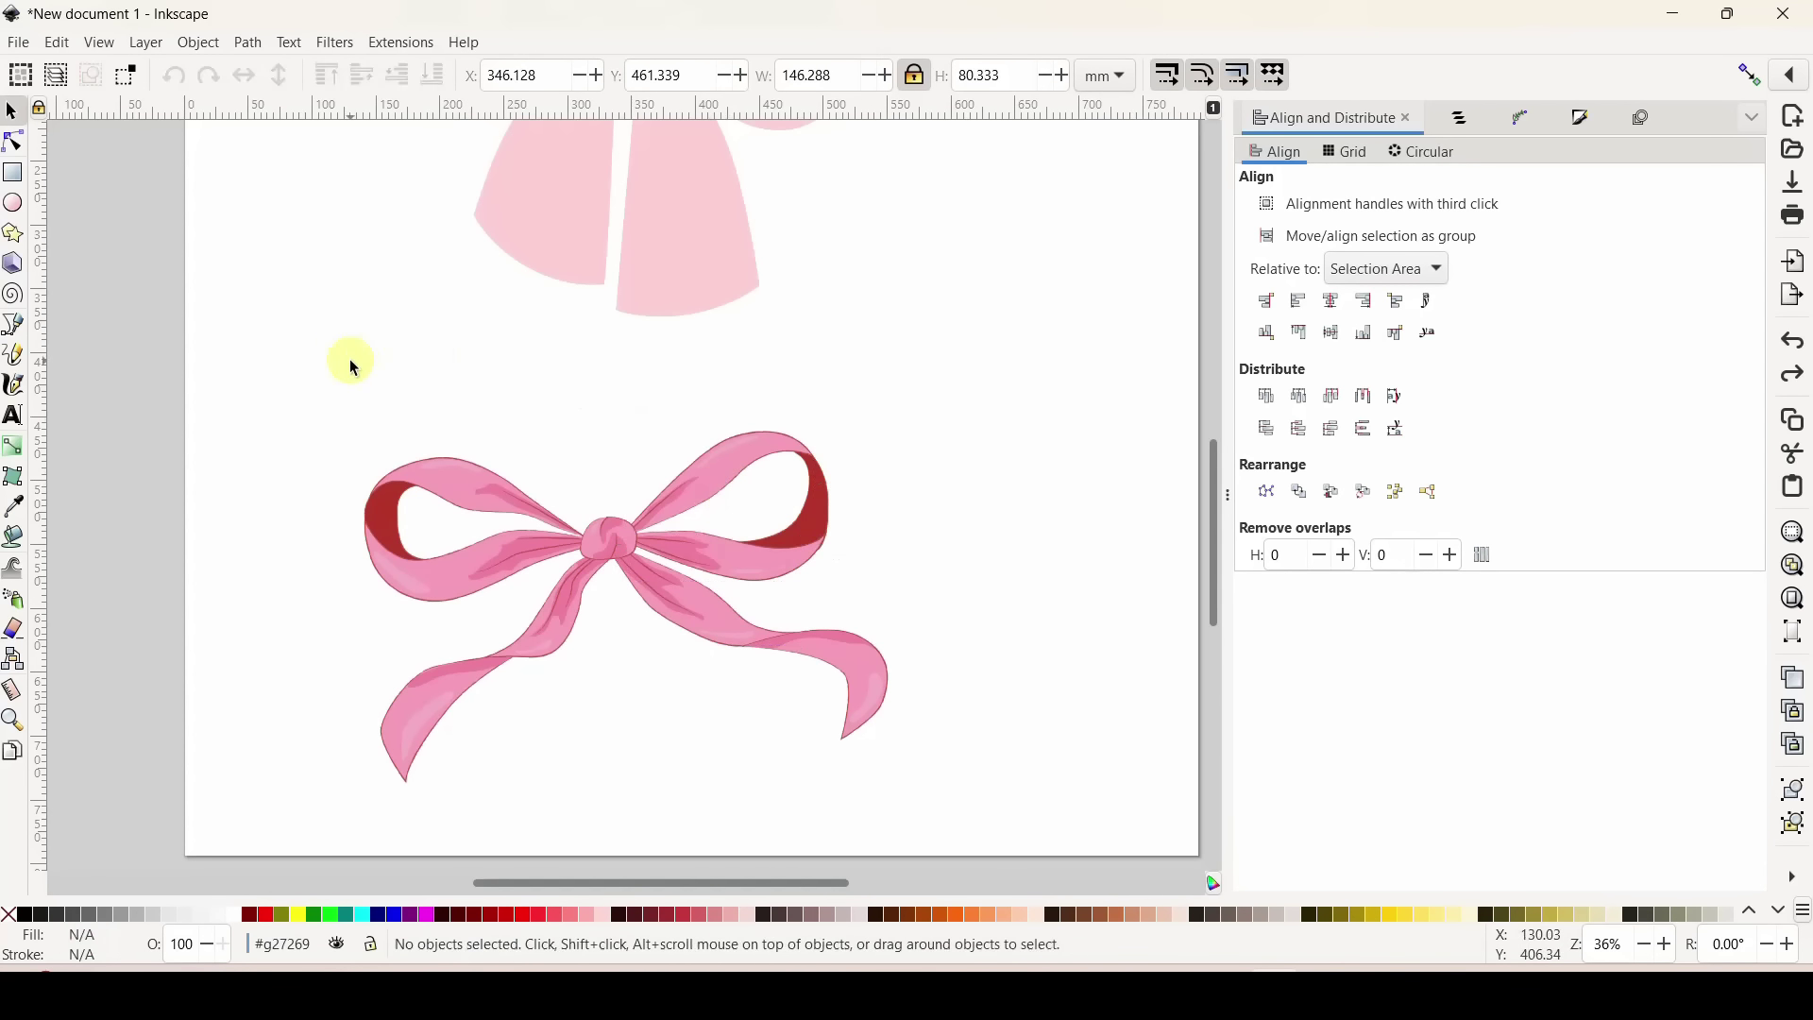
# Select every piece of the ribbon bow, group them, and move the group down to the bottom edge of the page.
pyautogui.moveTo(296, 327); pyautogui.dragTo(1050, 850)
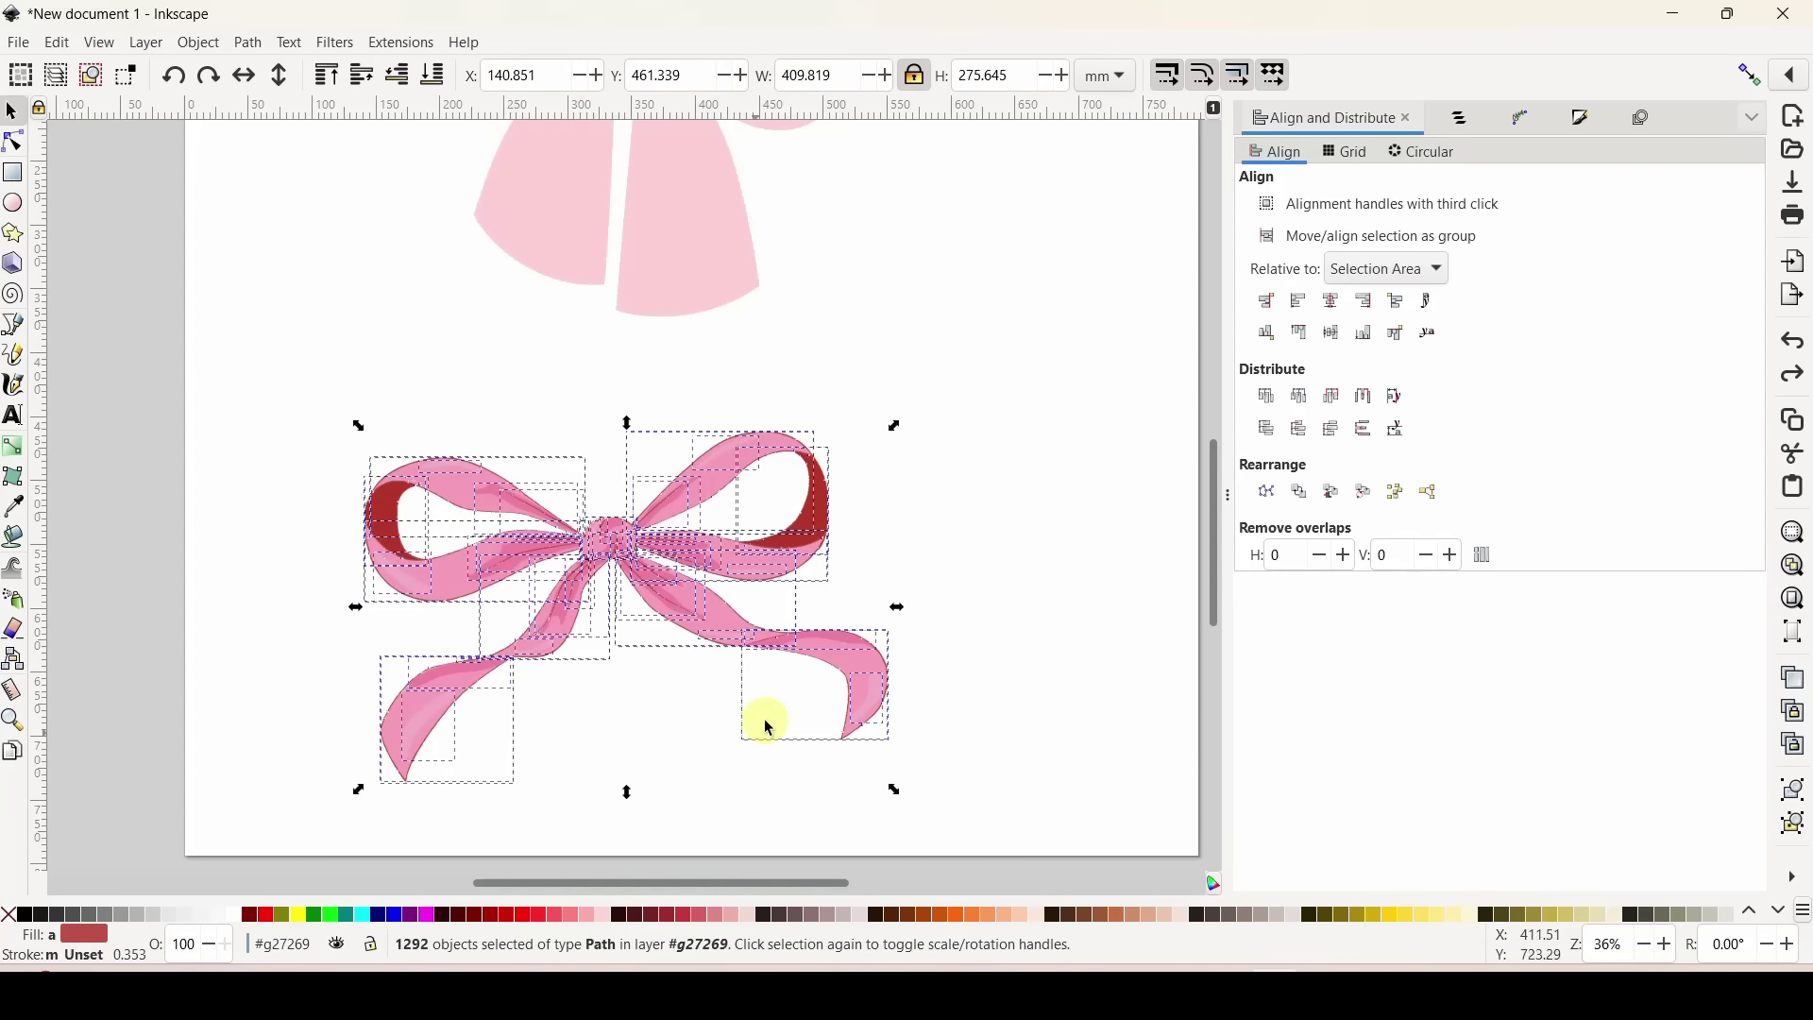
pyautogui.rightClick(734, 603)
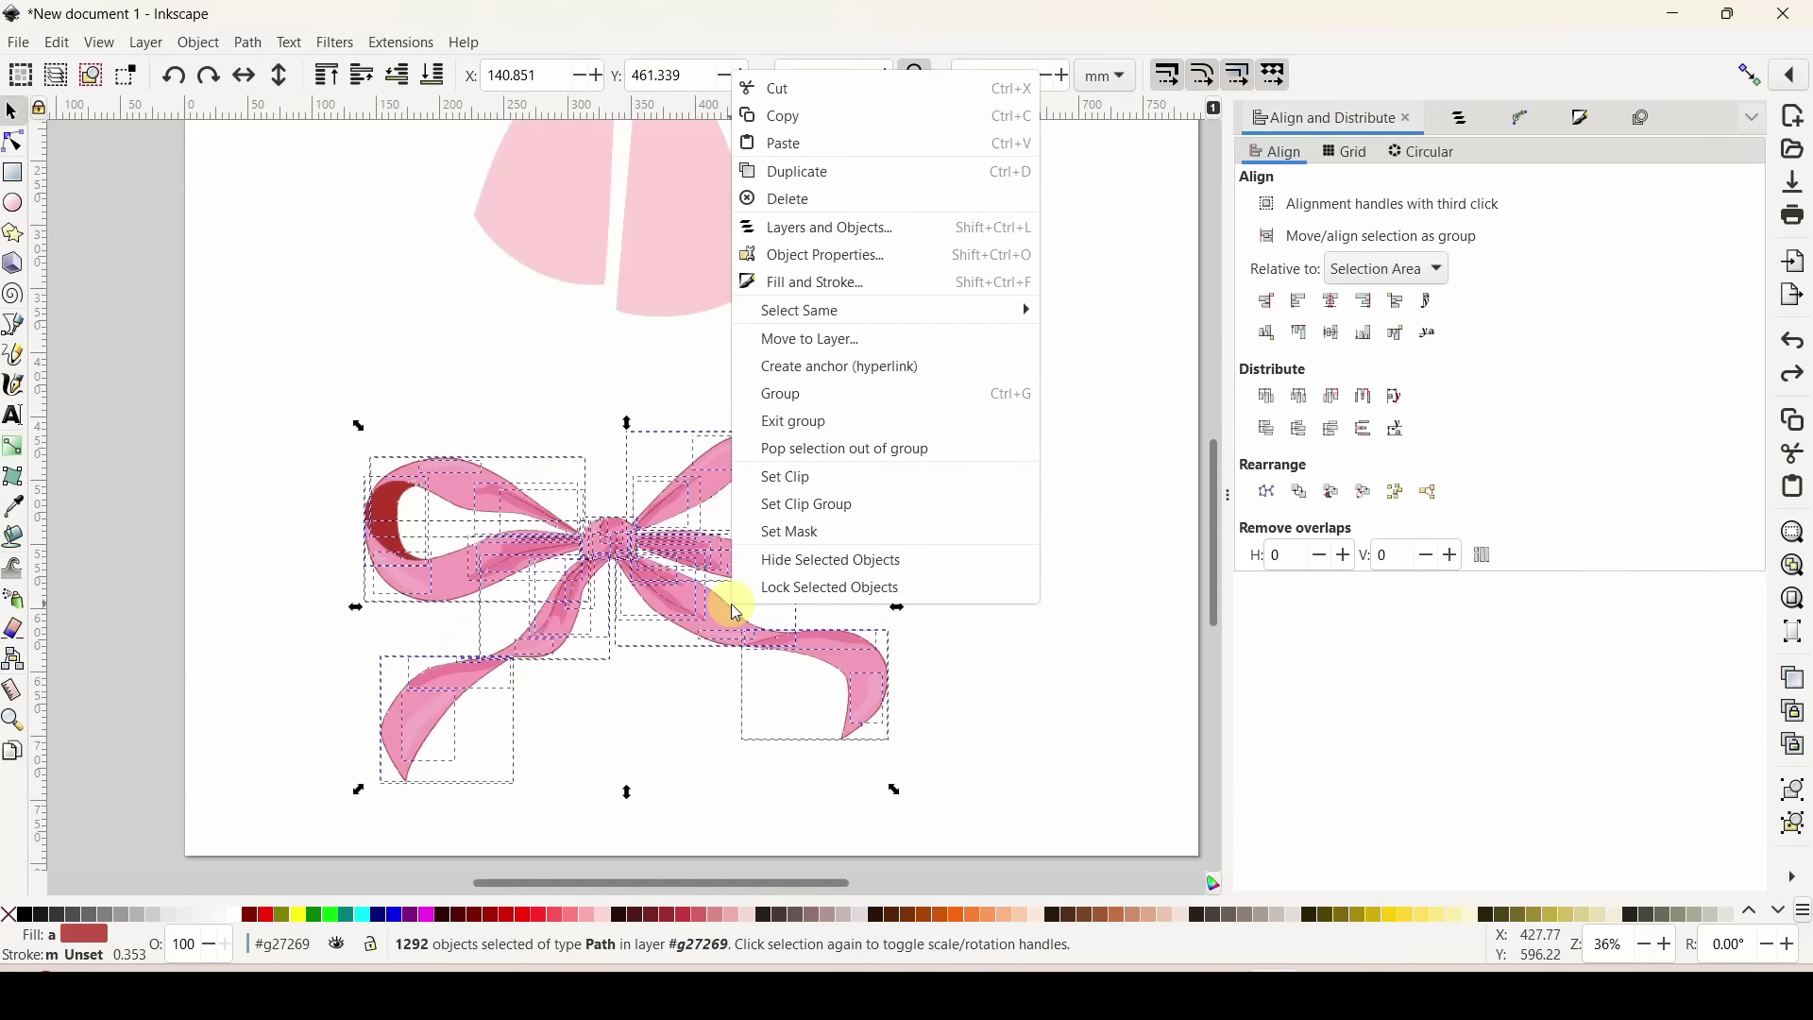
pyautogui.click(769, 395)
pyautogui.moveTo(688, 485); pyautogui.dragTo(615, 762)
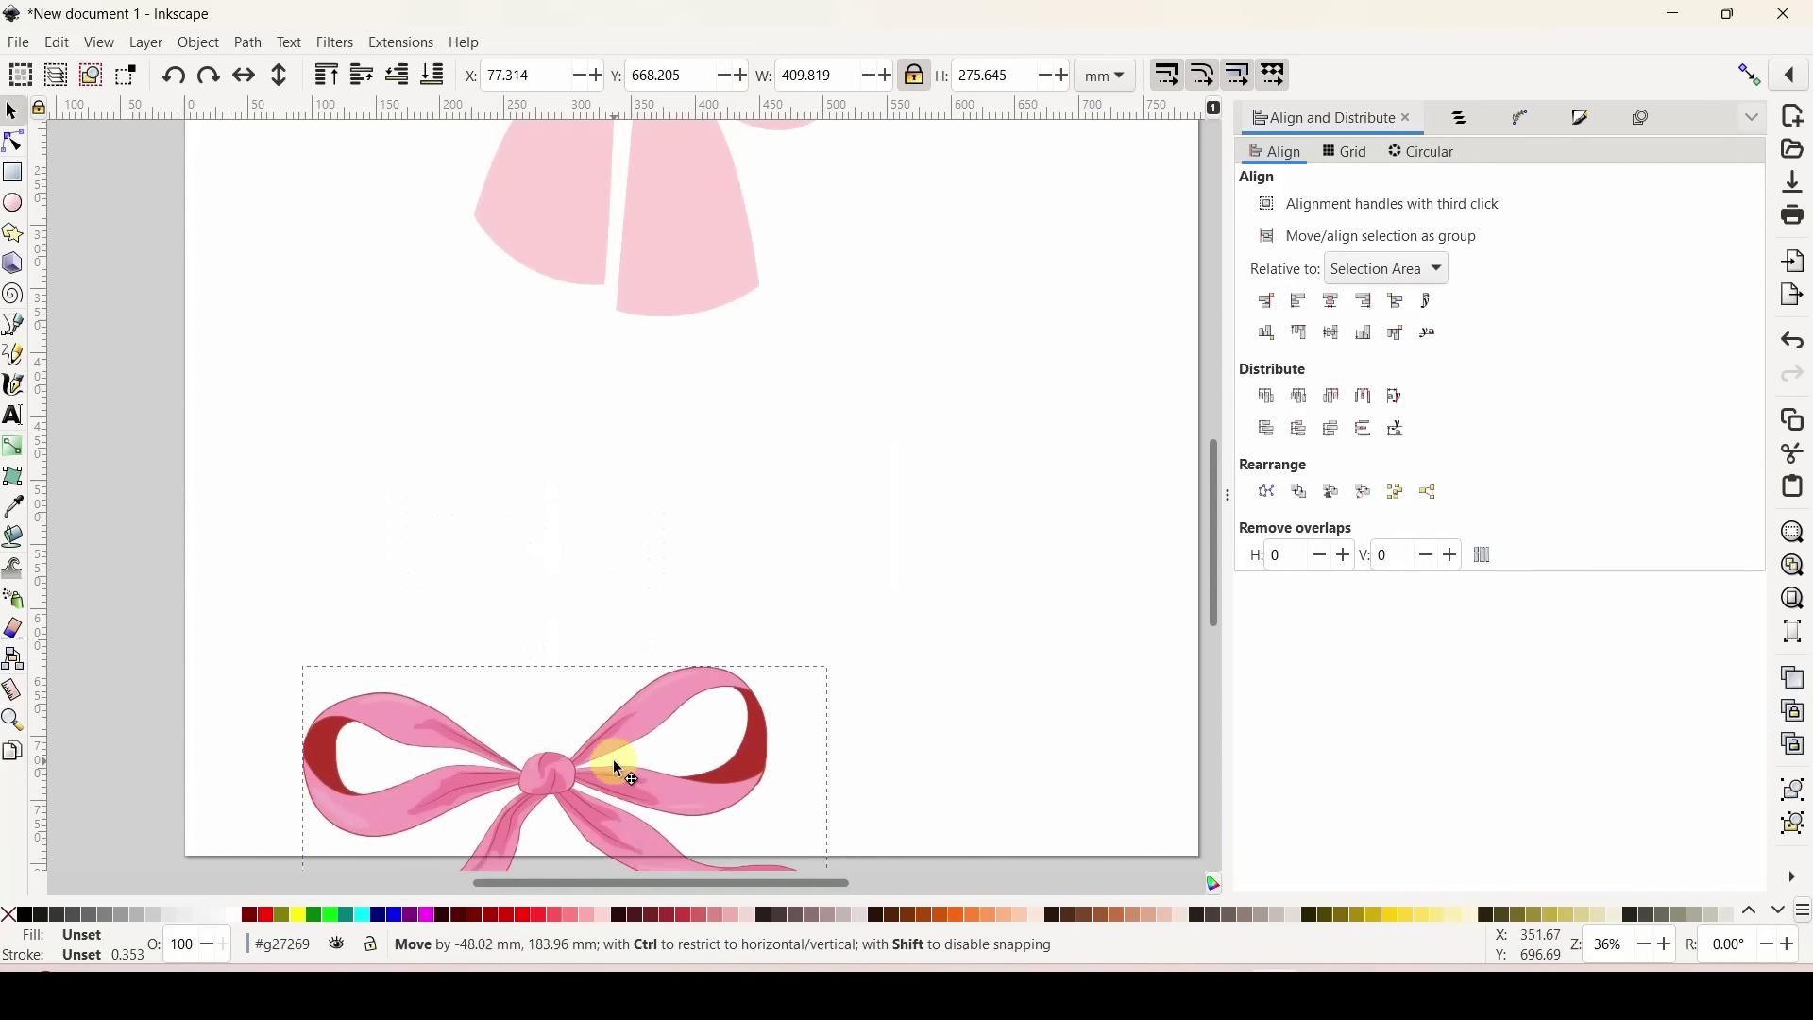
# Enter the plain pink bow's group and try moving the masked bow up and down inside it.
pyautogui.scroll(8, 894, 615)
pyautogui.doubleClick(805, 429)
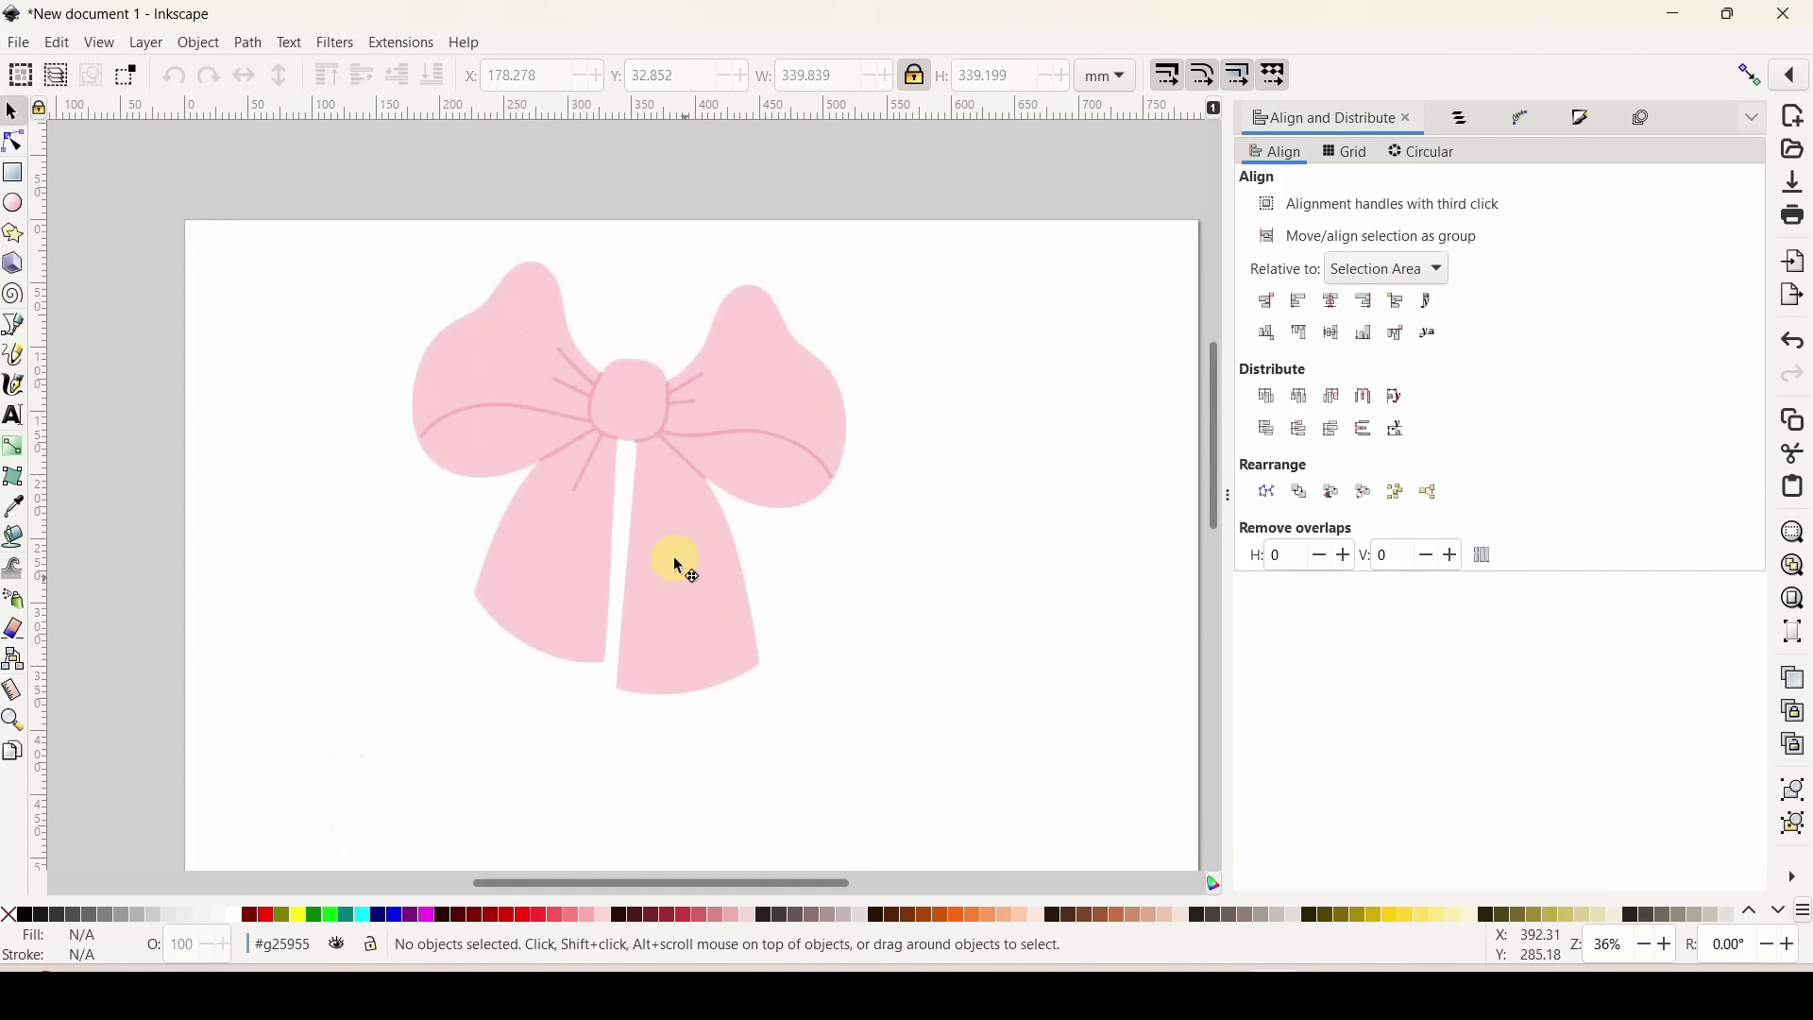
pyautogui.click(515, 413)
pyautogui.moveTo(510, 408); pyautogui.dragTo(501, 366)
pyautogui.click(516, 568)
pyautogui.moveTo(683, 533); pyautogui.dragTo(694, 530)
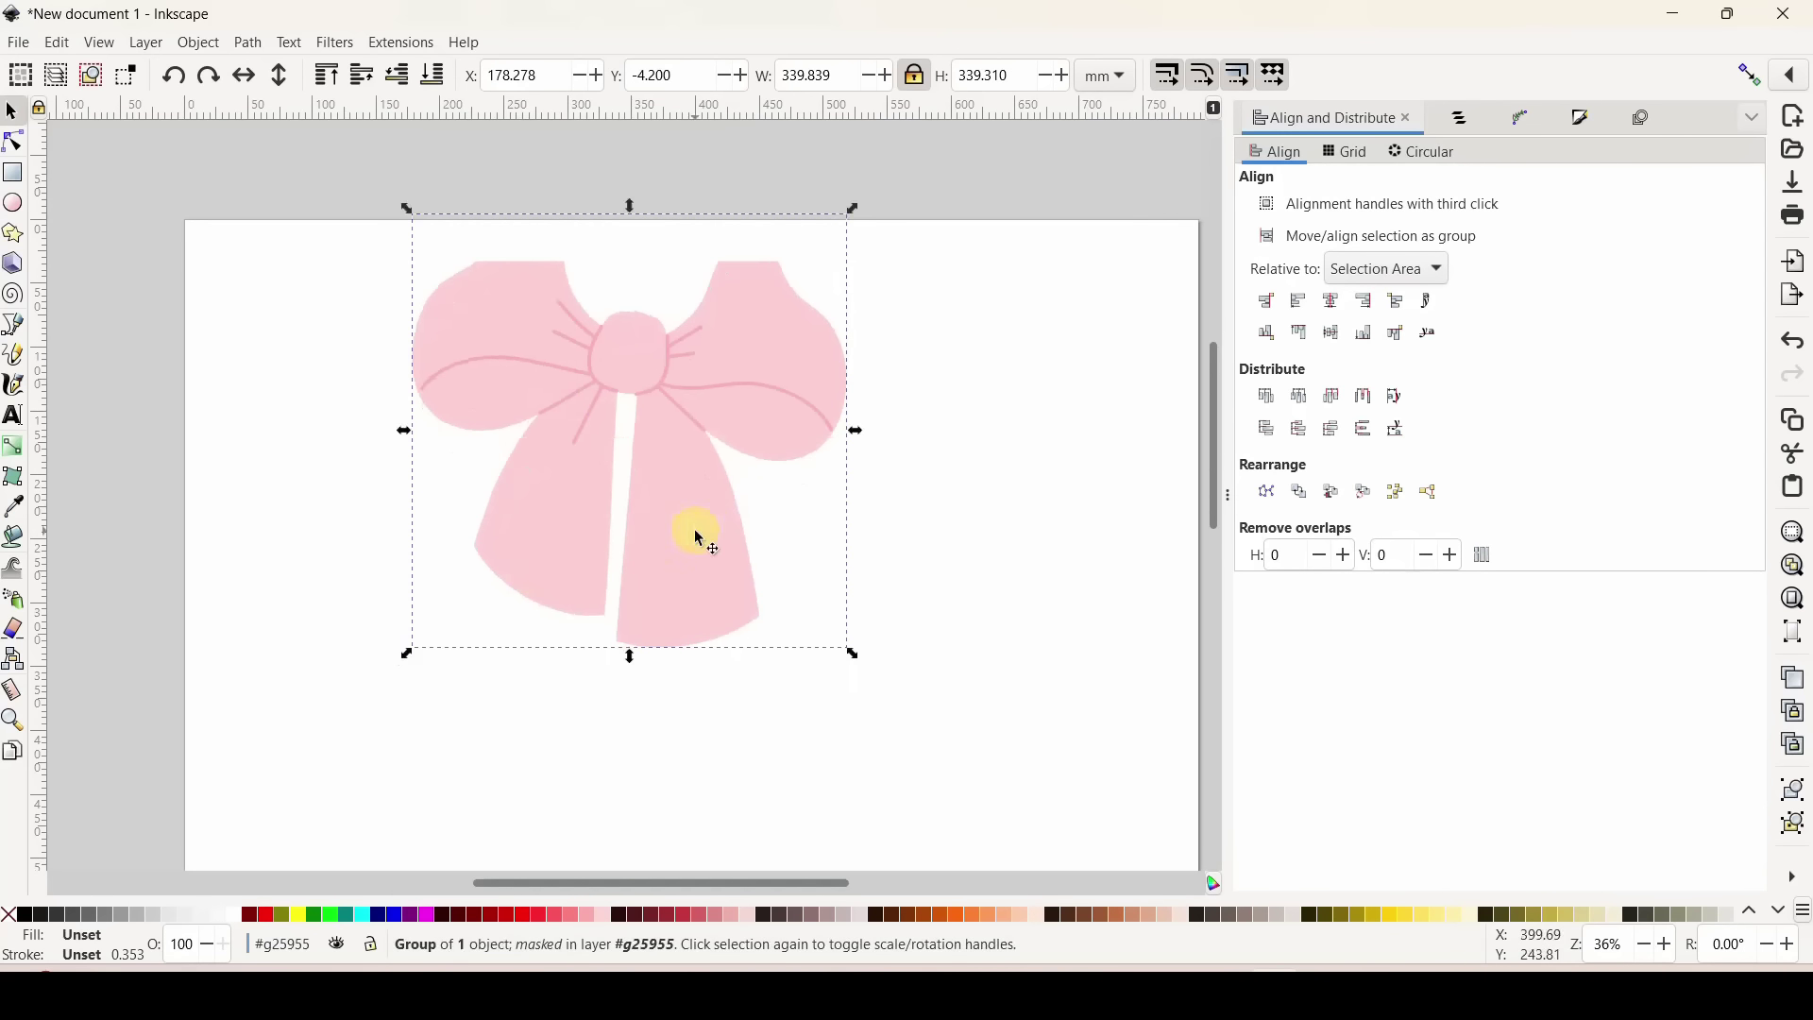
pyautogui.click(693, 530)
pyautogui.click(598, 504)
pyautogui.click(720, 422)
pyautogui.moveTo(719, 423); pyautogui.dragTo(747, 548)
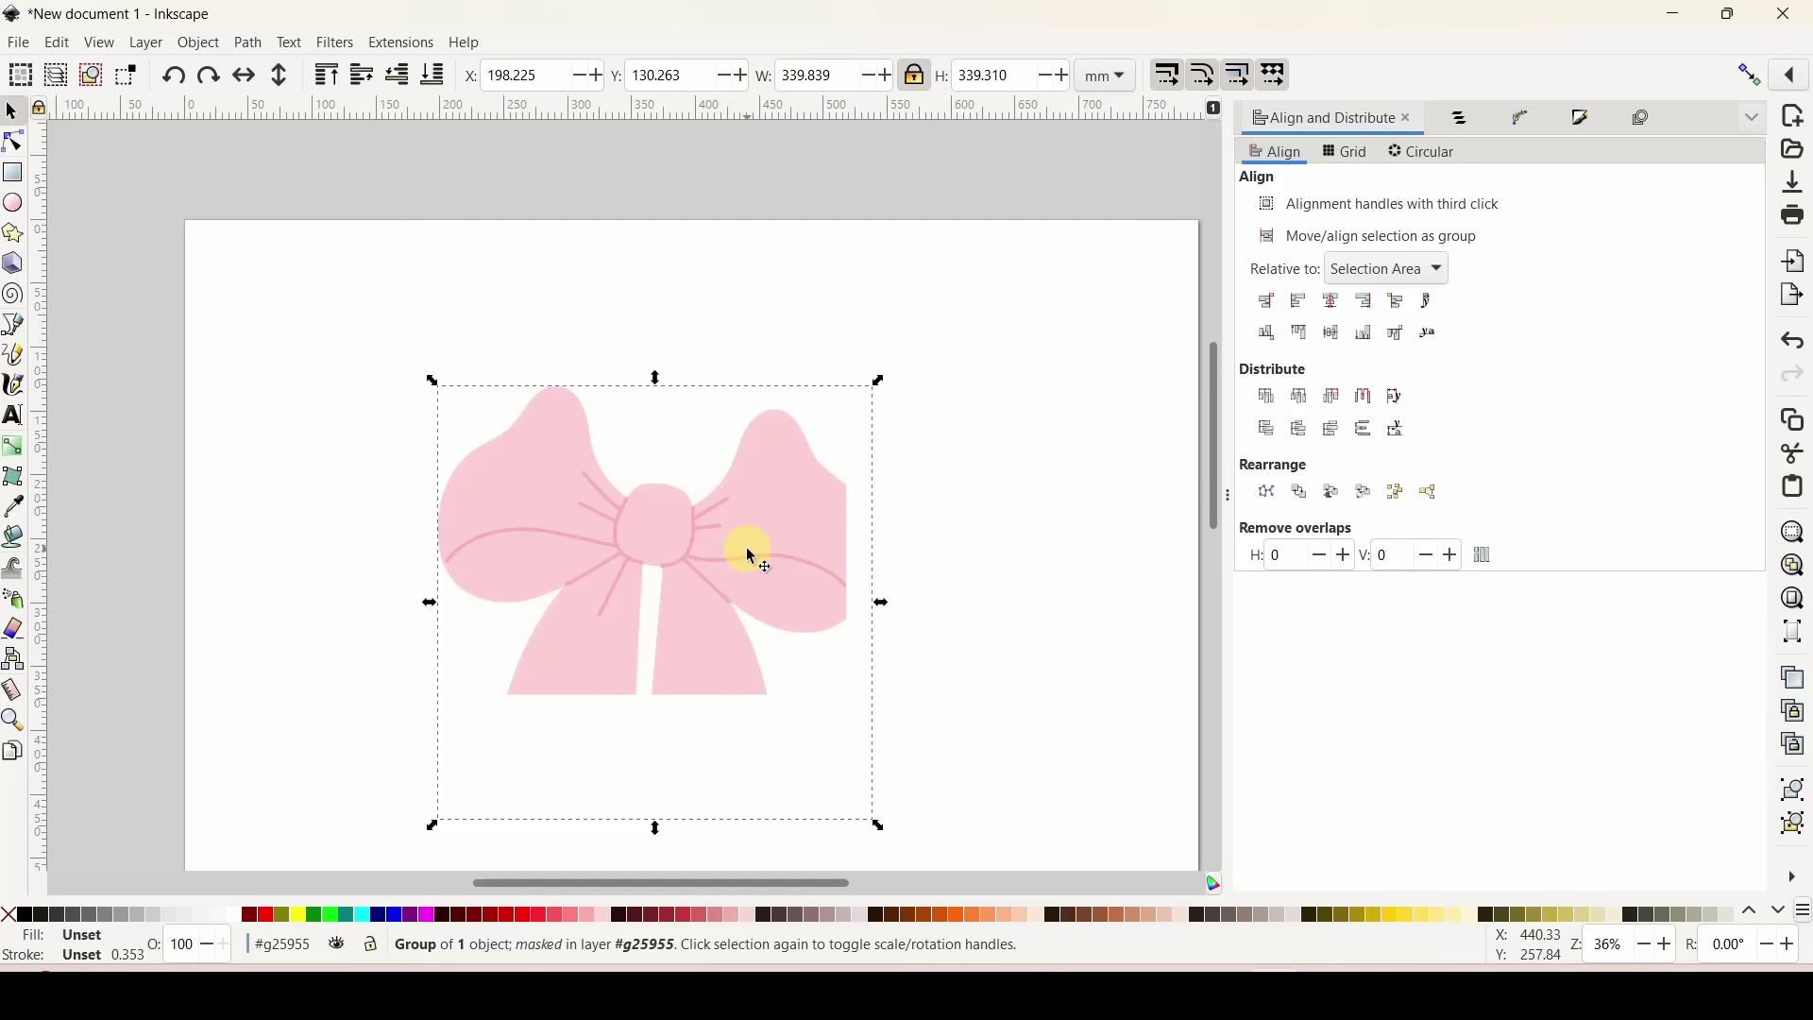
# Move the plain pink bow back up within its mask so its loops and tails show.
pyautogui.press('-')
pyautogui.press('-')
pyautogui.click(828, 619)
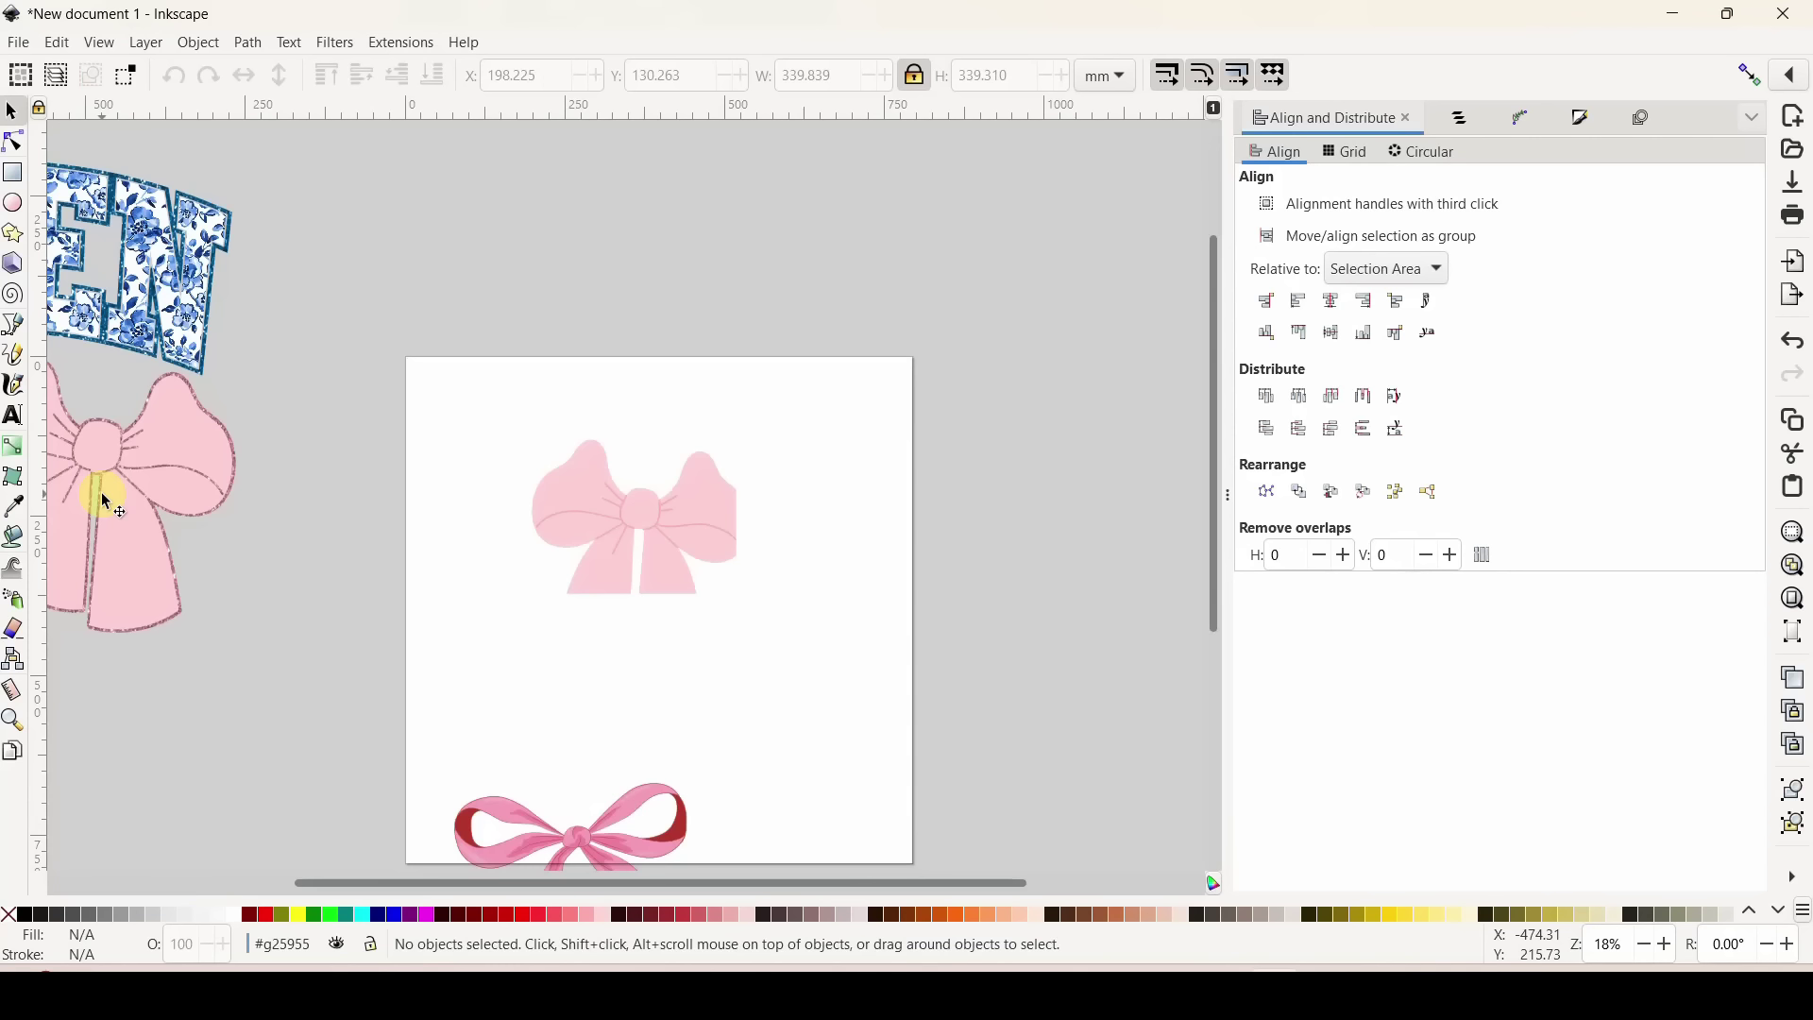
pyautogui.click(601, 515)
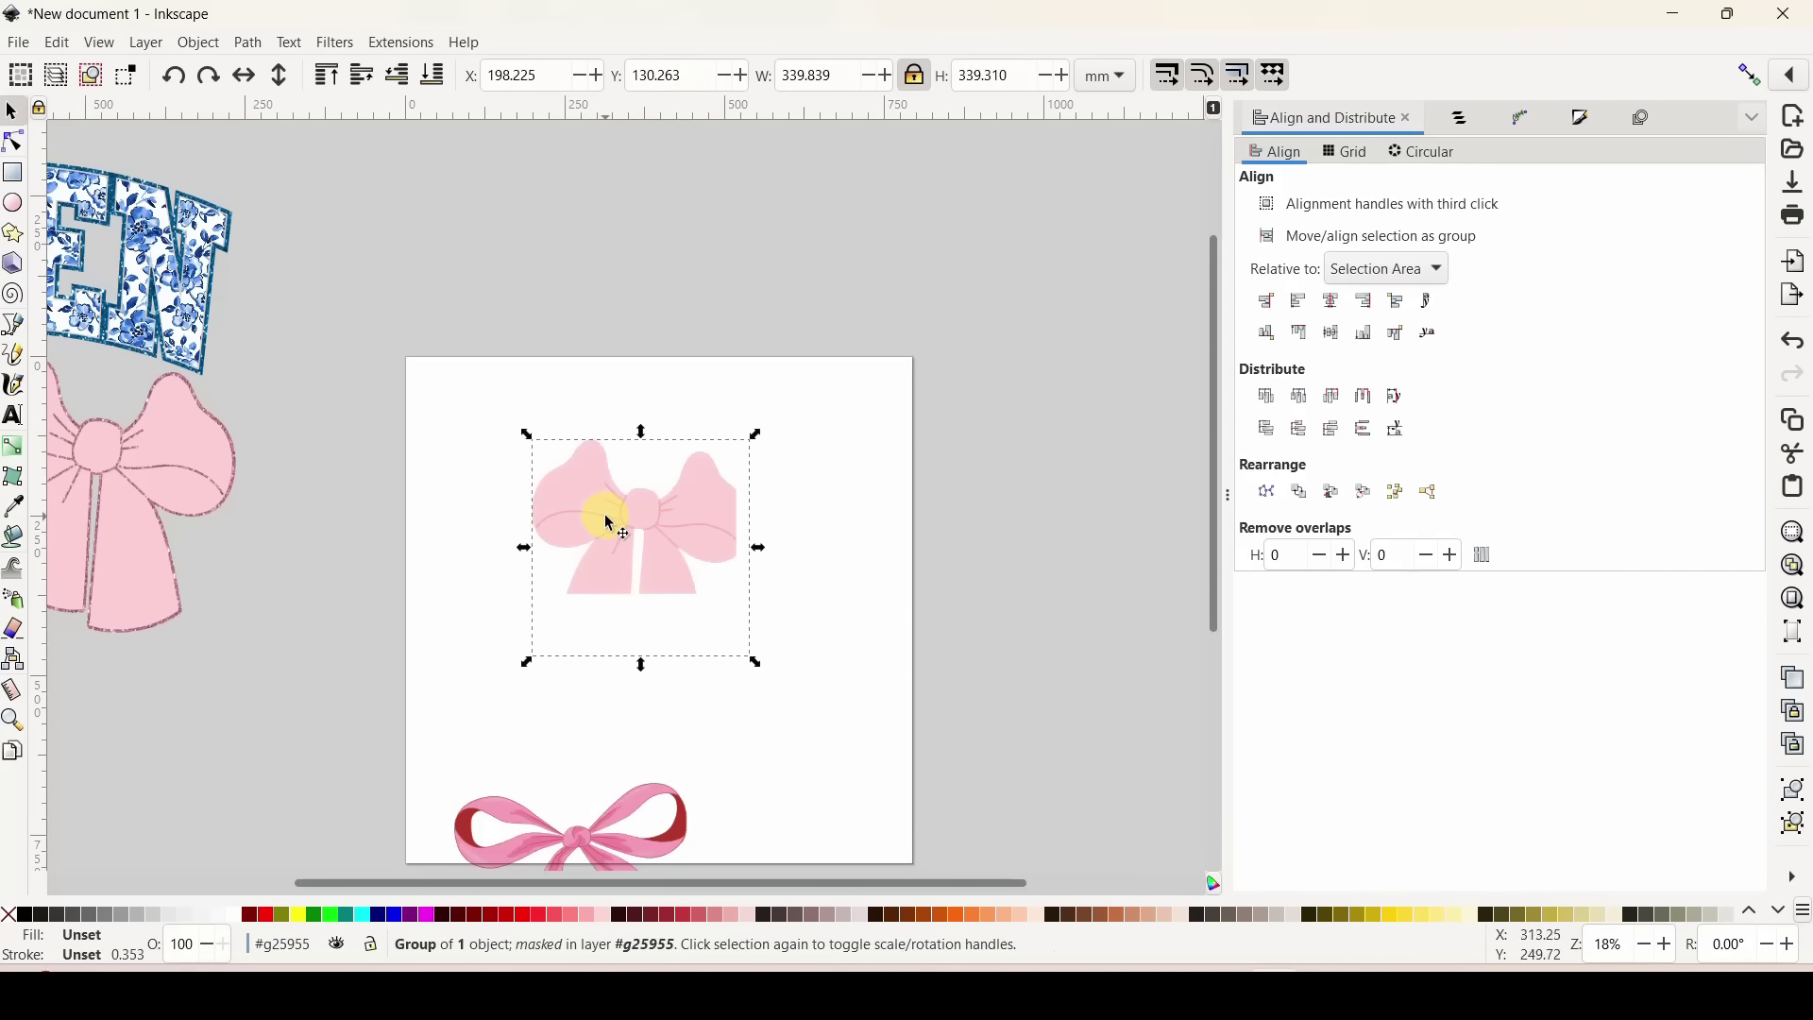
pyautogui.moveTo(756, 550); pyautogui.dragTo(686, 445)
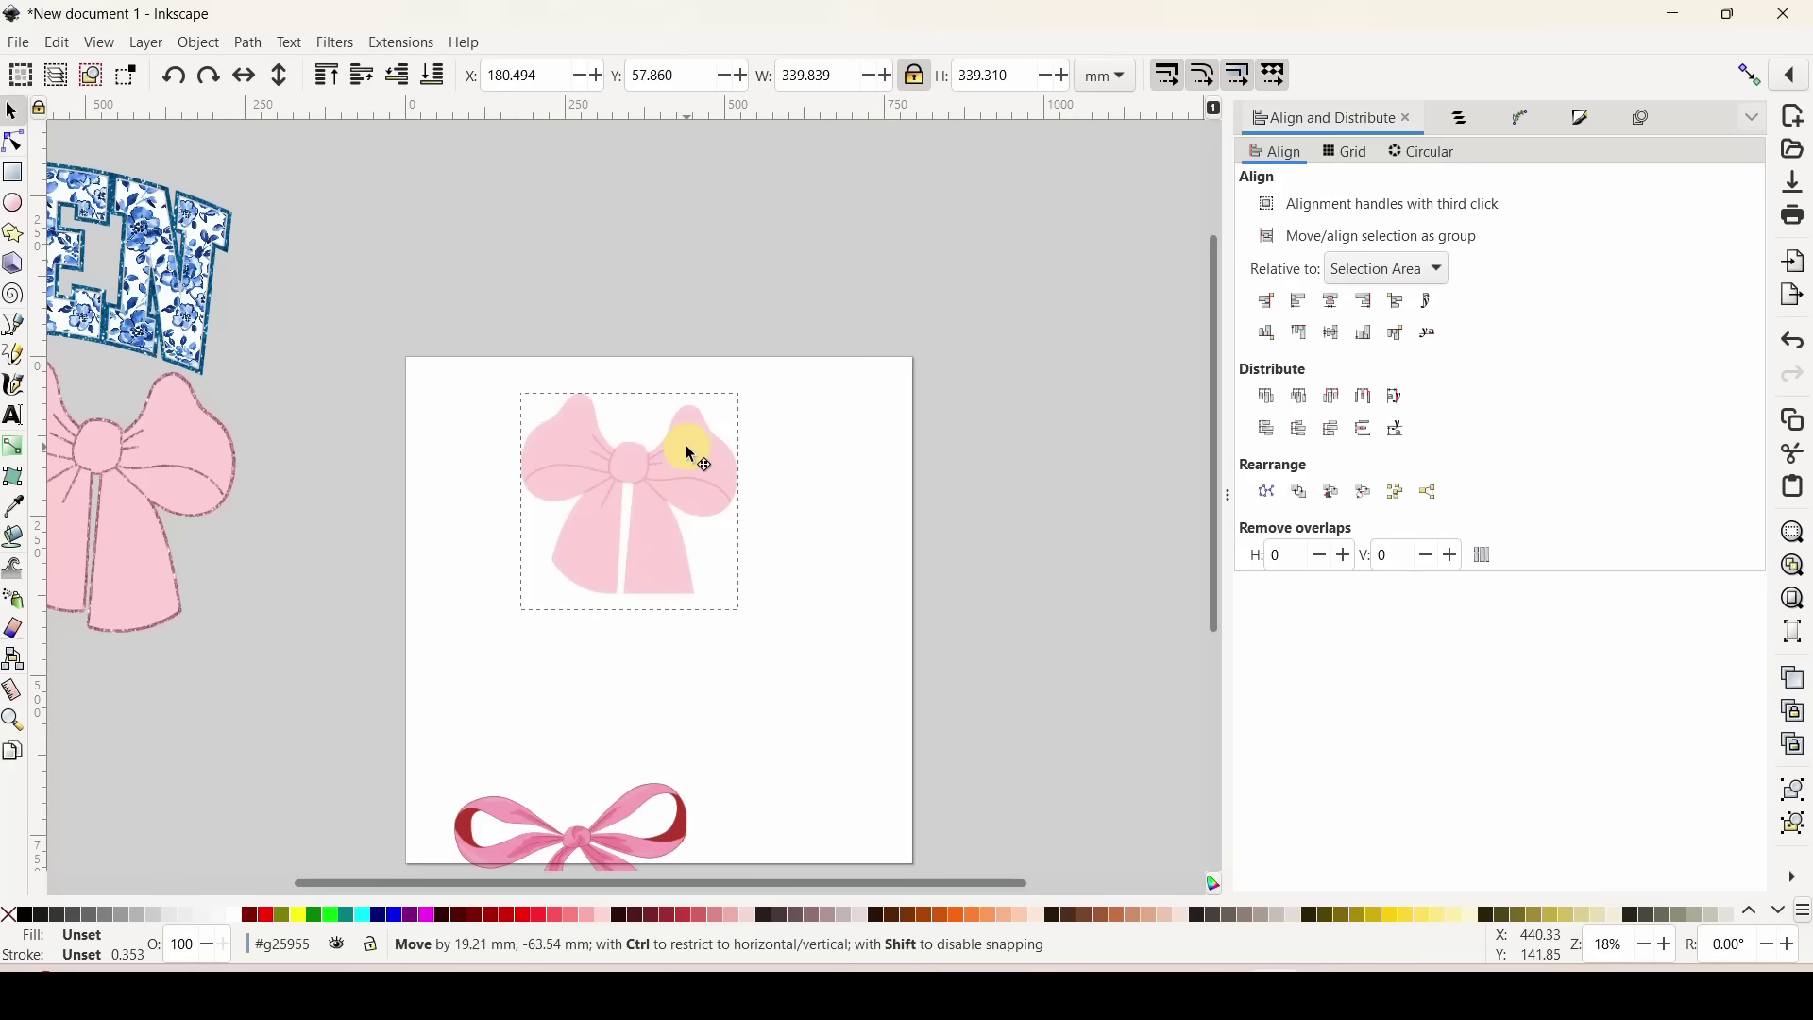
# Move the plain pink bow and the grouped ribbon bow leftward off the page.
pyautogui.click(870, 503)
pyautogui.moveTo(667, 536); pyautogui.dragTo(364, 659)
pyautogui.moveTo(579, 721); pyautogui.dragTo(234, 716)
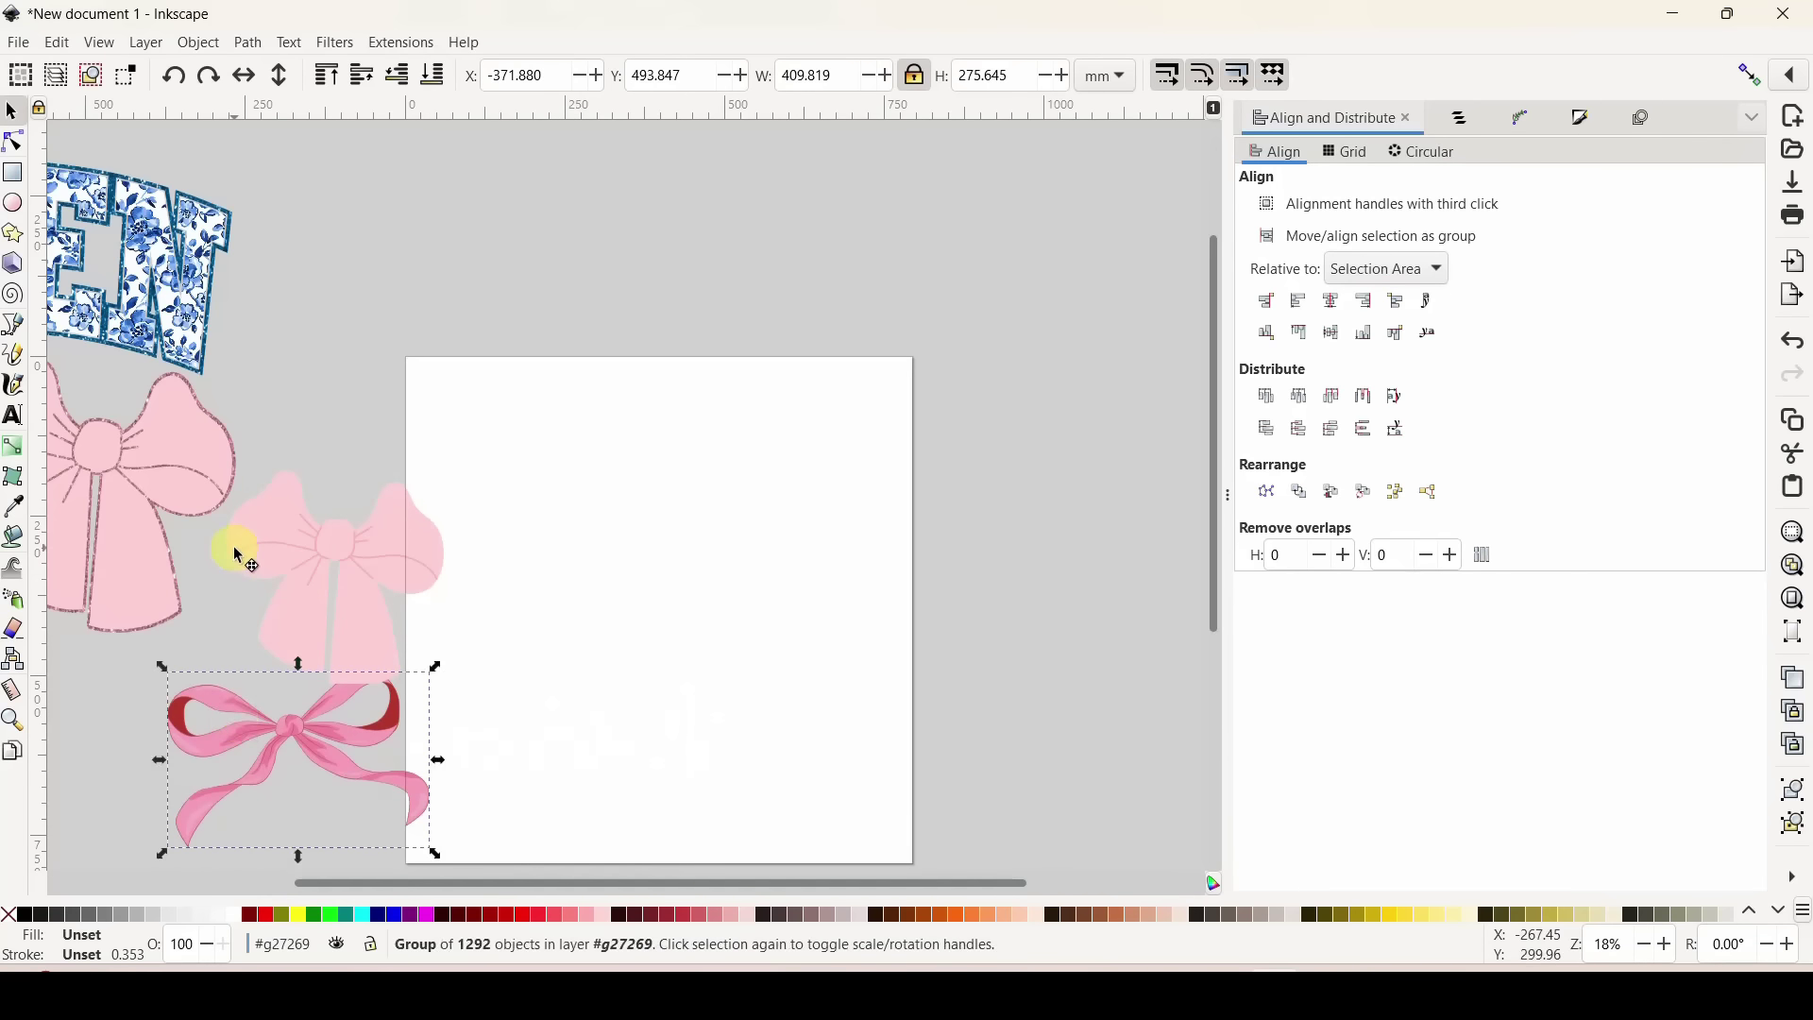
# Place the blue floral AMEN lettering above the page and the outlined boots beside its left end.
pyautogui.moveTo(160, 316); pyautogui.dragTo(787, 313)
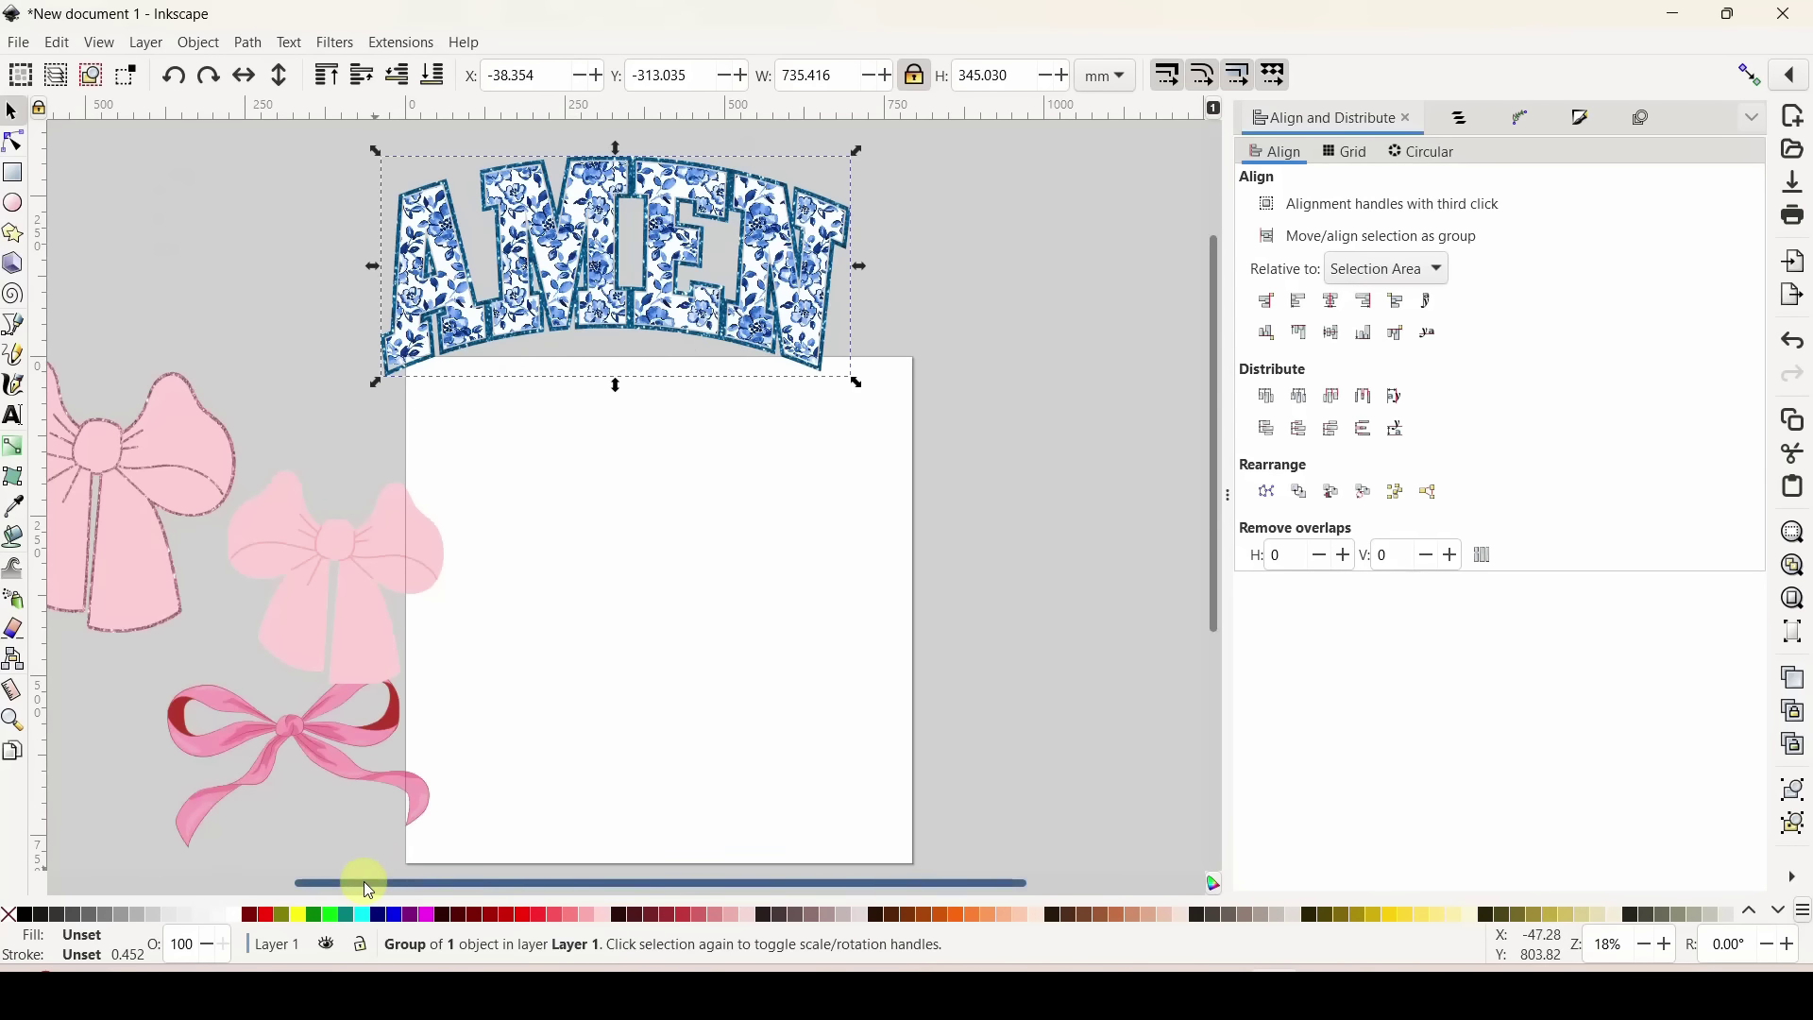
pyautogui.moveTo(364, 881); pyautogui.dragTo(104, 626)
pyautogui.moveTo(181, 563); pyautogui.dragTo(532, 382)
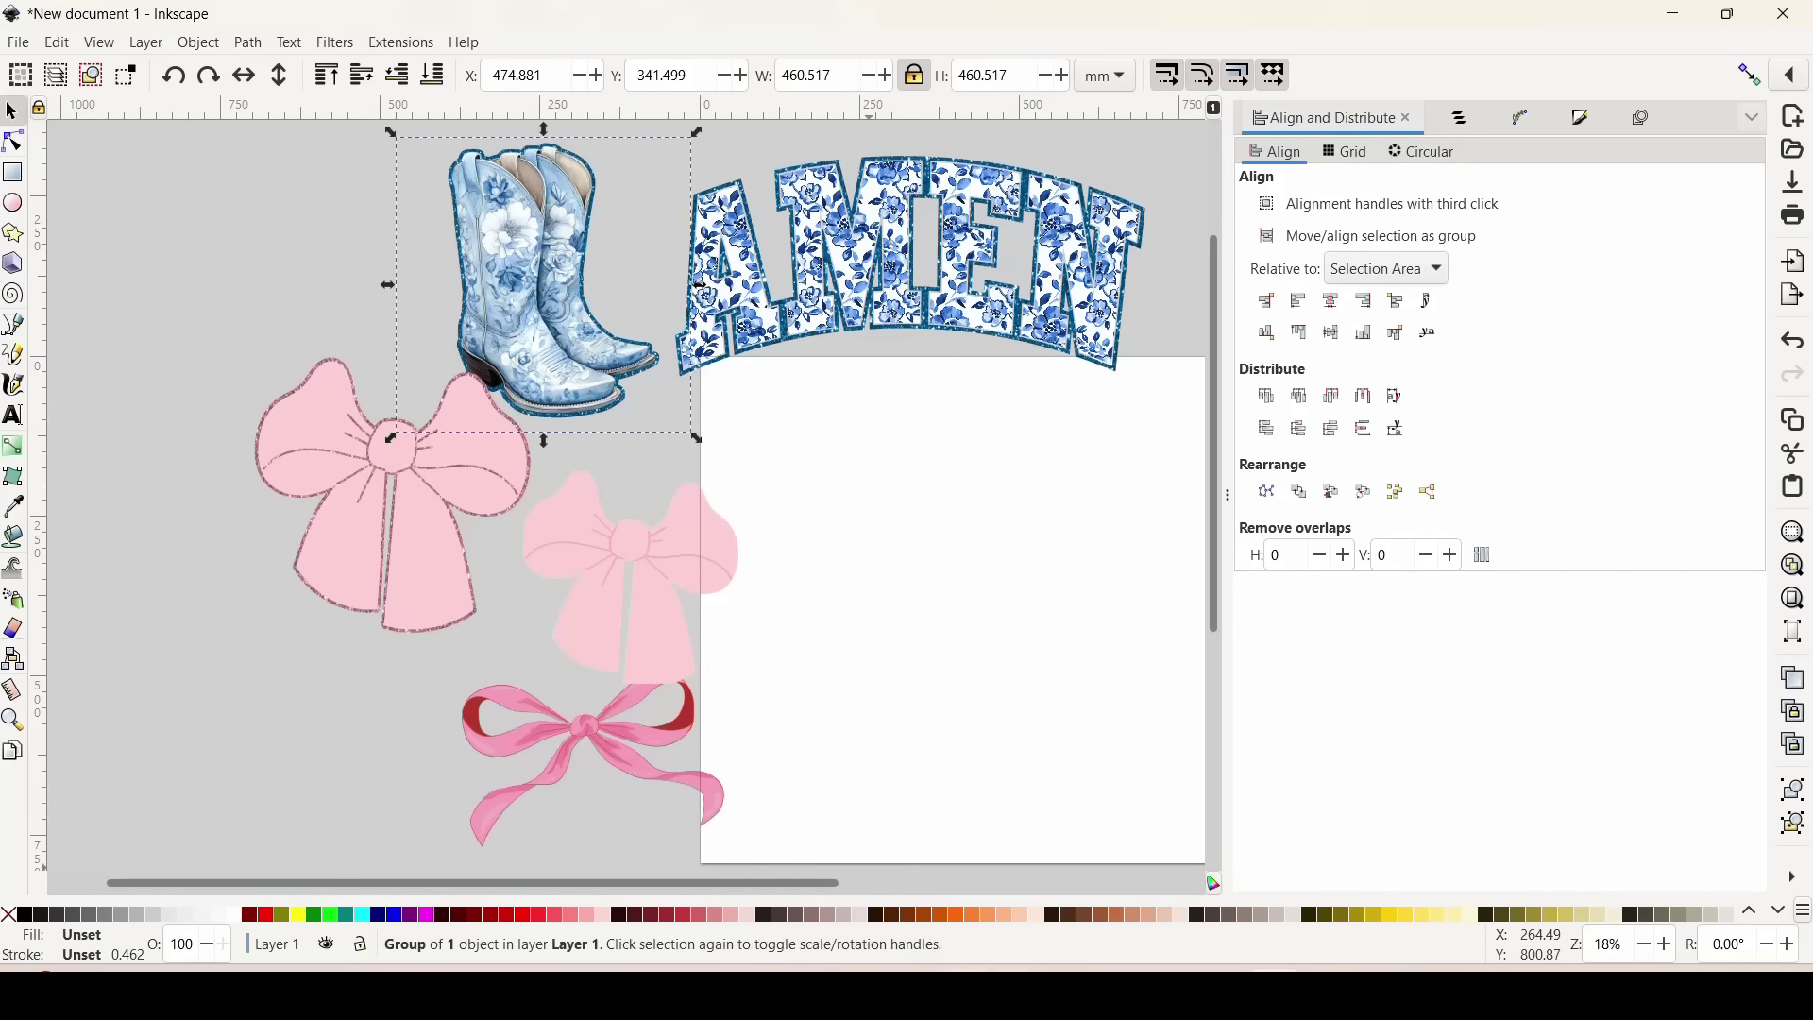
# Switch to the browser to view the Creative Fabrica pages for the floral western boots and Amen SVG, and return to Inkscape.
pyautogui.hotkey('alt', 'Tab')
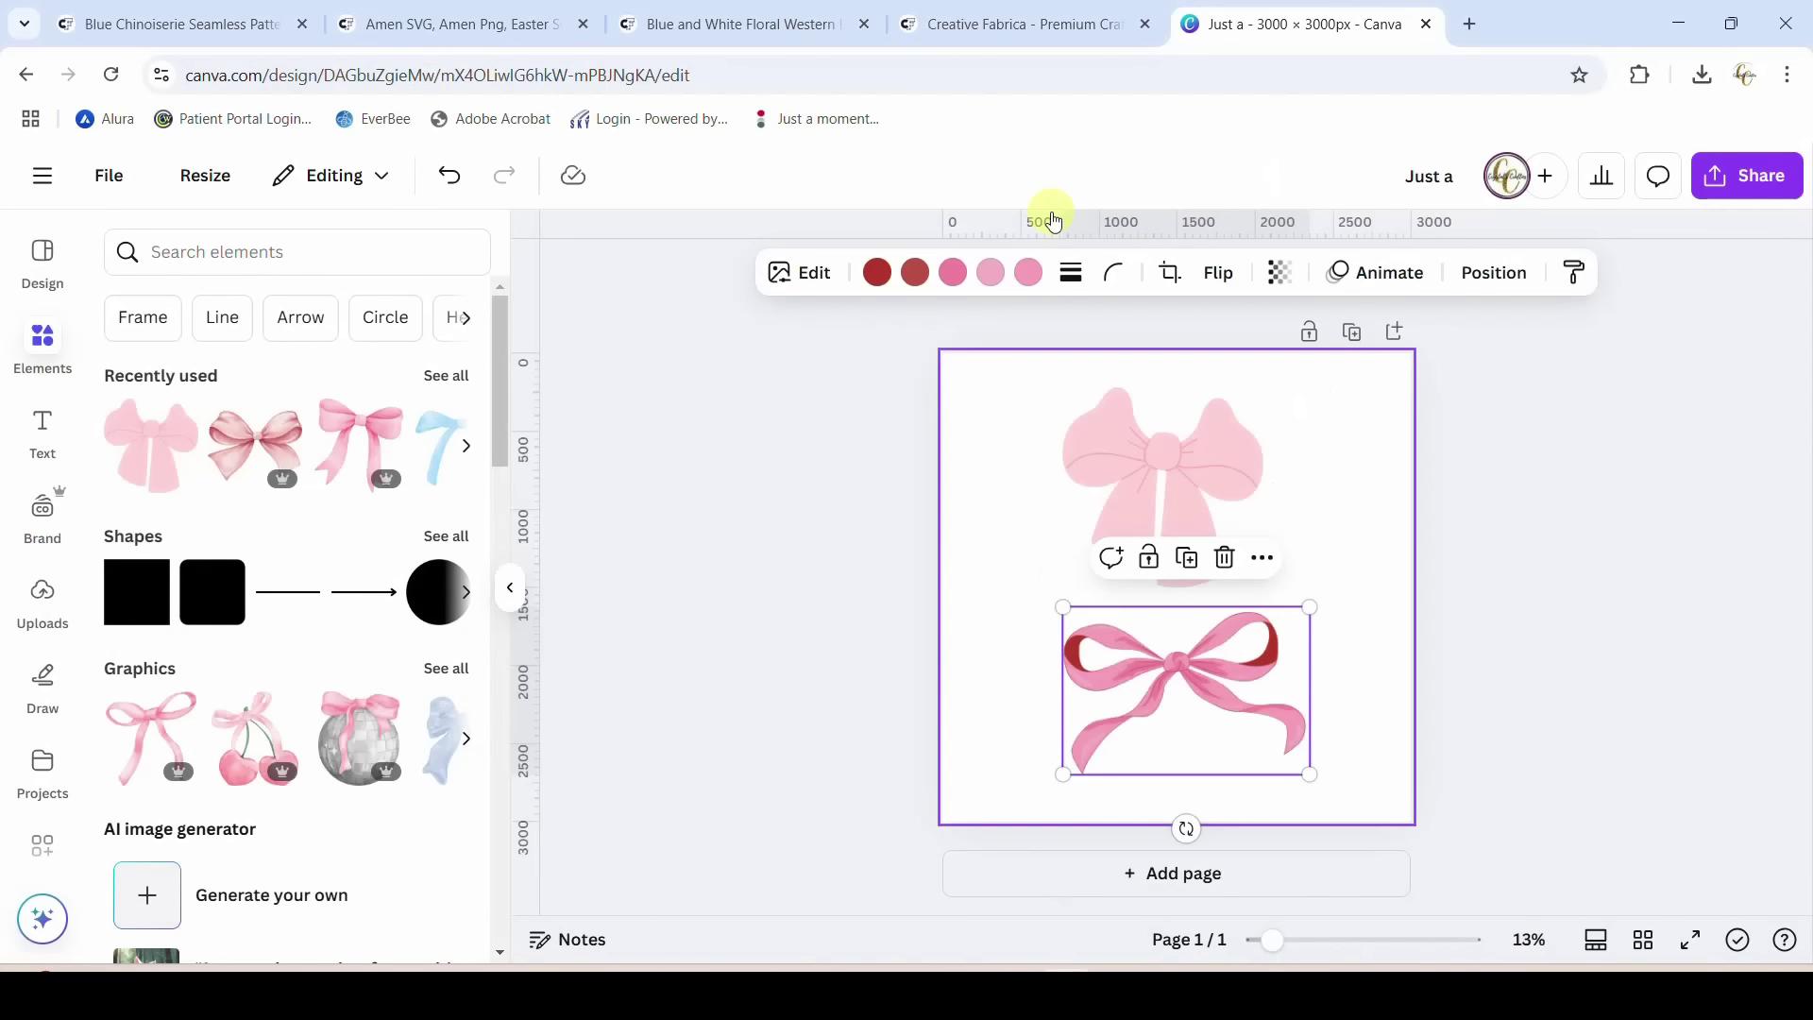
pyautogui.click(1034, 26)
pyautogui.click(811, 23)
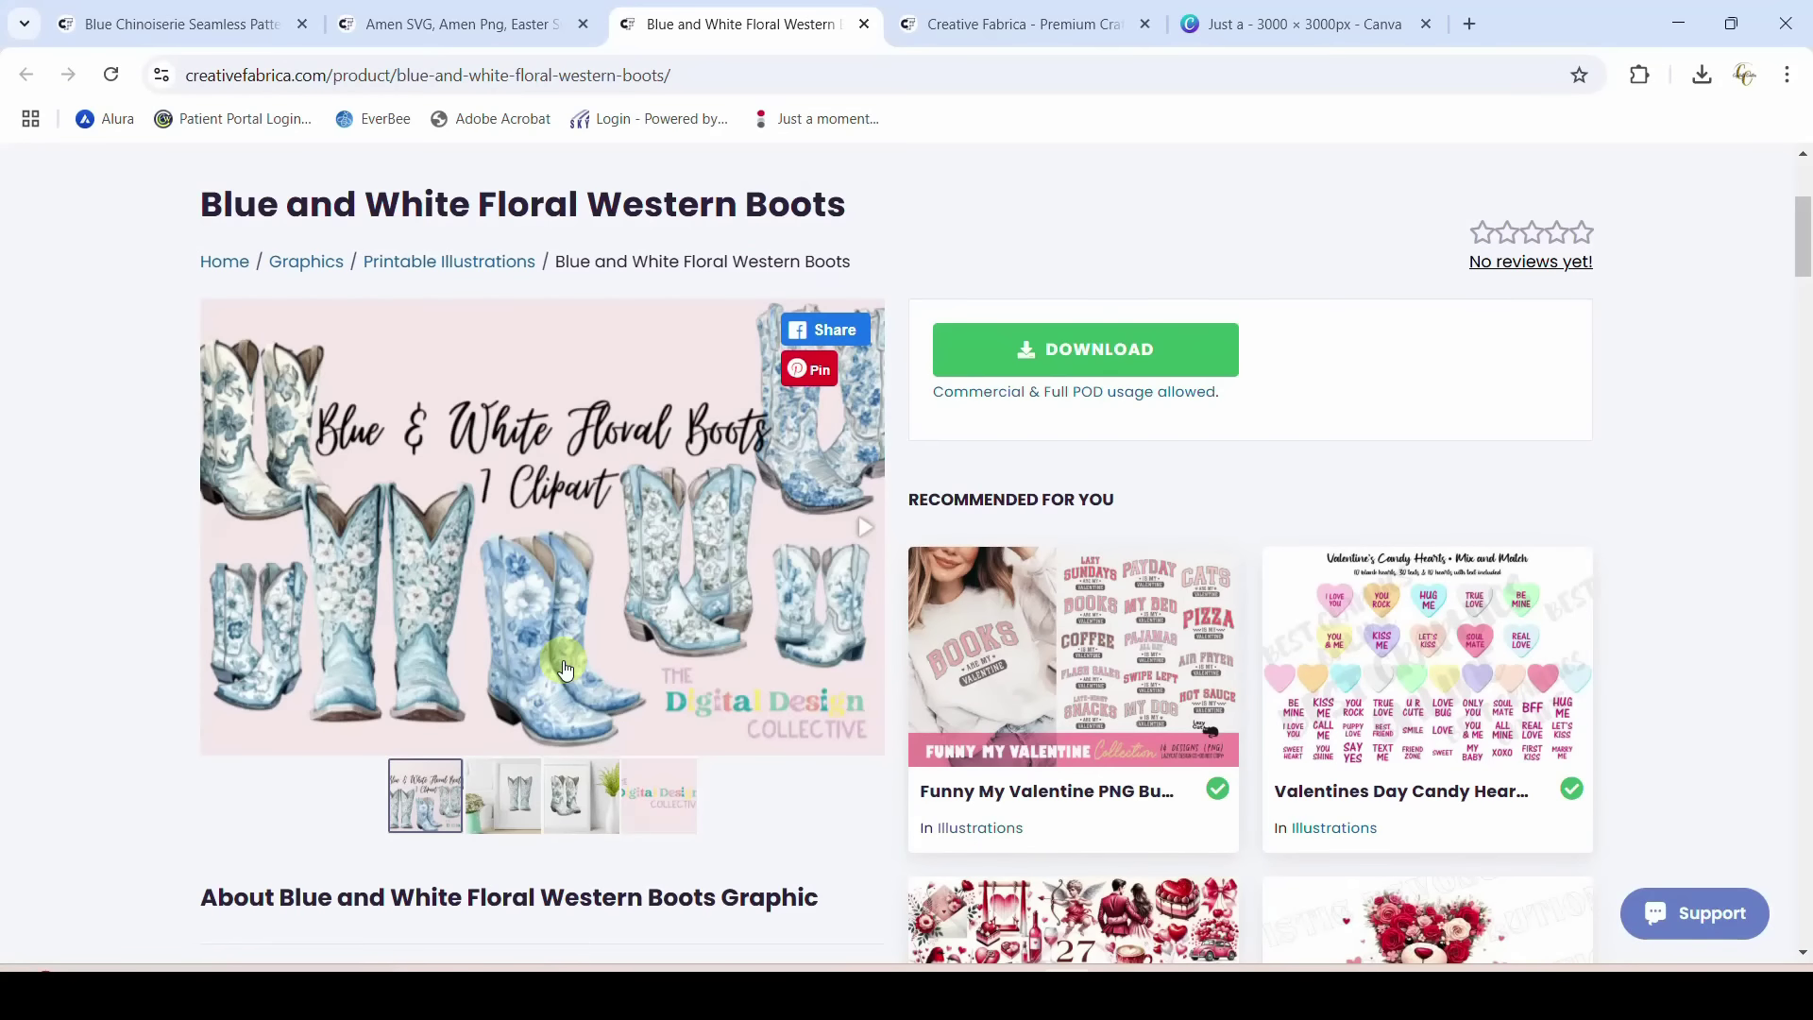
pyautogui.click(491, 25)
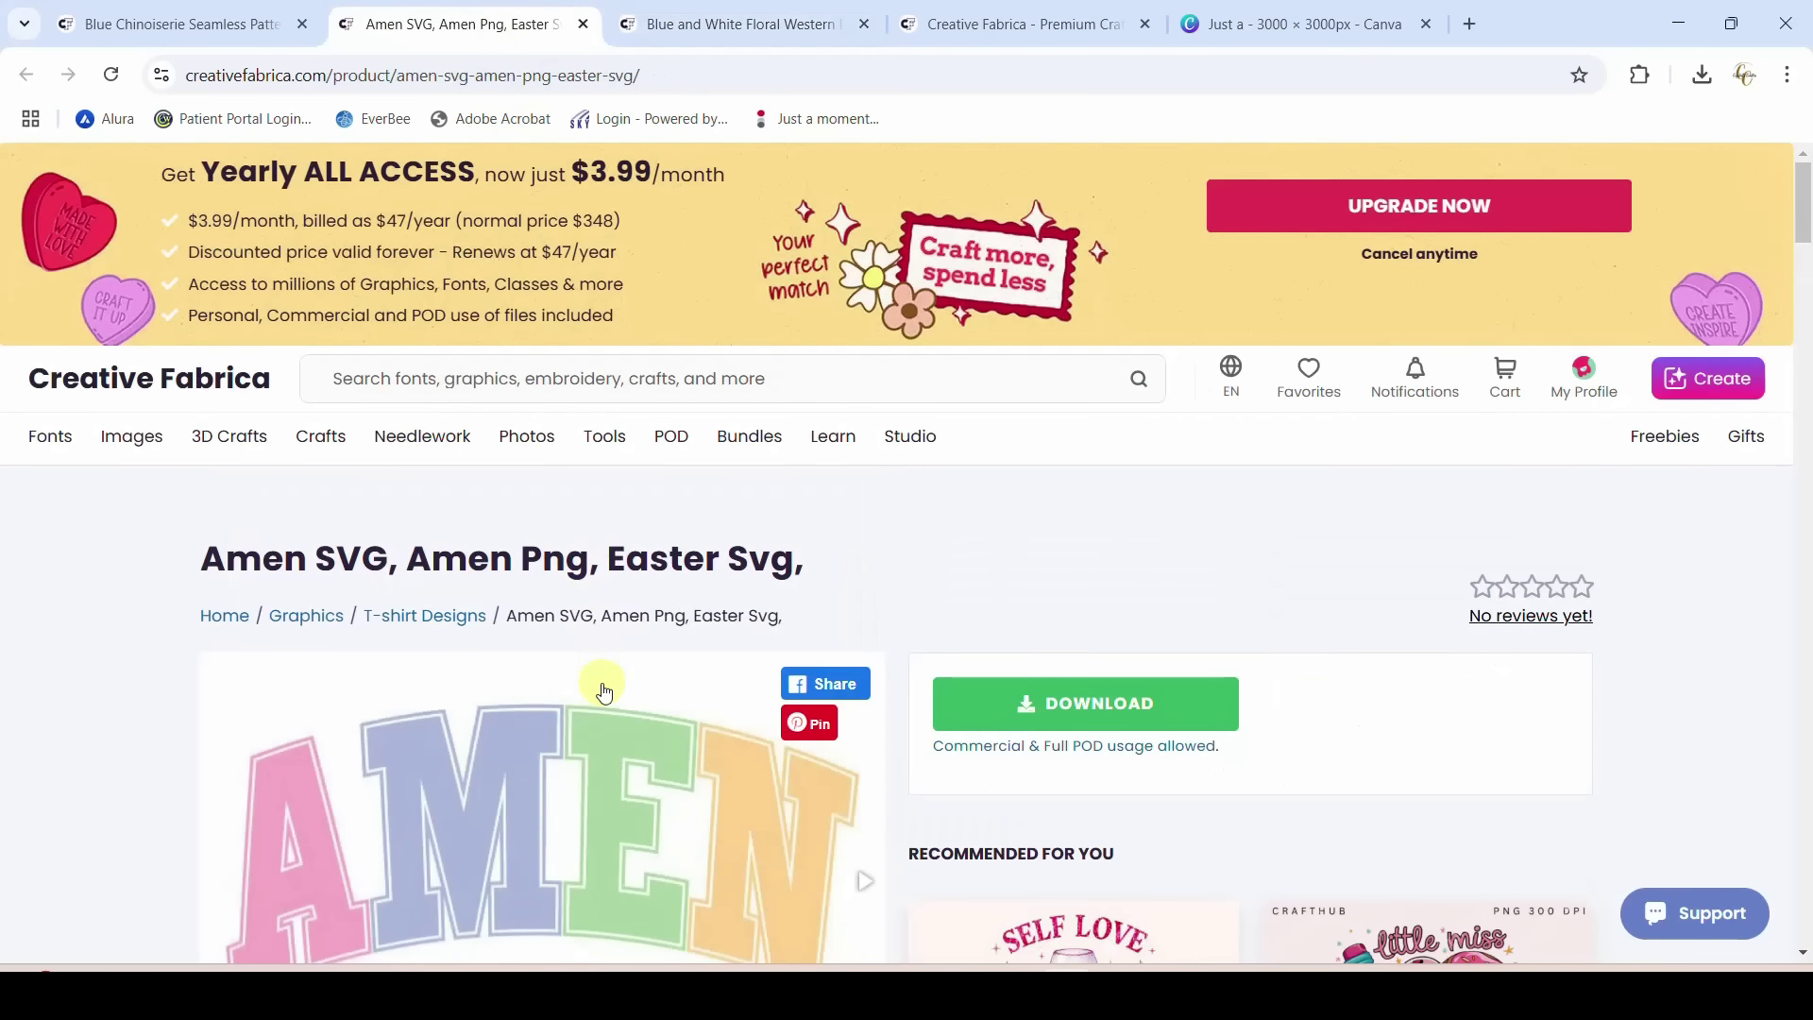
pyautogui.scroll(-1, 635, 669)
pyautogui.scroll(-1, 636, 669)
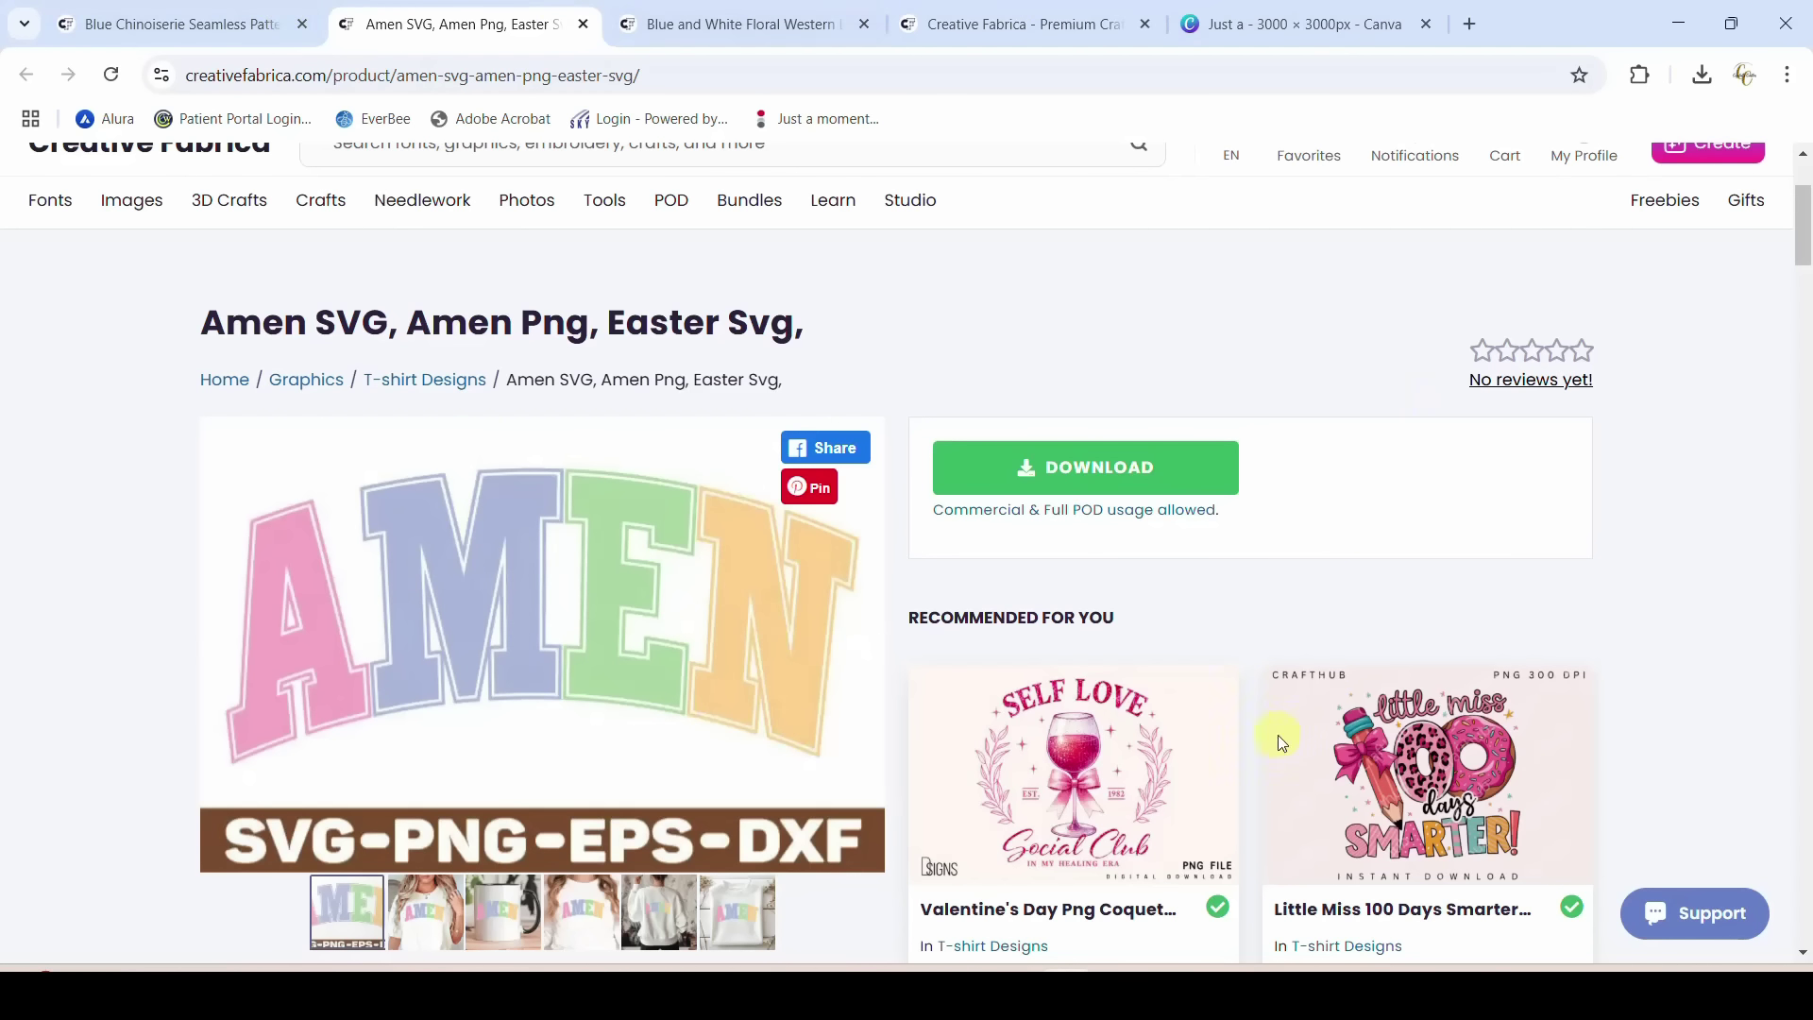
pyautogui.click(1274, 994)
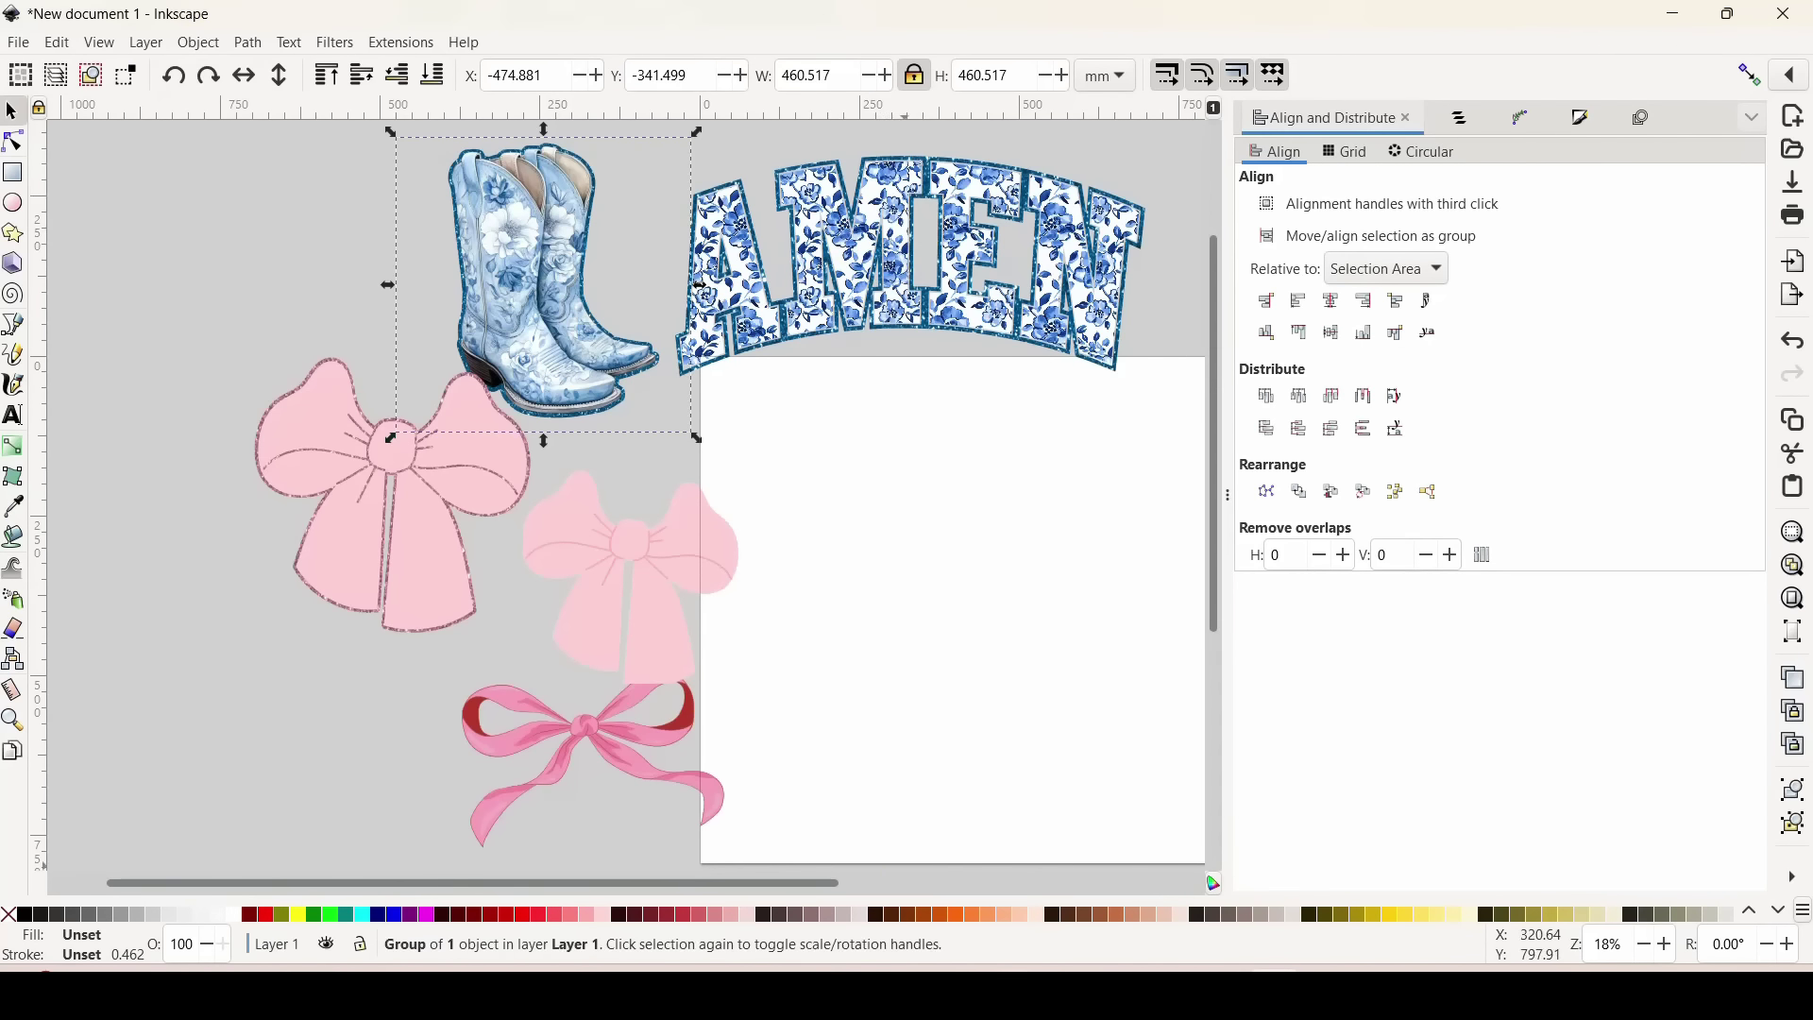
pyautogui.hotkey('alt', 'Tab')
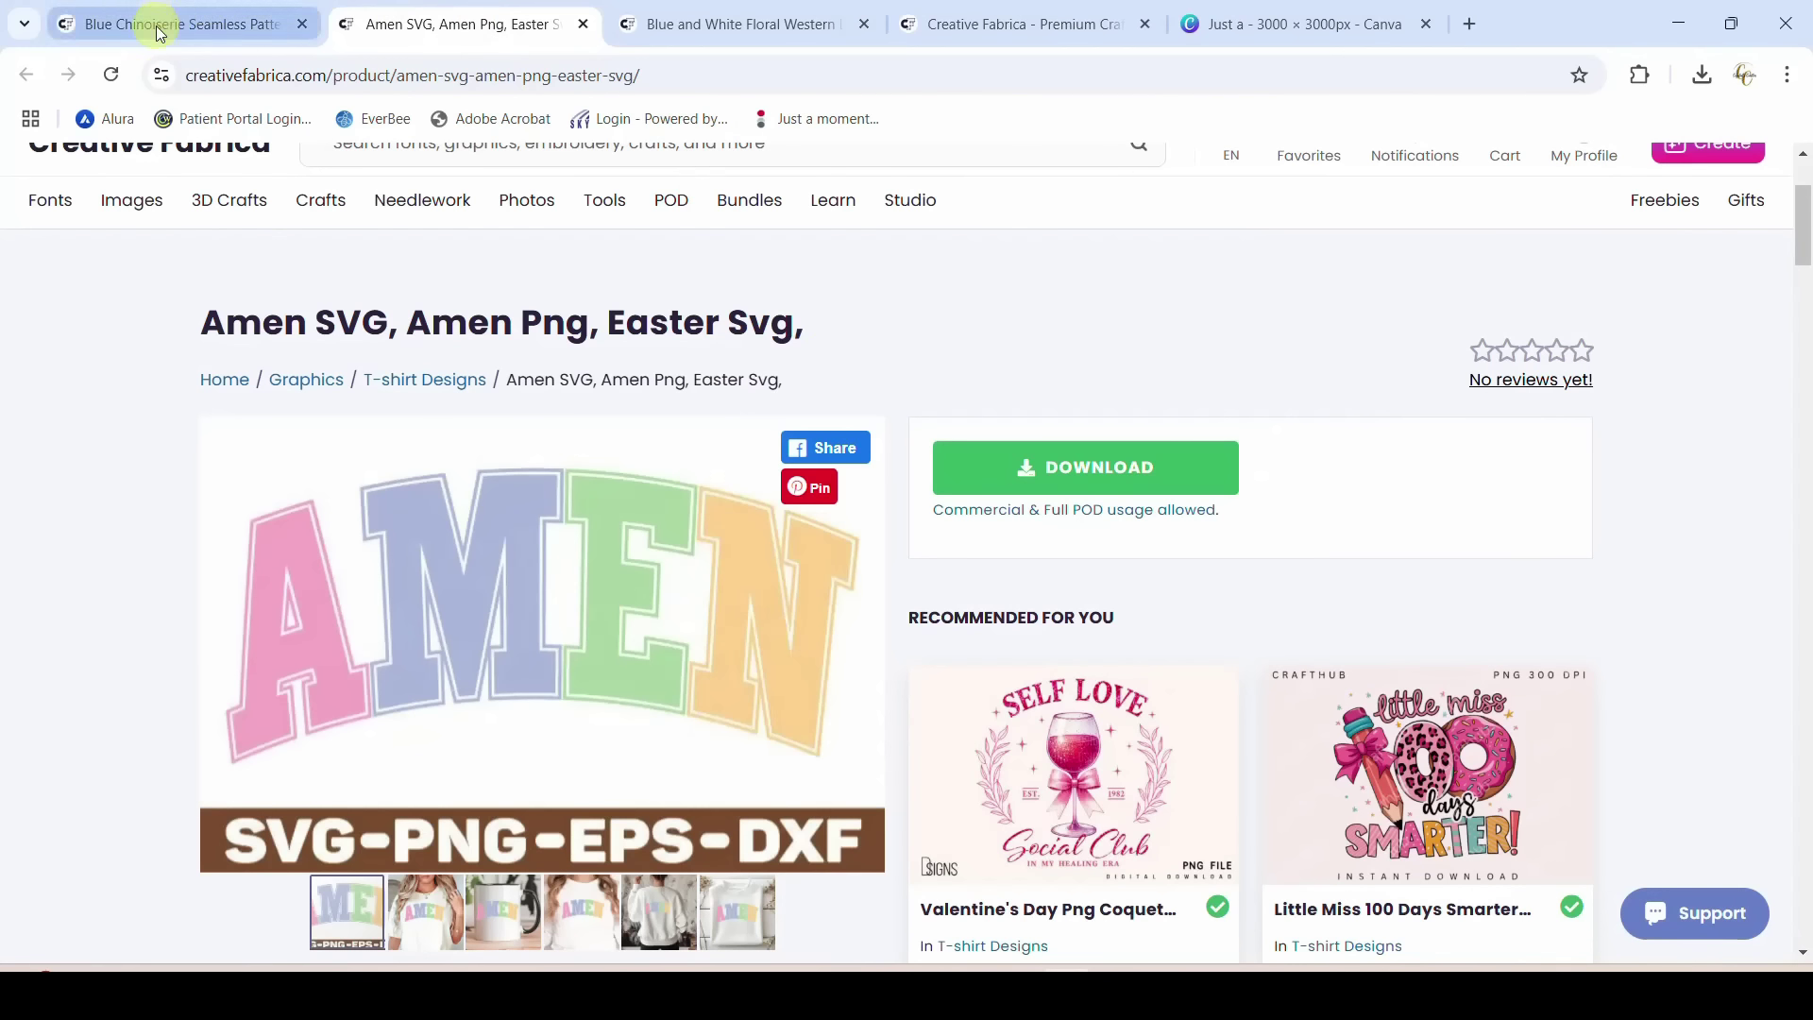
pyautogui.hotkey('alt', 'Tab')
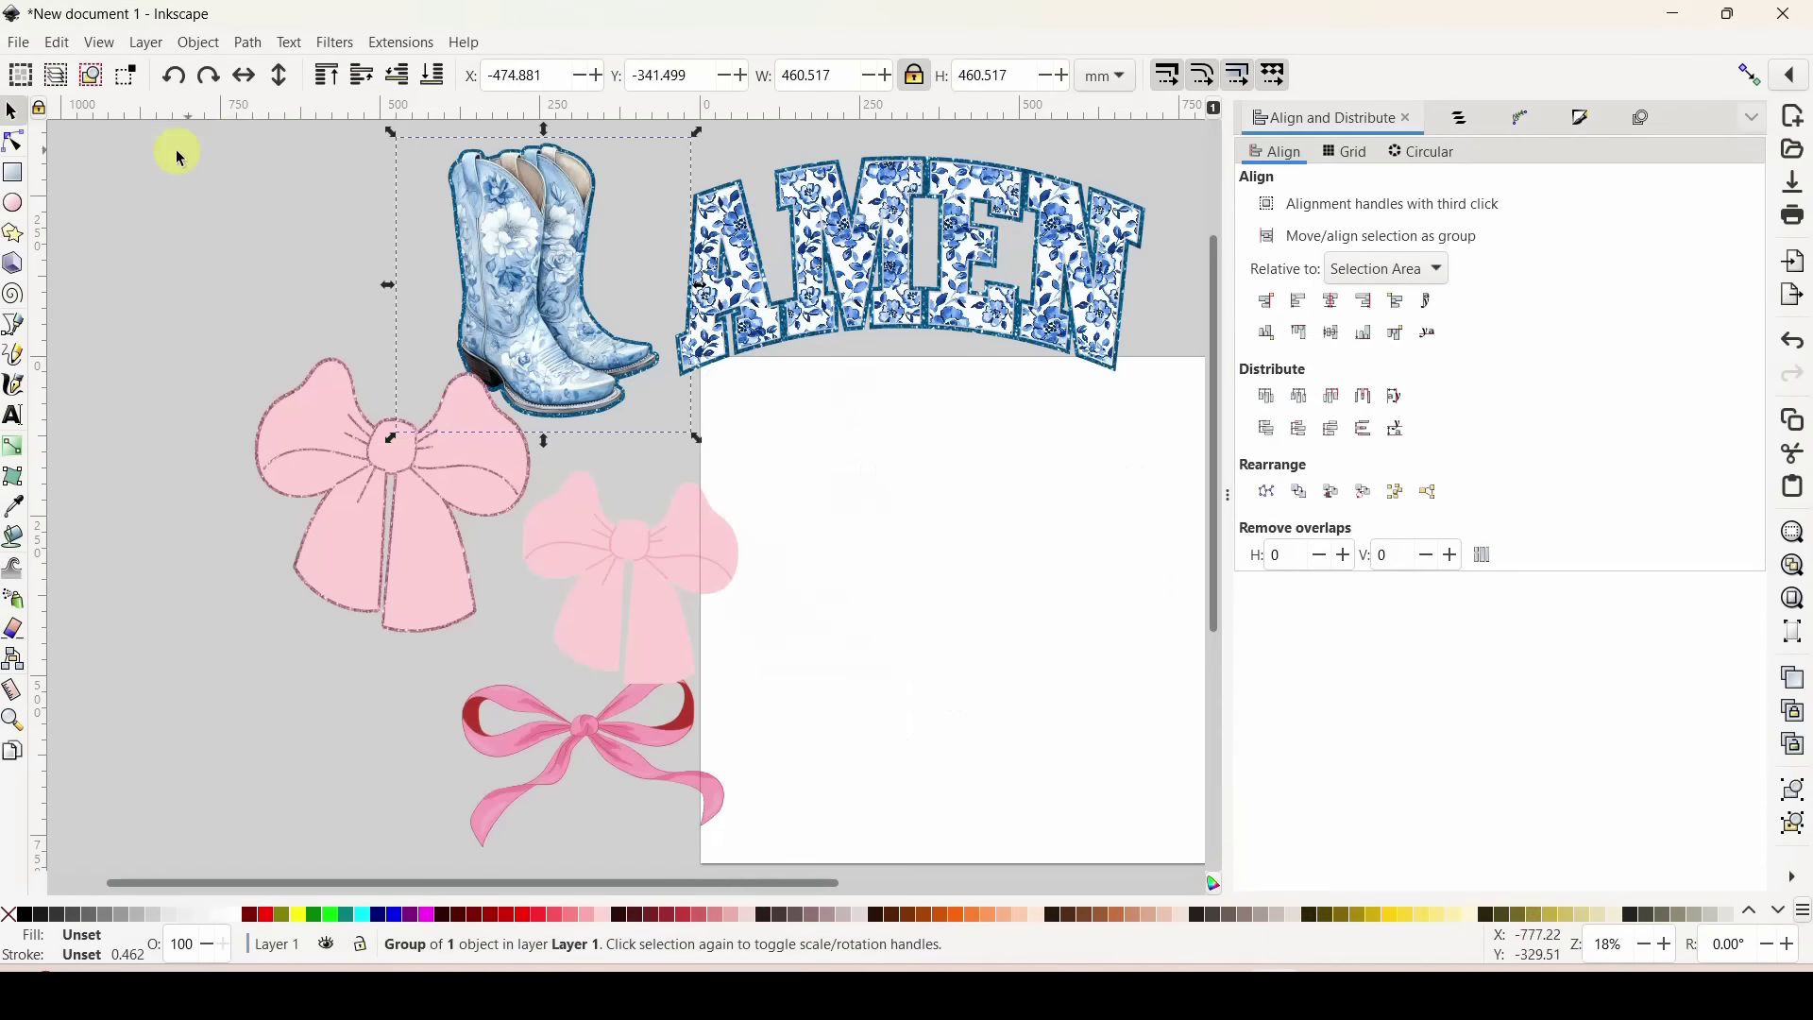
# Import the 2-01 SVG from the Desktop and move the pastel AMEN lettering onto the page.
pyautogui.click(22, 43)
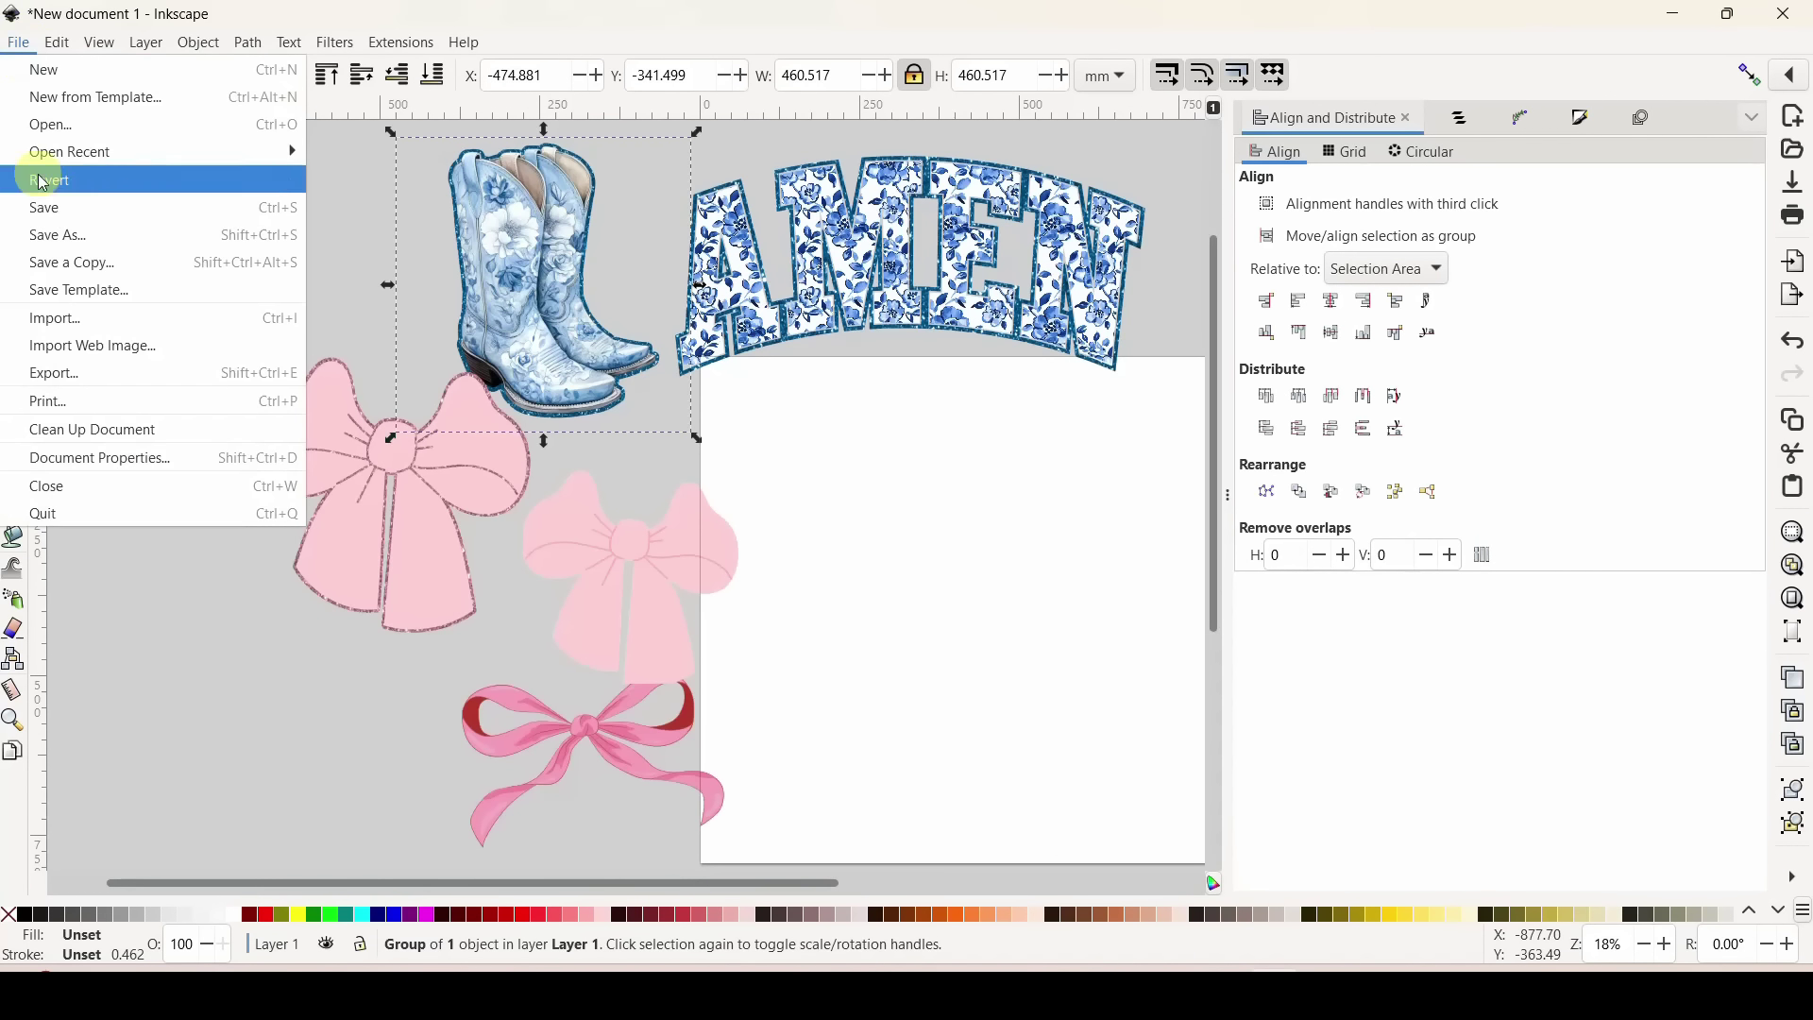
pyautogui.click(53, 324)
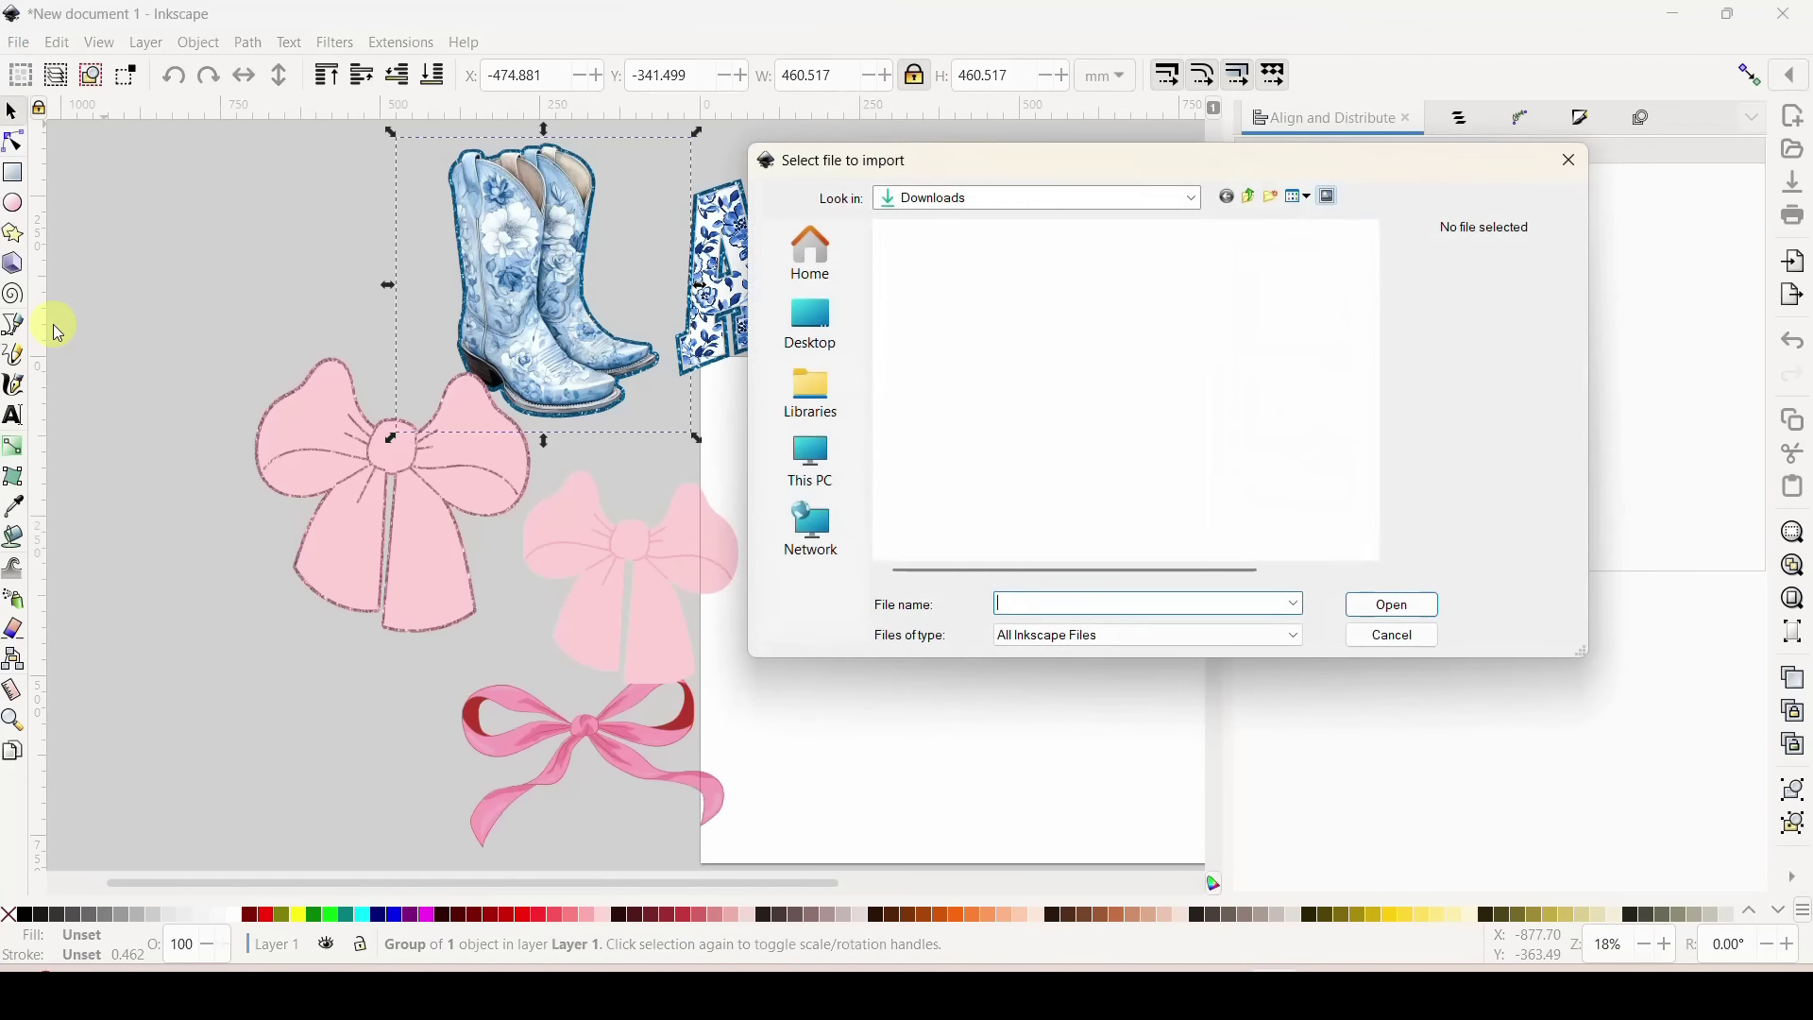
pyautogui.click(840, 321)
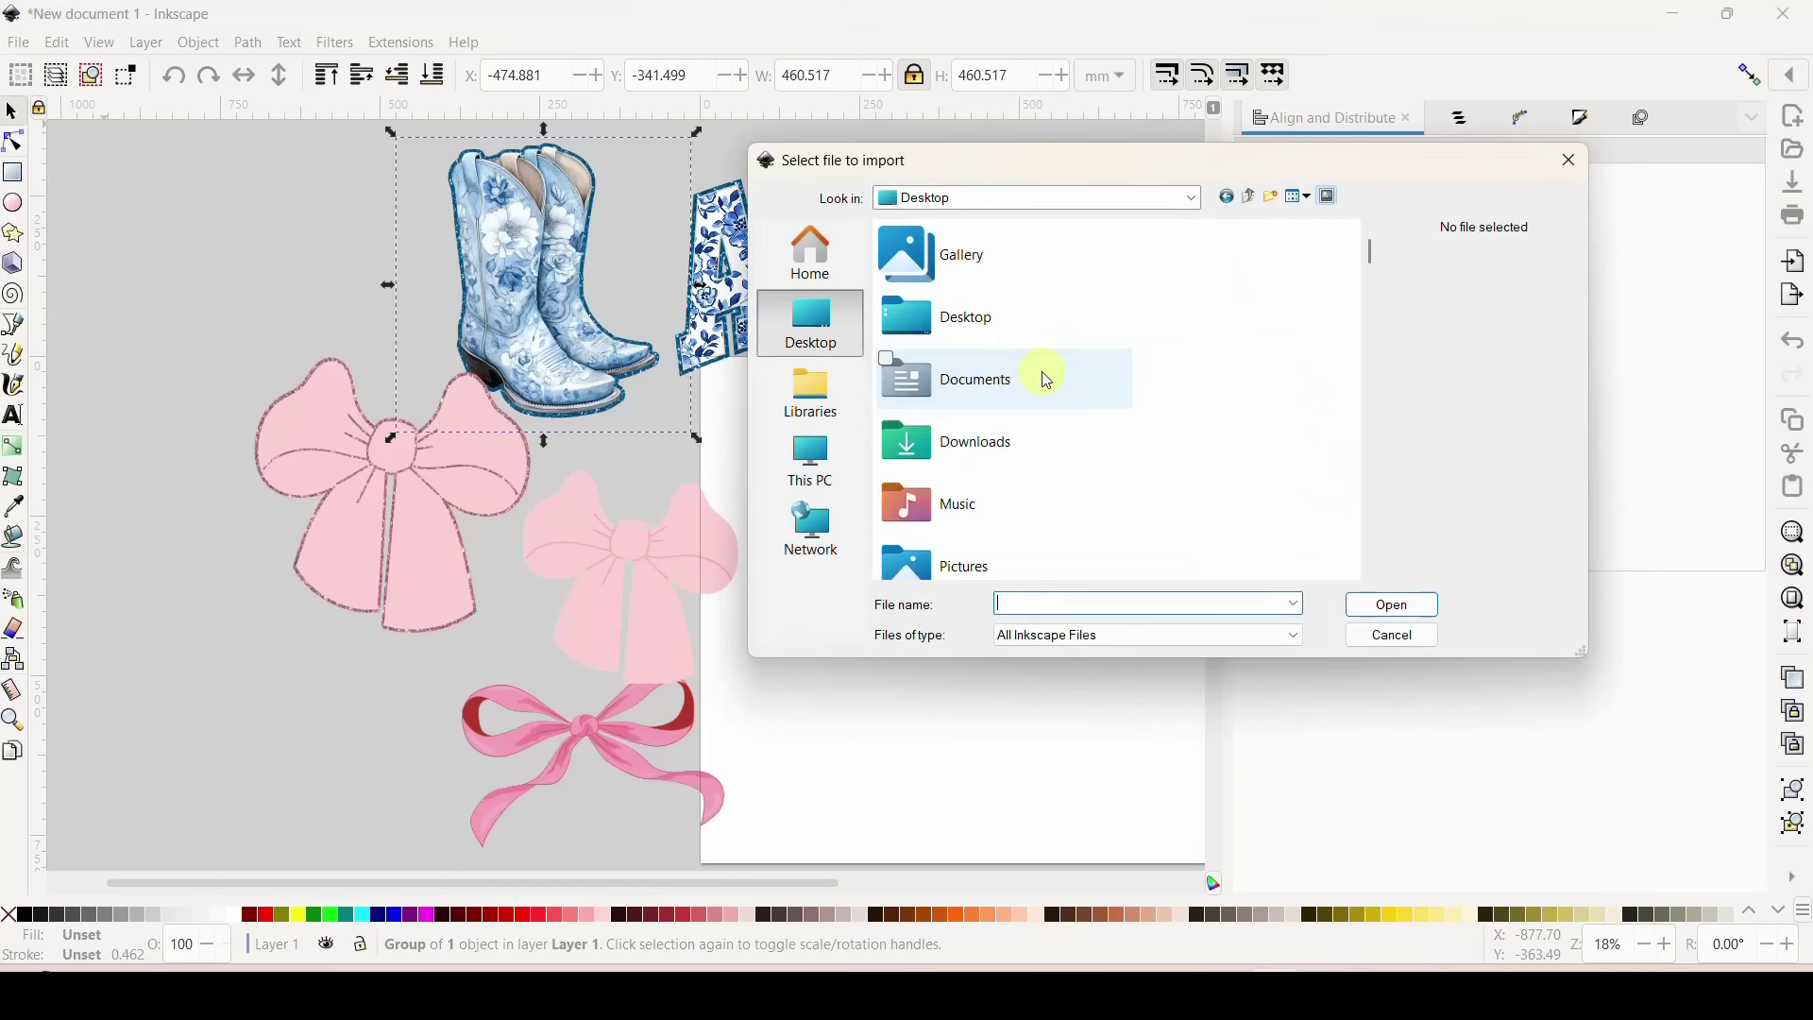
pyautogui.scroll(-15, 1049, 381)
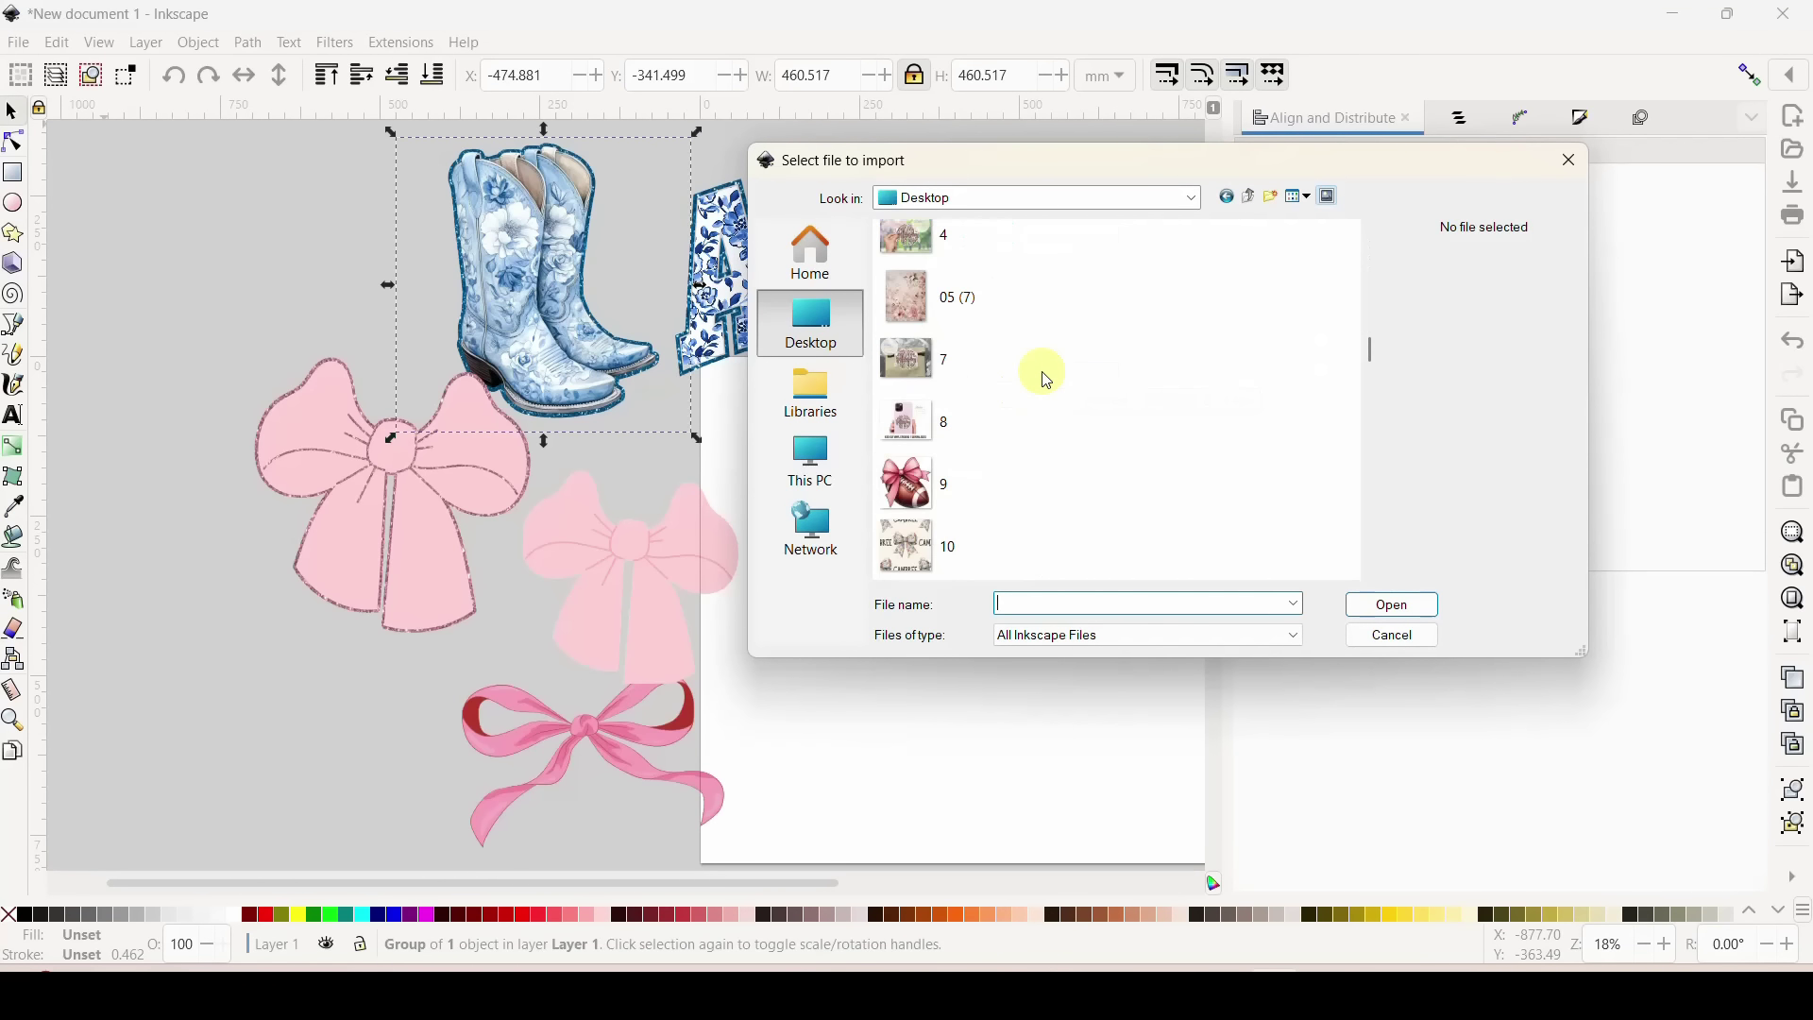
pyautogui.scroll(15, 1049, 380)
pyautogui.click(1030, 432)
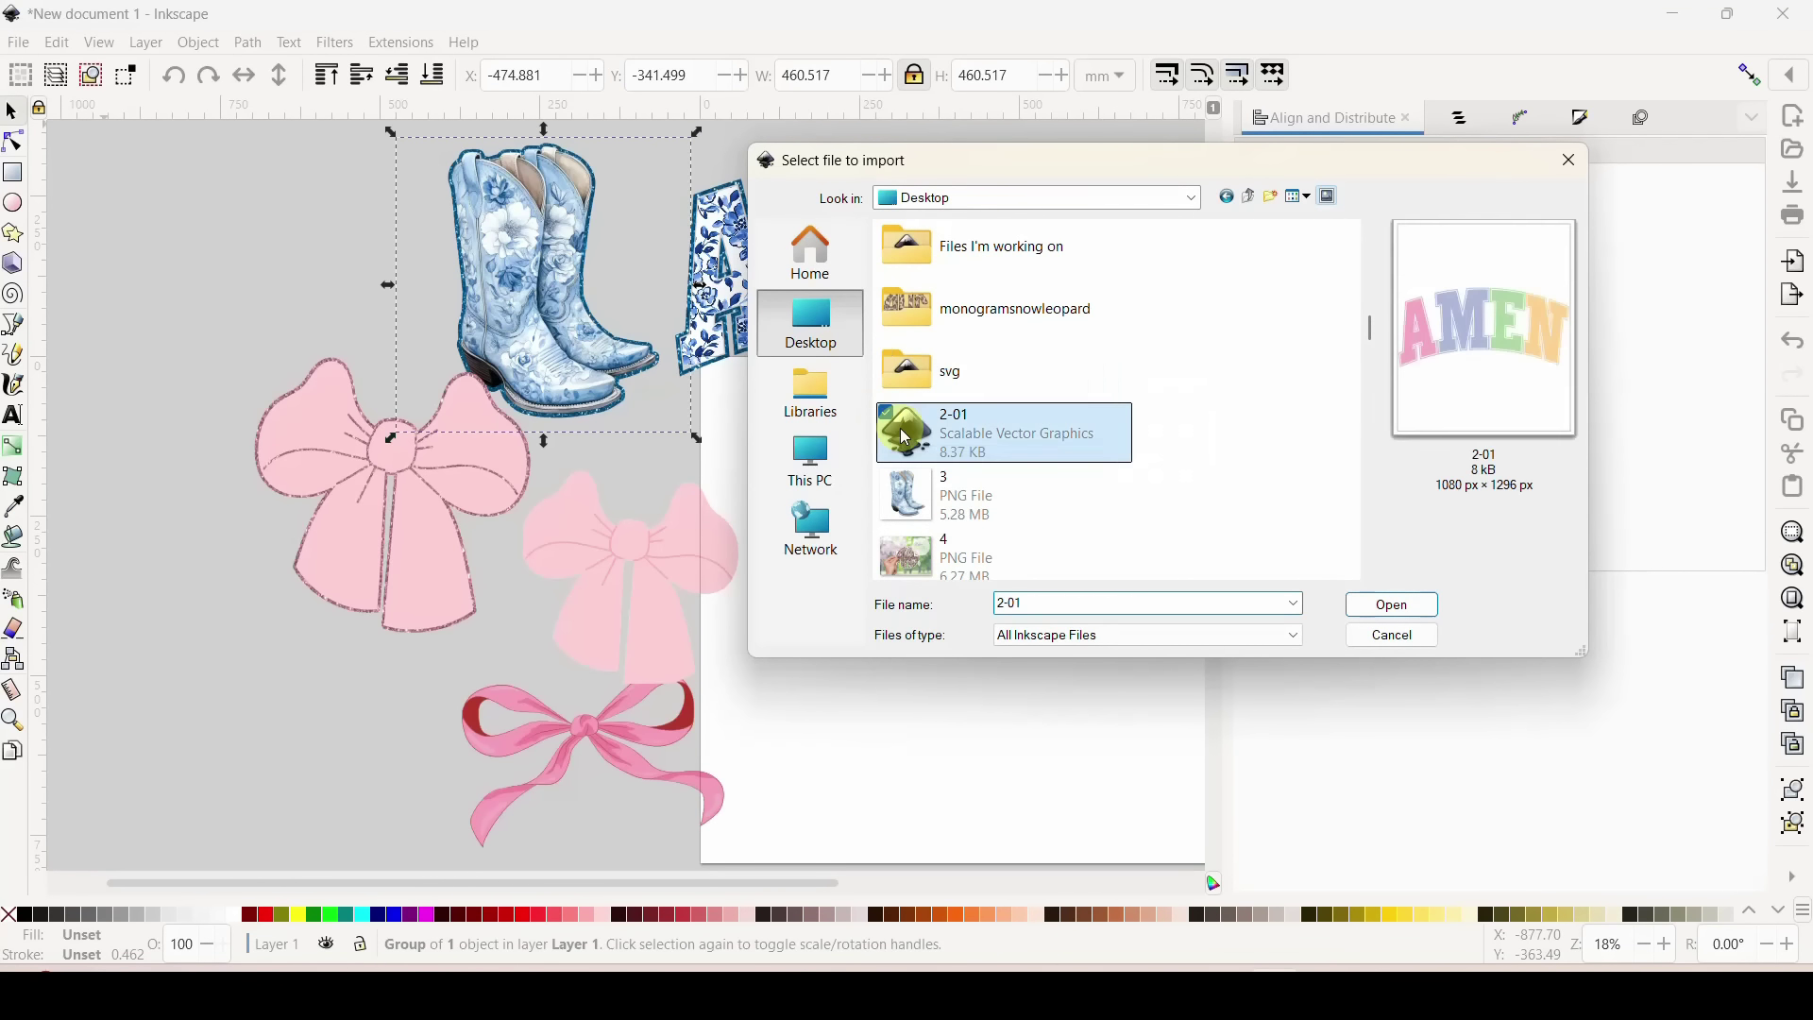
pyautogui.click(1399, 595)
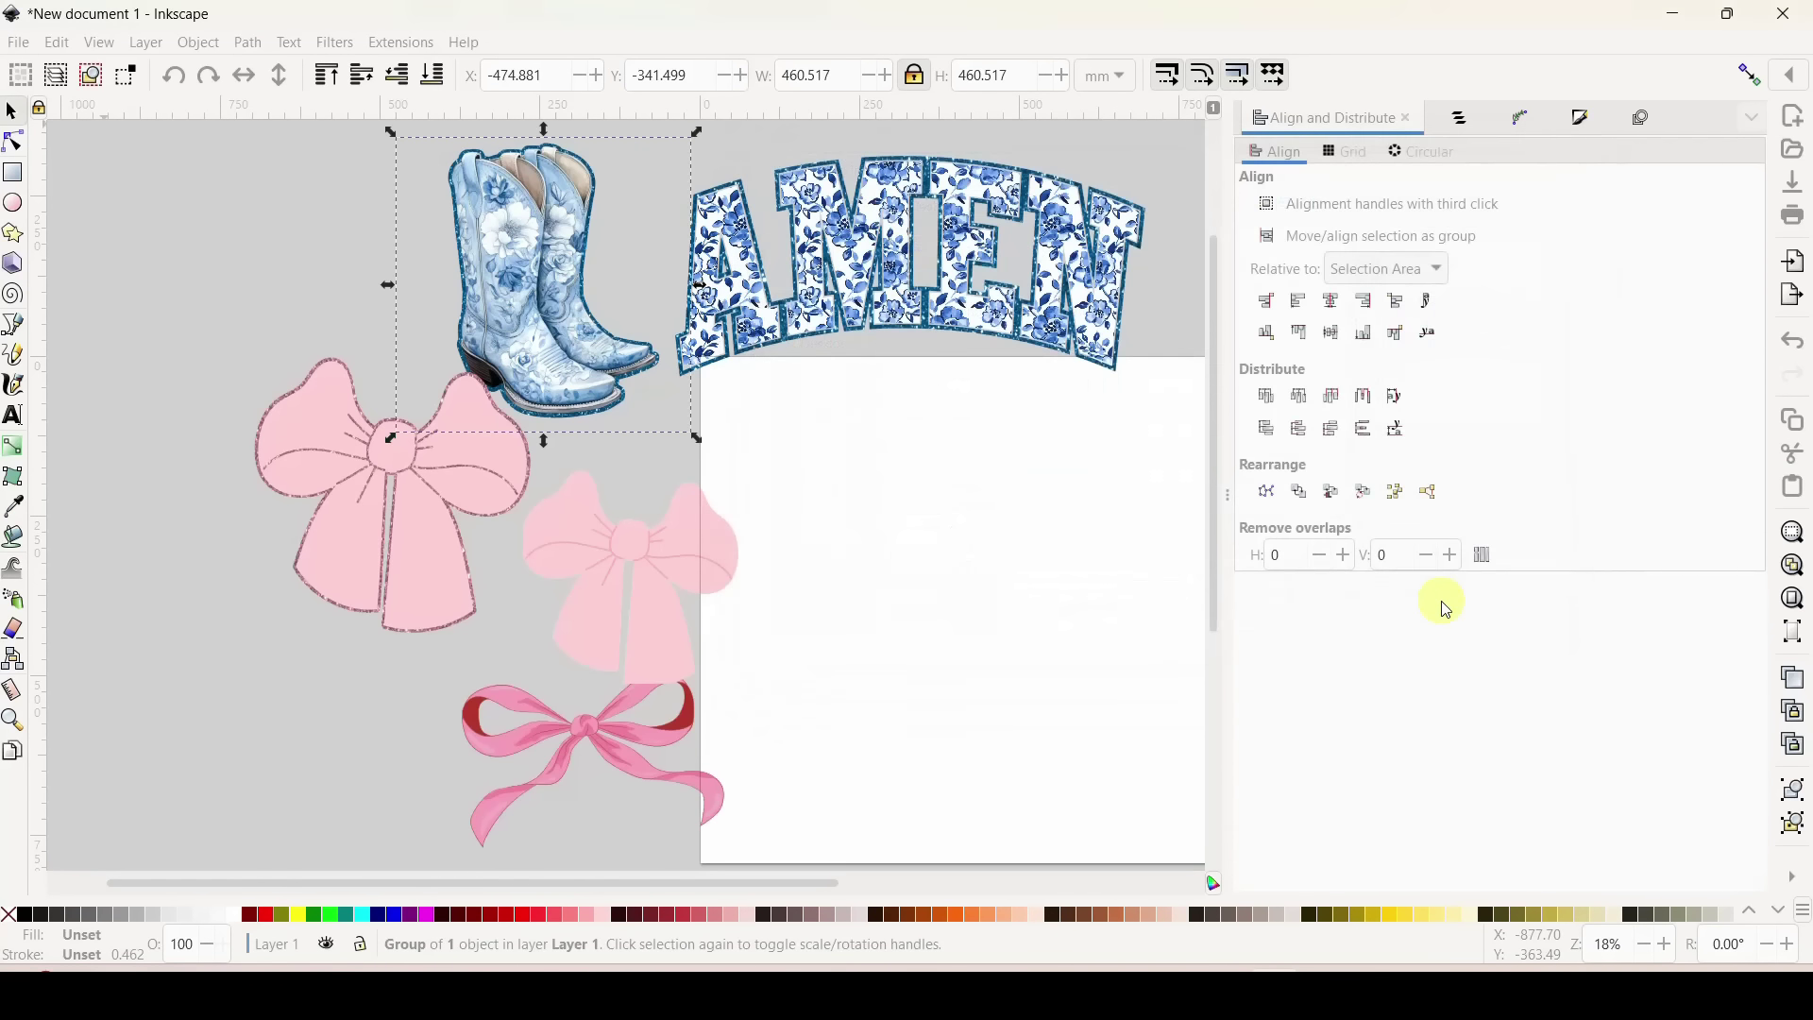
pyautogui.moveTo(680, 491); pyautogui.dragTo(1077, 456)
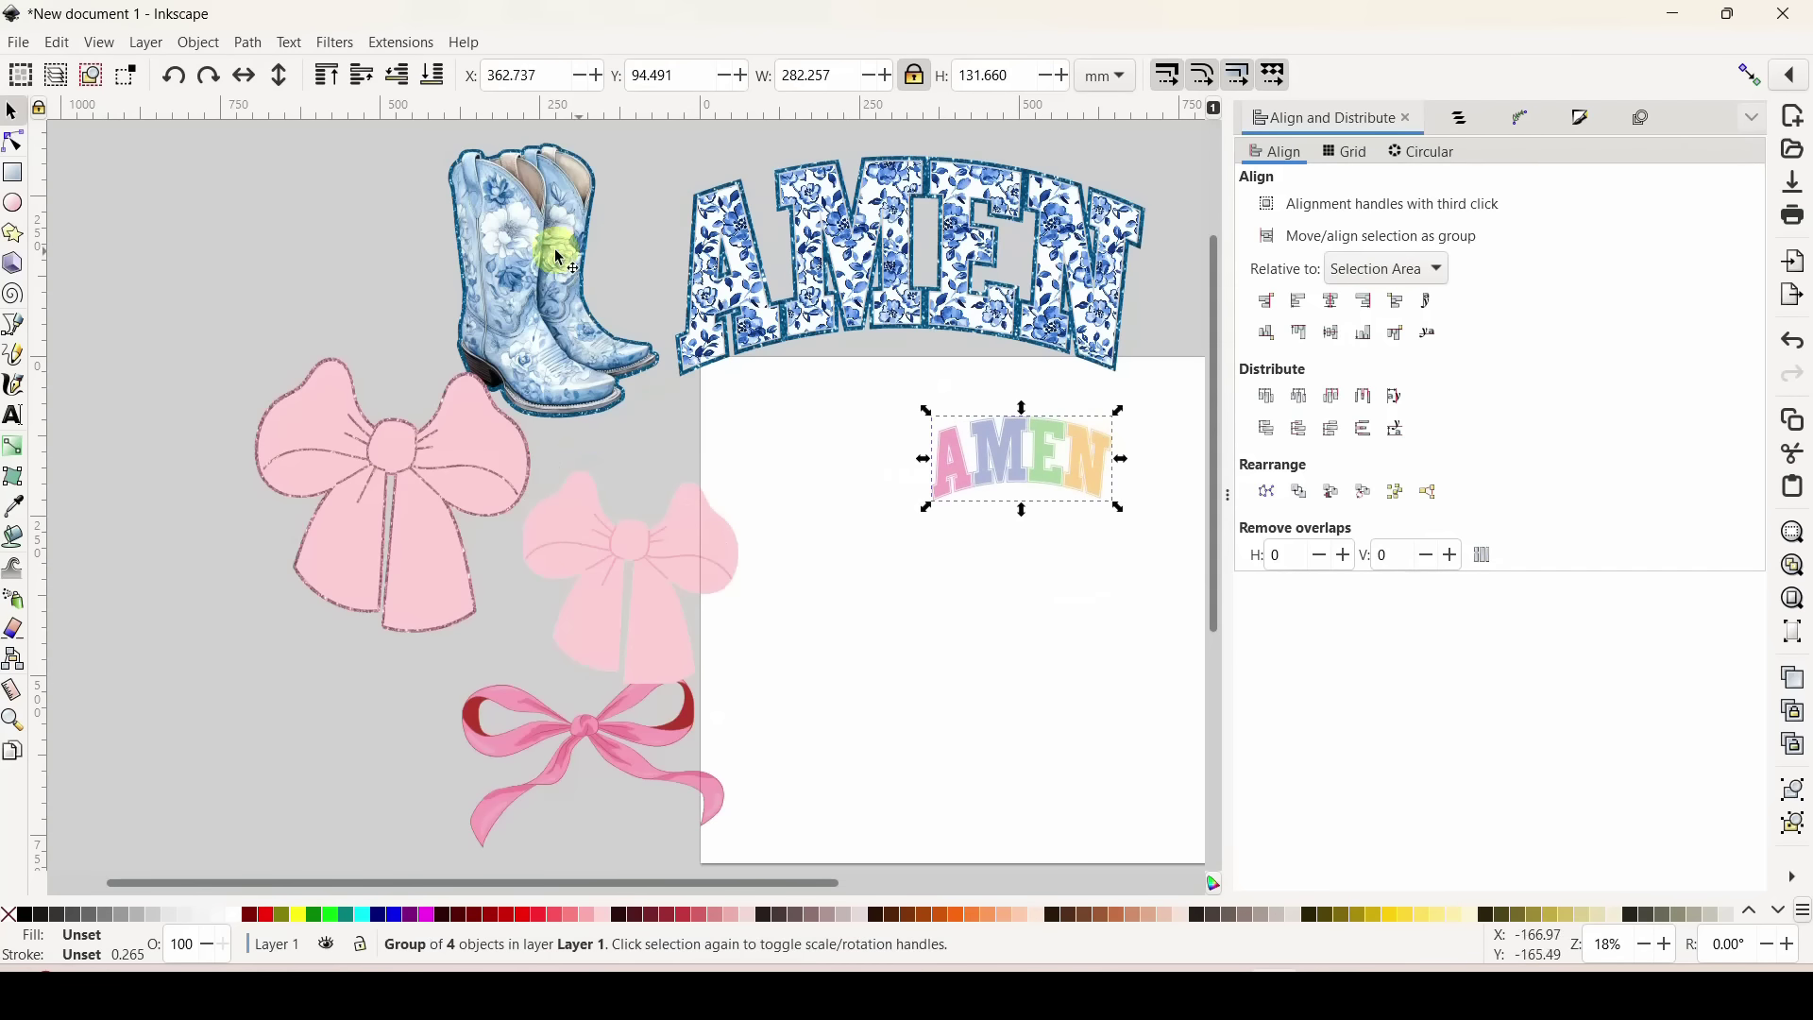
# Import the blue floral boots PNG from the Desktop.
pyautogui.click(21, 43)
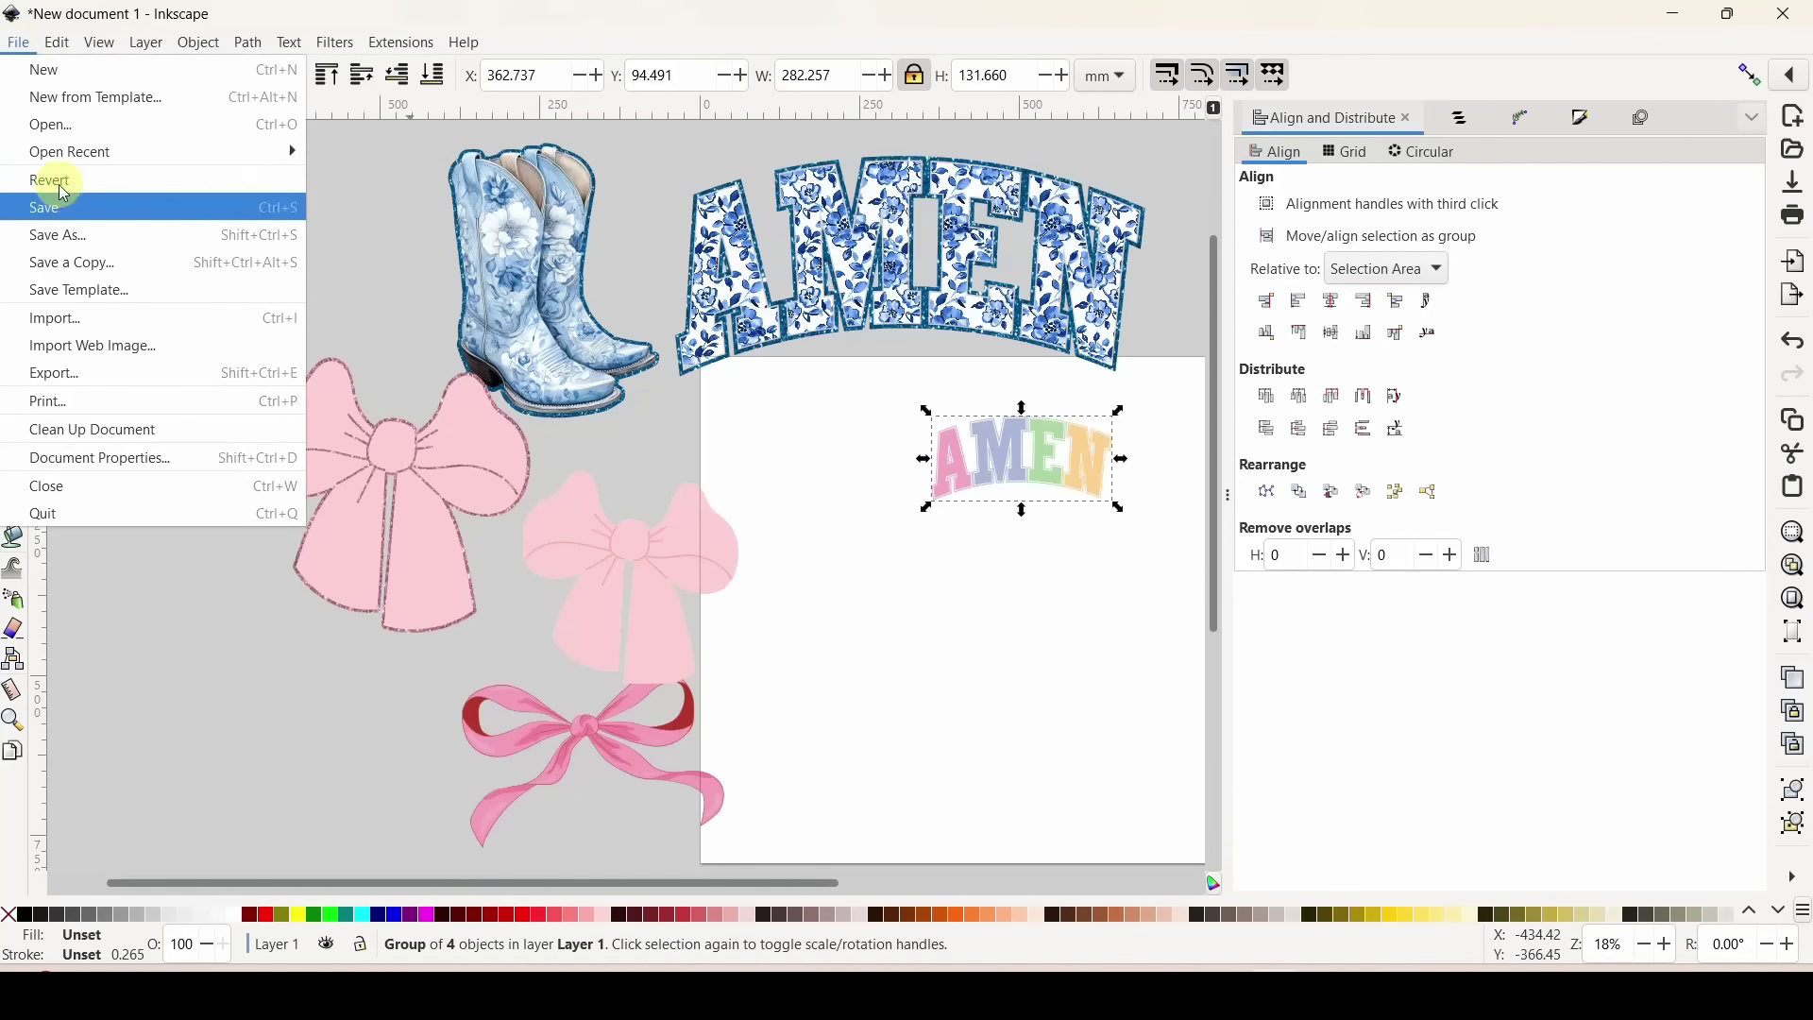
pyautogui.click(85, 314)
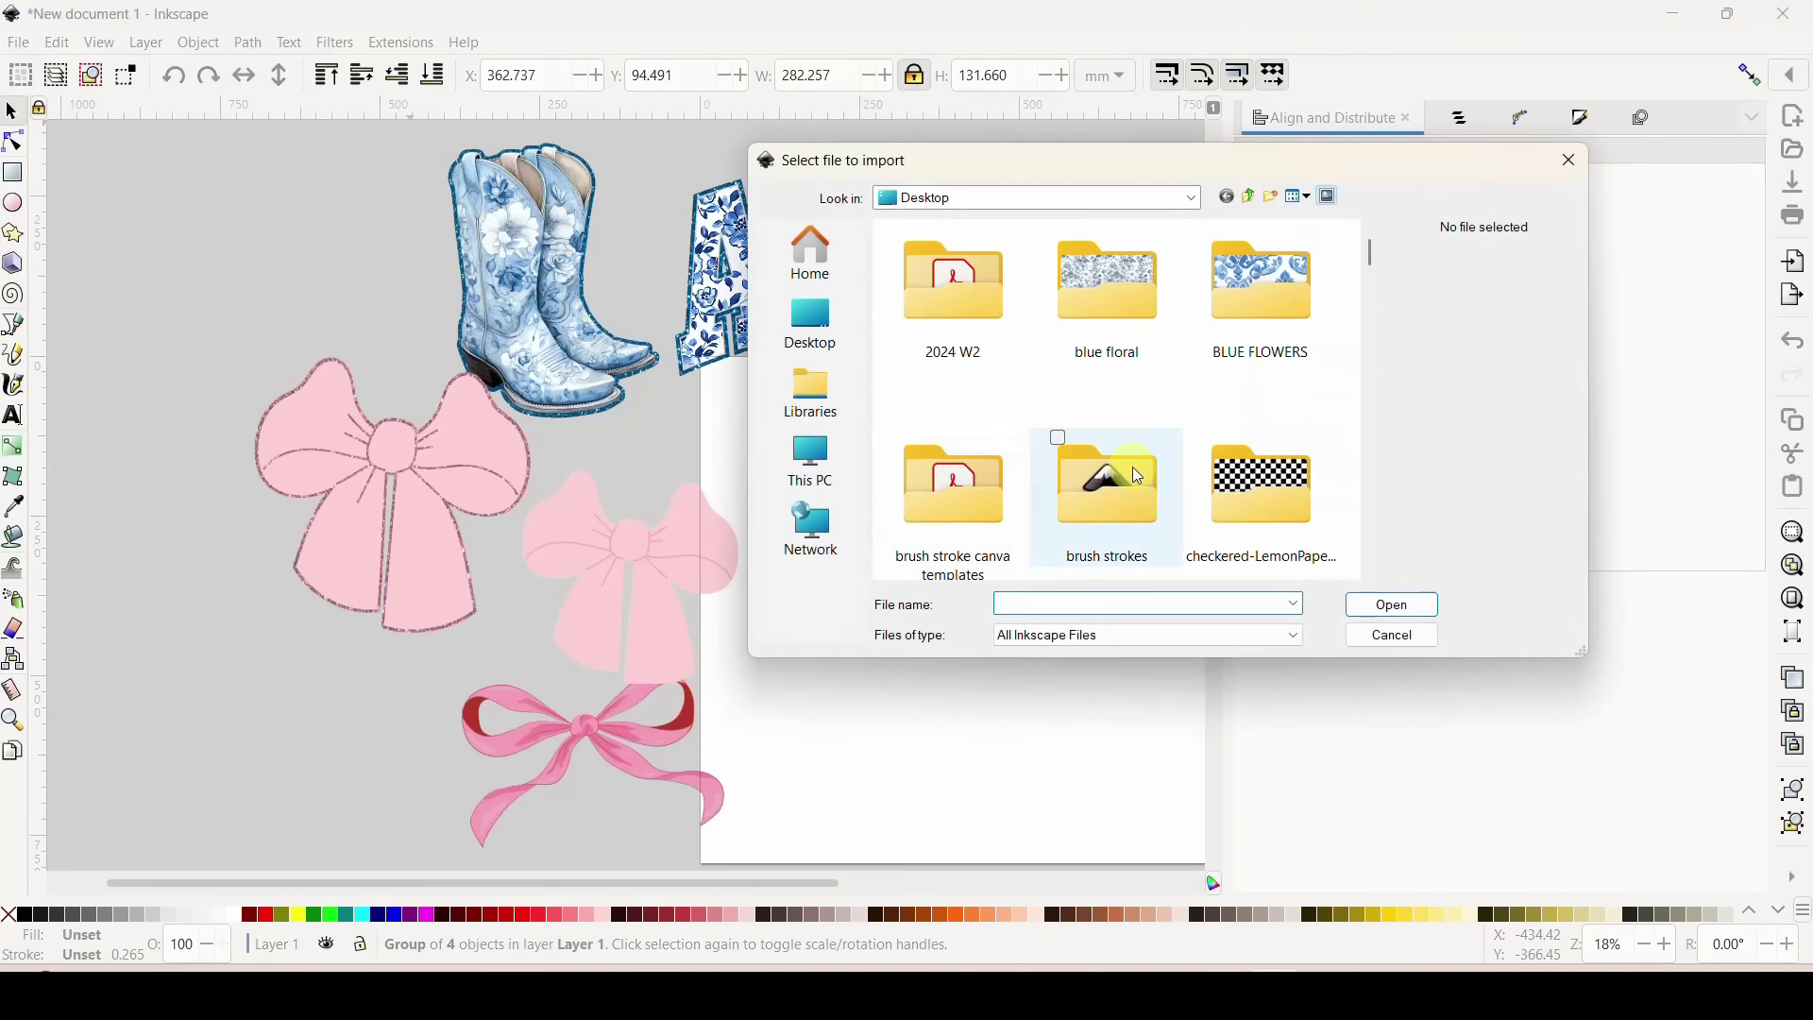
pyautogui.scroll(-5, 1132, 466)
pyautogui.click(1290, 290)
pyautogui.click(1394, 606)
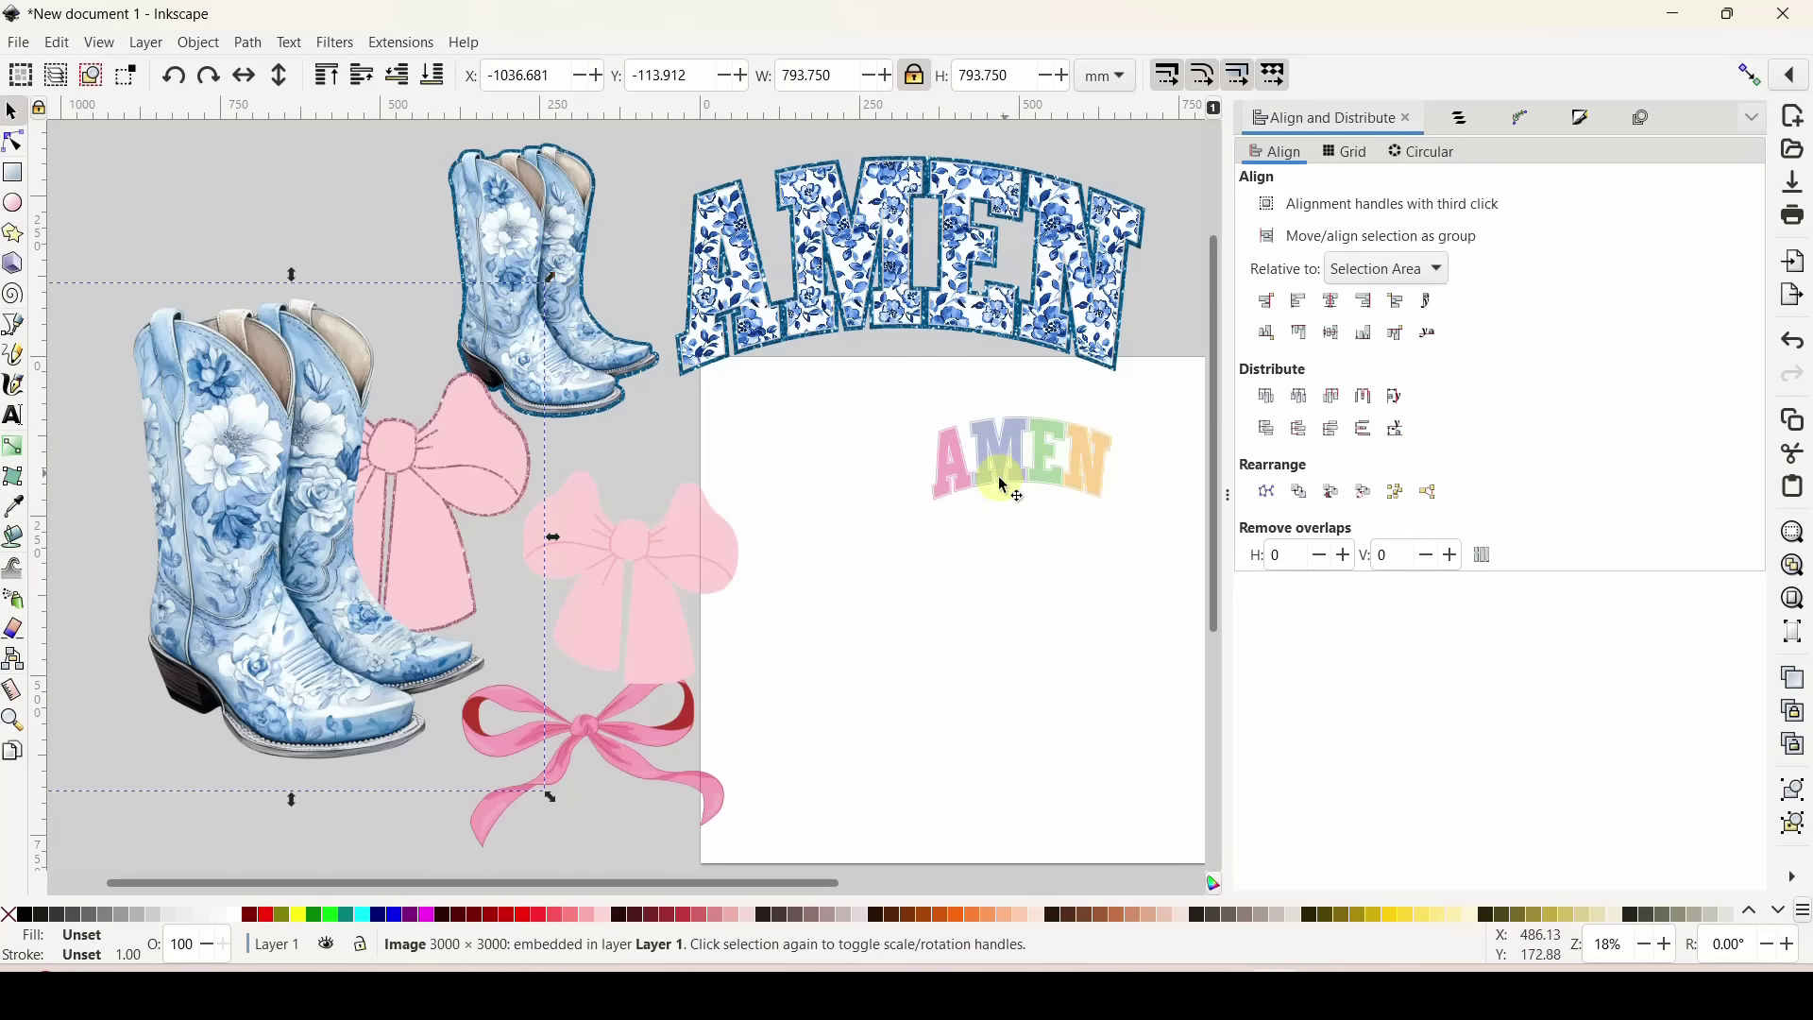
# Move the two pink bows and the blue floral AMEN lettering farther left, clear of the page.
pyautogui.moveTo(467, 881); pyautogui.dragTo(610, 860)
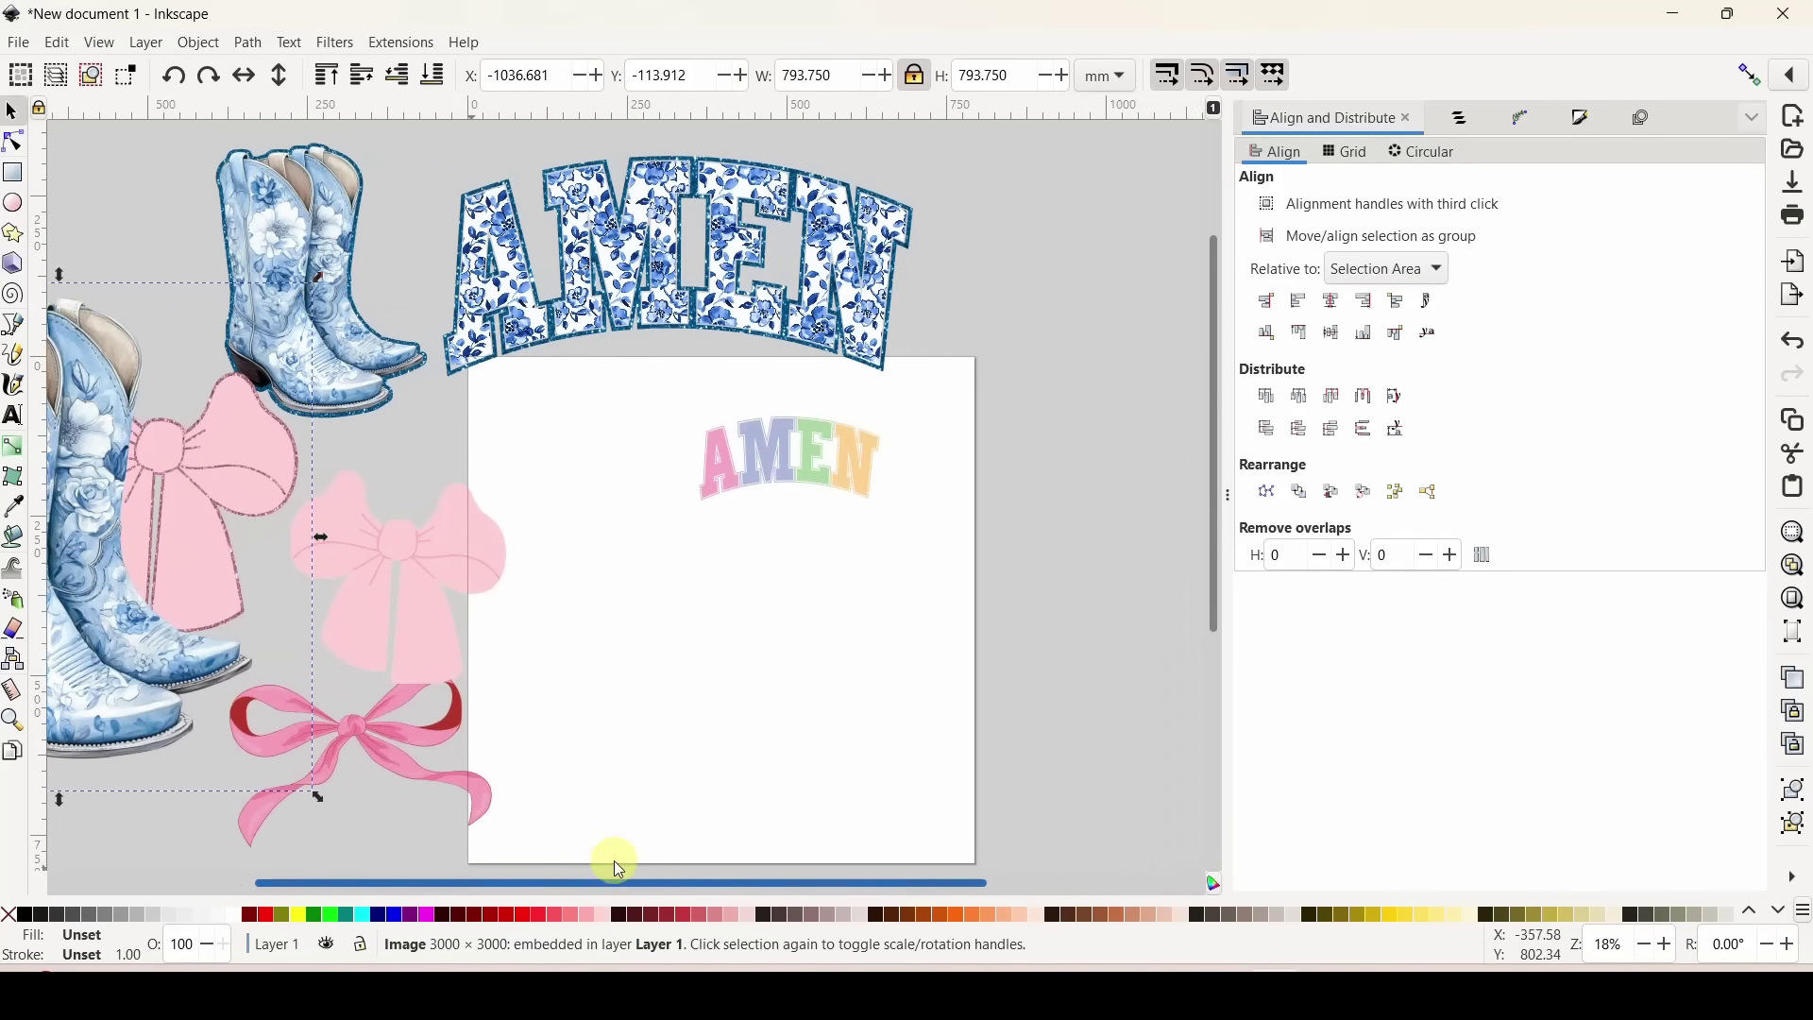
pyautogui.moveTo(458, 599); pyautogui.dragTo(208, 473)
pyautogui.click(329, 673)
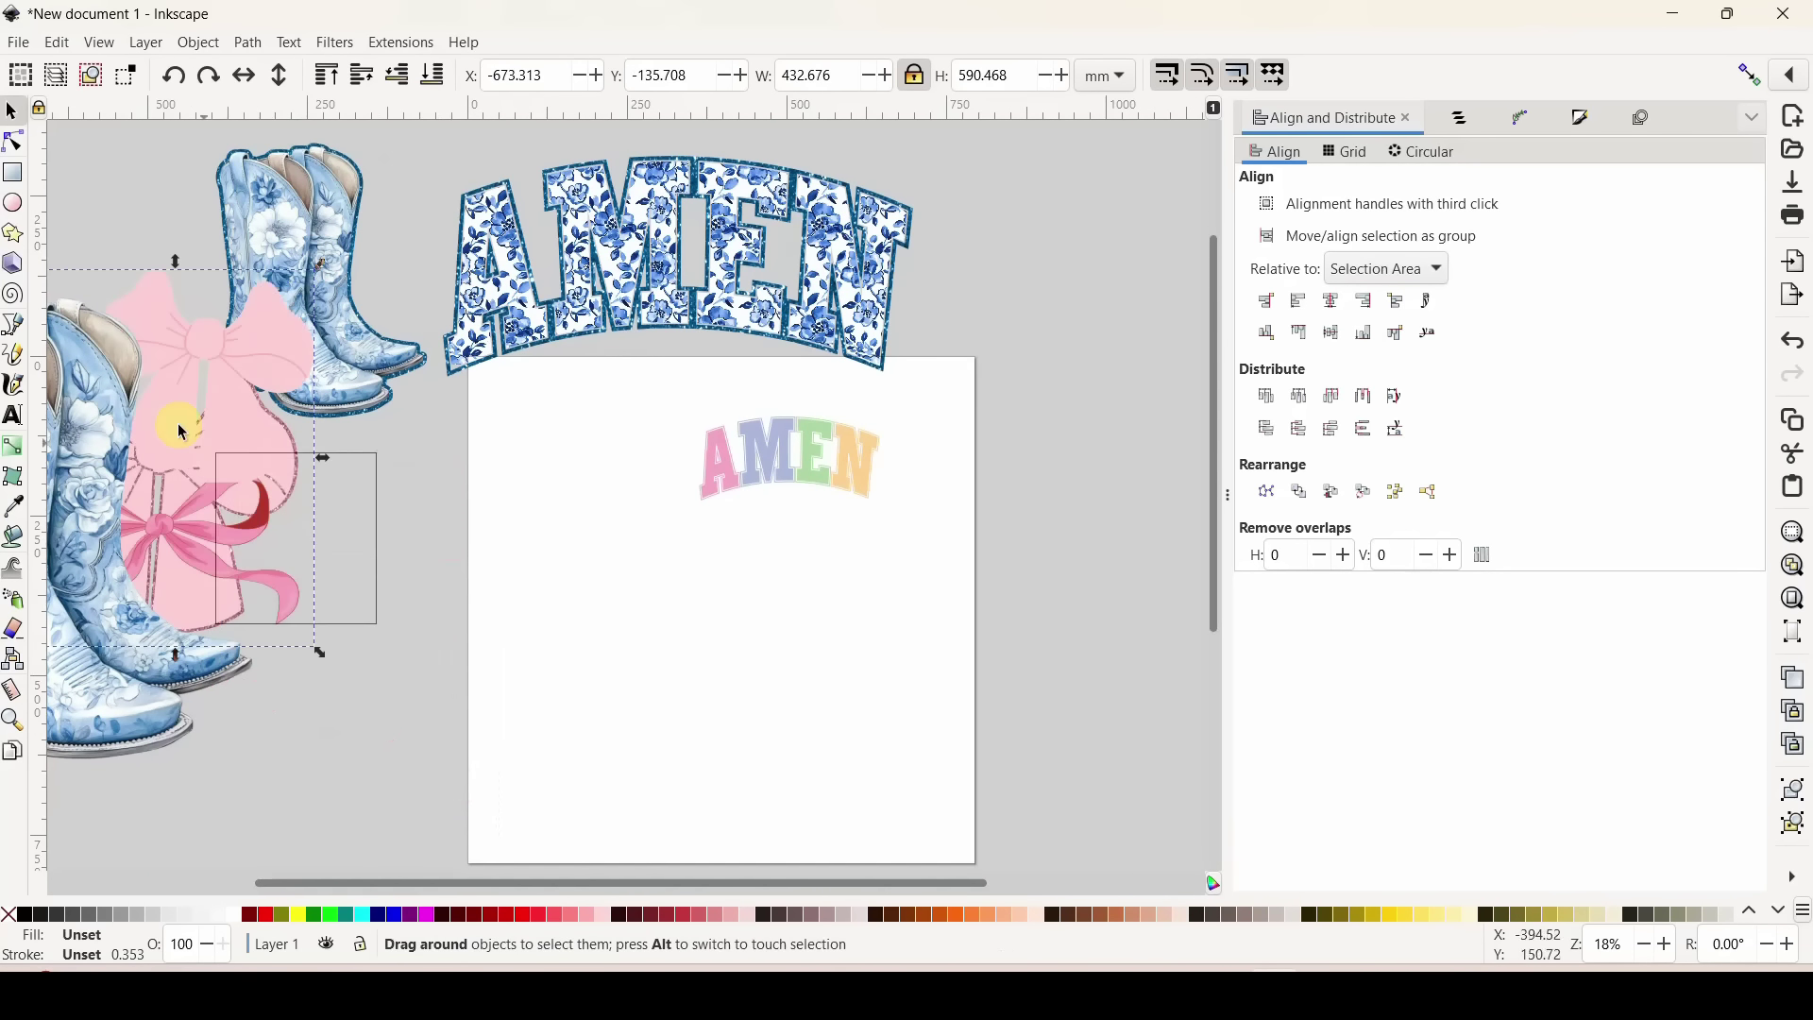
pyautogui.moveTo(511, 283); pyautogui.dragTo(93, 313)
# Enlarge the pastel AMEN lettering proportionally to about 751 mm wide and centre it on the page.
pyautogui.moveTo(732, 462); pyautogui.dragTo(553, 659)
pyautogui.moveTo(696, 593); pyautogui.dragTo(992, 438)
pyautogui.moveTo(940, 579); pyautogui.dragTo(905, 613)
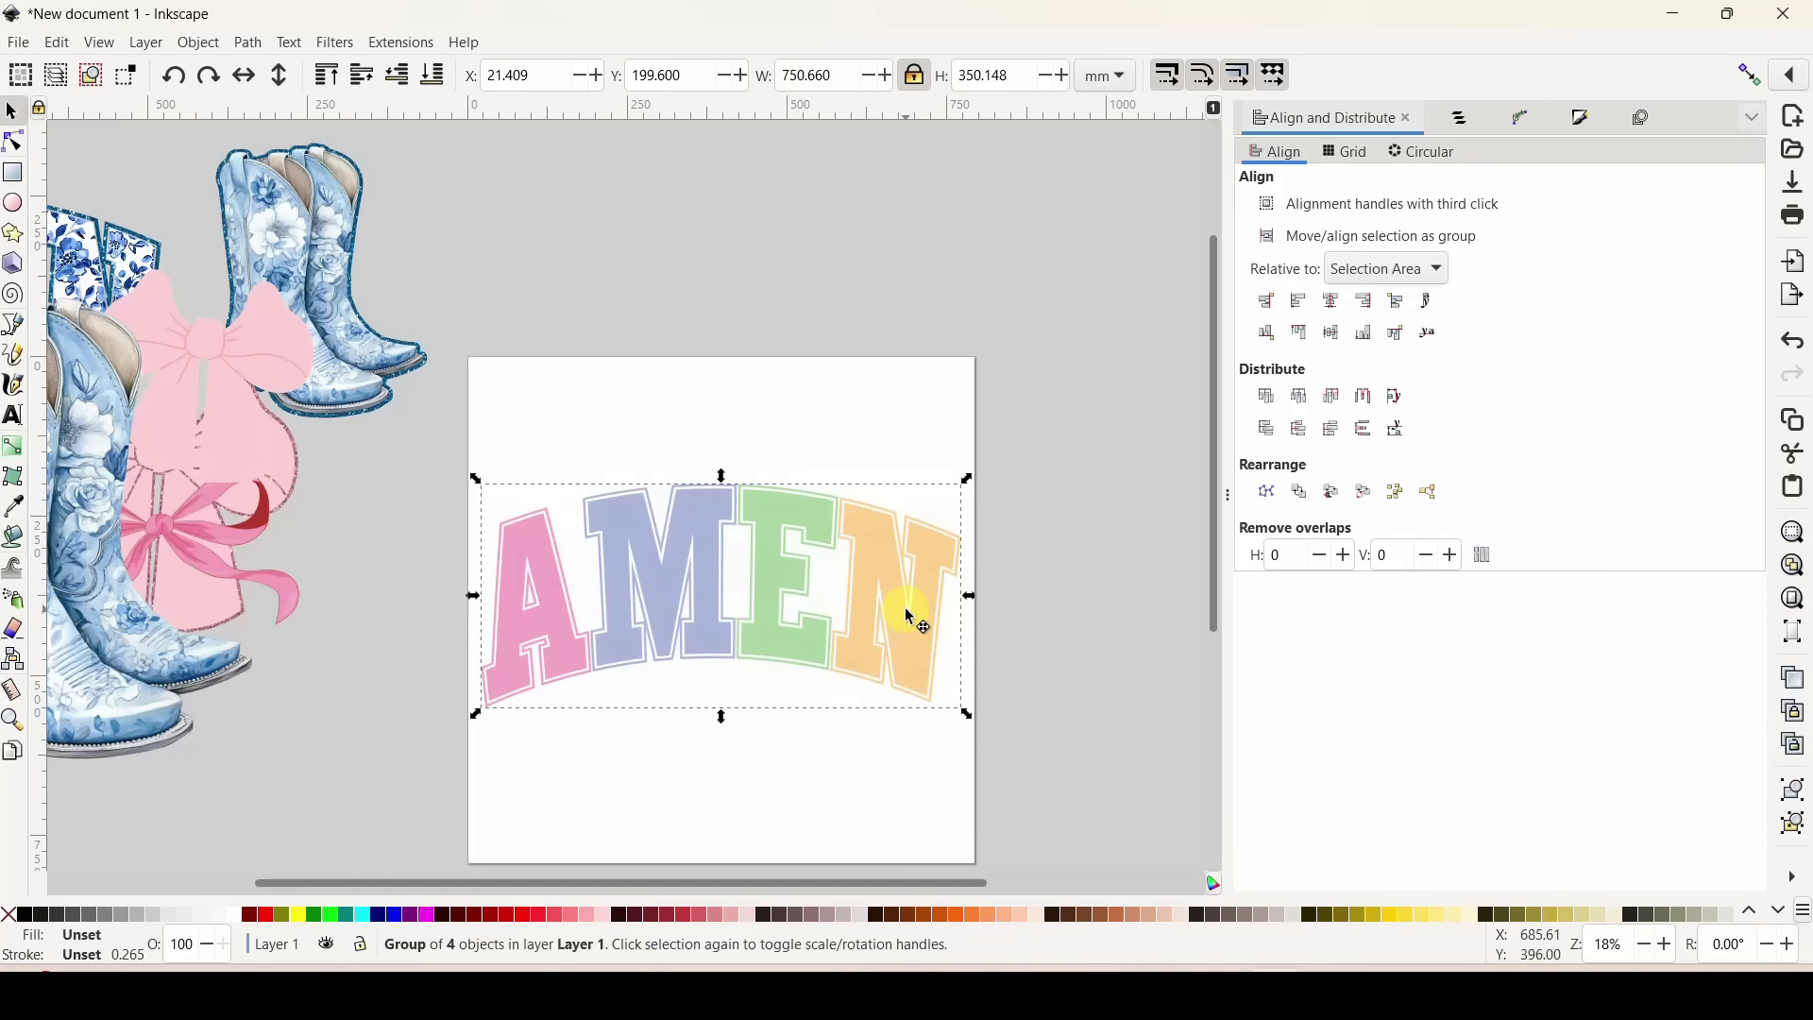
# Ungroup the pastel AMEN lettering into its four individual letters and select each letter to check it.
pyautogui.rightClick(912, 619)
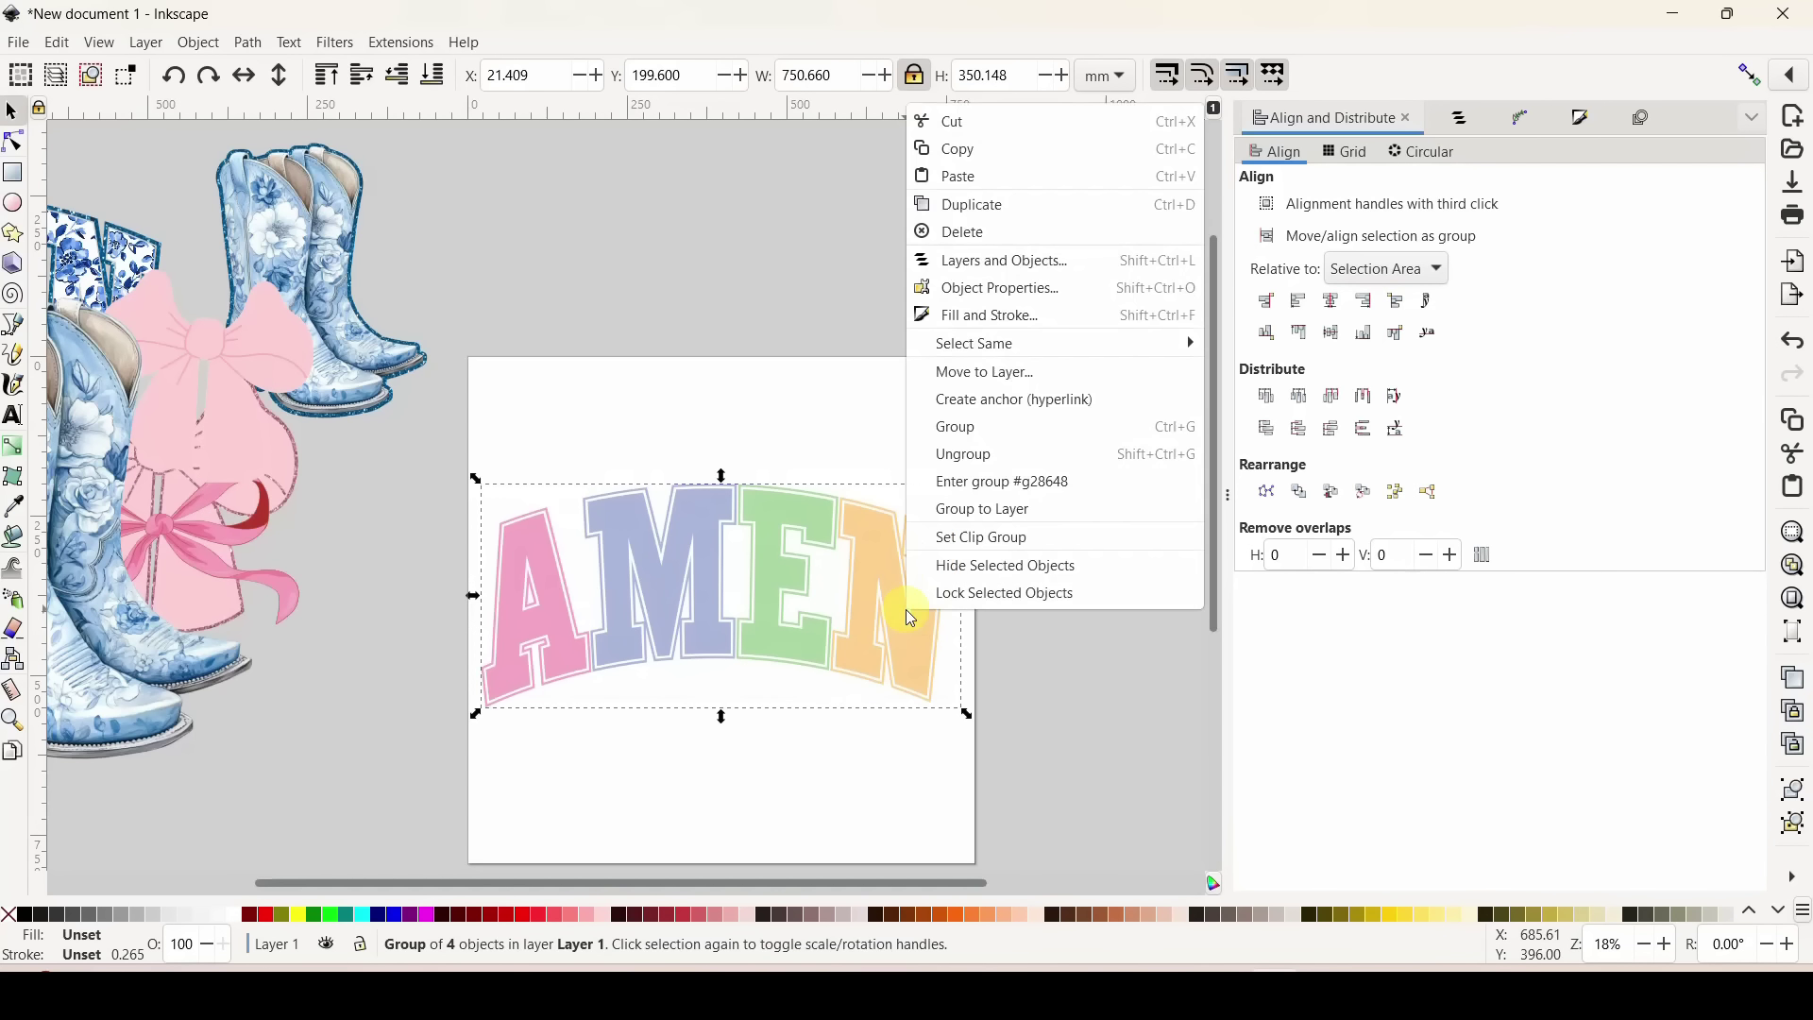
pyautogui.click(945, 454)
pyautogui.click(884, 414)
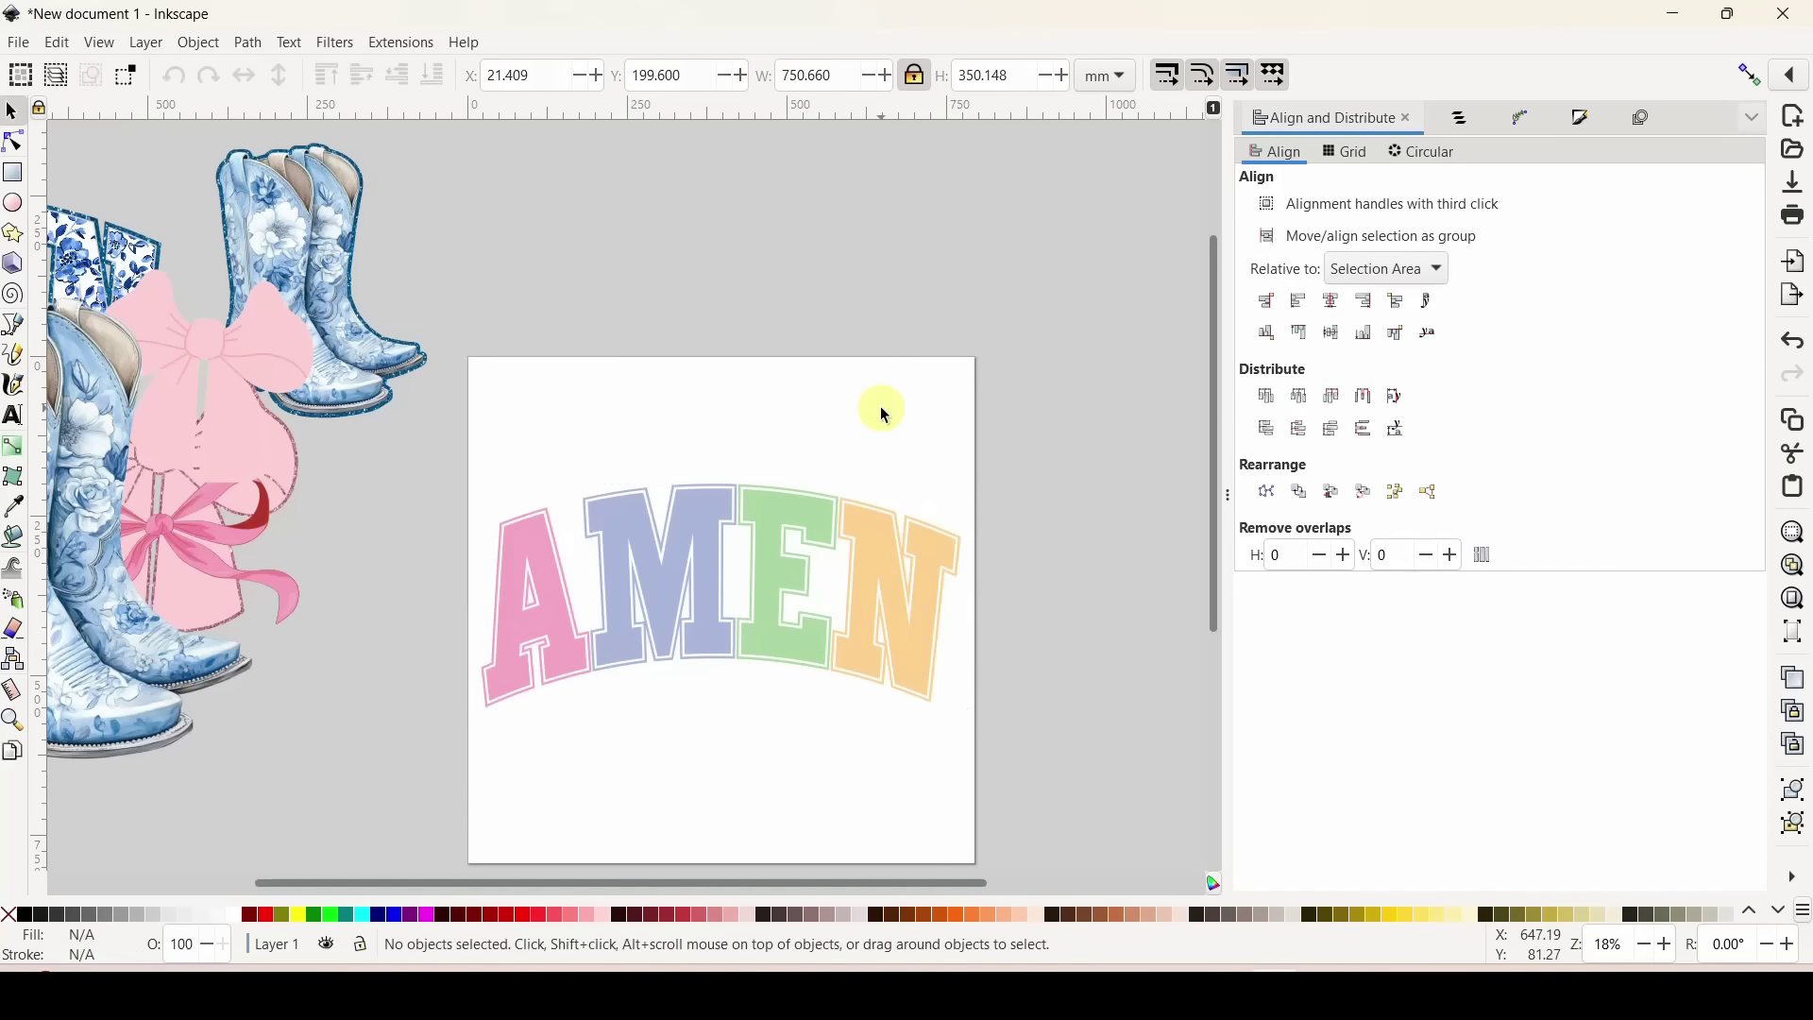
pyautogui.click(555, 627)
pyautogui.click(648, 579)
pyautogui.click(781, 587)
pyautogui.click(881, 601)
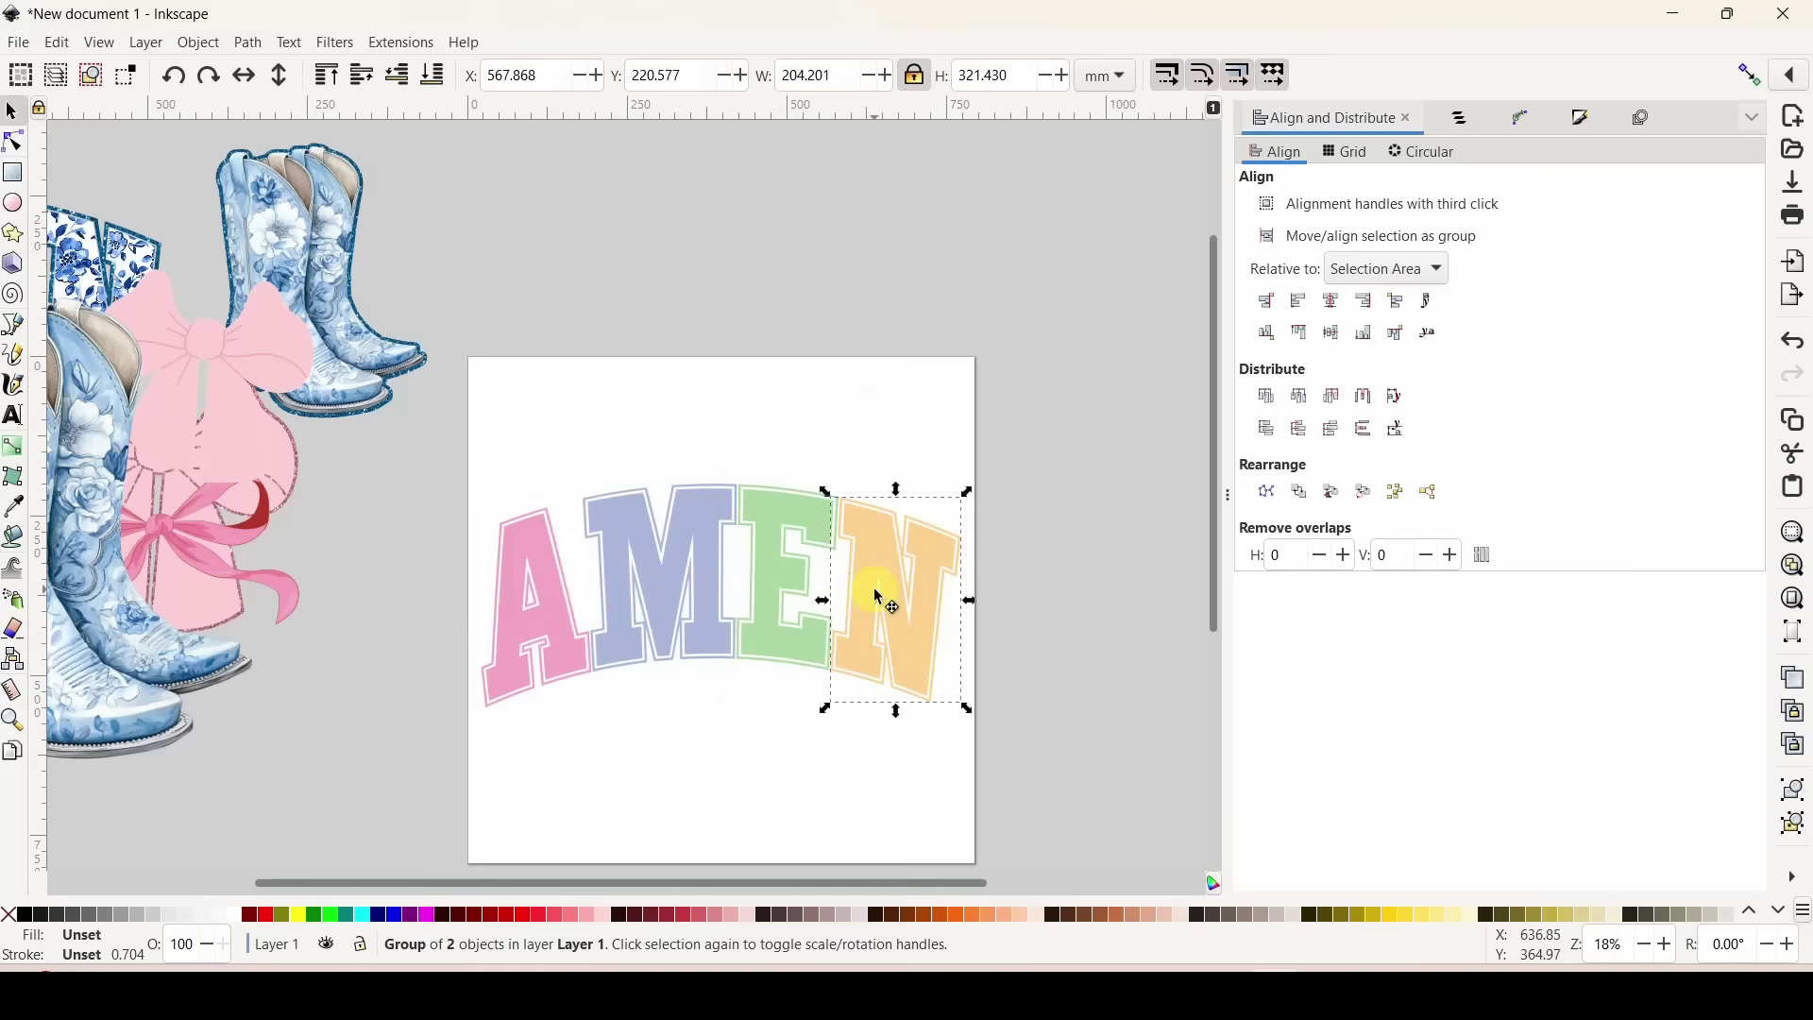
# Ungroup the N, E, M and A letter groups so each letter's inner fill and outline are separate objects.
pyautogui.press('+')
pyautogui.scroll(1, 878, 597)
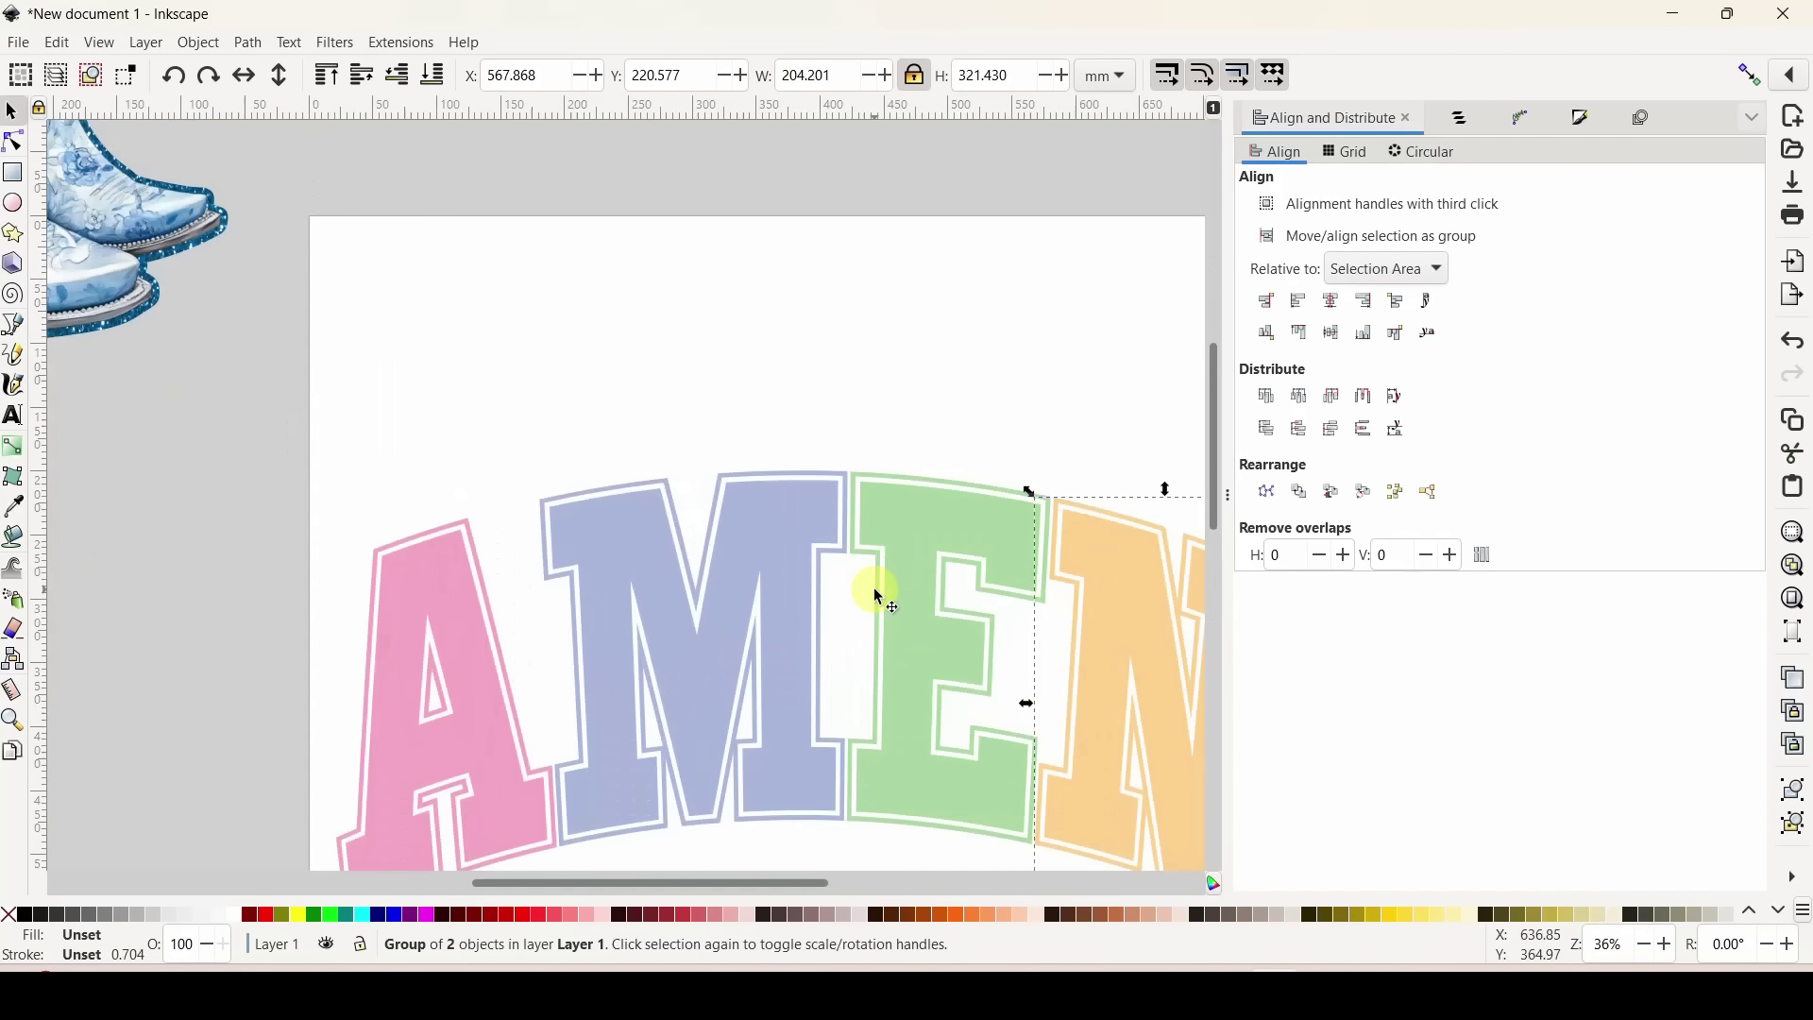
pyautogui.scroll(-2, 875, 592)
pyautogui.moveTo(669, 867); pyautogui.dragTo(728, 869)
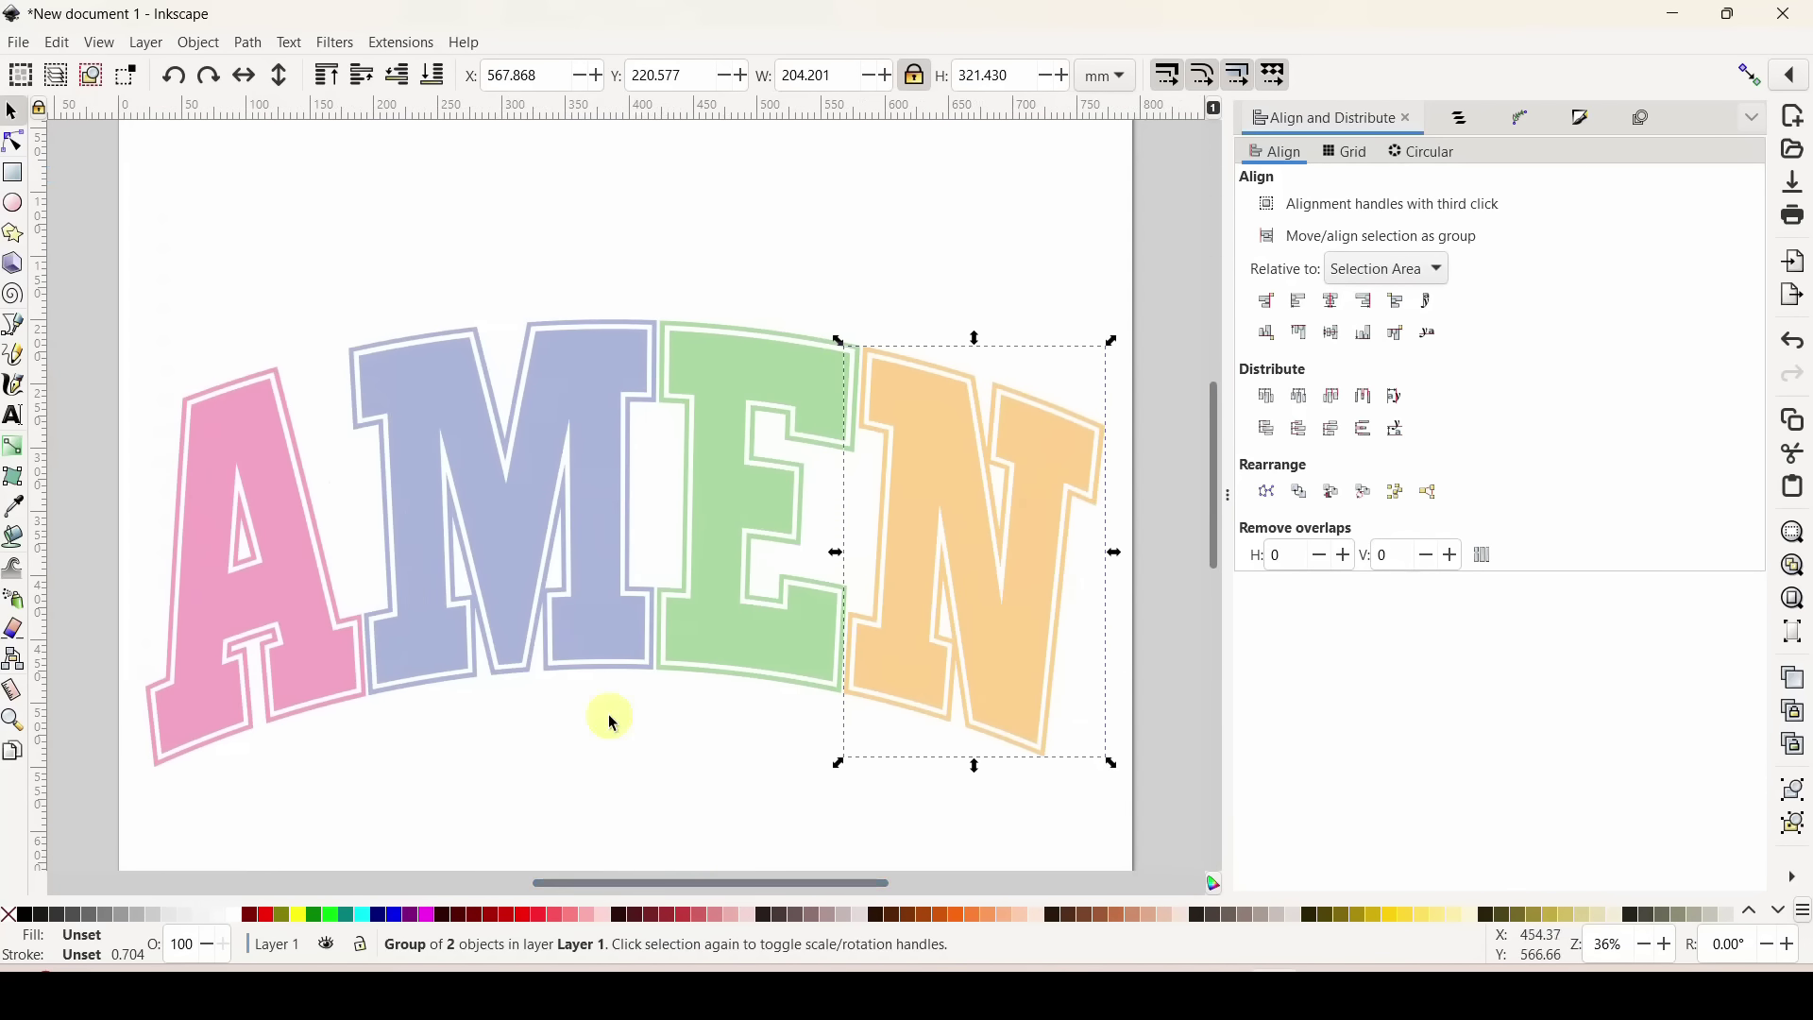
pyautogui.rightClick(937, 497)
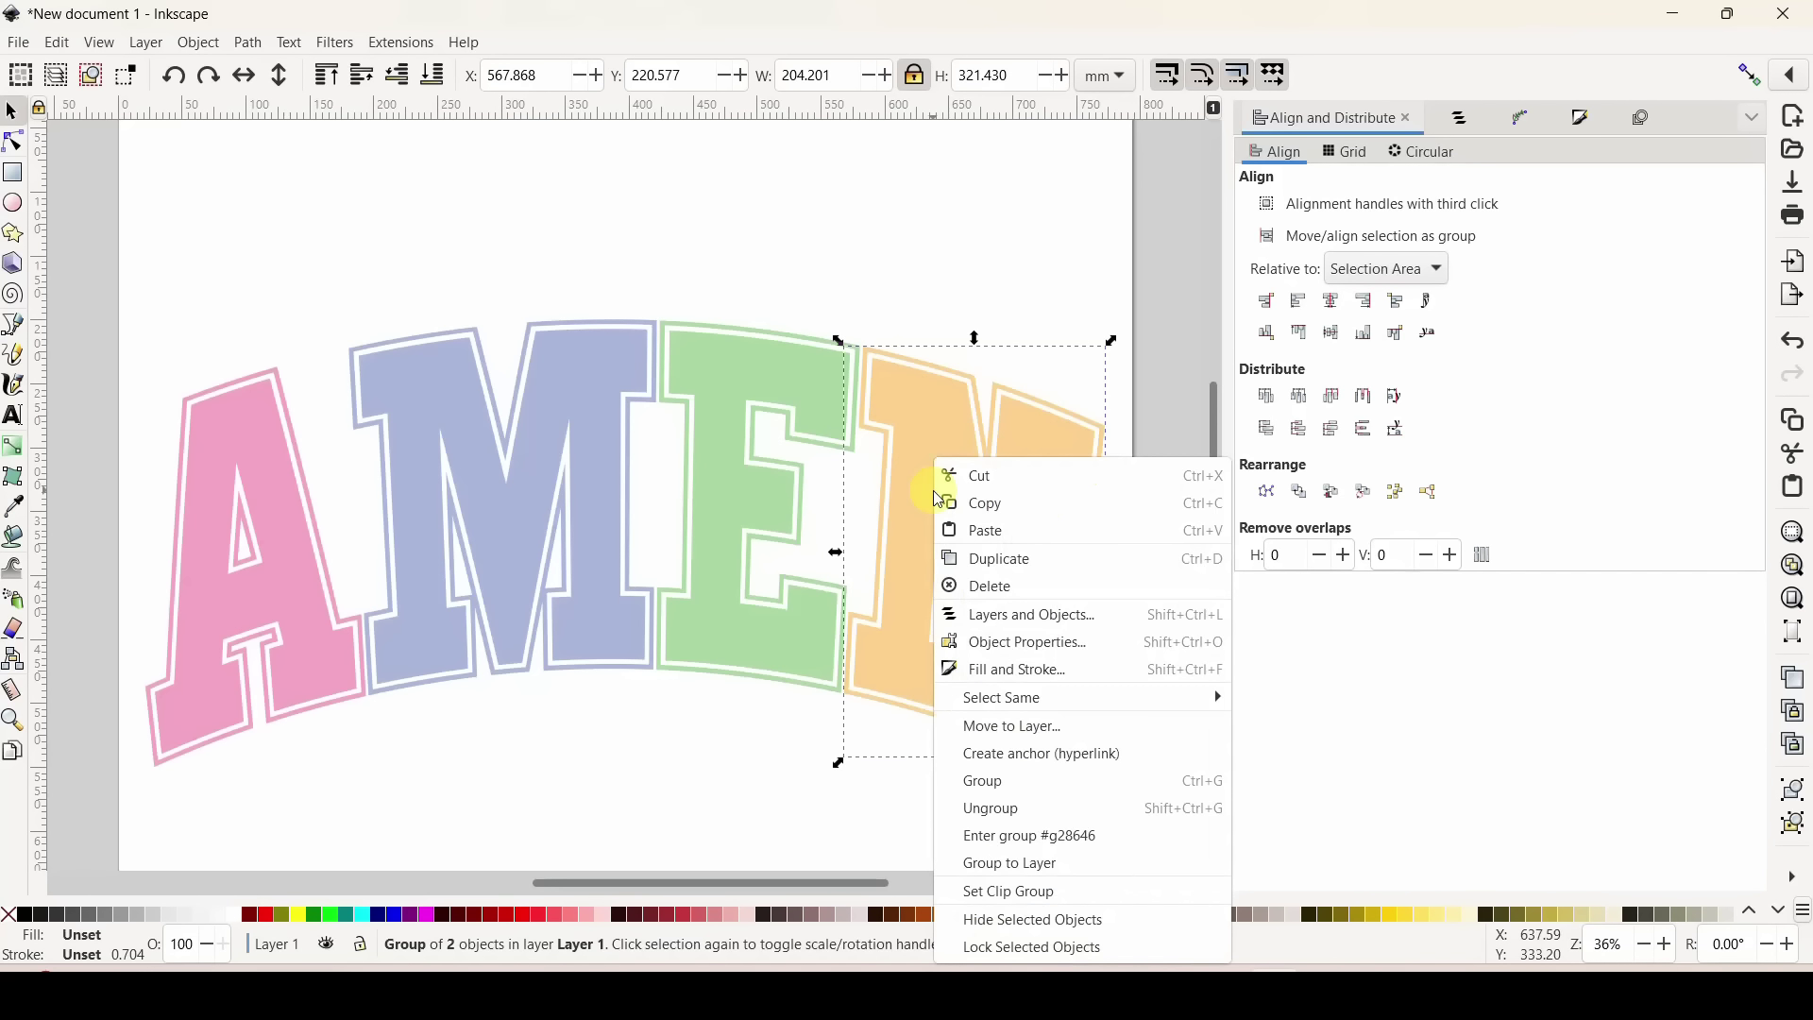
pyautogui.click(999, 811)
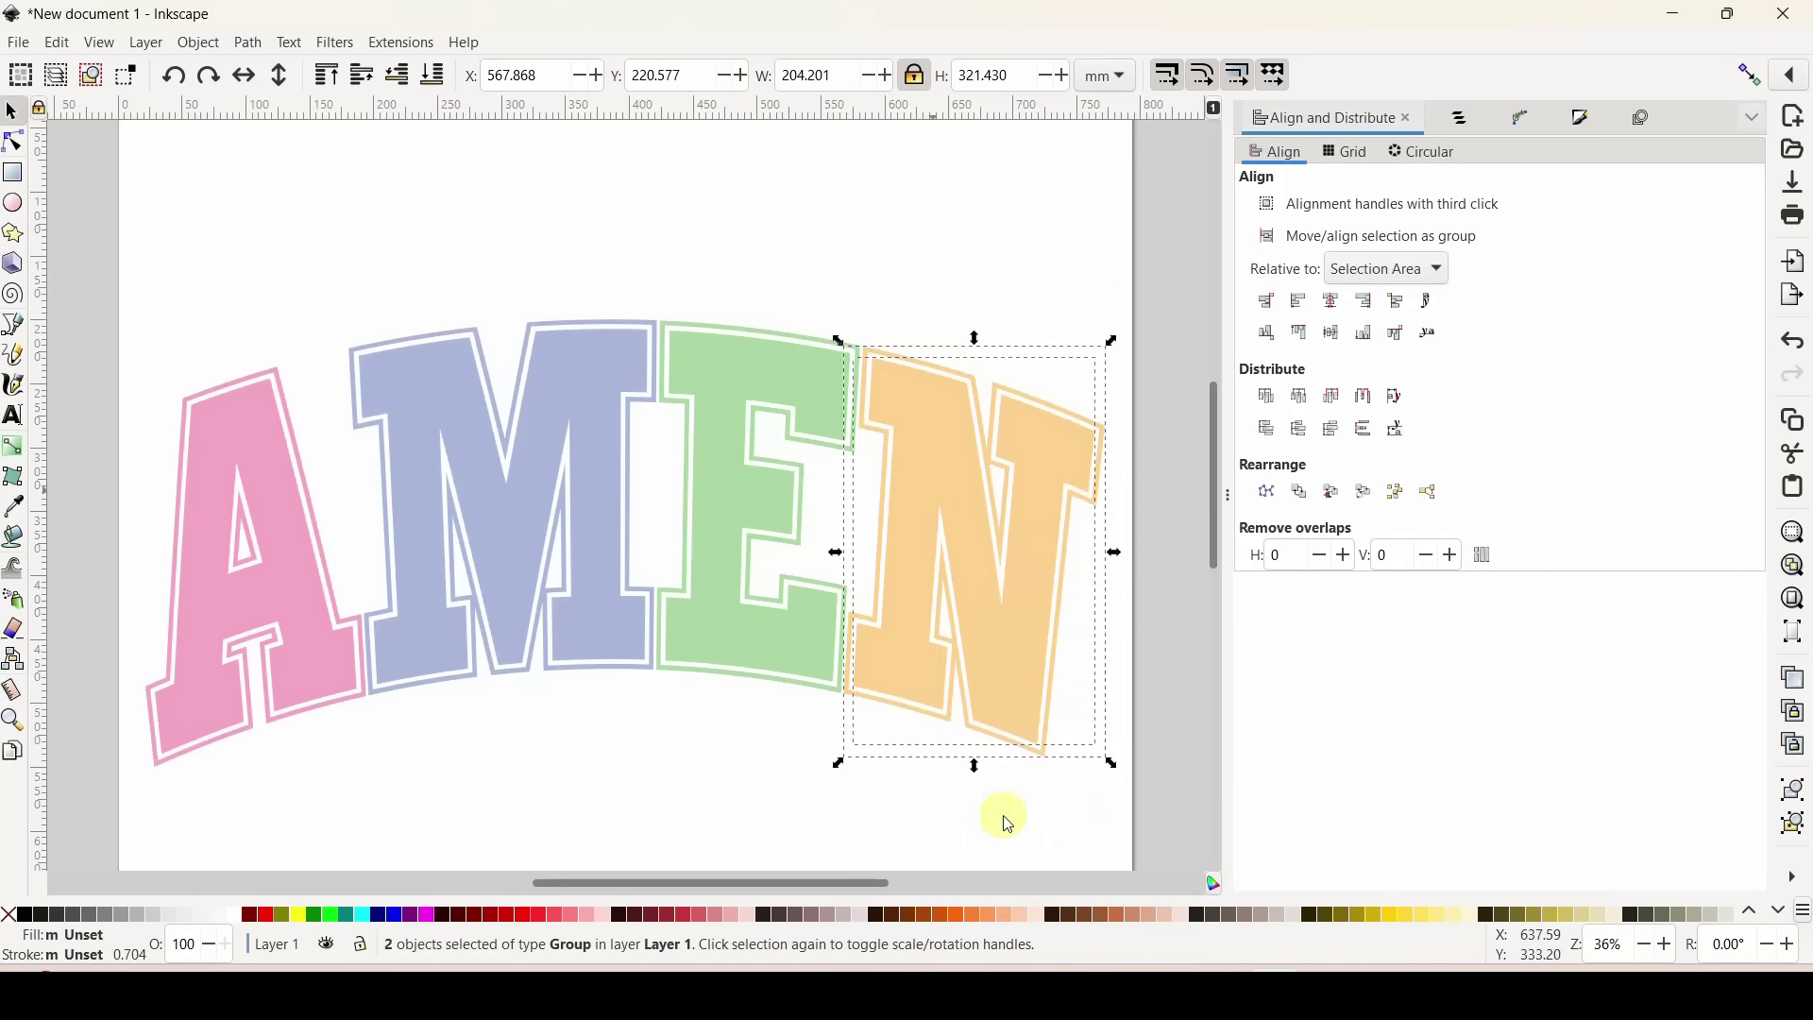
pyautogui.rightClick(749, 548)
pyautogui.click(807, 383)
pyautogui.rightClick(586, 439)
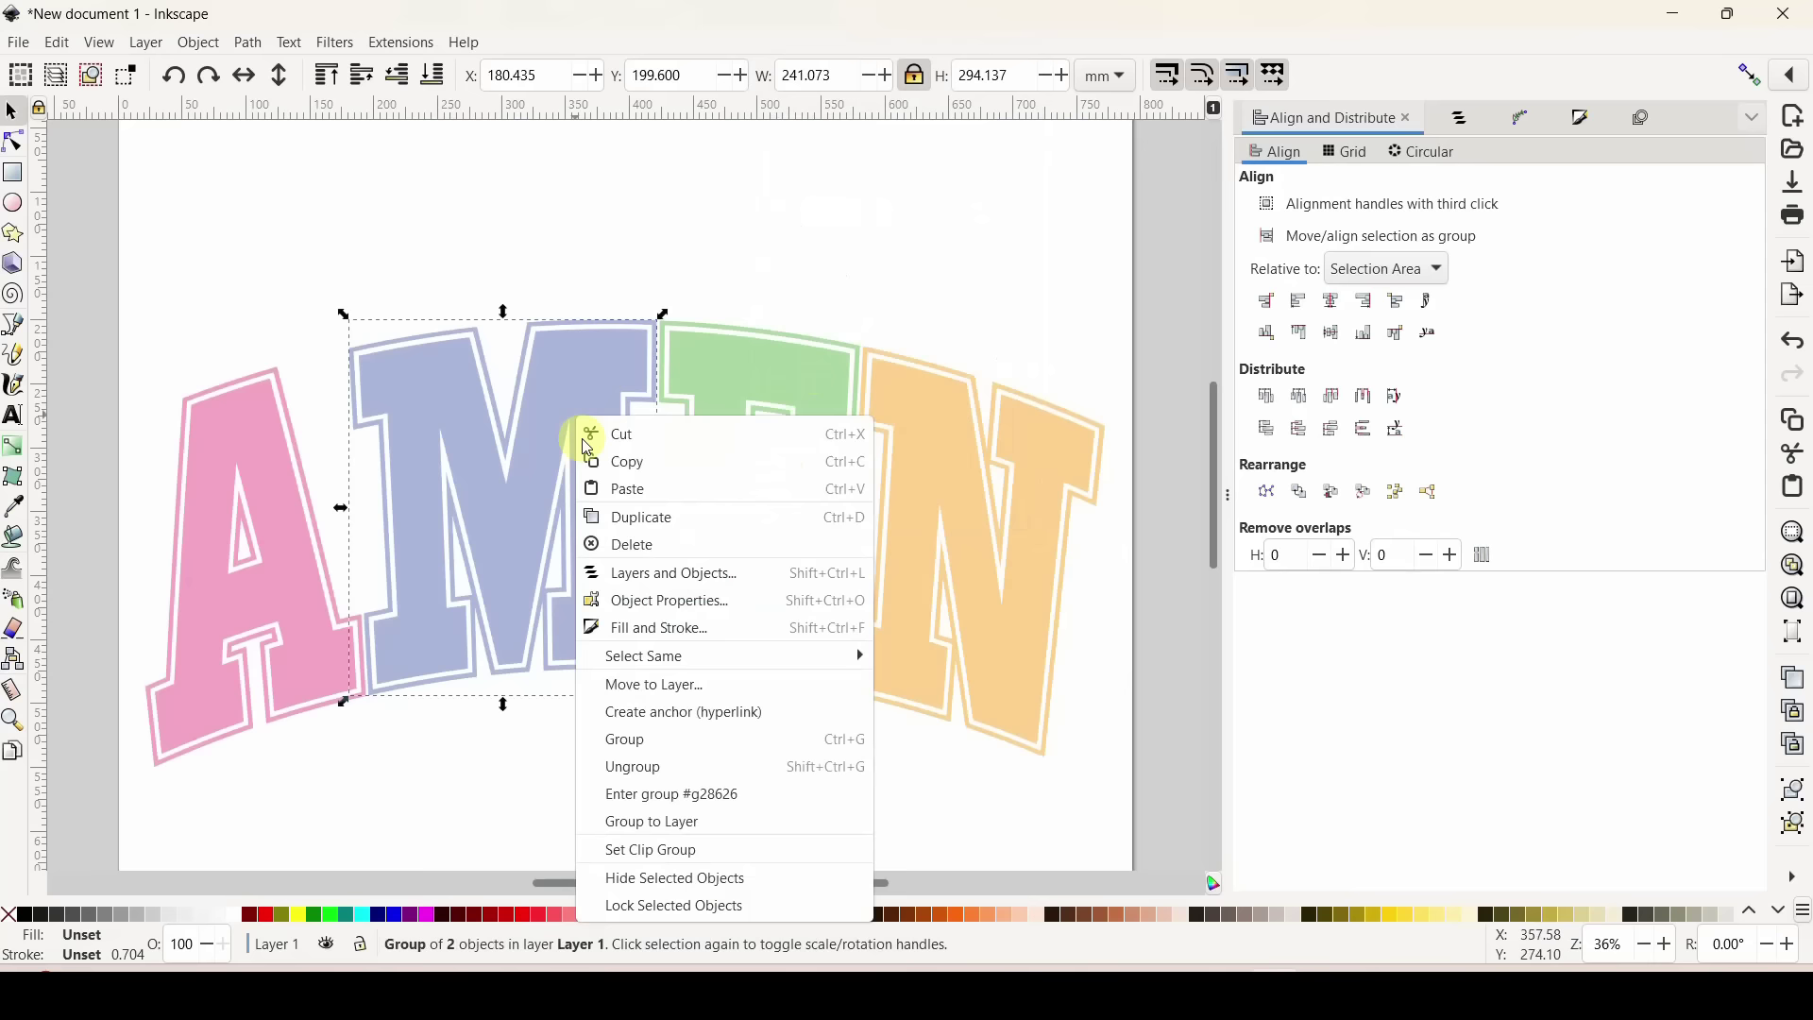
pyautogui.click(652, 768)
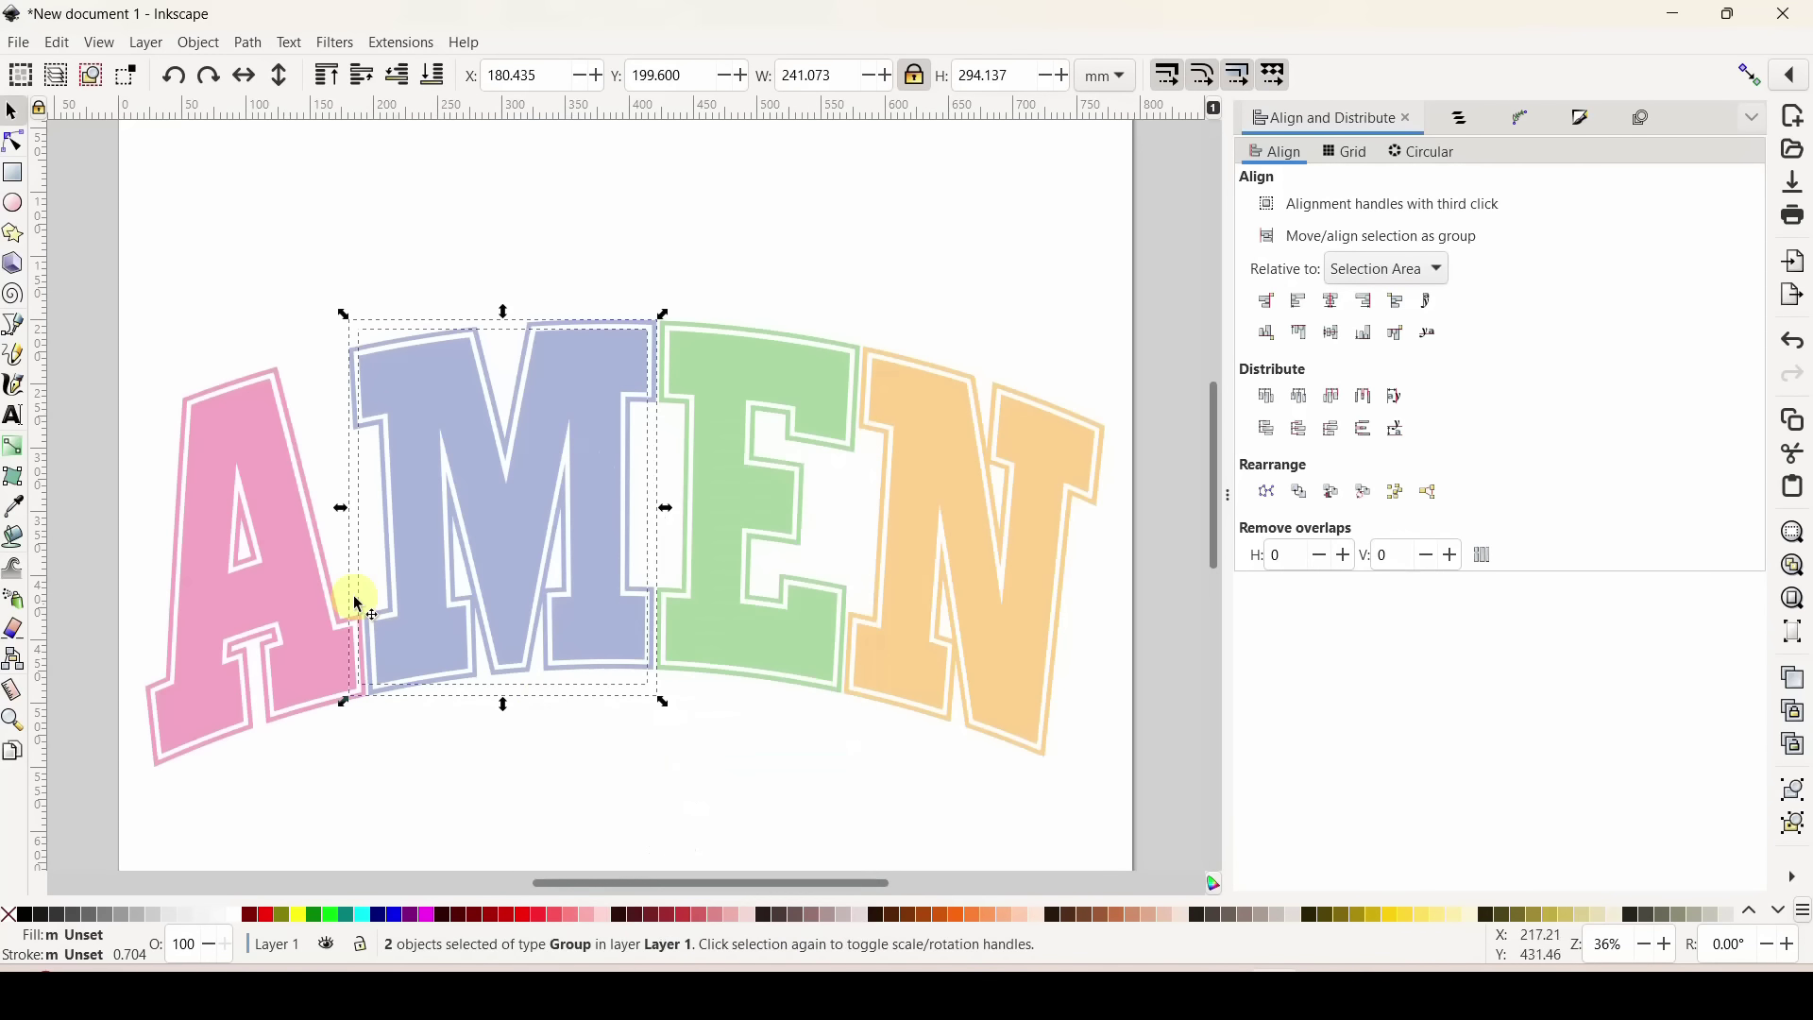
pyautogui.rightClick(292, 558)
pyautogui.click(344, 405)
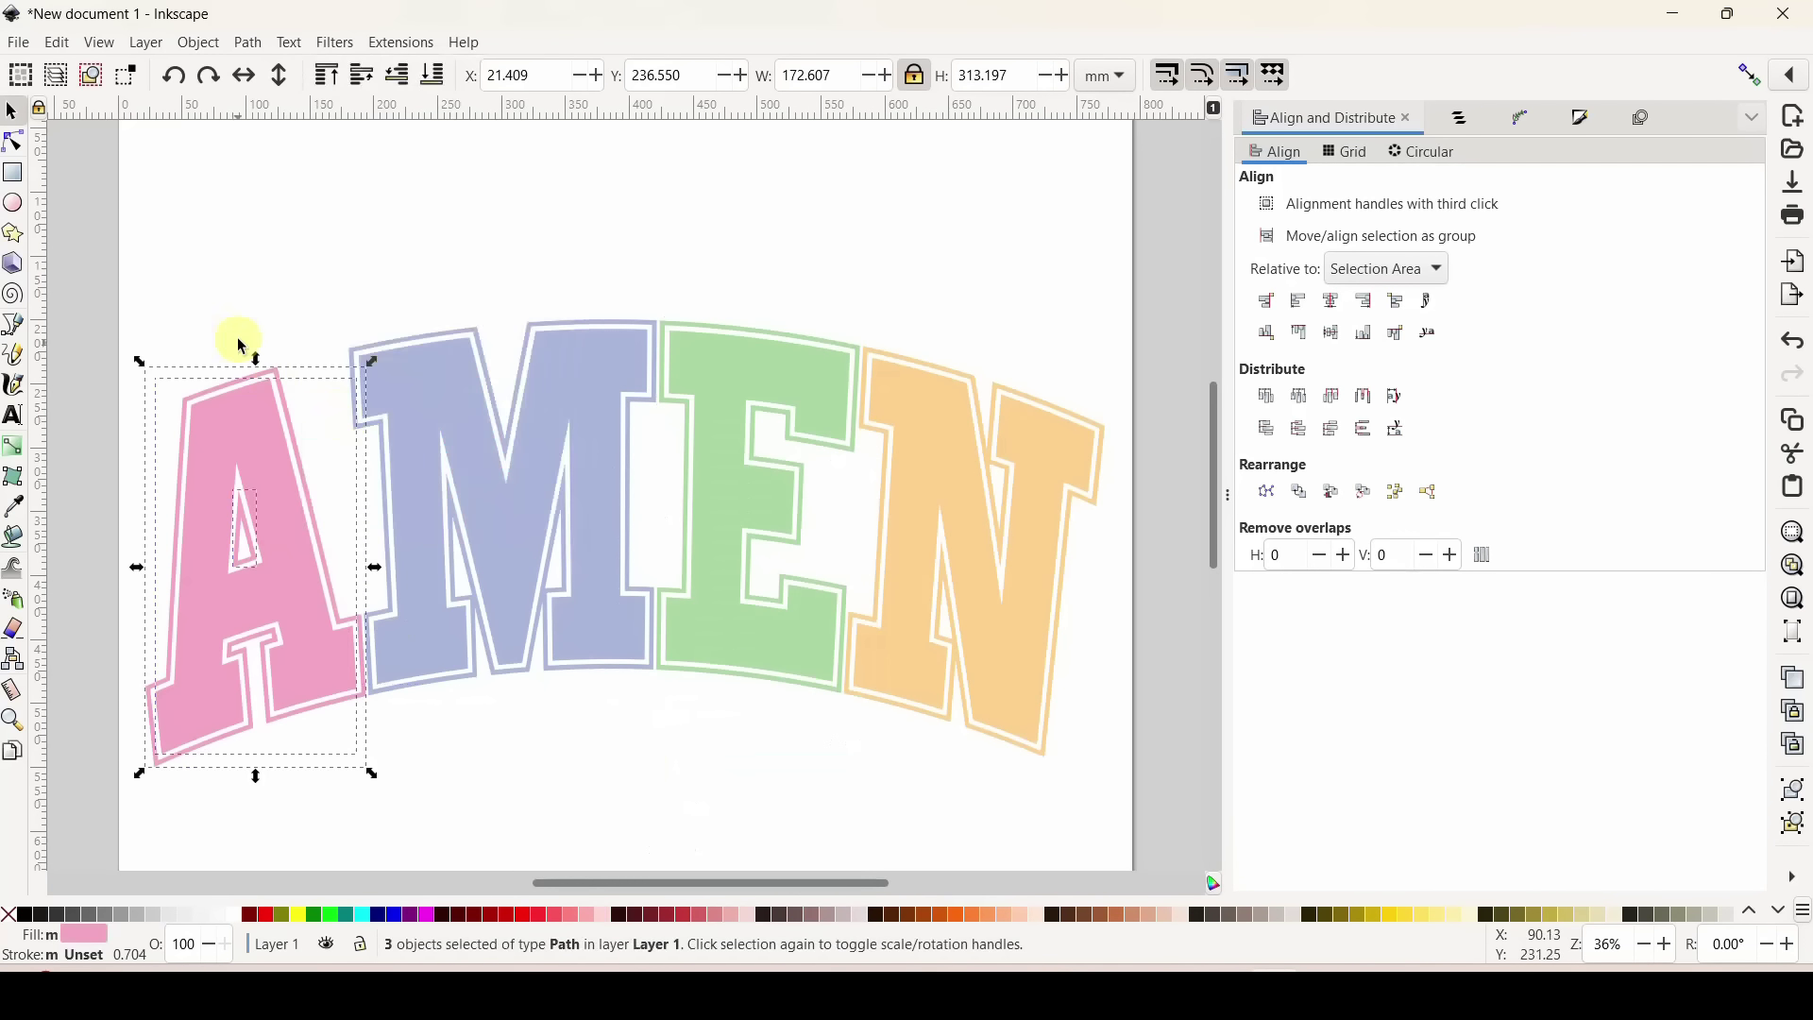
# Examine the A's separate fill and outline paths, and the nodes of each AMEN letter's inner fill.
pyautogui.click(242, 339)
pyautogui.click(253, 451)
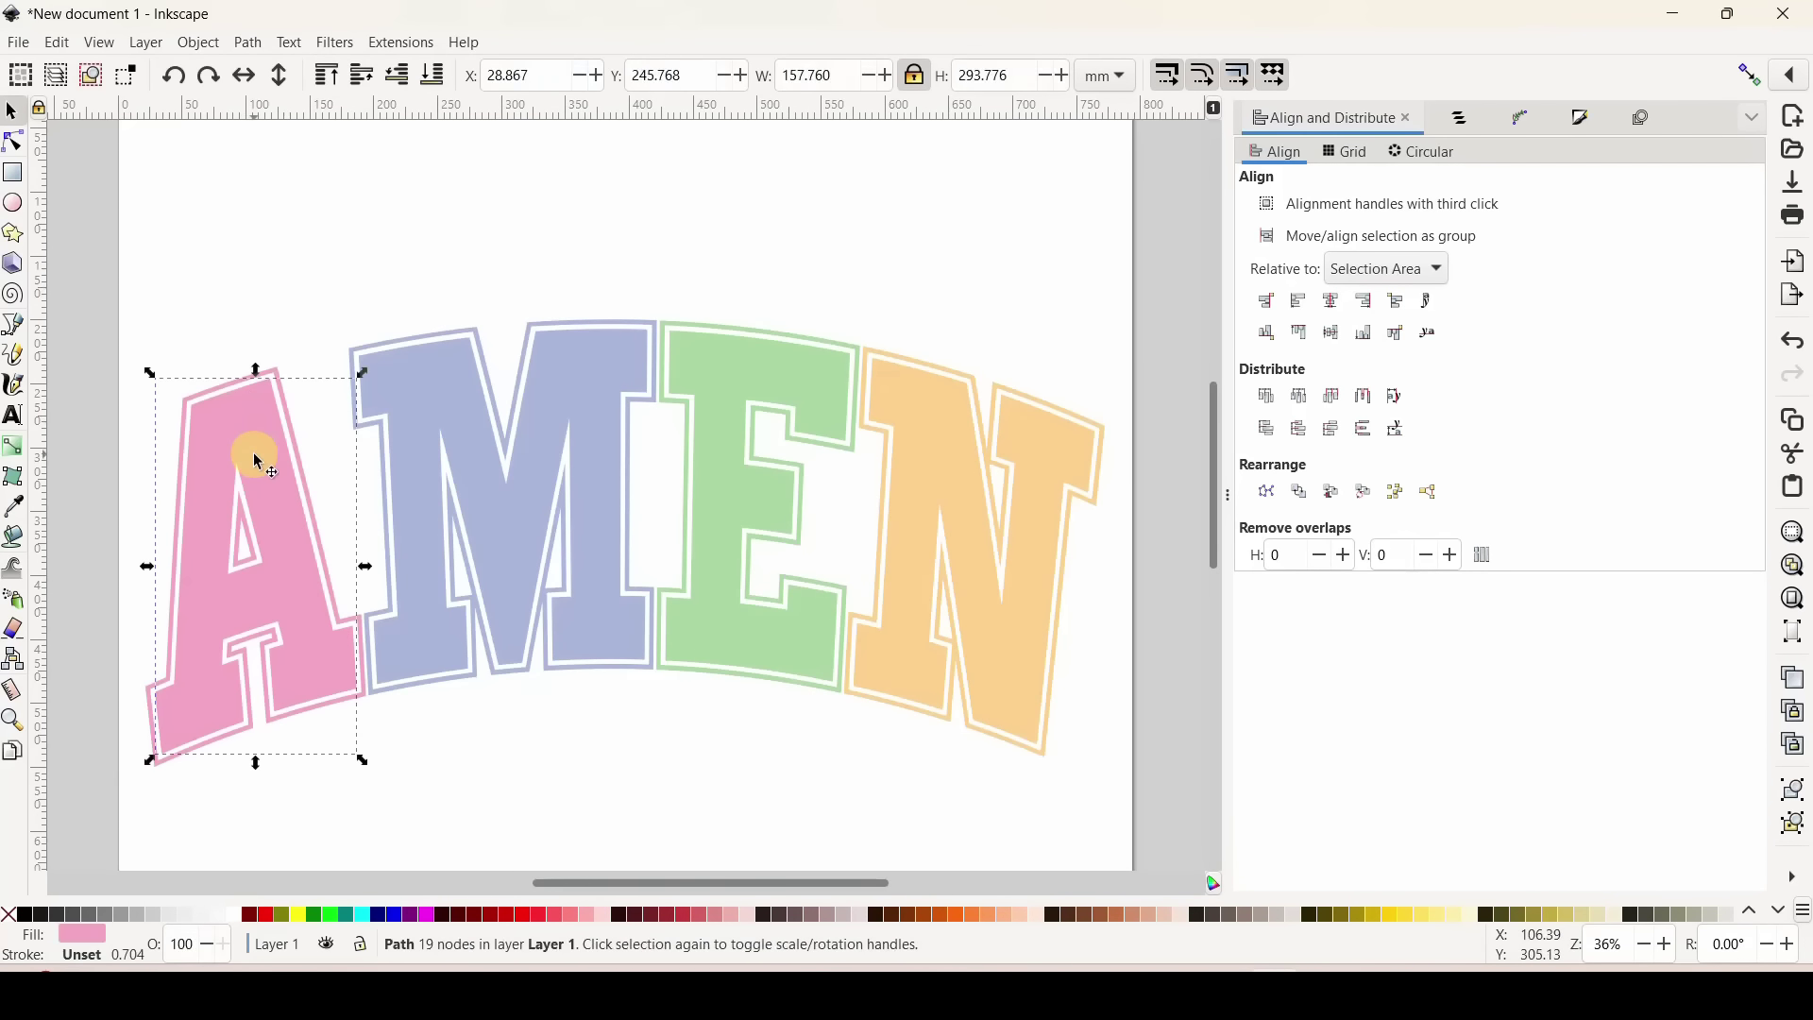
pyautogui.click(278, 372)
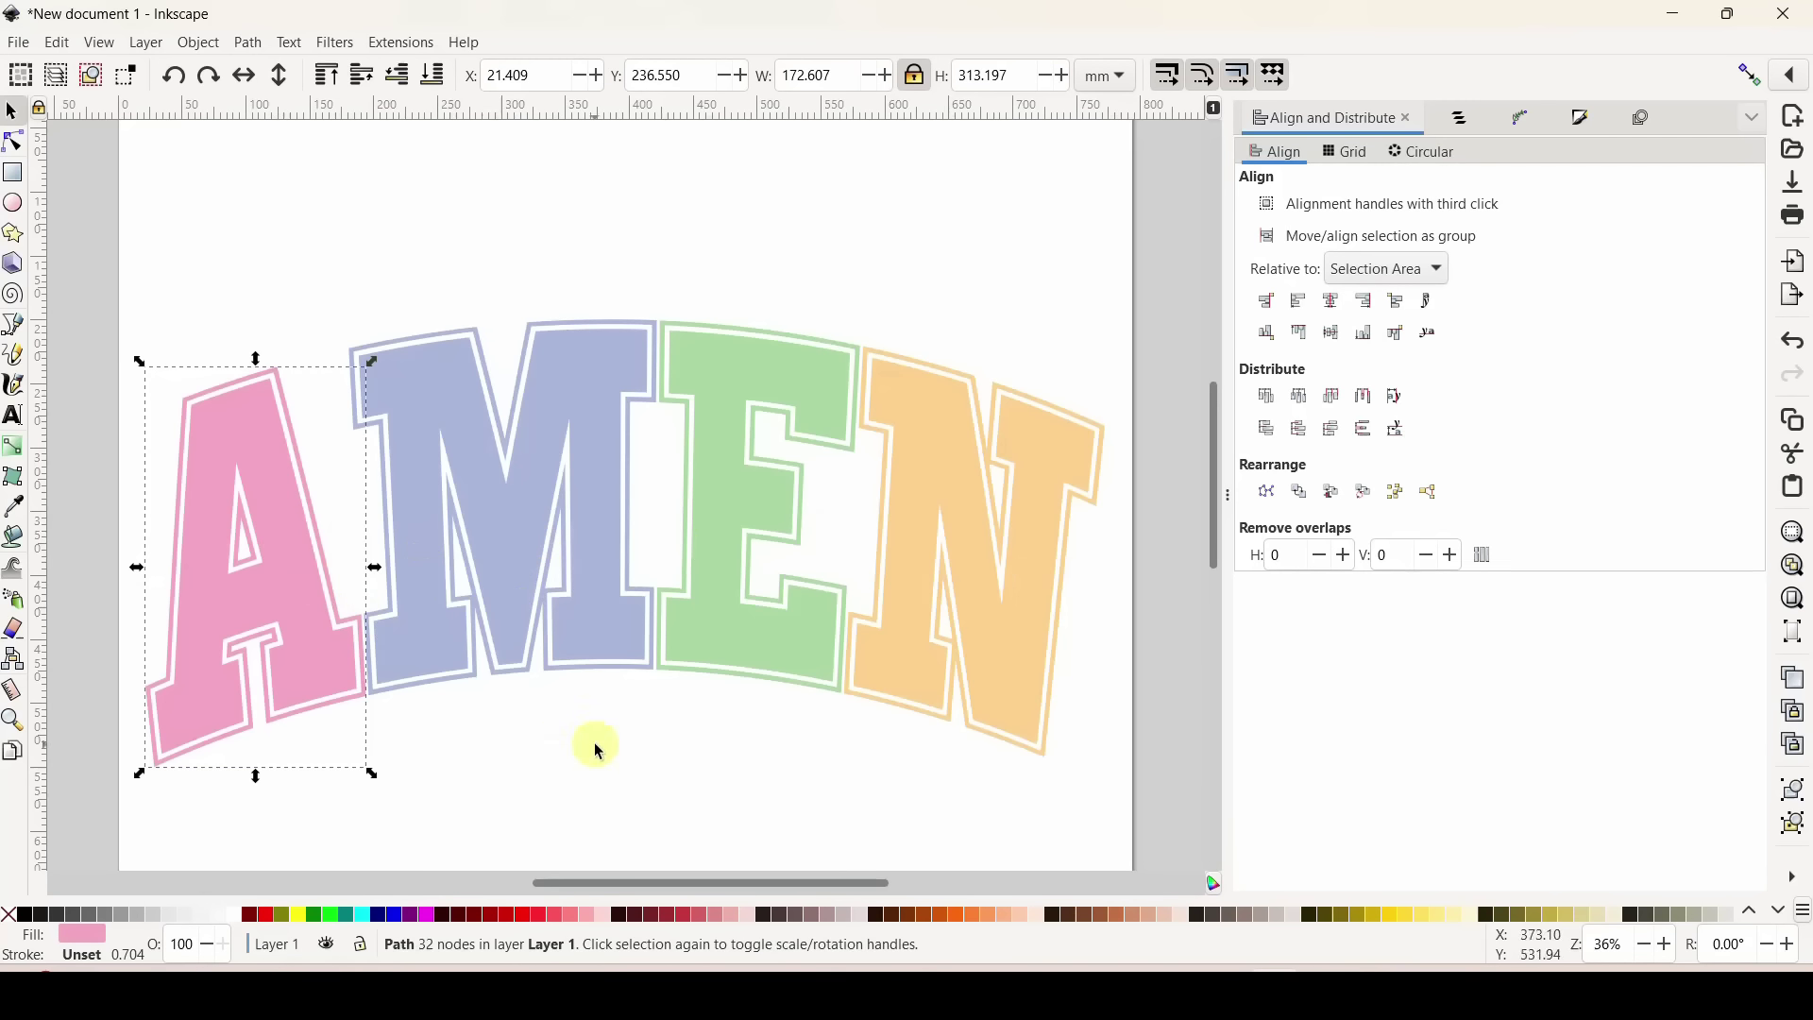
pyautogui.click(482, 812)
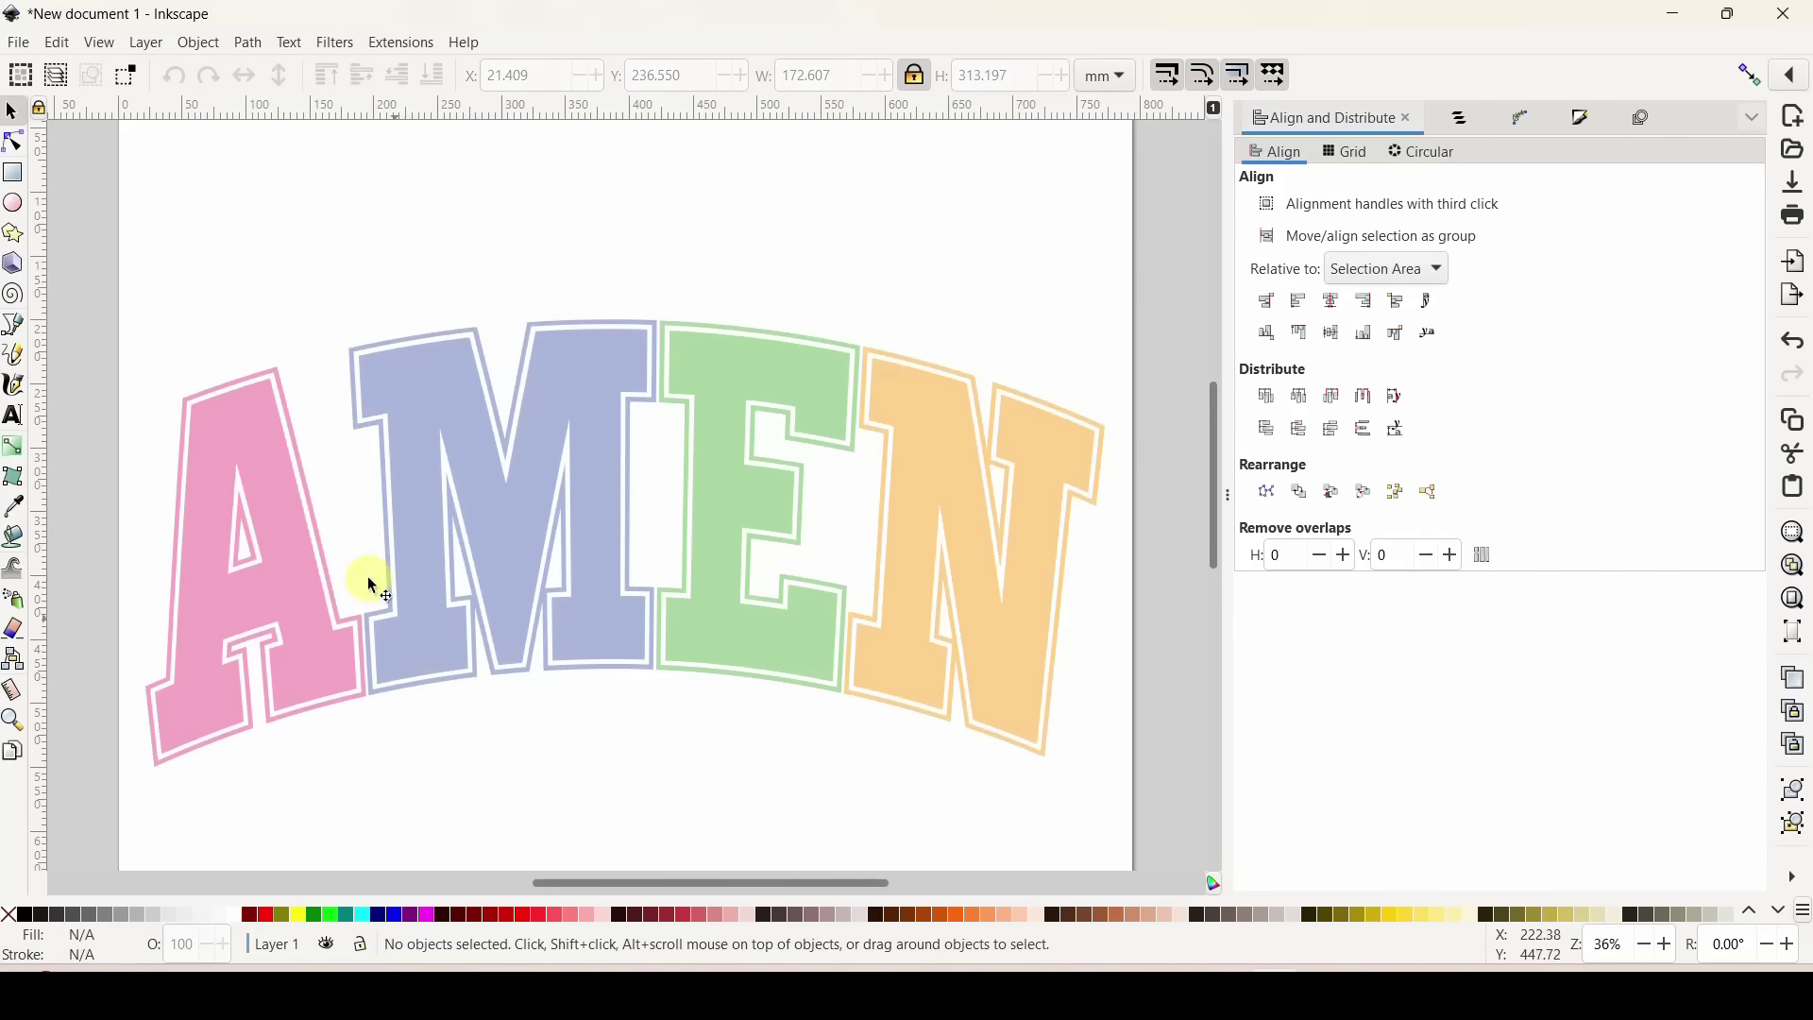
pyautogui.click(20, 151)
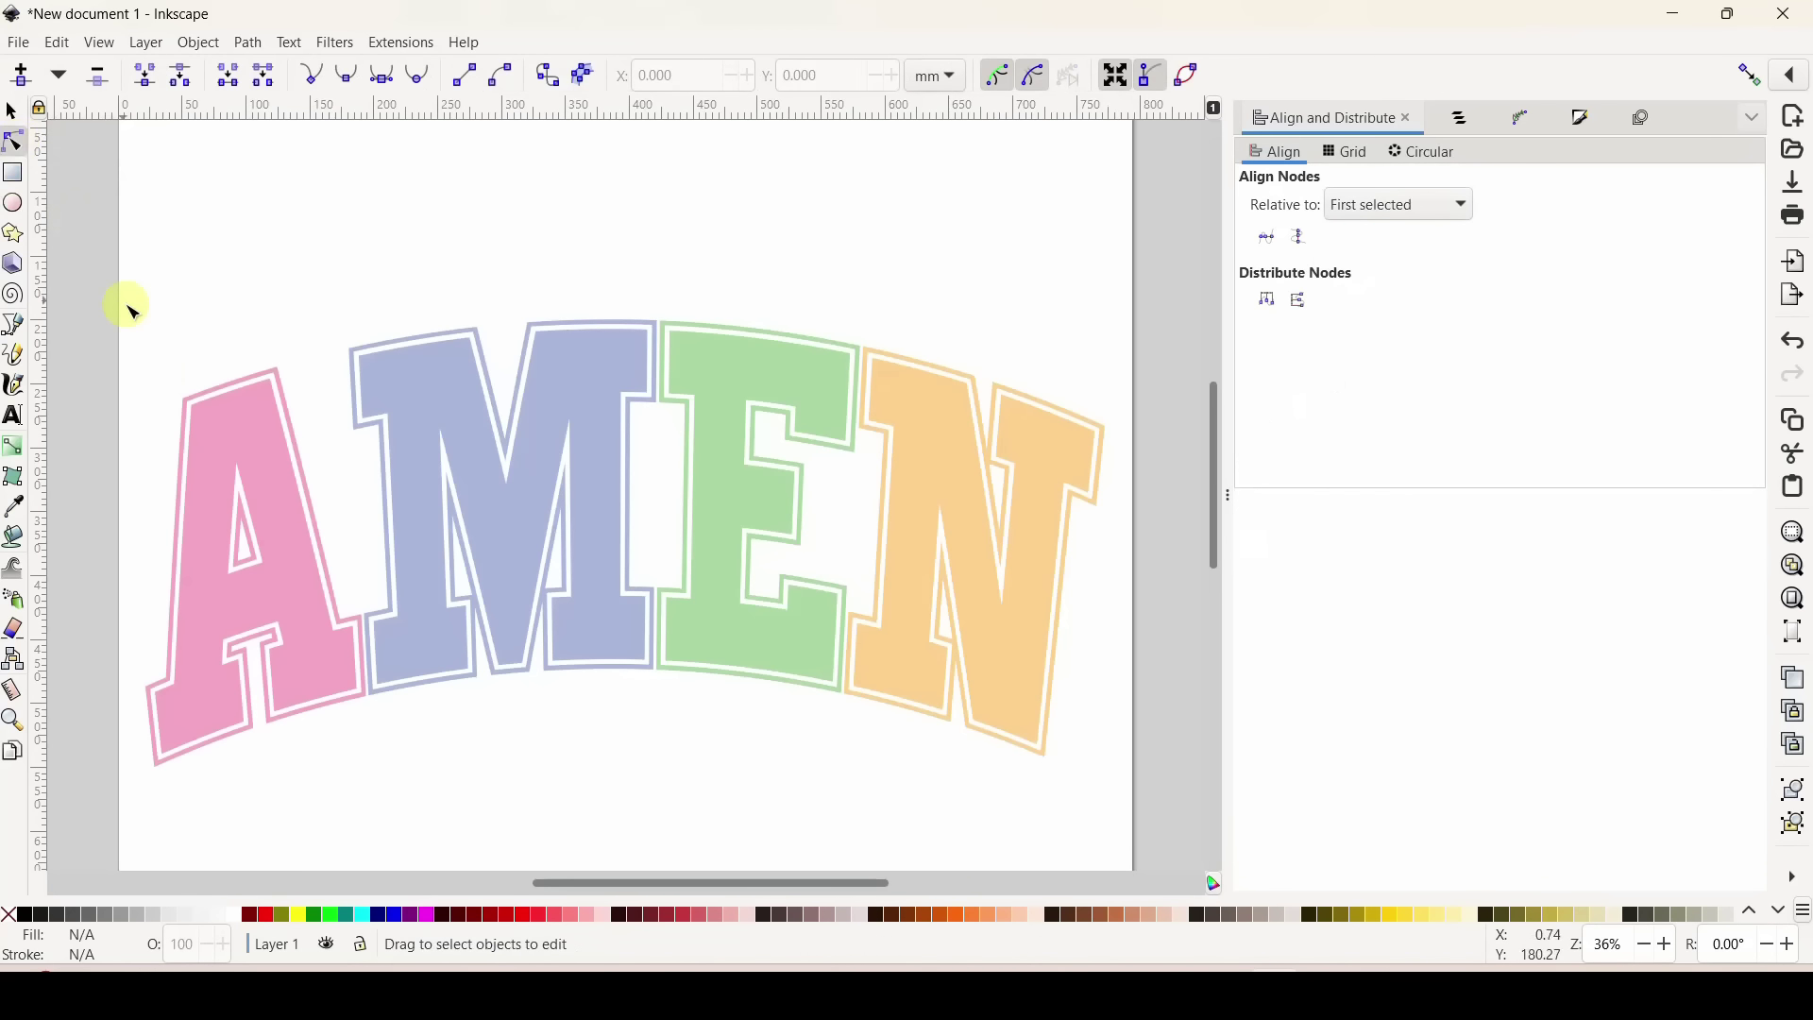
pyautogui.click(242, 443)
pyautogui.click(422, 385)
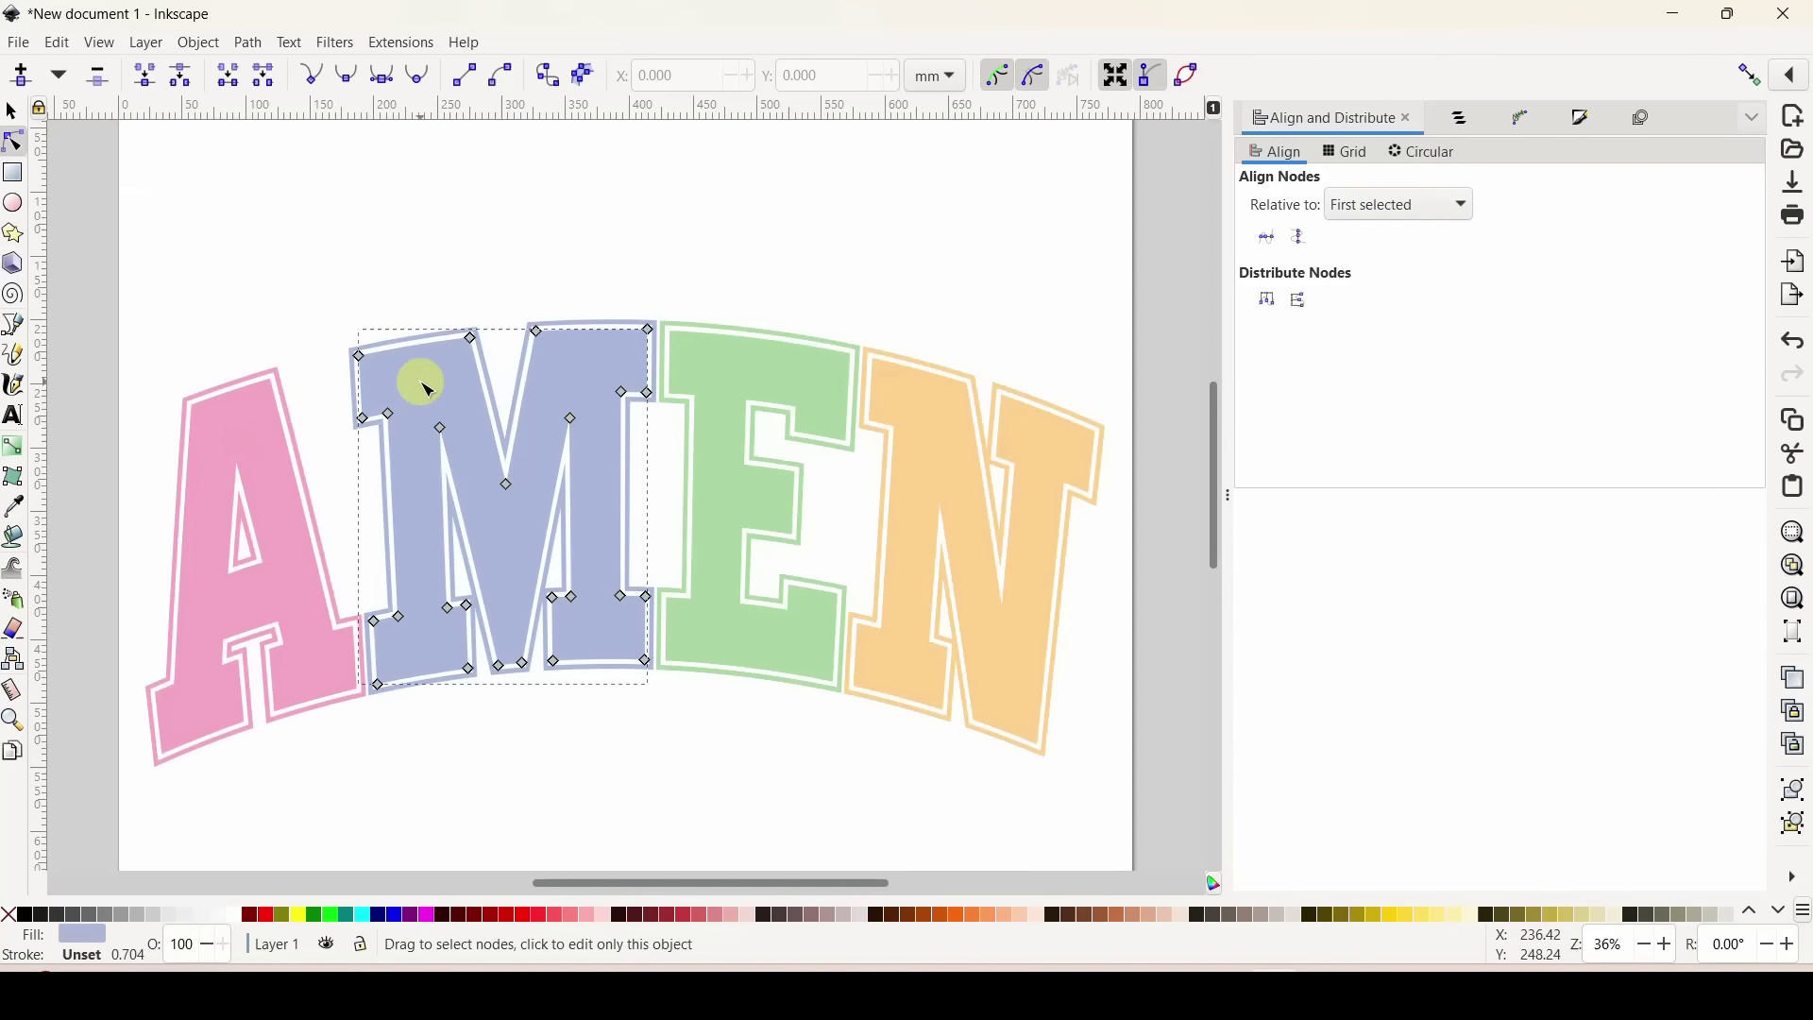
pyautogui.click(755, 382)
pyautogui.click(939, 416)
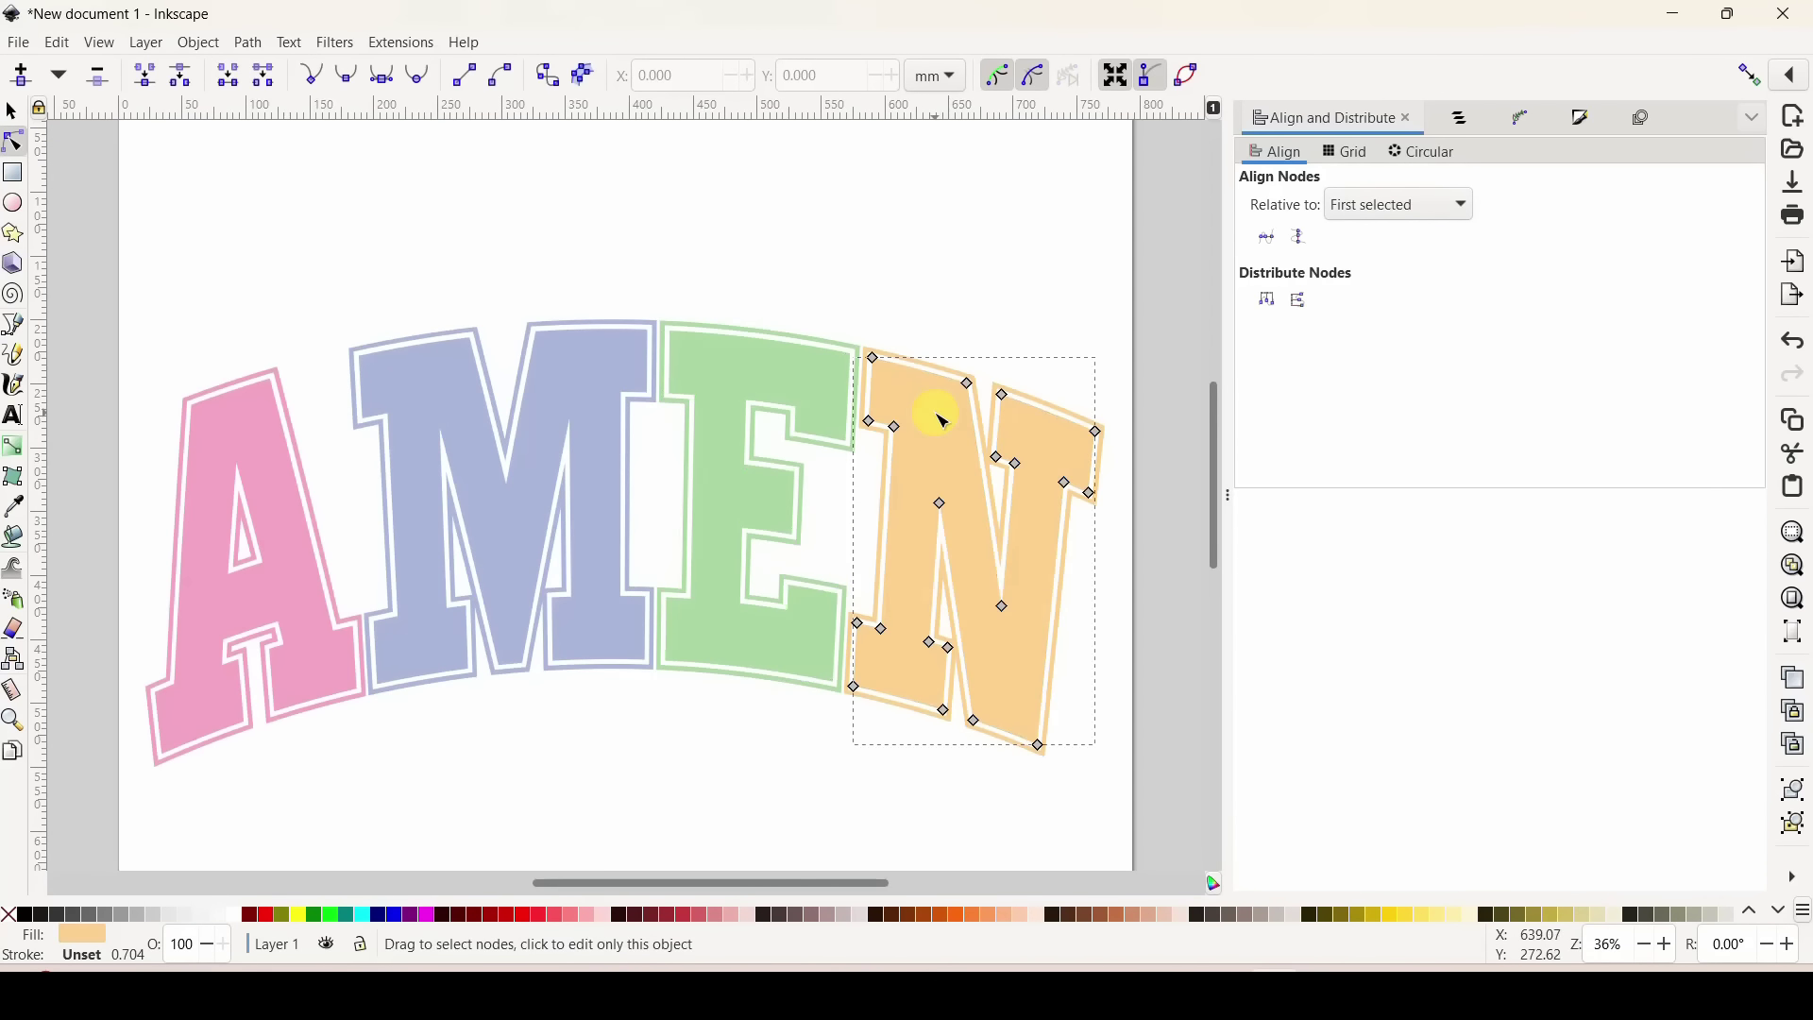
pyautogui.click(798, 387)
pyautogui.click(612, 358)
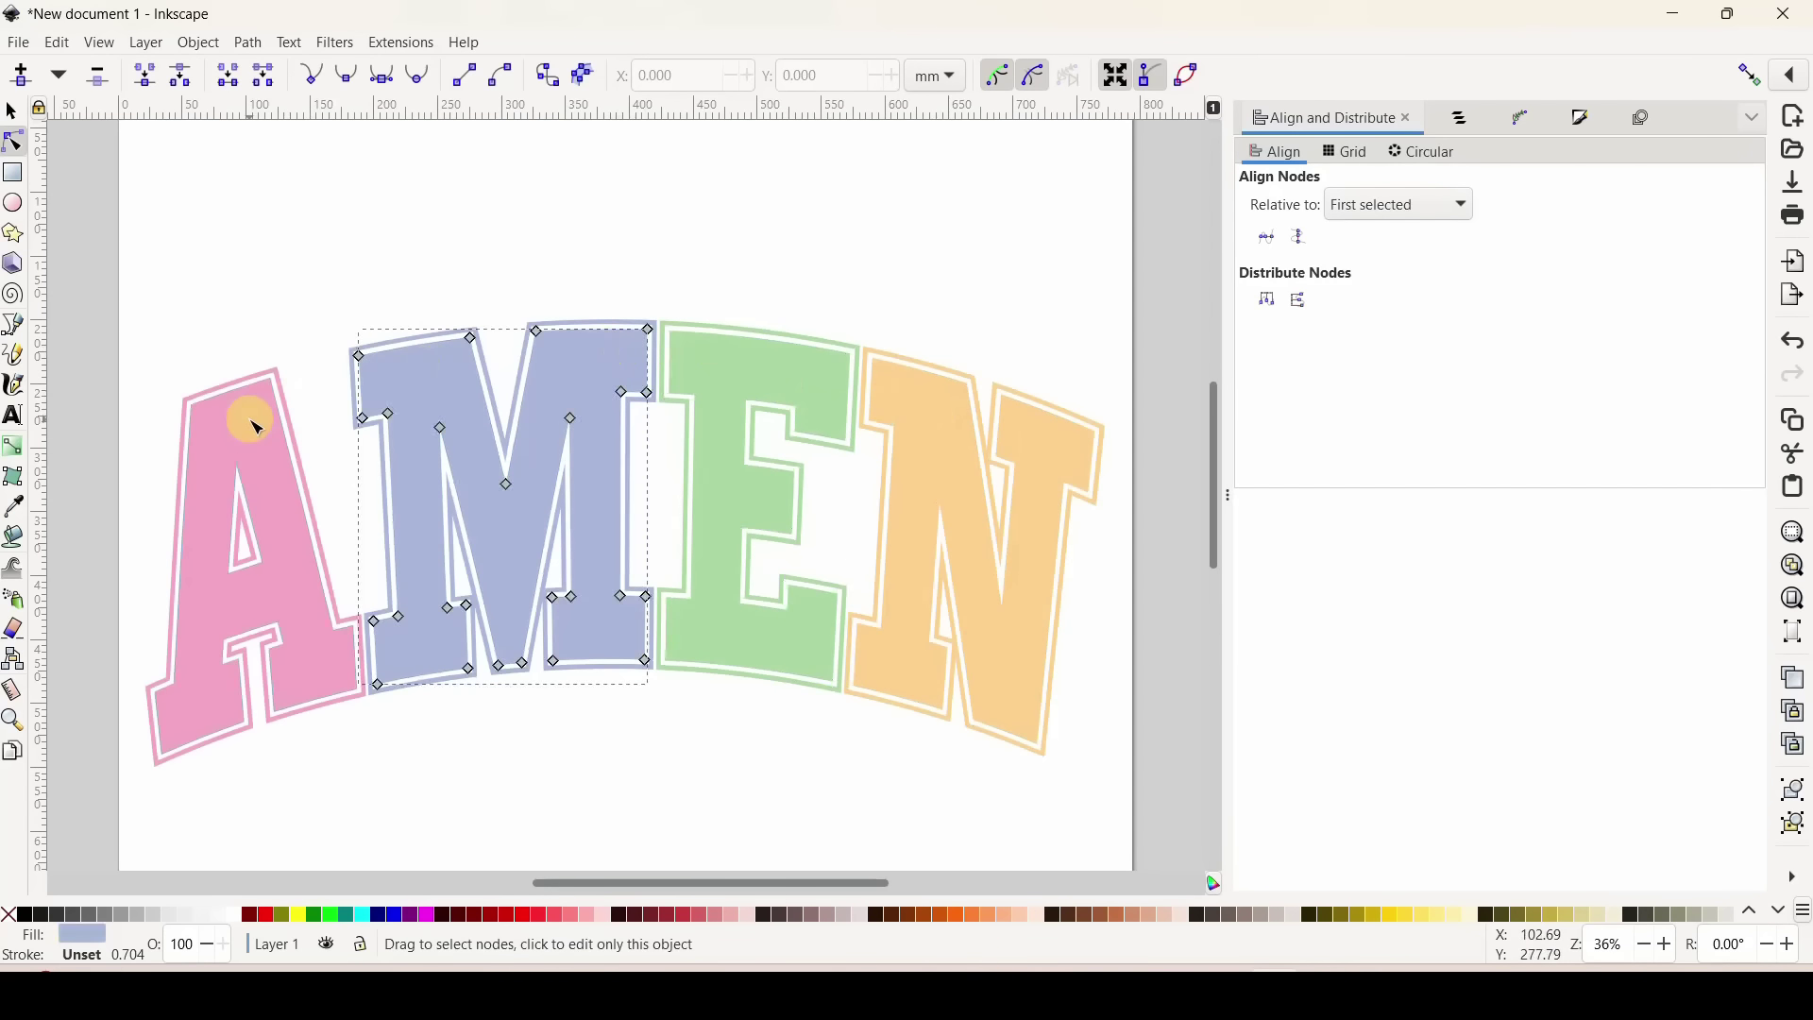
pyautogui.click(254, 422)
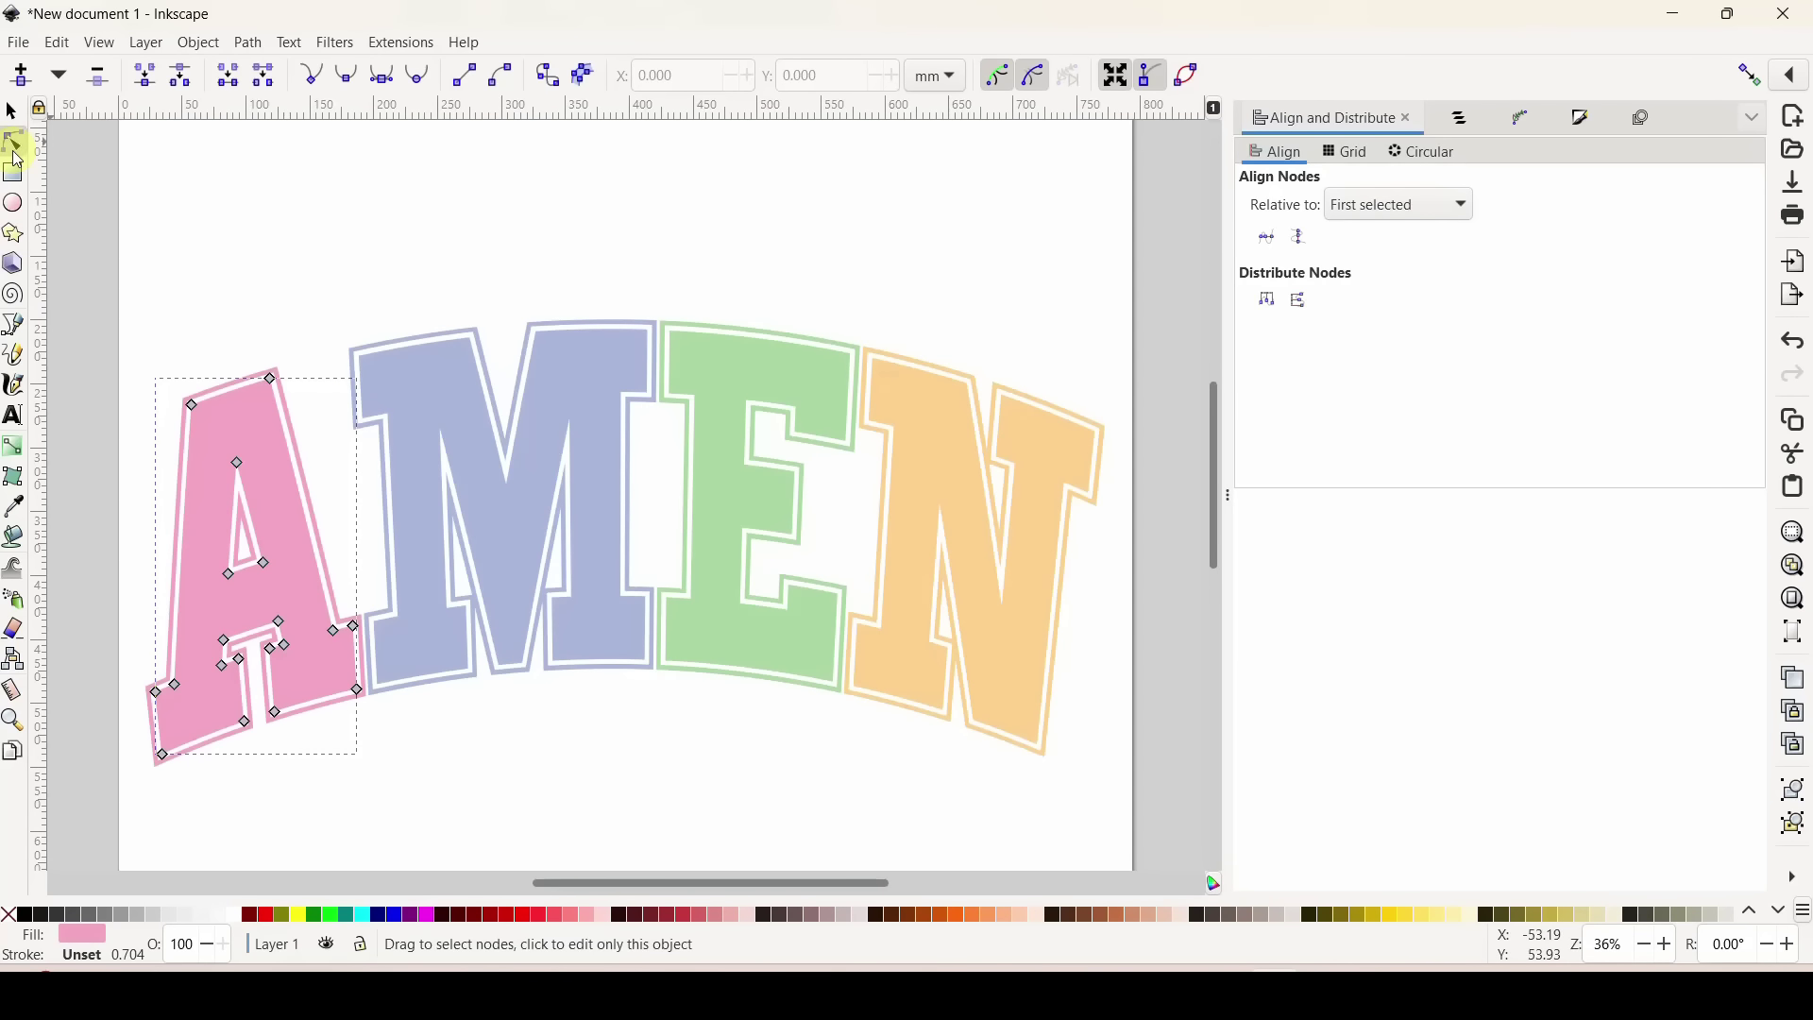
# Union the inner fills of all four AMEN letters into one path and move it below the outline lettering.
pyautogui.click(260, 430)
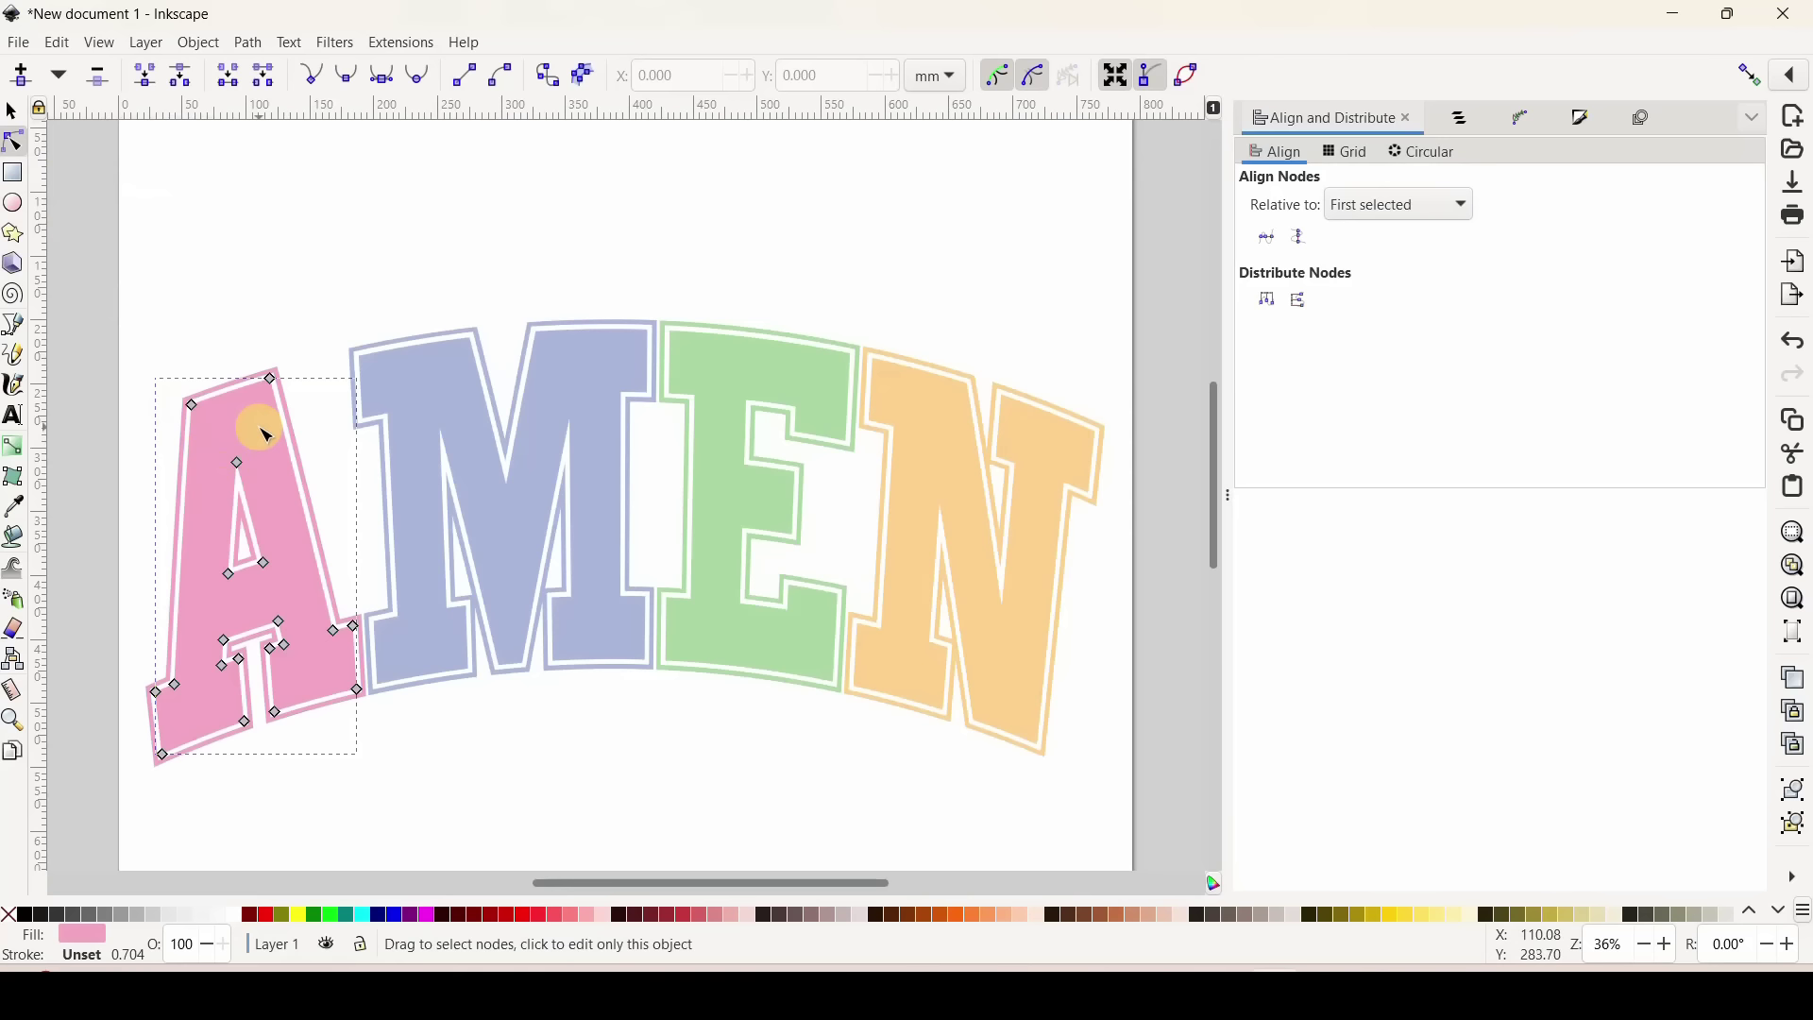
pyautogui.keyDown('shift'); pyautogui.click(448, 390); pyautogui.keyUp('shift')
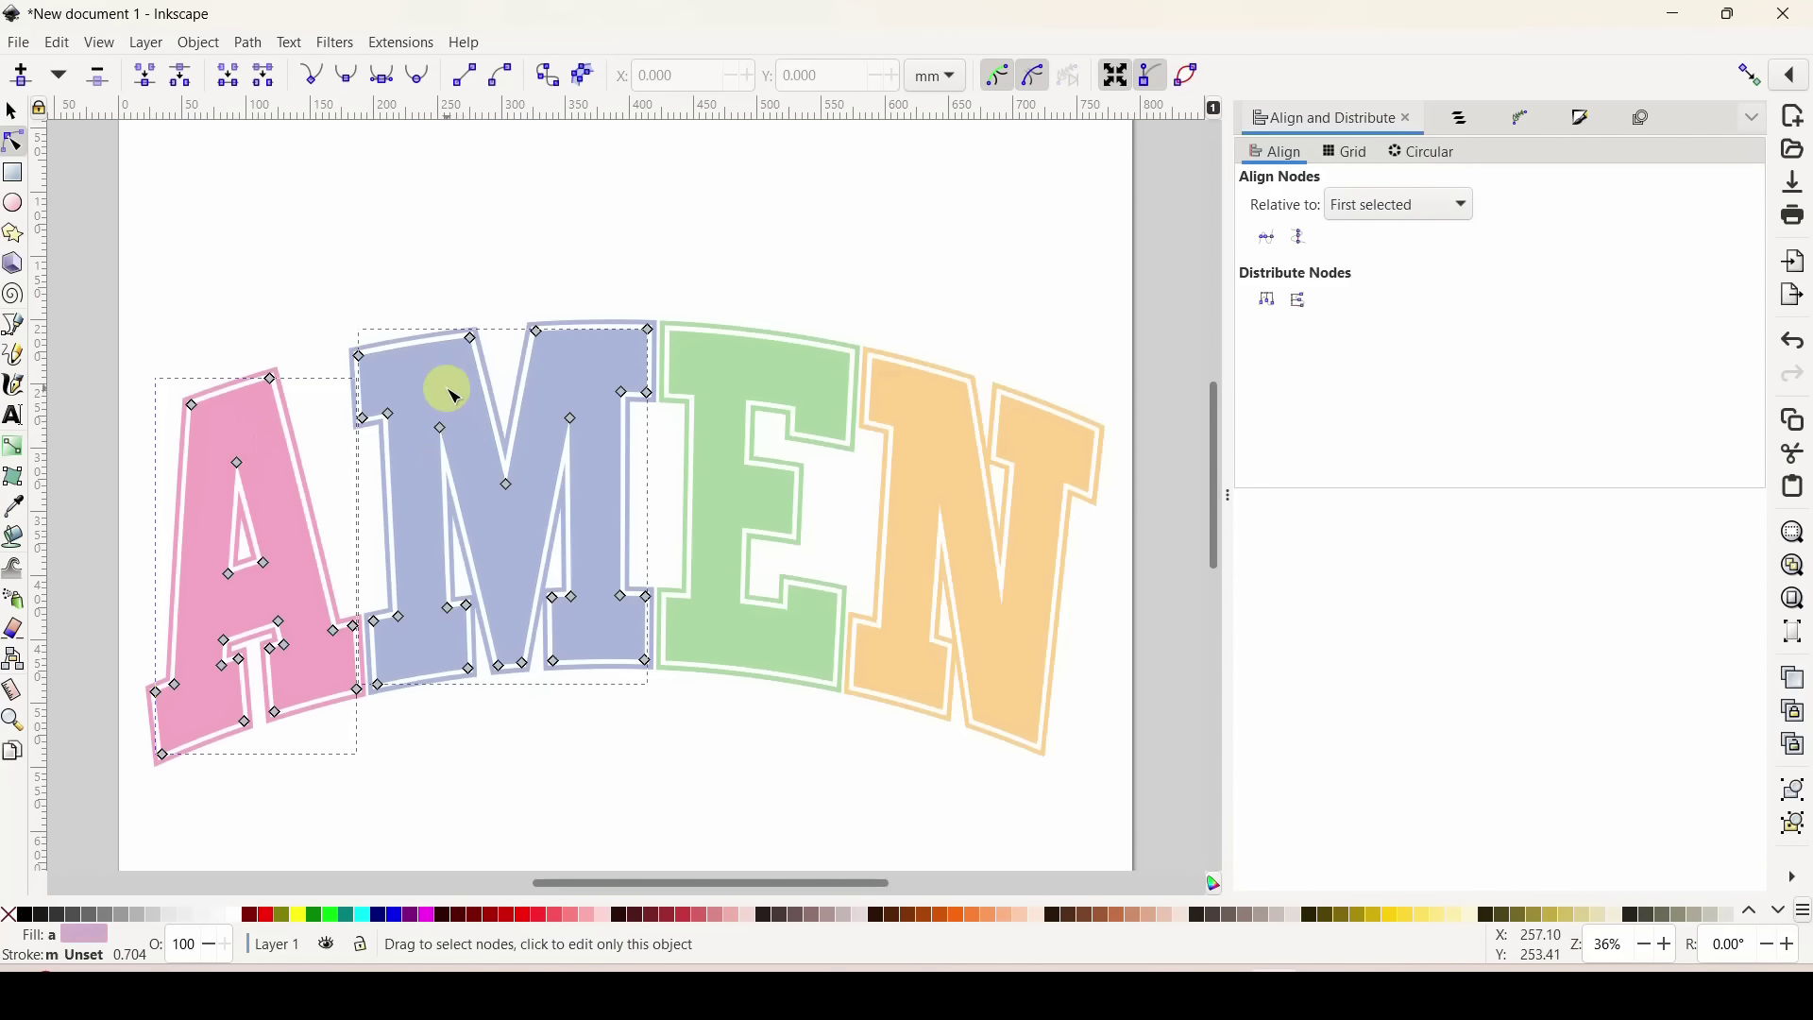
pyautogui.keyDown('shift'); pyautogui.click(688, 395); pyautogui.keyUp('shift')
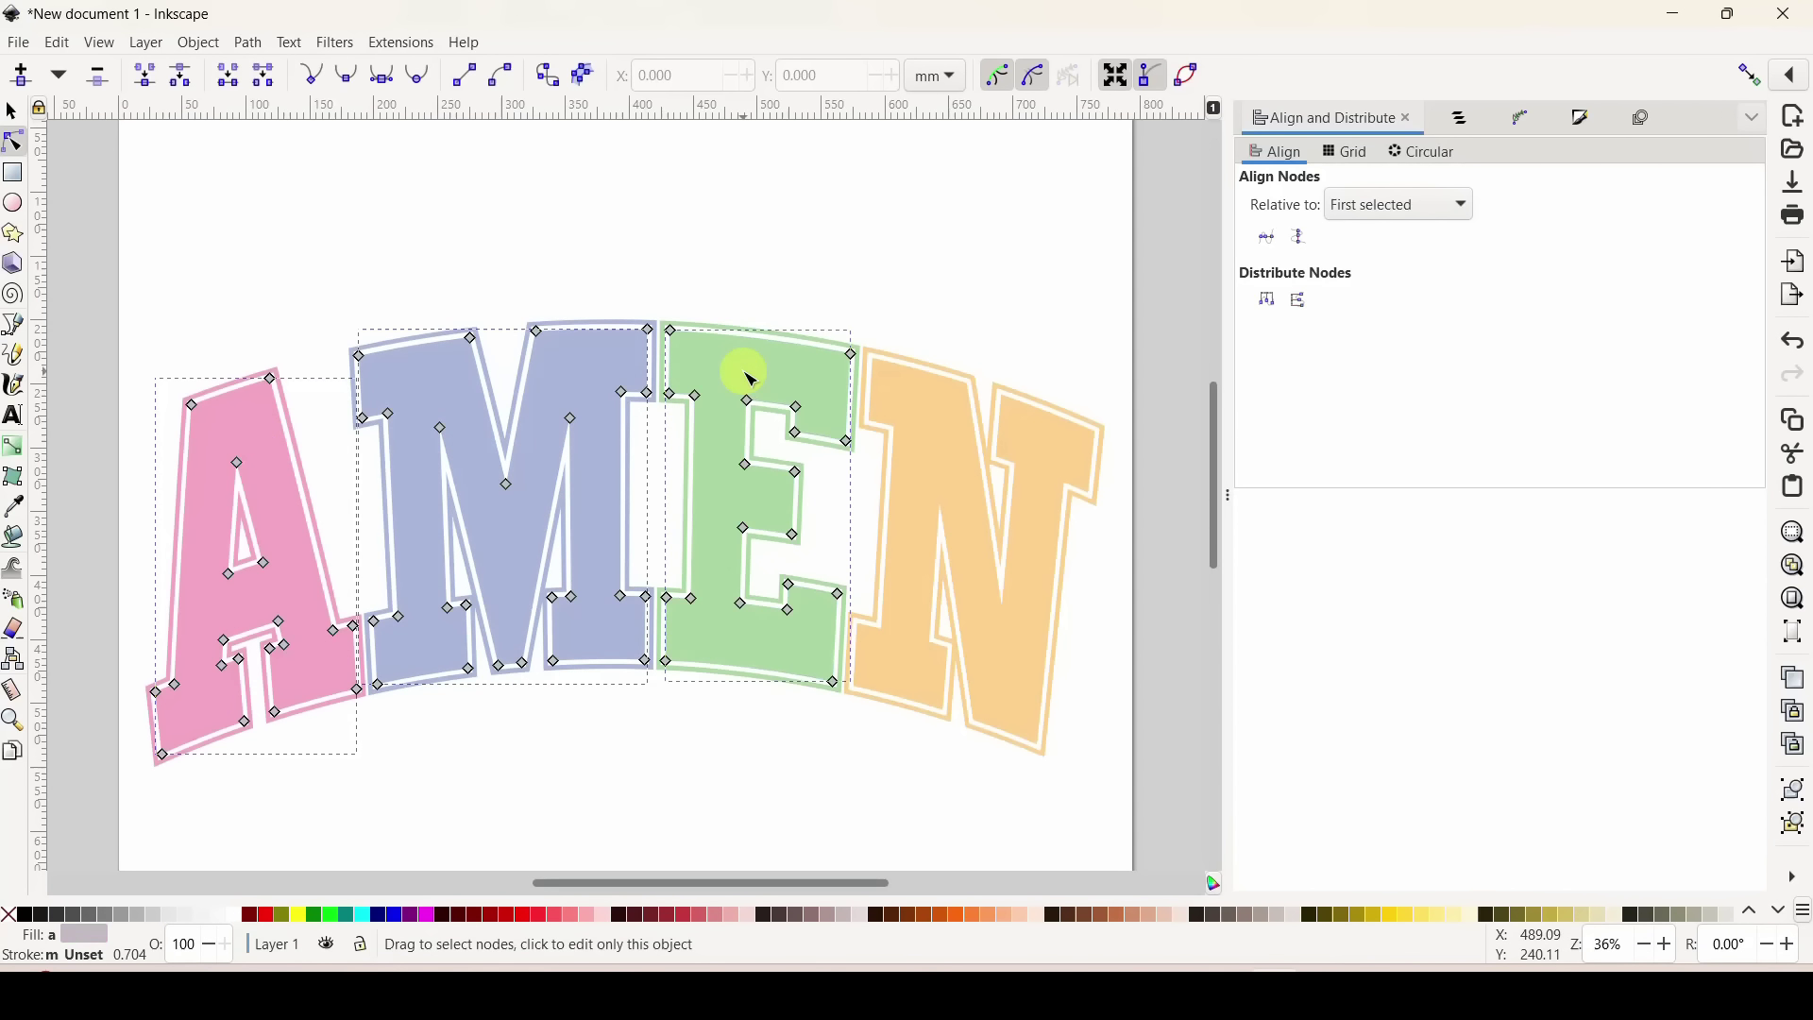
pyautogui.keyDown('shift'); pyautogui.click(893, 406); pyautogui.keyUp('shift')
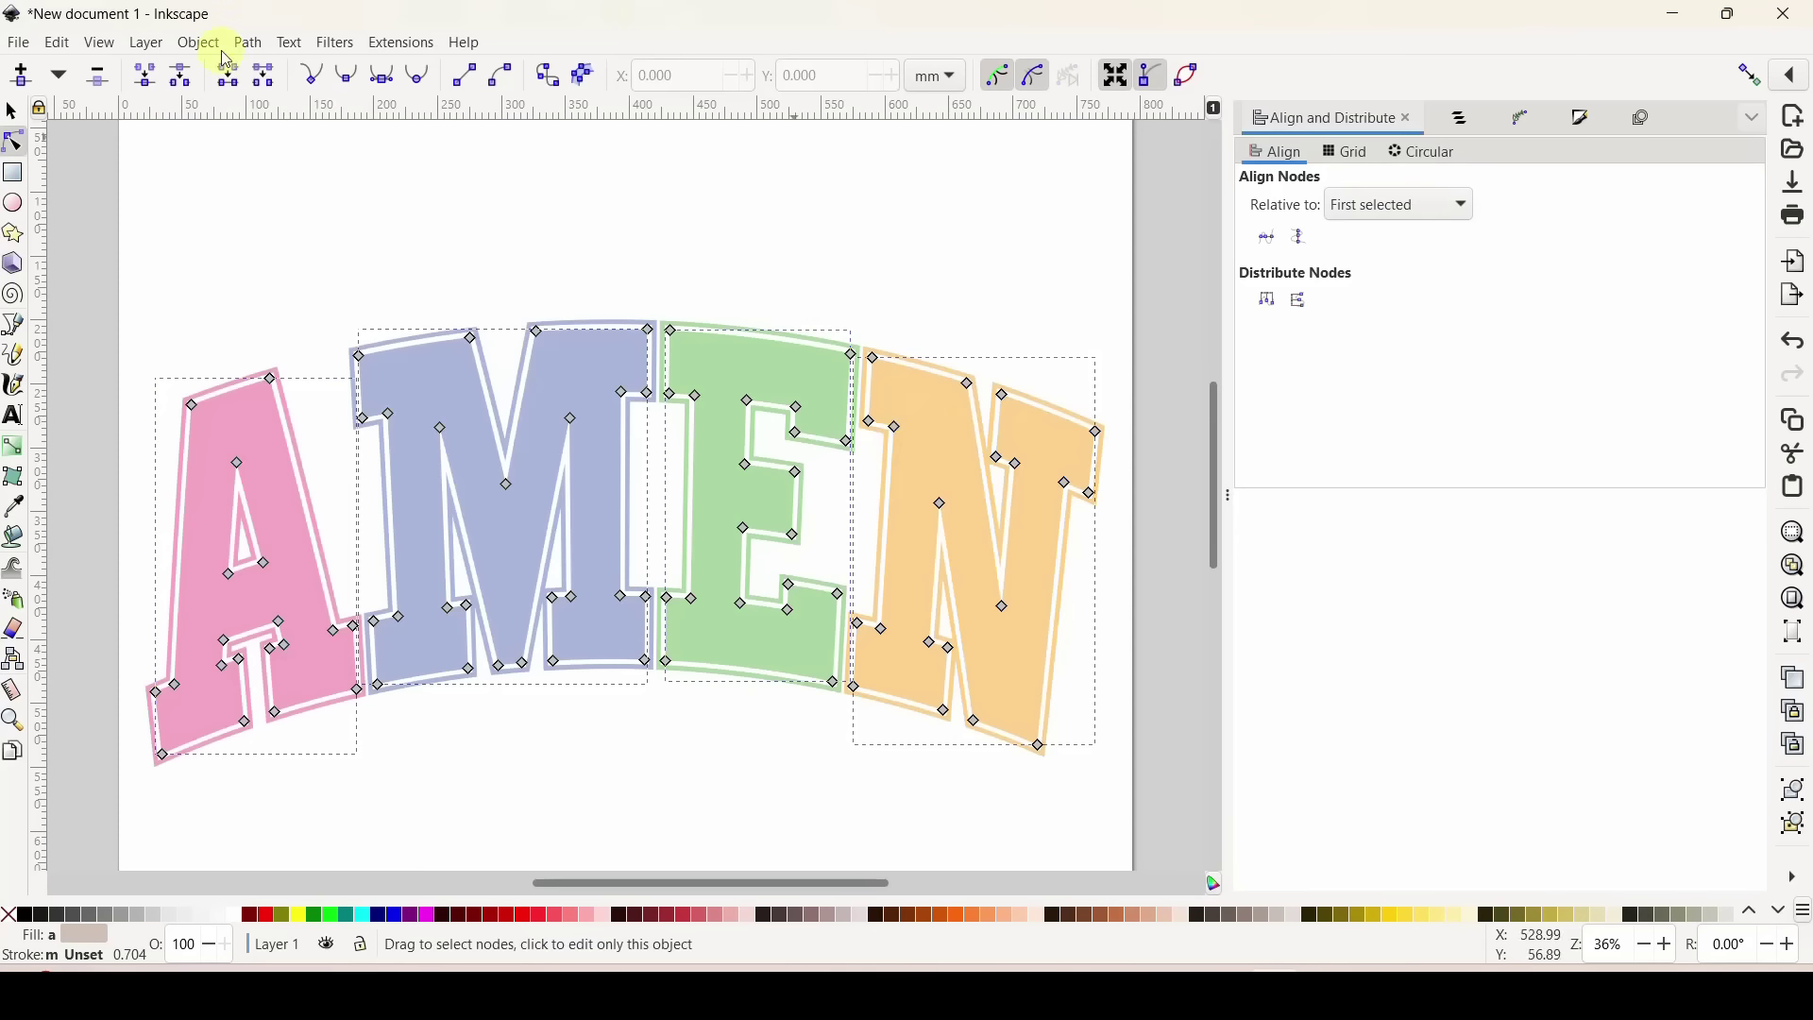
pyautogui.click(248, 43)
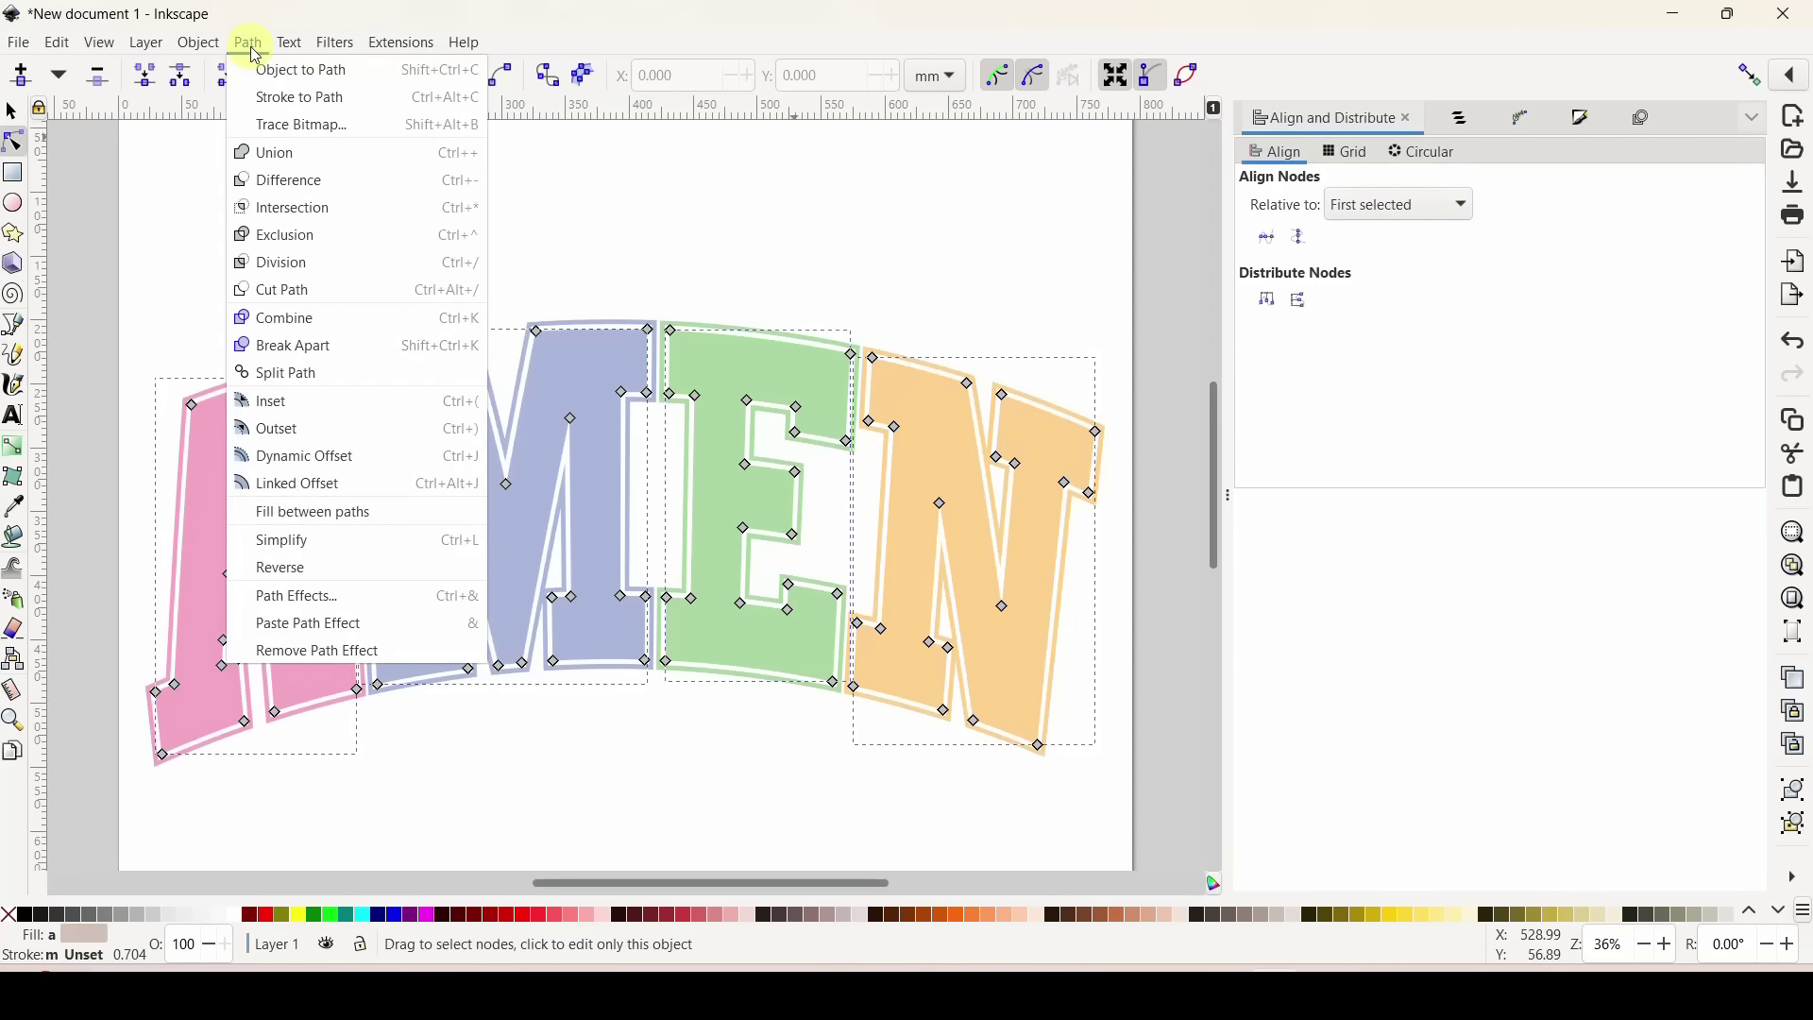
pyautogui.click(263, 152)
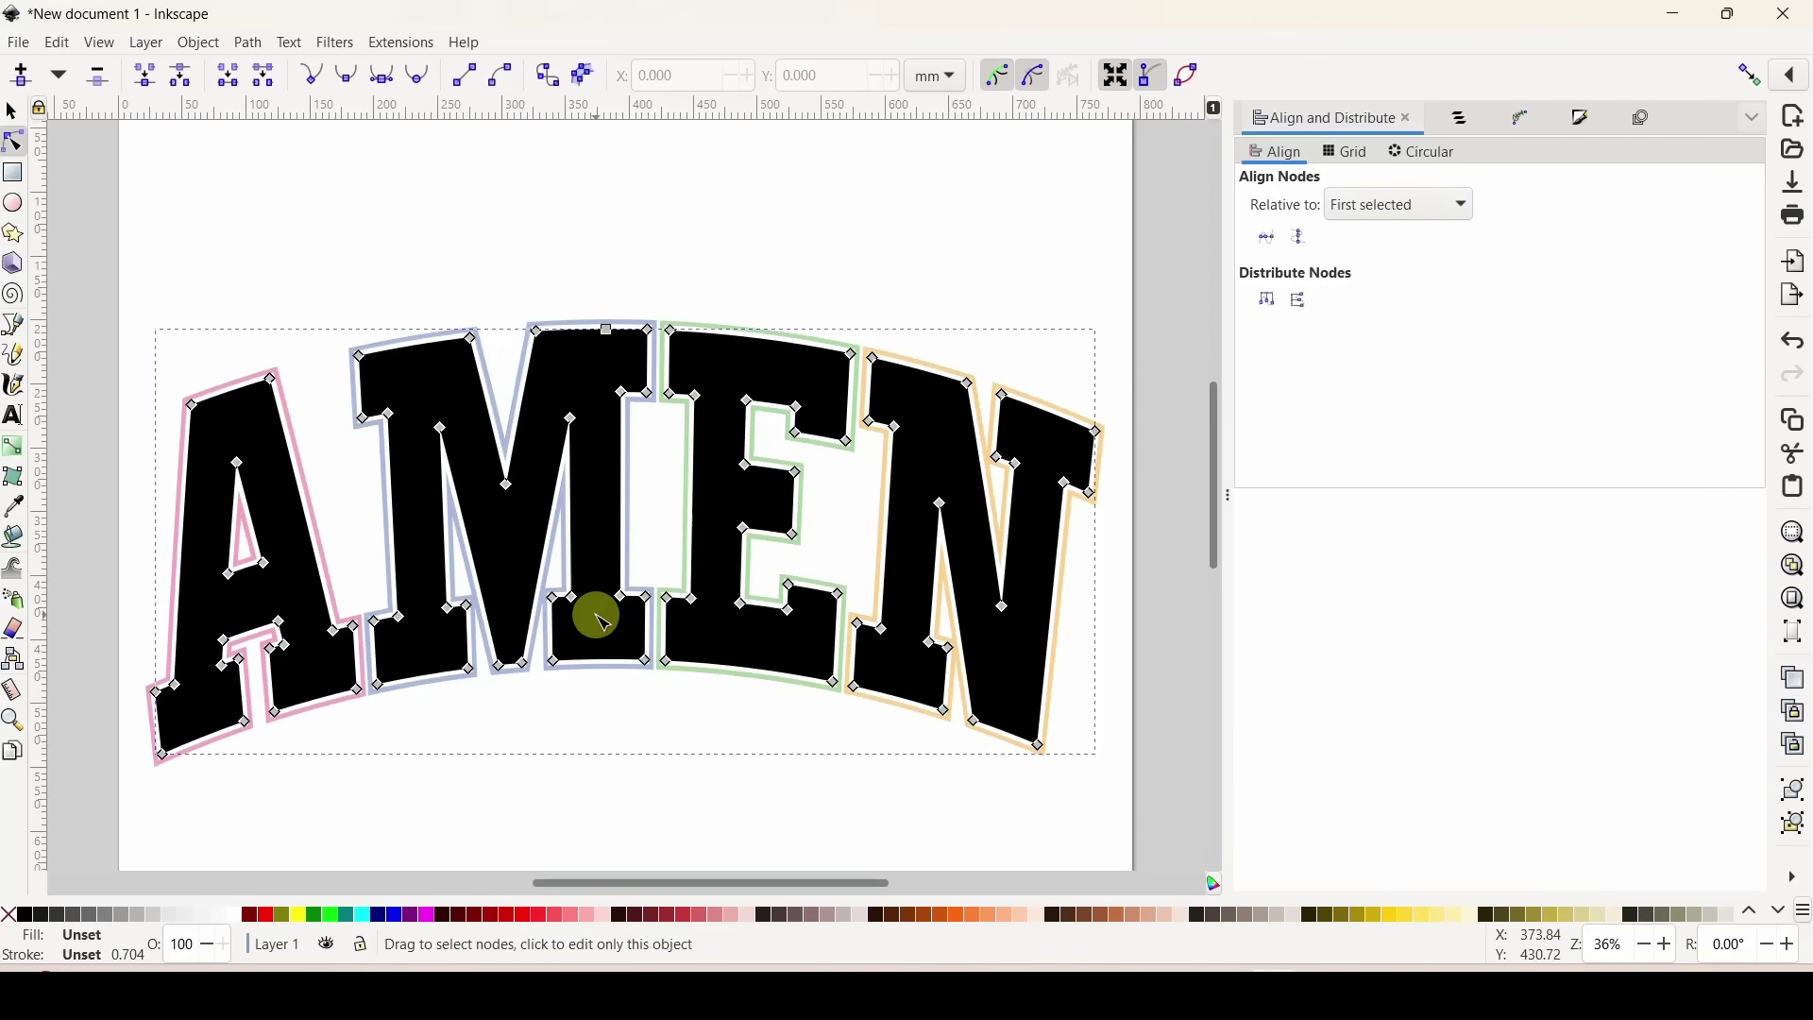
pyautogui.click(635, 267)
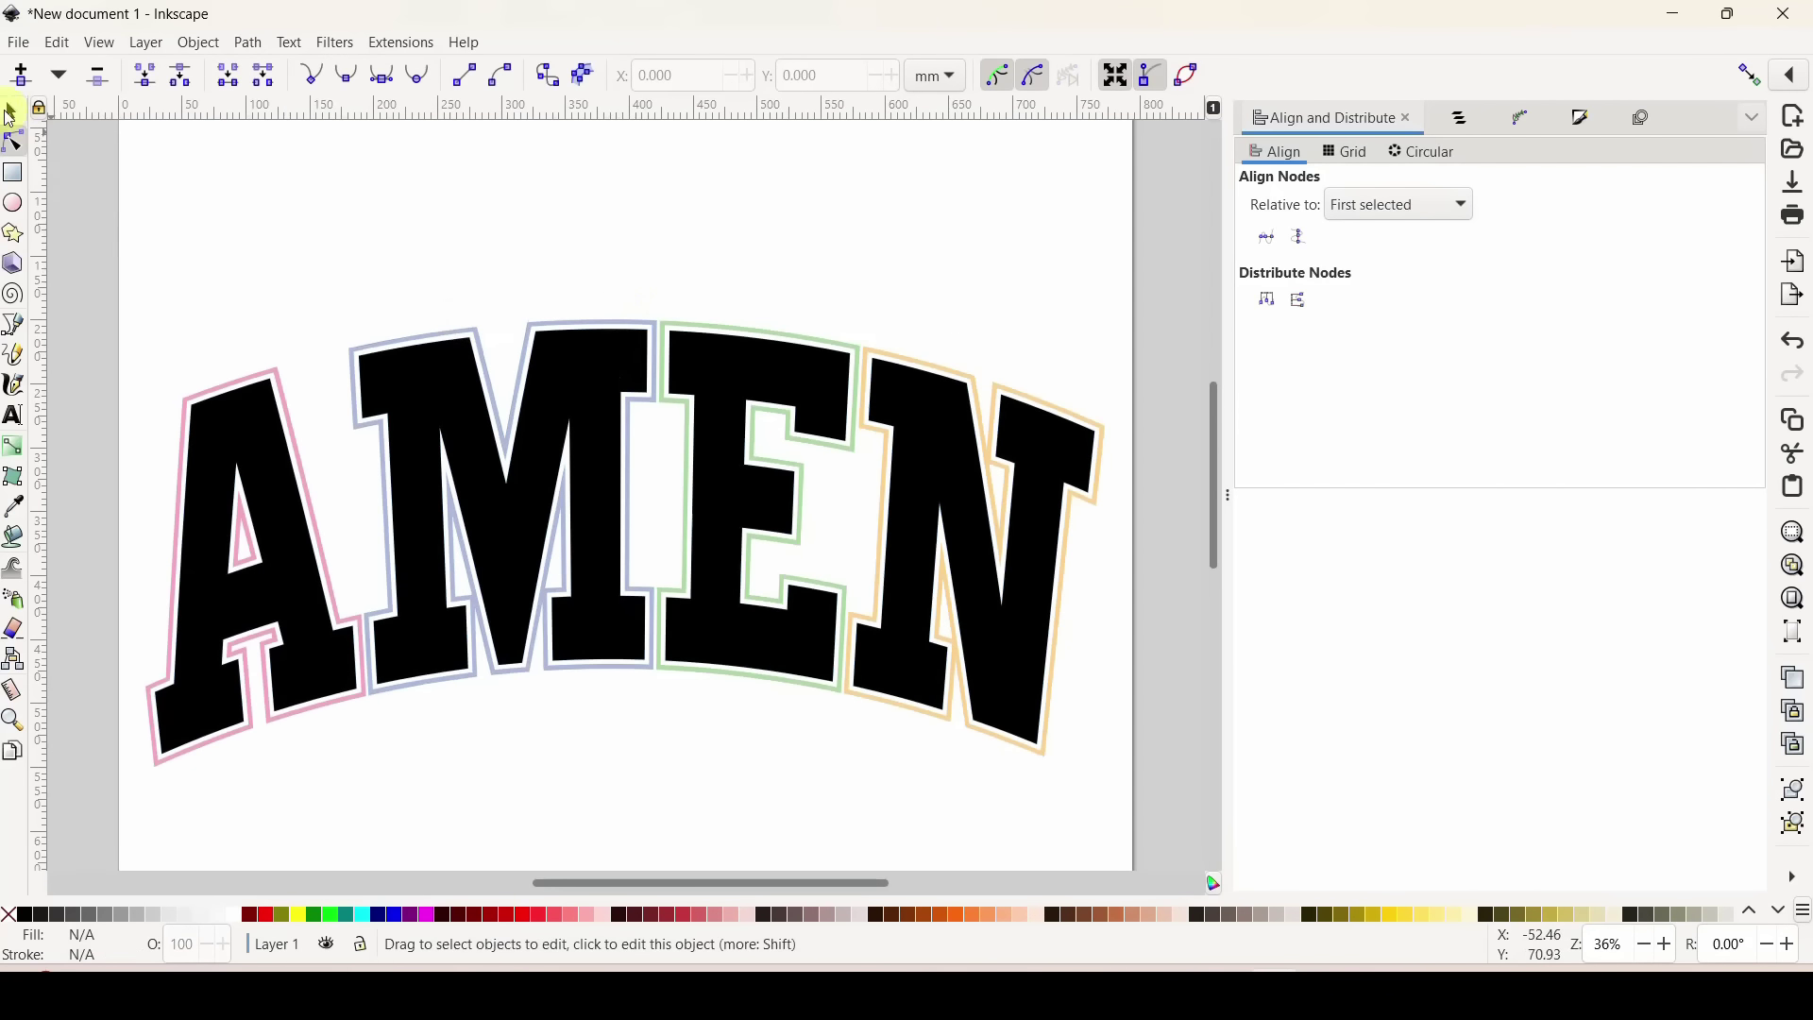
pyautogui.click(11, 113)
pyautogui.moveTo(451, 389); pyautogui.dragTo(470, 850)
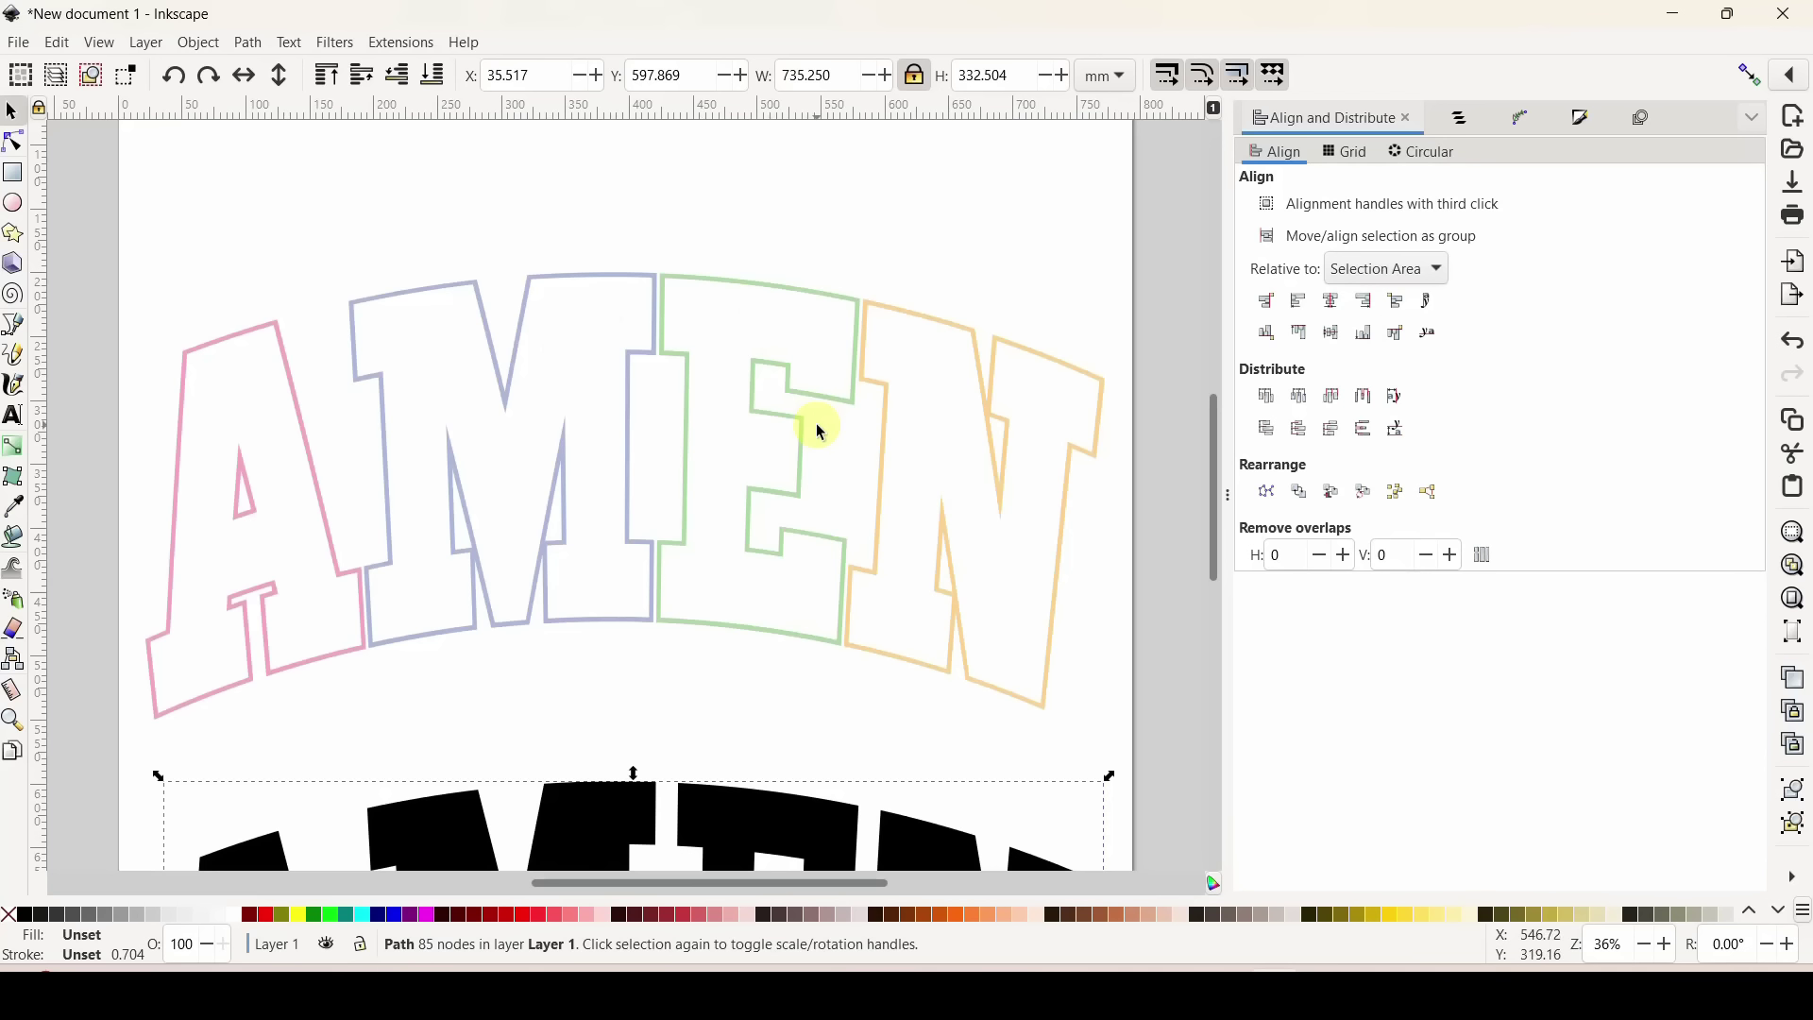
# Union the outlines of all four AMEN letters, including the A's inner triangle, into one path.
pyautogui.click(15, 142)
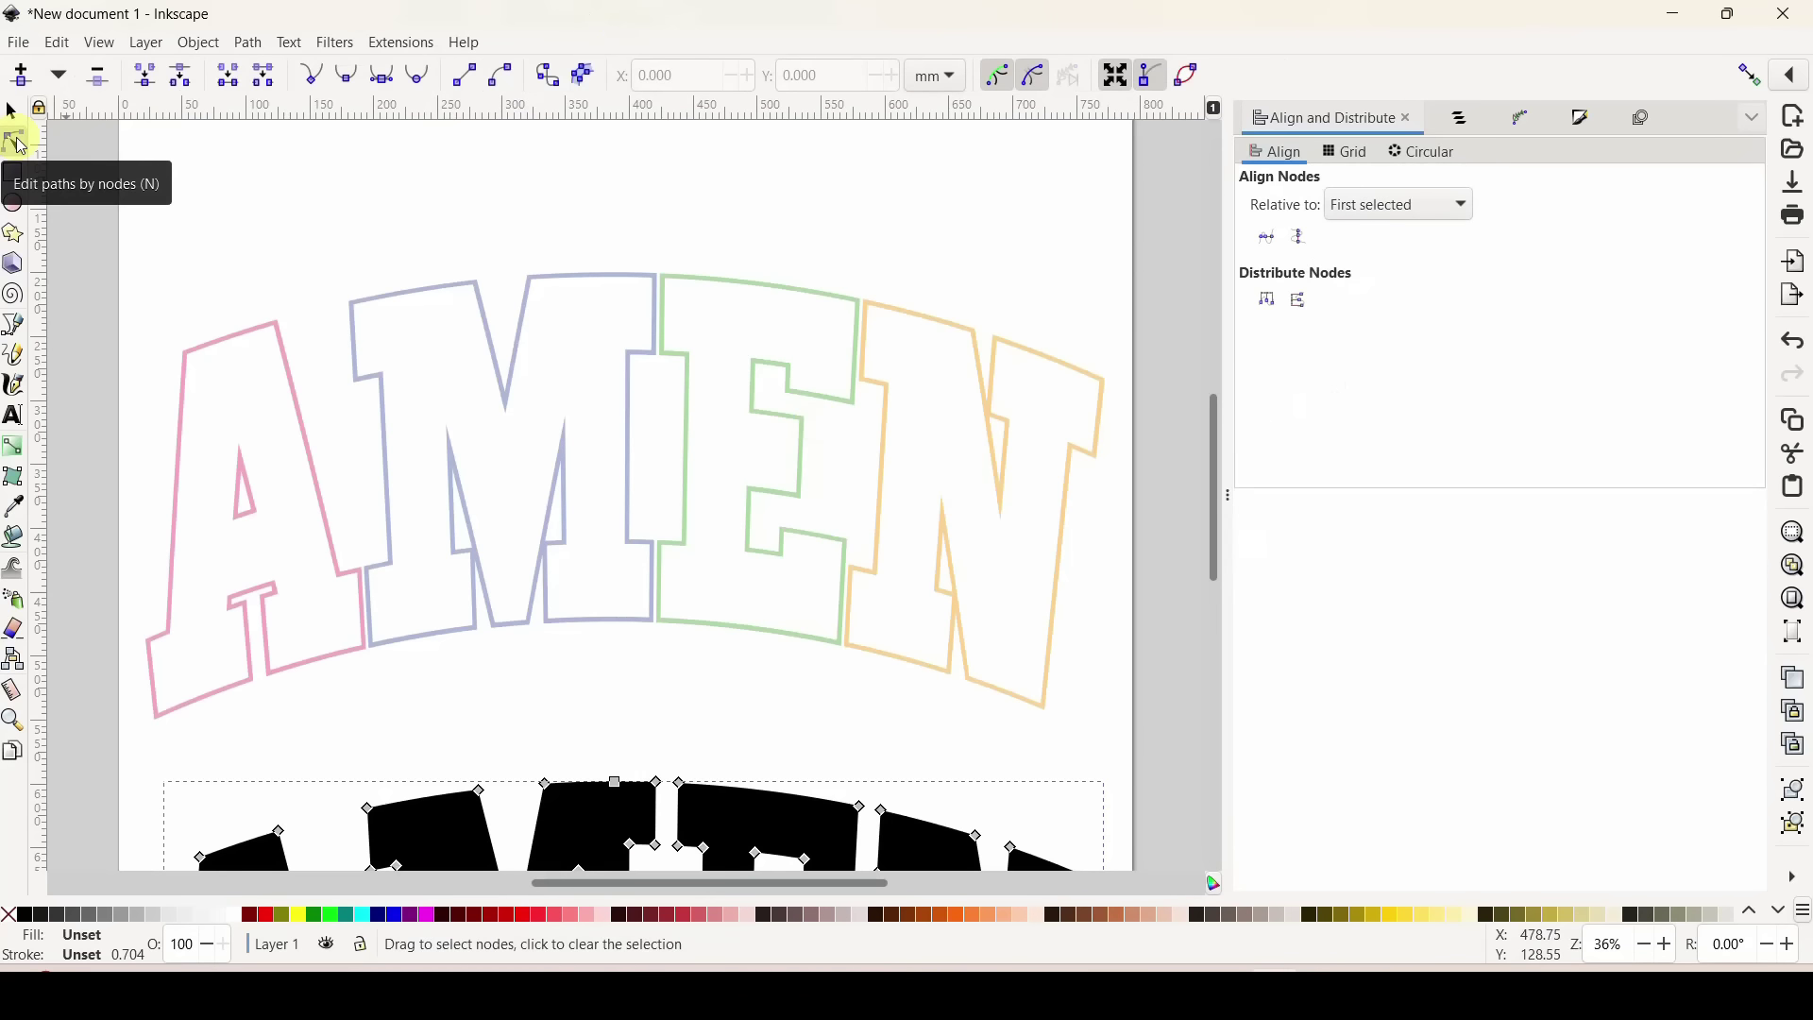
pyautogui.click(184, 353)
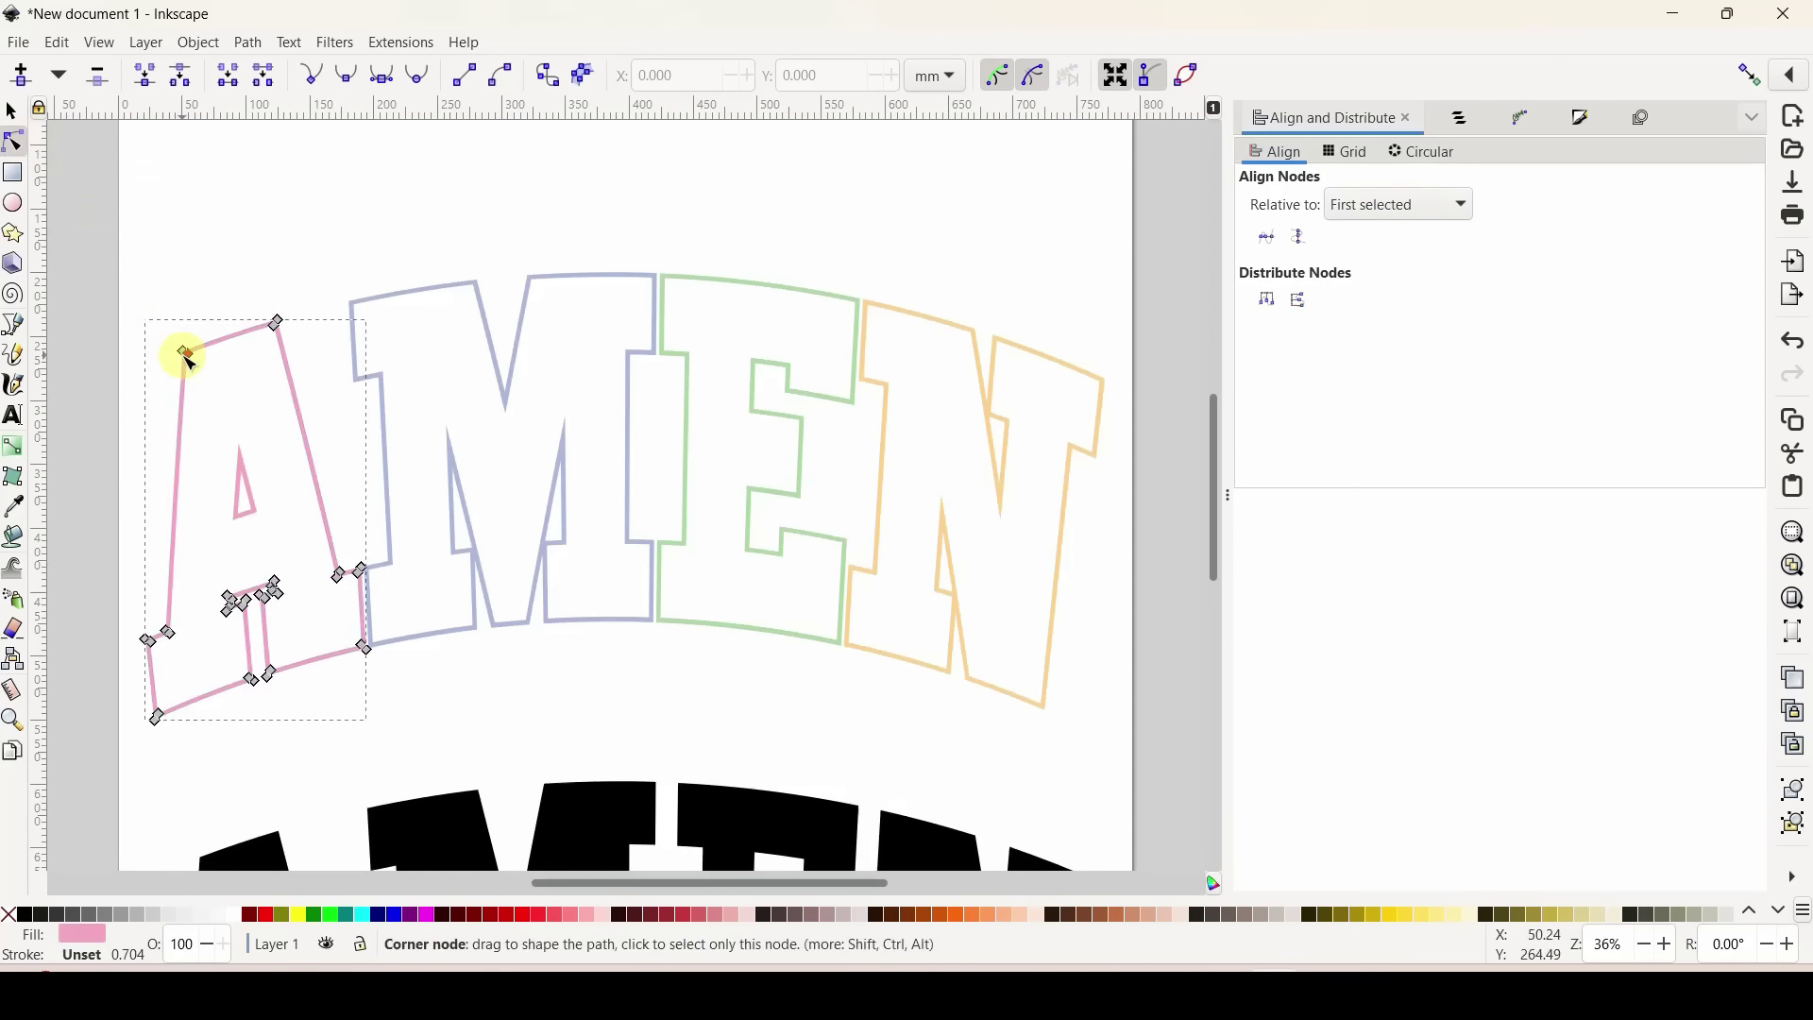
pyautogui.keyDown('shift'); pyautogui.click(253, 520); pyautogui.keyUp('shift')
pyautogui.keyDown('shift'); pyautogui.click(476, 287); pyautogui.keyUp('shift')
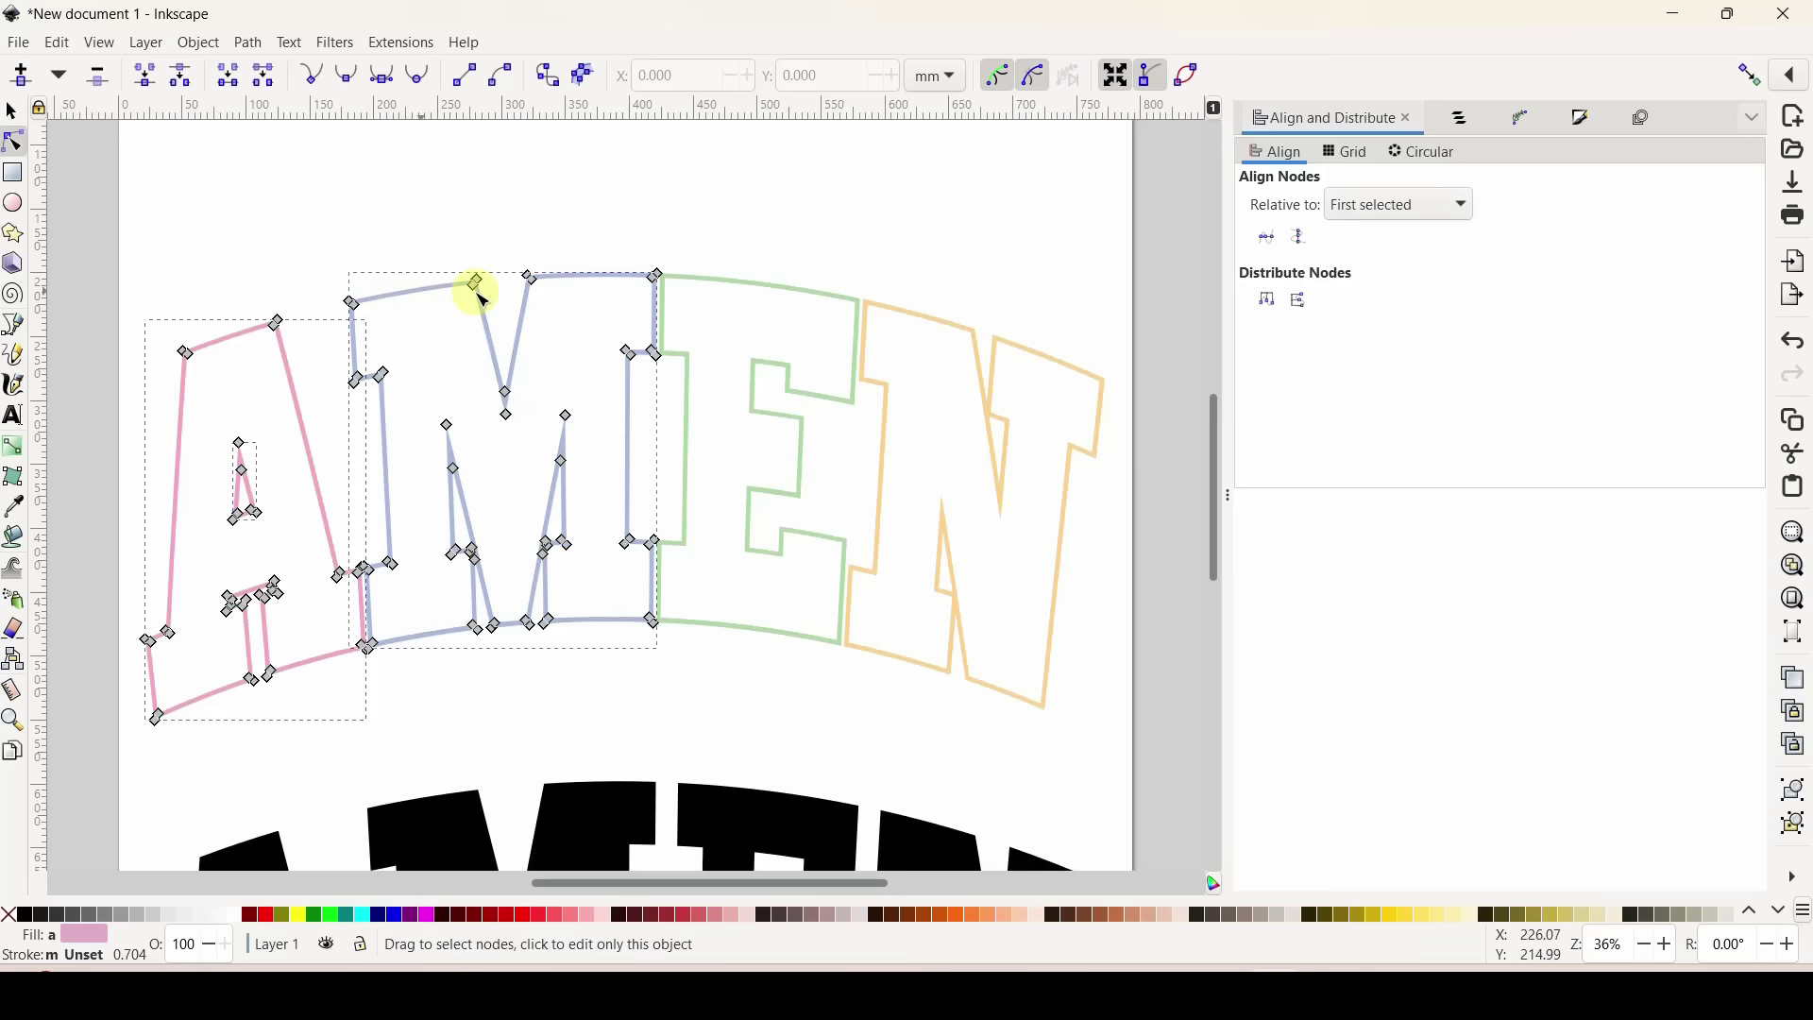
pyautogui.keyDown('shift'); pyautogui.click(728, 285); pyautogui.keyUp('shift')
pyautogui.keyDown('shift'); pyautogui.click(923, 314); pyautogui.keyUp('shift')
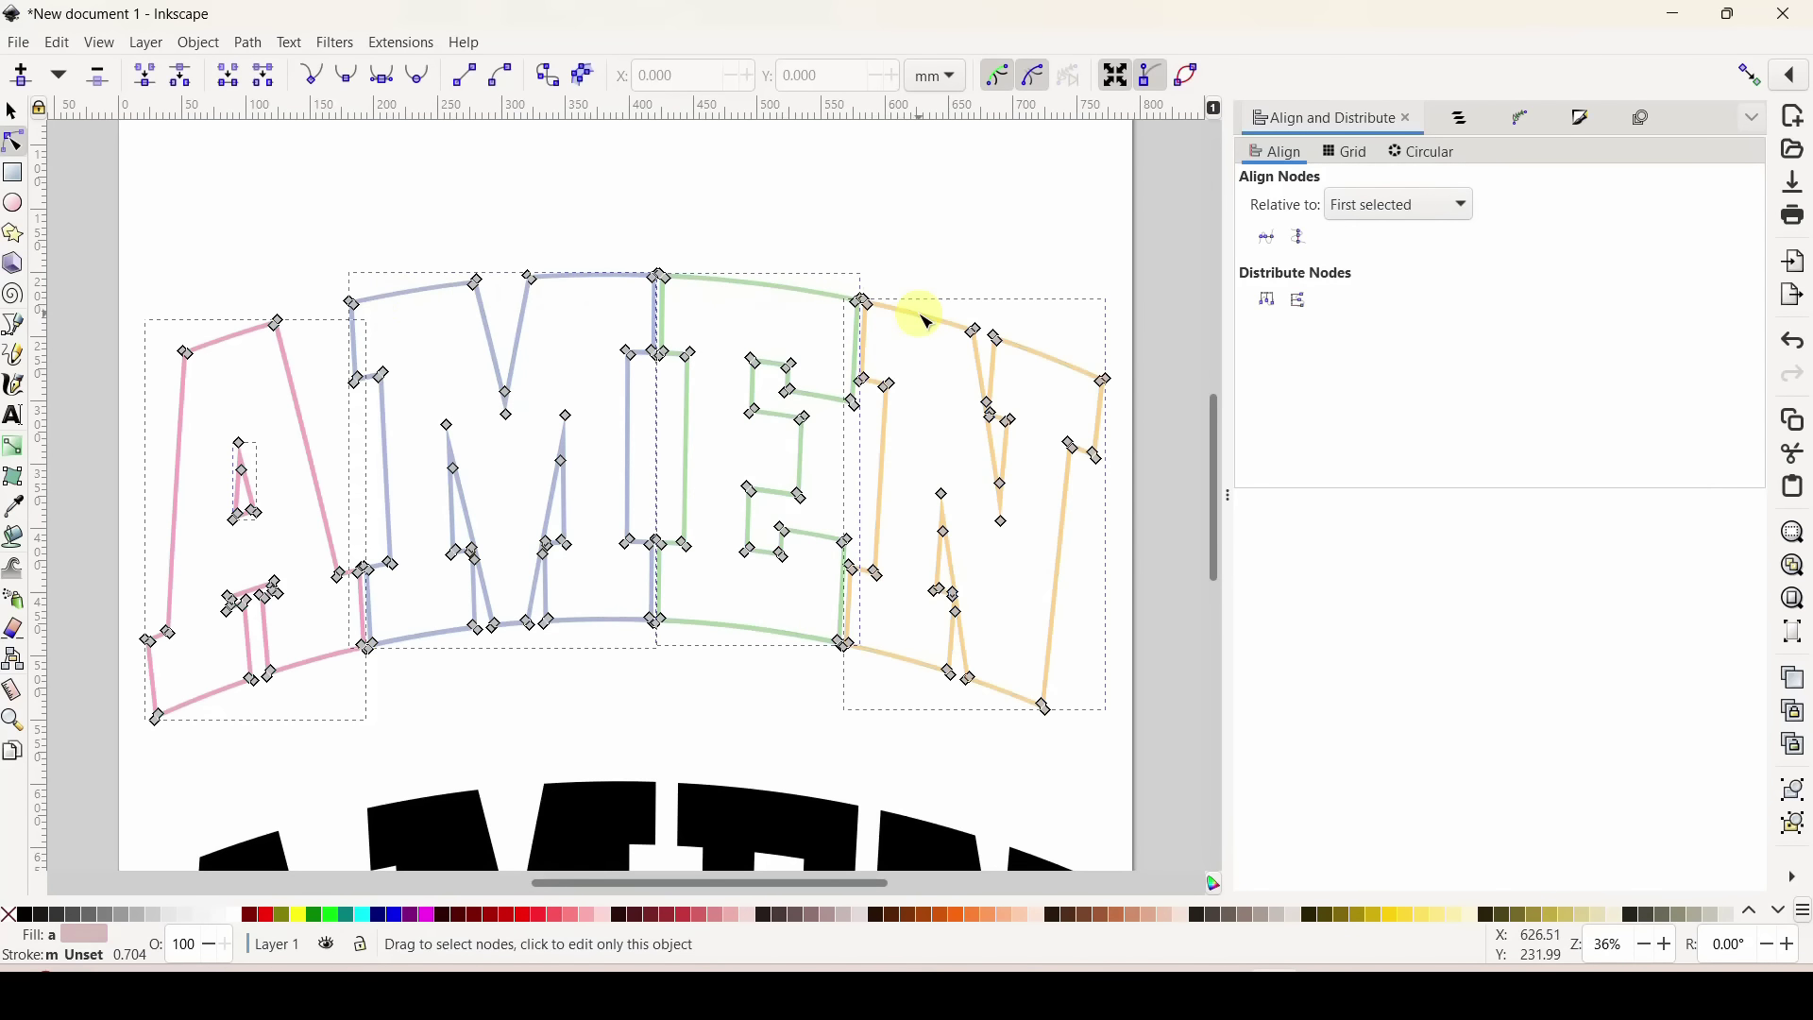
pyautogui.click(239, 47)
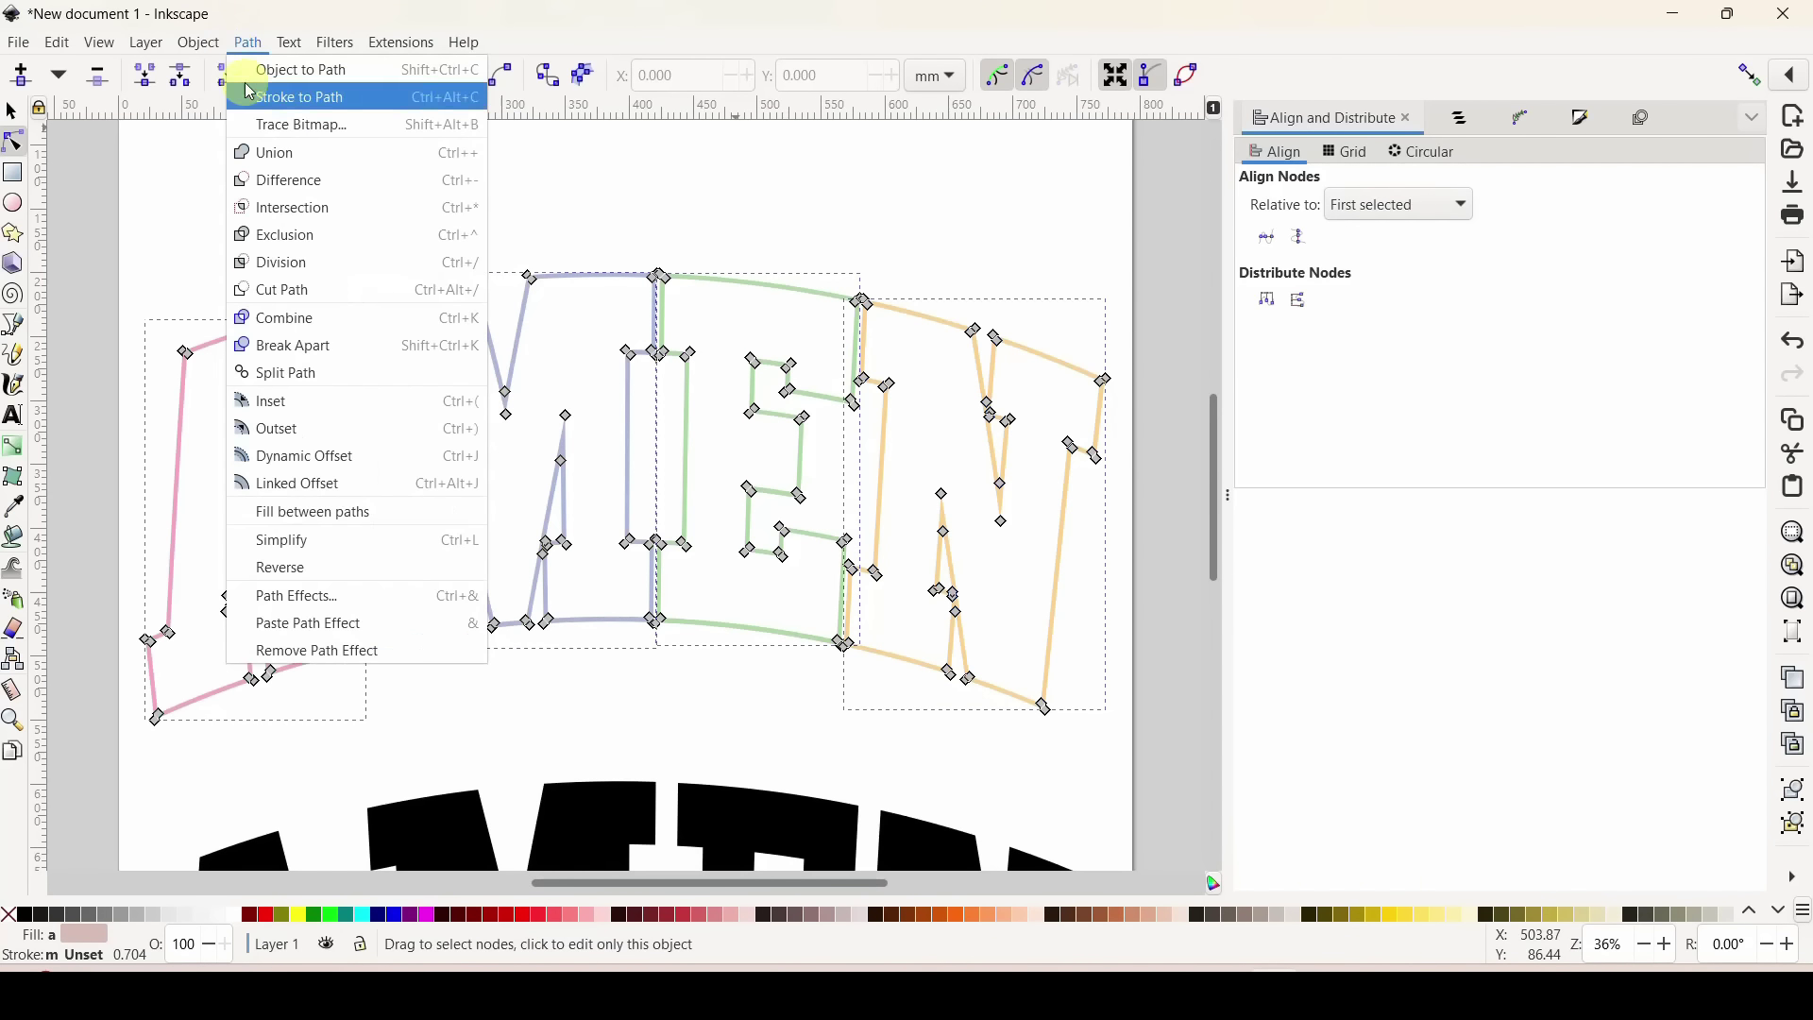
pyautogui.click(276, 150)
pyautogui.click(242, 194)
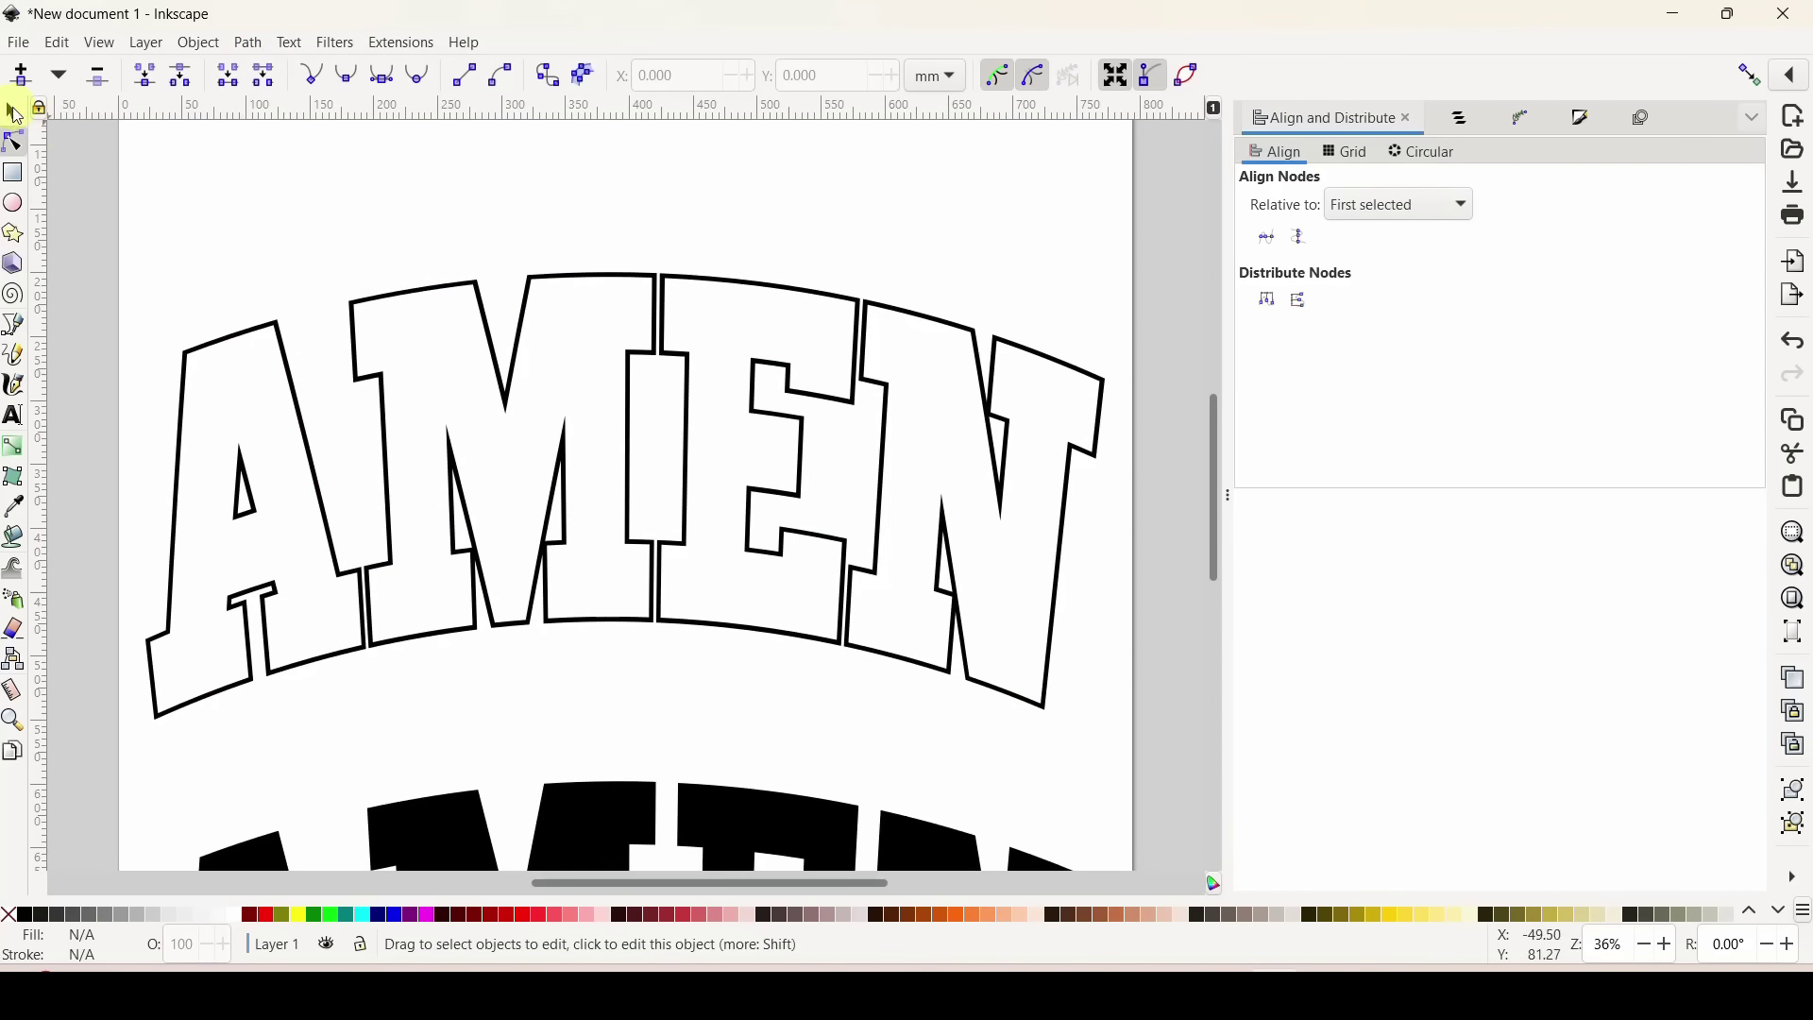
# Move the solid black AMEN lettering slightly up and right, to about X 44 mm and Y 571 mm, beneath the outlined lettering.
pyautogui.click(11, 112)
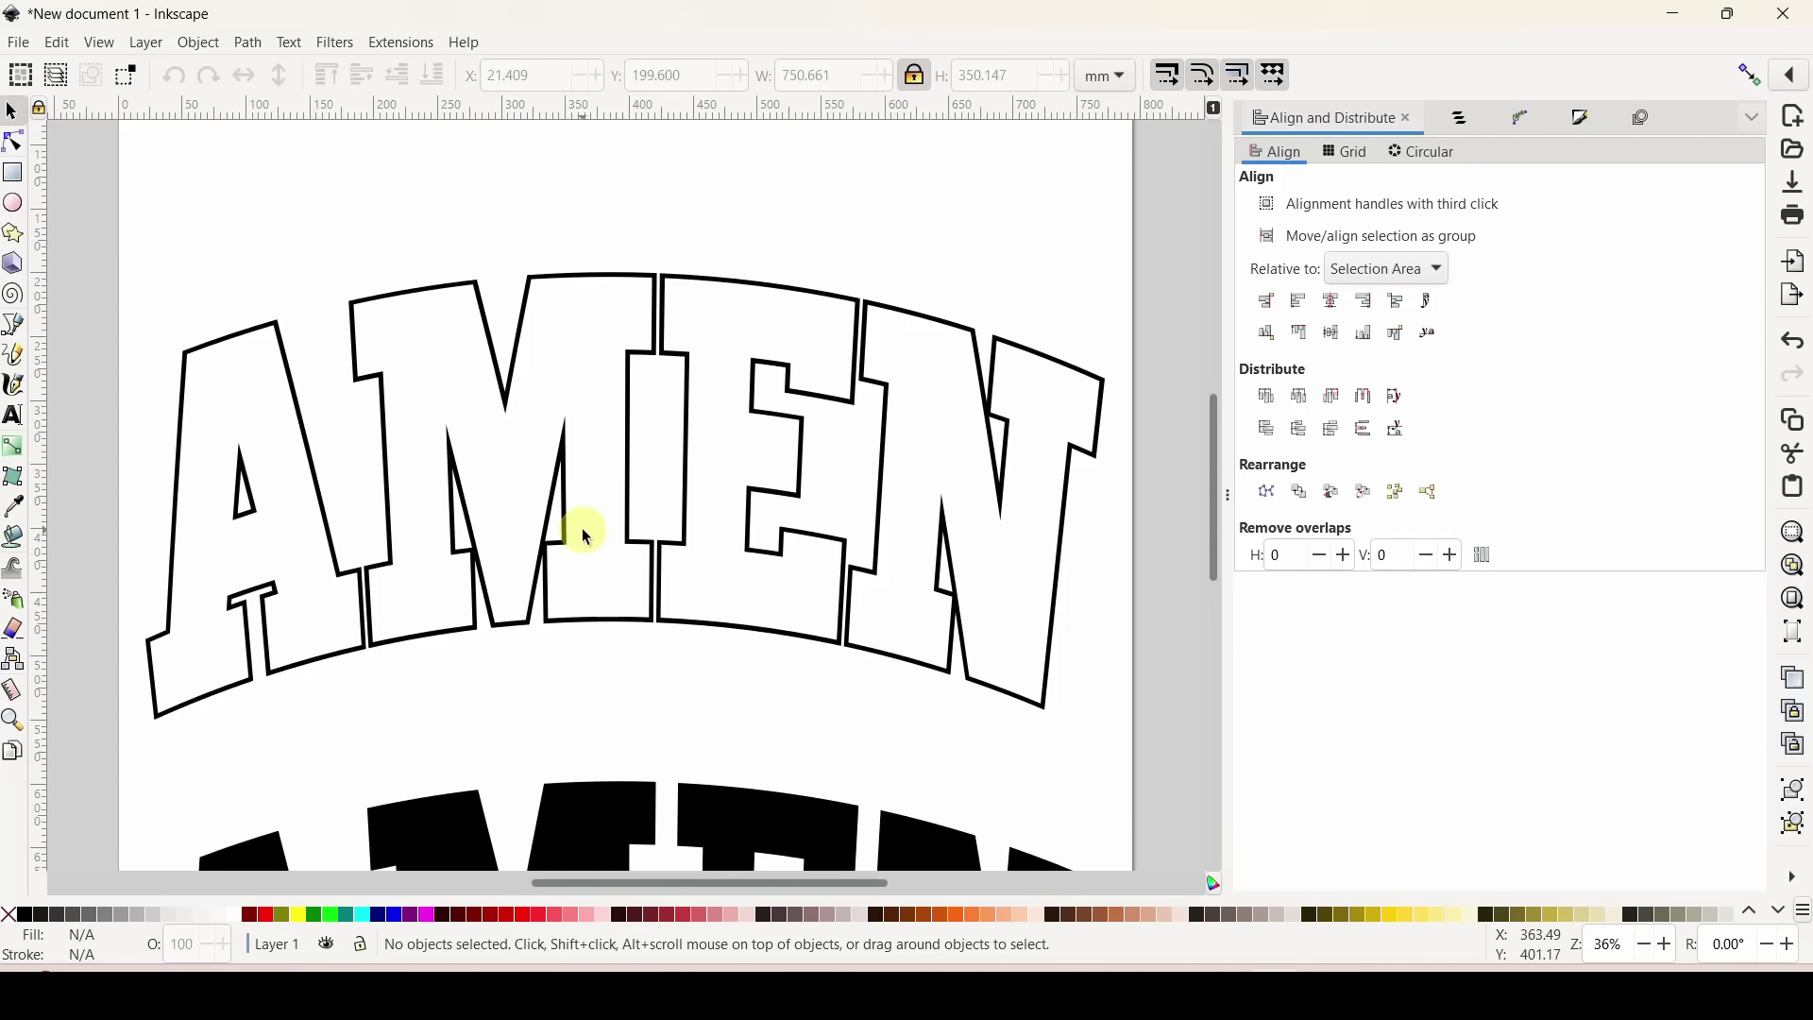
pyautogui.scroll(-8, 582, 529)
pyautogui.moveTo(579, 628); pyautogui.dragTo(593, 578)
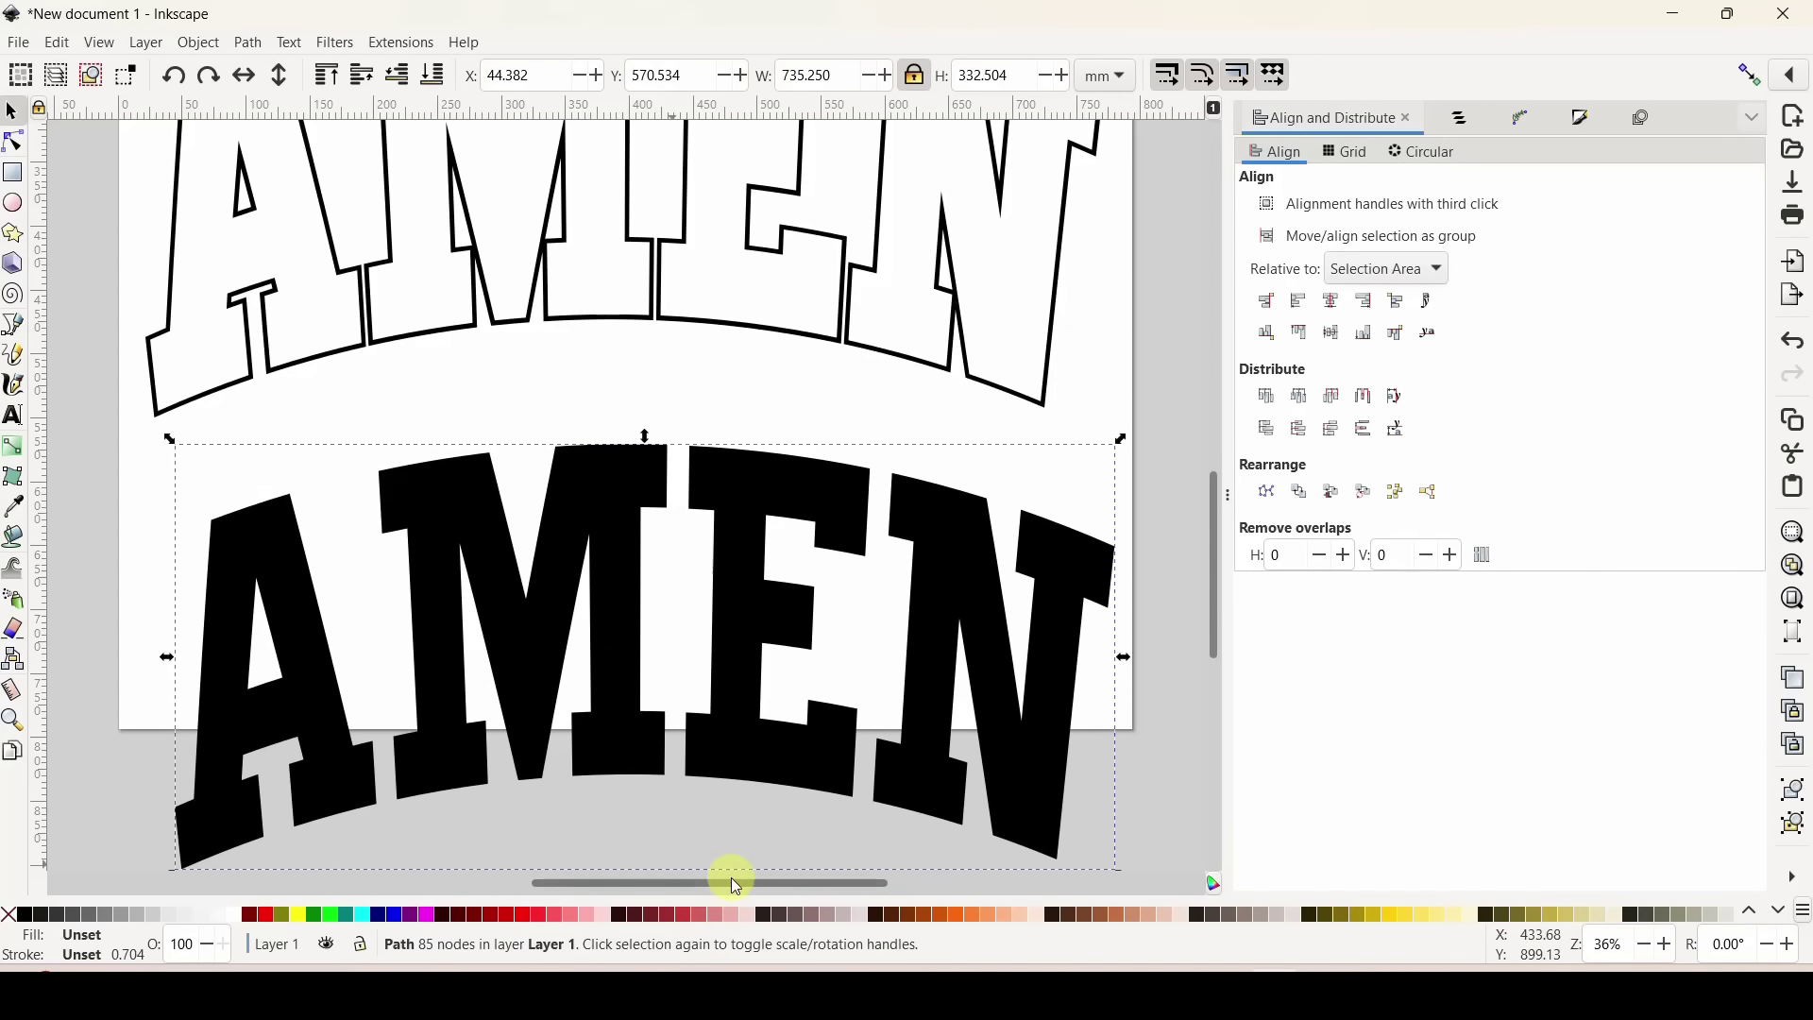
pyautogui.press('-')
pyautogui.press('-')
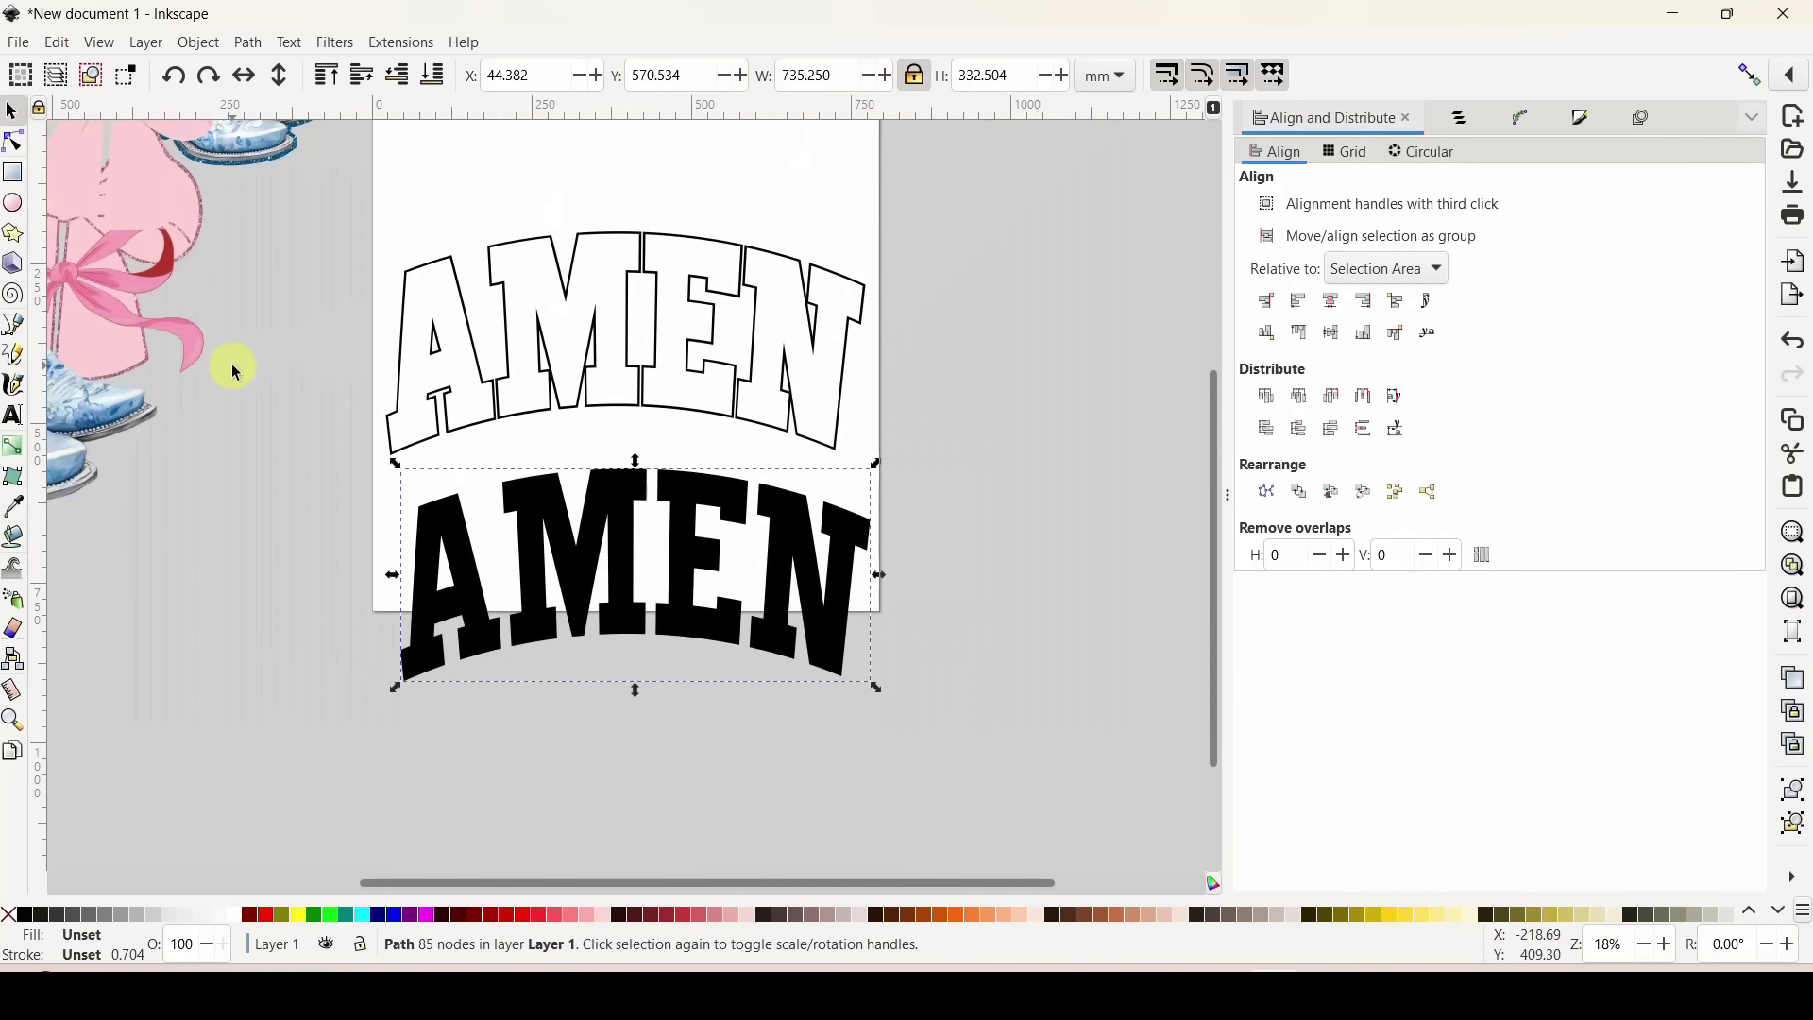
# Move the finished blue floral AMEN lettering off the boots to above the page's upper right, at about X 514 mm and Y -260 mm.
pyautogui.press('-')
pyautogui.scroll(2, 198, 274)
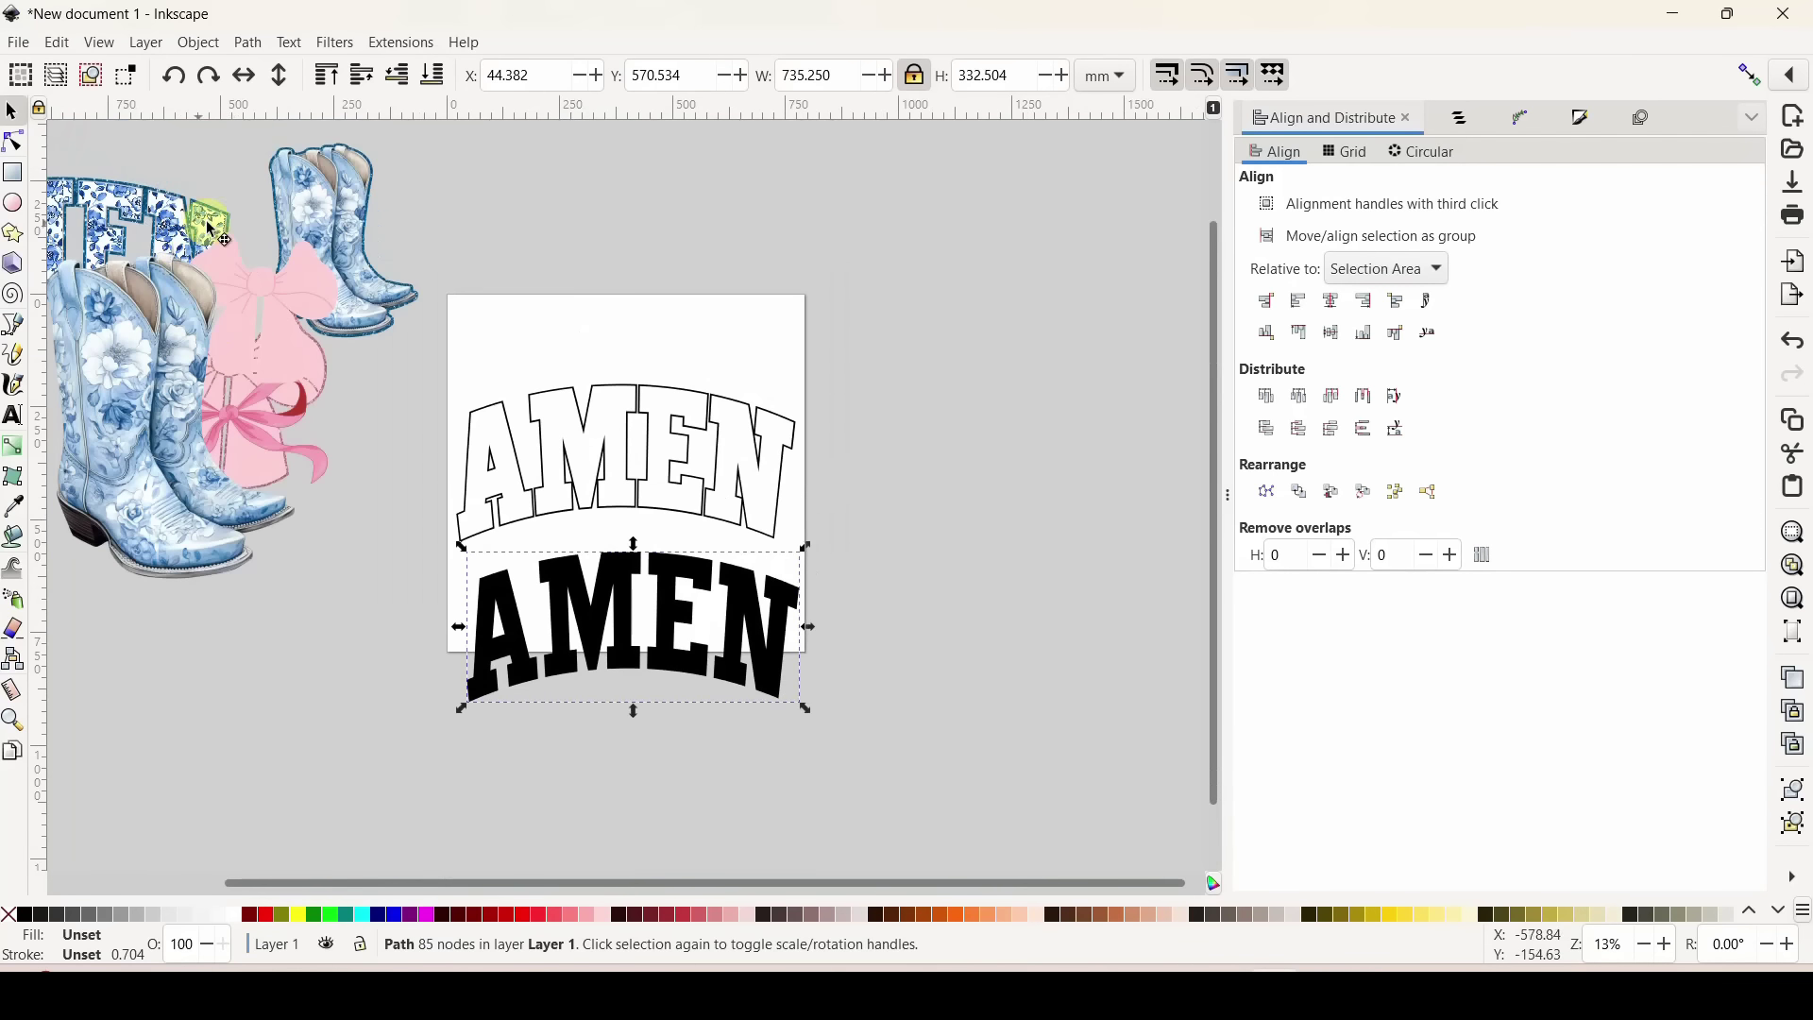
pyautogui.moveTo(207, 225); pyautogui.dragTo(984, 227)
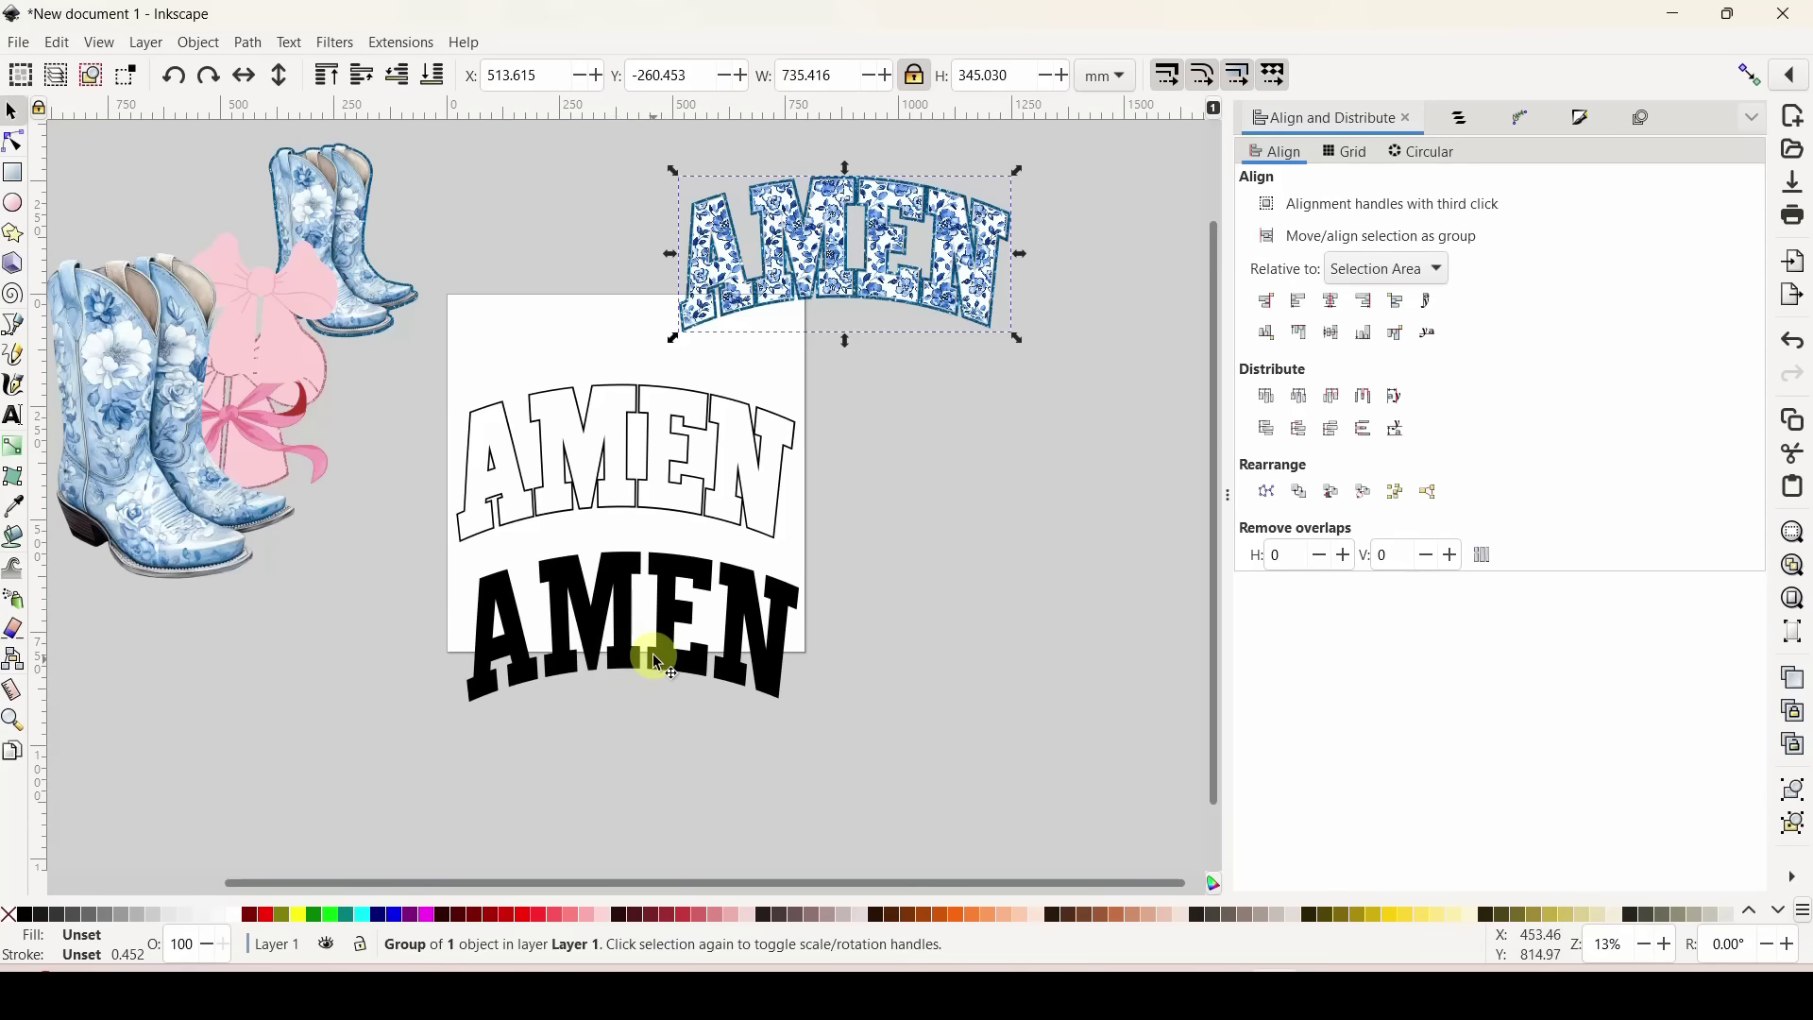
# Import a blue chinoiserie flower pattern image from the BLUE FLOWERS folder on the Desktop.
pyautogui.click(19, 42)
pyautogui.click(38, 326)
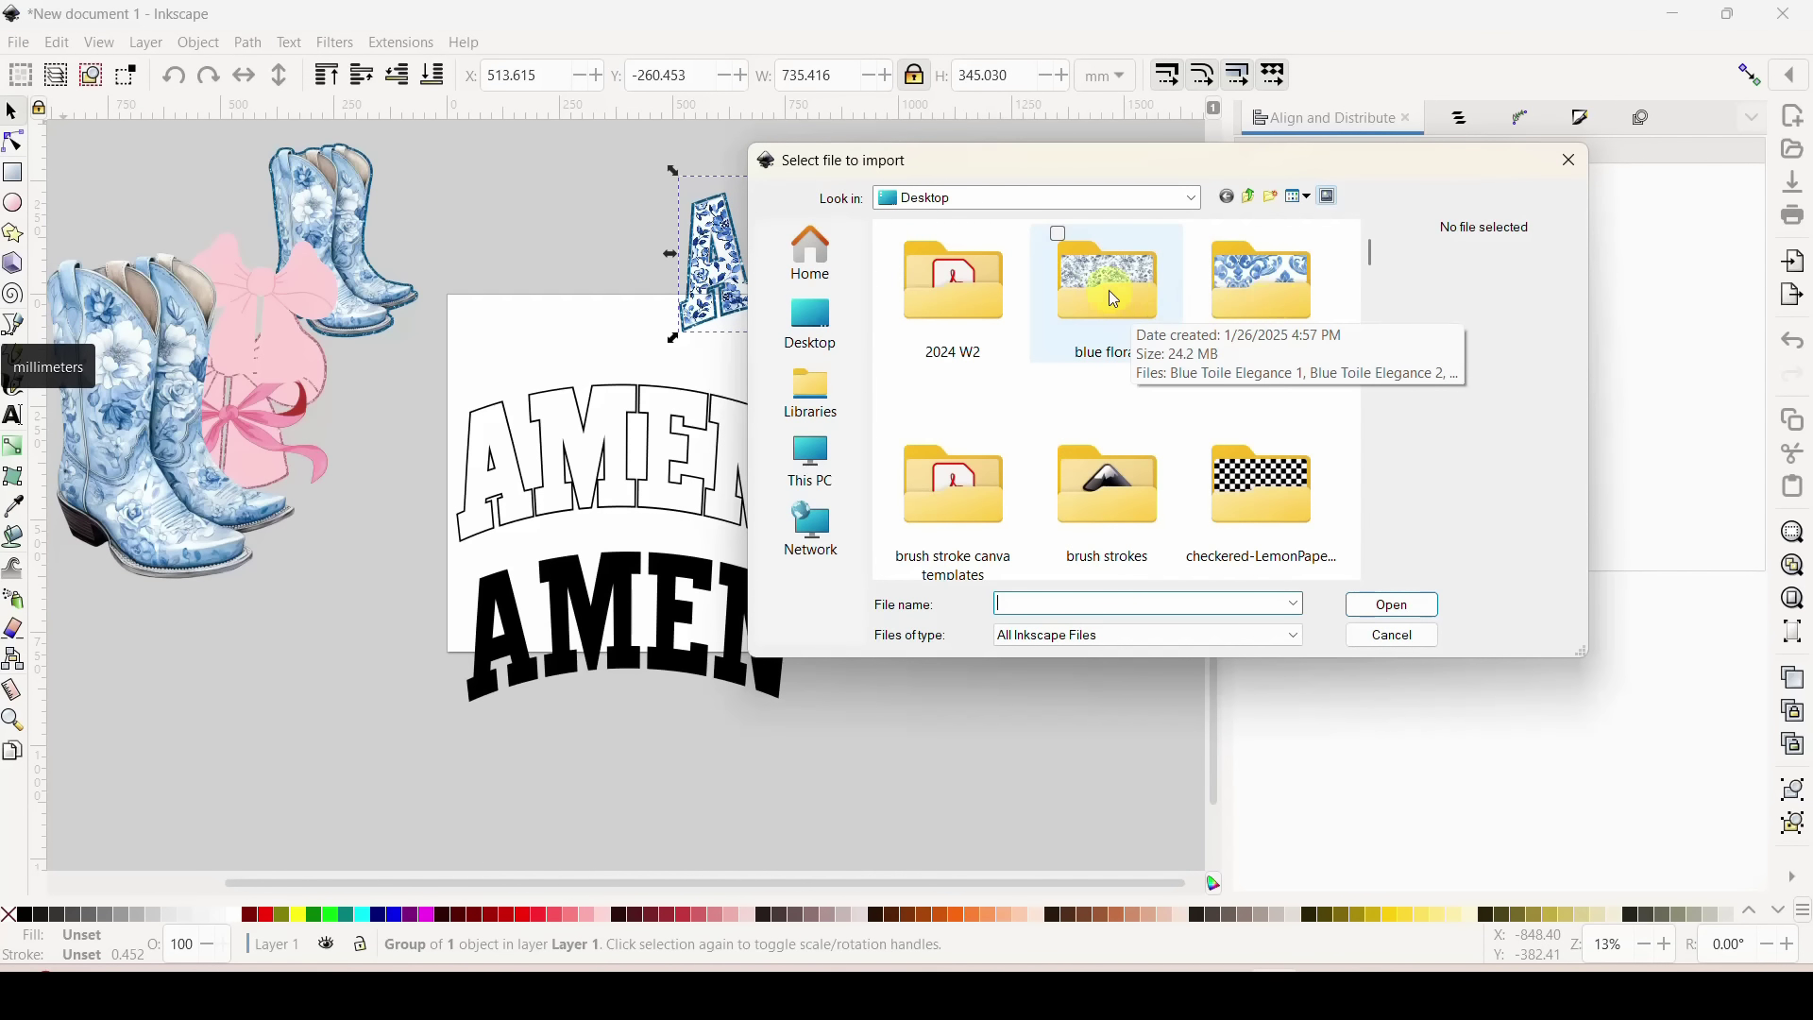
pyautogui.doubleClick(1277, 291)
pyautogui.scroll(-5, 1239, 378)
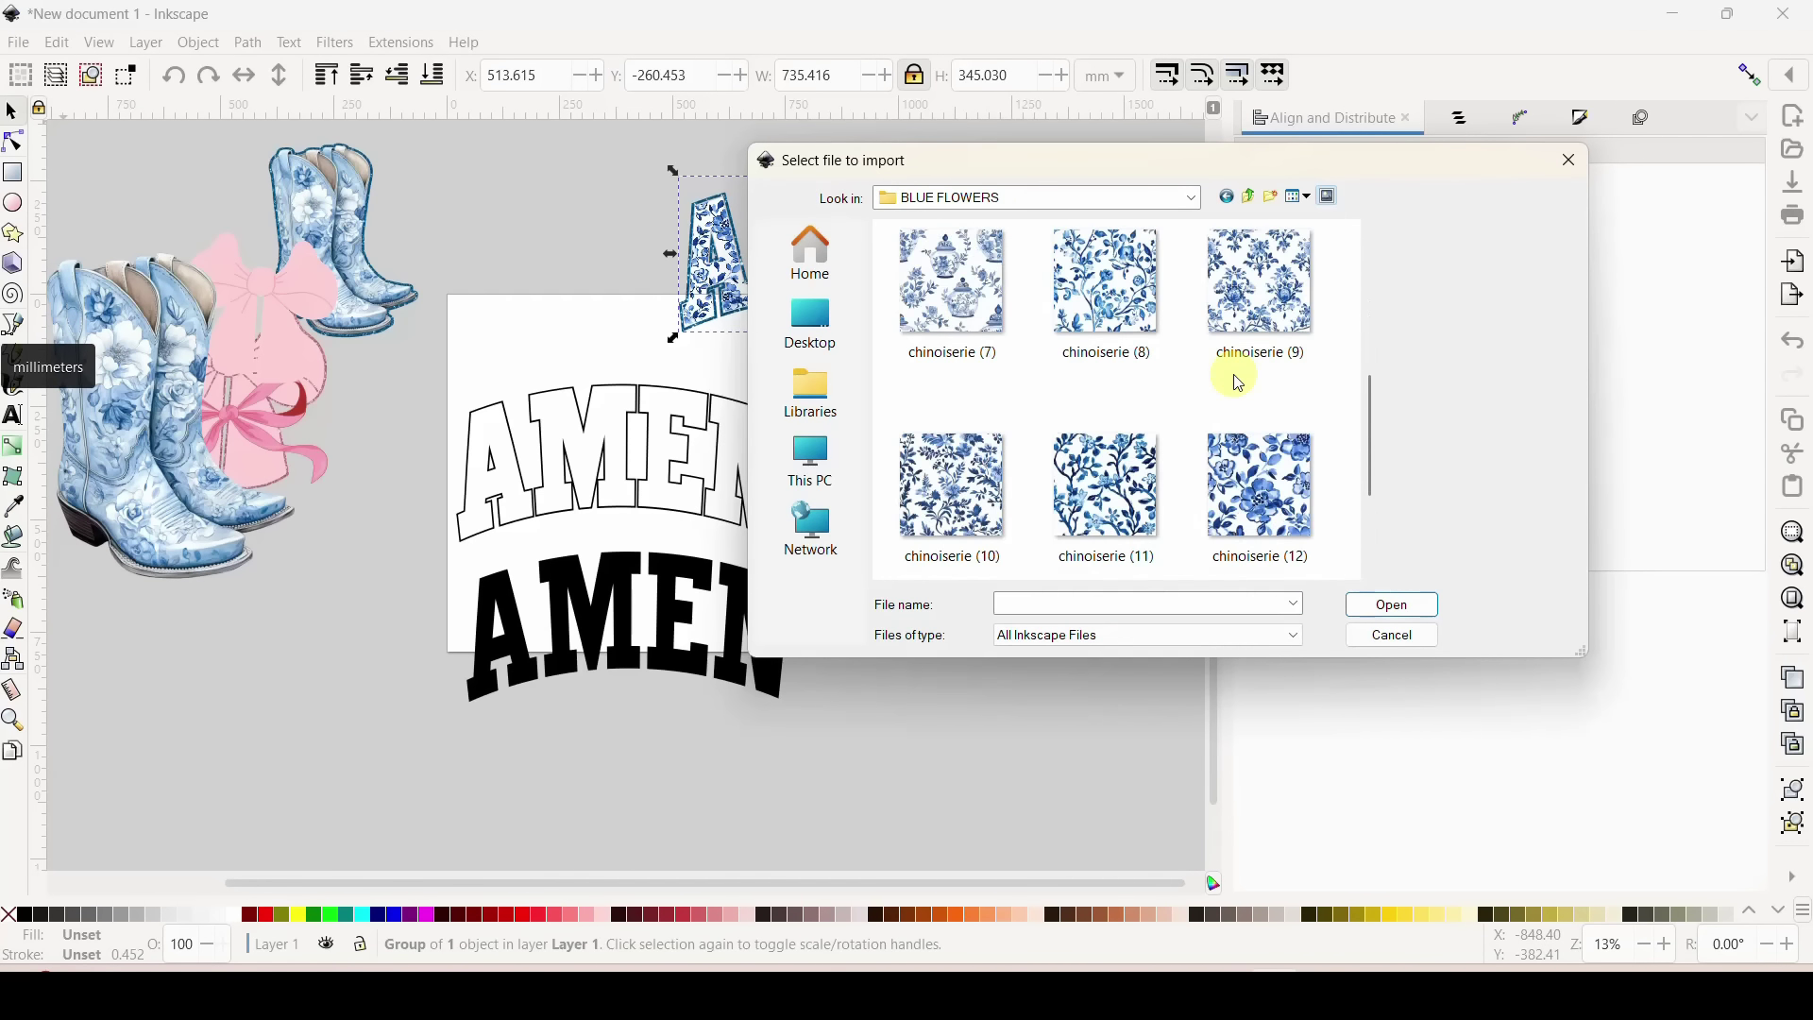
pyautogui.doubleClick(1247, 304)
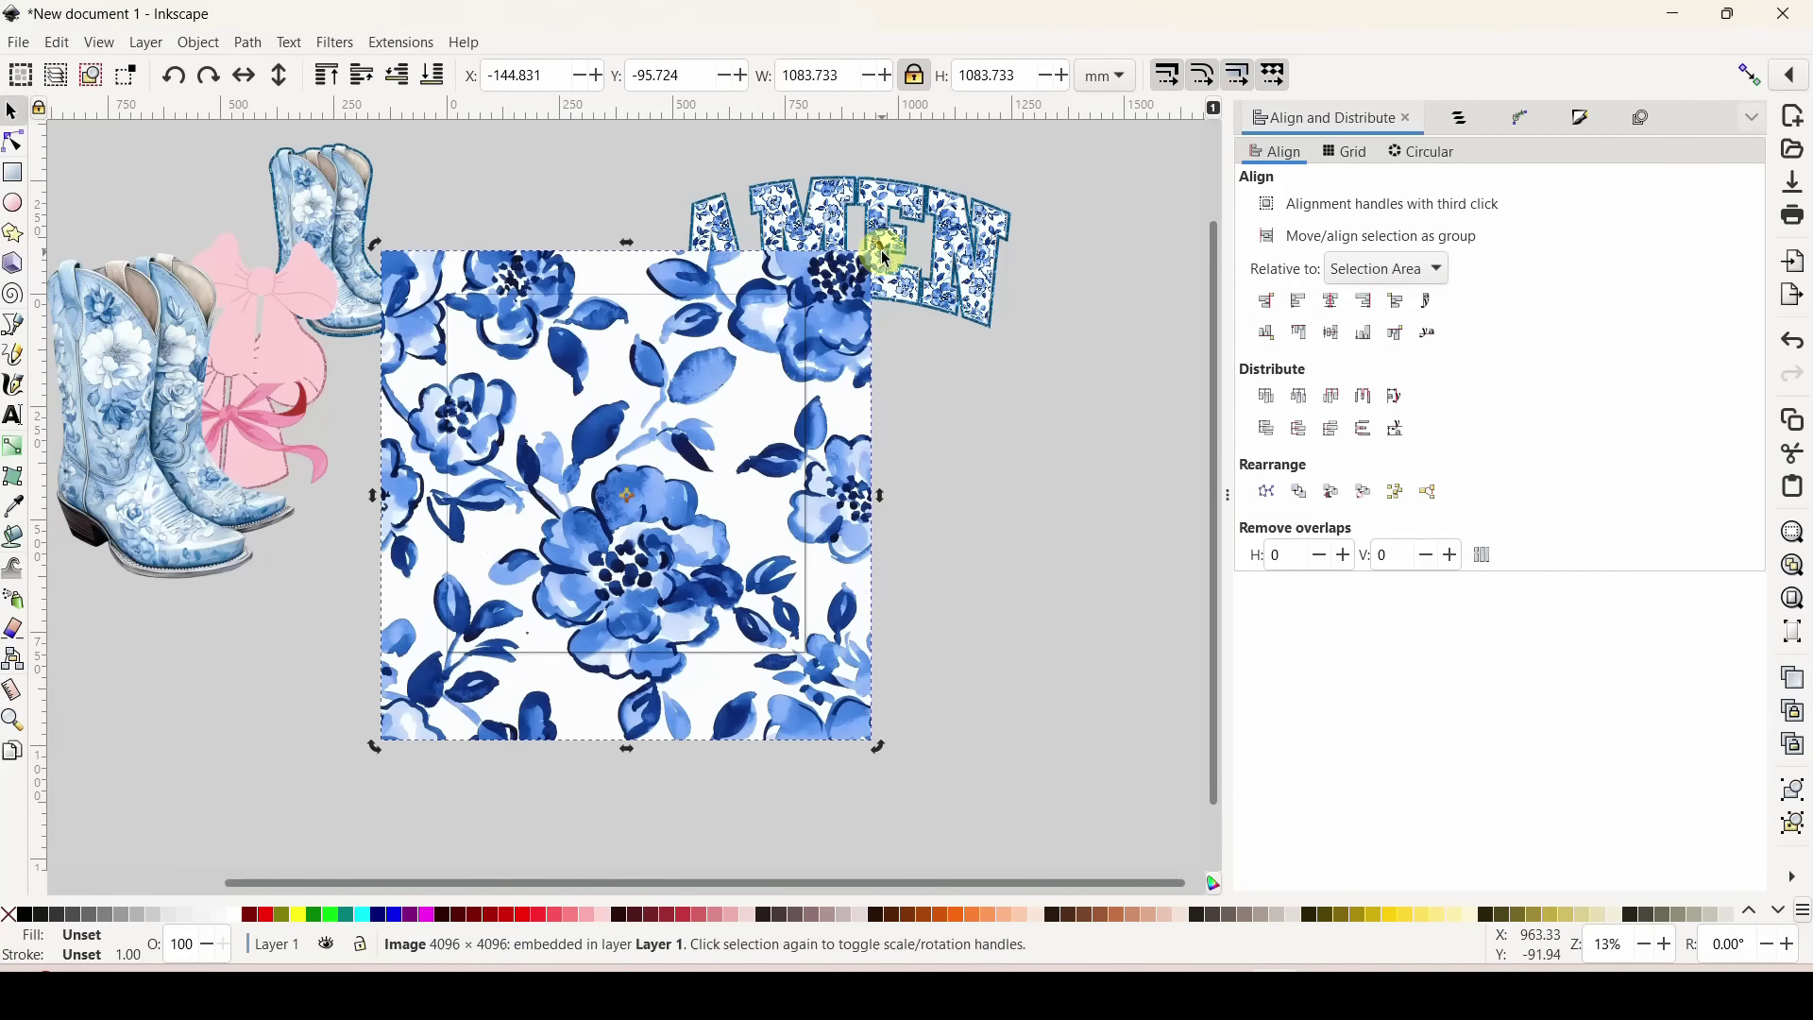
# Scale the imported flower pattern down to about 191 mm square and move it below the black lettering's lower left.
pyautogui.click(859, 288)
pyautogui.click(859, 288)
pyautogui.moveTo(878, 243); pyautogui.dragTo(520, 647)
pyautogui.scroll(-4, 639, 527)
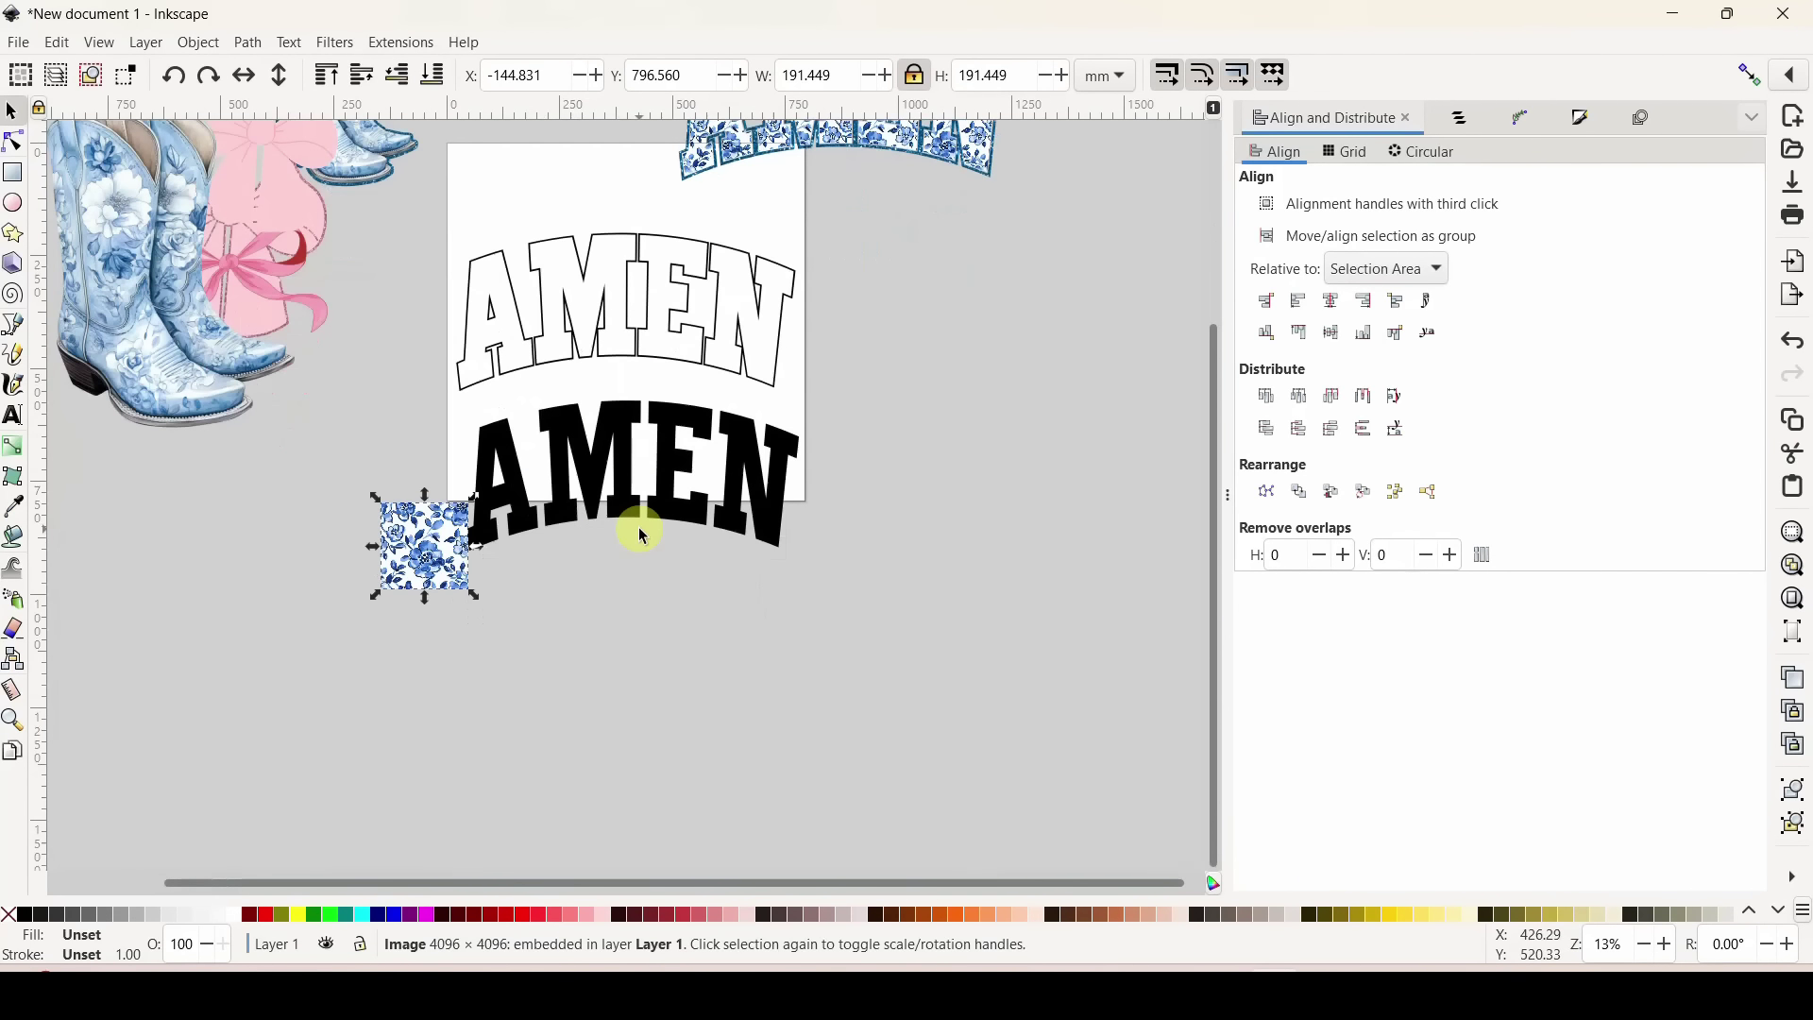
pyautogui.moveTo(431, 546); pyautogui.dragTo(455, 650)
# Duplicate the pattern tile twice, line the three tiles up edge to edge in a row, and group them.
pyautogui.rightClick(444, 673)
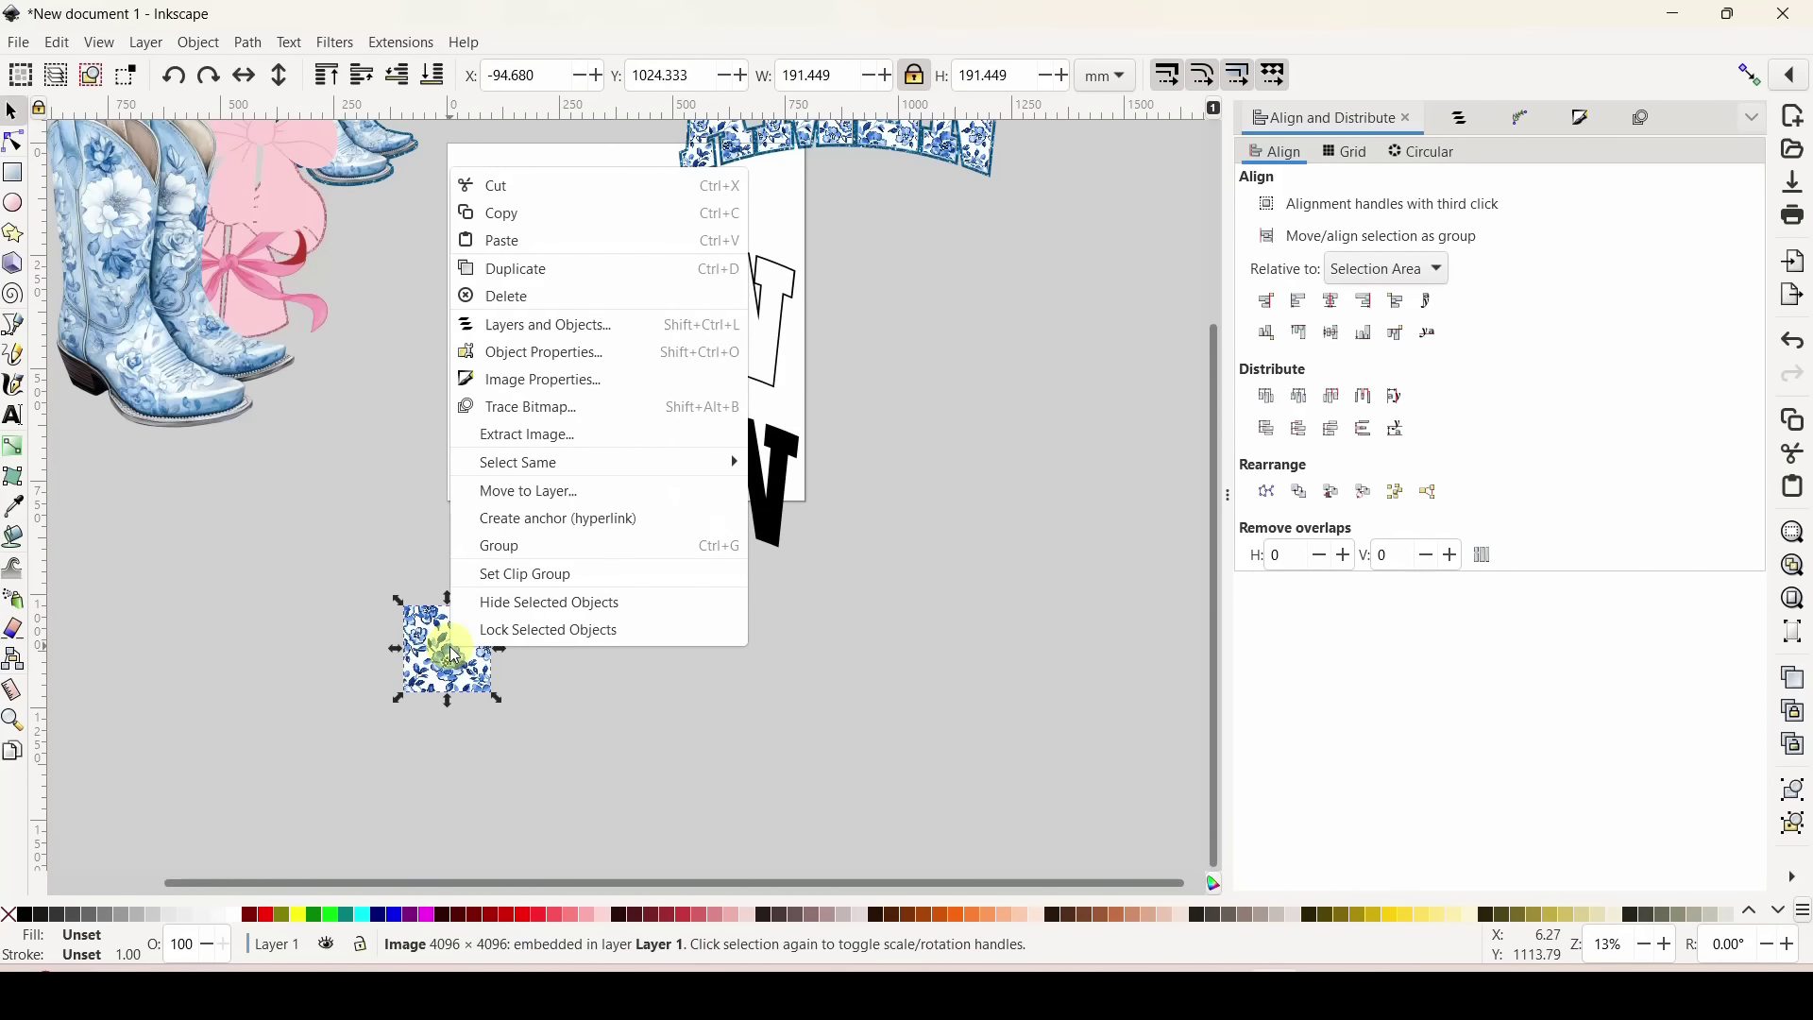
pyautogui.click(514, 268)
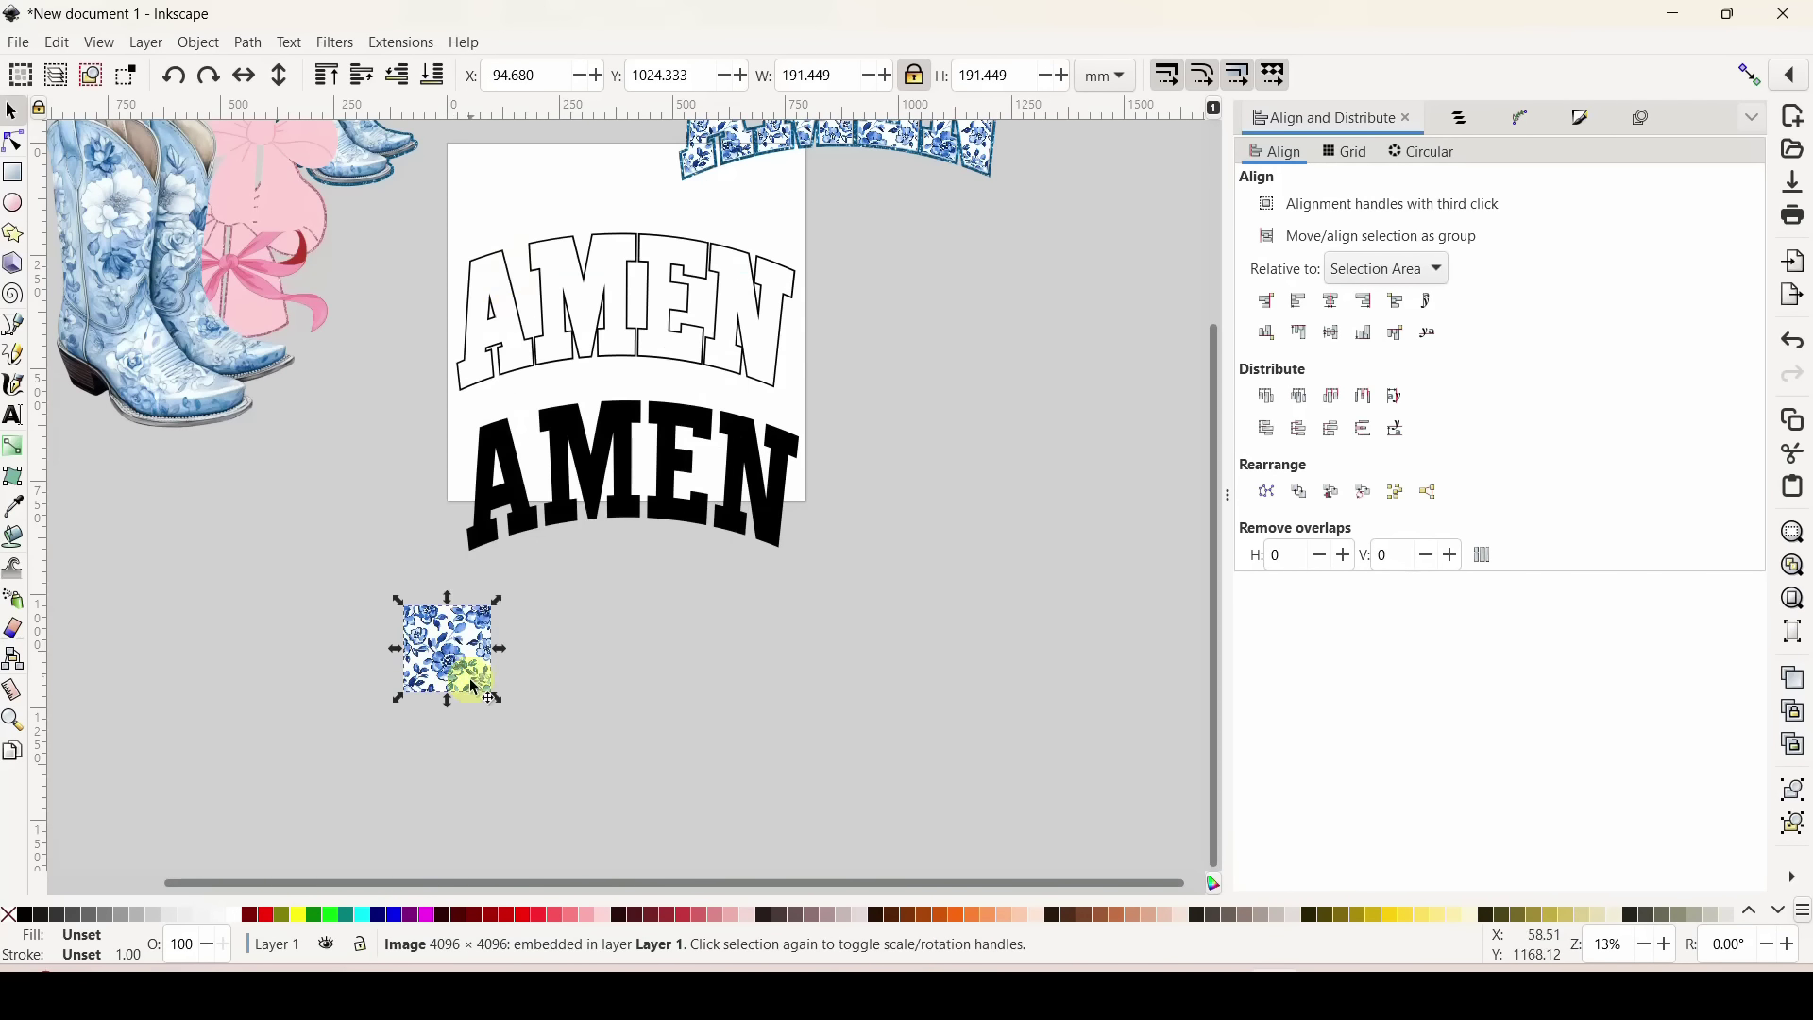
pyautogui.moveTo(469, 677); pyautogui.dragTo(640, 648)
pyautogui.rightClick(533, 659)
pyautogui.click(627, 275)
pyautogui.moveTo(351, 578); pyautogui.dragTo(716, 767)
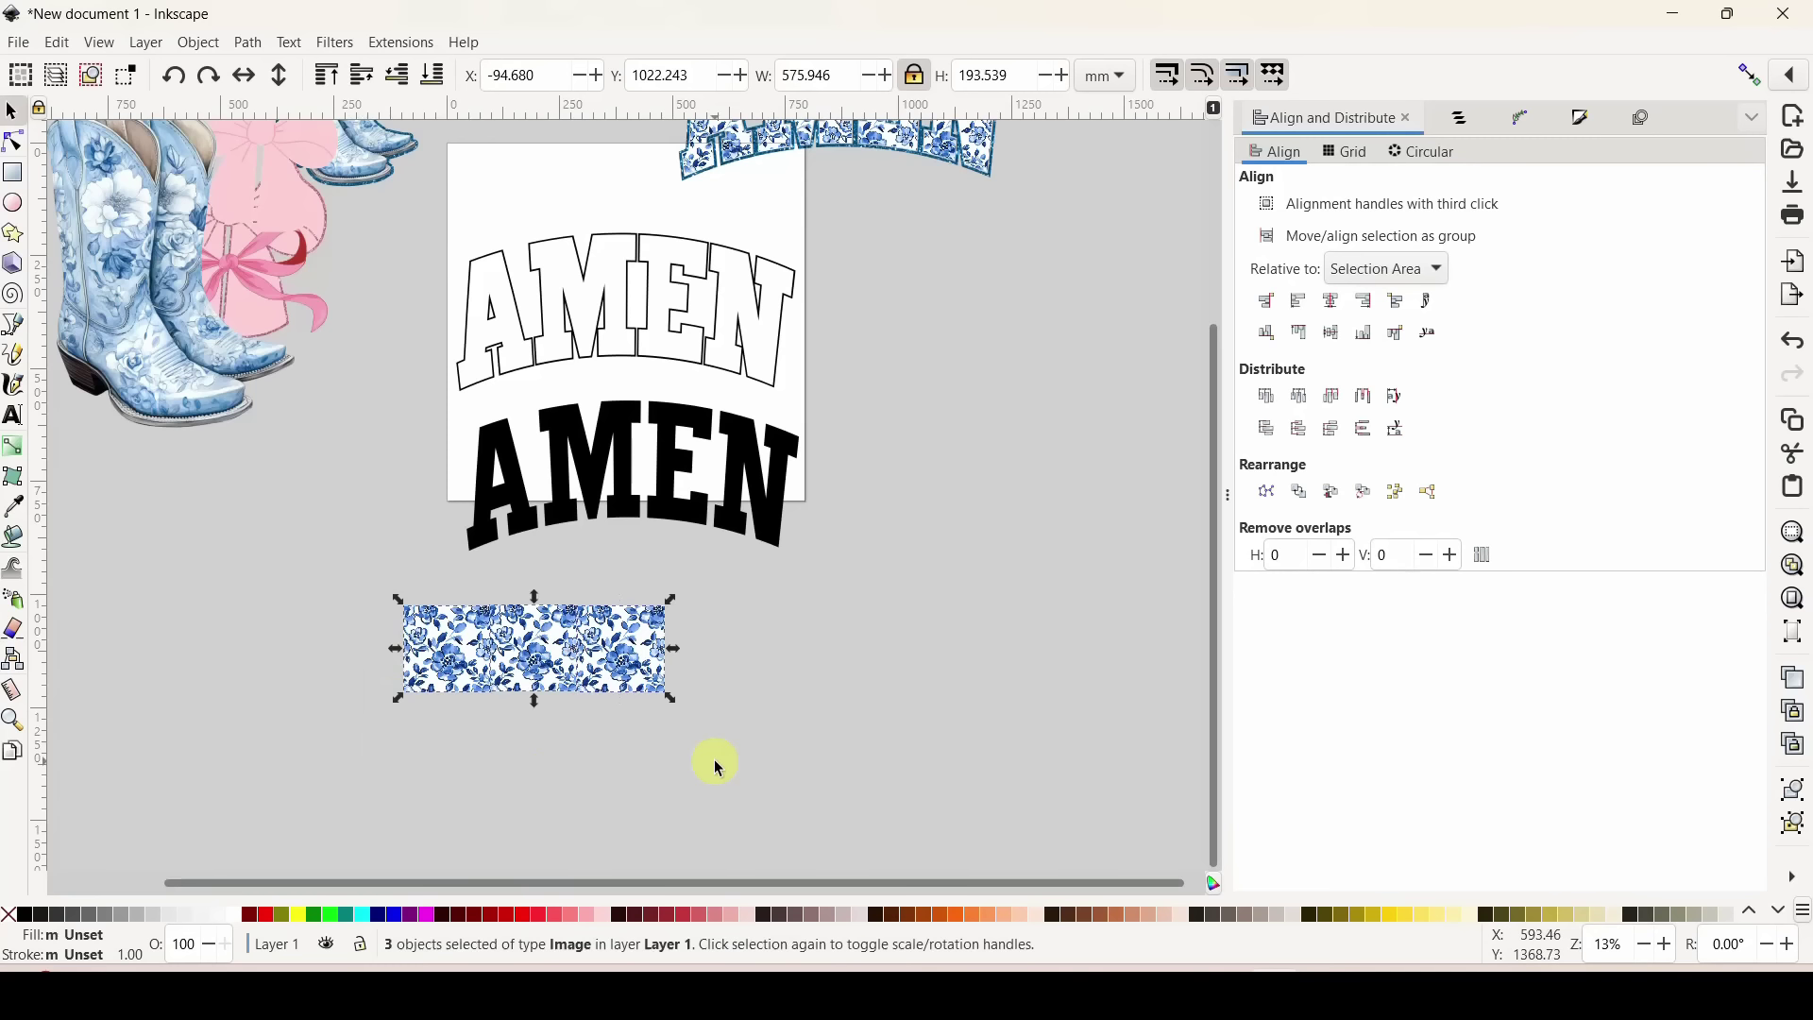
pyautogui.hotkey('ctrl', 'g')
# Duplicate the tile row directly below itself, enlarge both rows to about 943 by 614 mm overall, and group them.
pyautogui.rightClick(639, 660)
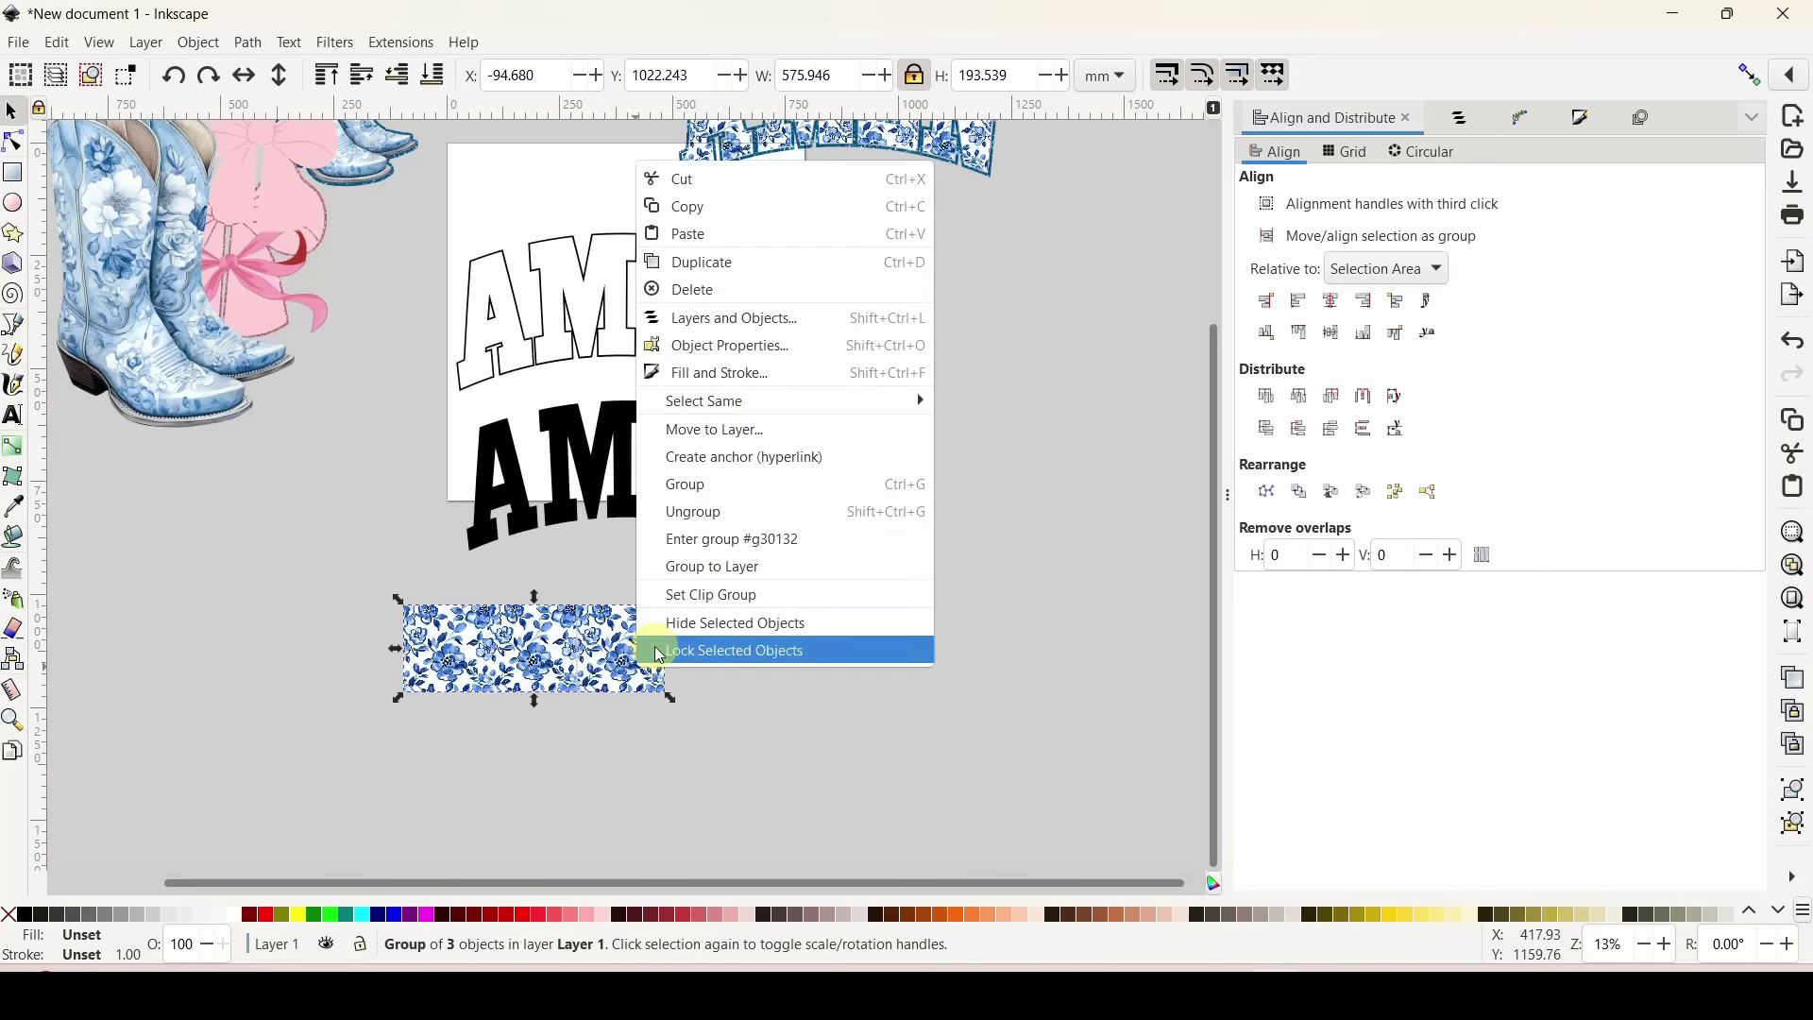
pyautogui.click(748, 279)
pyautogui.moveTo(607, 639); pyautogui.dragTo(636, 758)
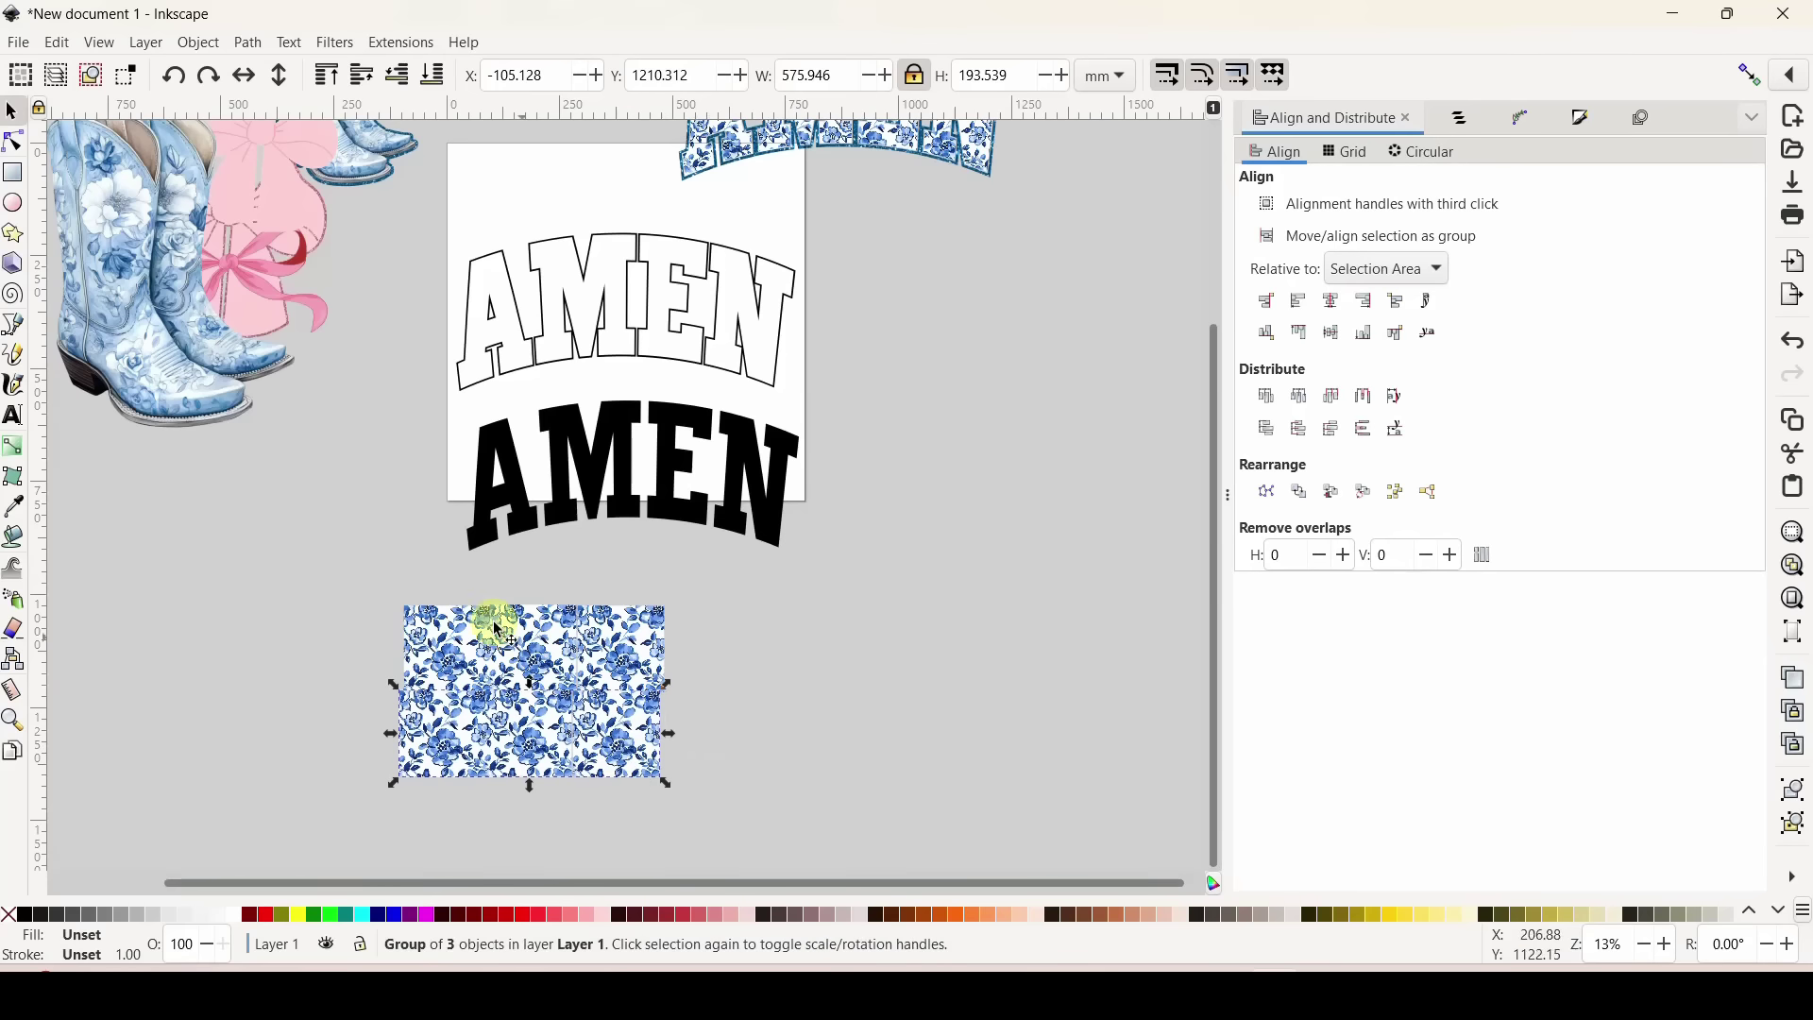
pyautogui.moveTo(357, 577); pyautogui.dragTo(1017, 870)
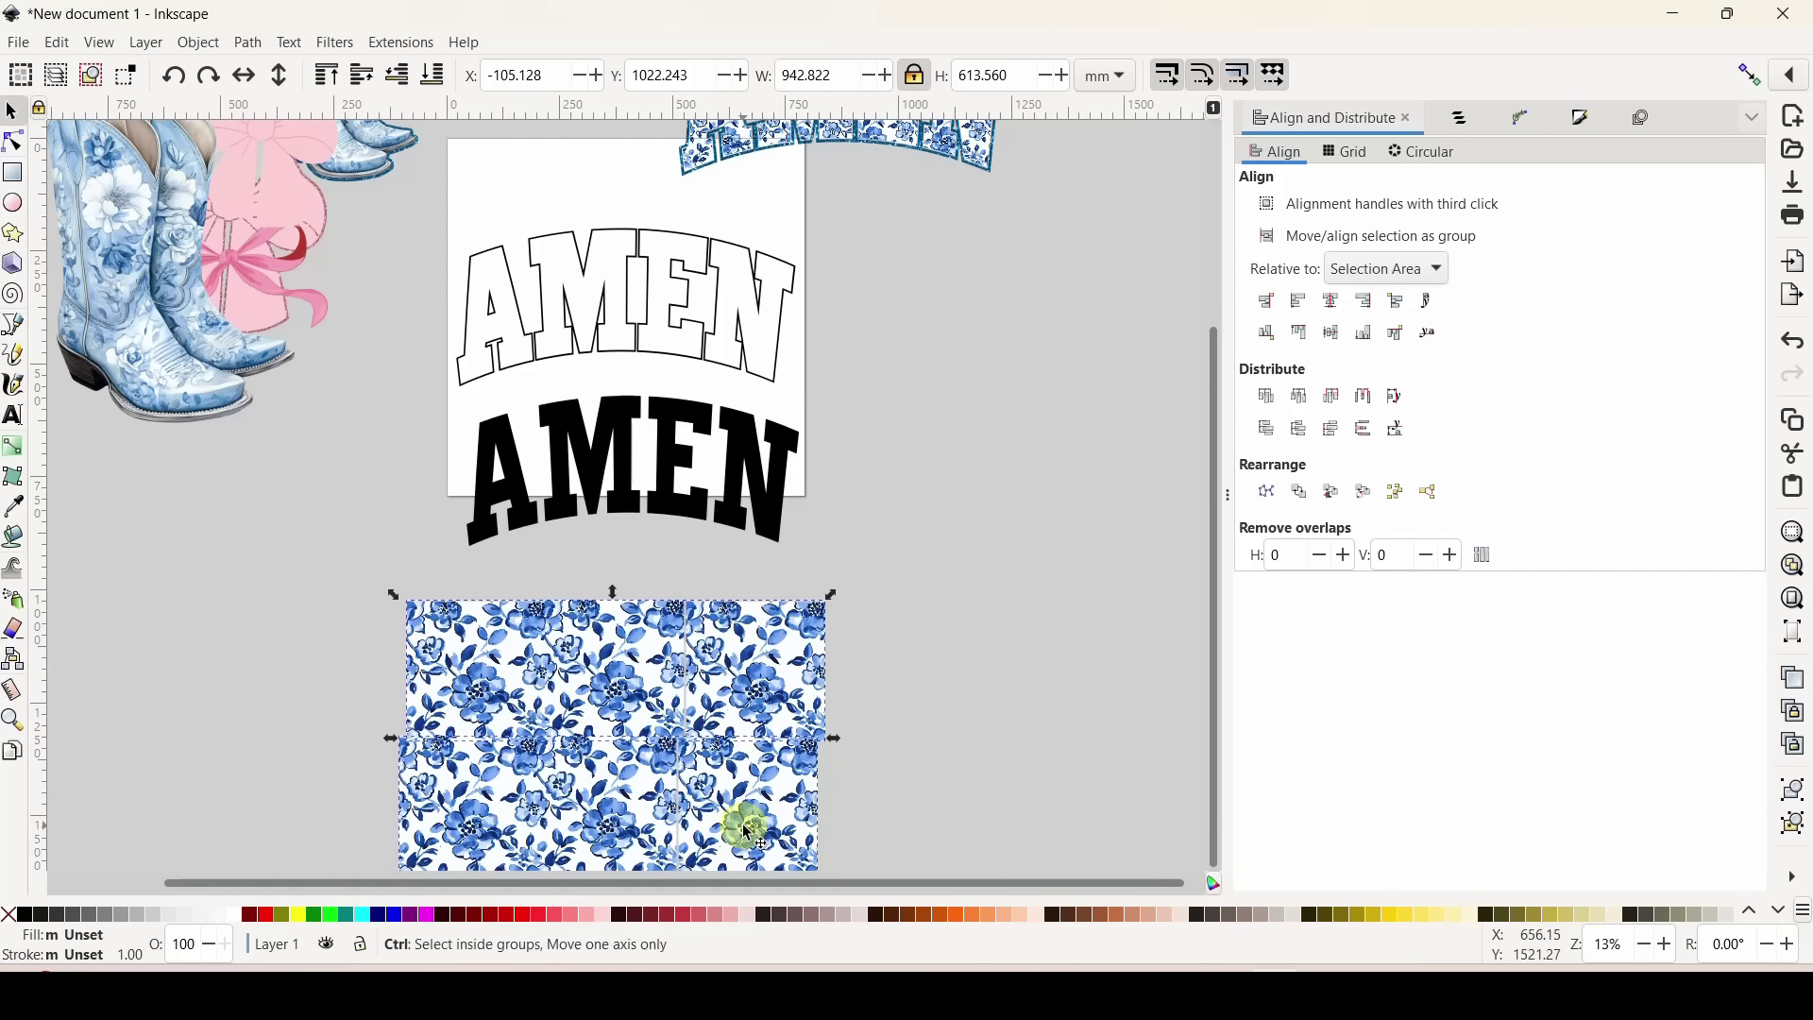
pyautogui.hotkey('ctrl', 'g')
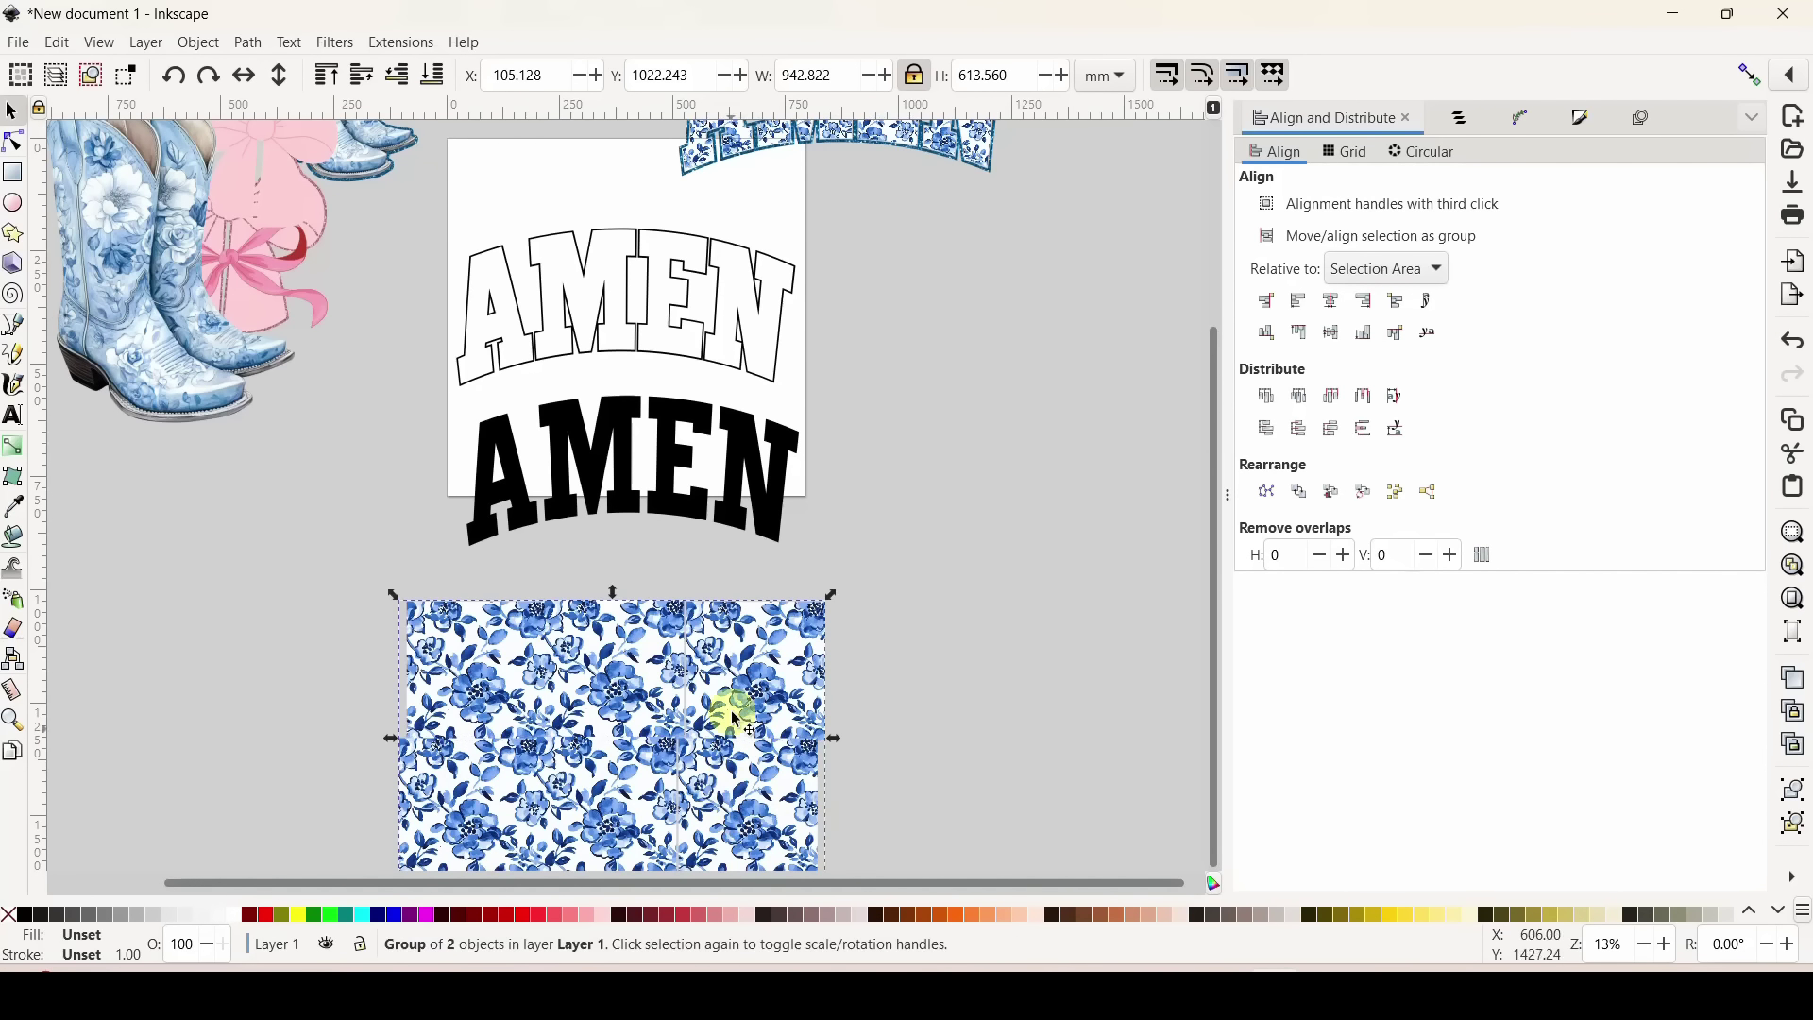
# Move the solid black AMEN lettering onto the middle of the pattern block and raise it to the top.
pyautogui.moveTo(733, 519); pyautogui.dragTo(714, 821)
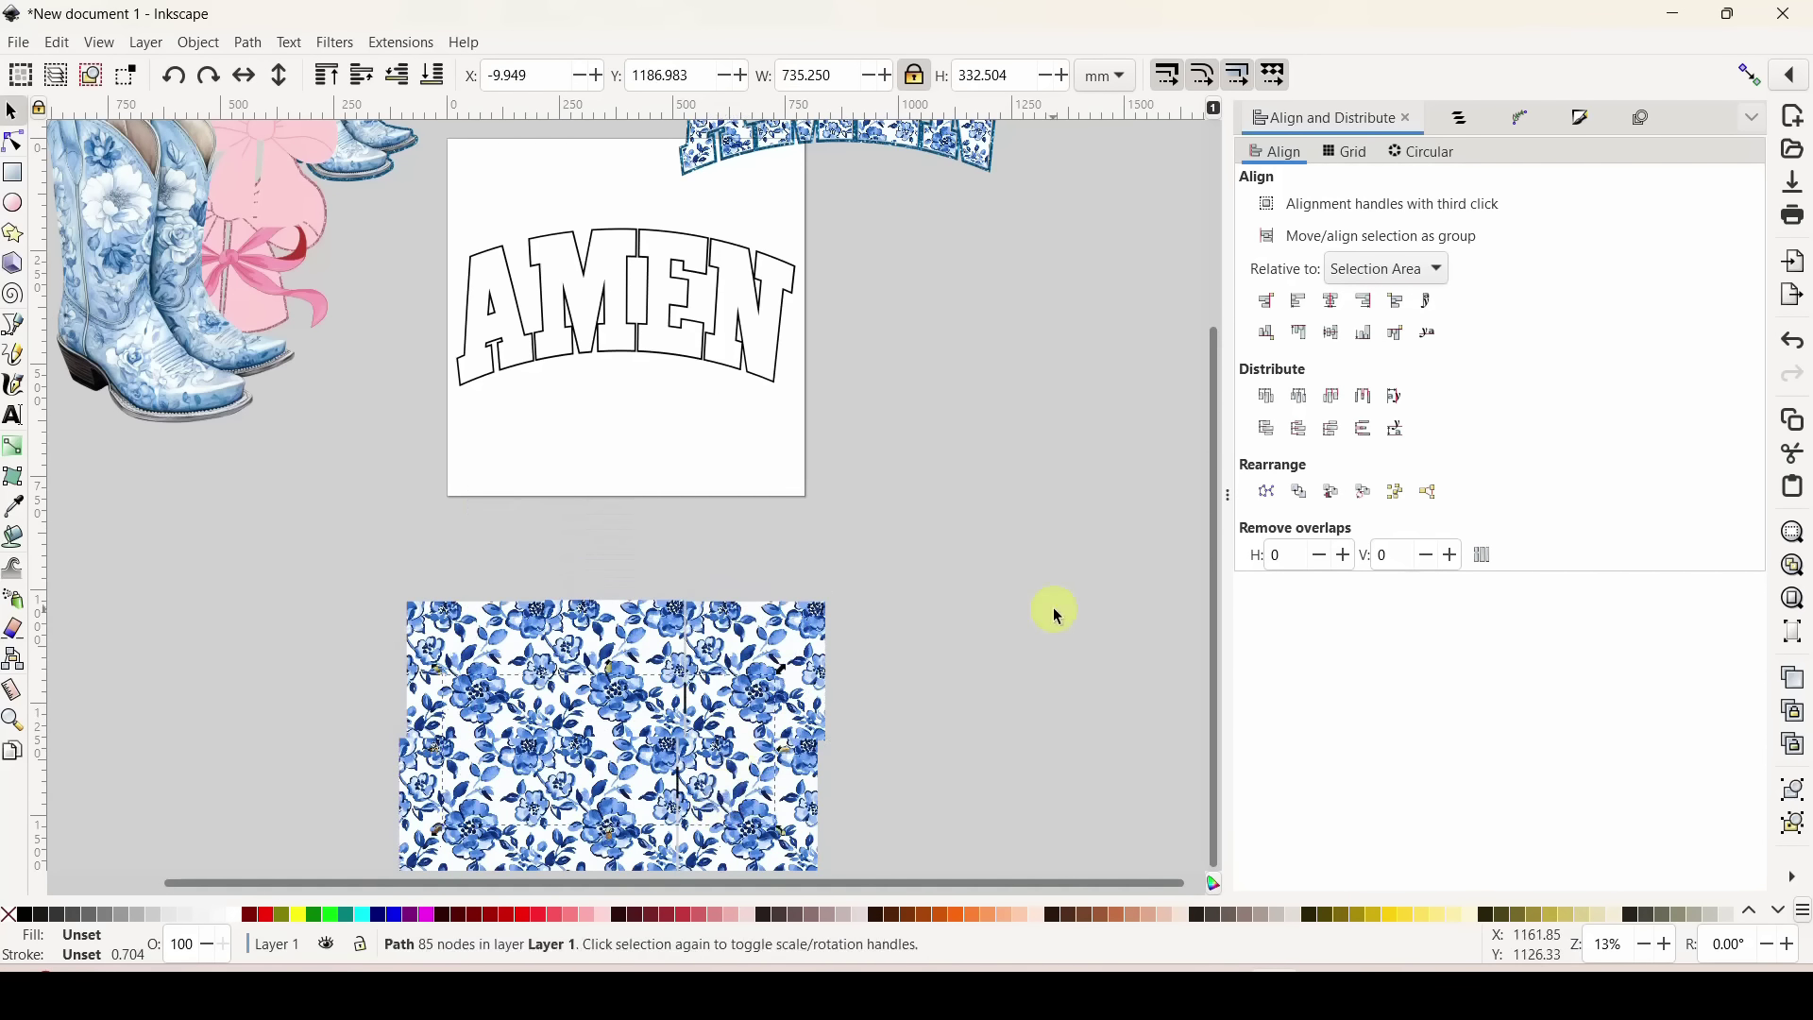
pyautogui.scroll(-4, 1052, 608)
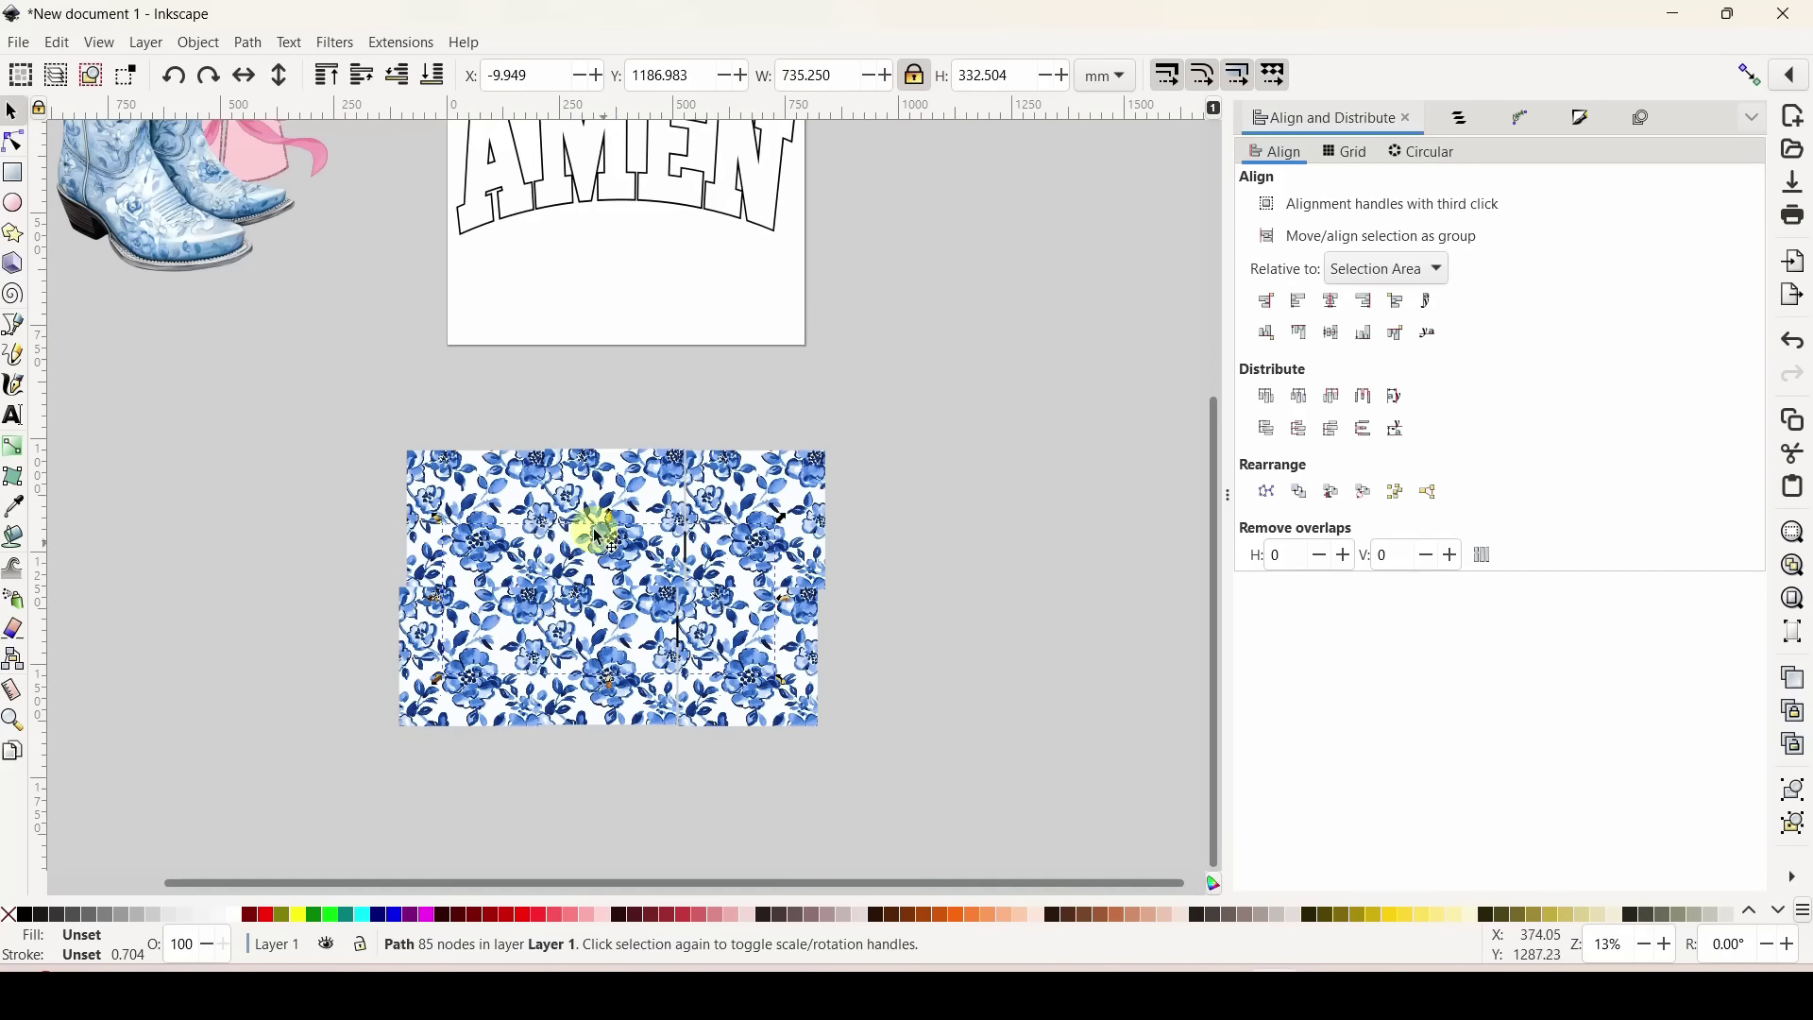
pyautogui.click(328, 74)
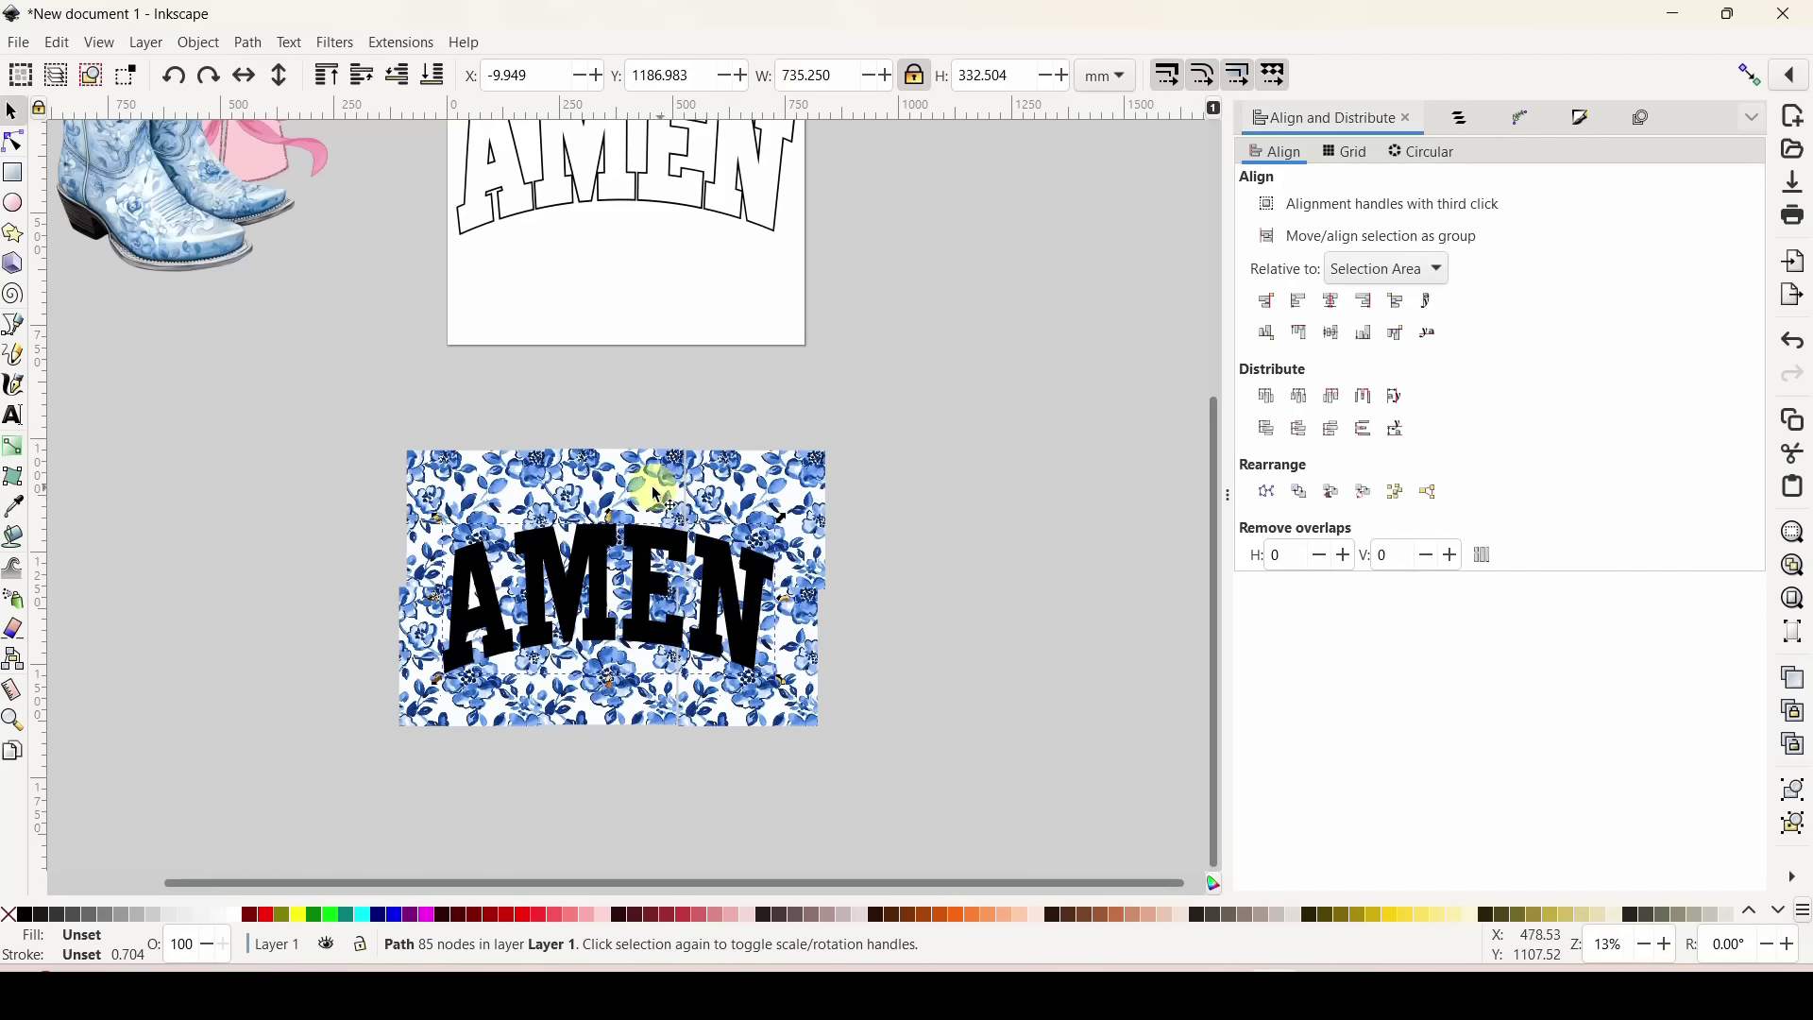
pyautogui.moveTo(734, 629)
pyautogui.mouseDown()
pyautogui.moveTo(728, 598)
pyautogui.moveTo(737, 626)
pyautogui.mouseUp()
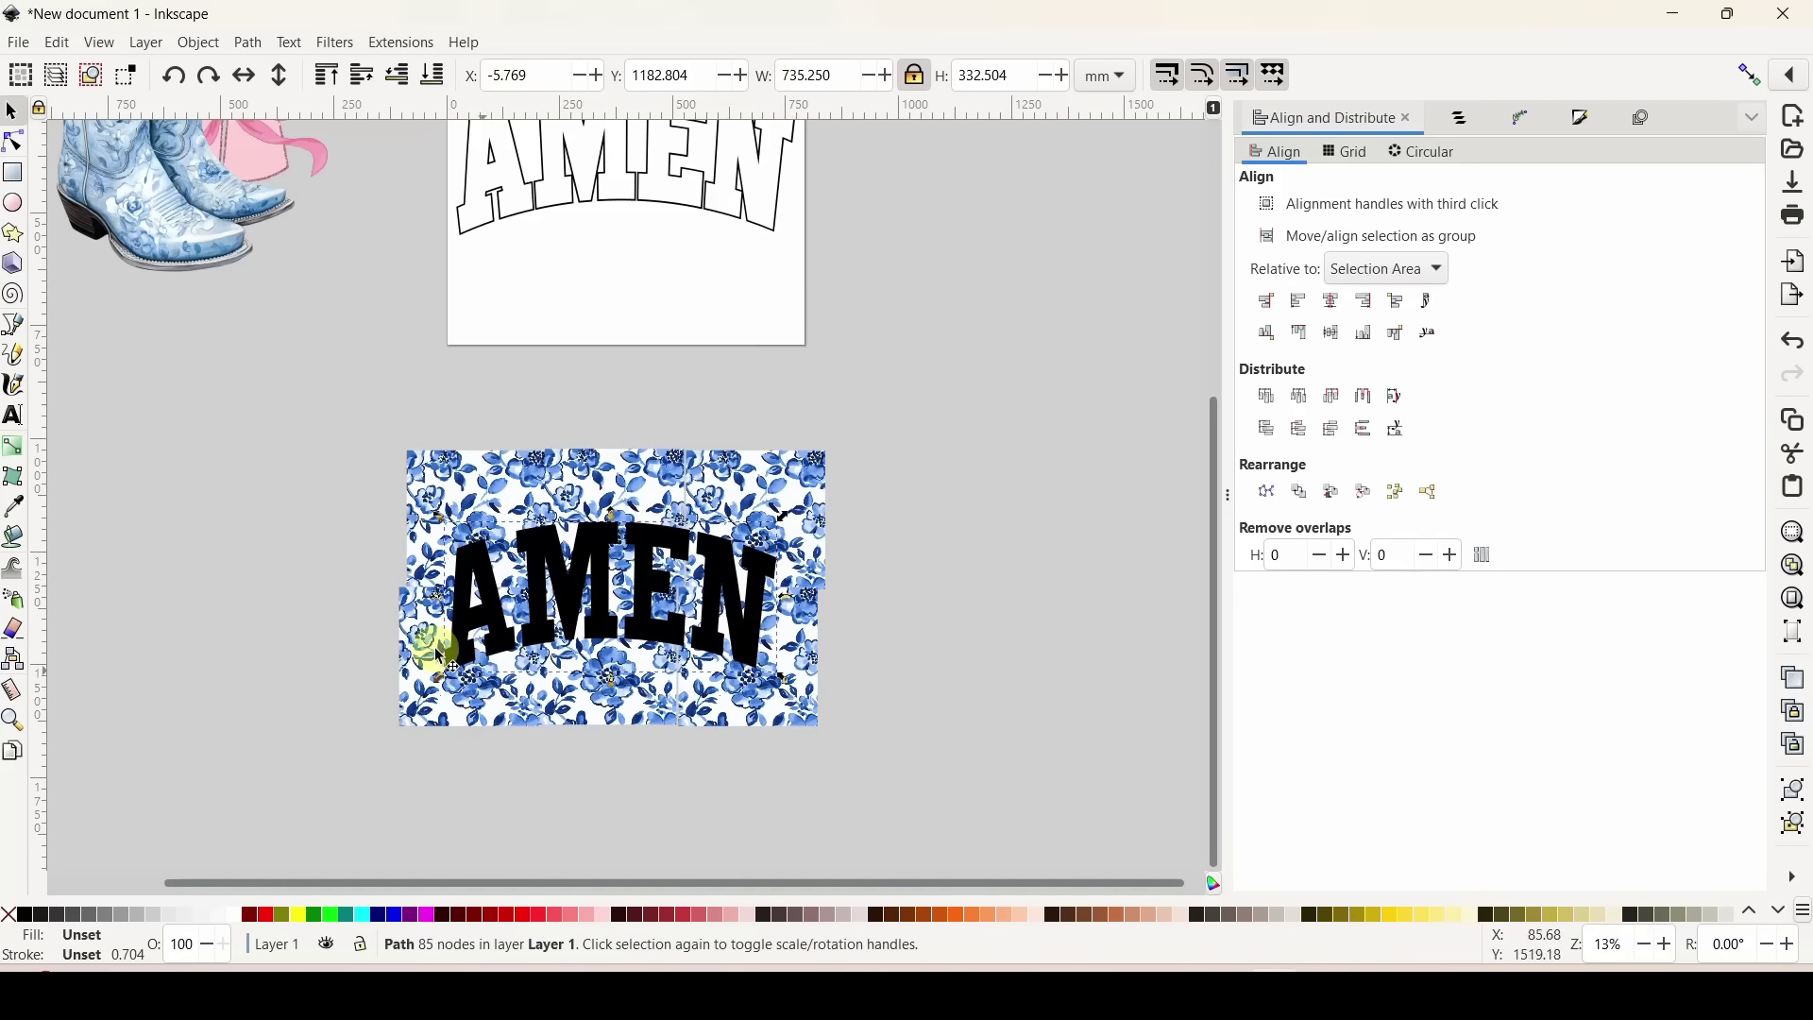
# Clip the floral pattern block to the shape of the black AMEN lettering.
pyautogui.moveTo(340, 392); pyautogui.dragTo(935, 786)
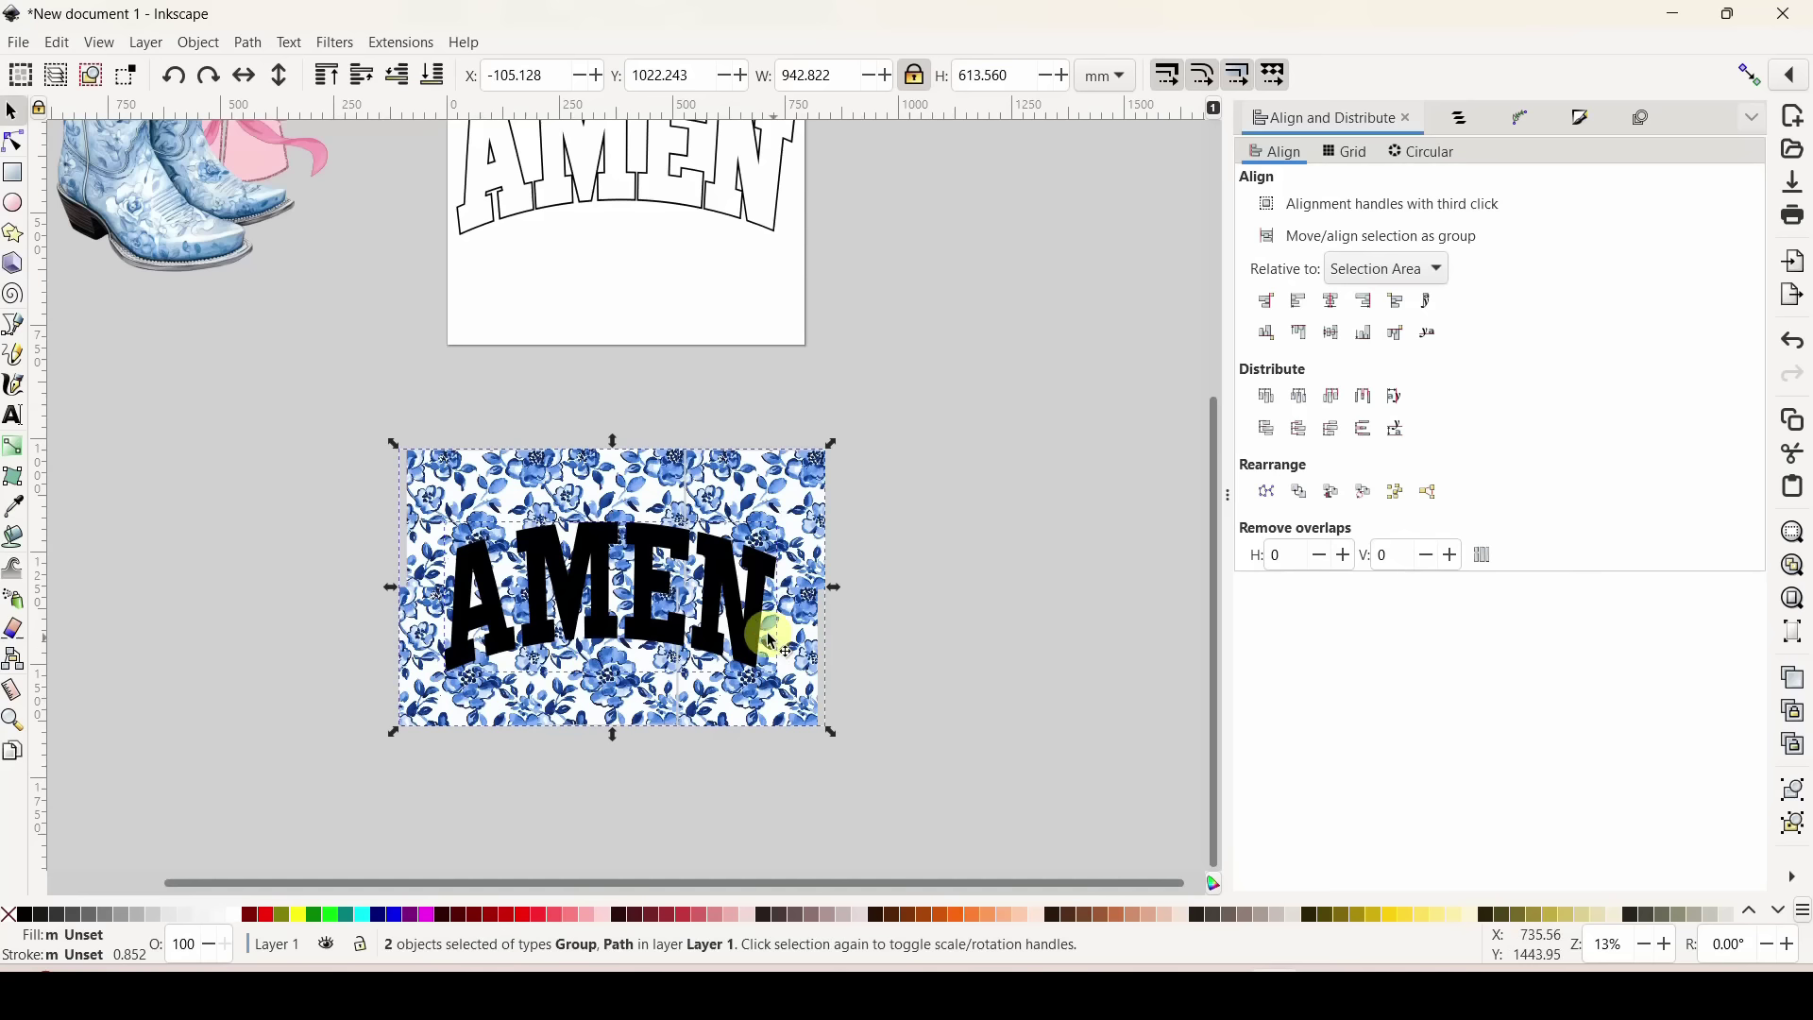
pyautogui.rightClick(720, 621)
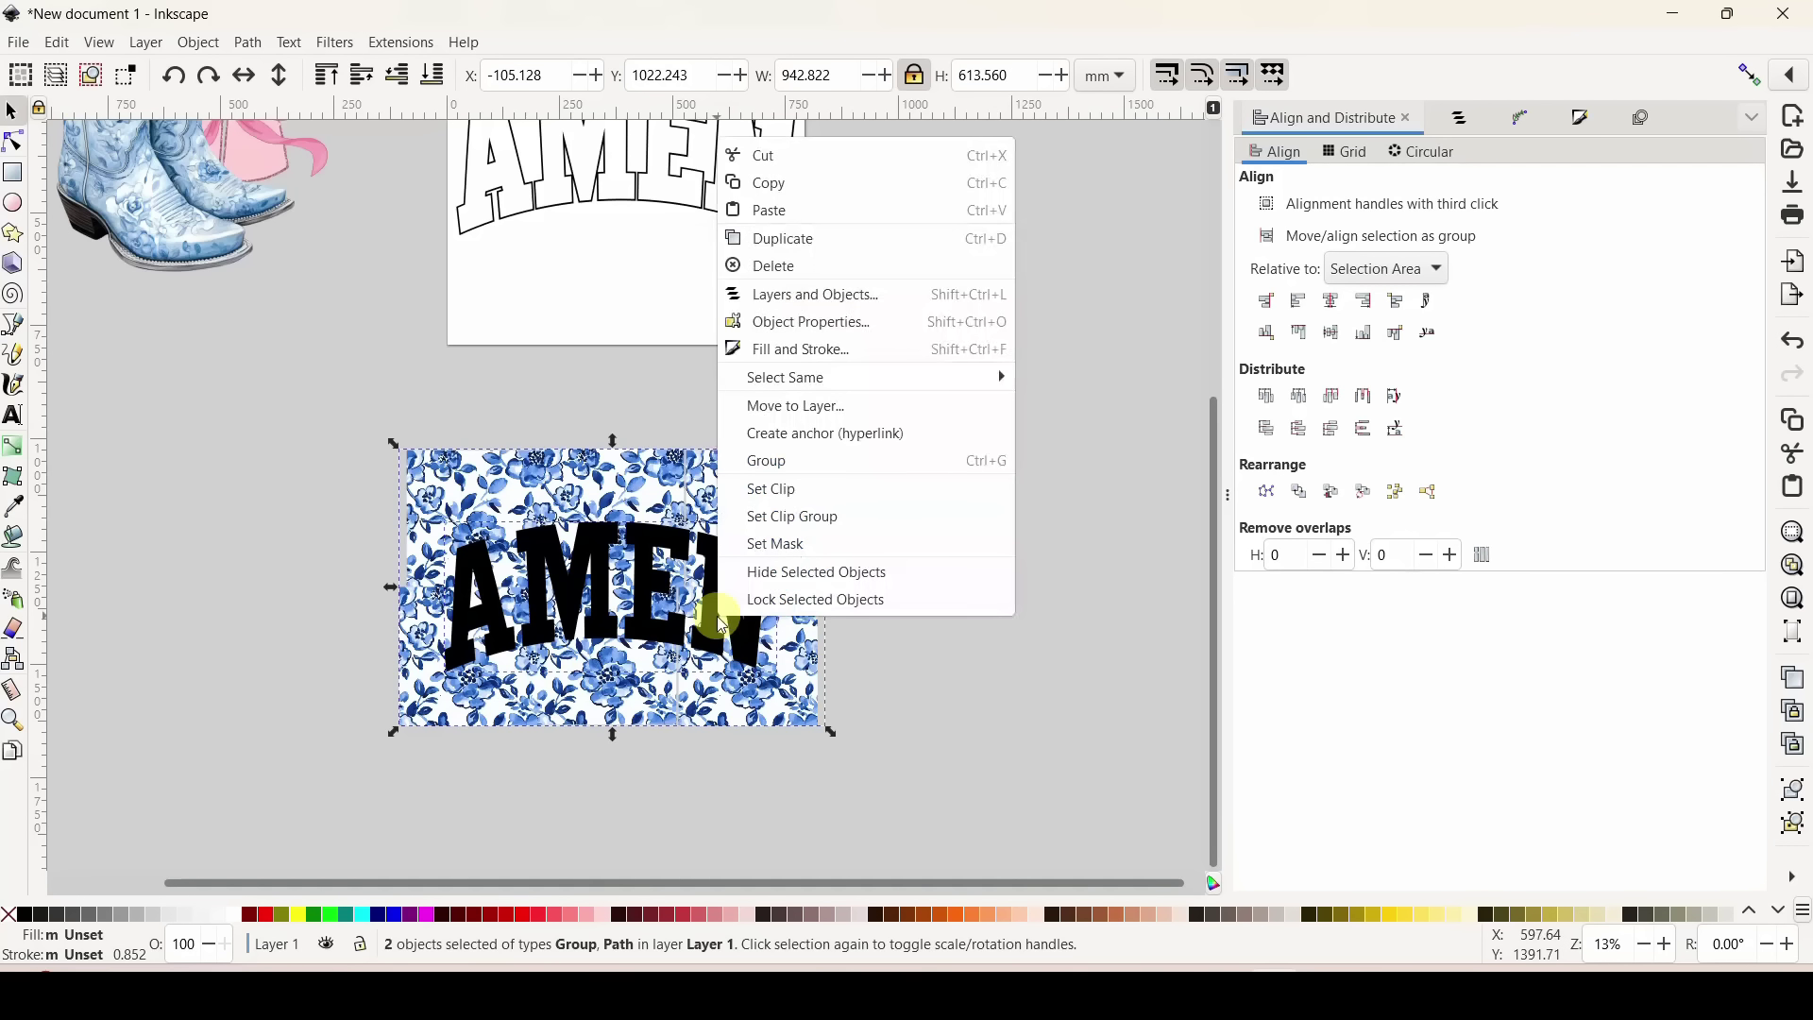
pyautogui.click(772, 492)
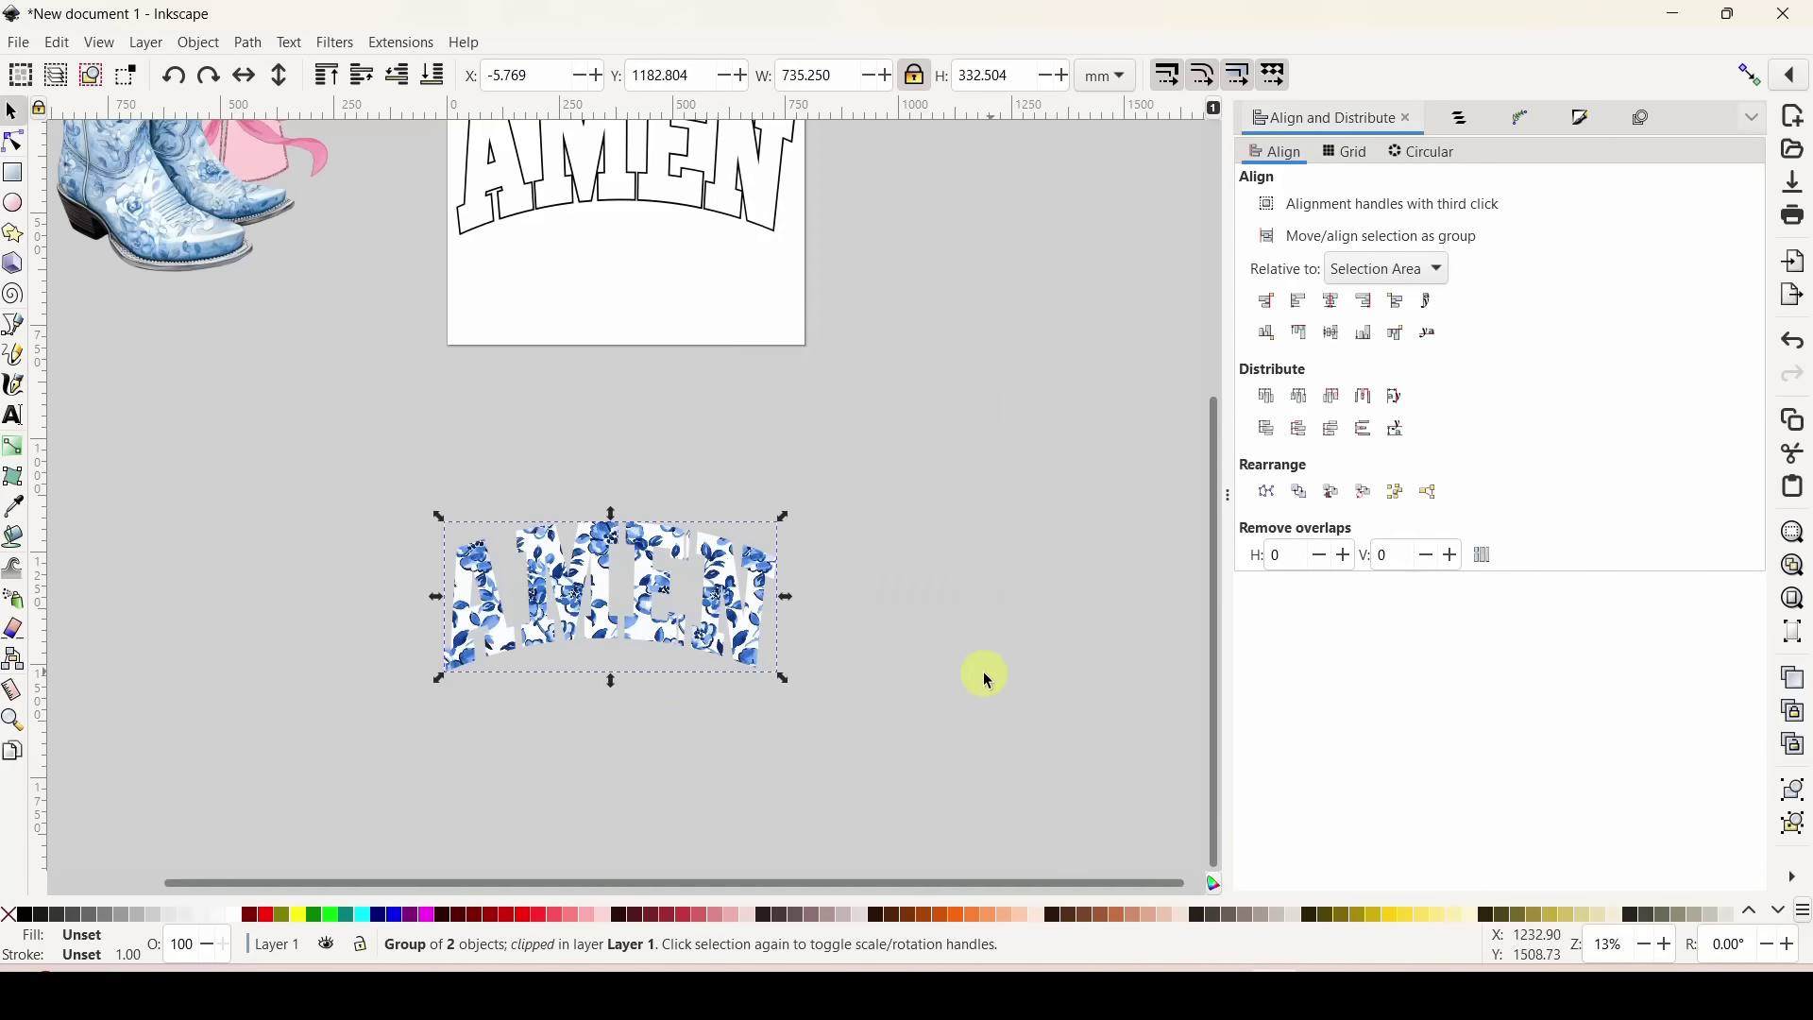
pyautogui.click(718, 657)
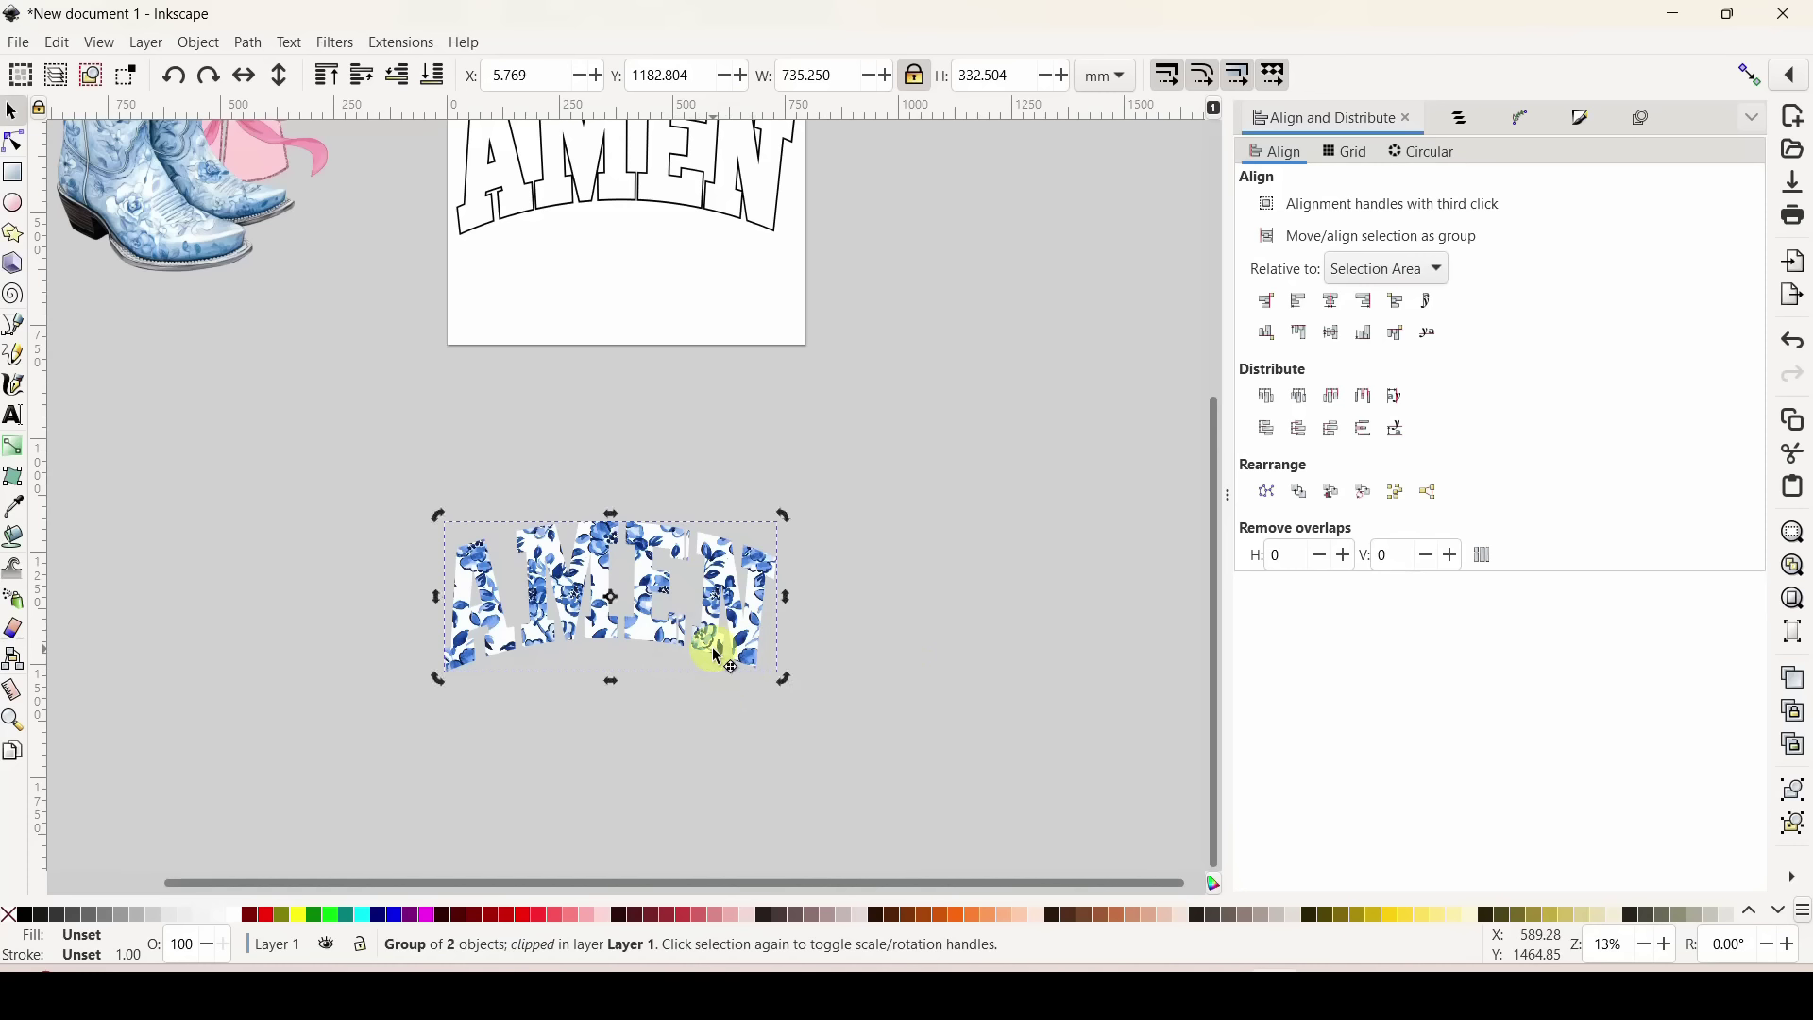
# Move the floral-filled AMEN lettering up beneath the outlined lettering, to about X 44 mm and Y 704 mm.
pyautogui.scroll(3, 717, 656)
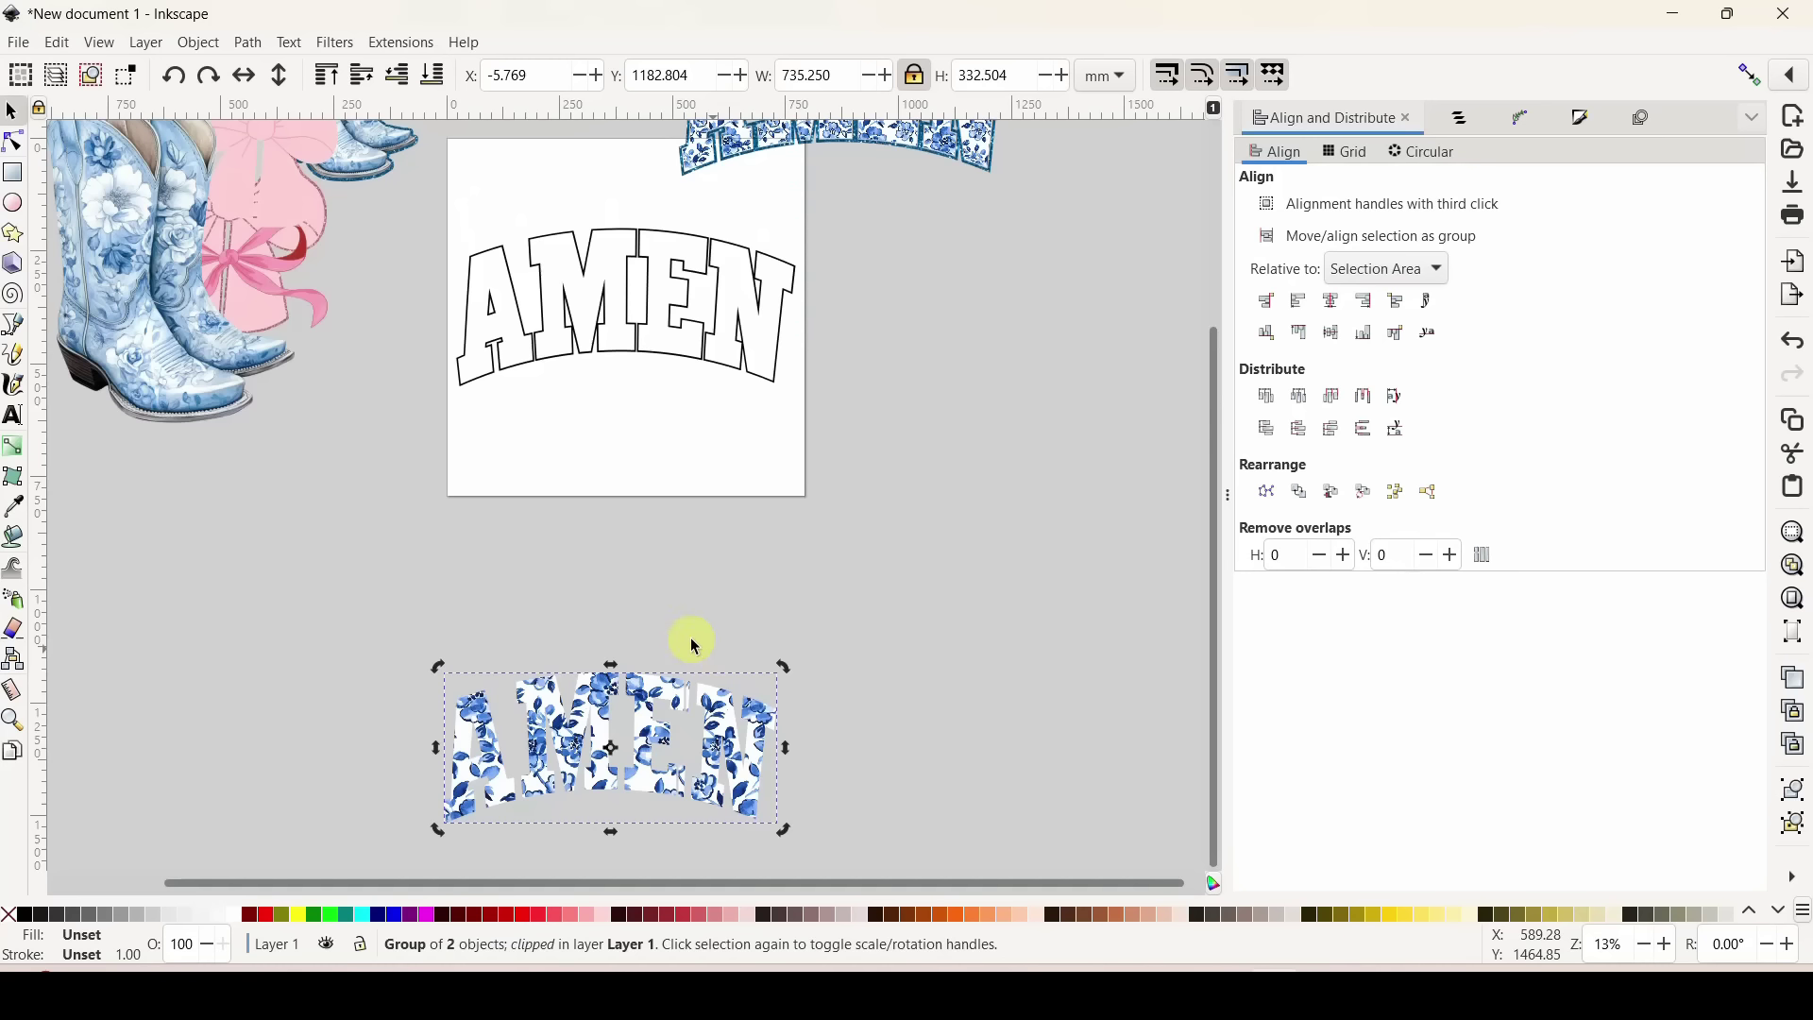
pyautogui.moveTo(708, 756); pyautogui.dragTo(738, 685)
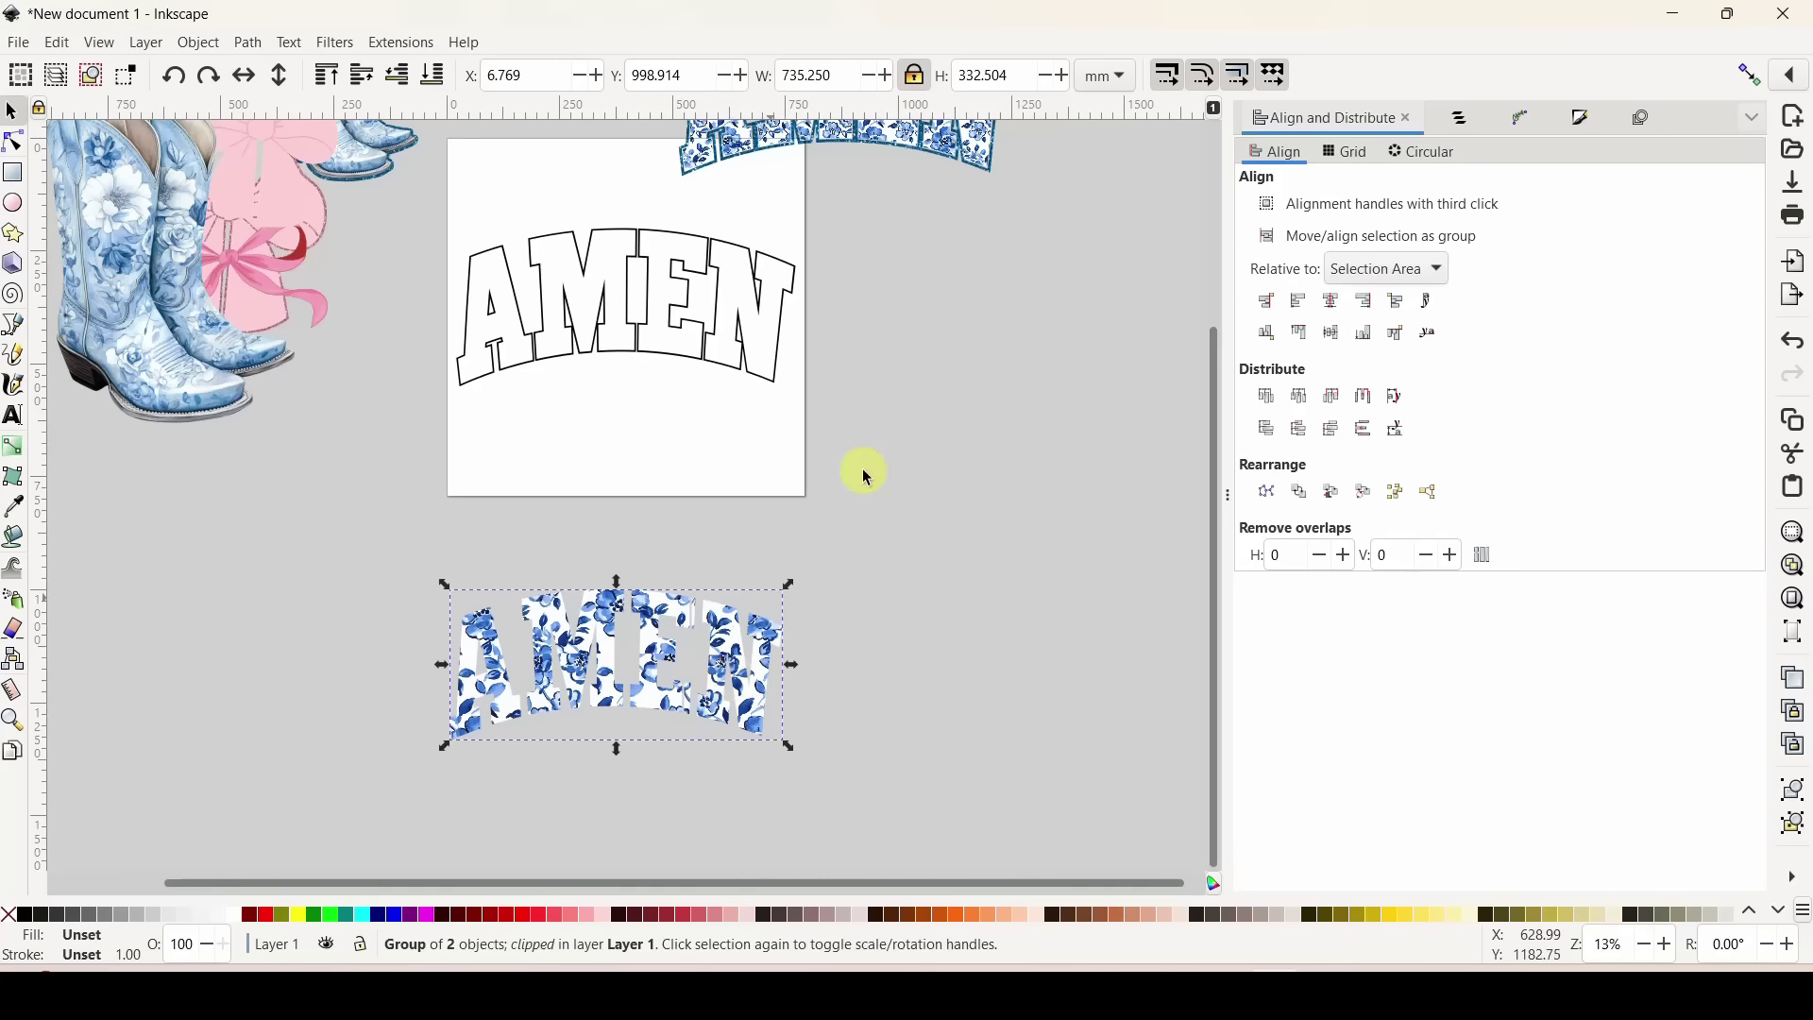
pyautogui.moveTo(658, 494); pyautogui.dragTo(680, 527)
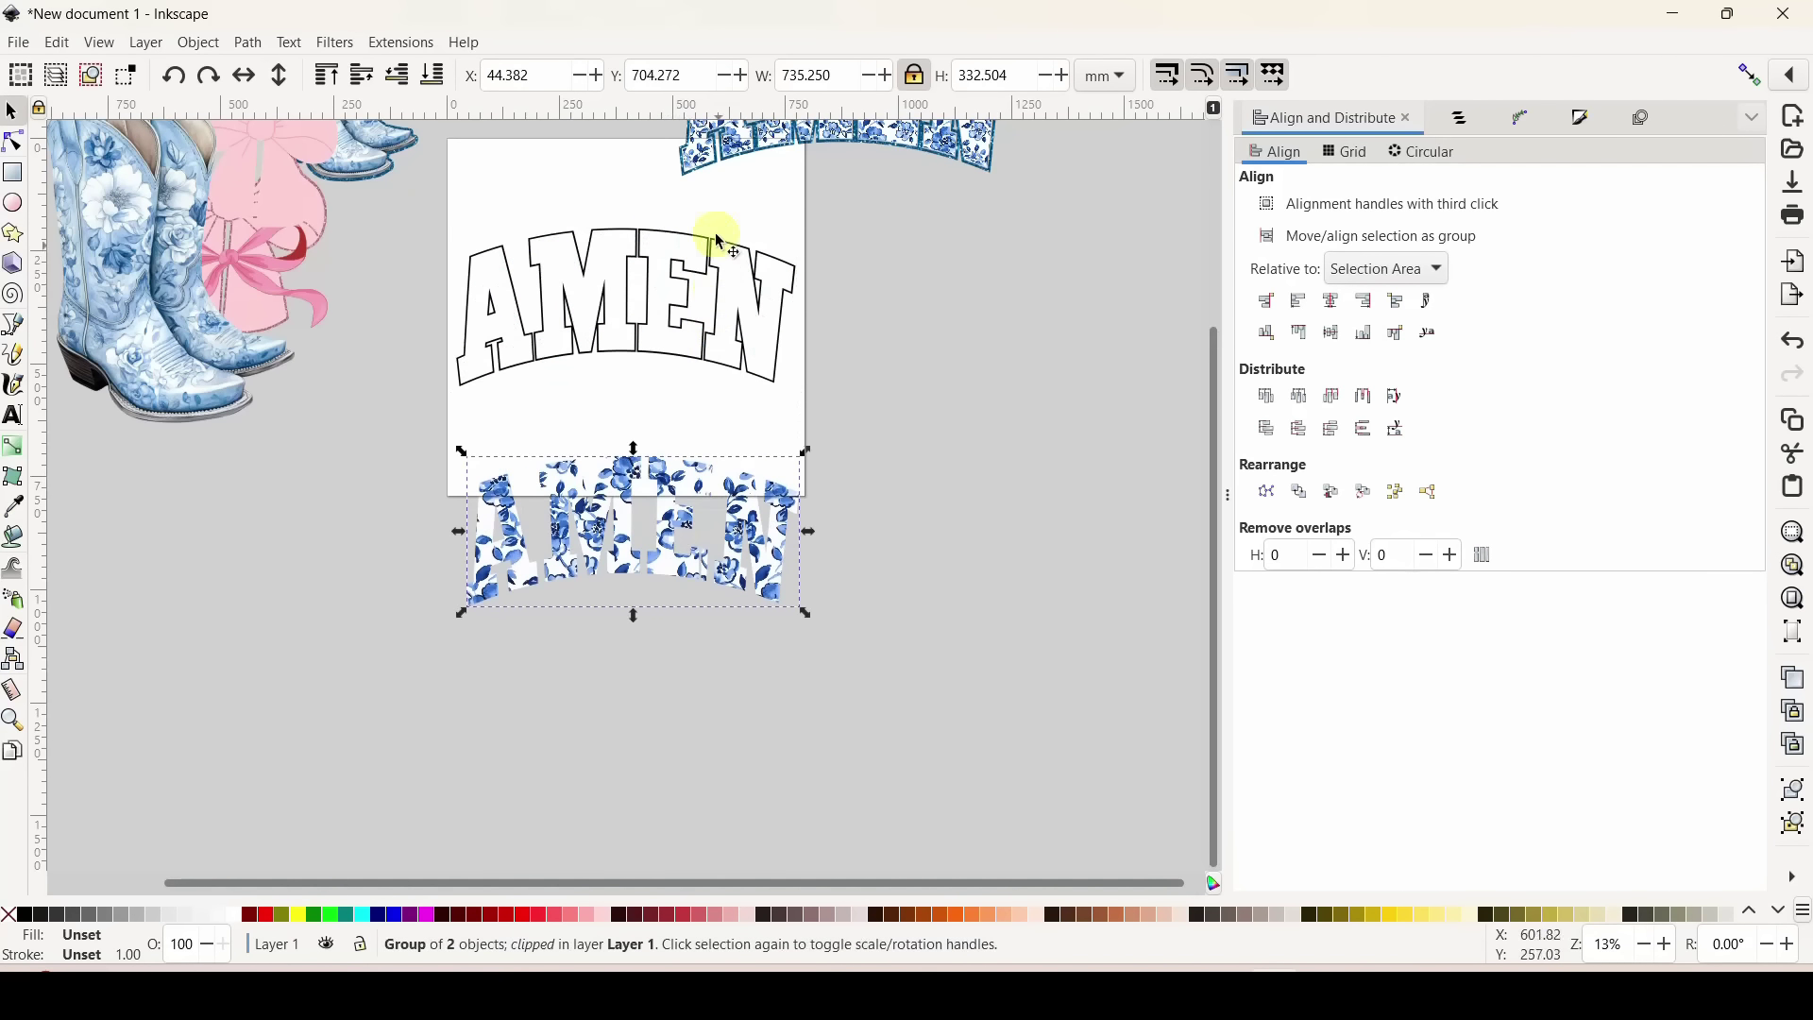
# Import the dark blue glitter image 36 (PNG) from the Desktop.
pyautogui.click(18, 43)
pyautogui.click(54, 324)
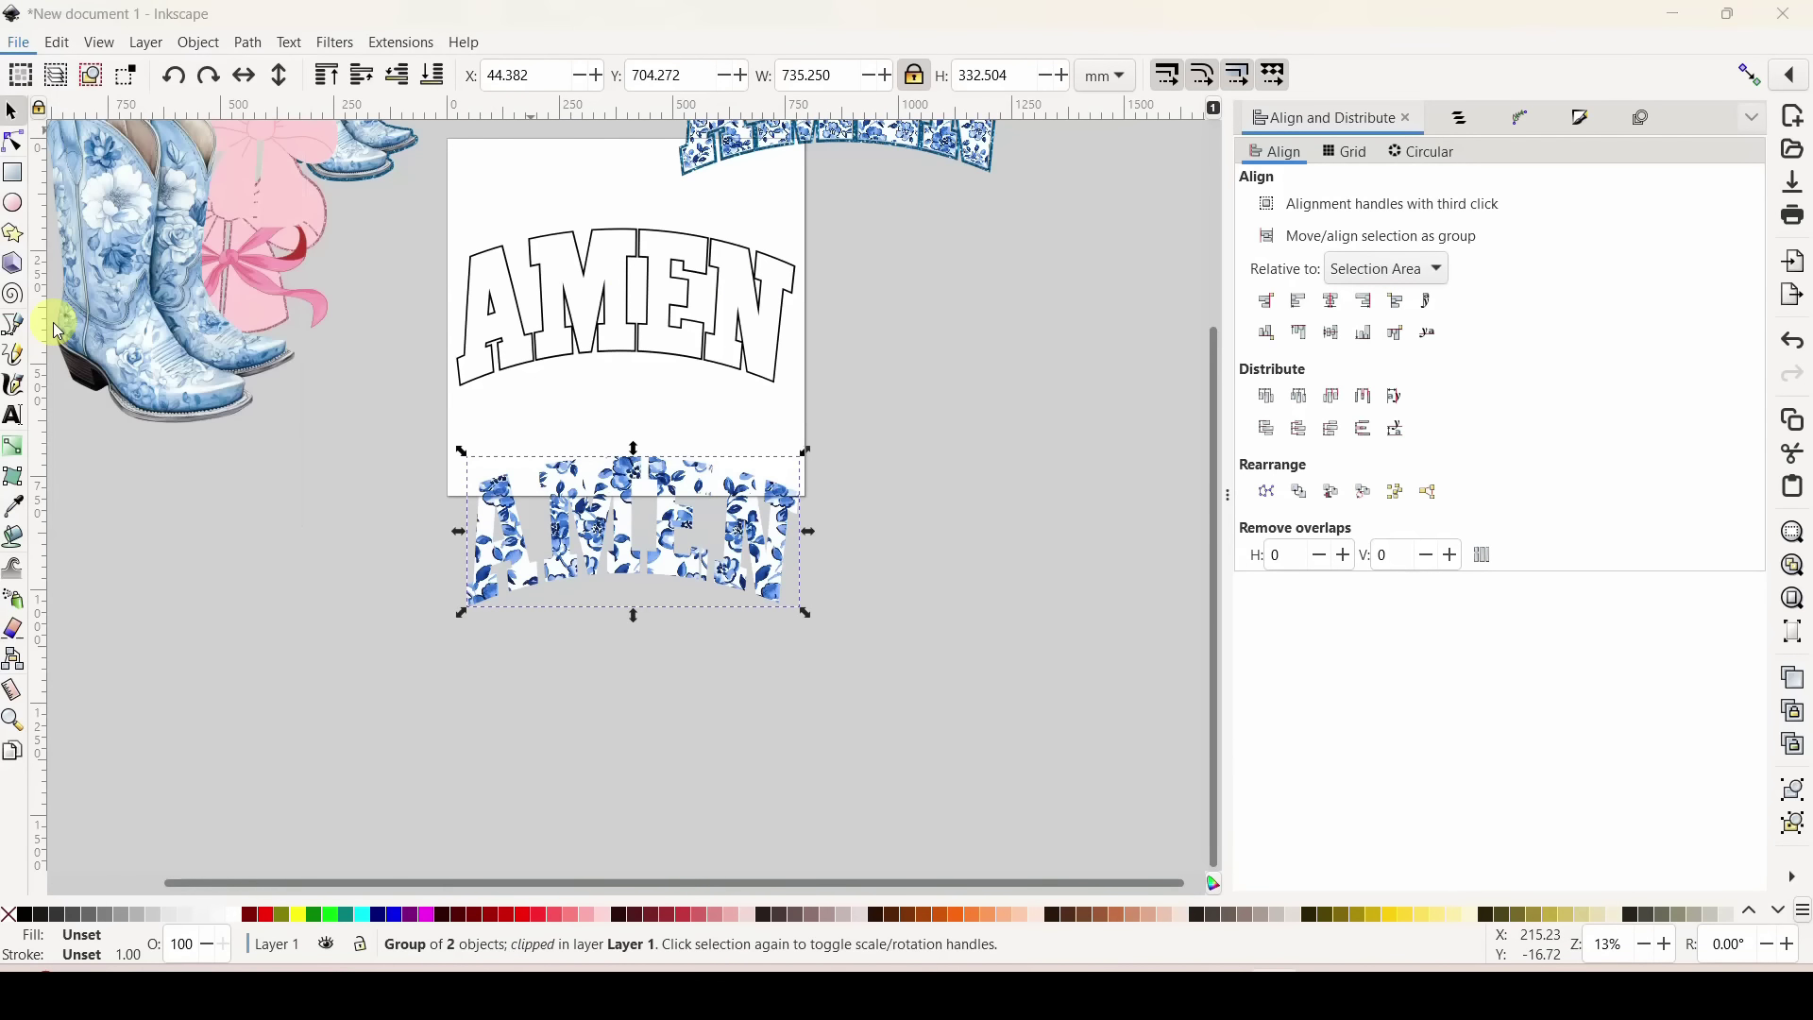
pyautogui.click(808, 332)
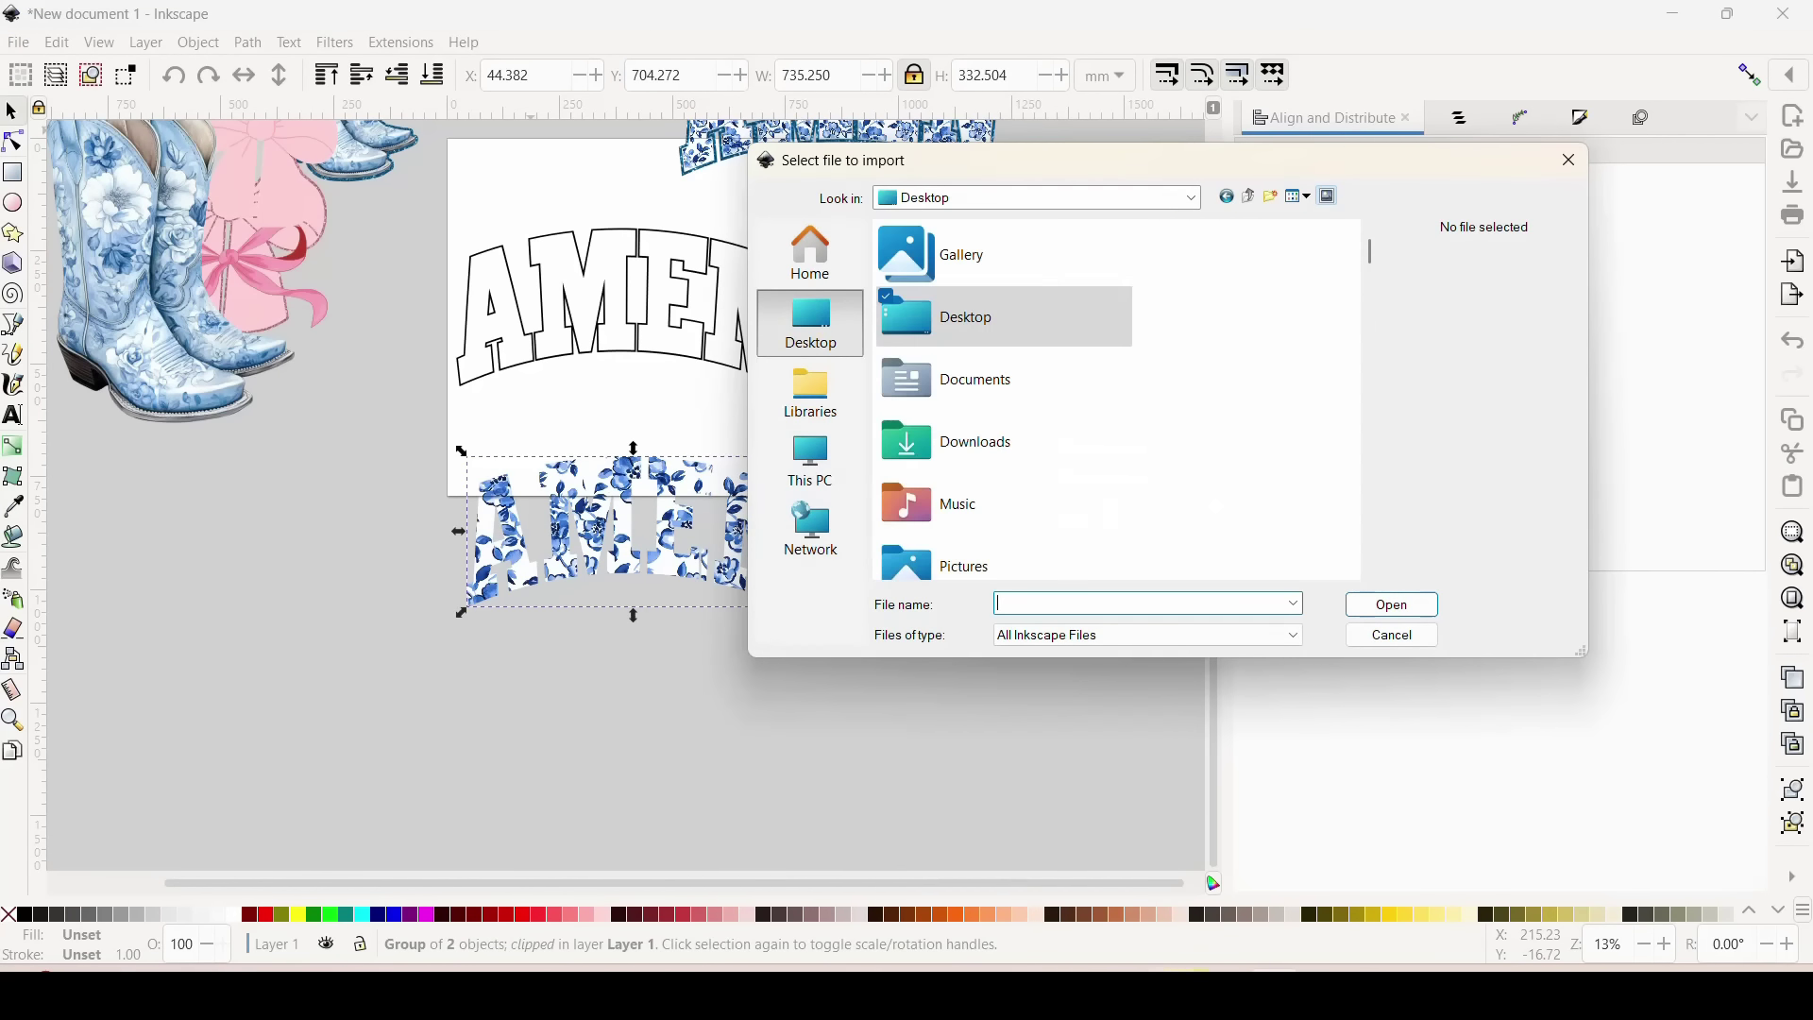
pyautogui.scroll(-6, 1025, 378)
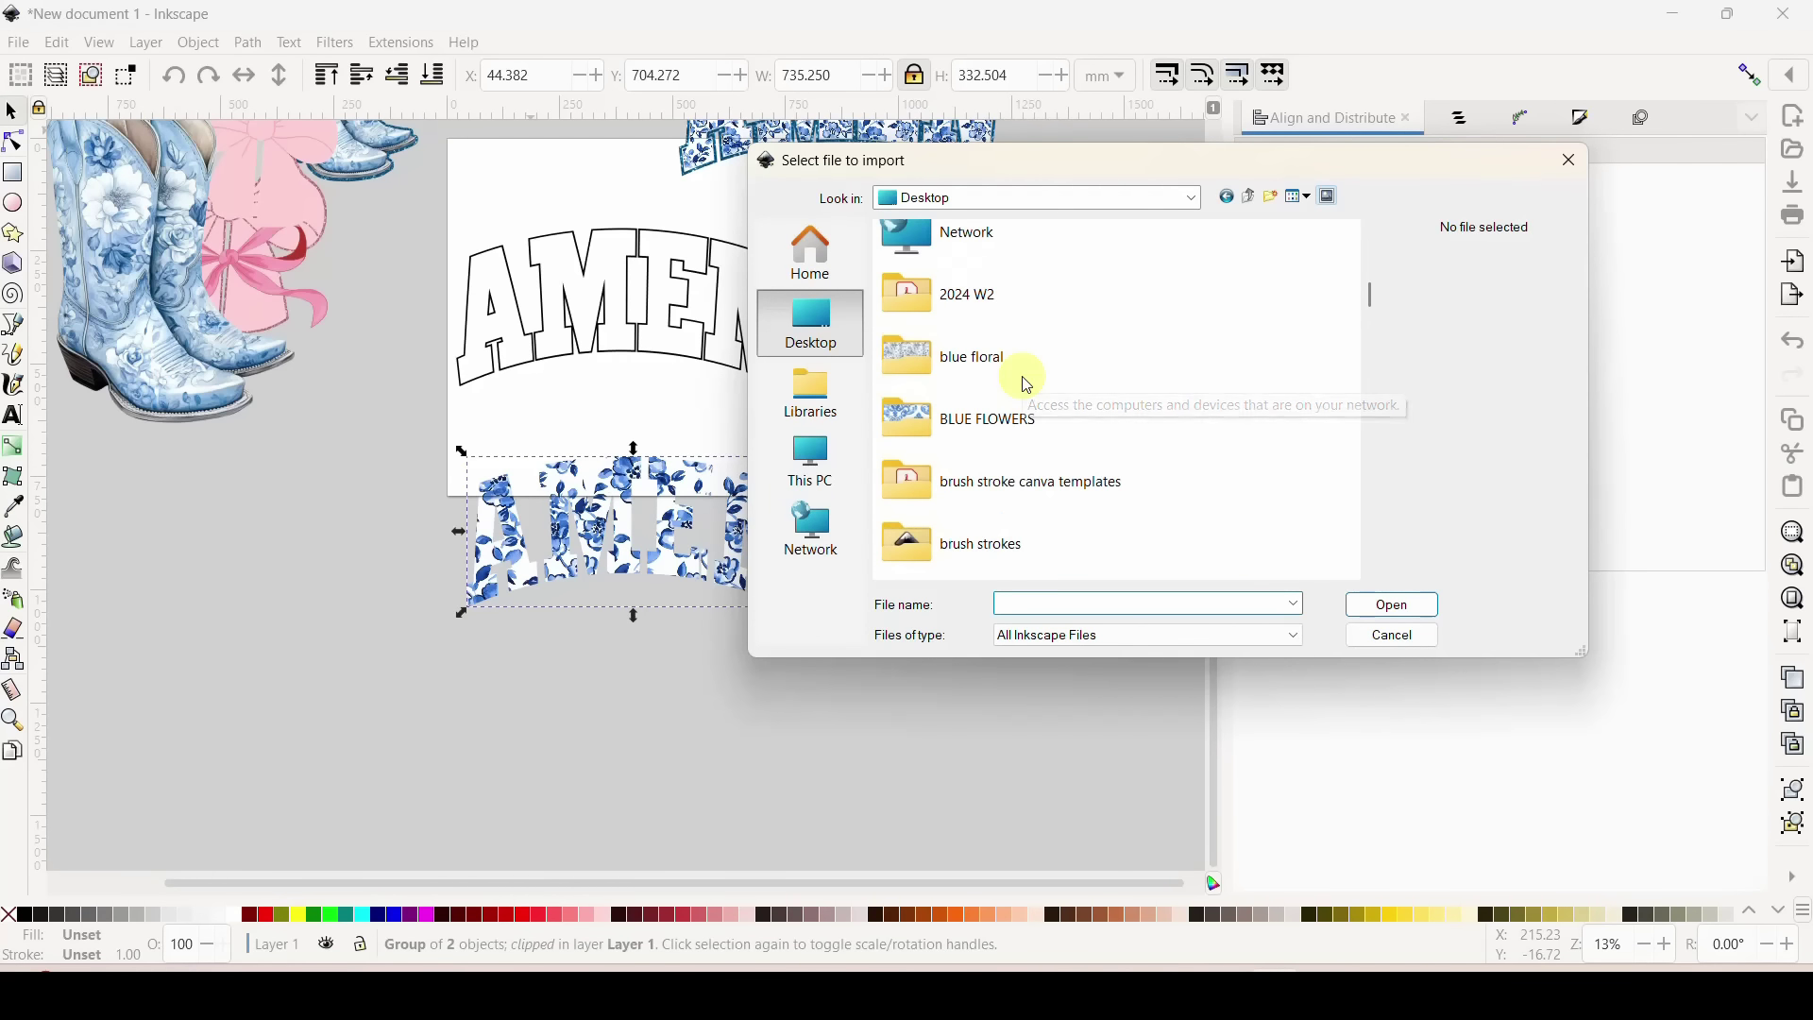
pyautogui.scroll(-15, 1027, 385)
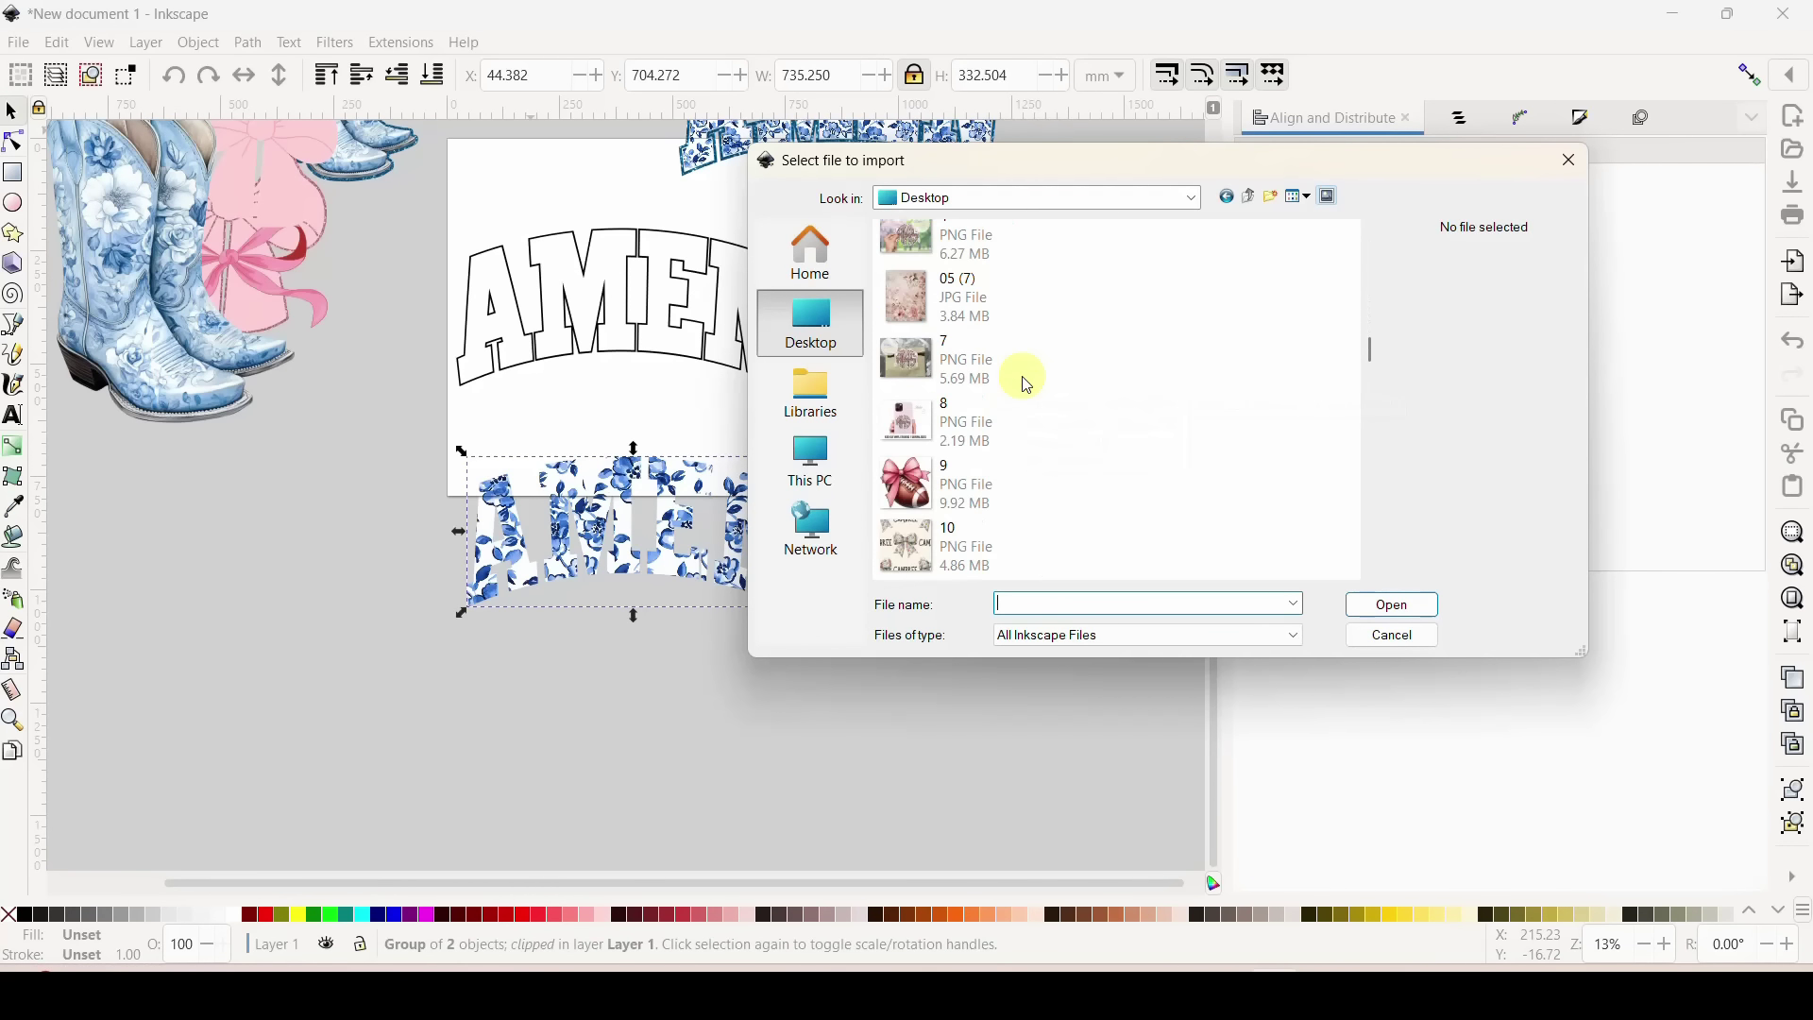
pyautogui.scroll(-5, 1027, 385)
pyautogui.click(941, 456)
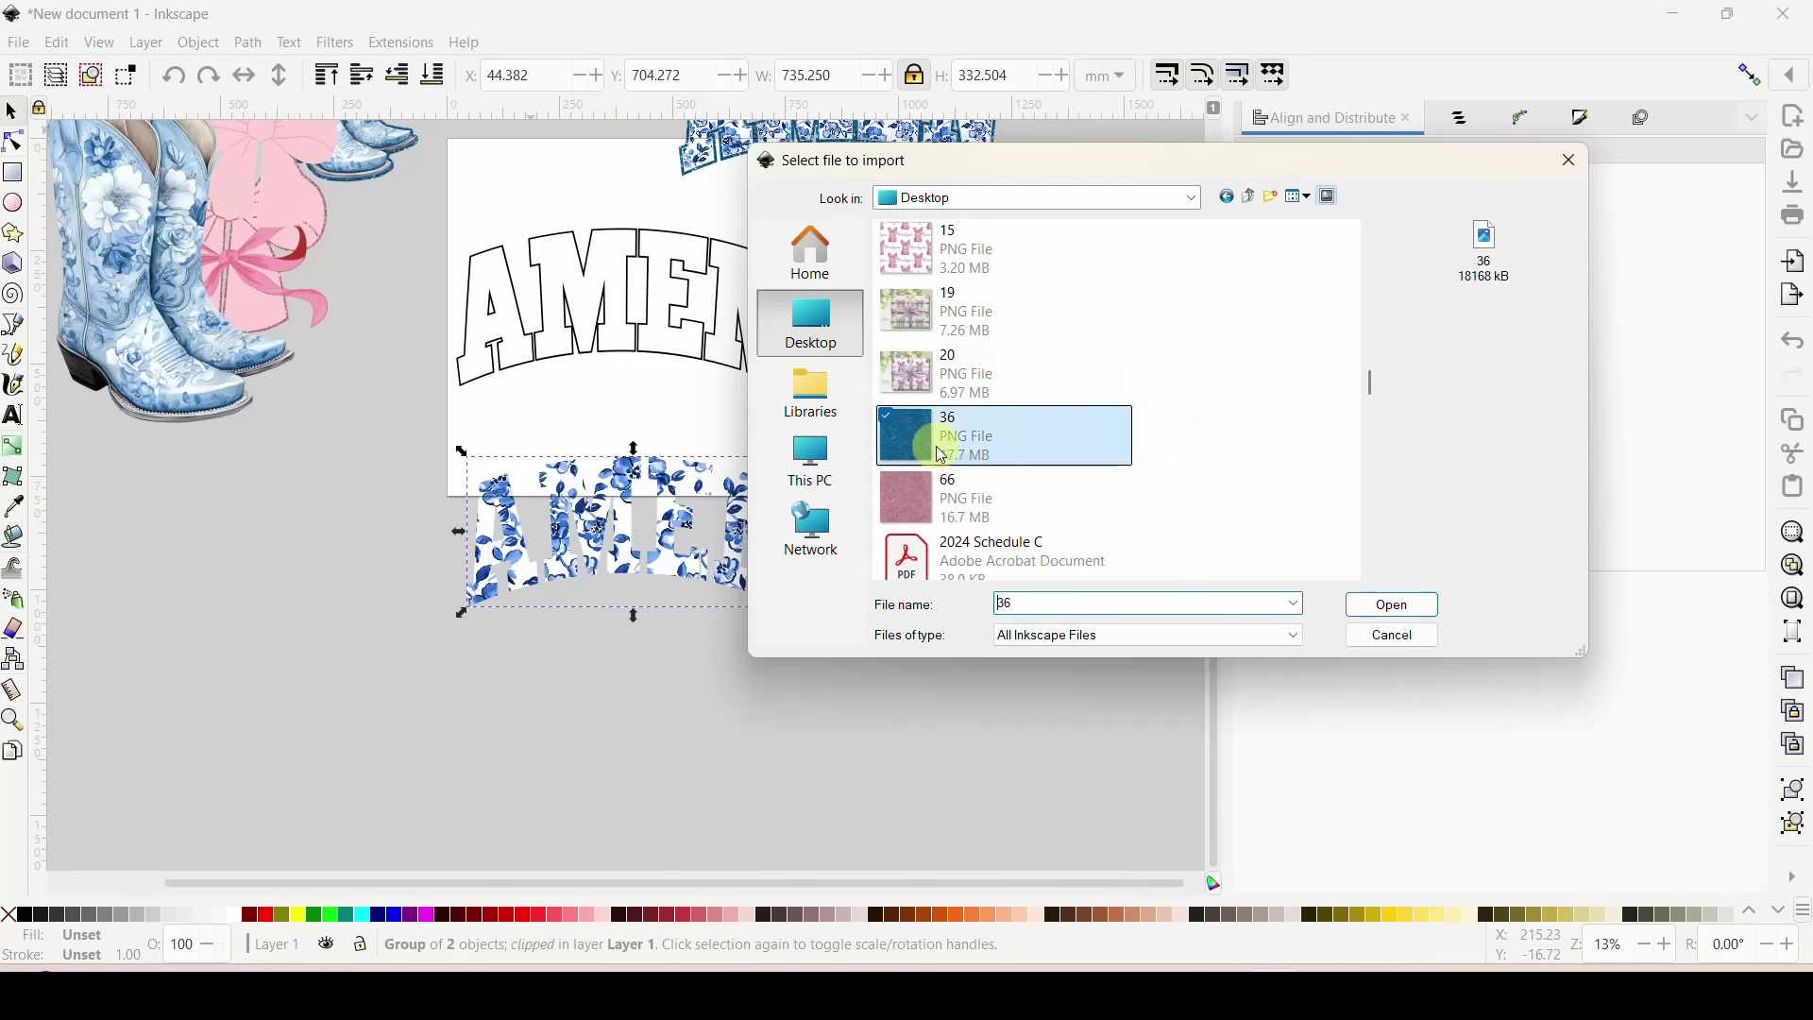
pyautogui.click(1392, 606)
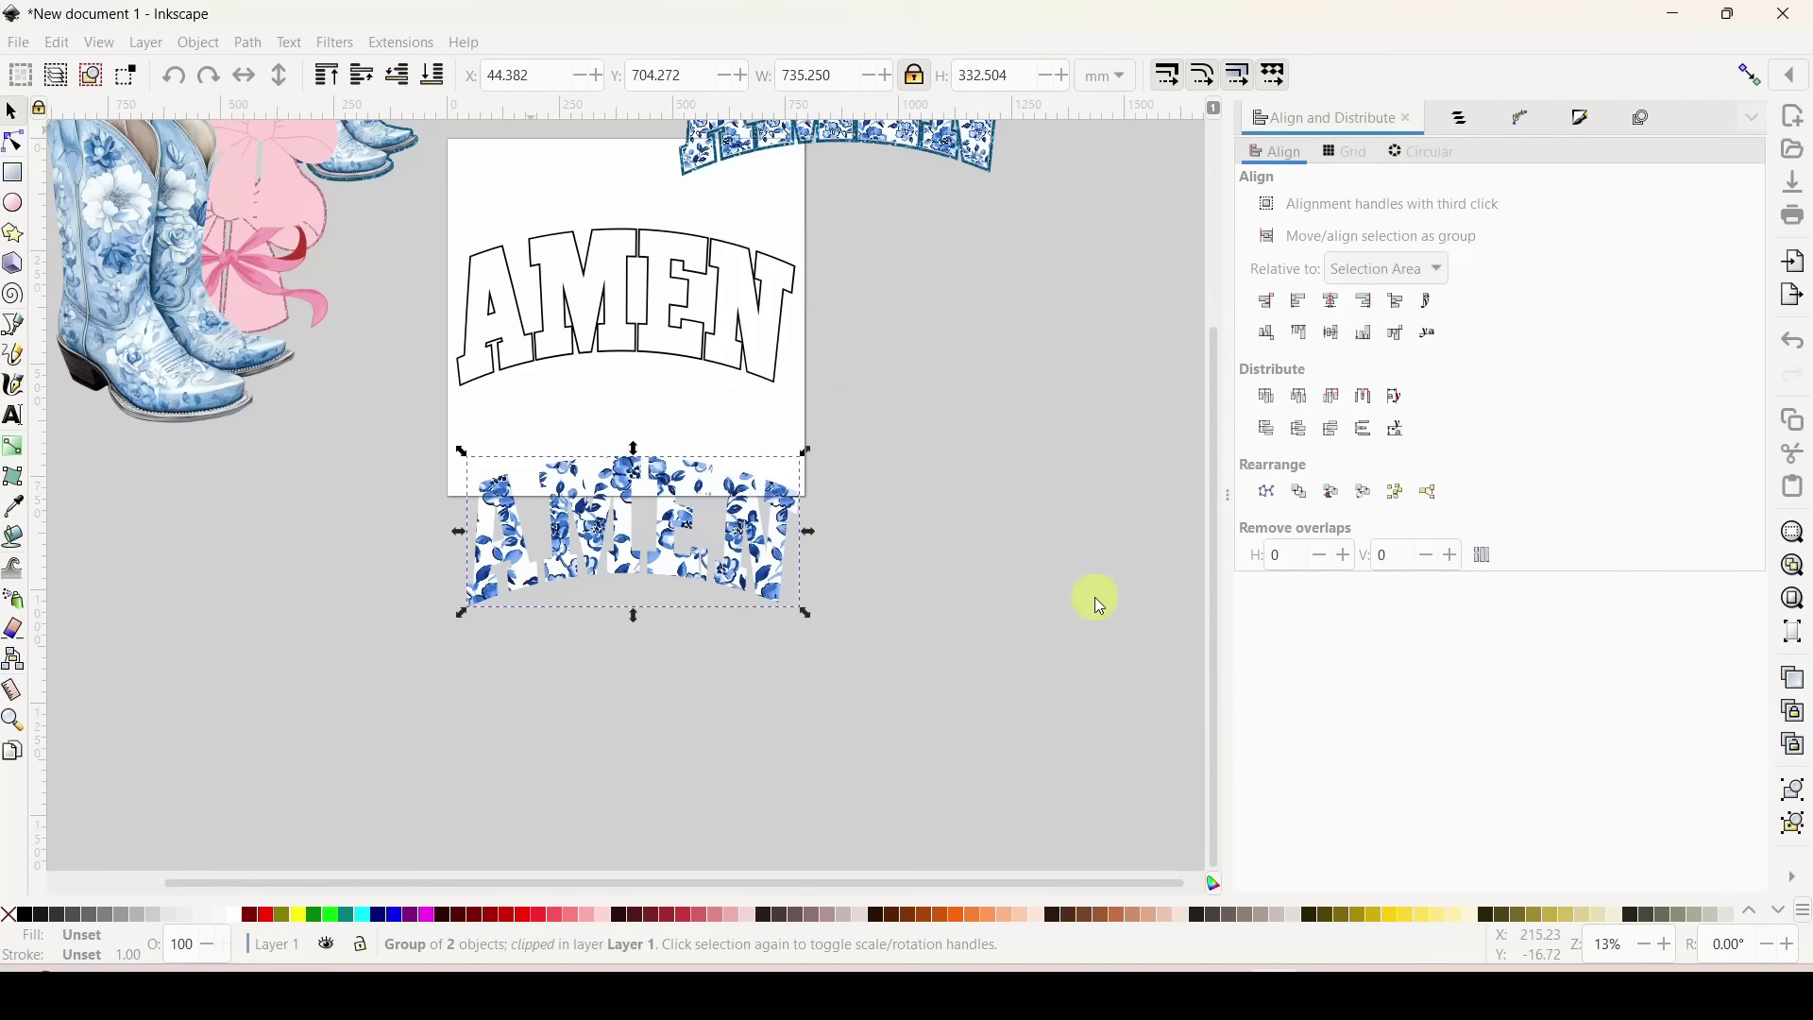
# Switch to the browser and look through Creative Fabrica's search results for GLITTER DIGITAL PAPER.
pyautogui.hotkey('alt', 'Tab')
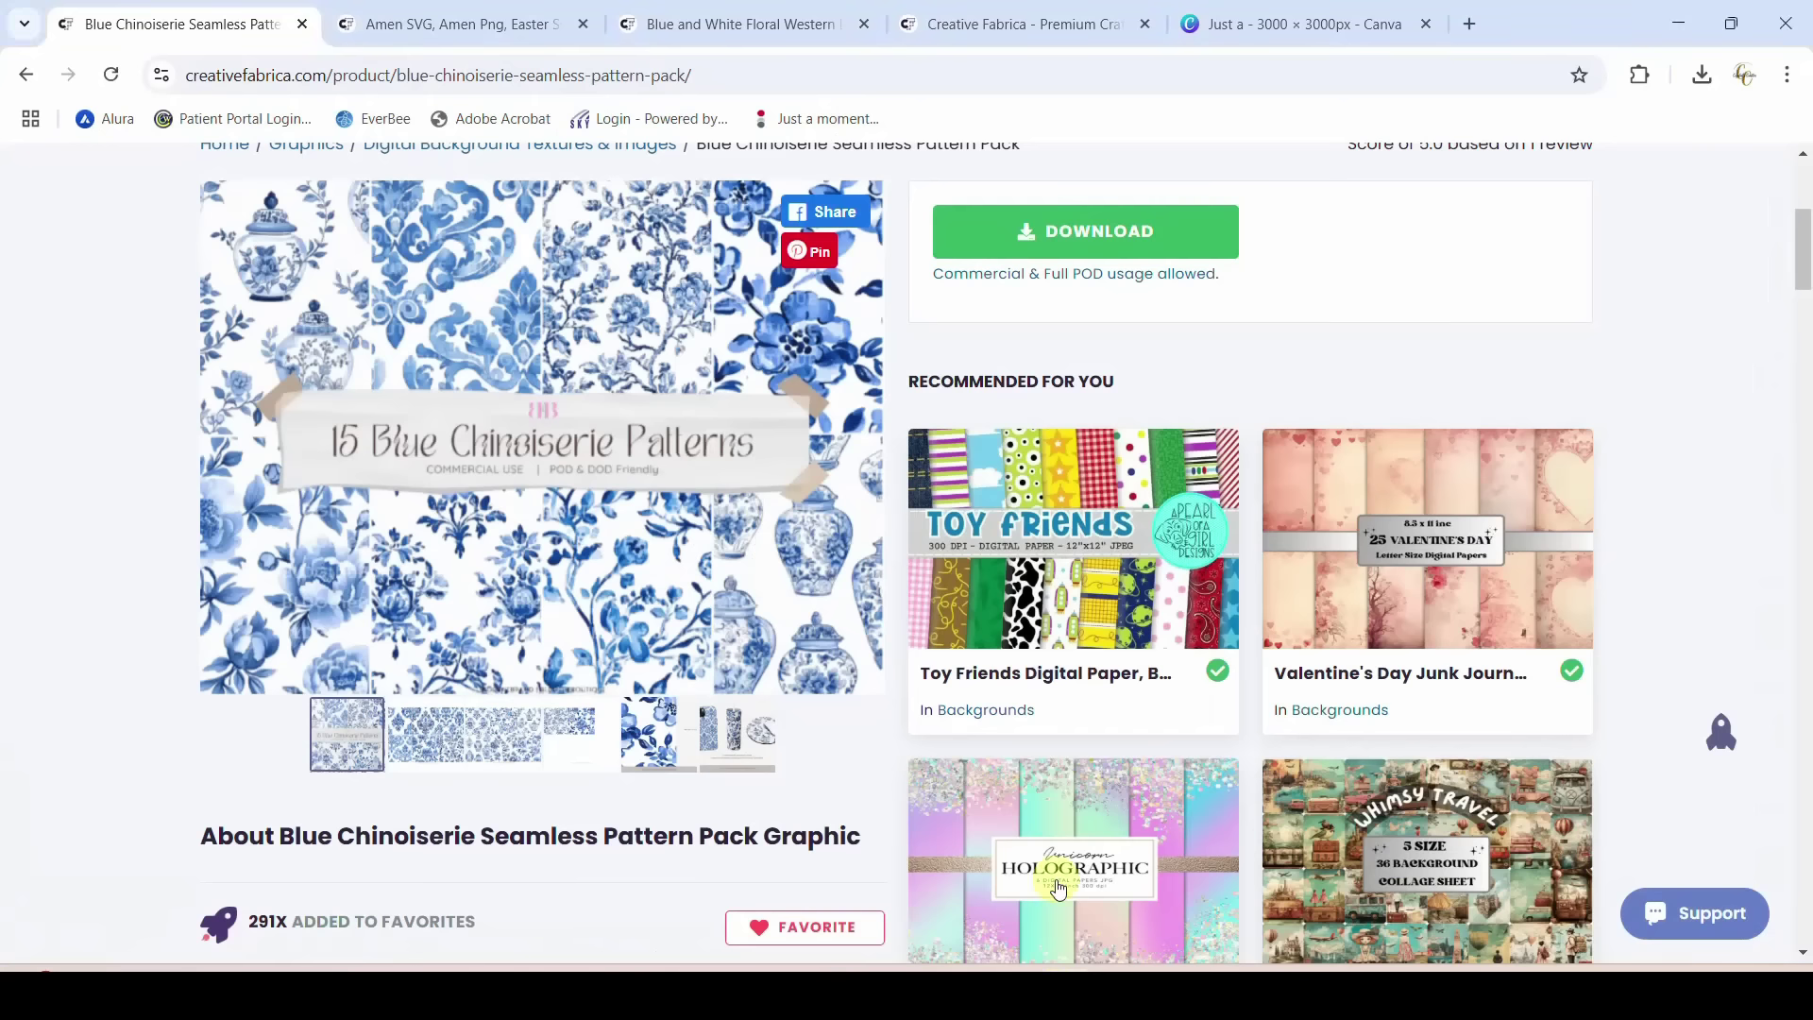
pyautogui.click(1011, 26)
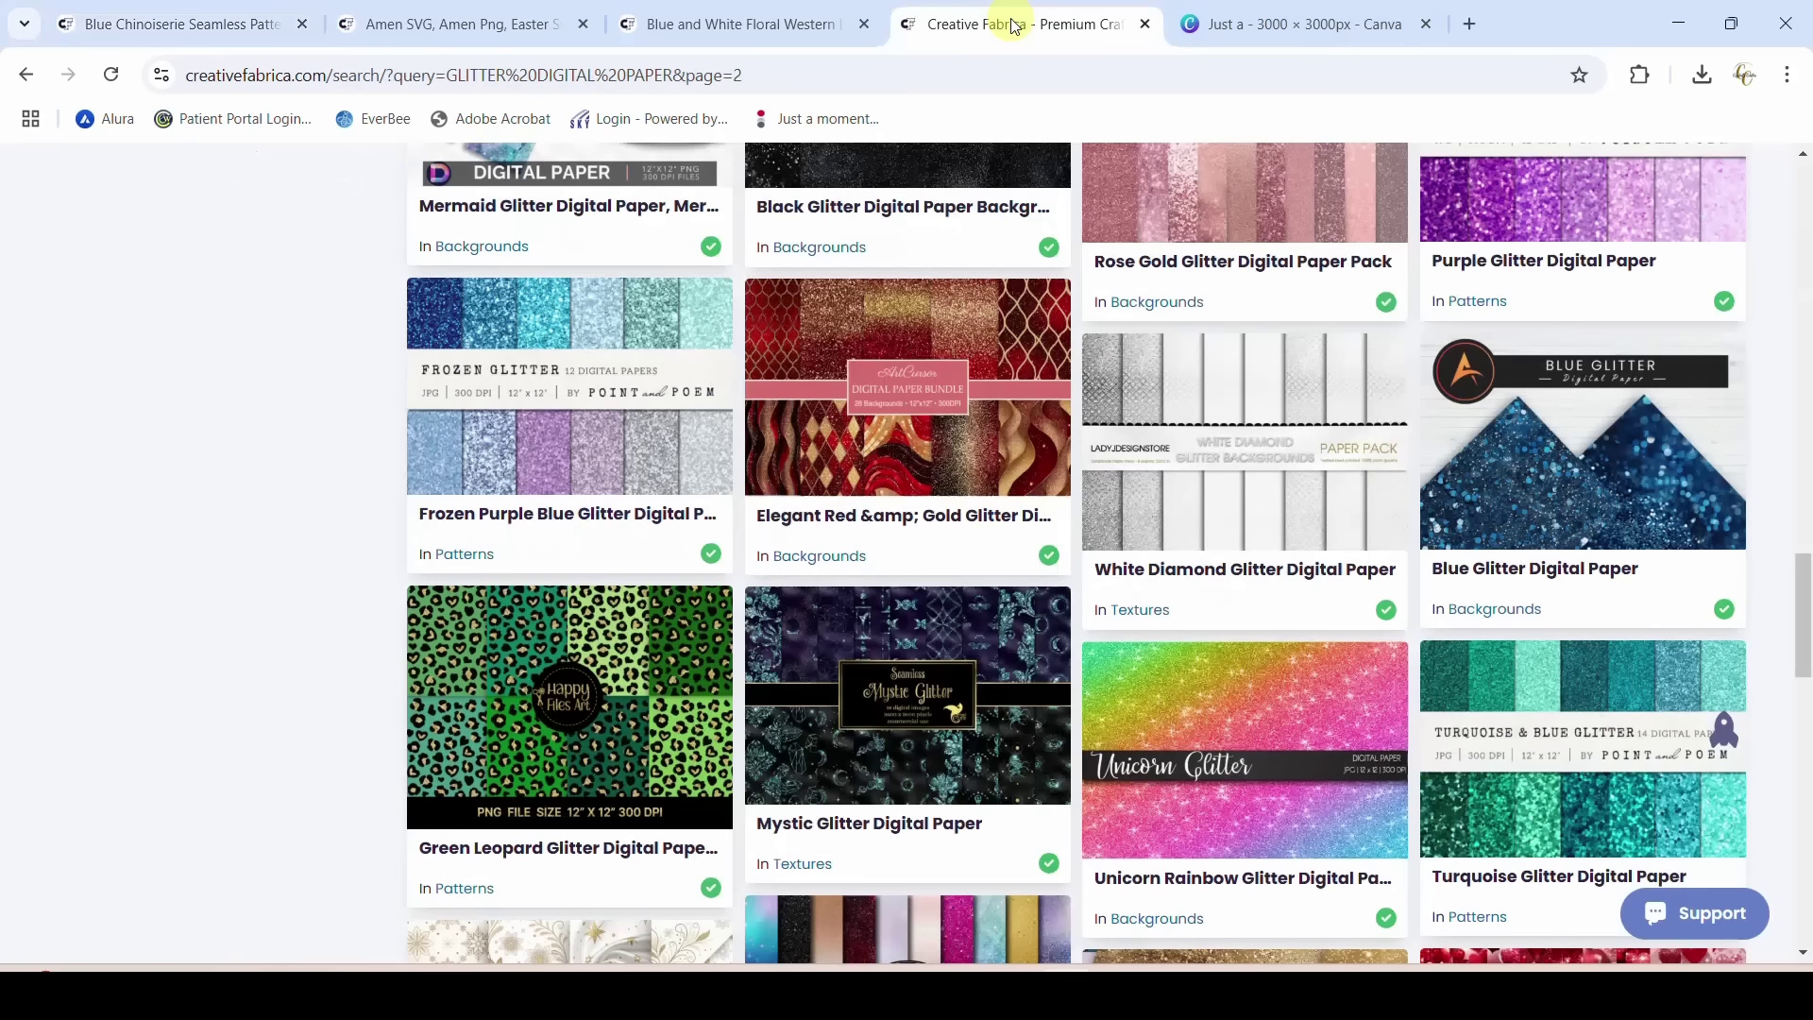
pyautogui.scroll(1, 659, 463)
pyautogui.scroll(10, 660, 463)
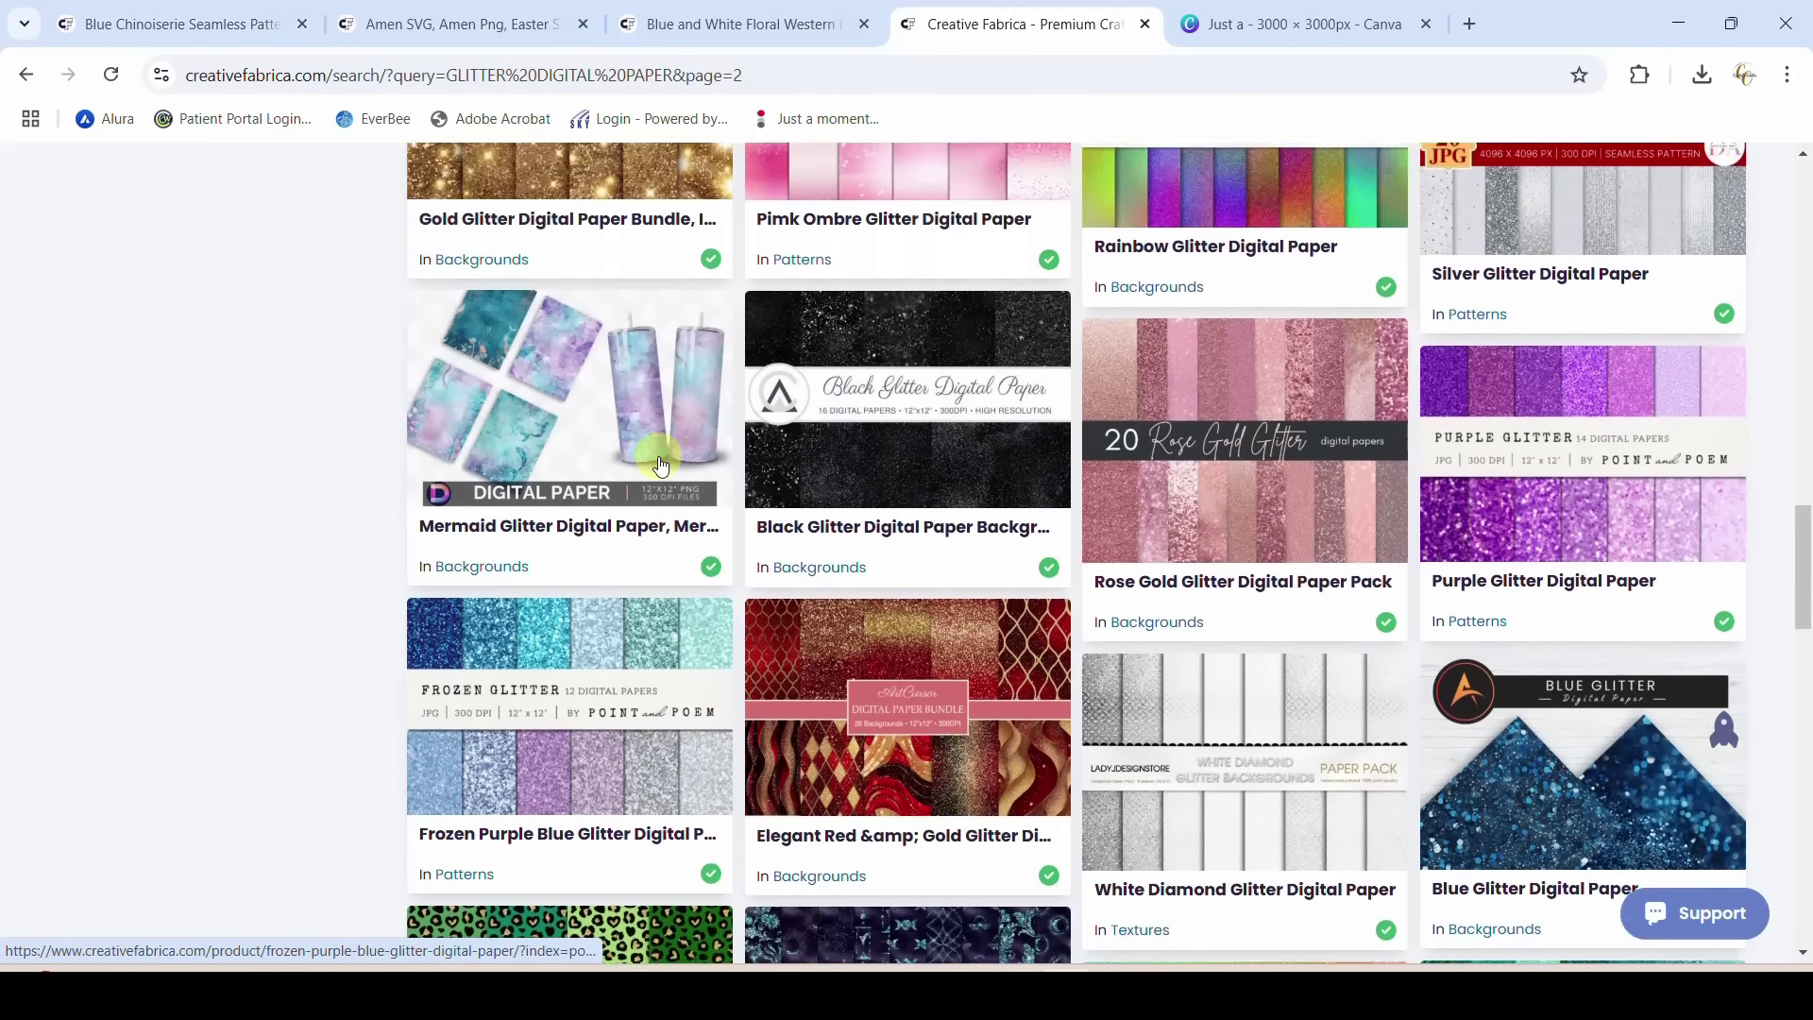
pyautogui.scroll(10, 659, 463)
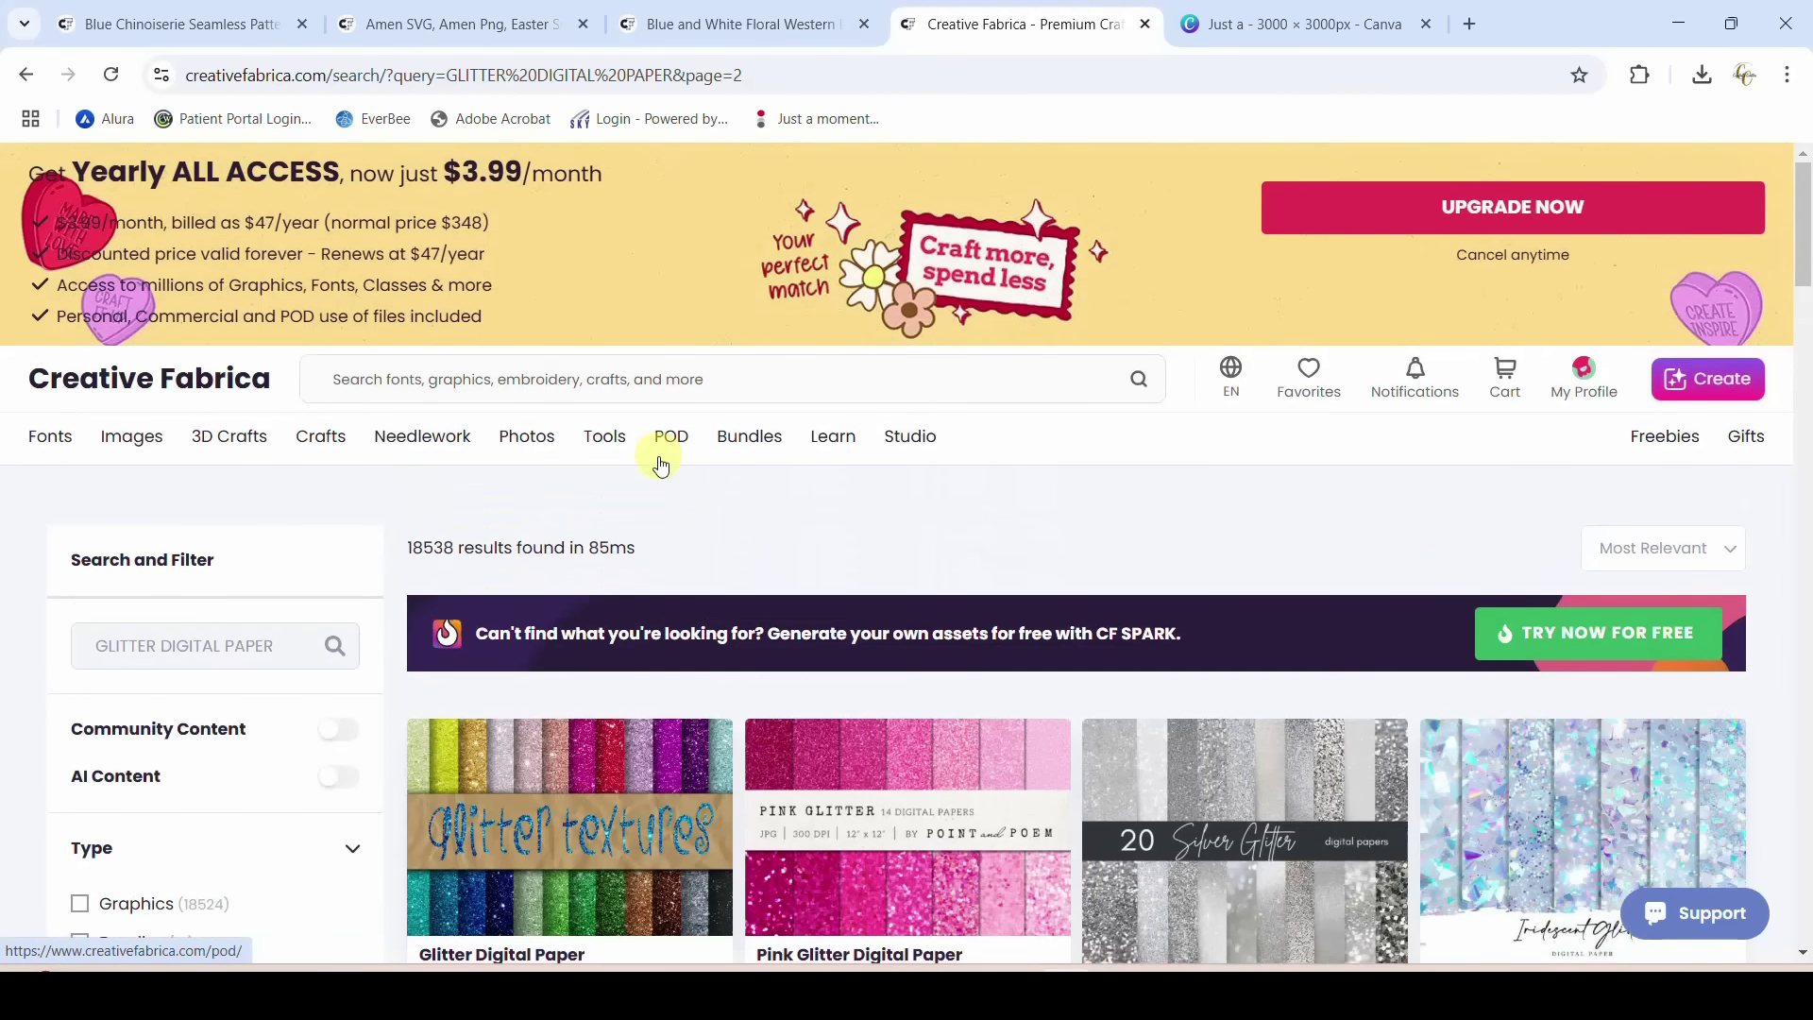
pyautogui.scroll(-2, 659, 458)
pyautogui.scroll(2, 614, 421)
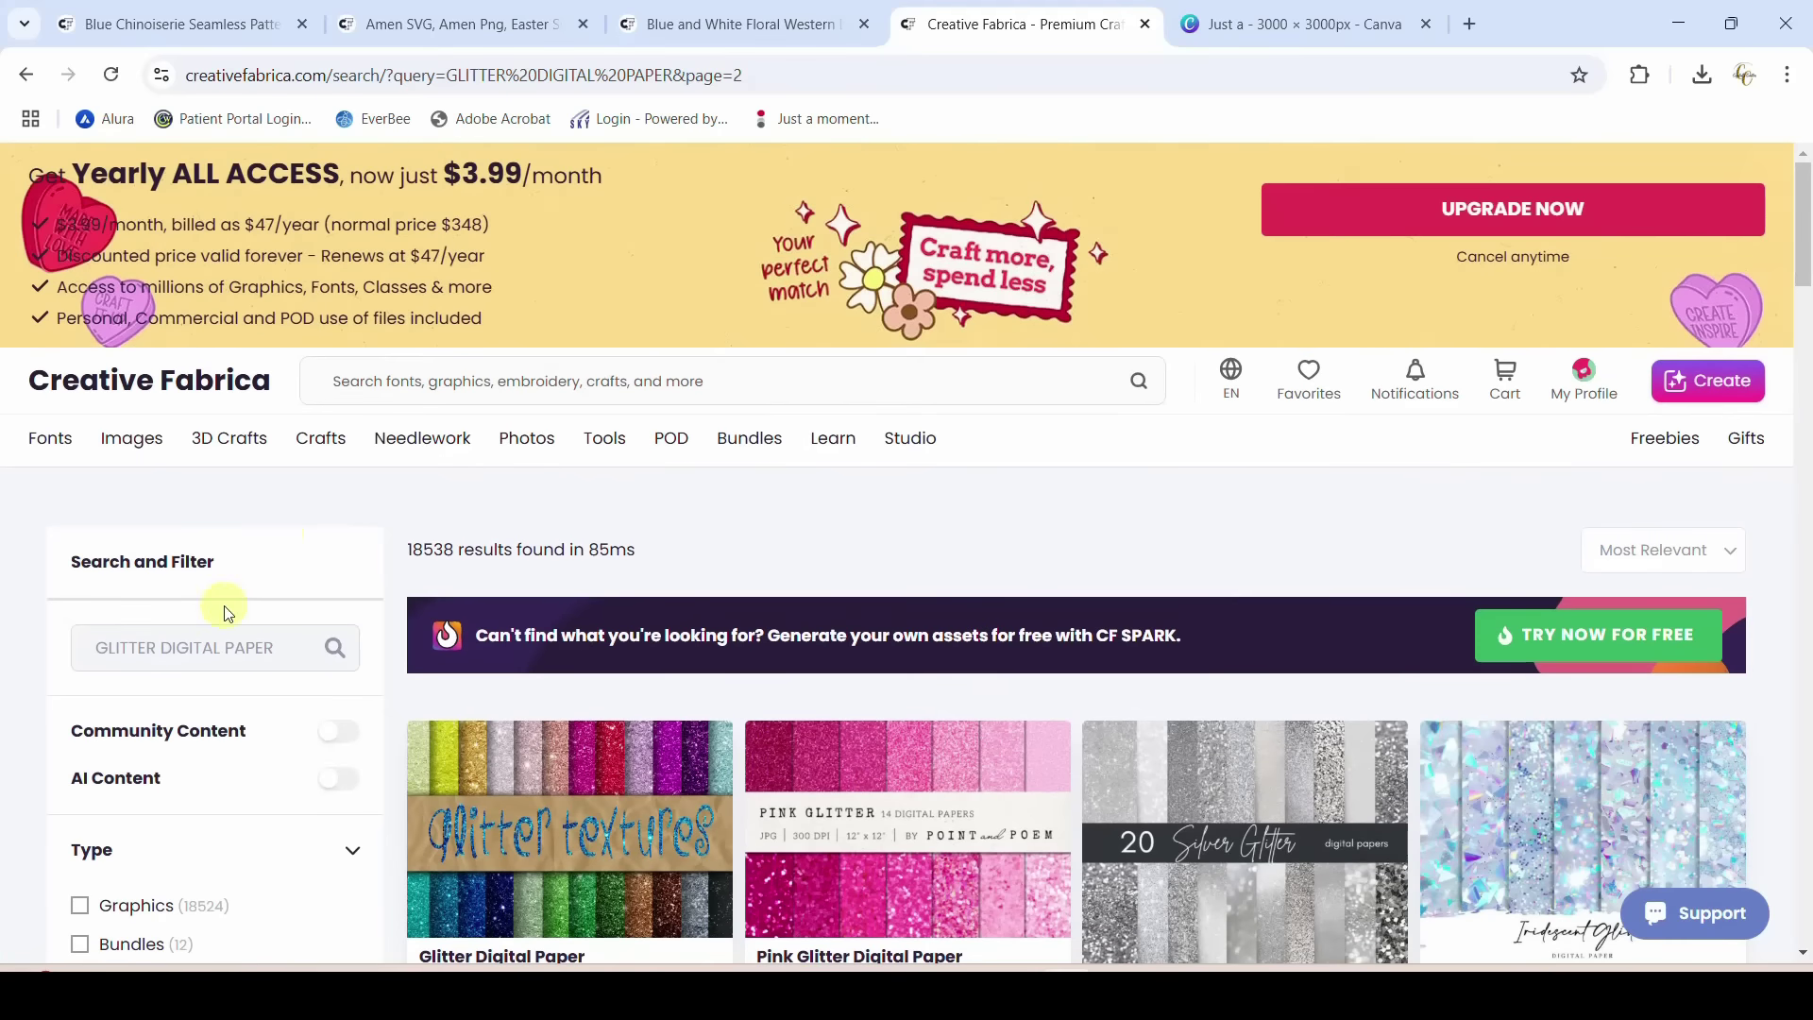
# Browse further down the second page of glitter paper results, and return to the Inkscape document.
pyautogui.scroll(-20, 937, 693)
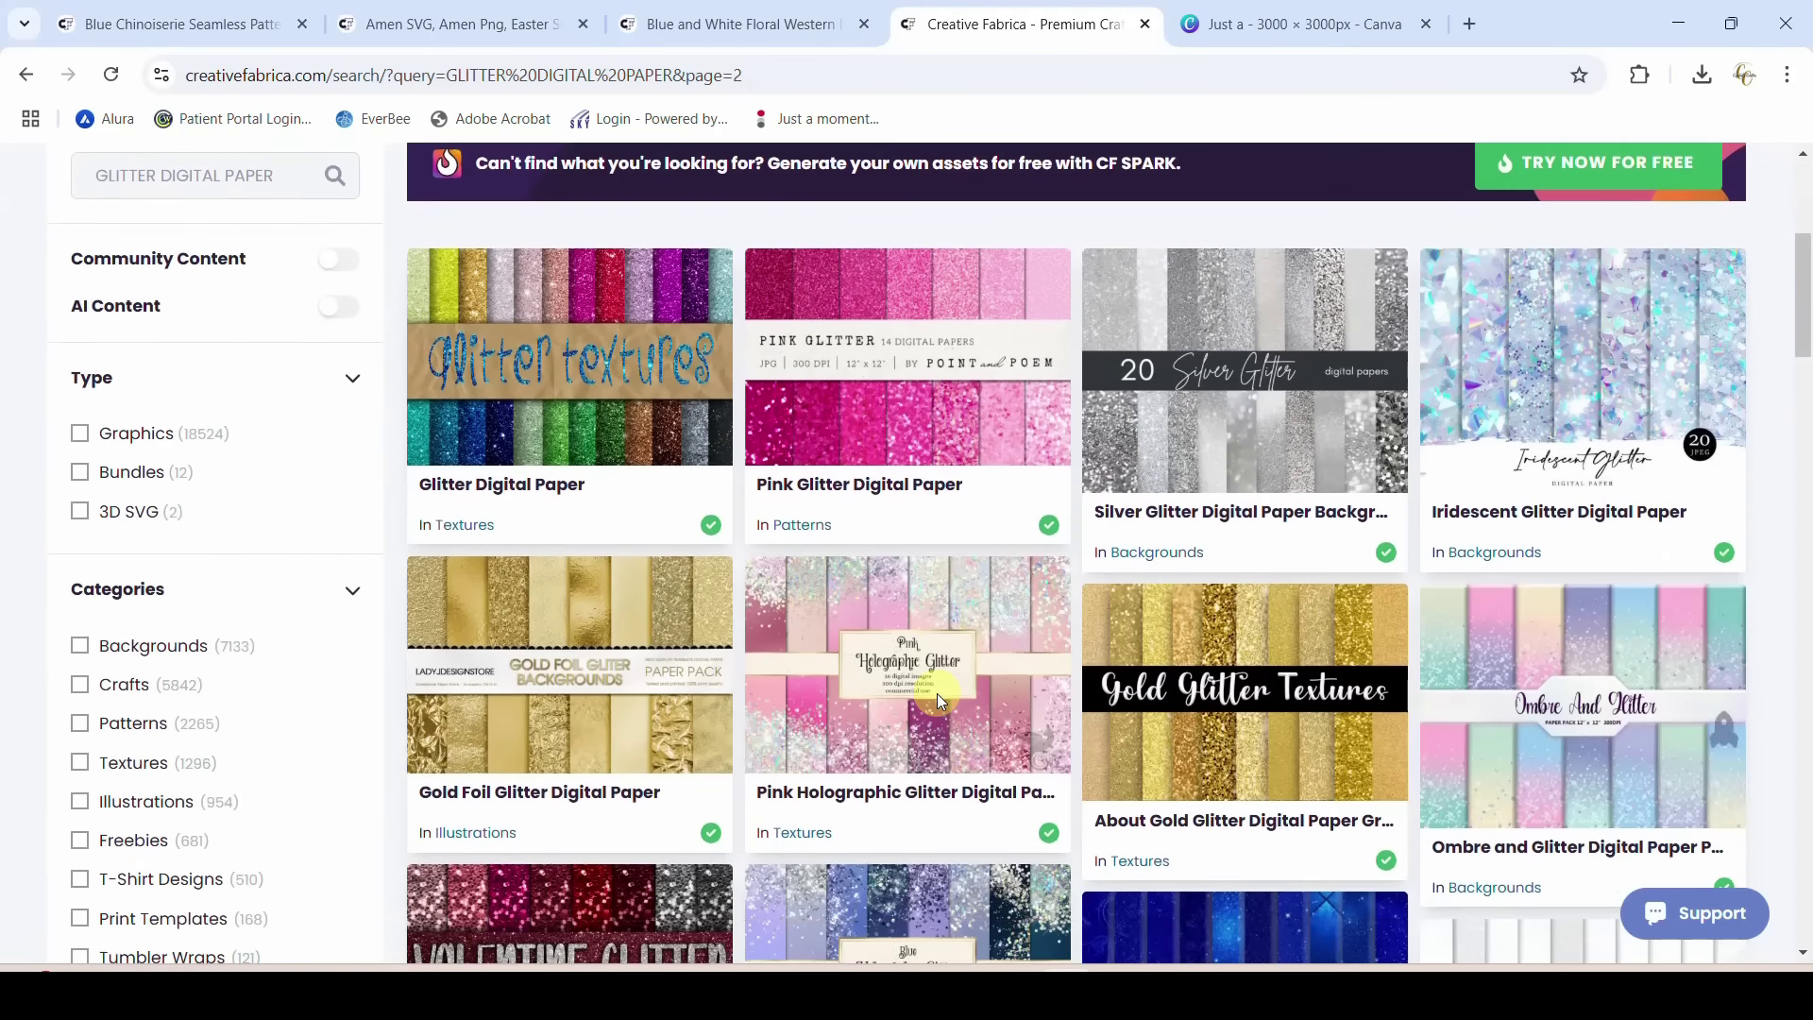
pyautogui.scroll(-6, 938, 699)
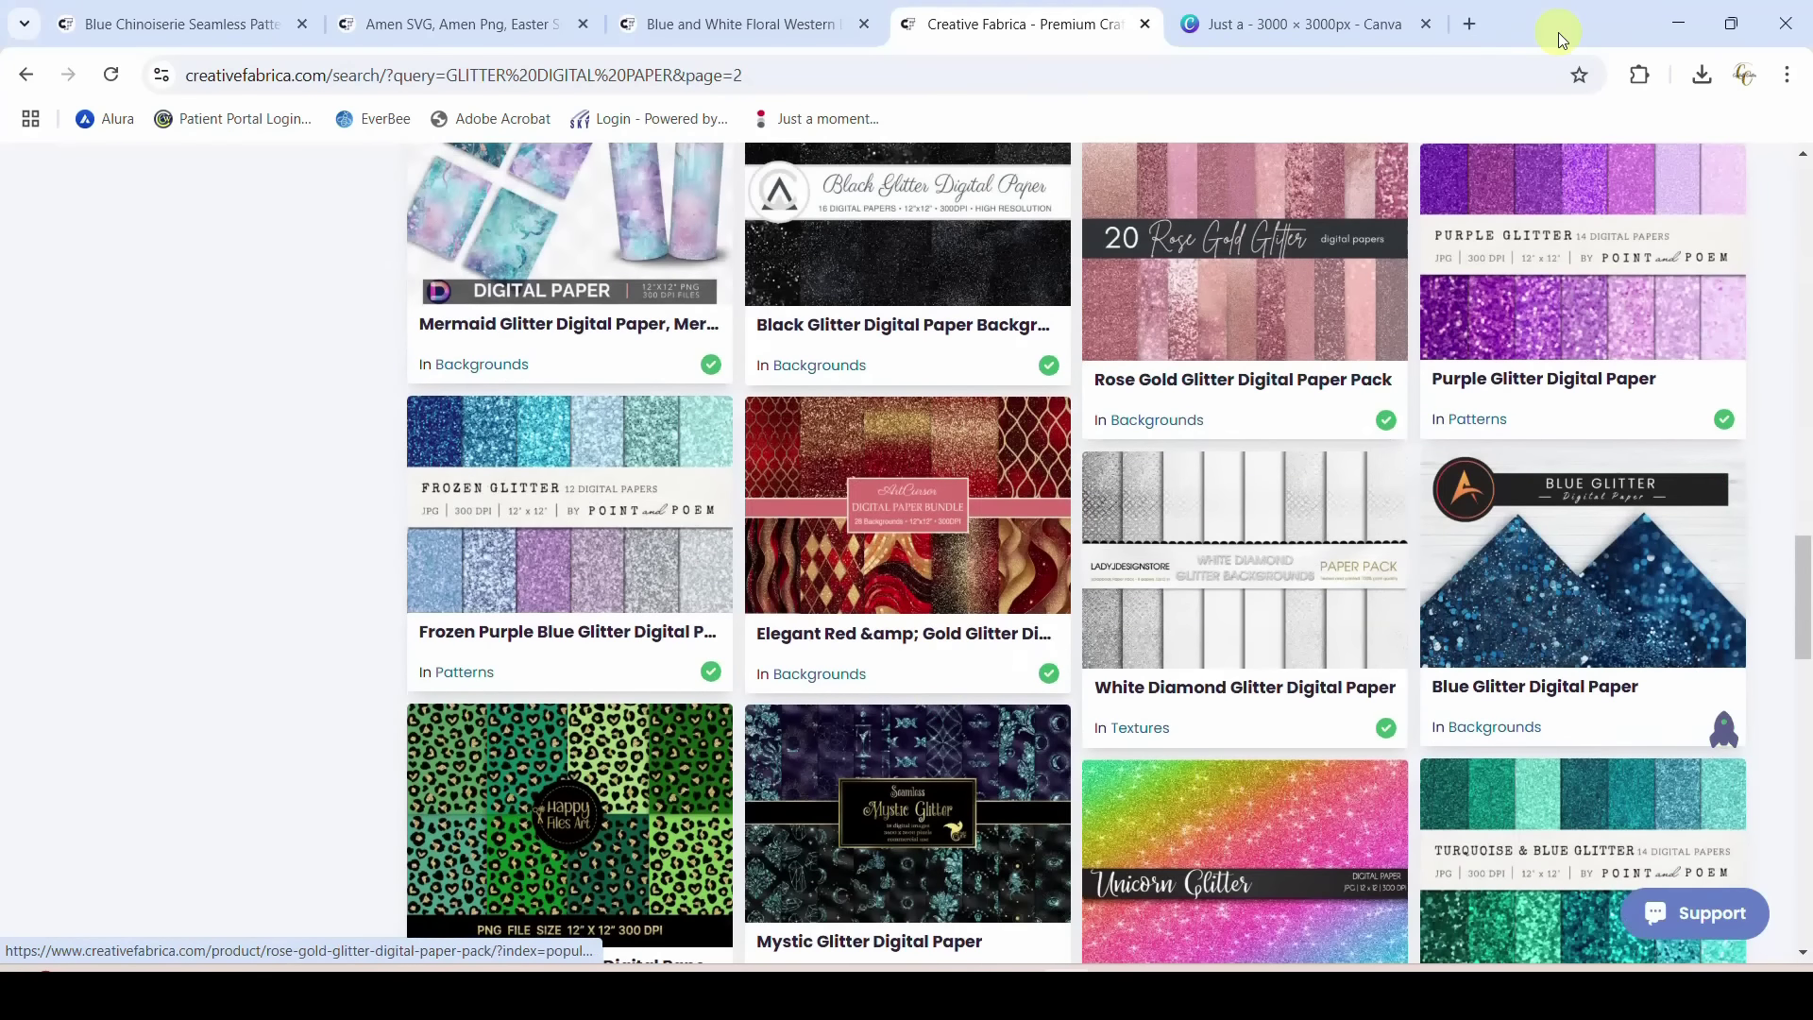
pyautogui.click(1677, 23)
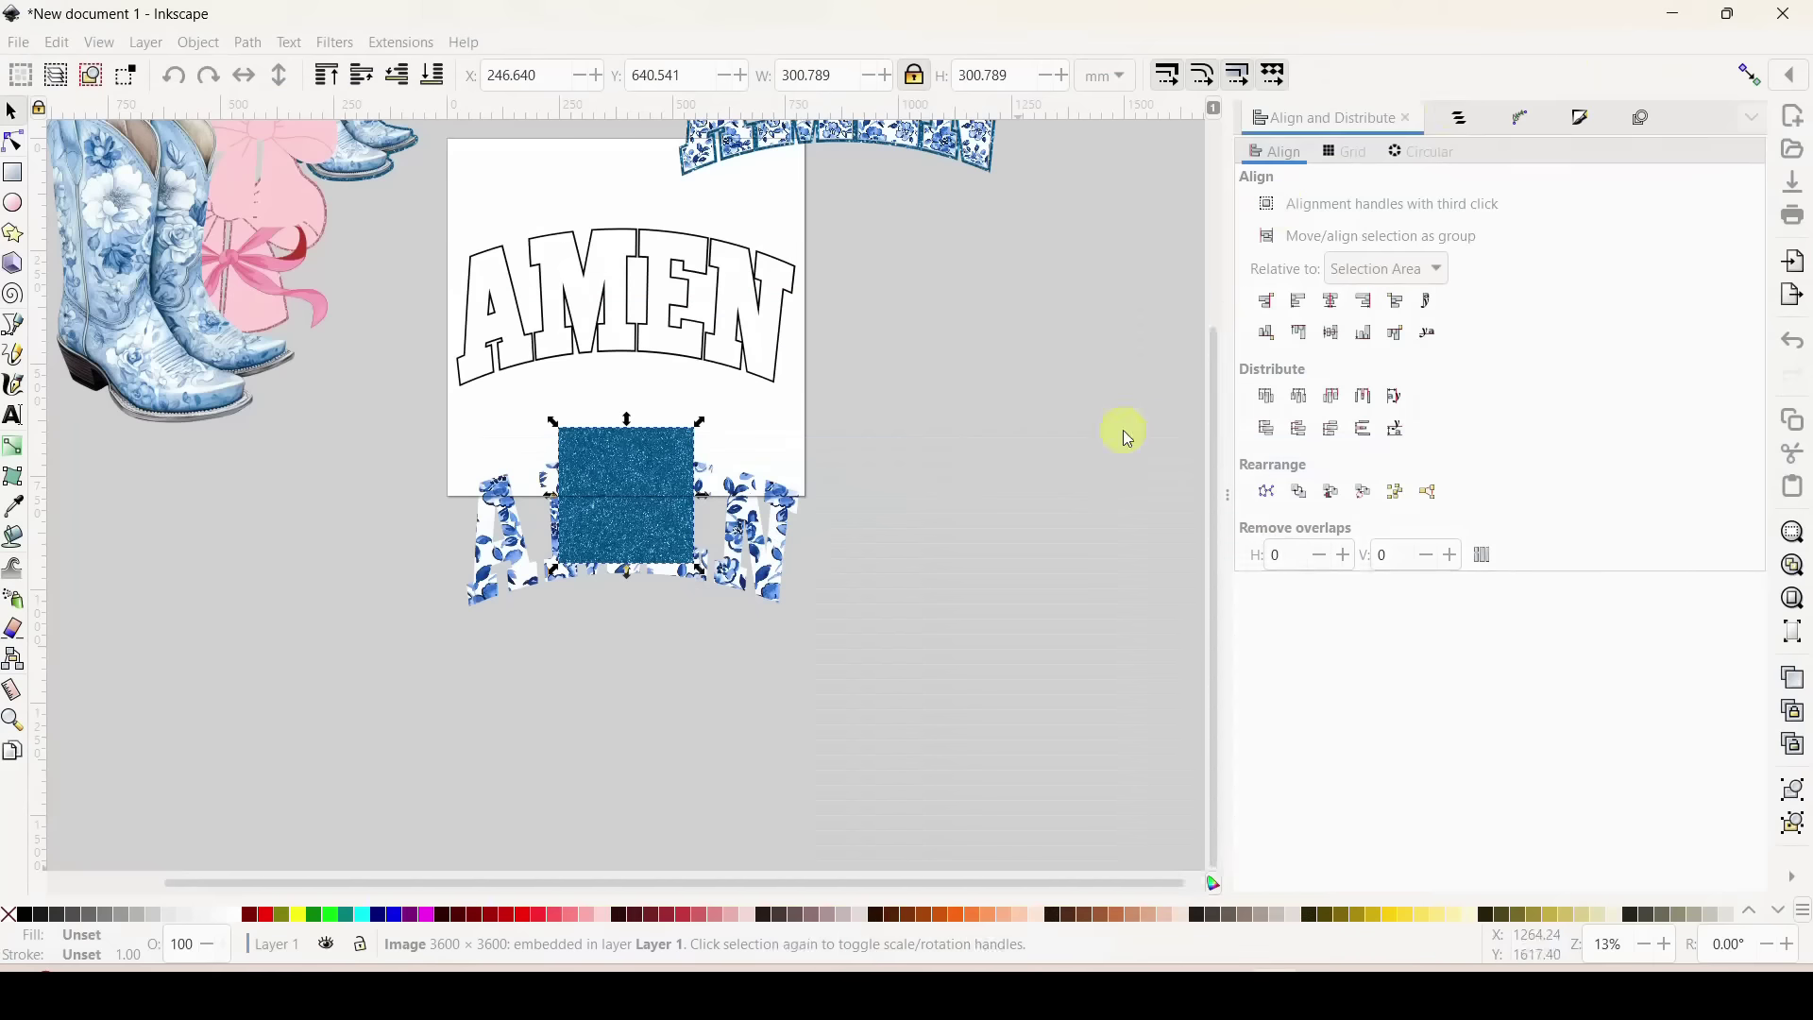
# Enlarge the blue glitter image to about 984 mm square and place it behind the outlined AMEN lettering.
pyautogui.click(643, 507)
pyautogui.moveTo(642, 507); pyautogui.dragTo(546, 274)
pyautogui.moveTo(607, 340); pyautogui.dragTo(931, 639)
pyautogui.moveTo(813, 552); pyautogui.dragTo(762, 488)
pyautogui.click(434, 75)
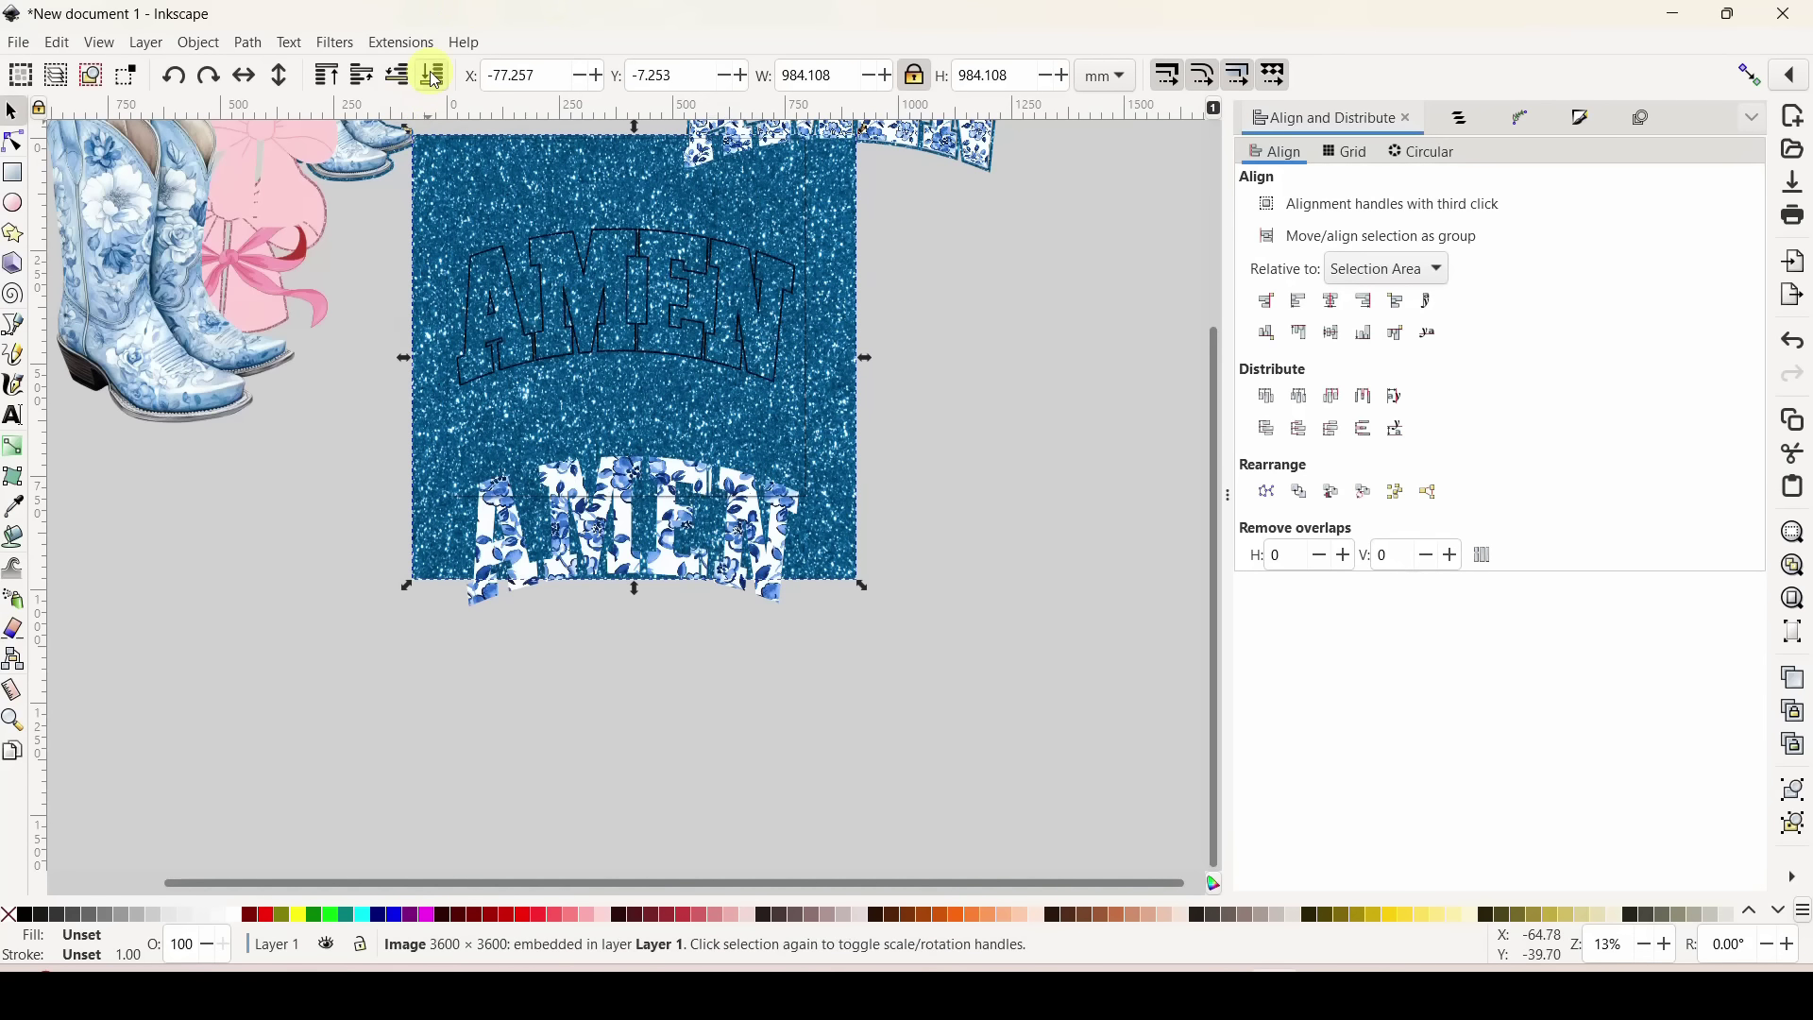
pyautogui.click(981, 480)
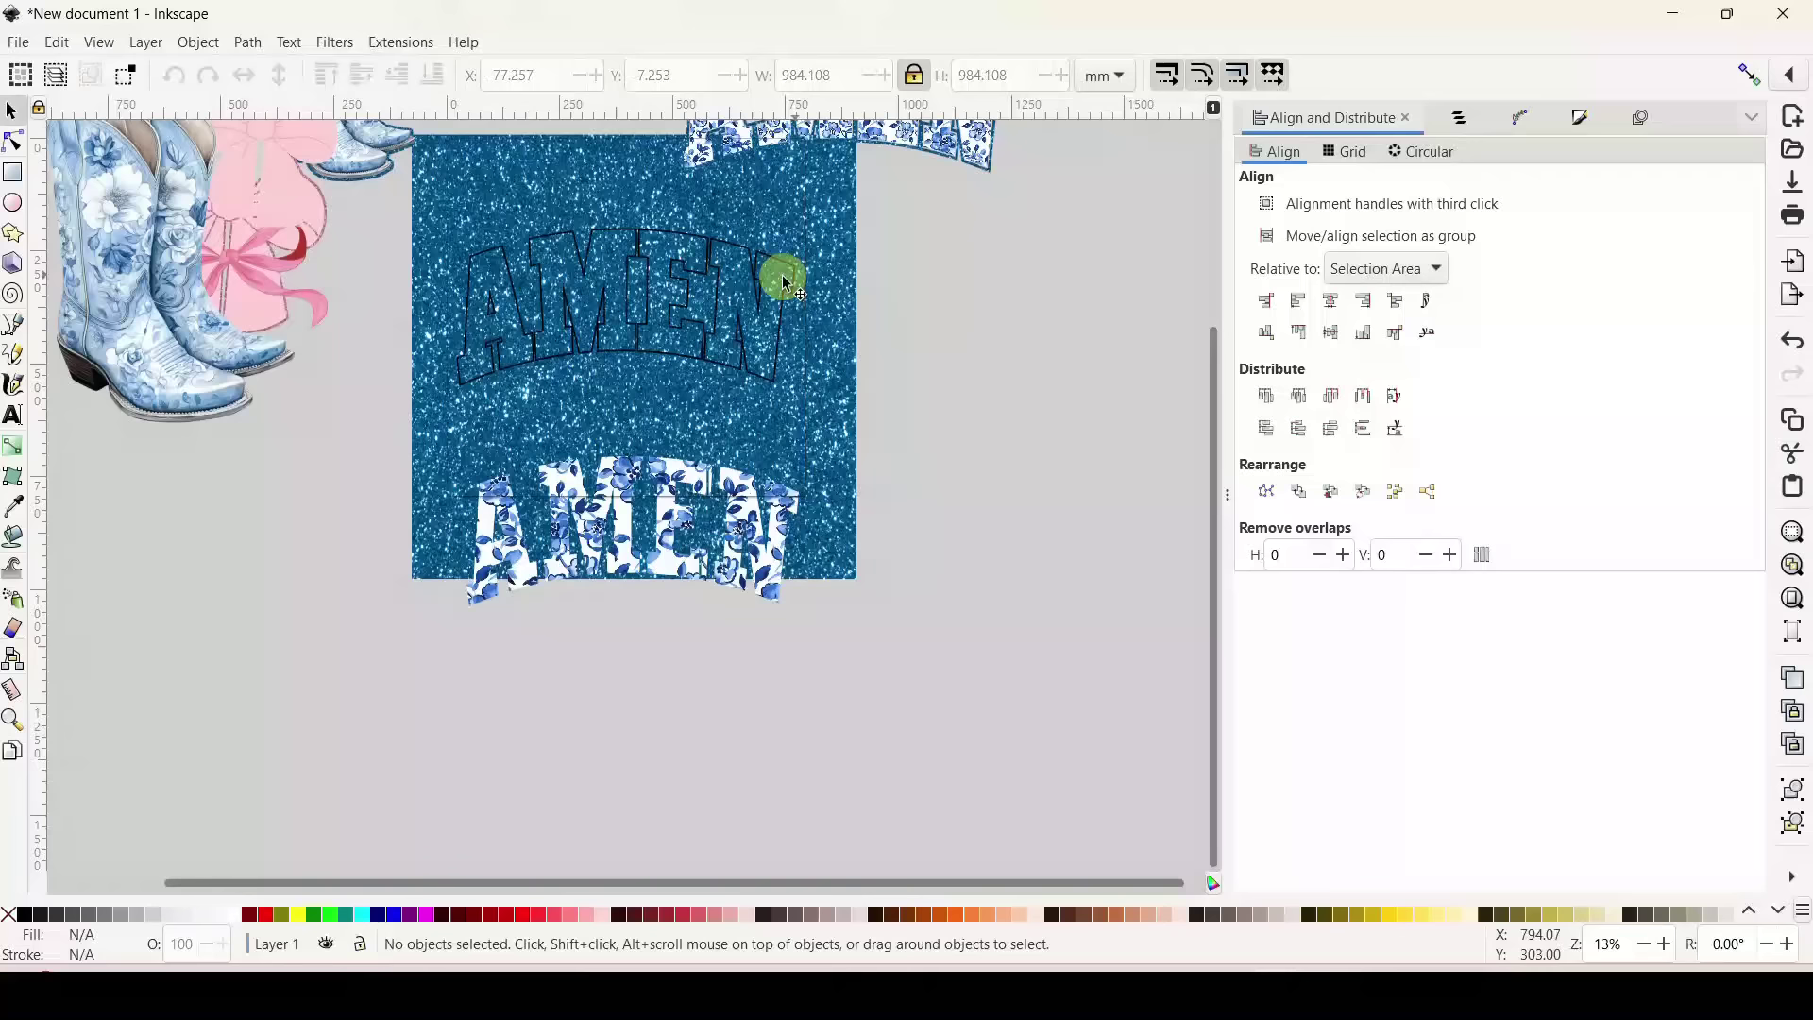
# Try clipping the blue glitter to the thin AMEN outline, and release that clip.
pyautogui.click(624, 359)
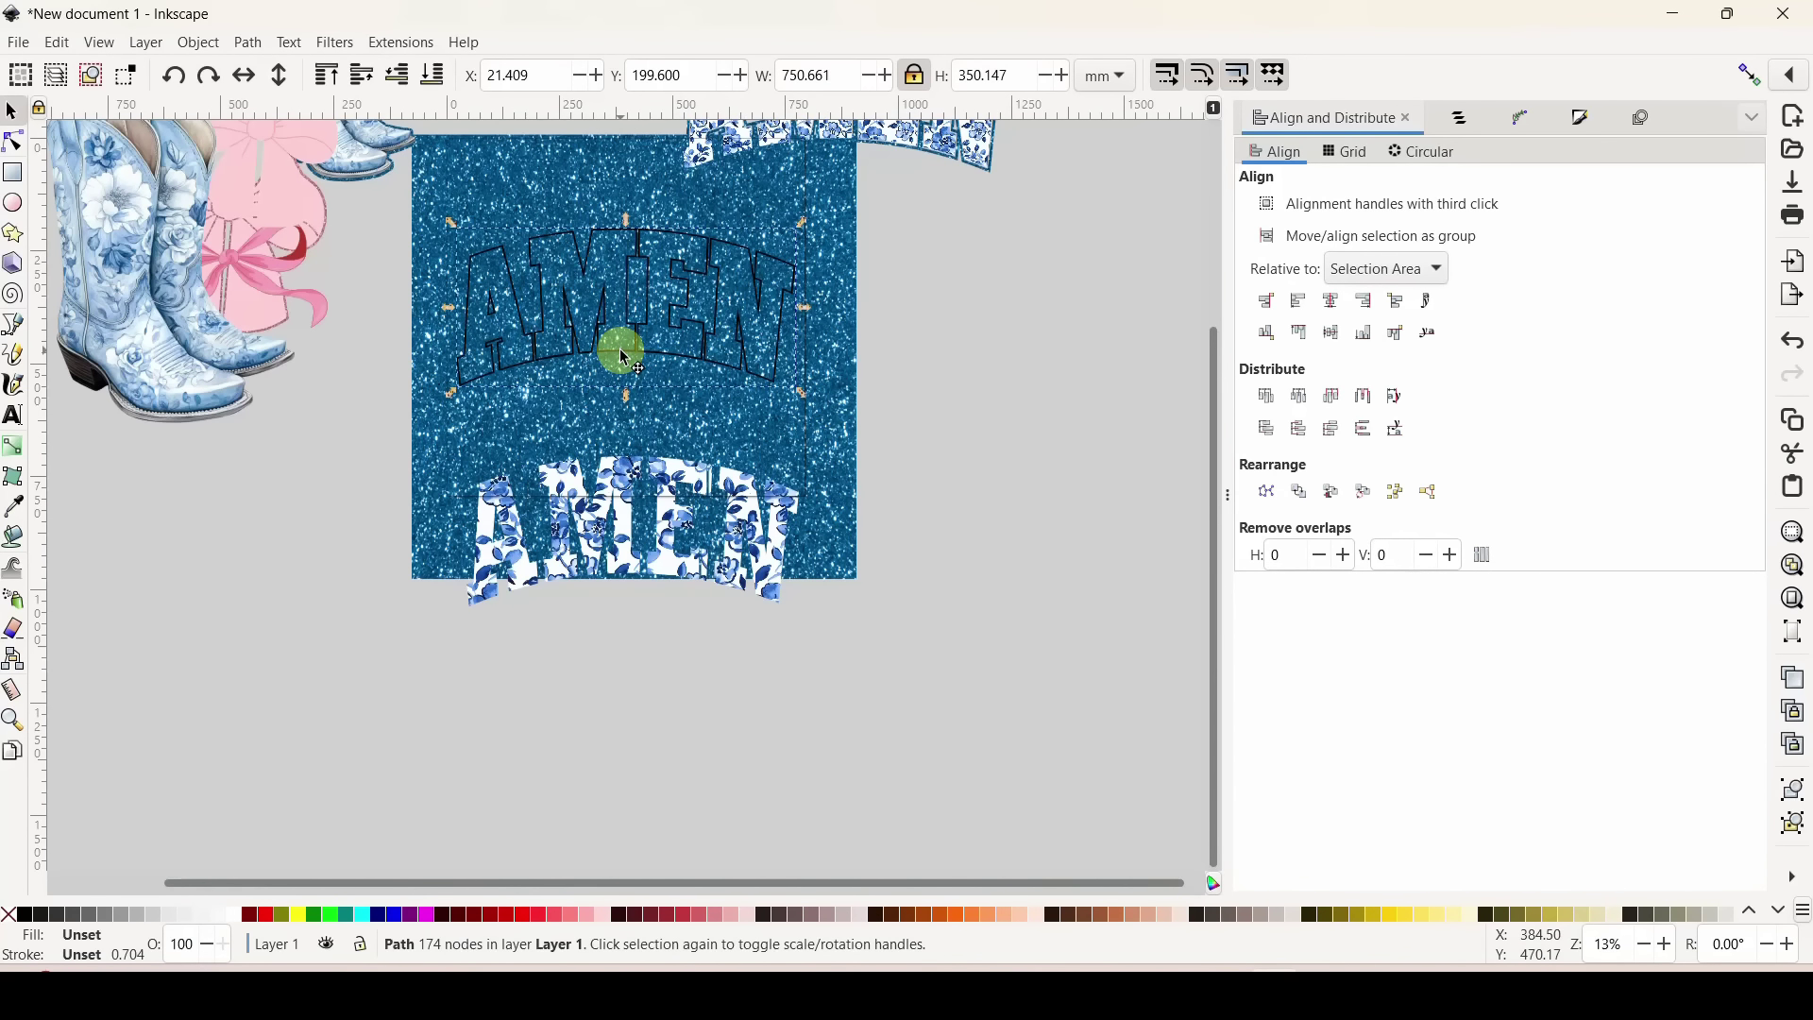
pyautogui.keyDown('shift'); pyautogui.click(853, 318); pyautogui.keyUp('shift')
pyautogui.rightClick(739, 327)
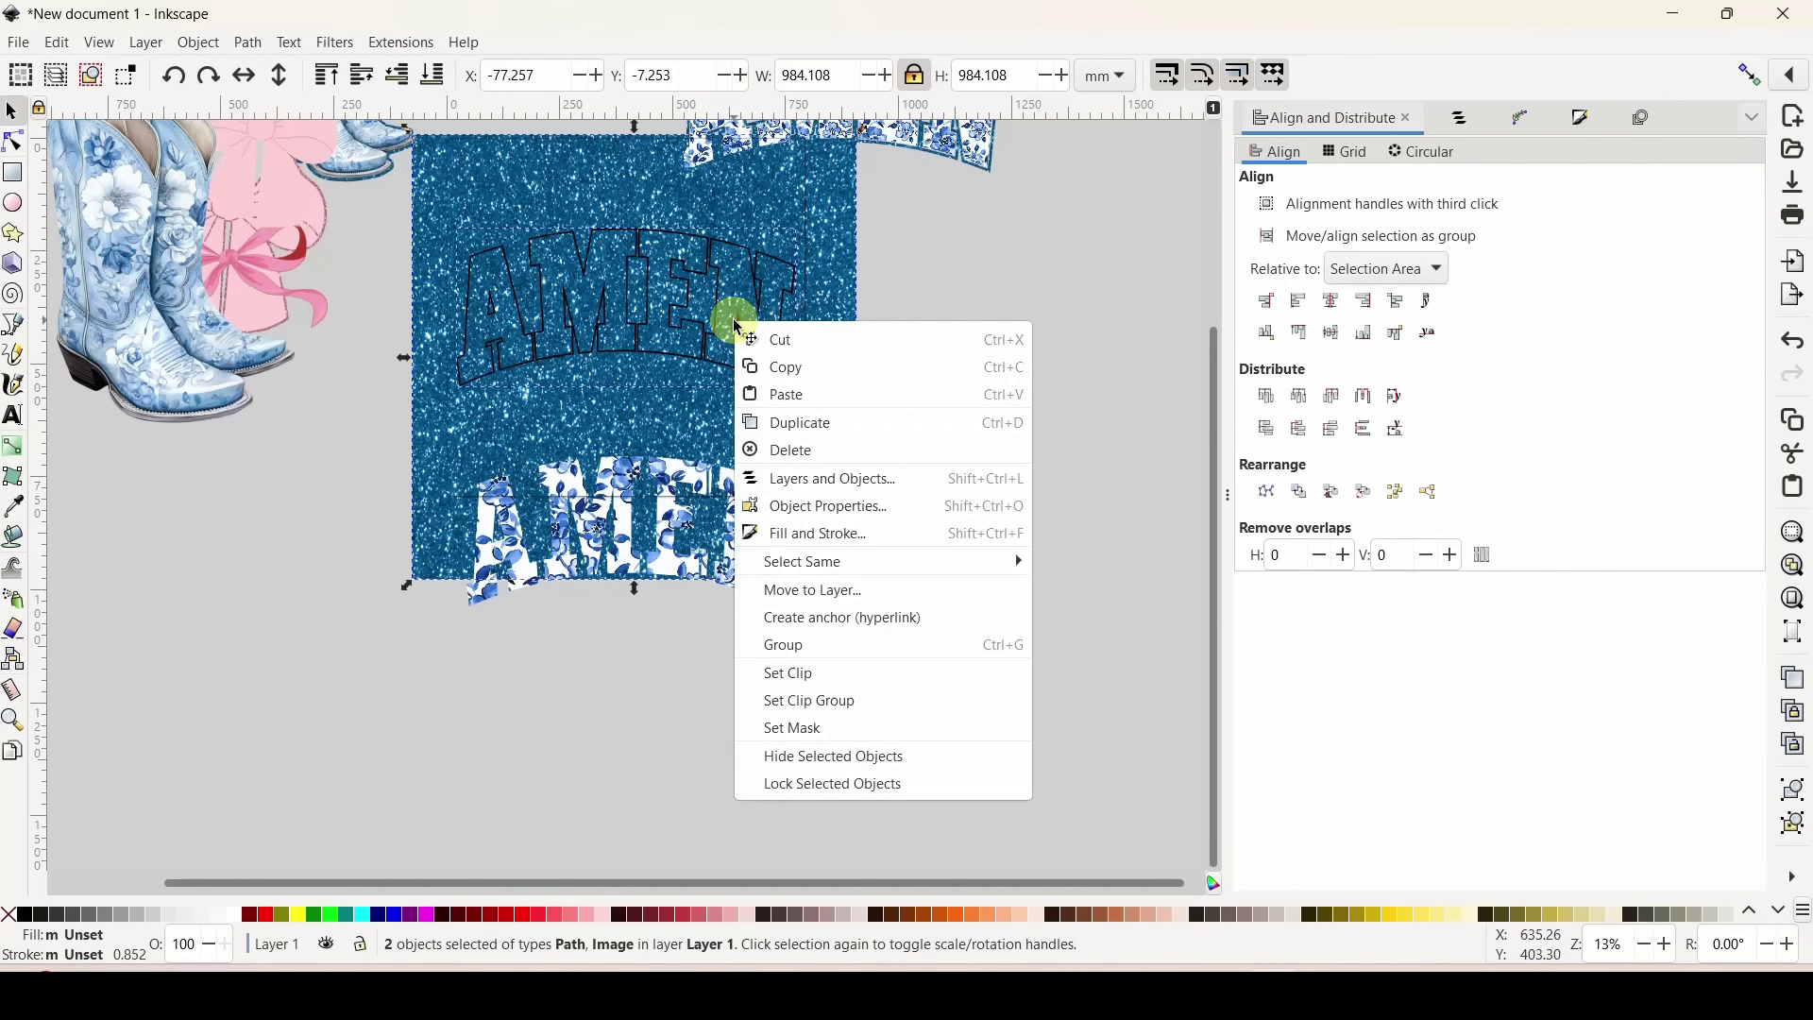
pyautogui.click(786, 672)
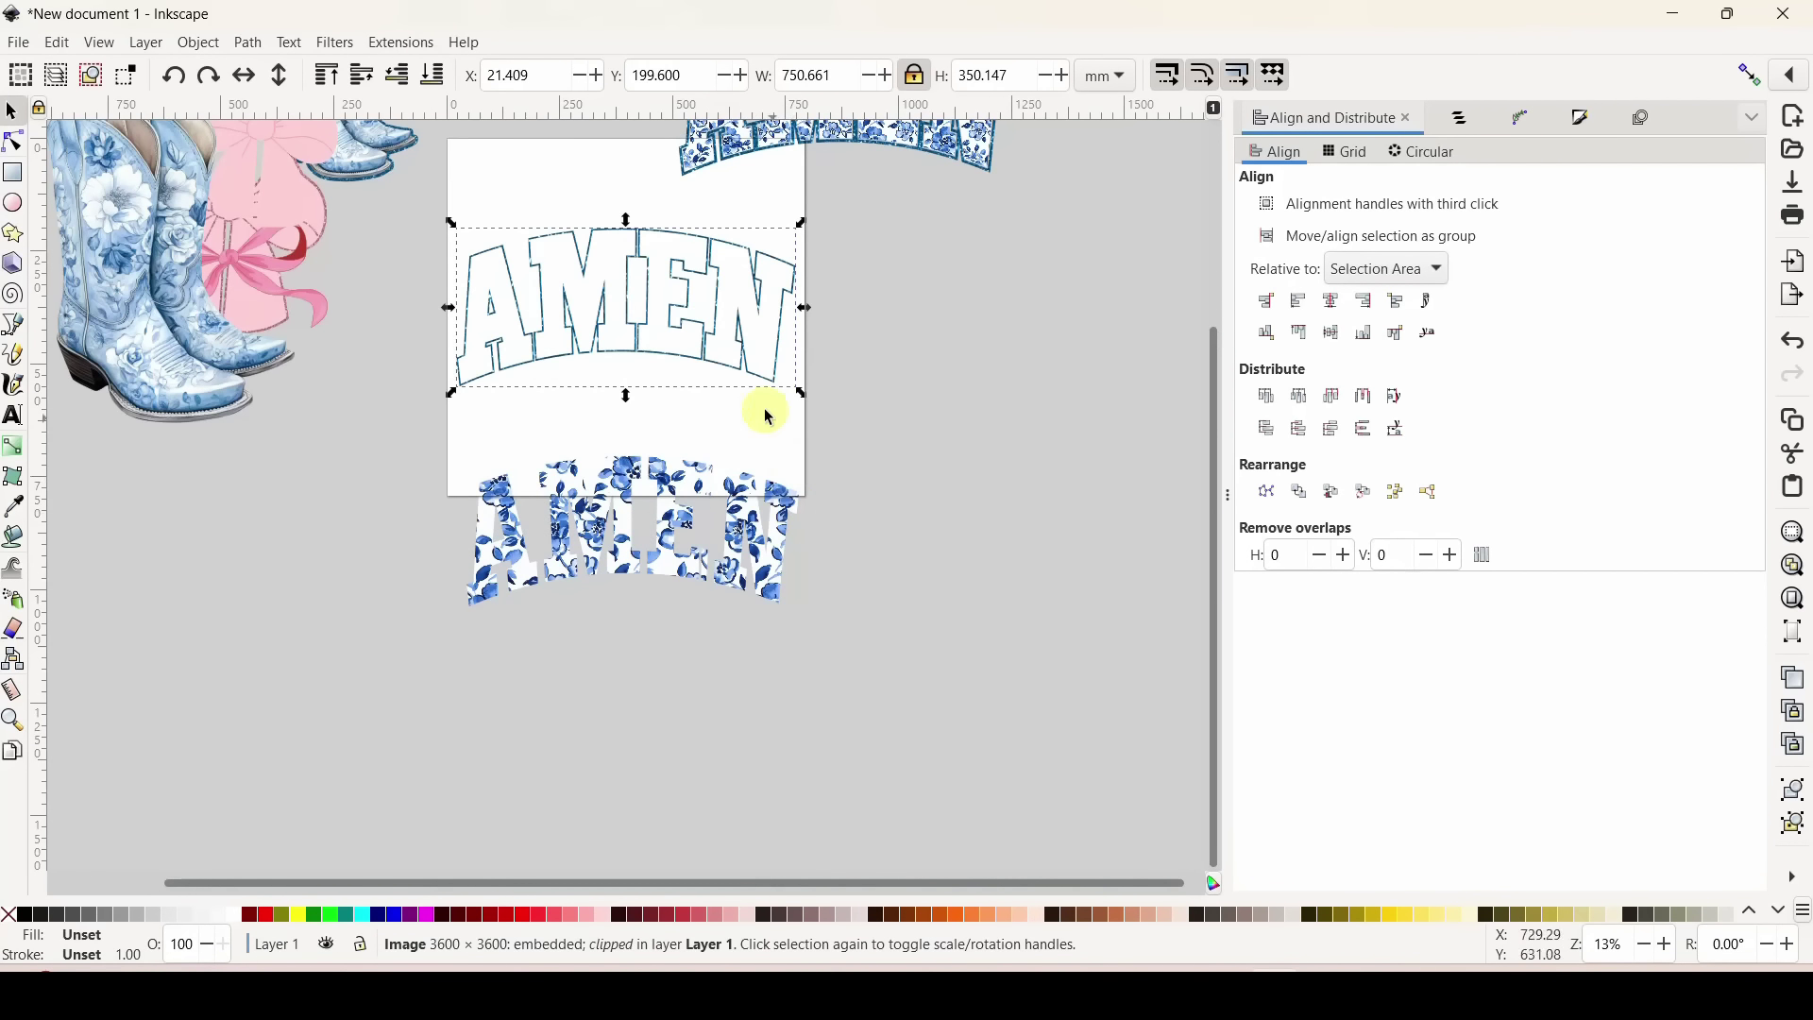
pyautogui.moveTo(720, 376)
pyautogui.mouseDown()
pyautogui.moveTo(729, 599)
pyautogui.moveTo(718, 392)
pyautogui.mouseUp()
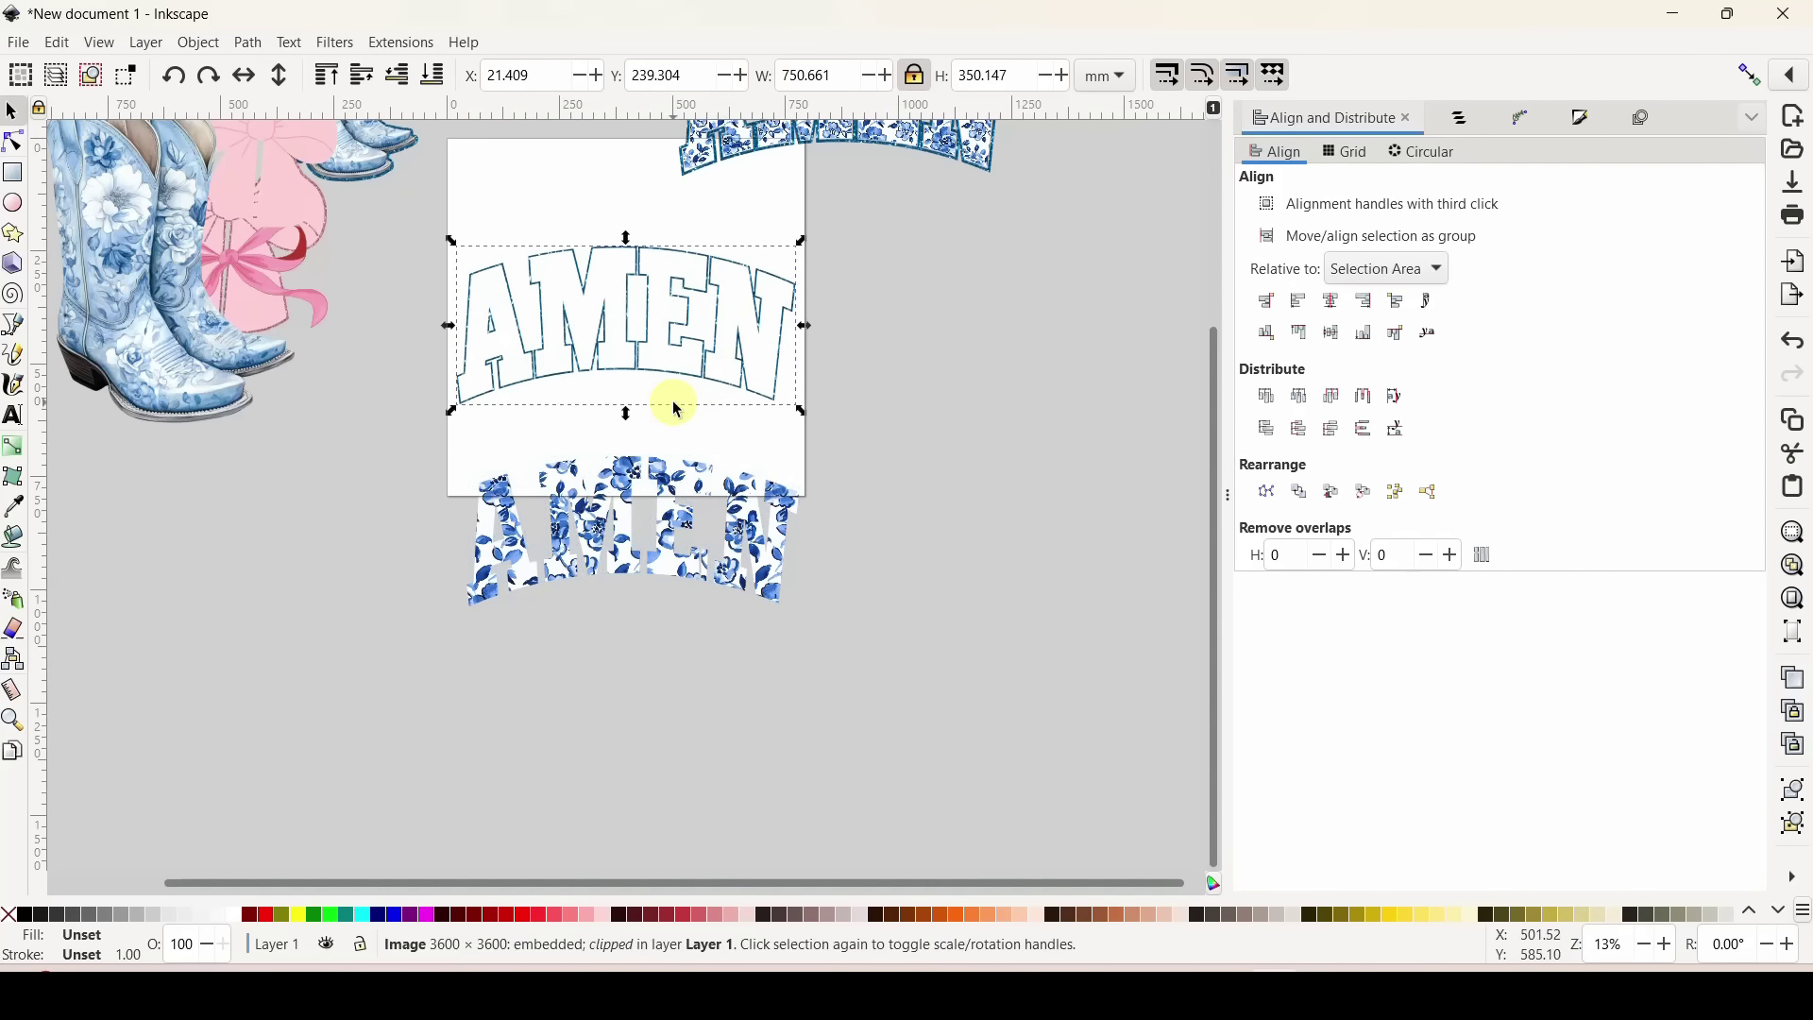
pyautogui.rightClick(658, 336)
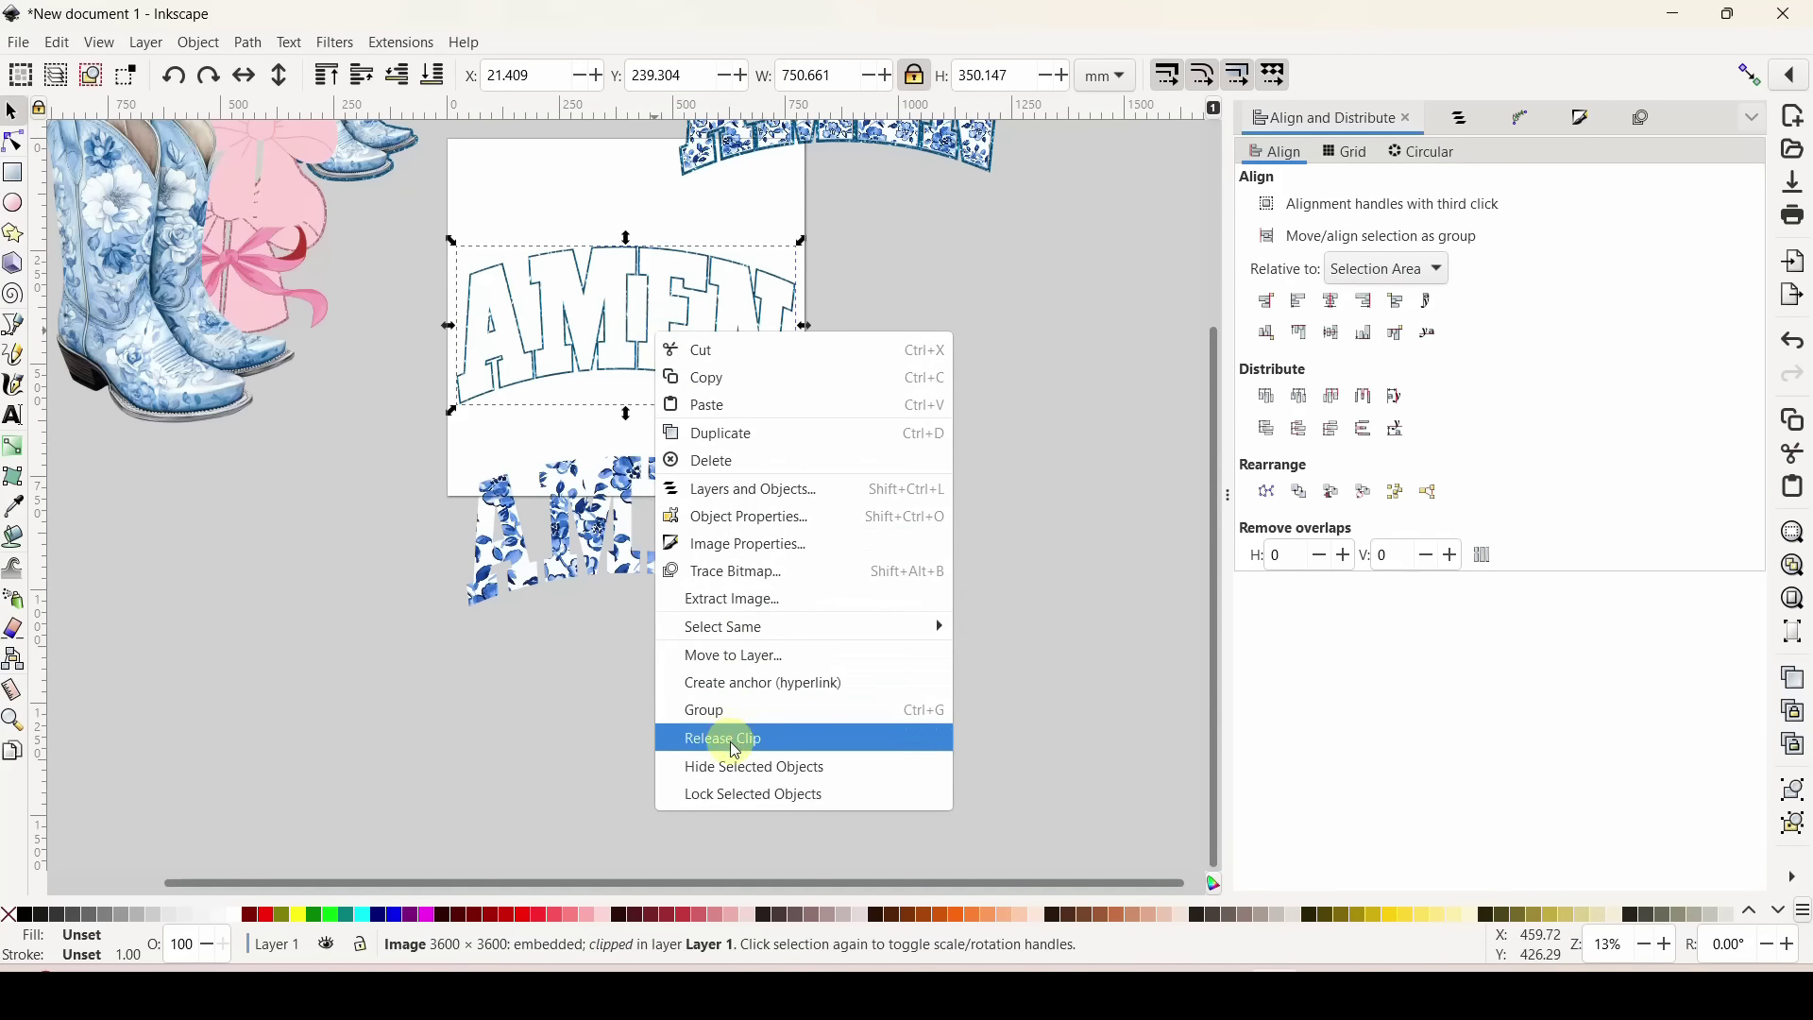
pyautogui.click(733, 739)
pyautogui.click(913, 605)
# Move the glitter square and floral AMEN down below the page, and shift the outlined AMEN to about Y 256 mm.
pyautogui.moveTo(841, 558); pyautogui.dragTo(813, 928)
pyautogui.moveTo(680, 421); pyautogui.dragTo(671, 699)
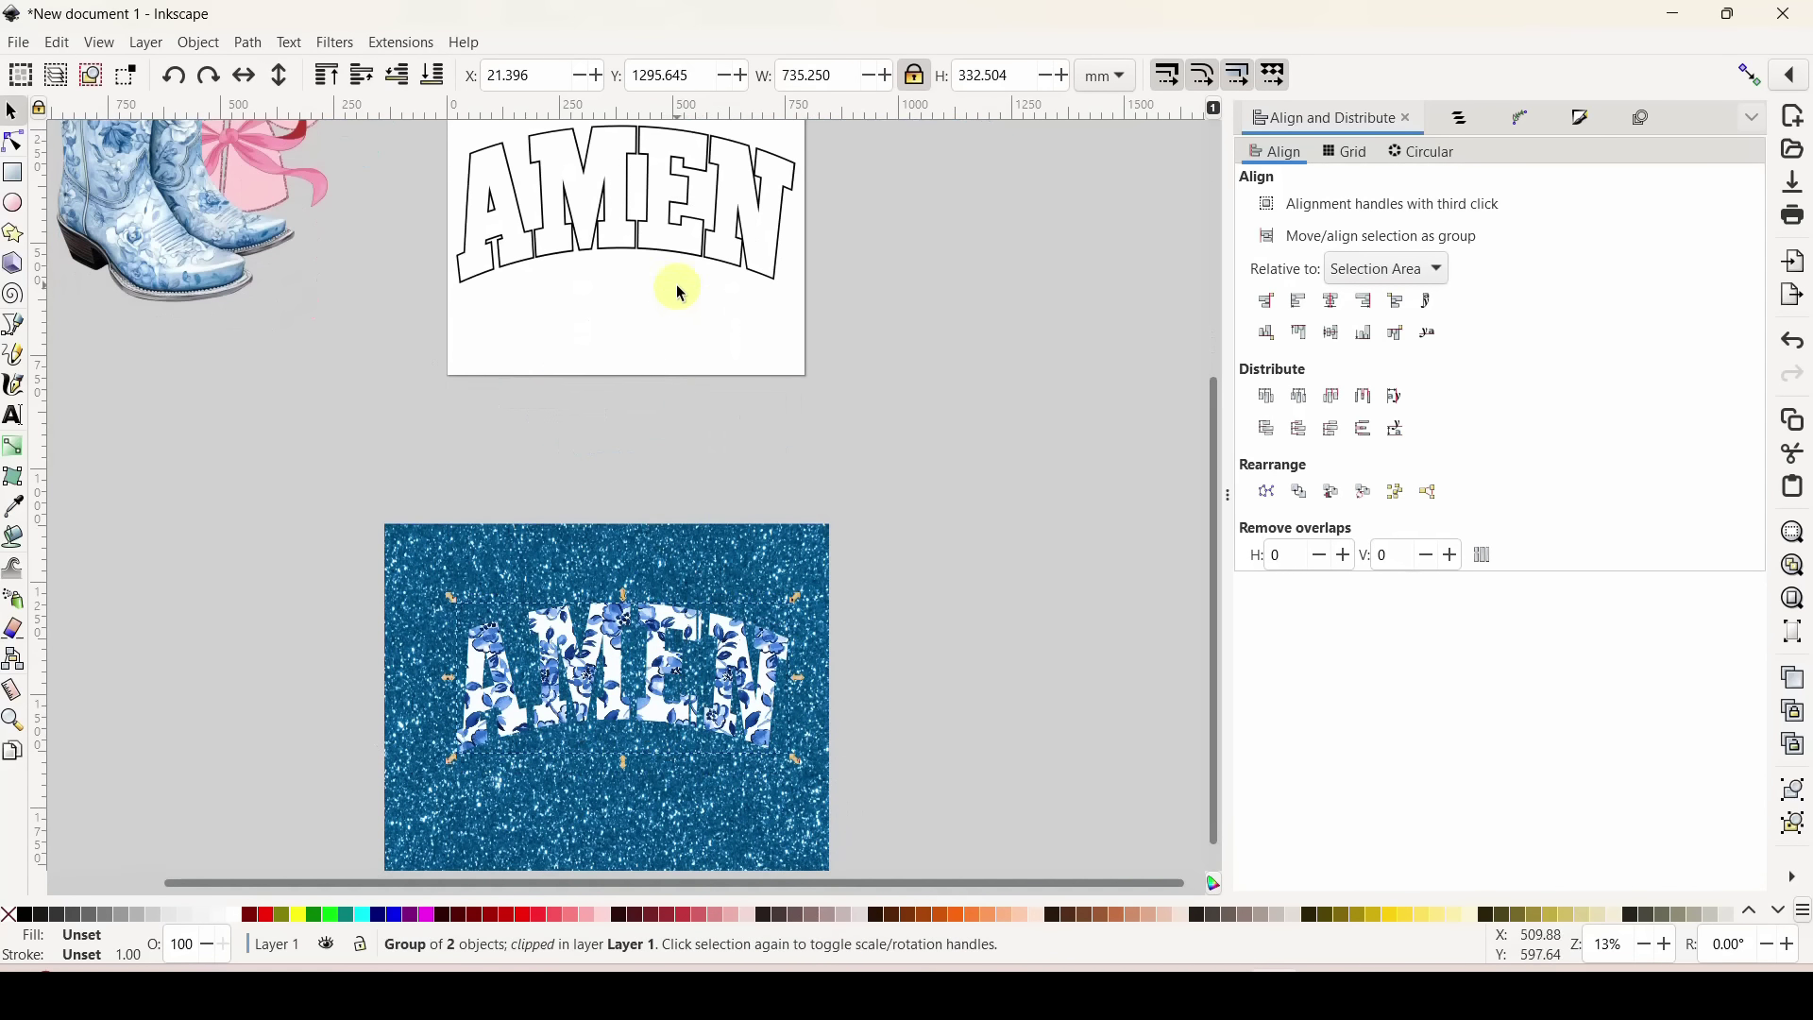
pyautogui.moveTo(683, 261); pyautogui.dragTo(682, 269)
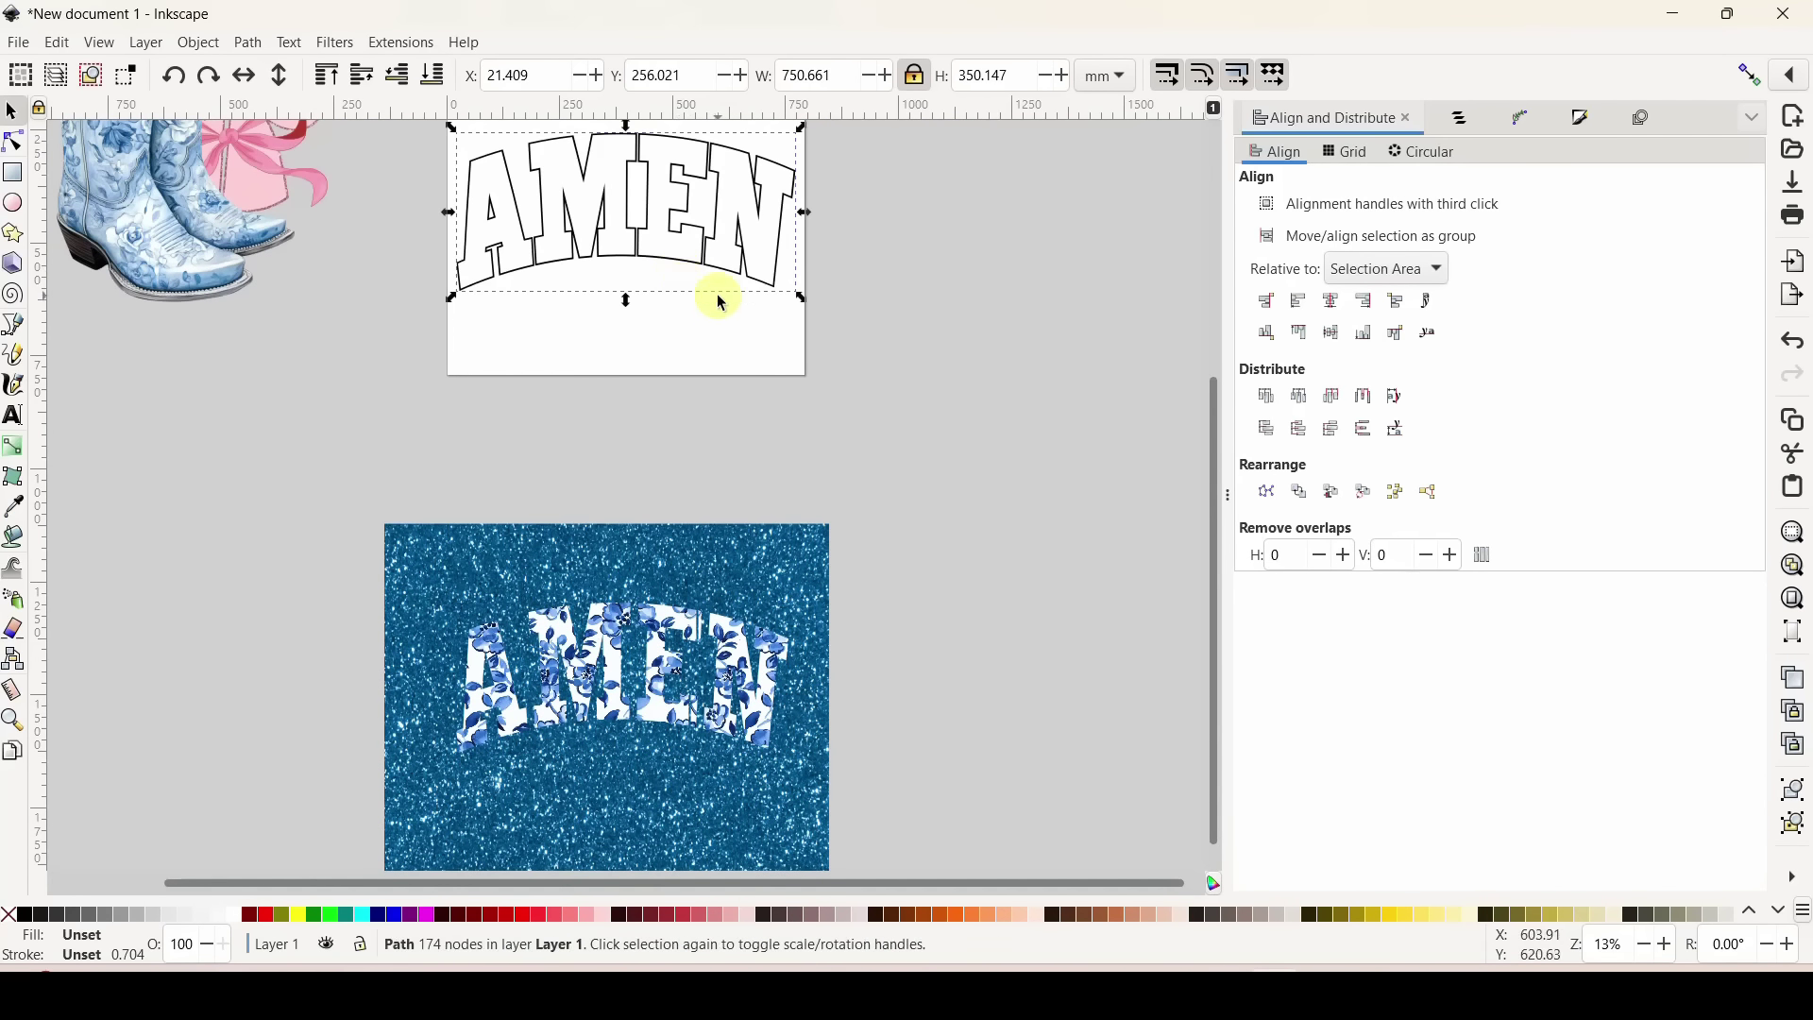
# Thicken the outlined AMEN by outsetting its path repeatedly, to an overall width of about 757 mm.
pyautogui.scroll(2, 664, 326)
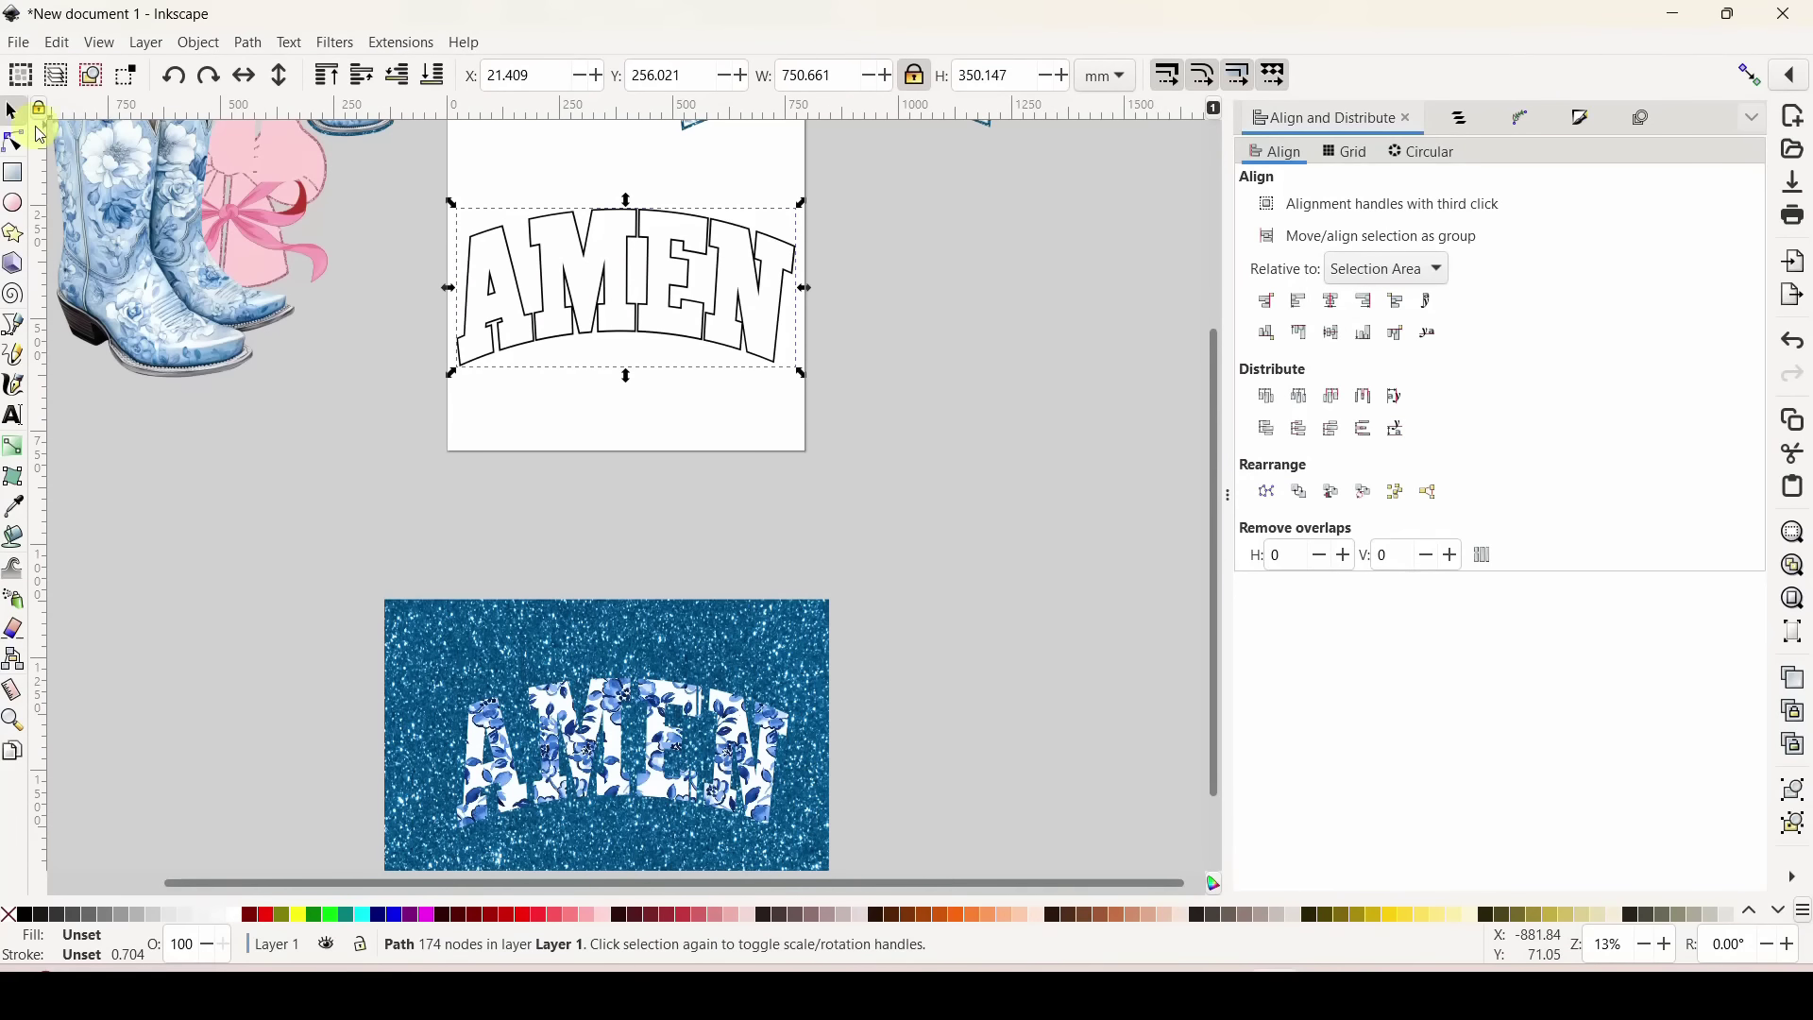
pyautogui.click(13, 142)
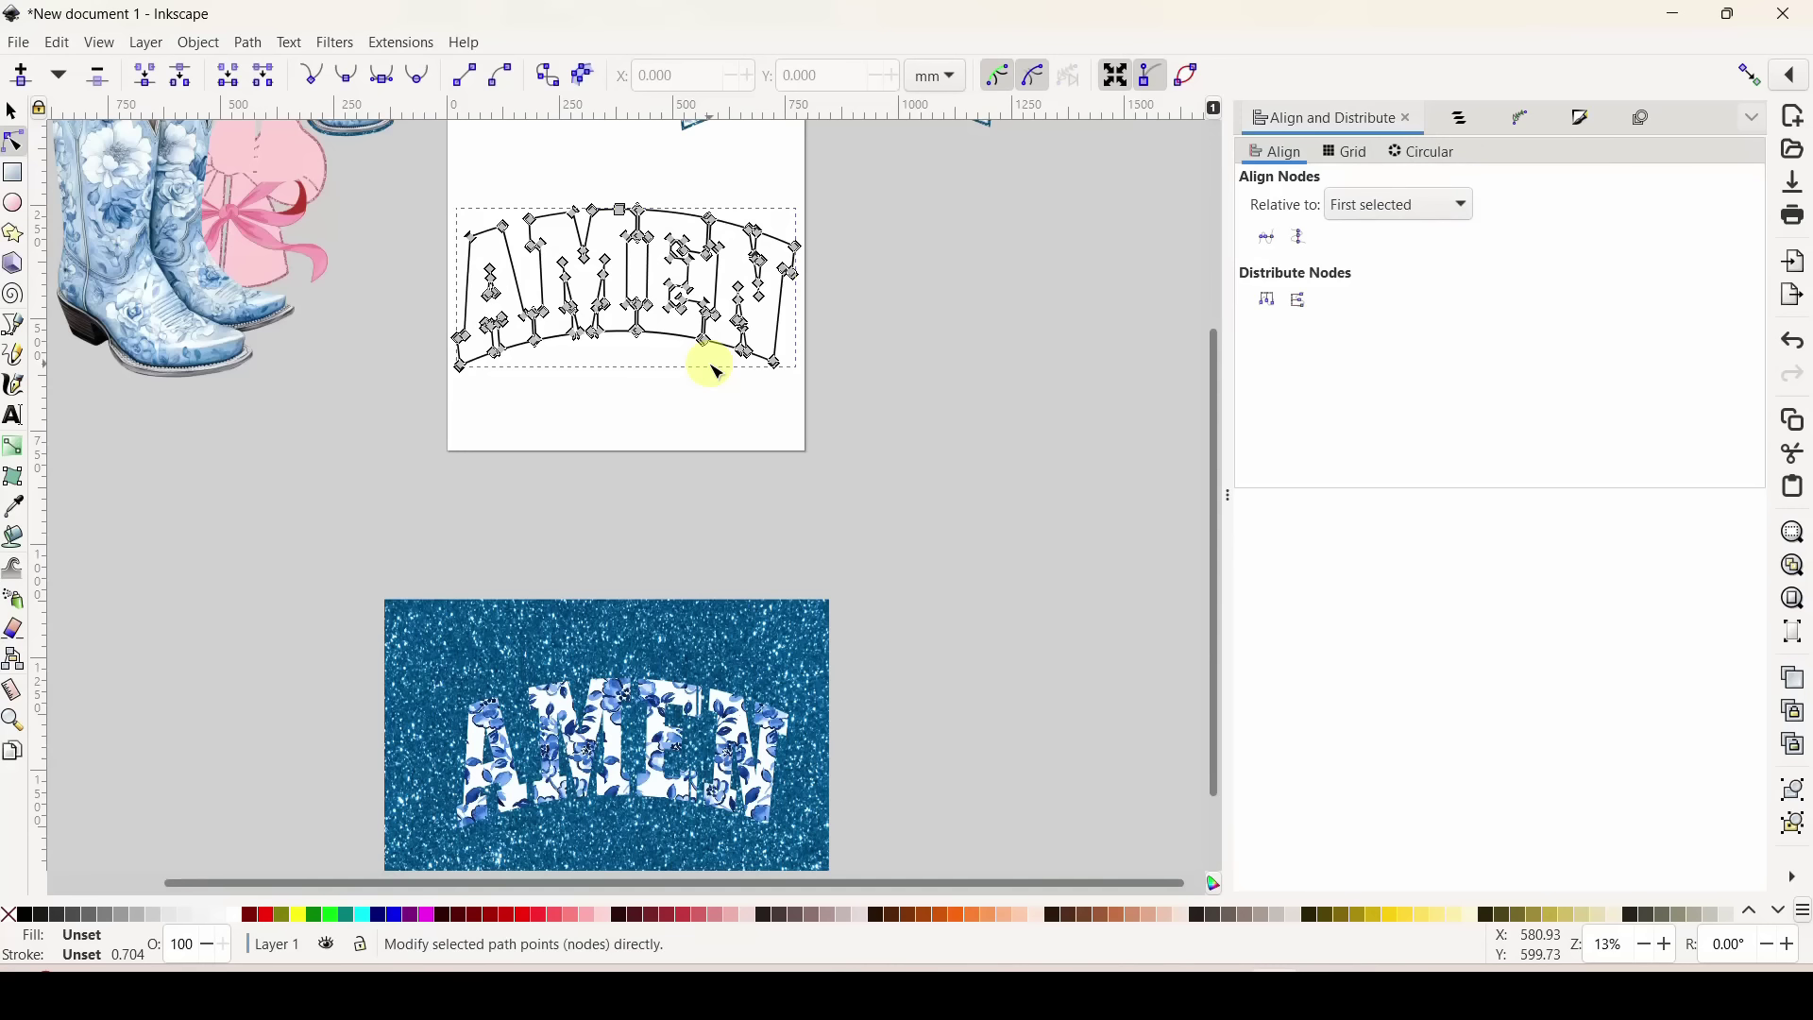
pyautogui.hotkey('ctrl', 'shift', '0')
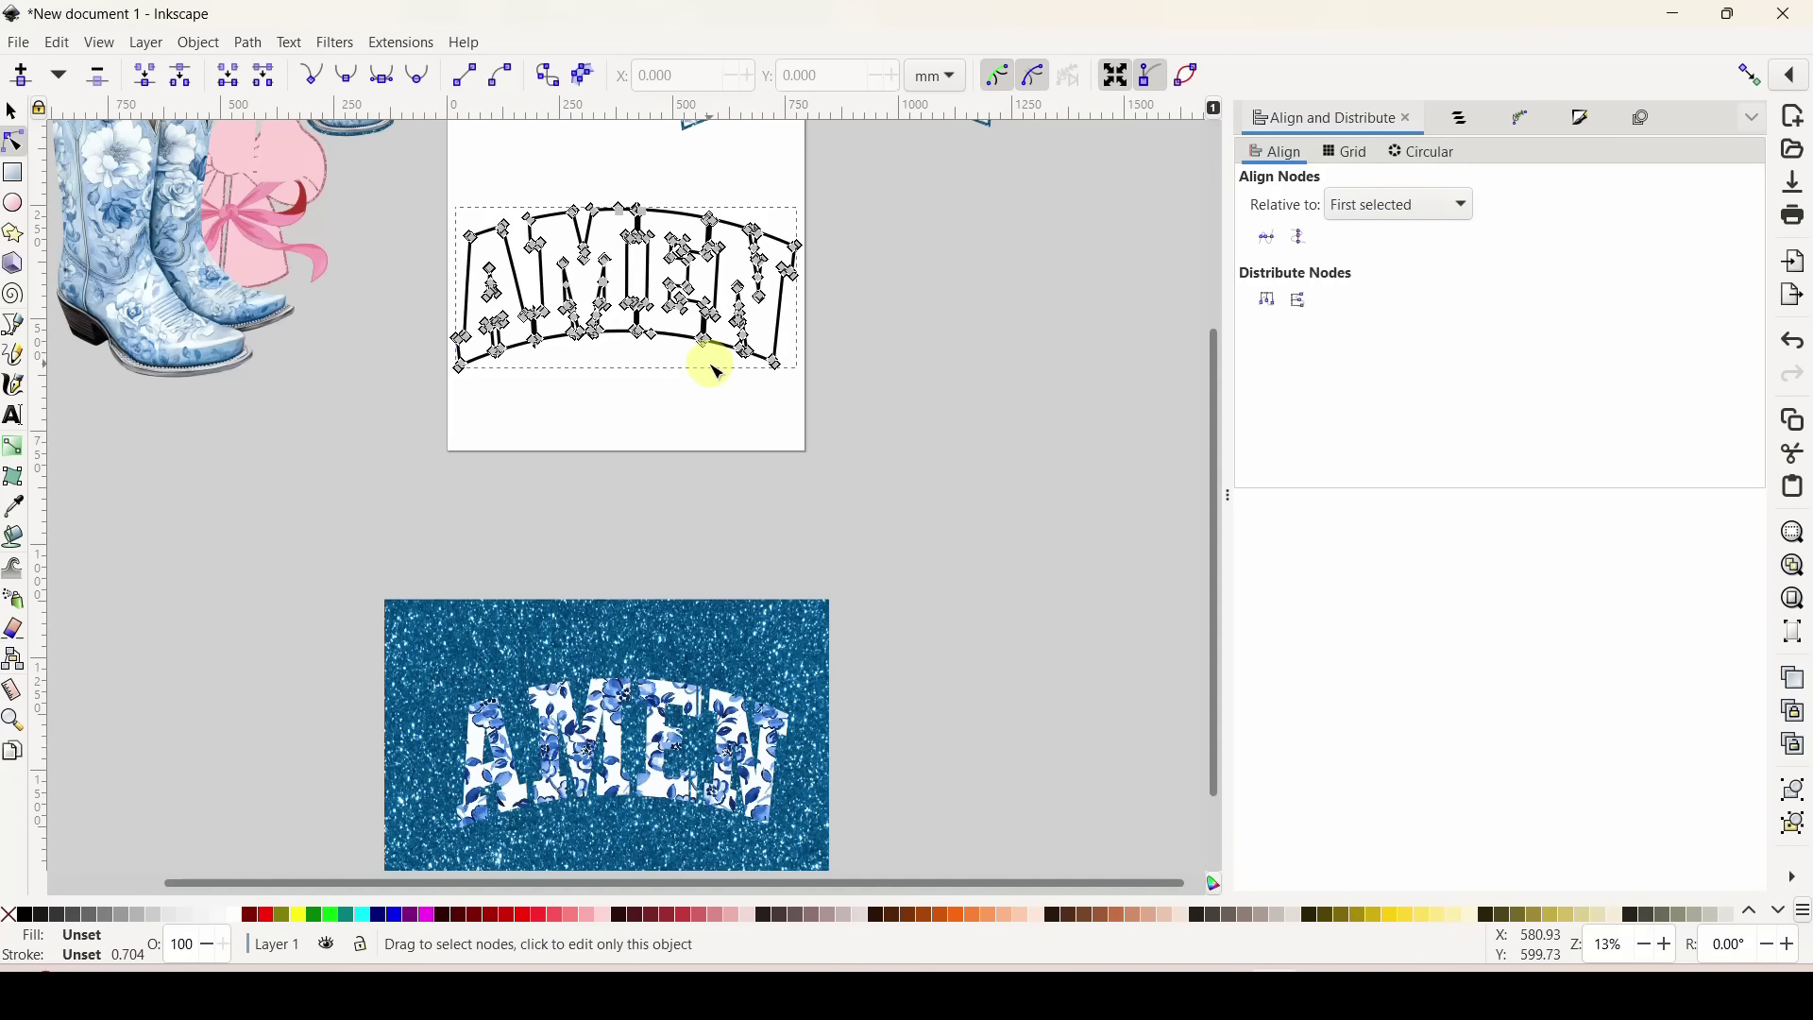
pyautogui.hotkey('ctrl', 'l')
pyautogui.hotkey('ctrl', 'l')
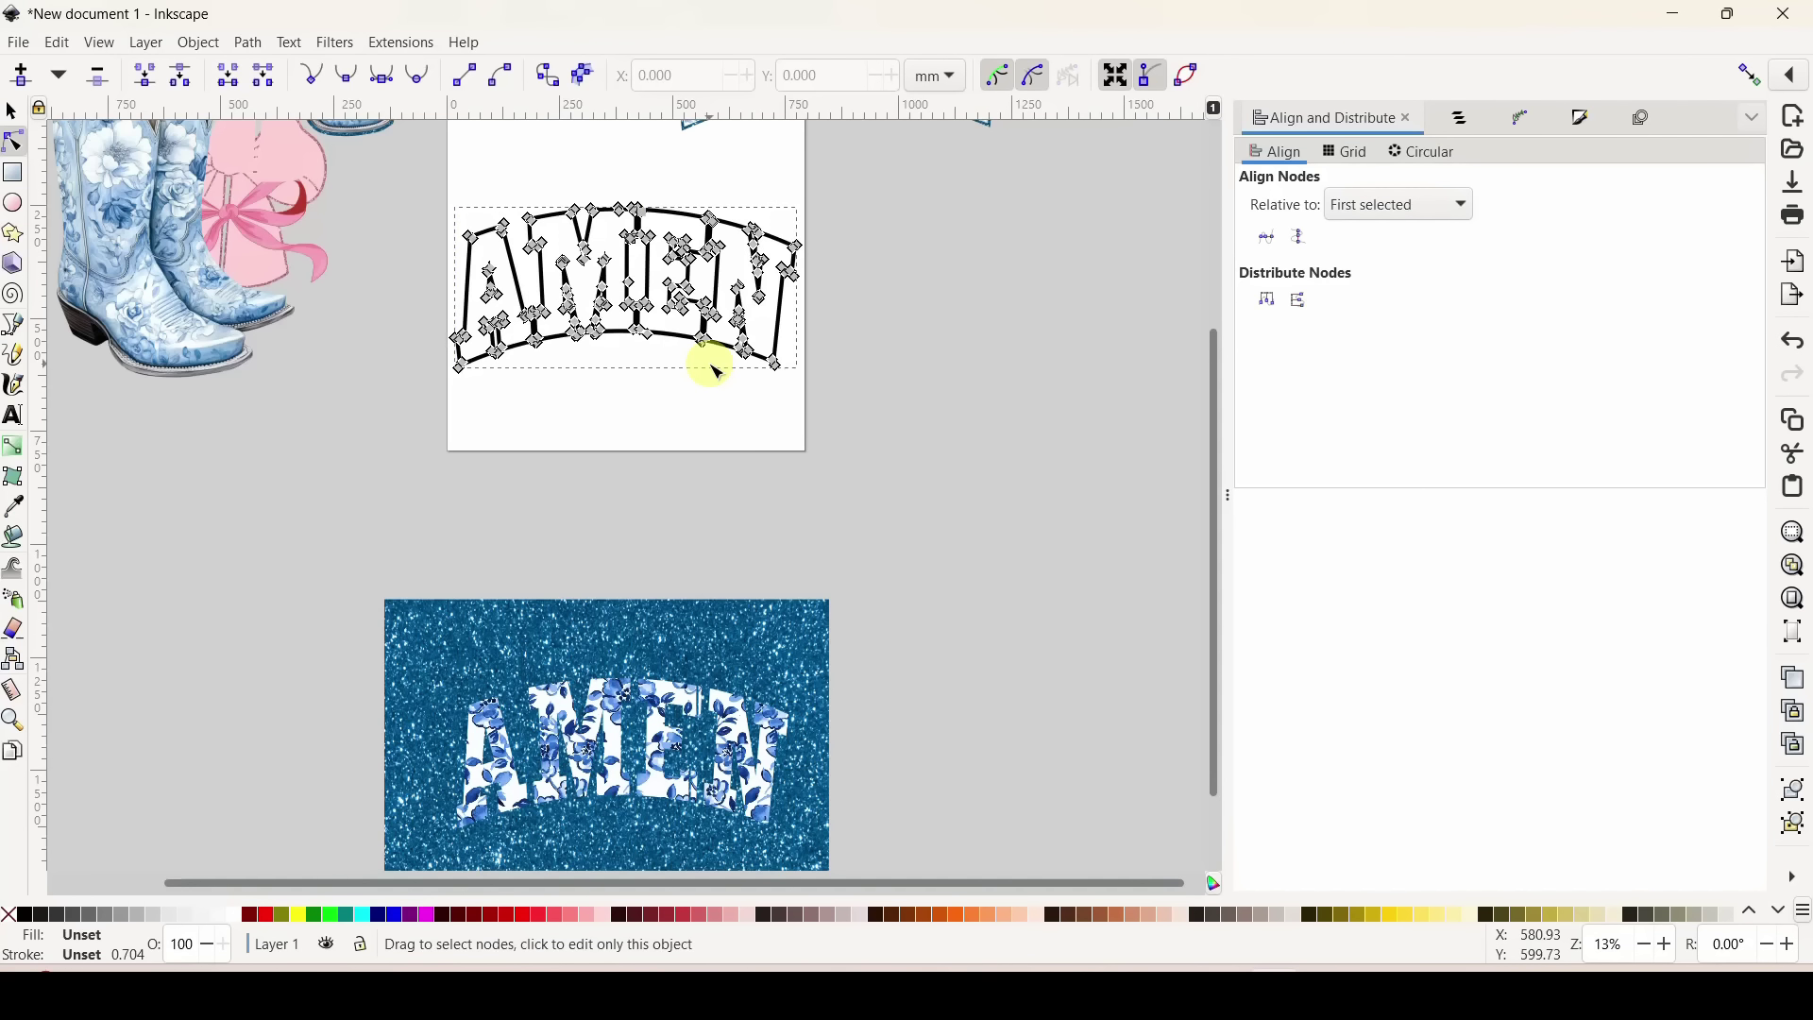
pyautogui.hotkey('ctrl', 'l')
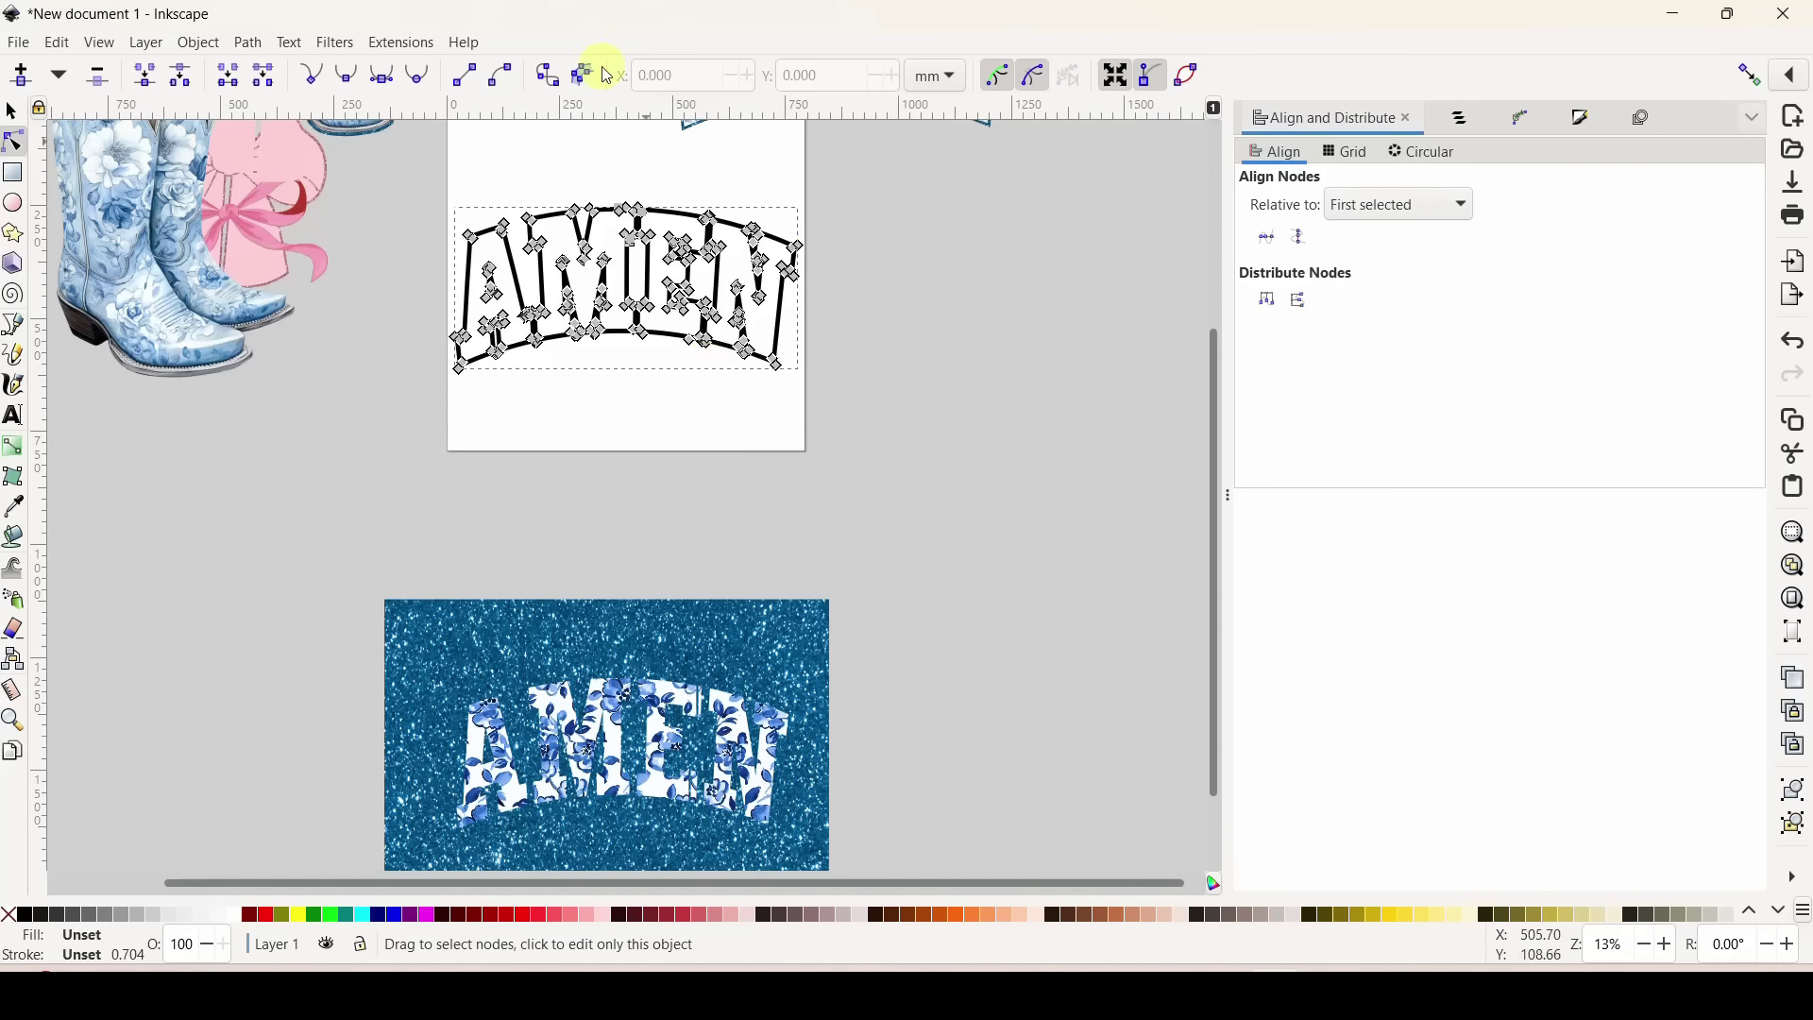
pyautogui.click(12, 112)
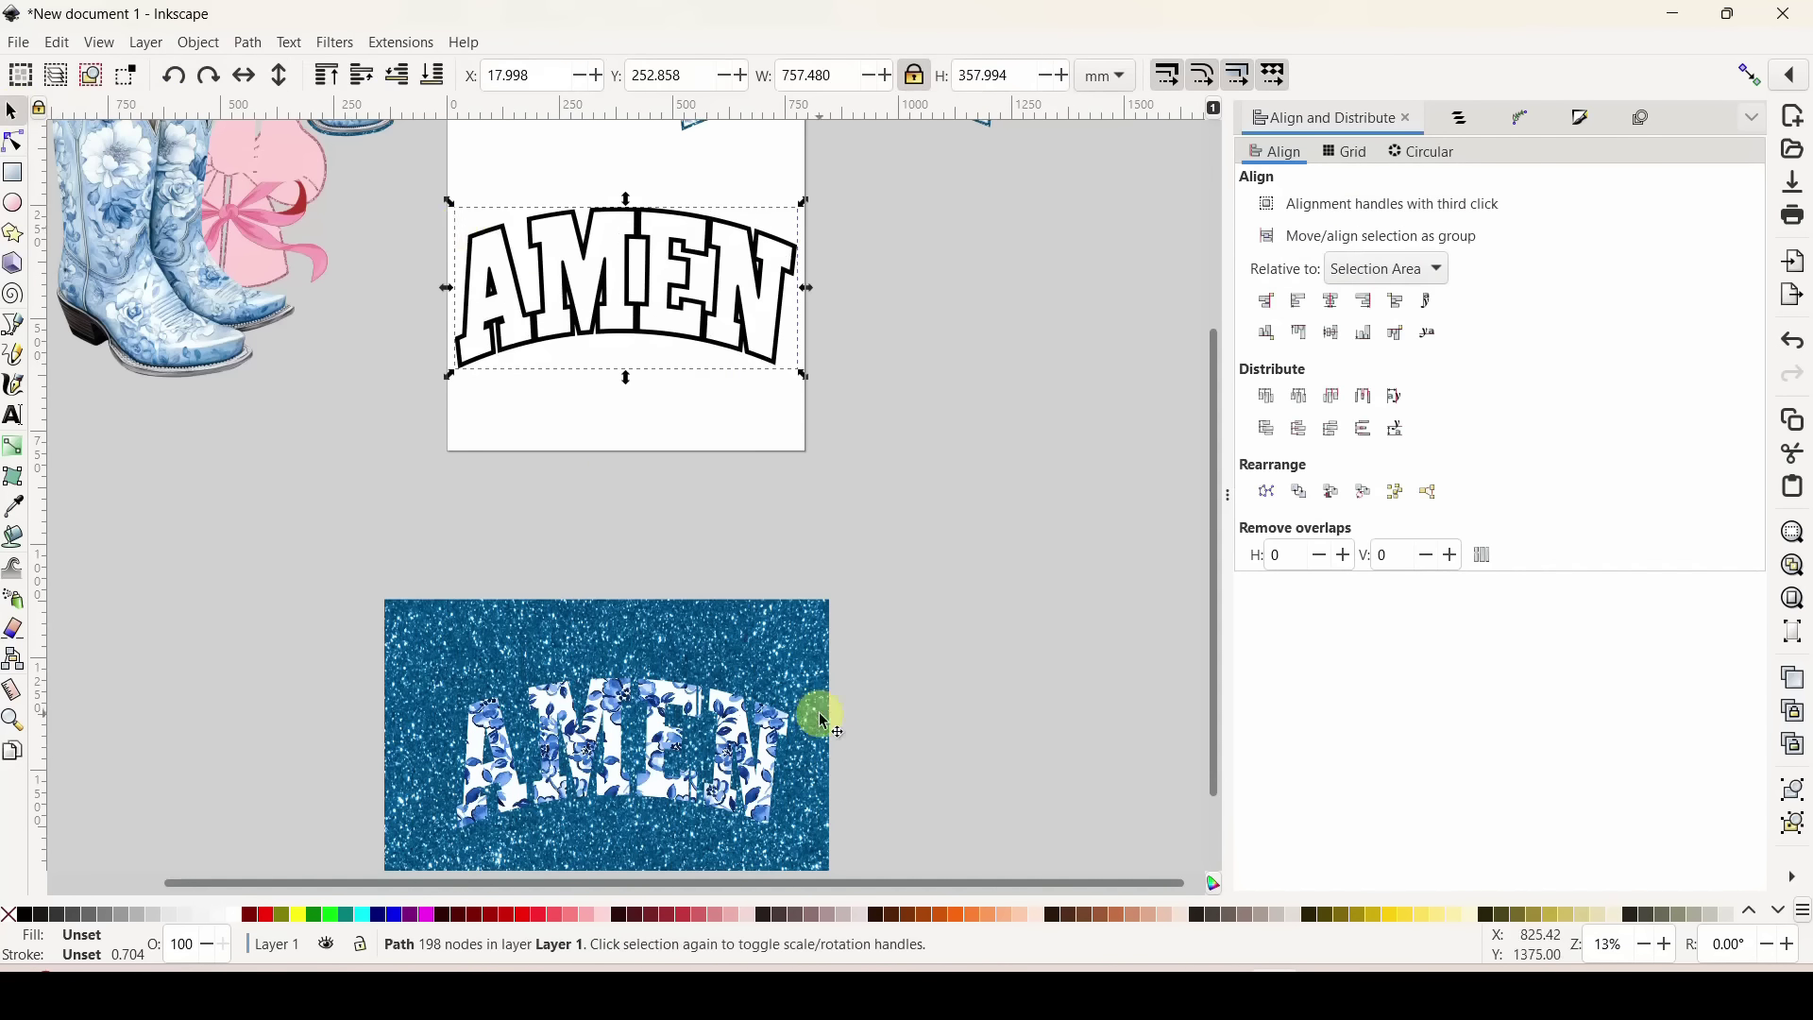
# Move the blue glitter square back behind the thickened AMEN outline and clip it to the outline's shape.
pyautogui.moveTo(822, 712); pyautogui.dragTo(815, 211)
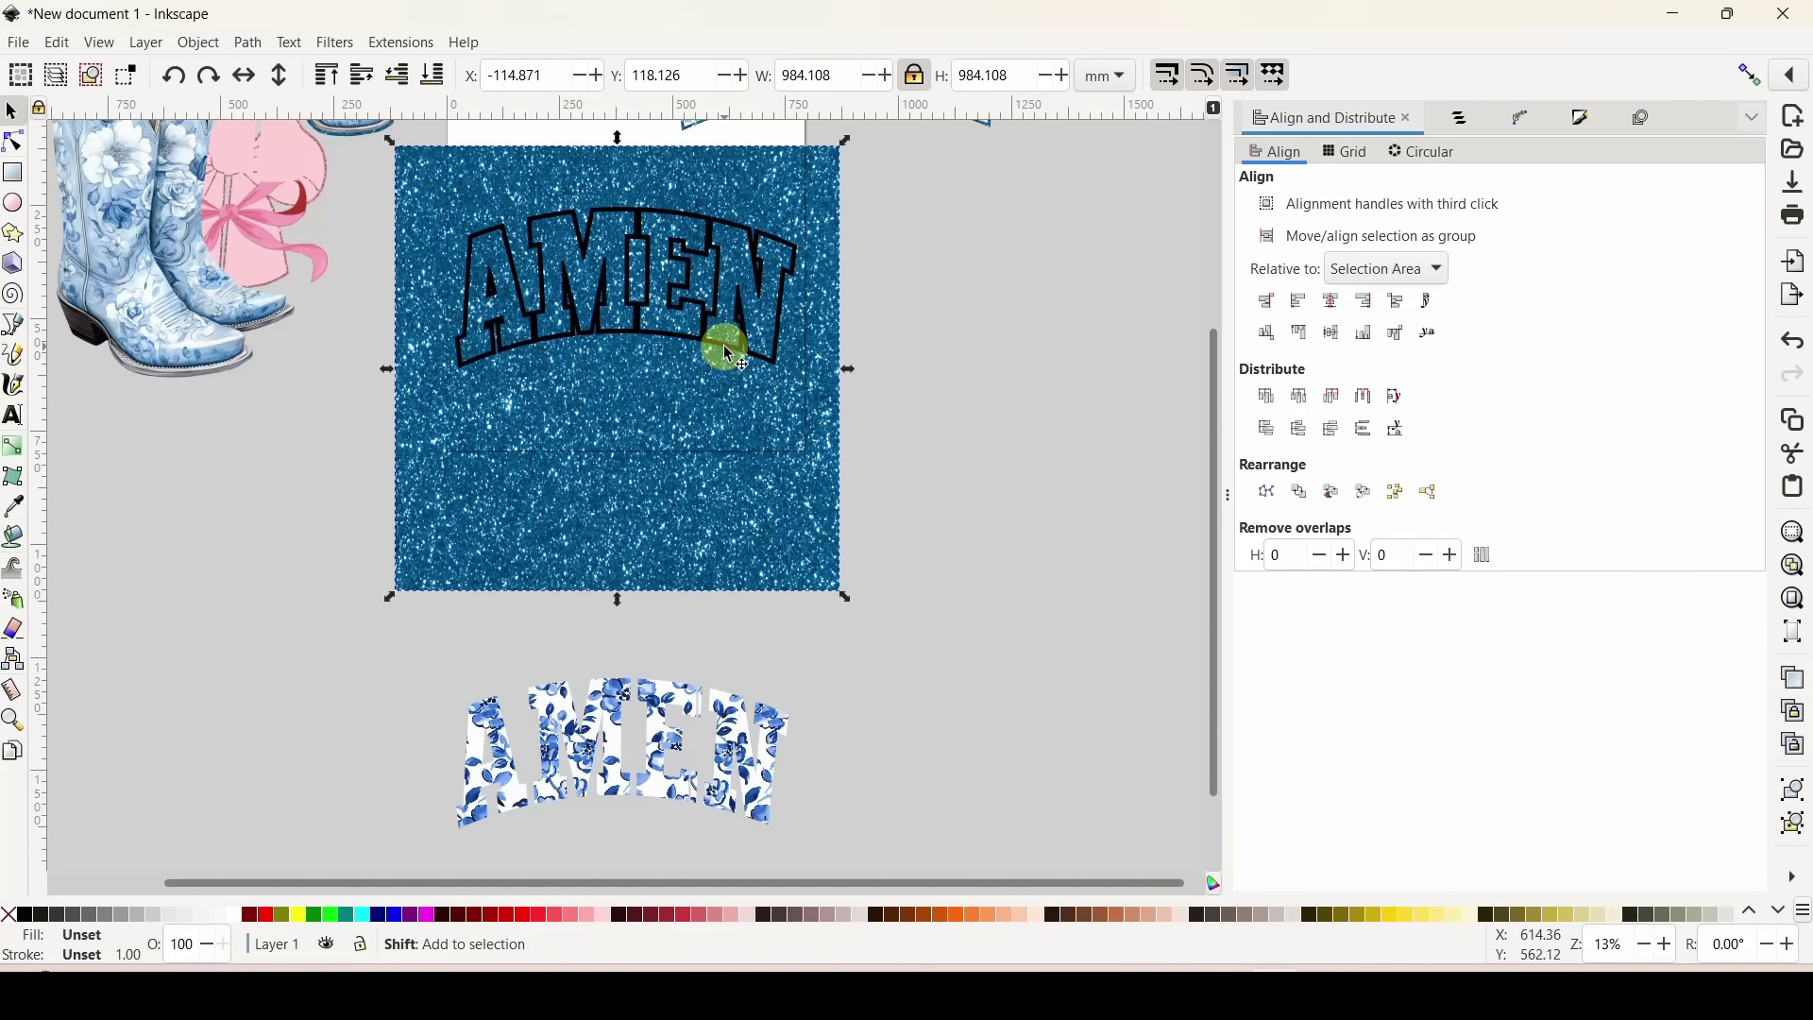
pyautogui.keyDown('shift'); pyautogui.click(724, 343); pyautogui.keyUp('shift')
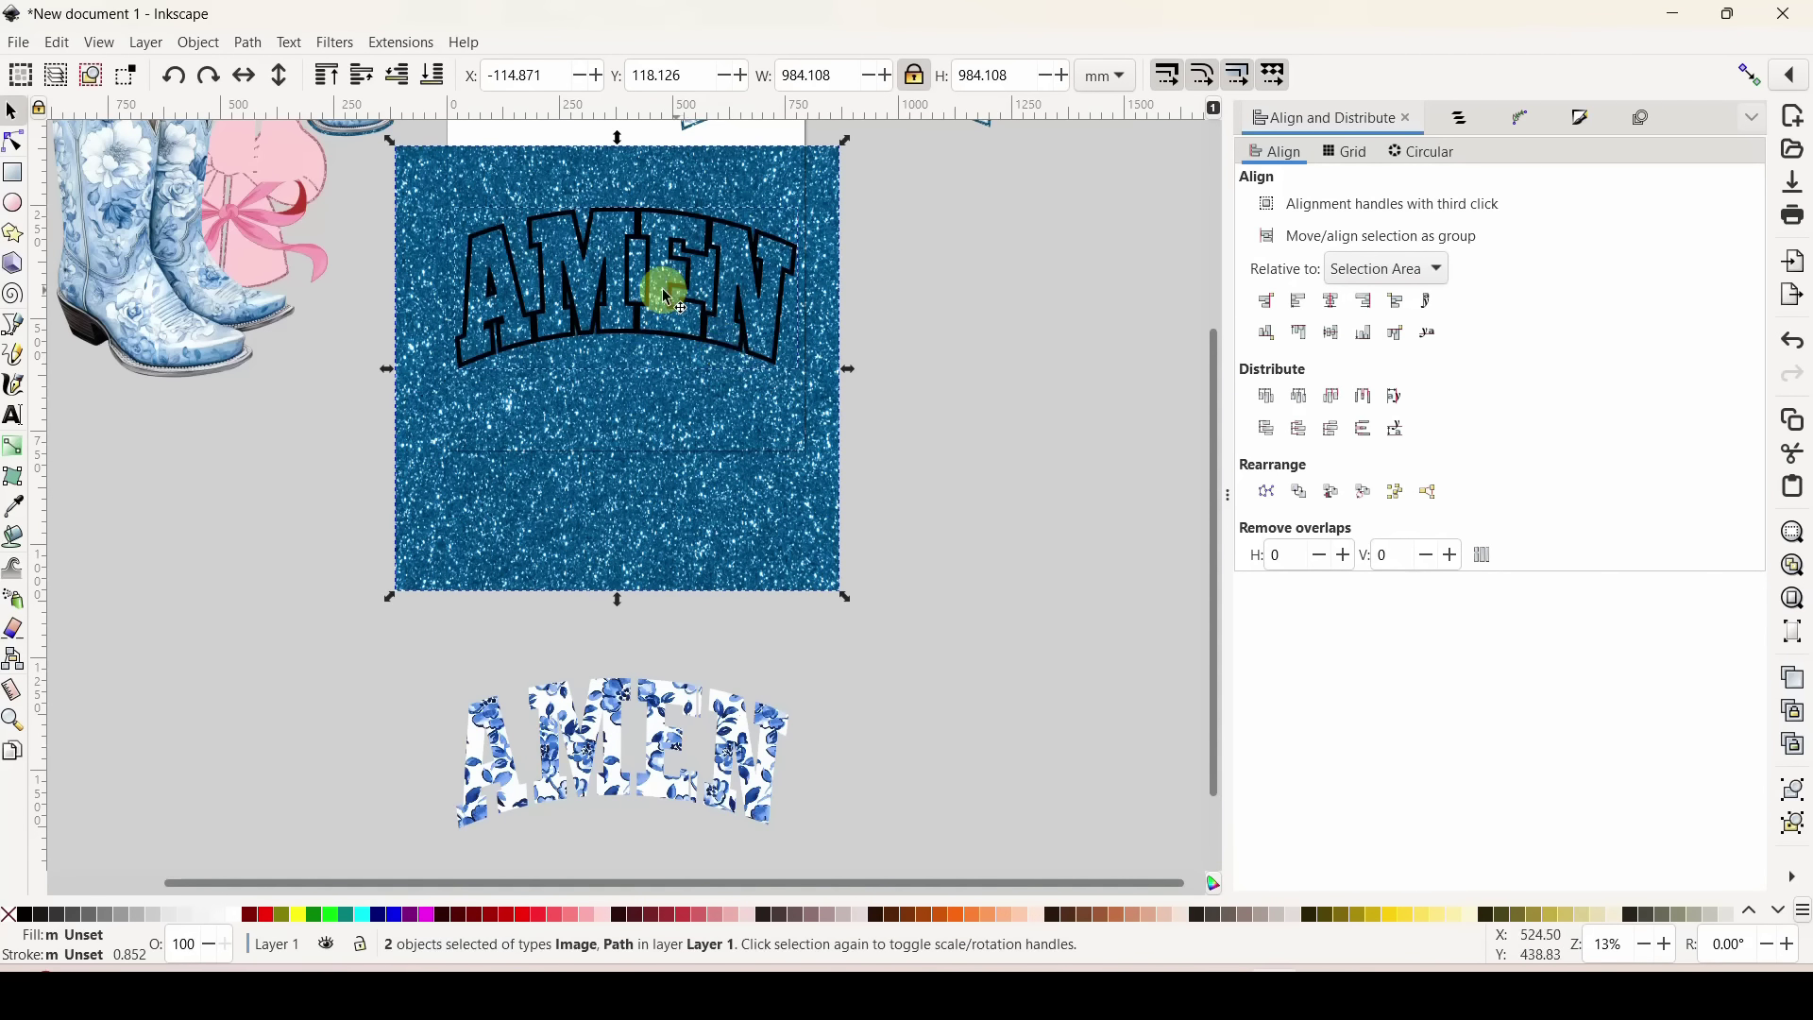
pyautogui.rightClick(677, 336)
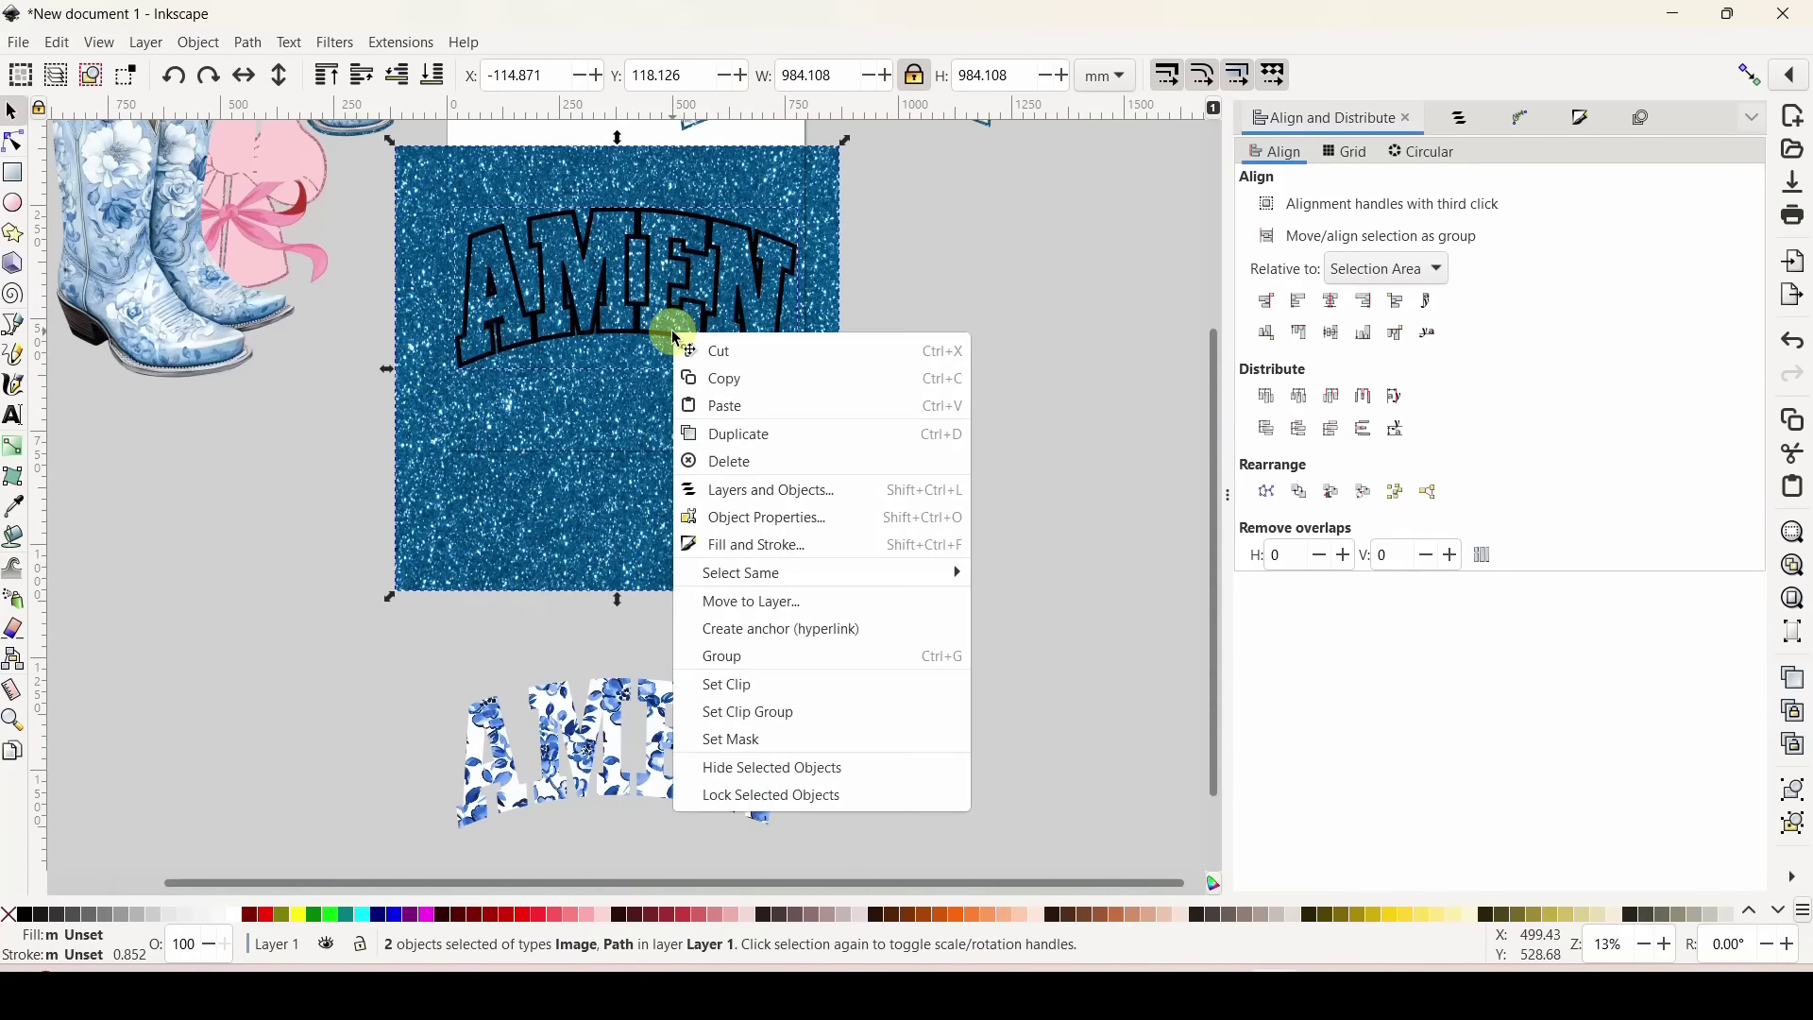
pyautogui.click(743, 688)
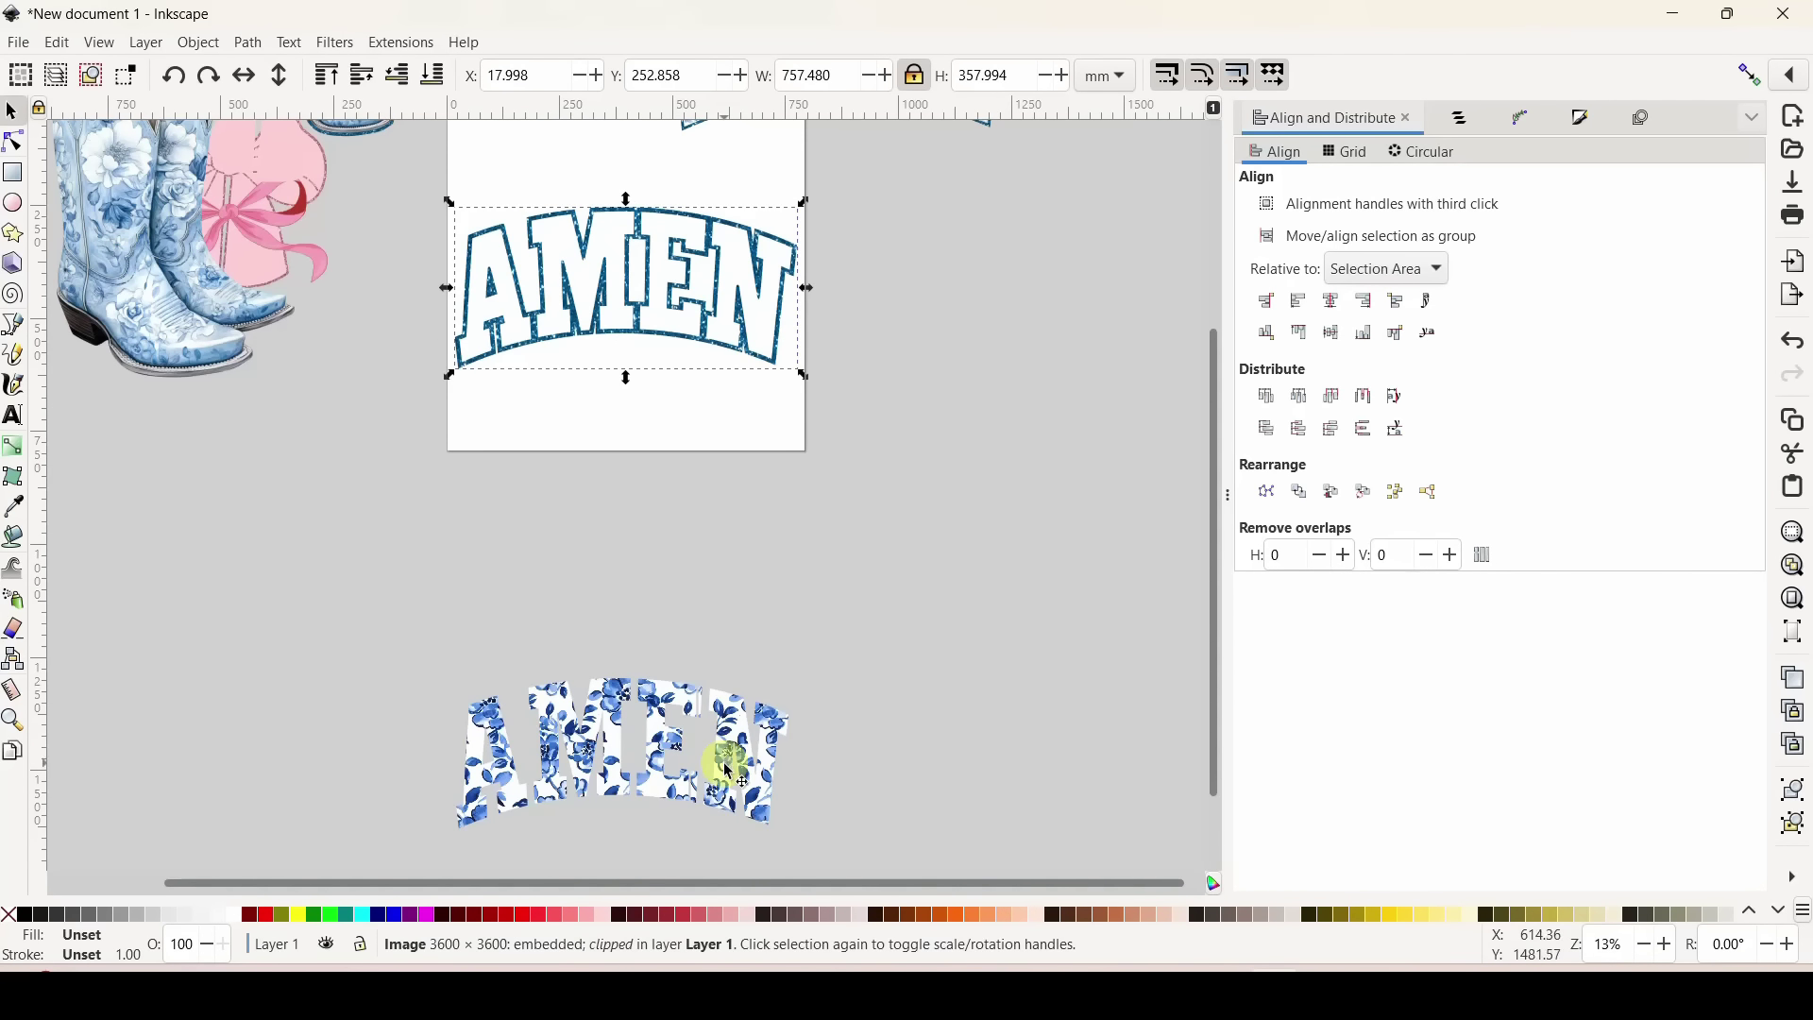
# Place the floral AMEN lettering onto the glitter outline and align their centers vertically relative to the selection area.
pyautogui.moveTo(720, 751); pyautogui.dragTo(660, 263)
pyautogui.moveTo(425, 170); pyautogui.dragTo(907, 444)
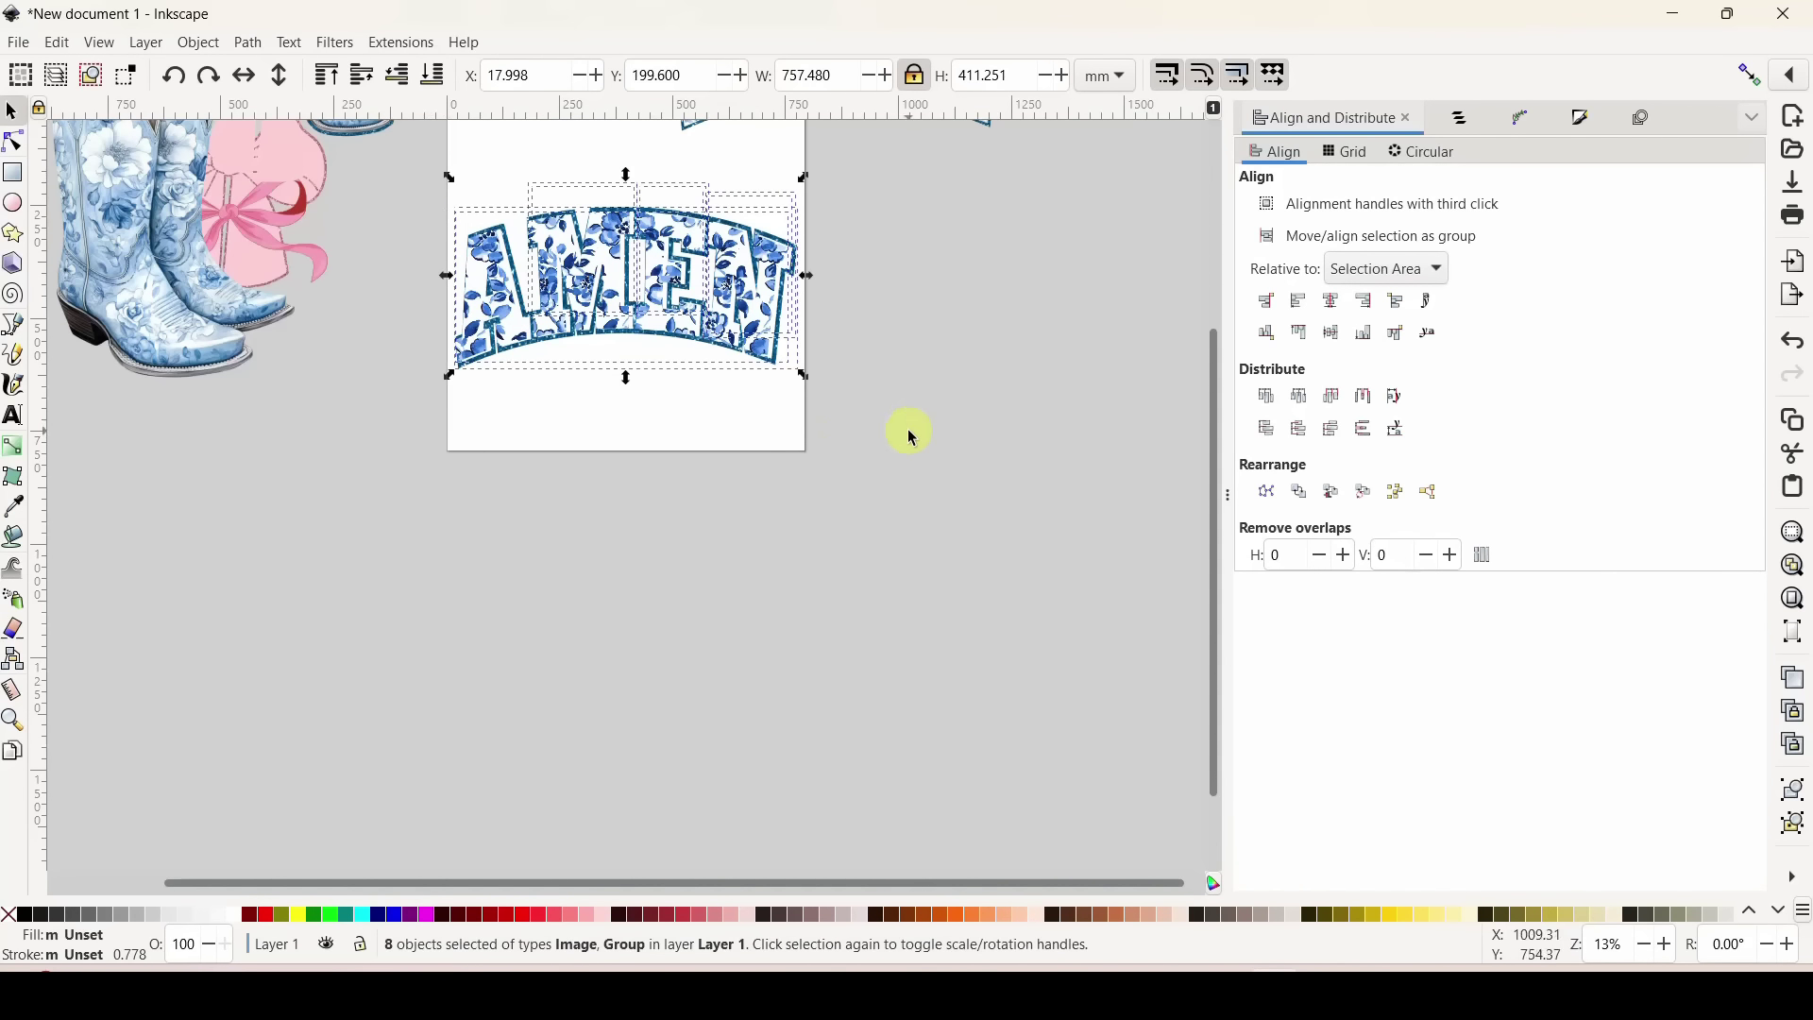
pyautogui.click(1332, 333)
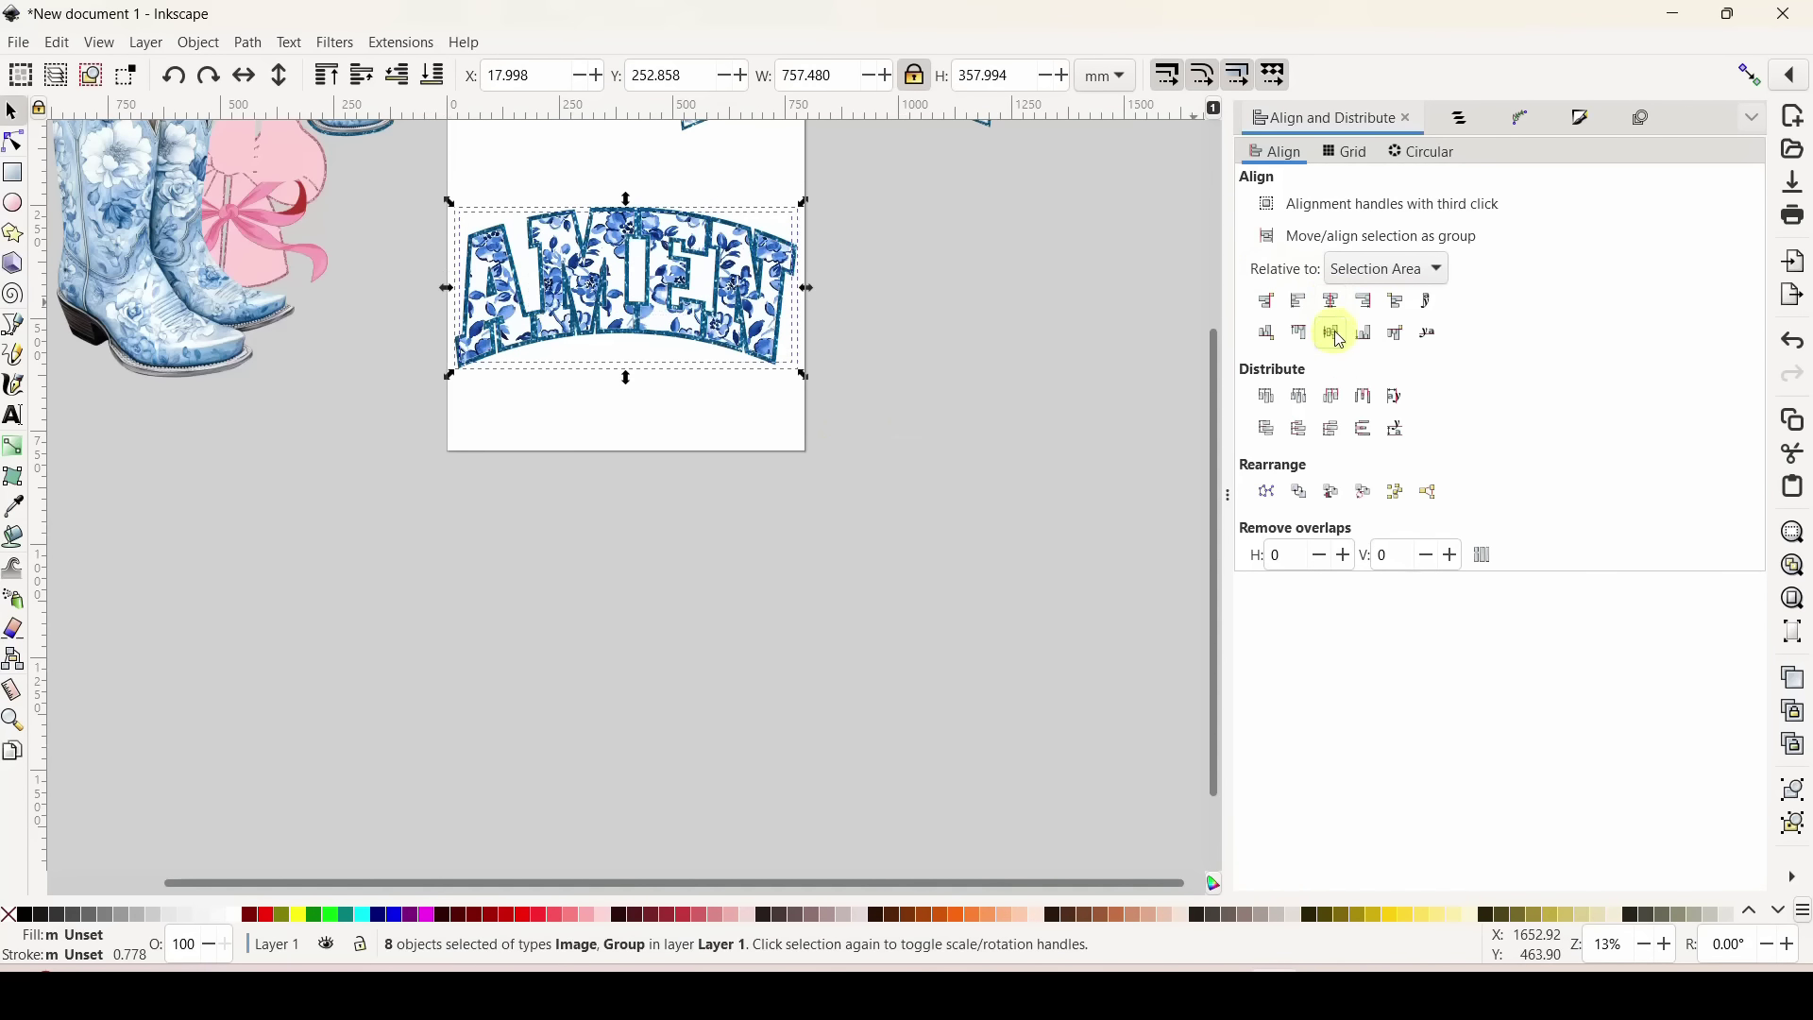
# Examine up close how the floral fill and blue glitter outline fit together across the AMEN letters.
pyautogui.click(925, 554)
pyautogui.press('+')
pyautogui.press('+')
pyautogui.press('+')
pyautogui.press('+')
pyautogui.scroll(8, 923, 555)
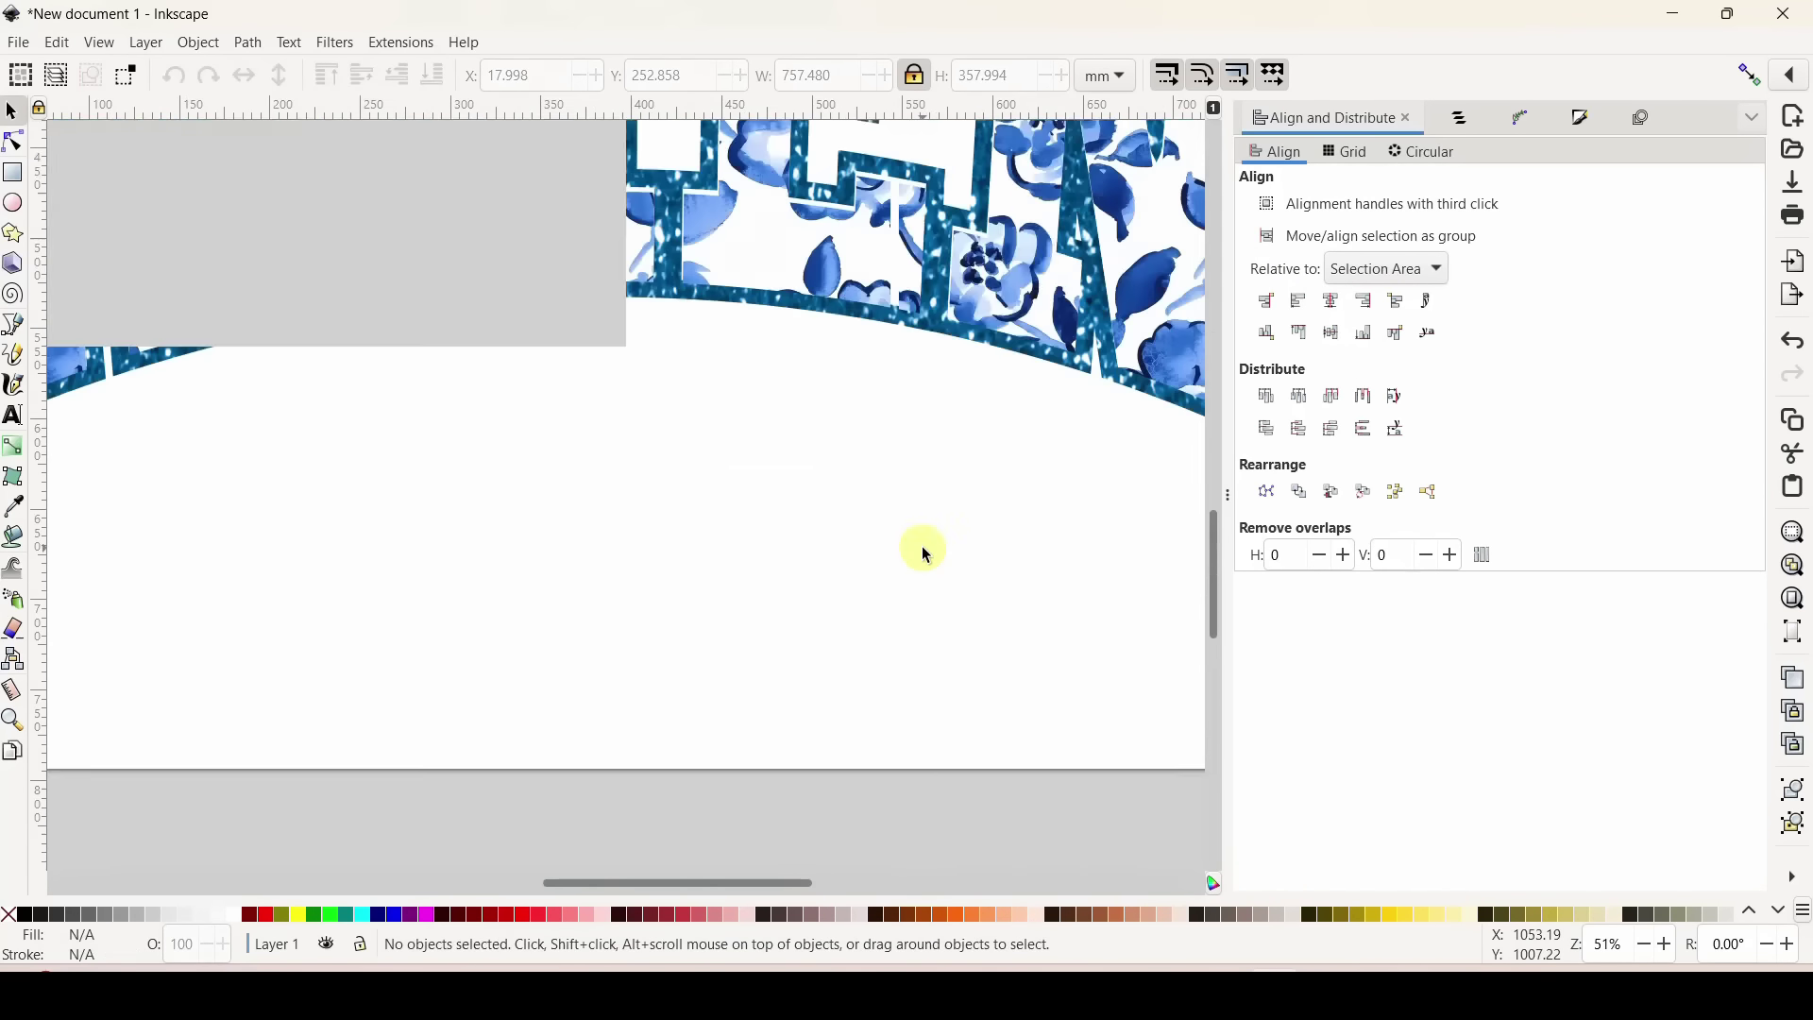
pyautogui.scroll(3, 925, 555)
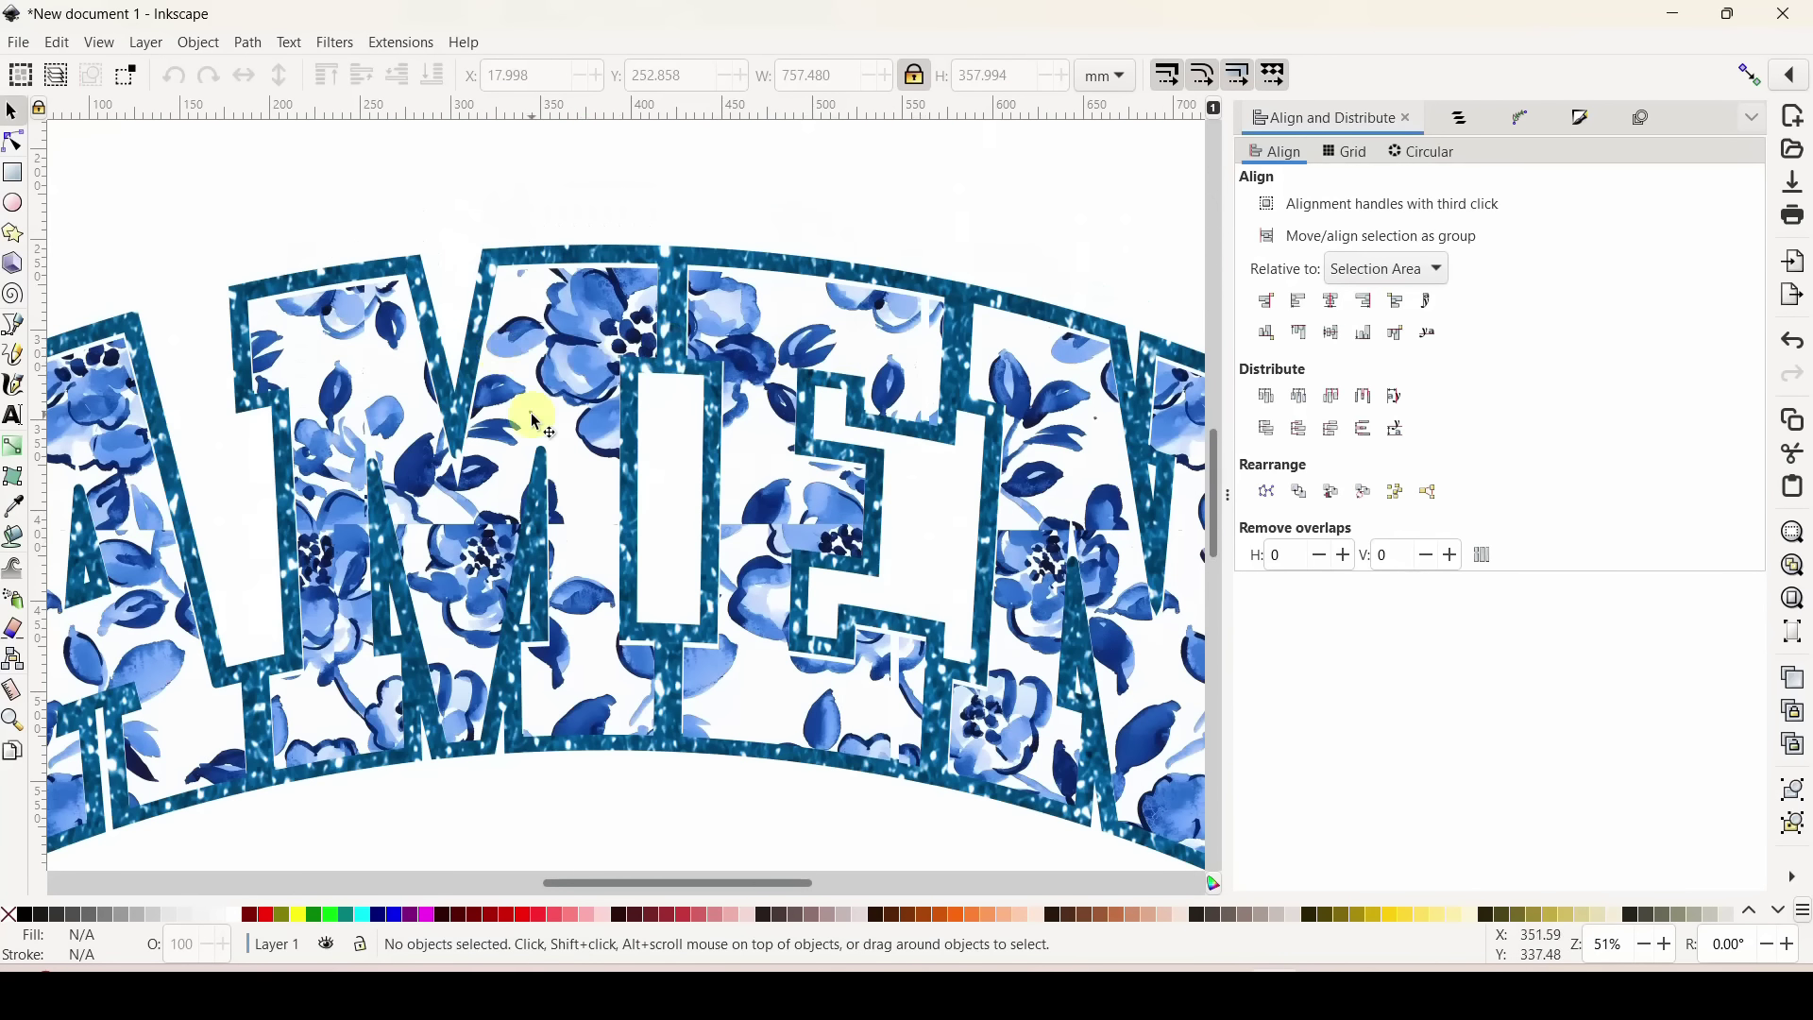
pyautogui.scroll(-5, 518, 483)
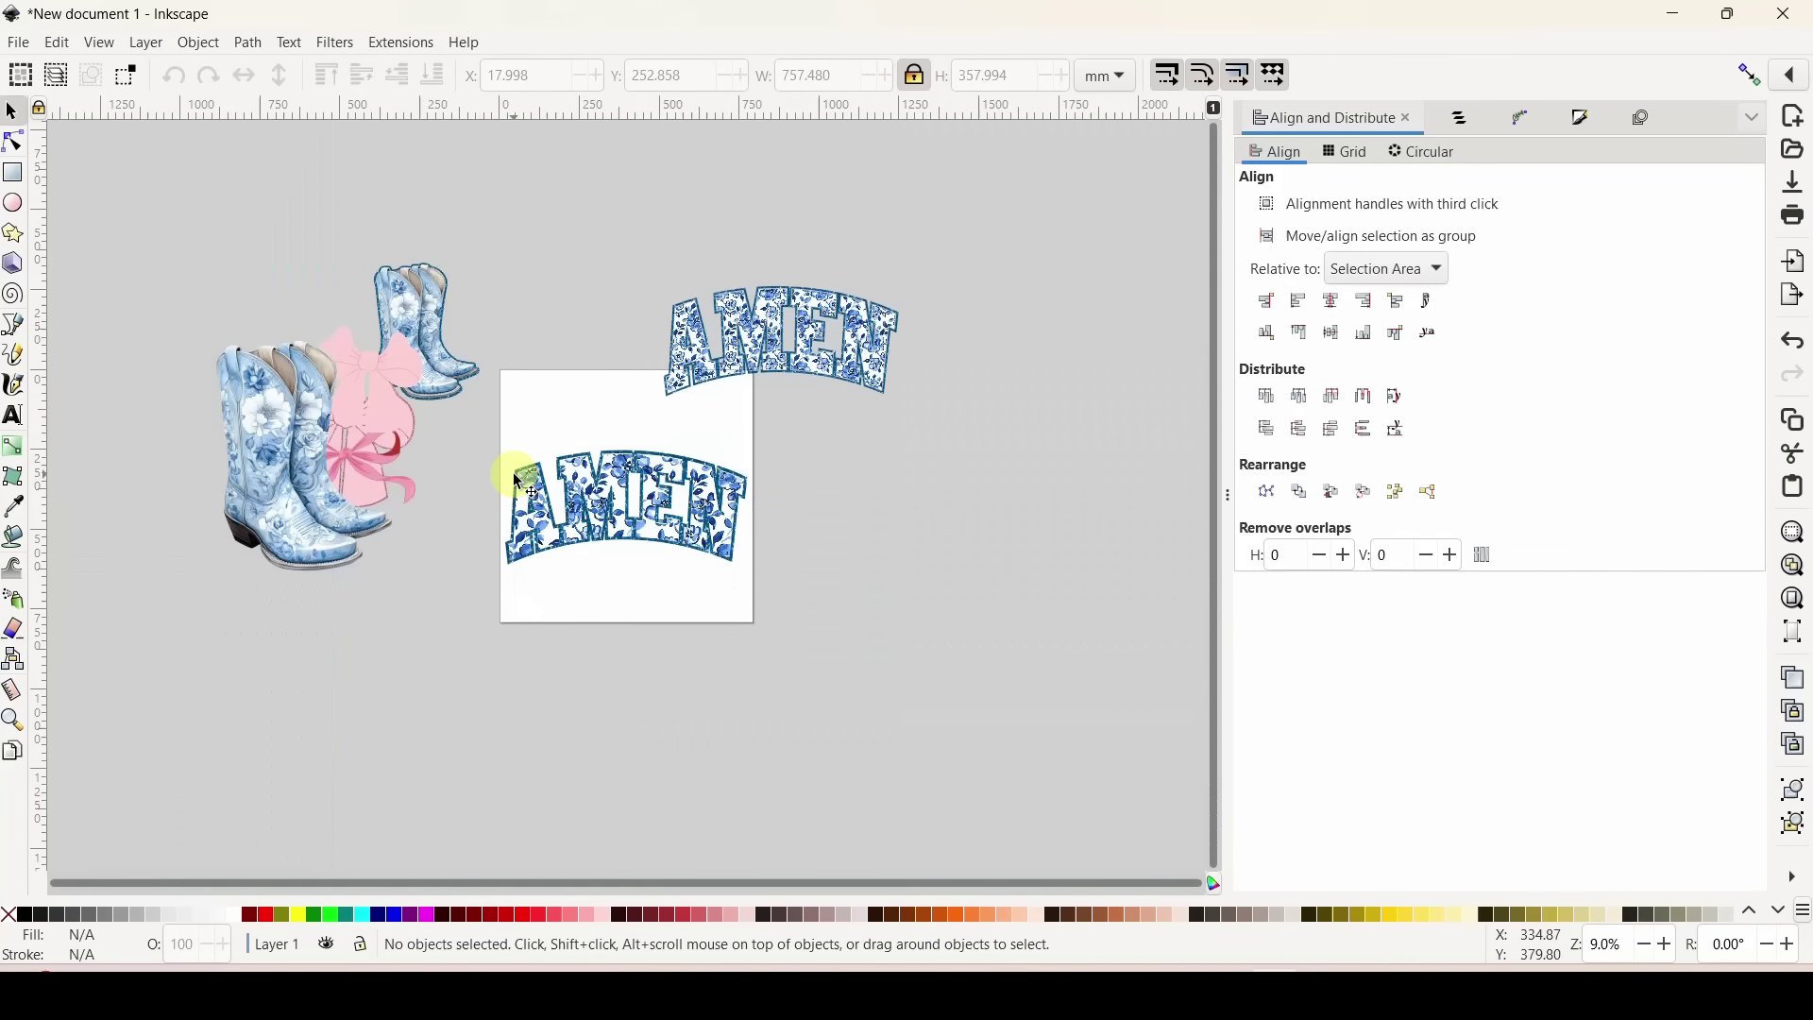
# Delete the newly assembled floral and glitter AMEN lettering from the page.
pyautogui.click(668, 497)
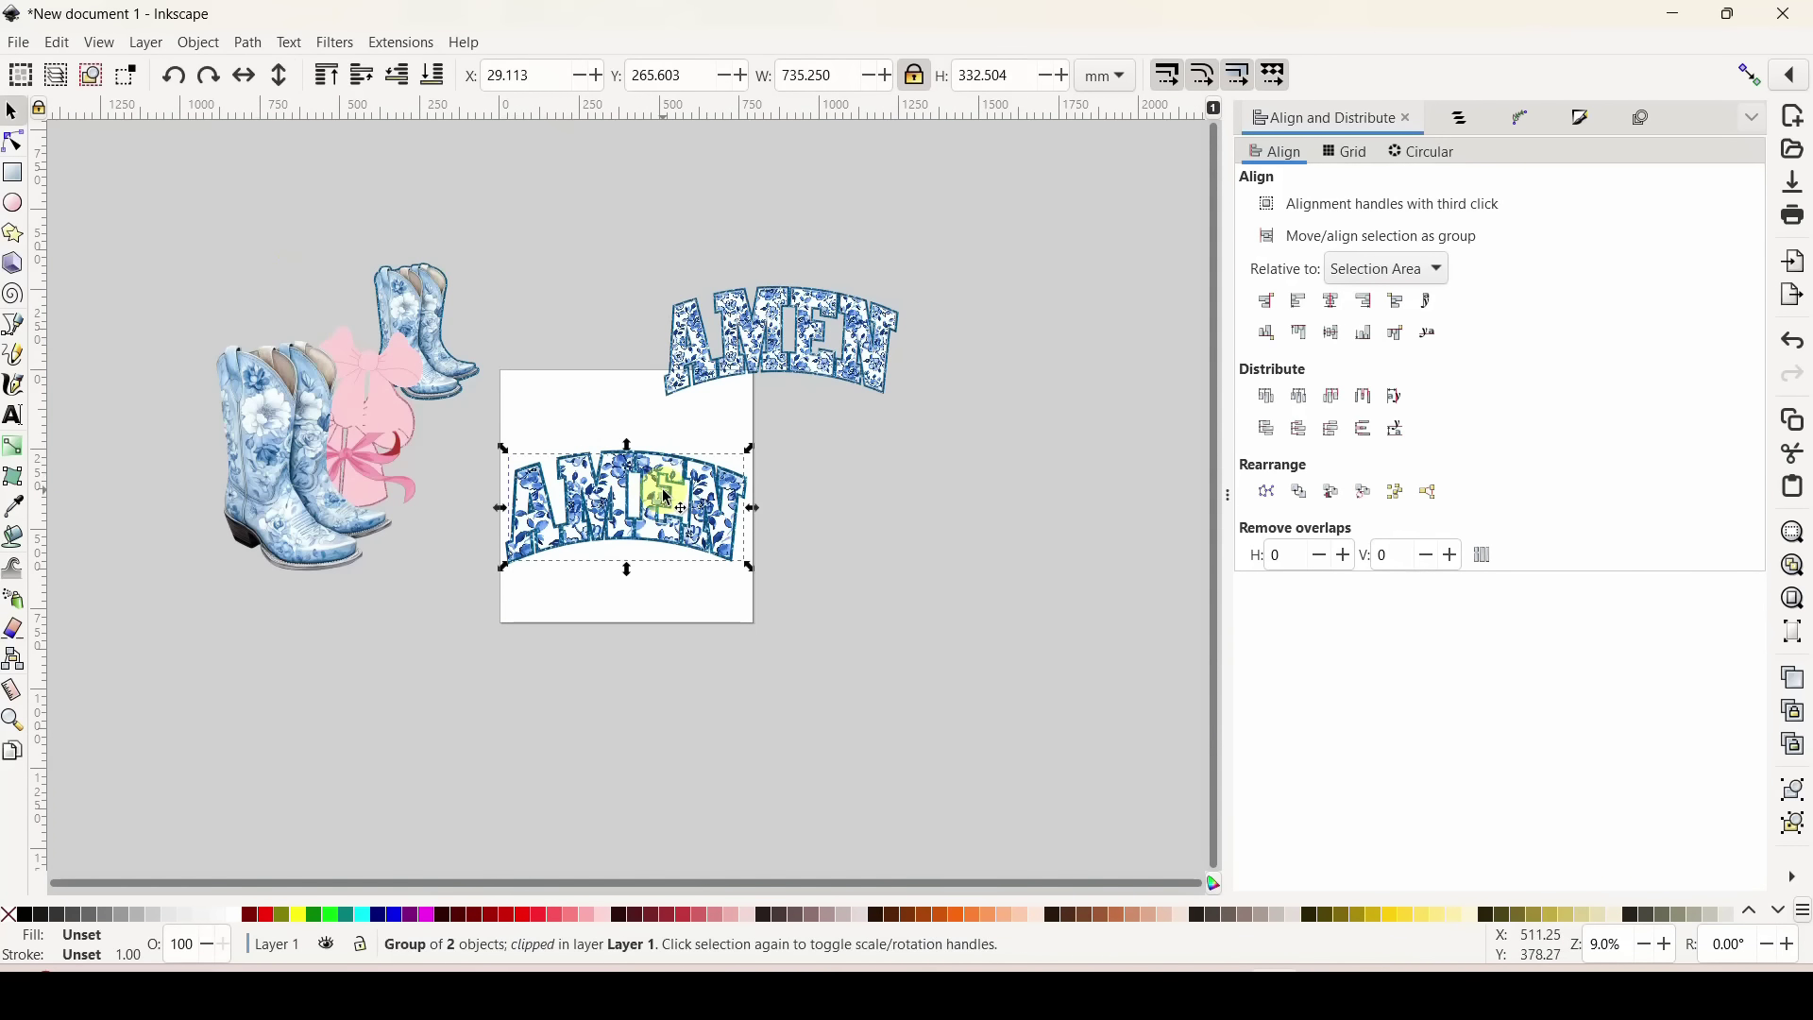
pyautogui.press('Delete')
pyautogui.click(656, 524)
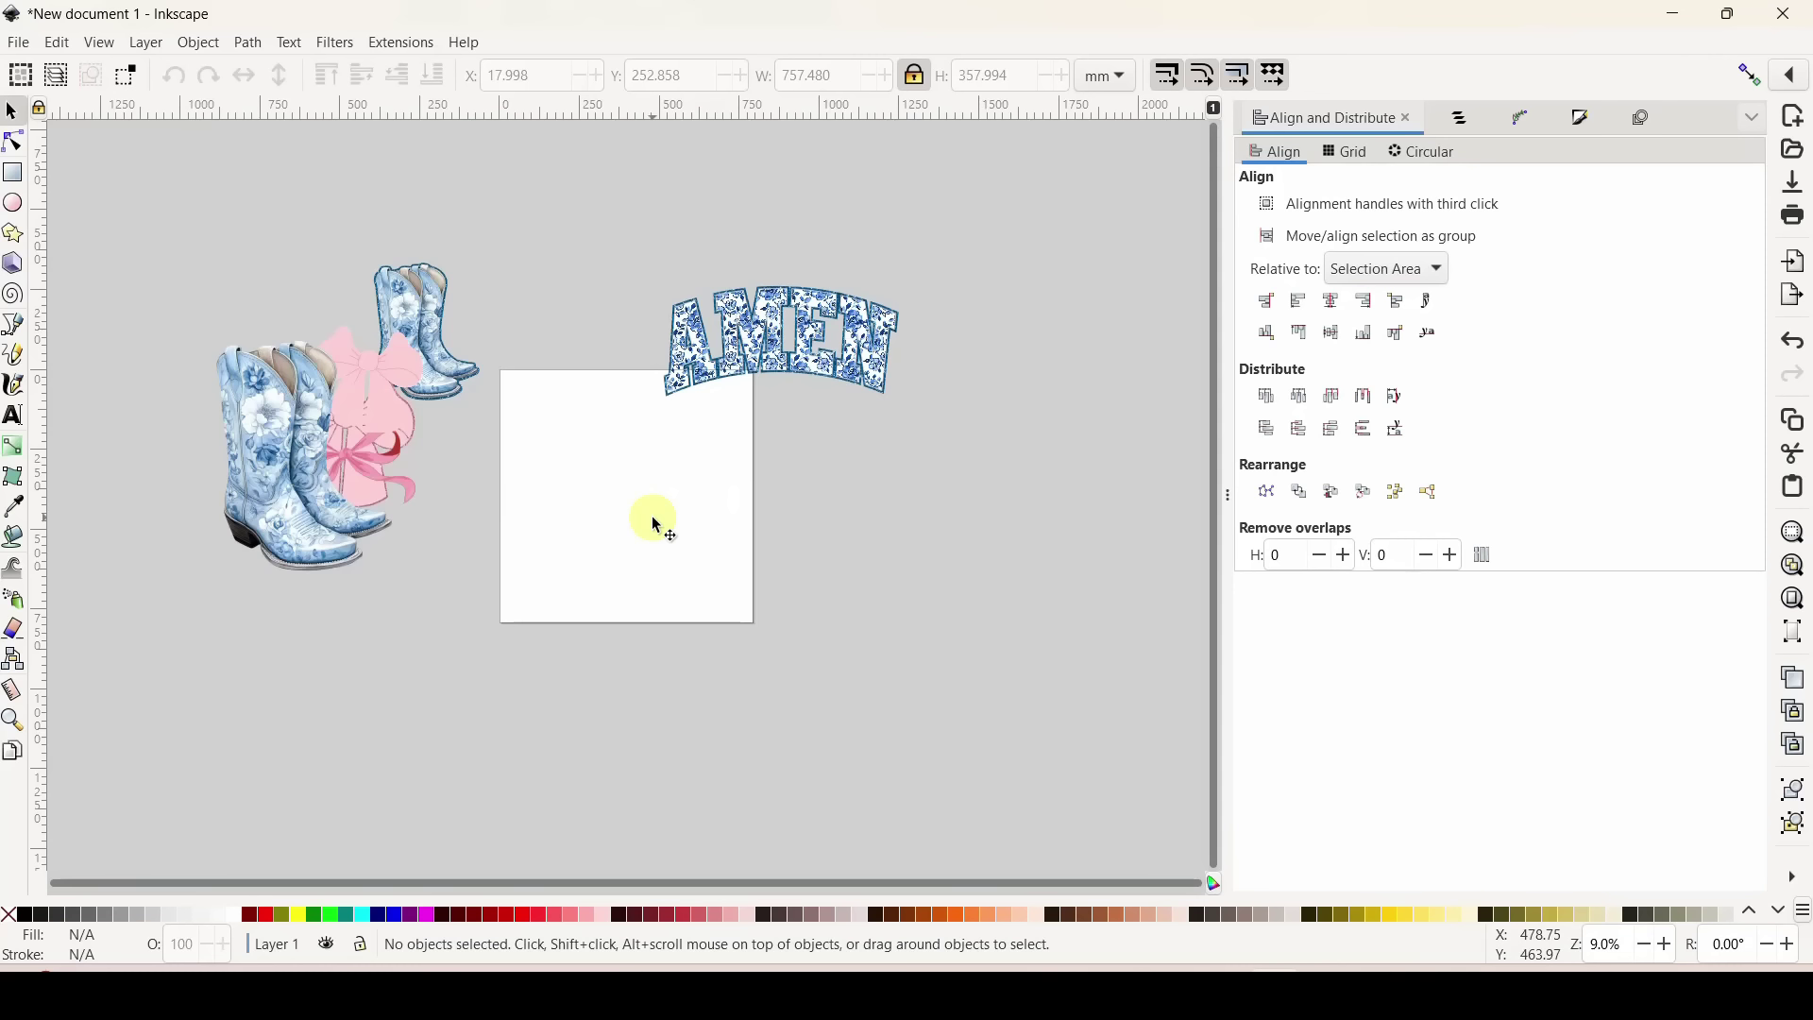
# Move the remaining AMEN lettering beyond the small boots and place the large boots on the page at about X 15 mm, Y 4 mm.
pyautogui.moveTo(866, 324); pyautogui.dragTo(123, 285)
pyautogui.moveTo(266, 416); pyautogui.dragTo(606, 470)
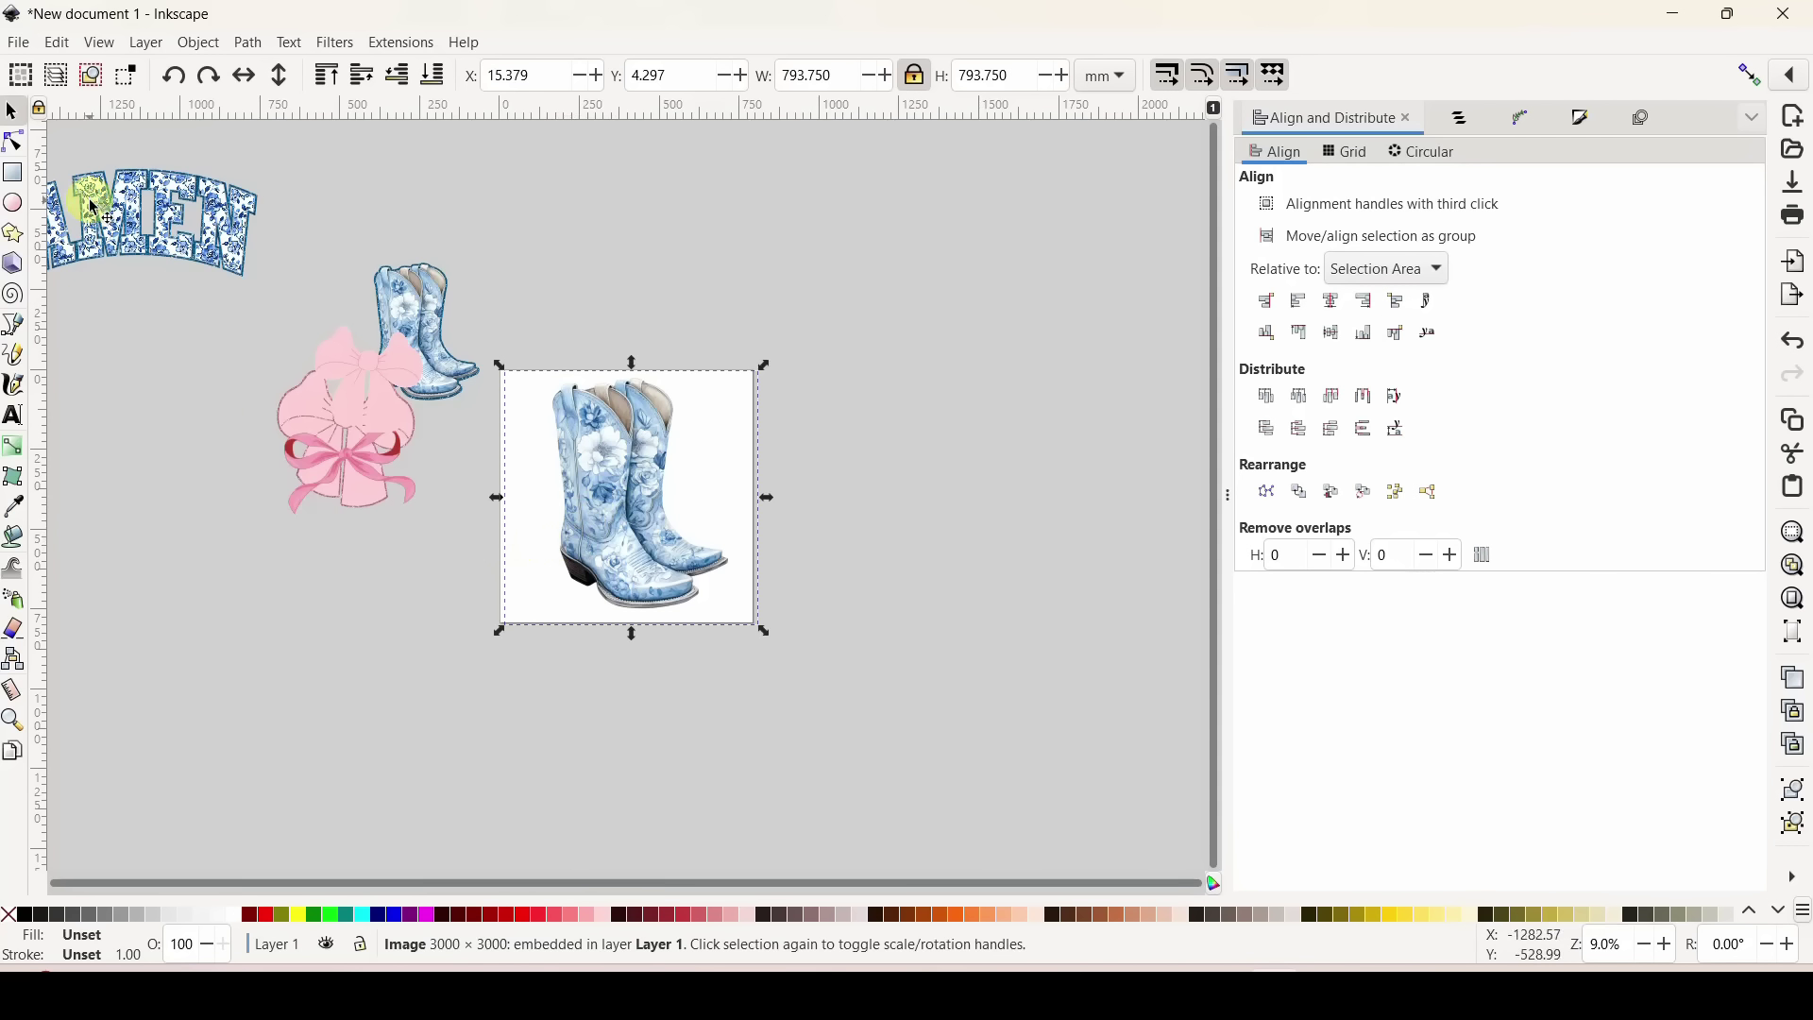
# Import the pink glitter image 66 from the Desktop.
pyautogui.click(20, 42)
pyautogui.click(75, 313)
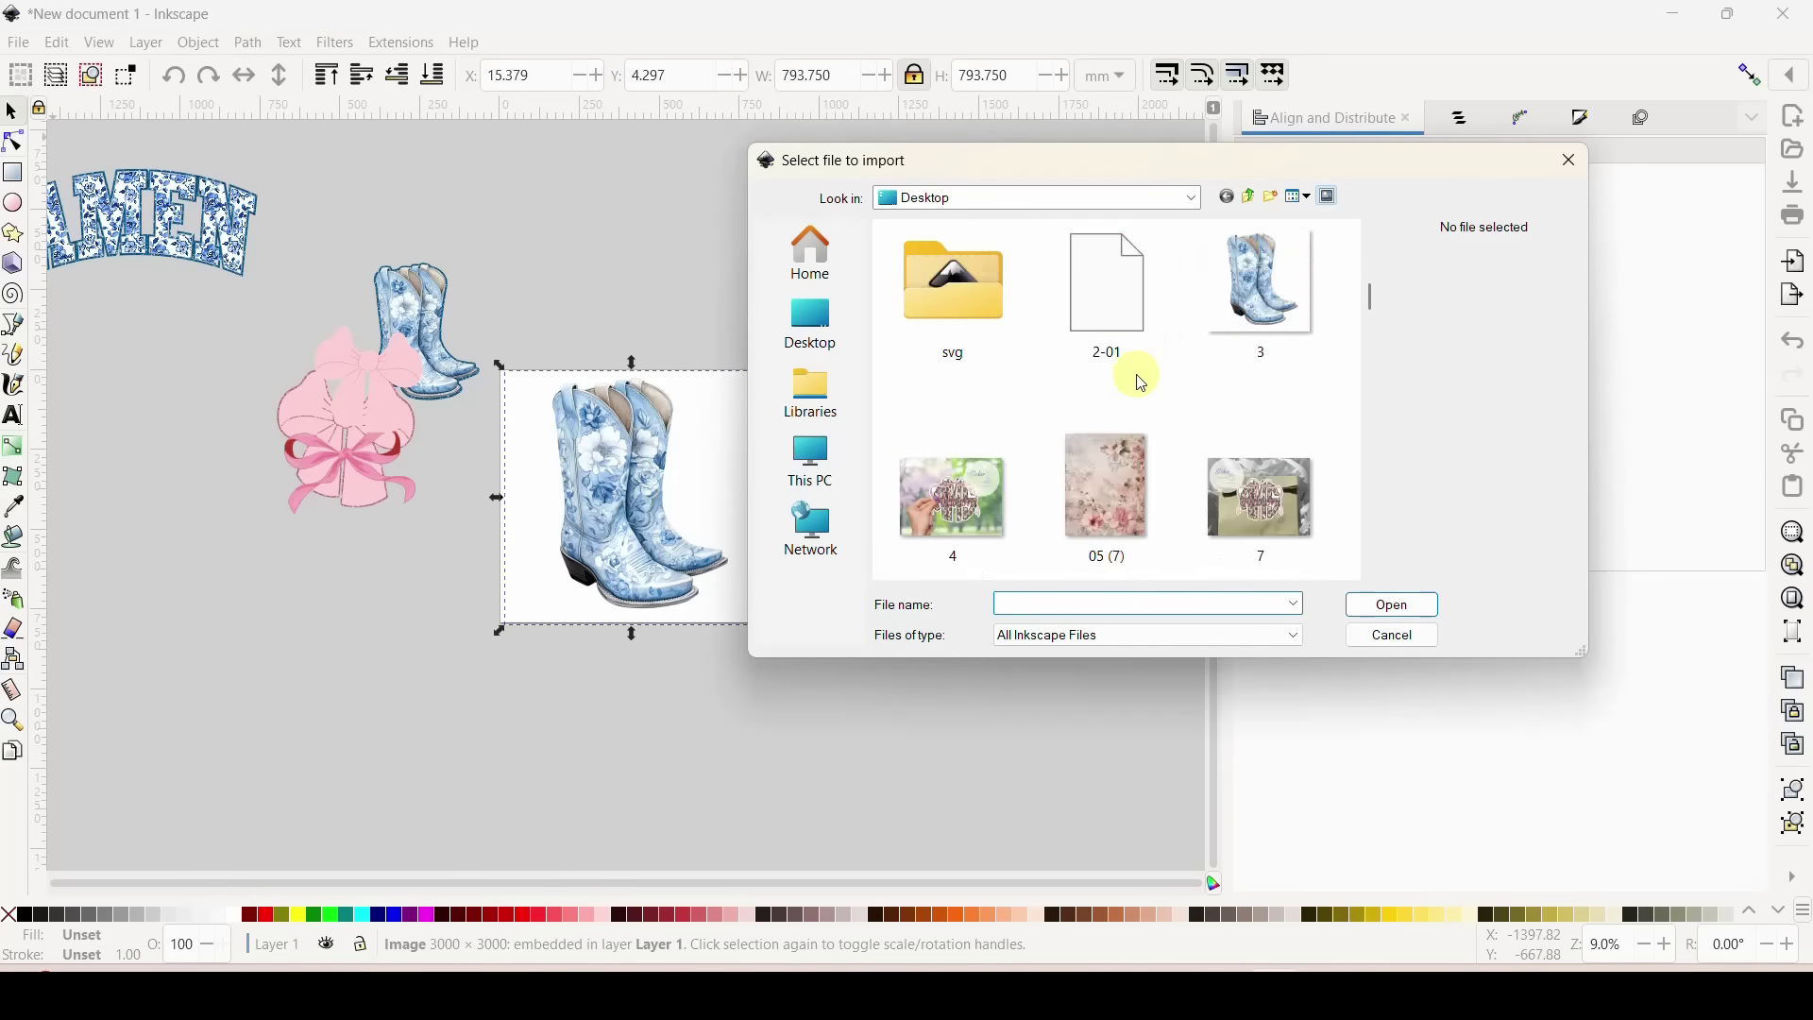
pyautogui.scroll(-5, 1141, 382)
pyautogui.click(944, 496)
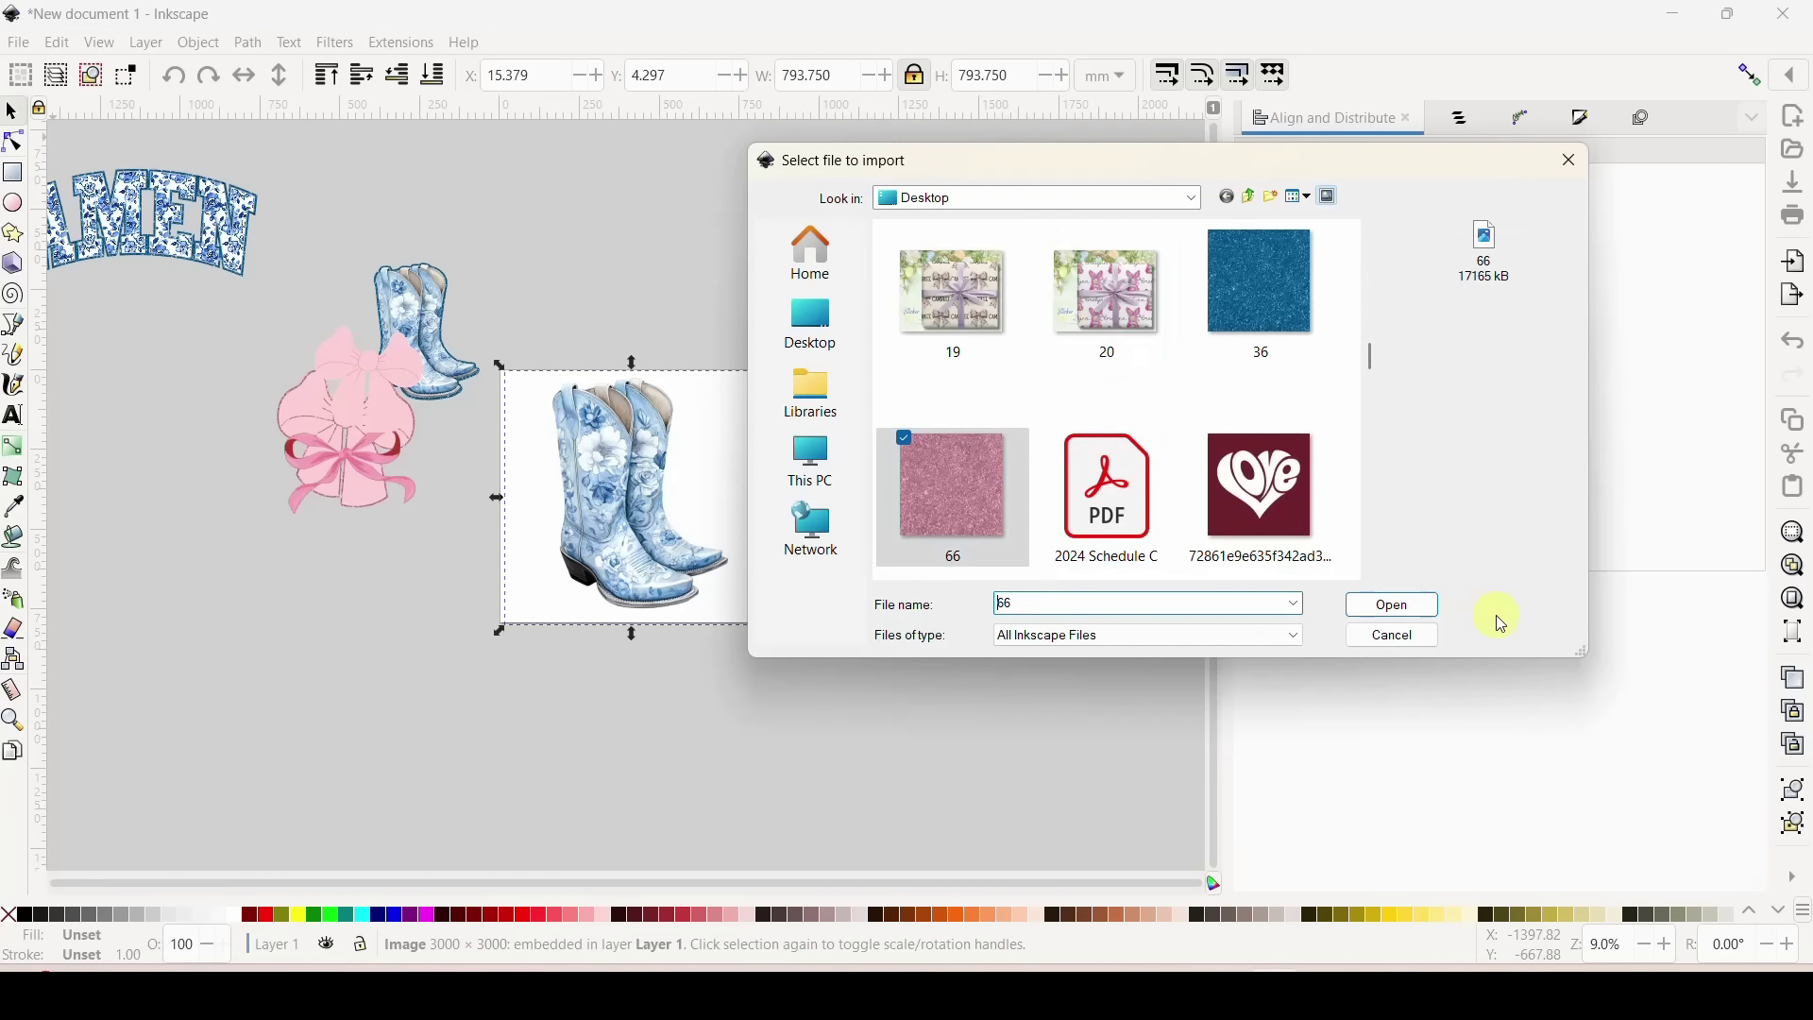
pyautogui.click(1381, 606)
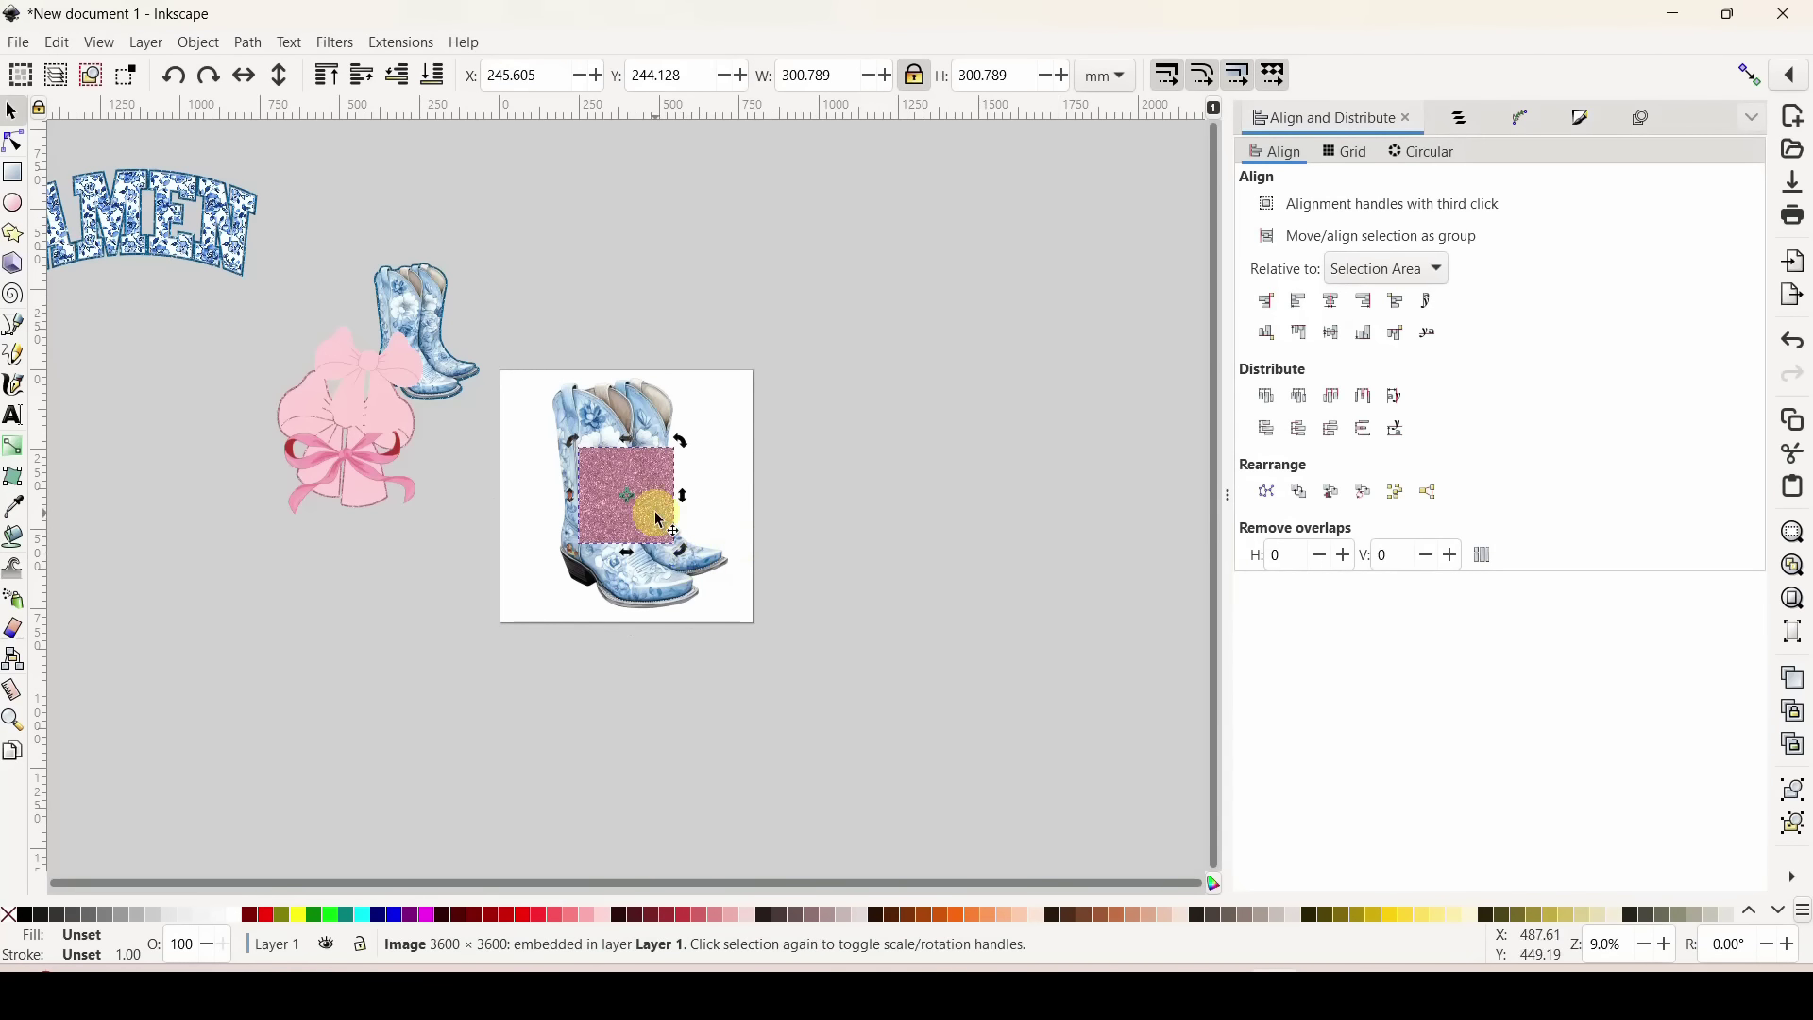
# Enlarge the pink glitter image to about 907 mm square and move it over the boots, to about X -23 mm and Y -87 mm.
pyautogui.moveTo(684, 551); pyautogui.dragTo(874, 742)
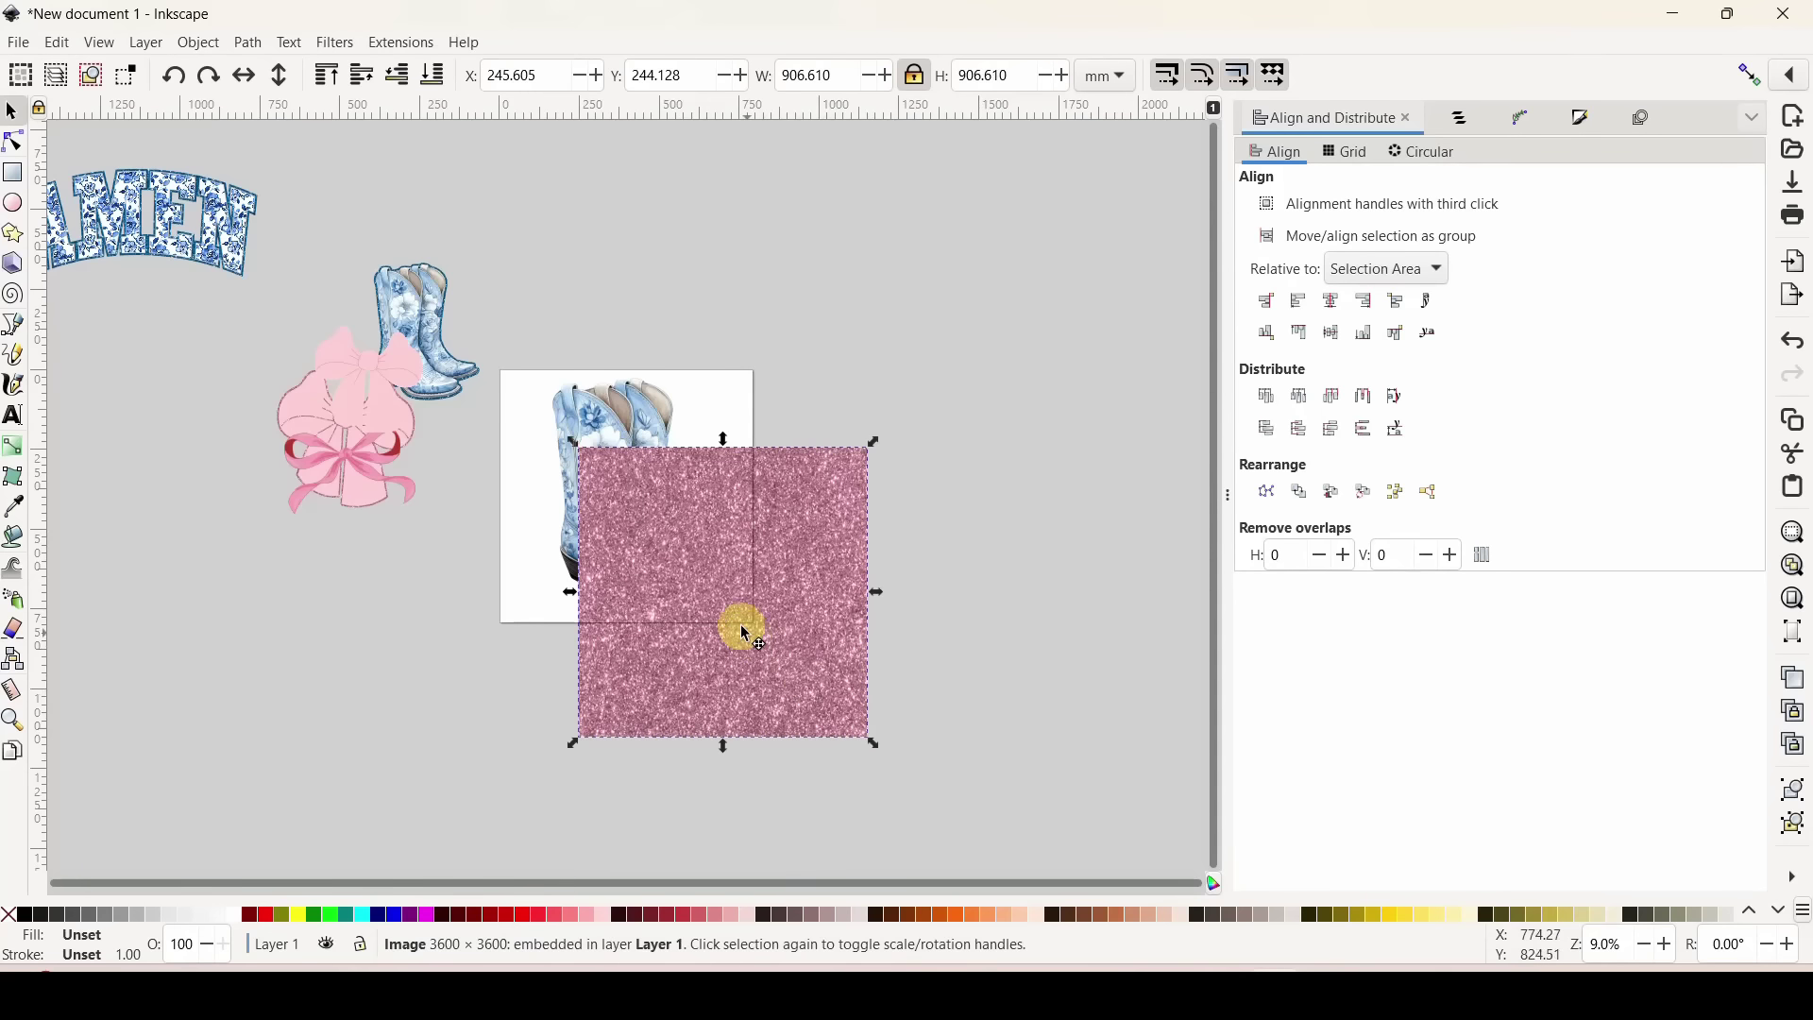
pyautogui.moveTo(745, 632); pyautogui.dragTo(642, 505)
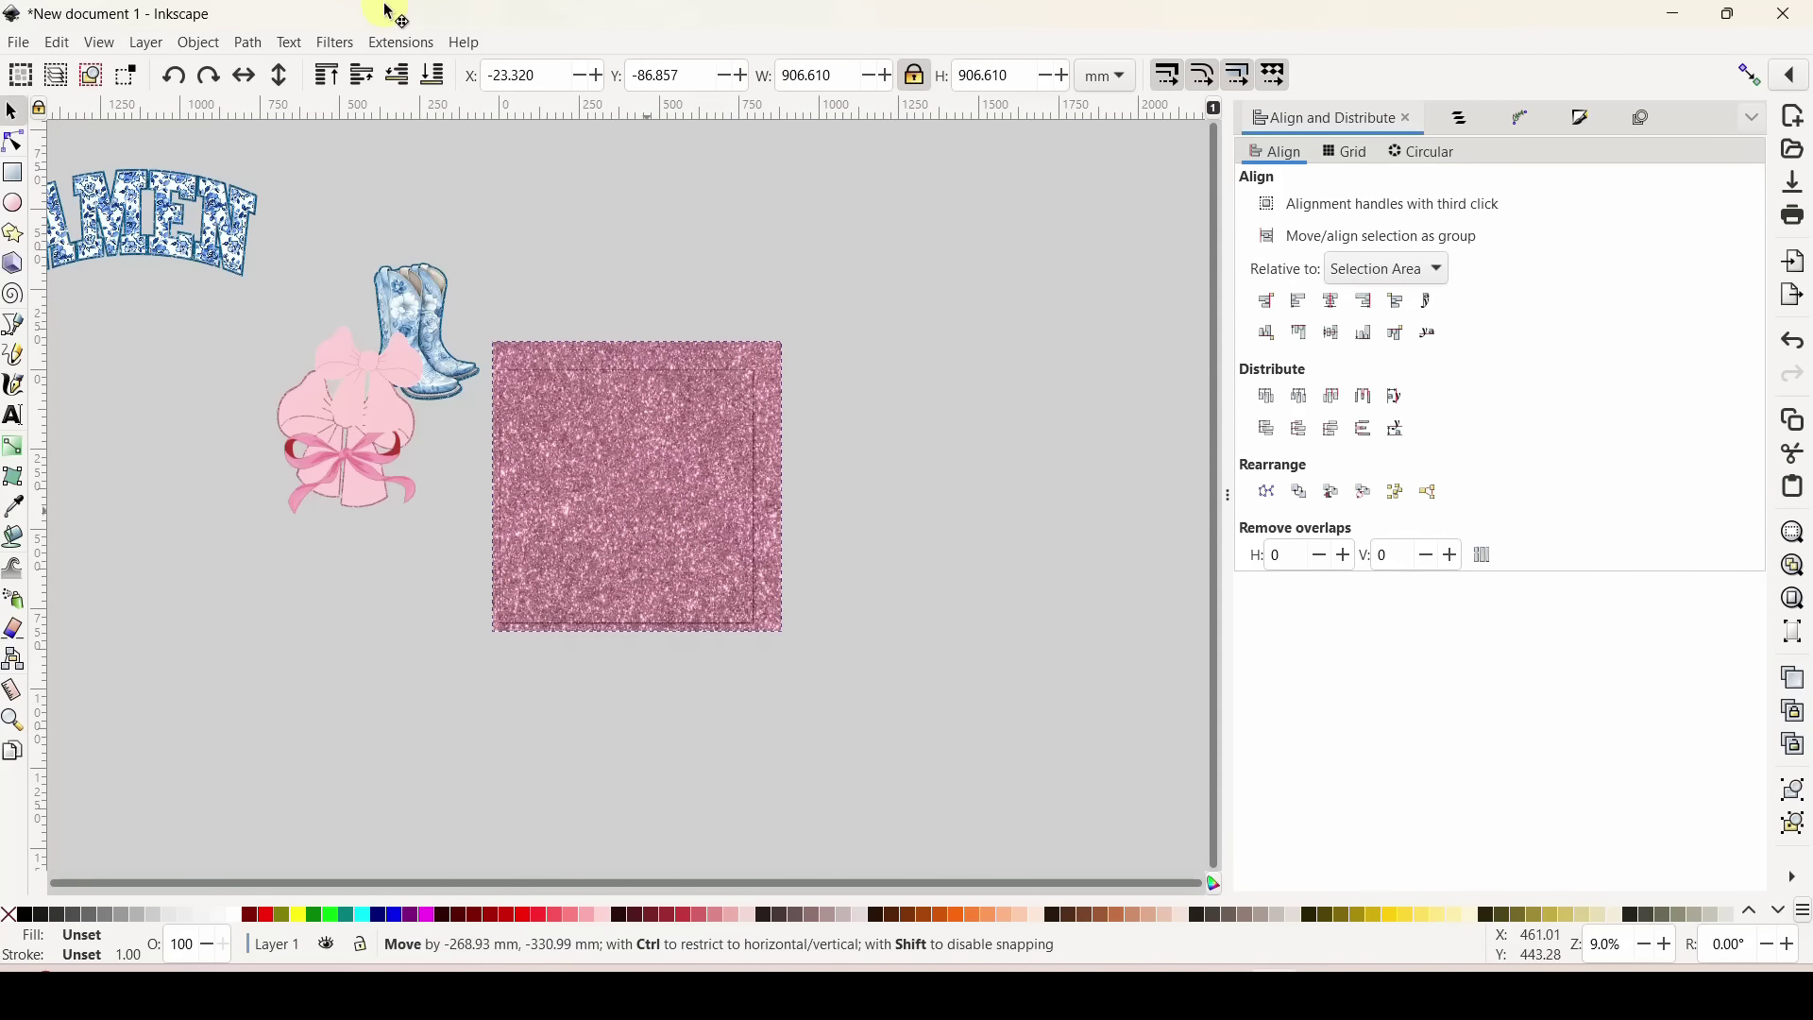
# Lower the pink glitter image behind the large boots, try clipping the two images together and undo the clip.
pyautogui.click(434, 72)
pyautogui.keyDown('shift'); pyautogui.click(633, 534); pyautogui.keyUp('shift')
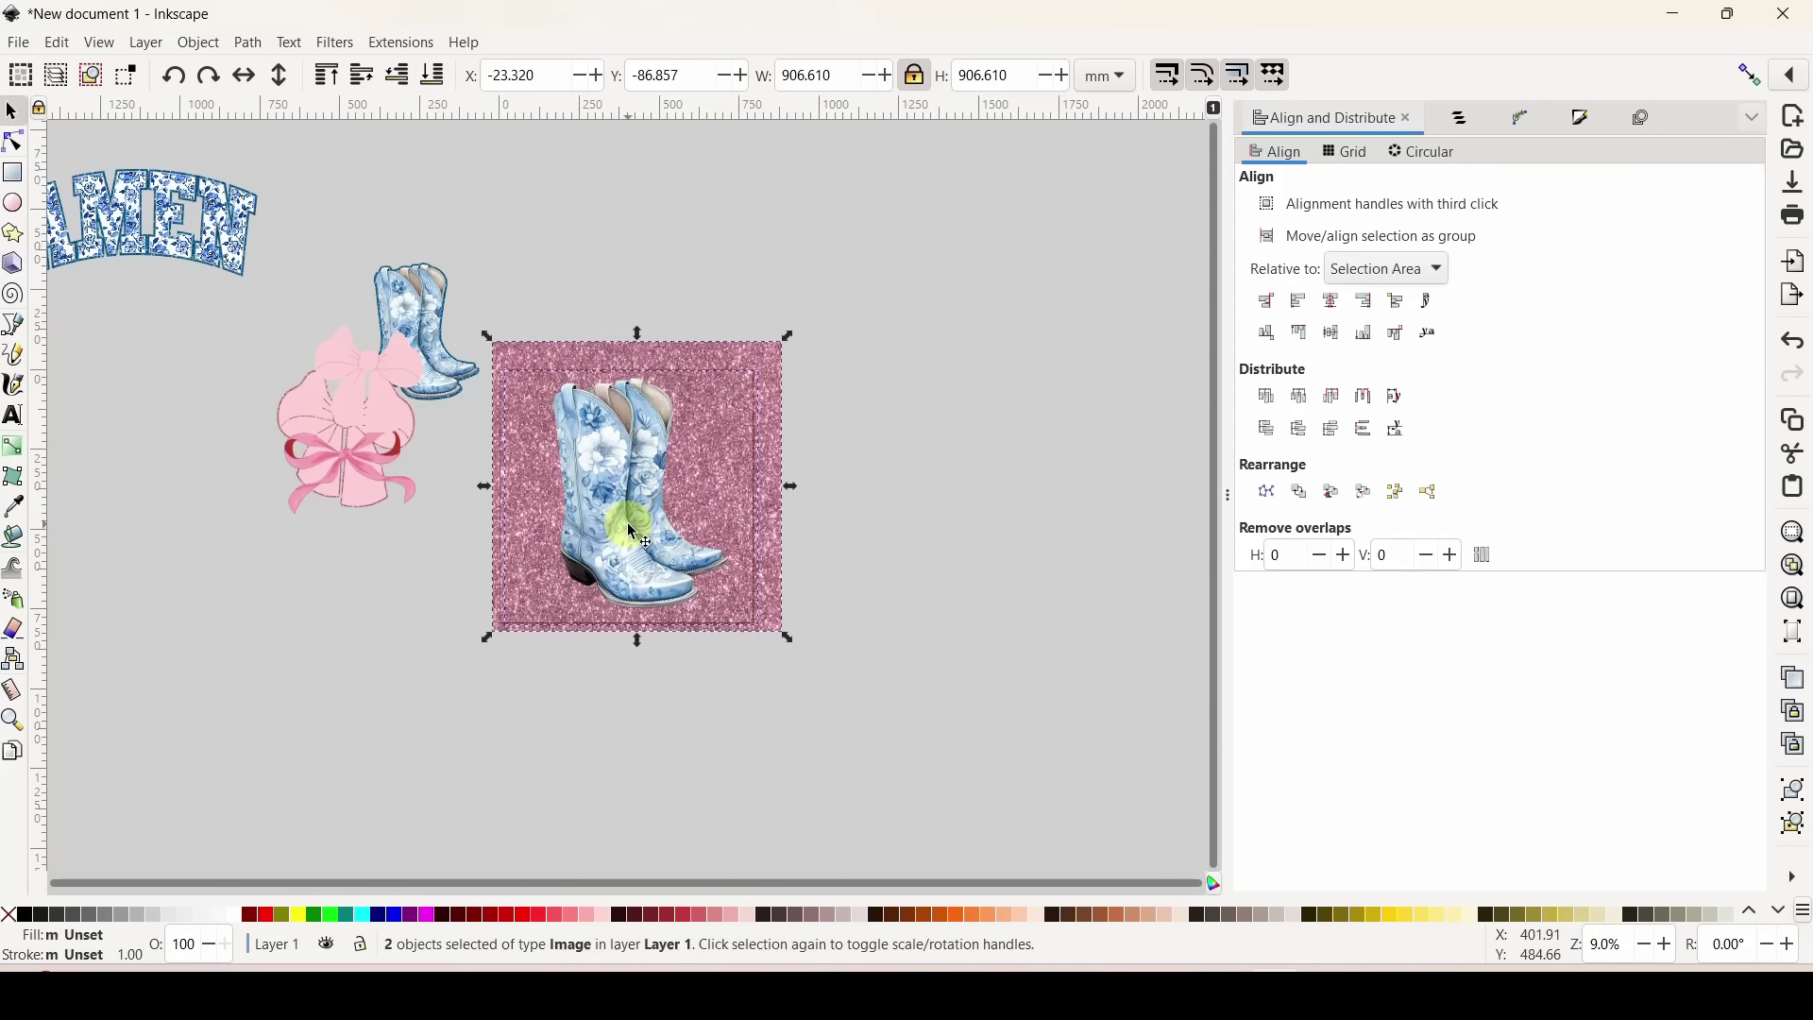
pyautogui.rightClick(633, 533)
pyautogui.click(740, 828)
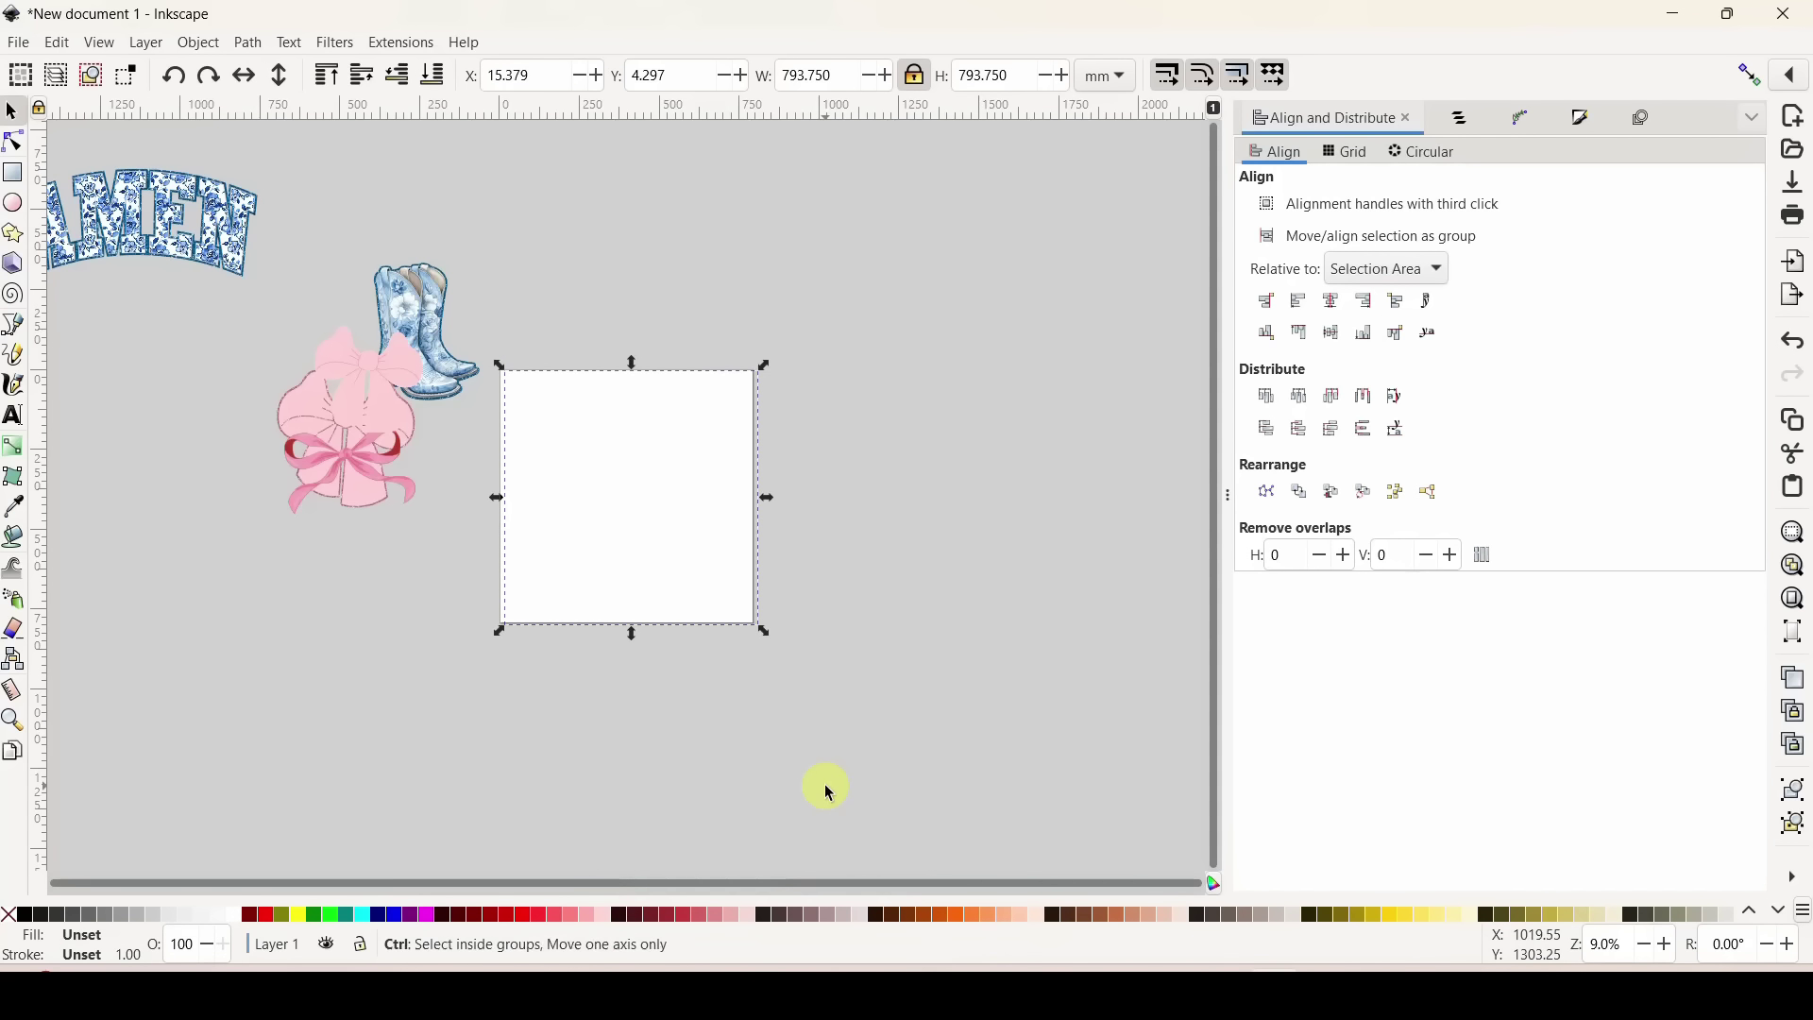
pyautogui.hotkey('ctrl', 'z')
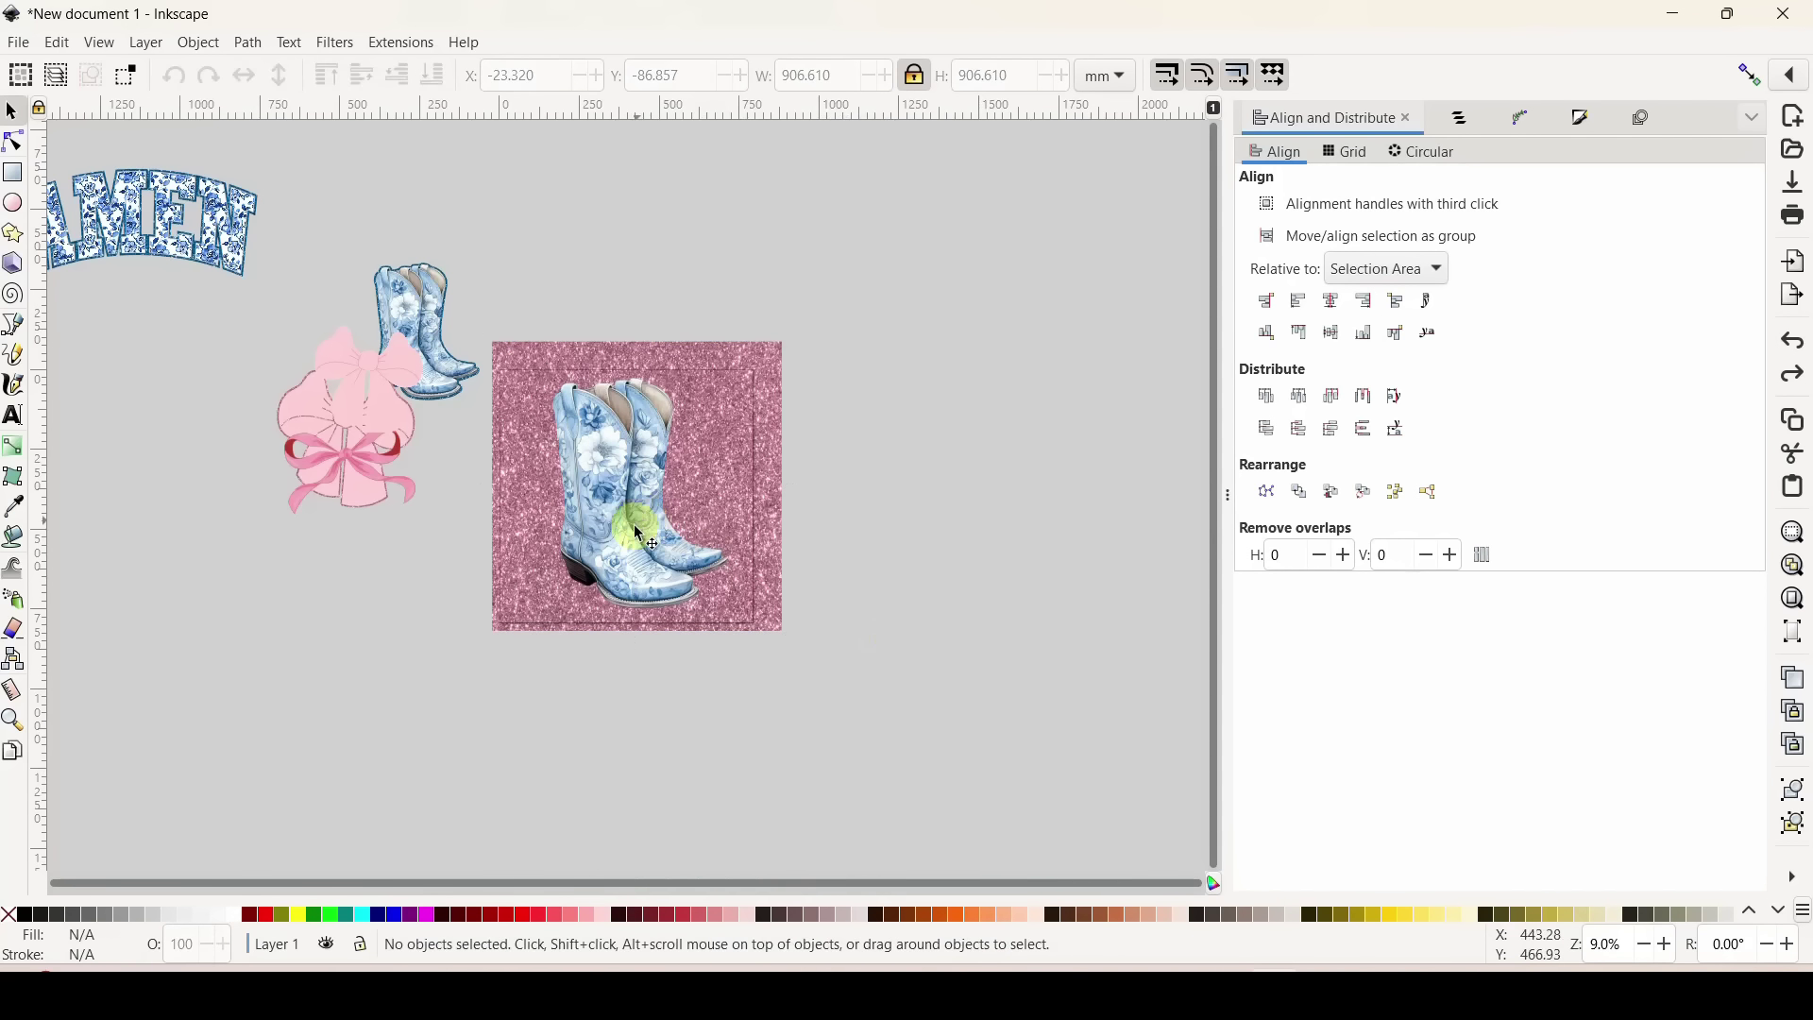
# Move the pink glitter square off the page beside the bows and place the large boots at about X 7 mm, Y 10 mm.
pyautogui.moveTo(641, 533); pyautogui.dragTo(859, 510)
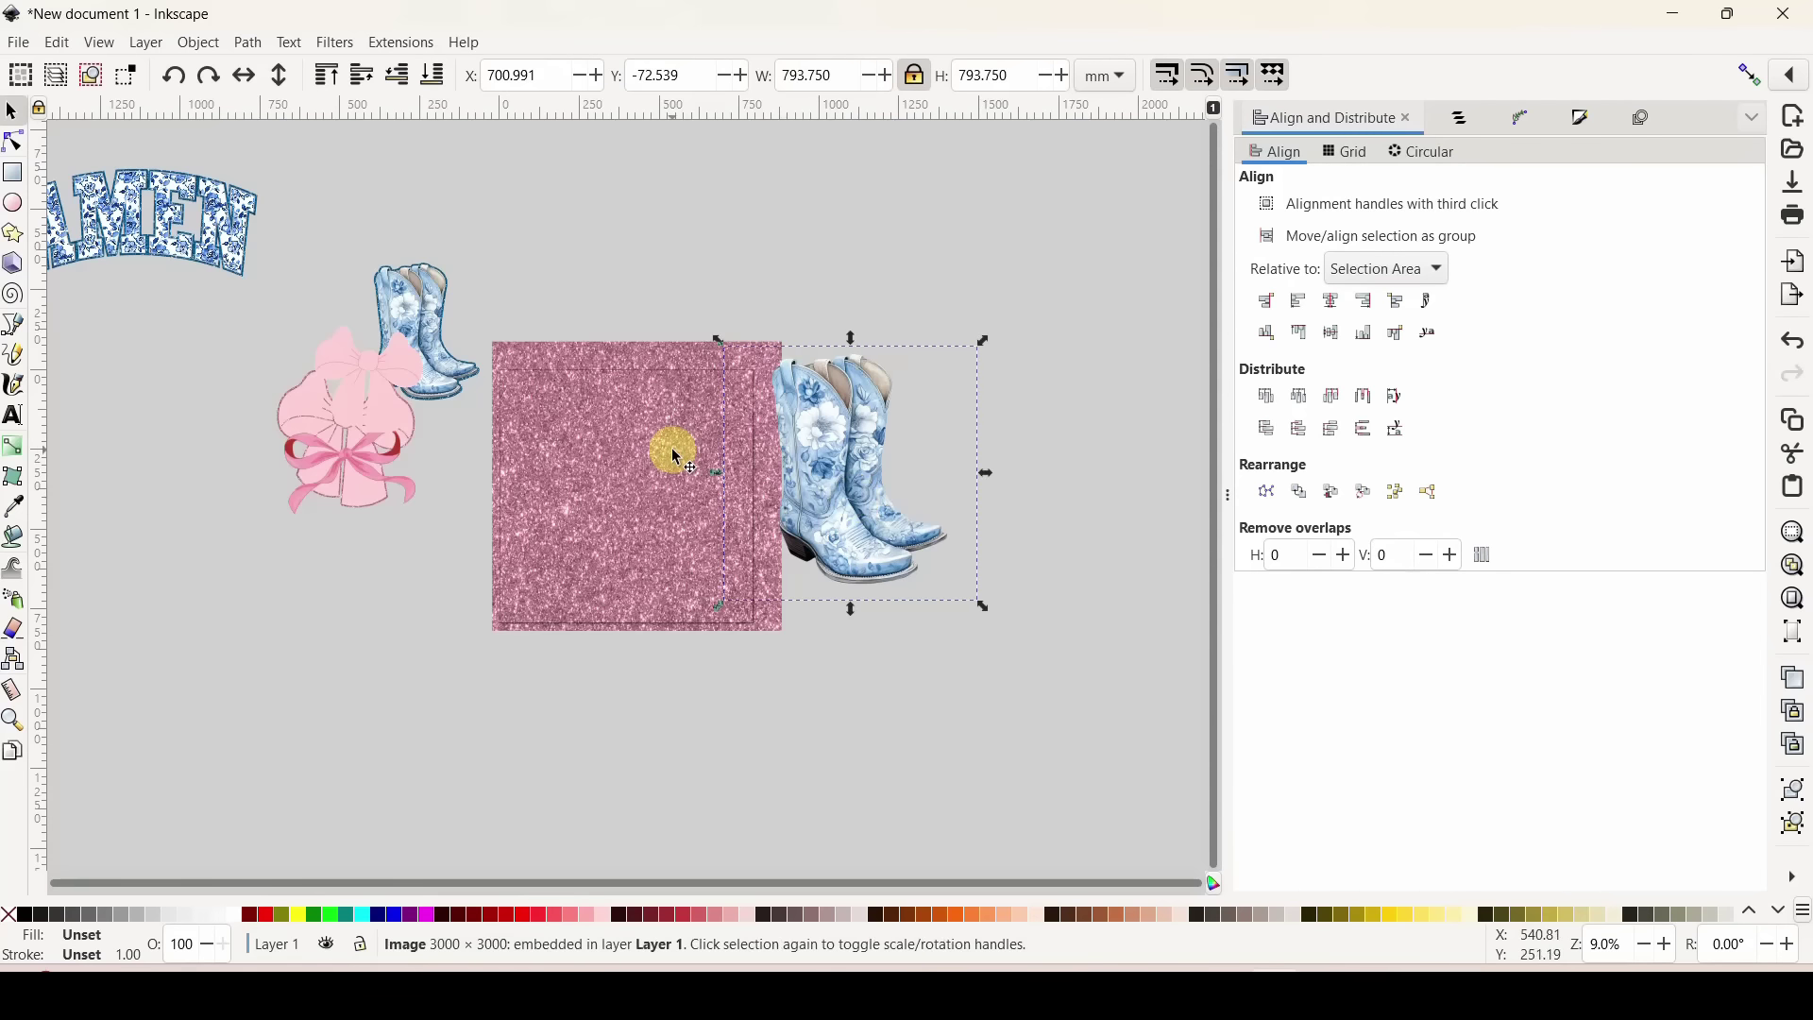
pyautogui.moveTo(667, 454); pyautogui.dragTo(151, 631)
pyautogui.moveTo(824, 493); pyautogui.dragTo(591, 522)
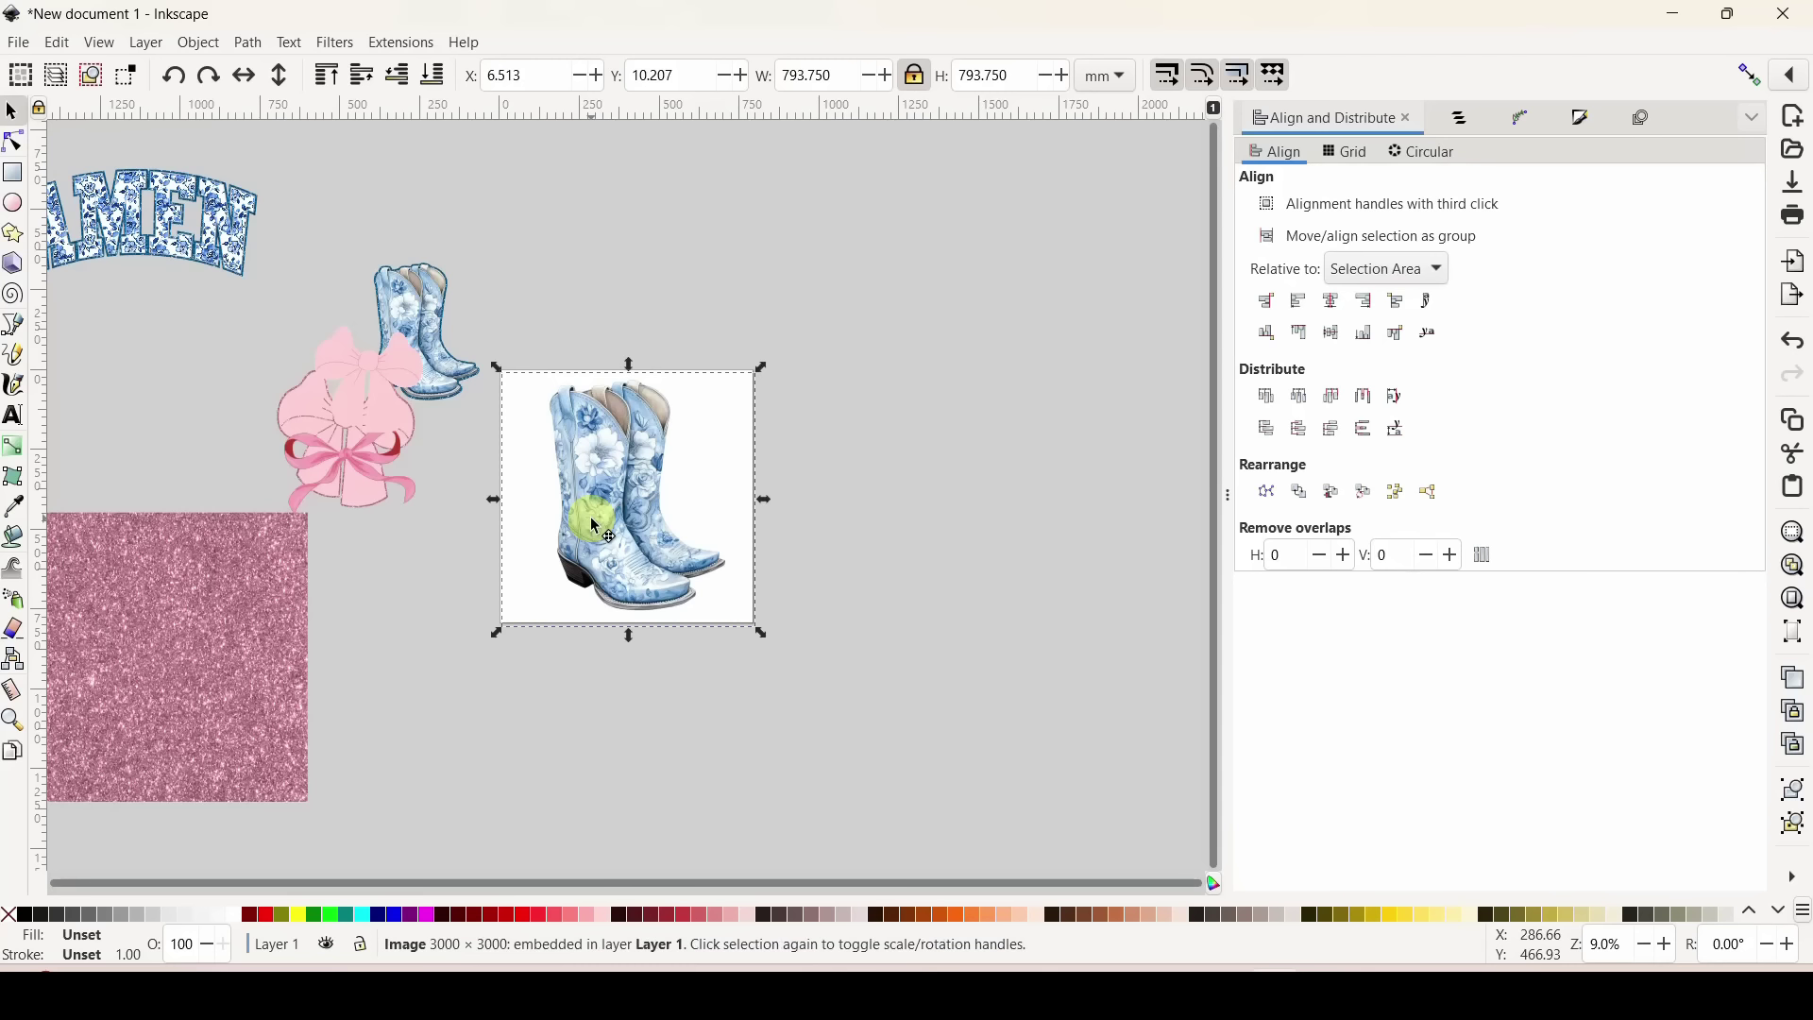
# Prepare a multicolor bitmap trace of the large boots image with Colors as the detection mode.
pyautogui.press('+')
pyautogui.press('+')
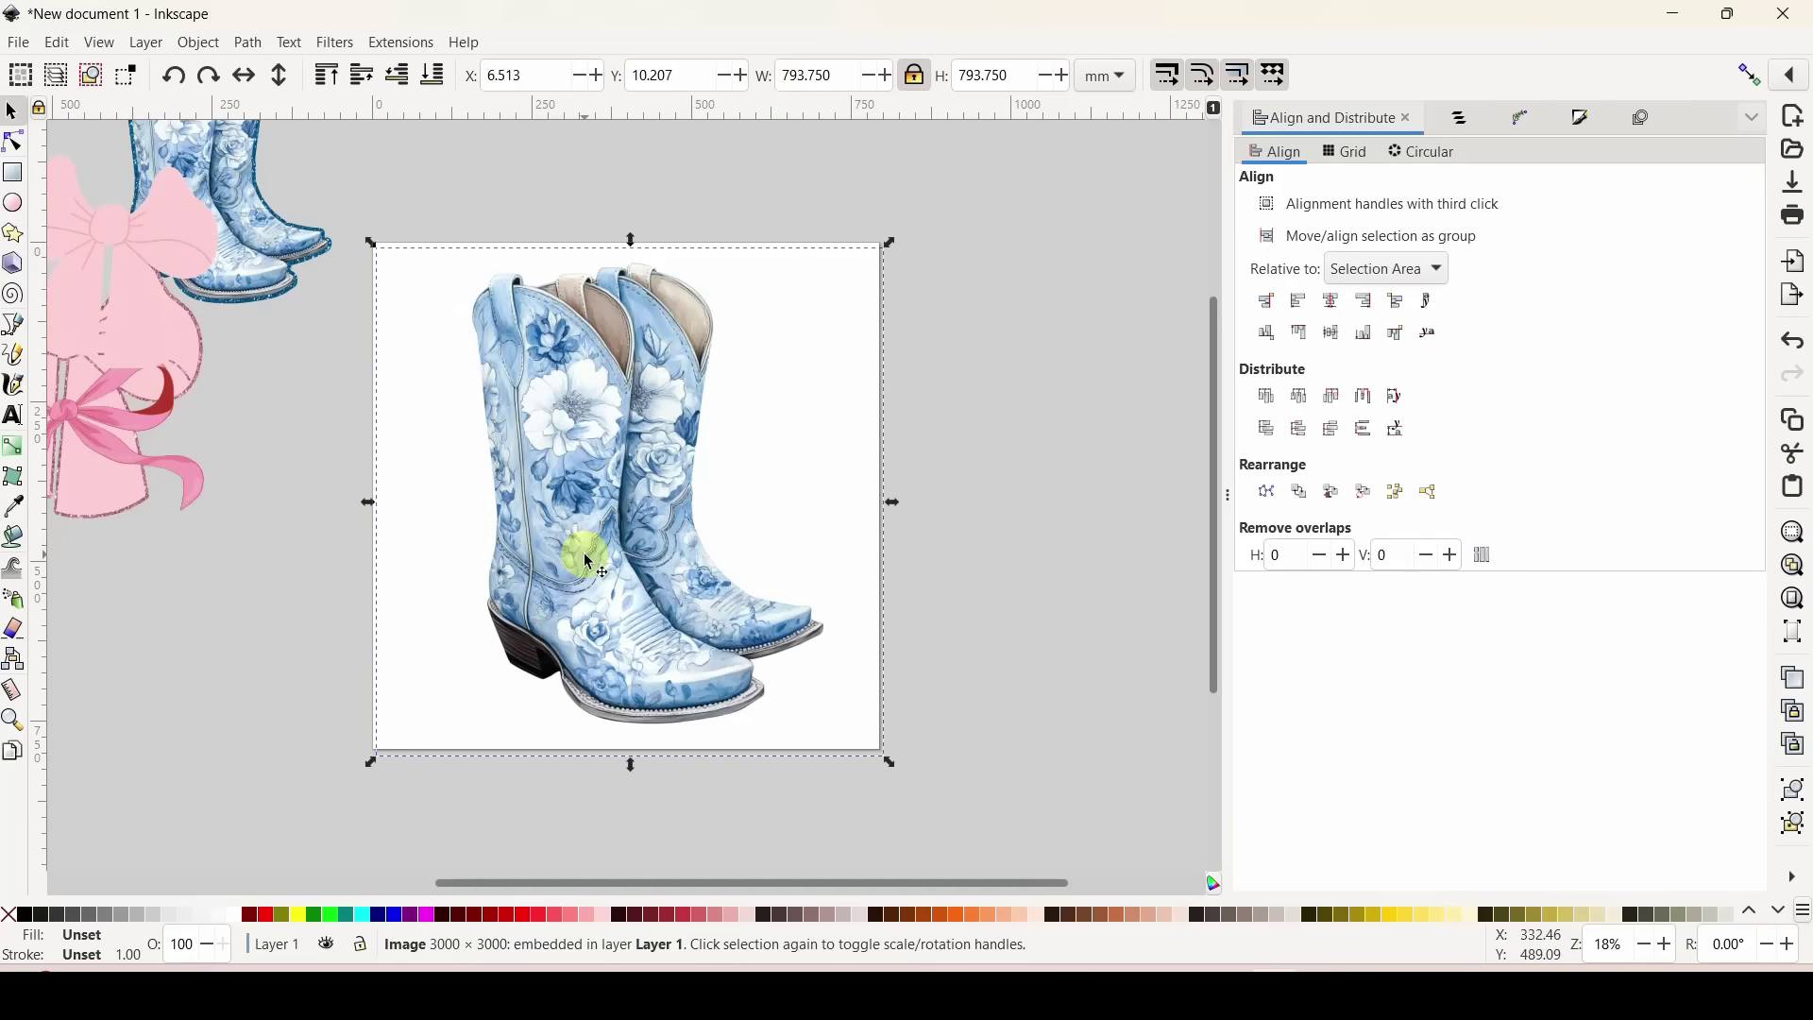
pyautogui.click(249, 42)
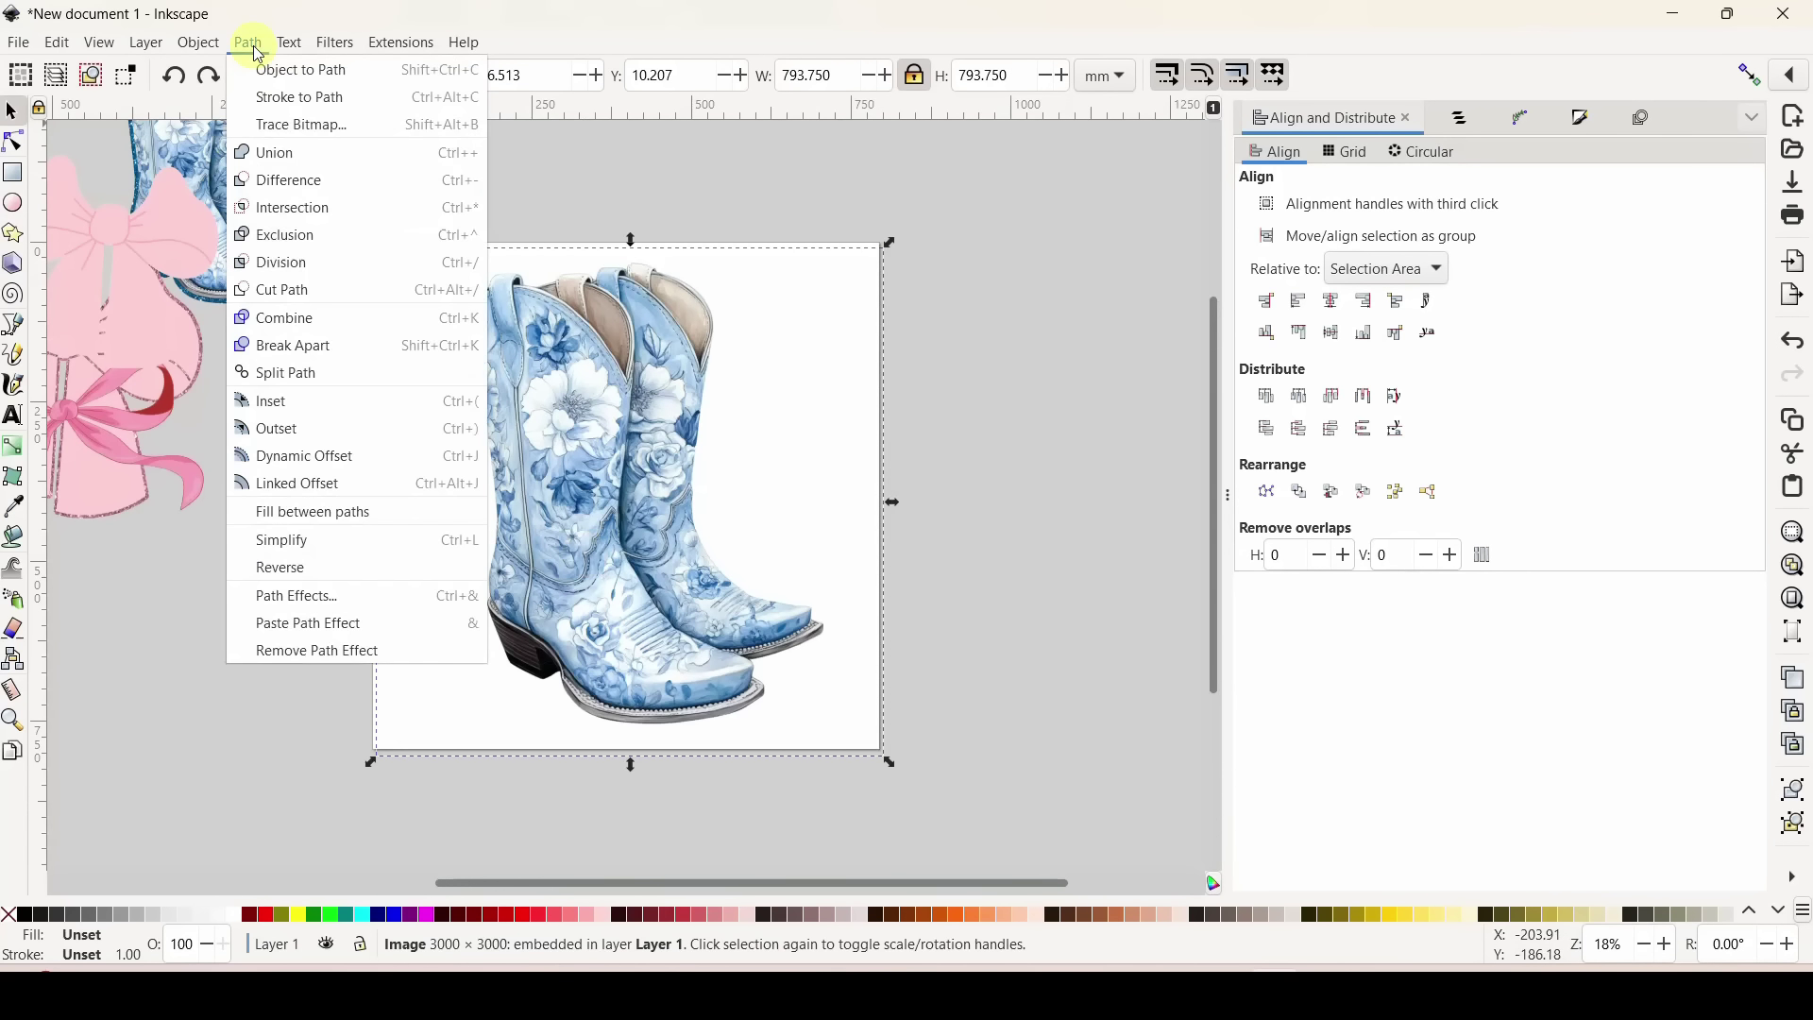
pyautogui.click(260, 126)
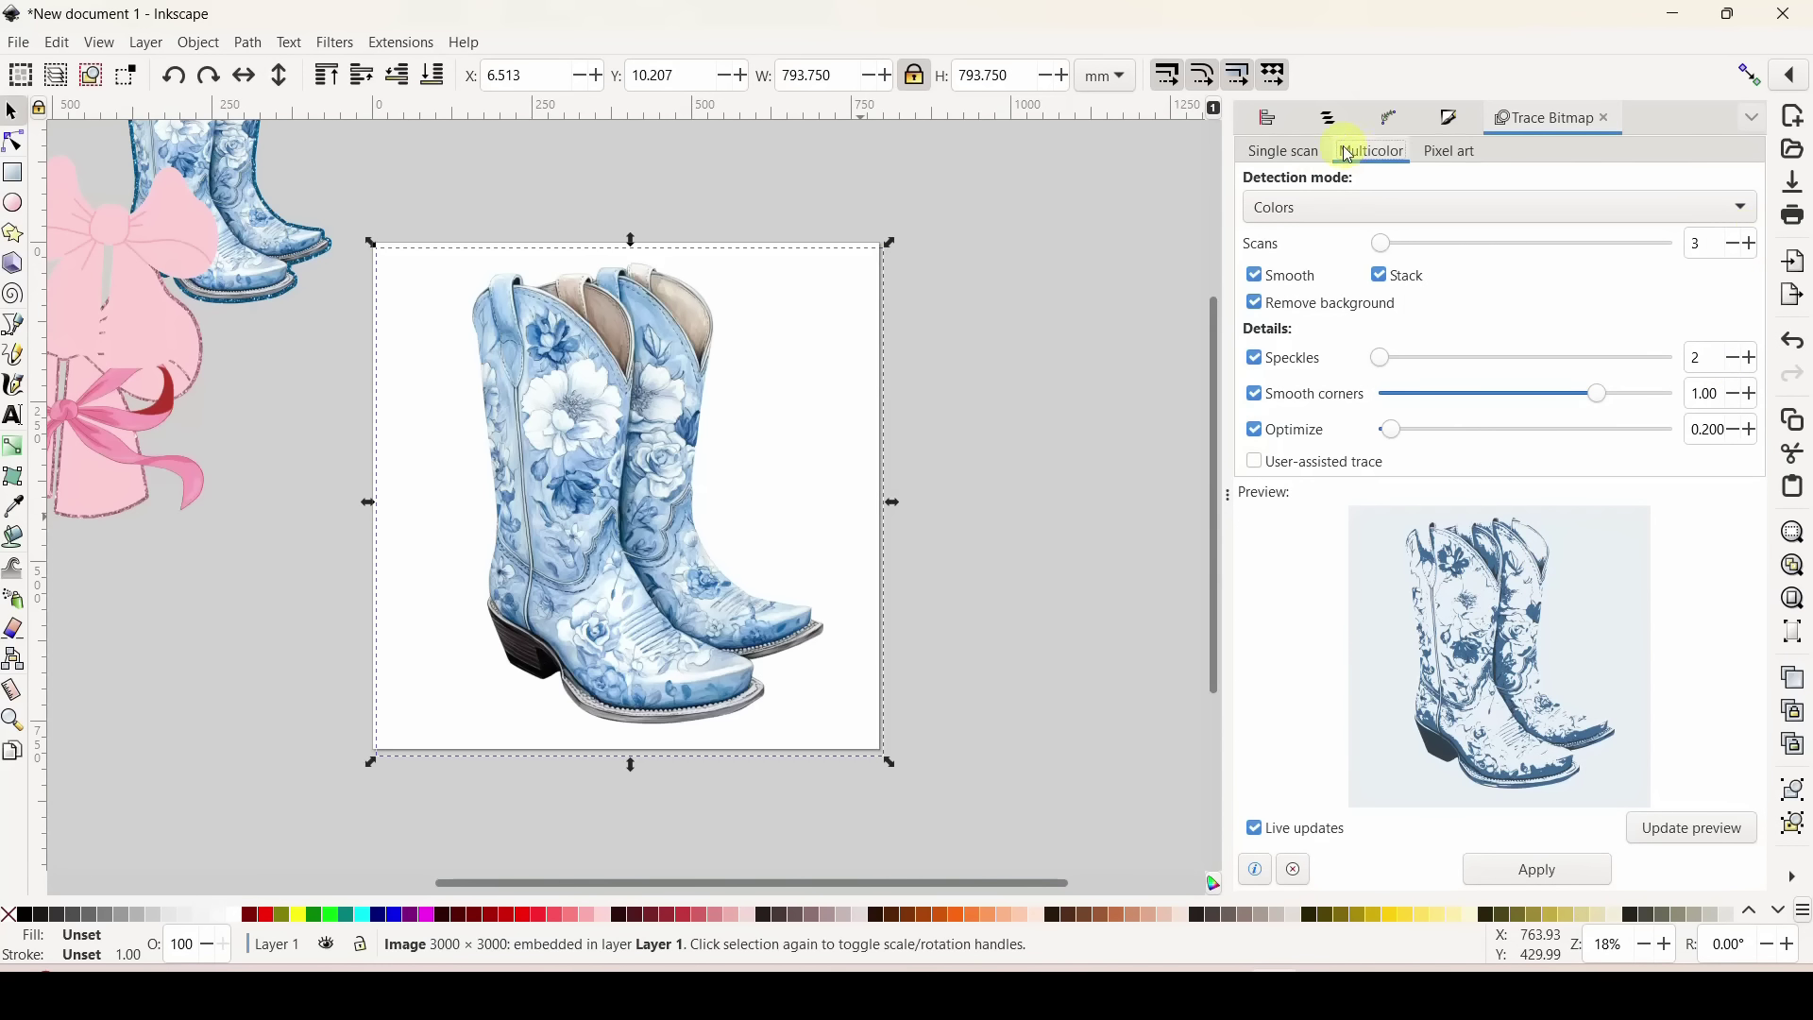
pyautogui.click(1300, 154)
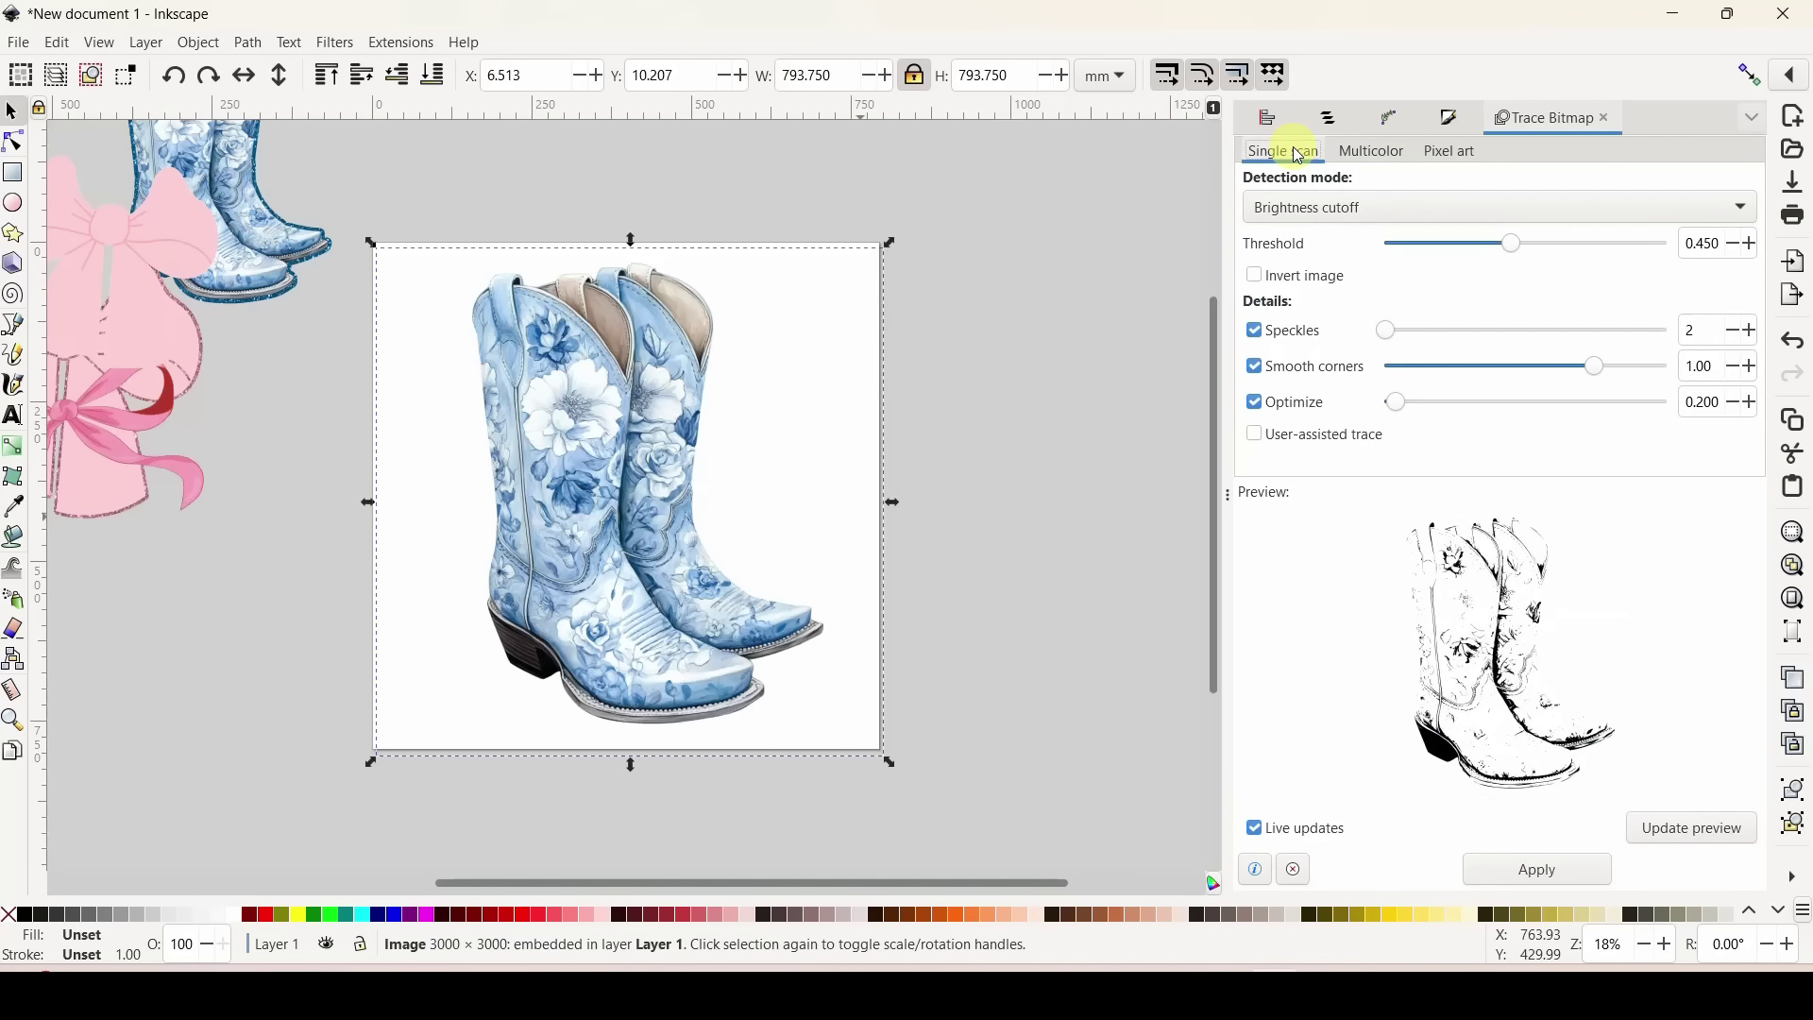
pyautogui.click(1375, 154)
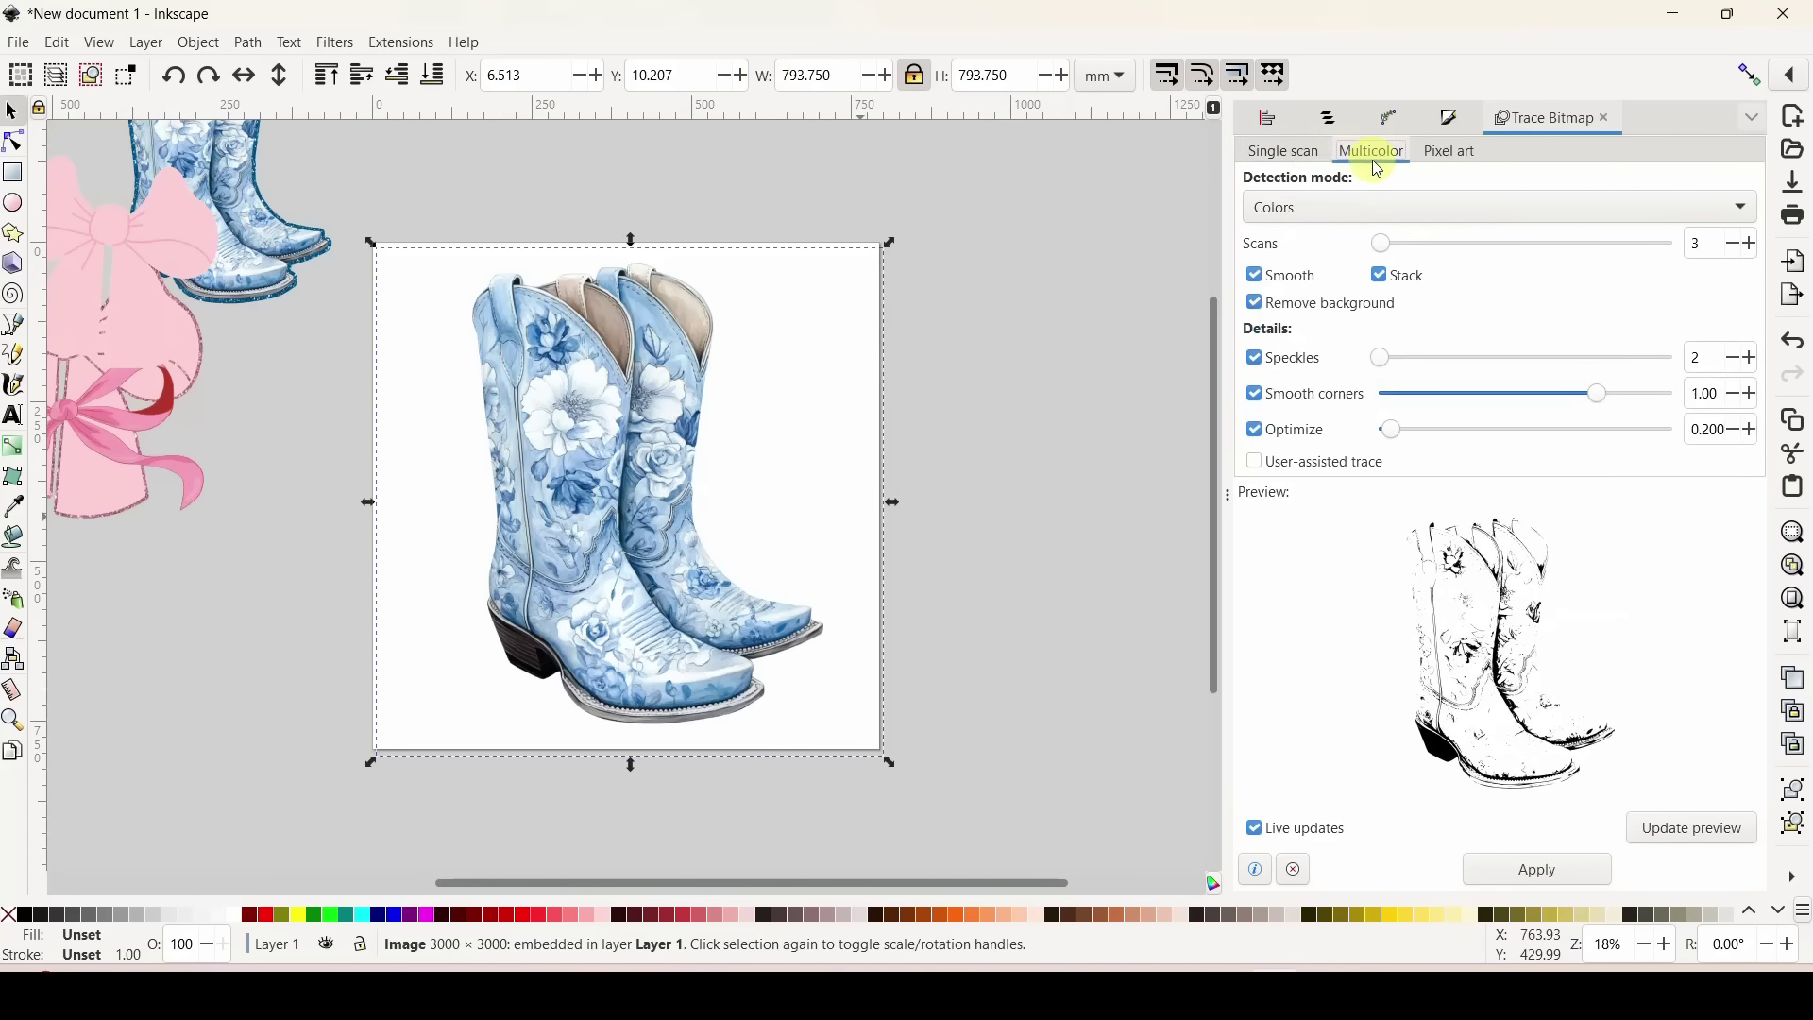
pyautogui.click(1645, 212)
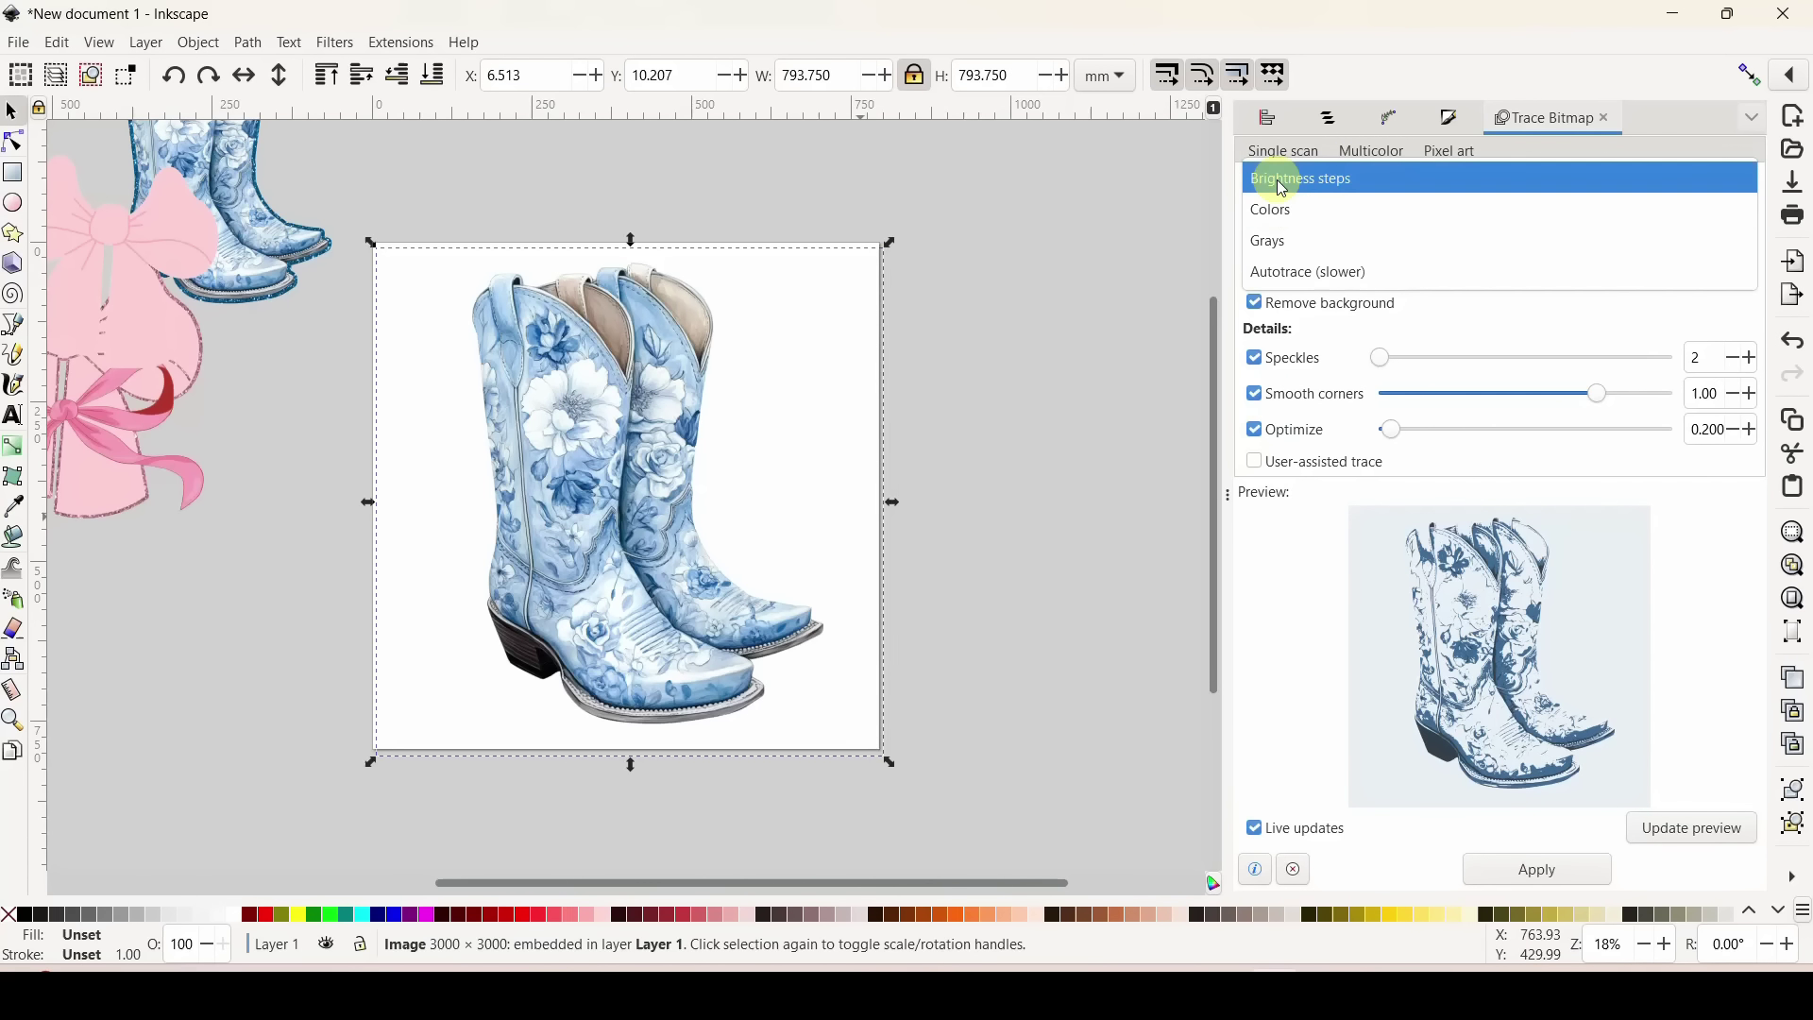
pyautogui.click(1286, 209)
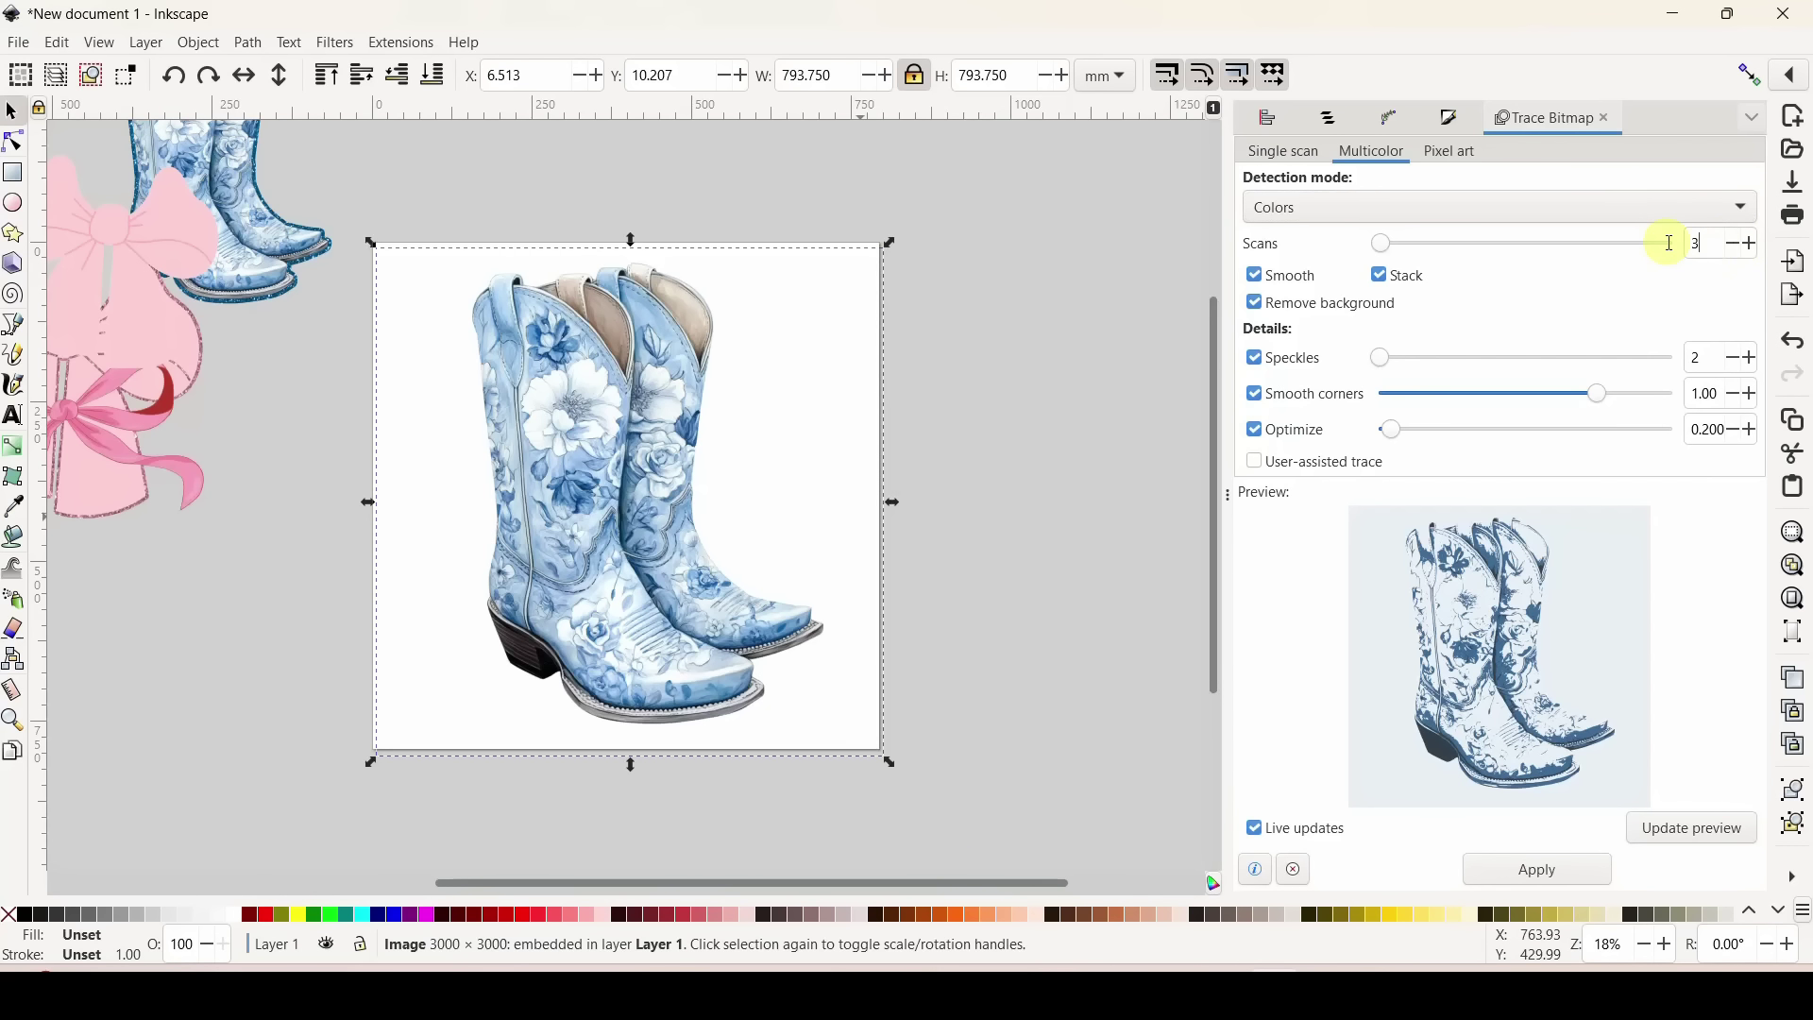
# Trace the boots with 10 color scans and move the traced copy beside the original, to about X 724 mm, Y -1 mm.
pyautogui.press('BackSpace')
pyautogui.click(1701, 831)
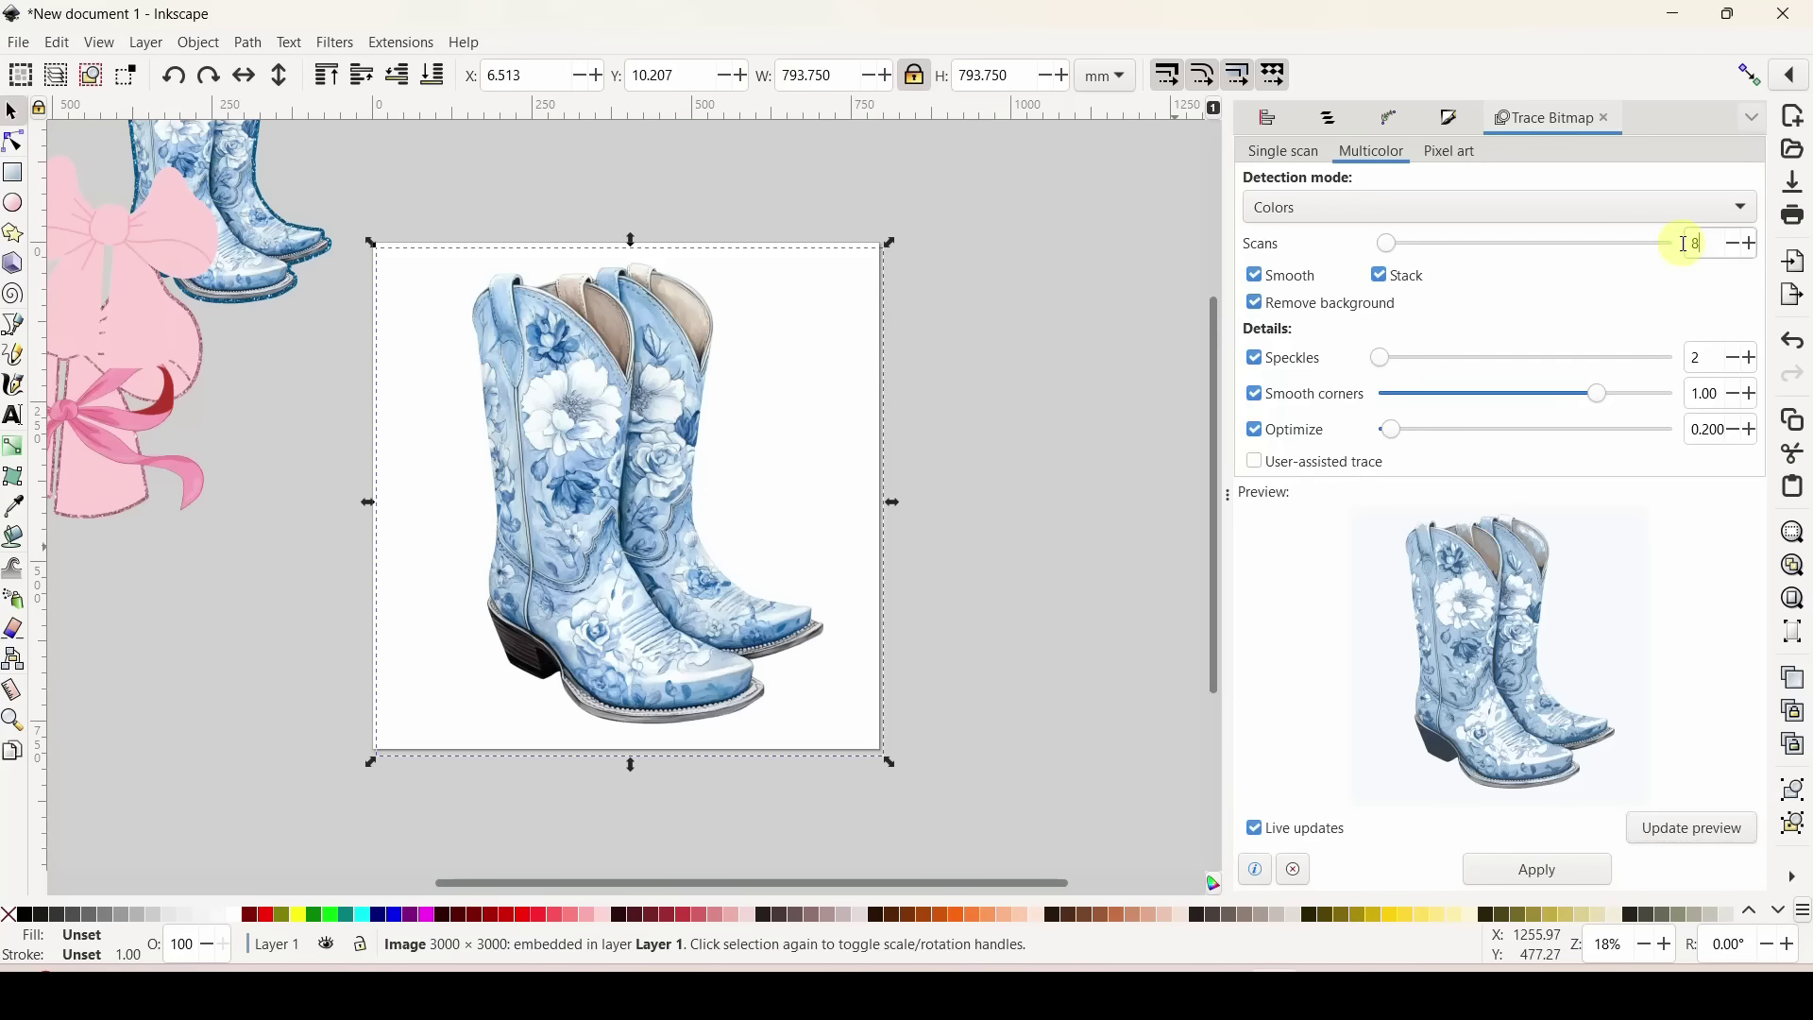
pyautogui.moveTo(1703, 244); pyautogui.dragTo(1683, 244)
pyautogui.write('10')
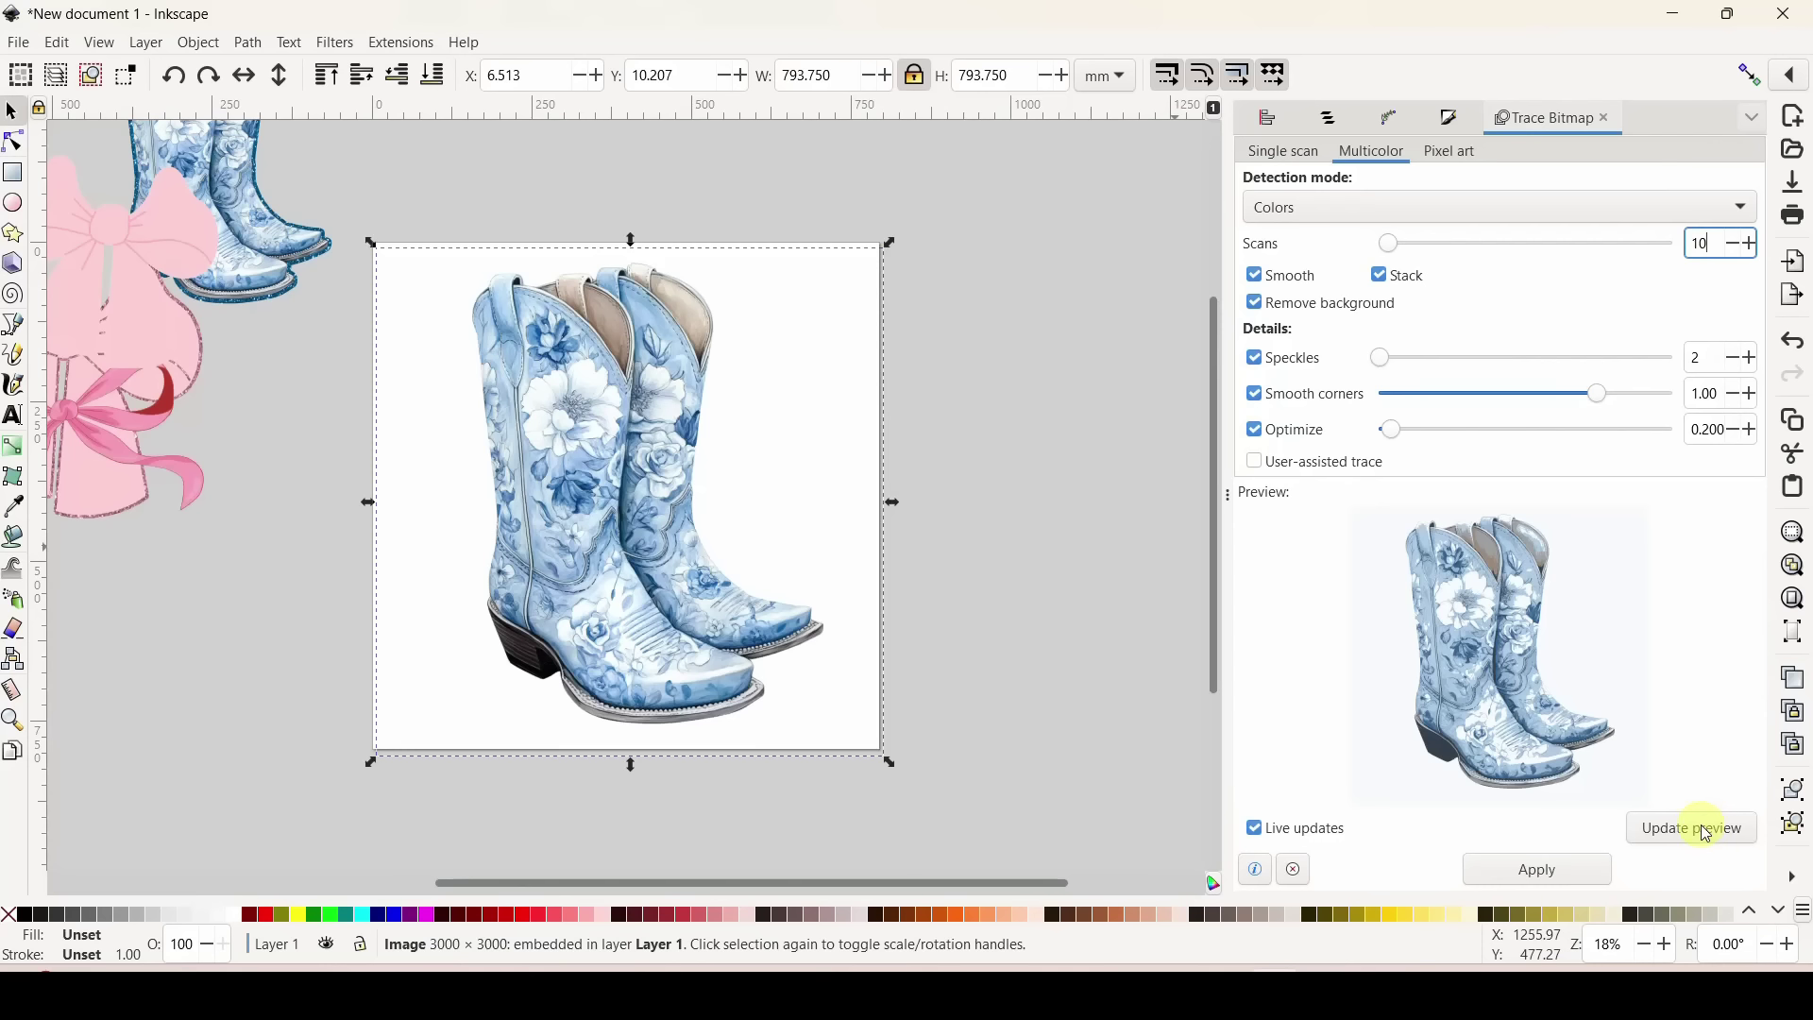
pyautogui.click(1706, 831)
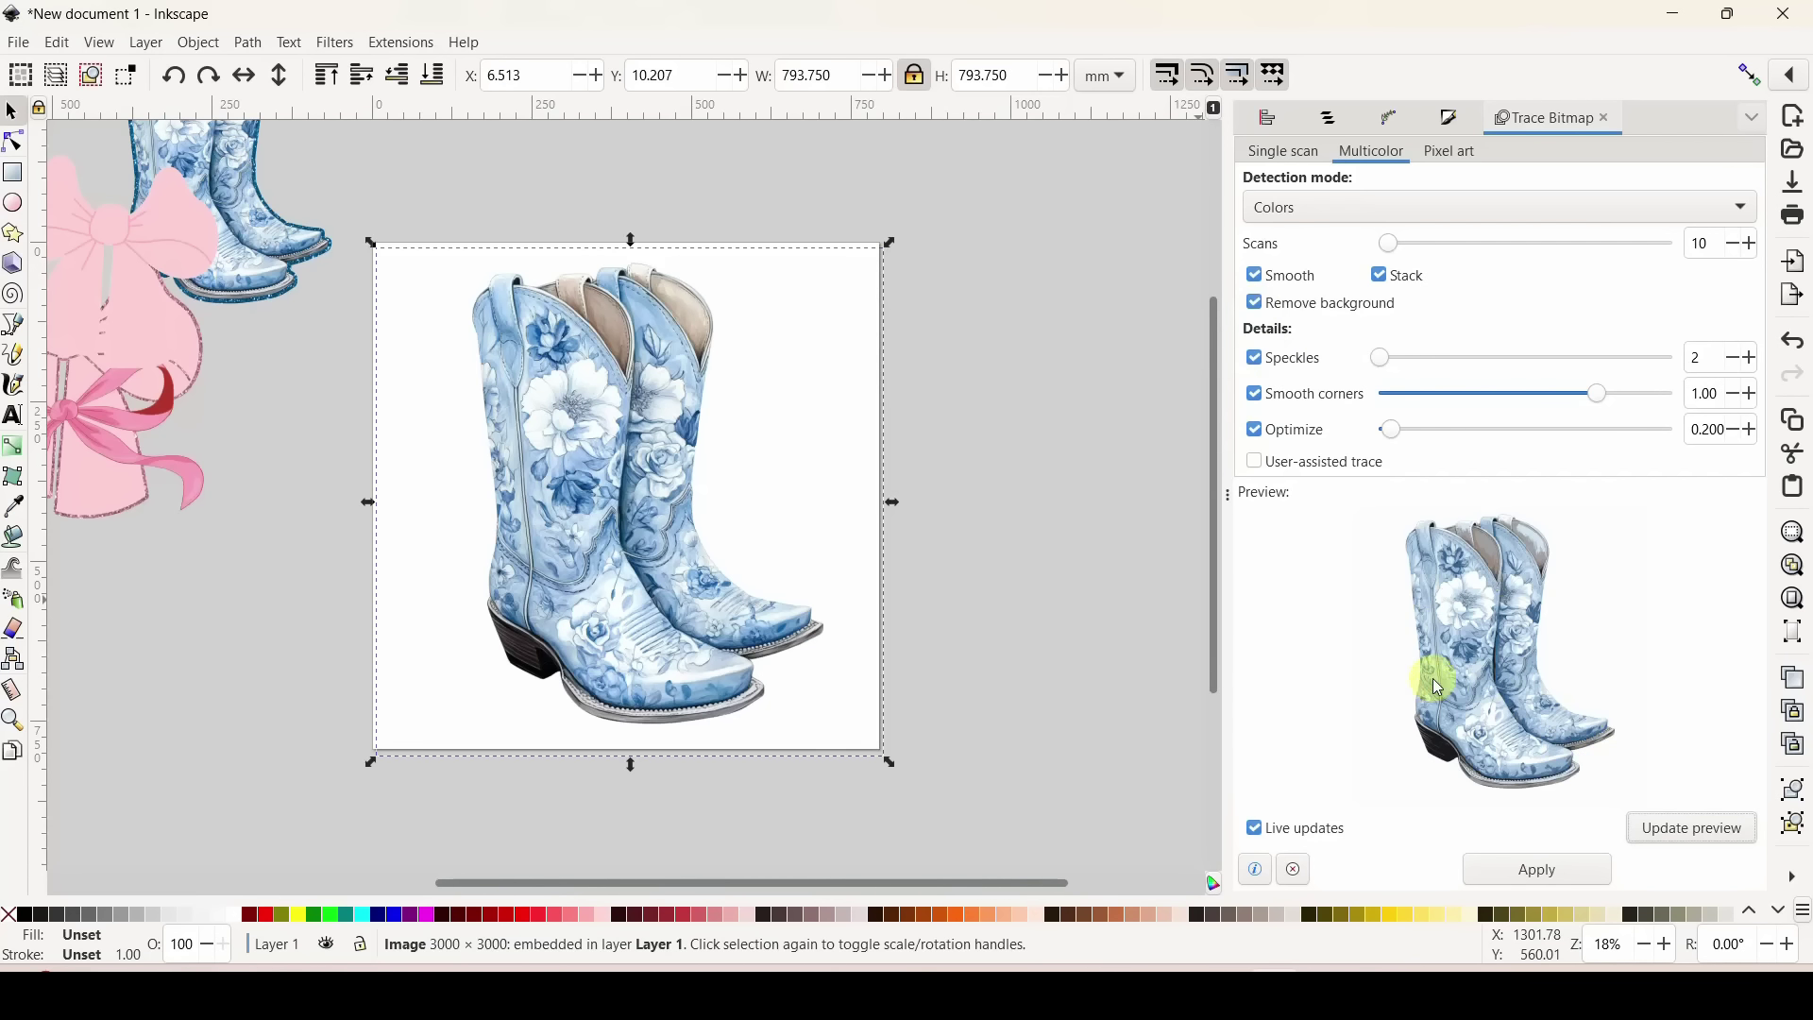
pyautogui.click(1511, 876)
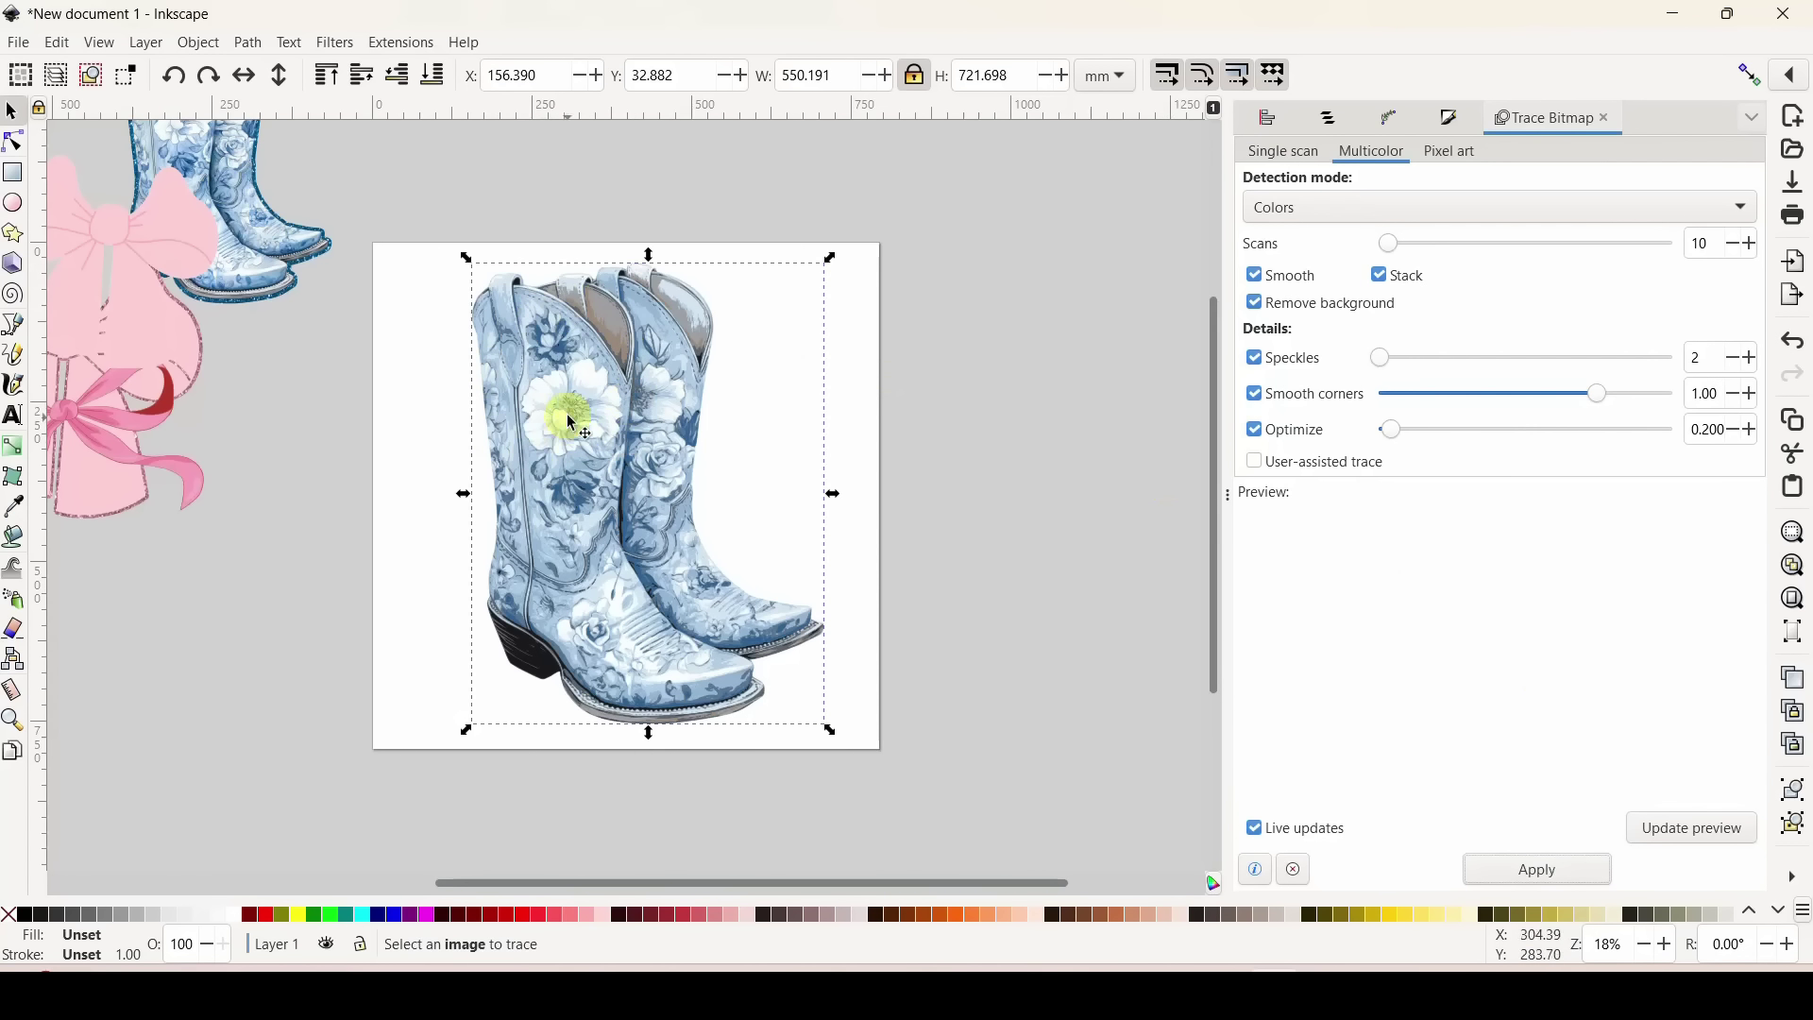
pyautogui.moveTo(567, 437)
pyautogui.mouseDown()
pyautogui.moveTo(648, 466)
pyautogui.moveTo(825, 448)
pyautogui.moveTo(814, 388)
pyautogui.moveTo(938, 434)
pyautogui.moveTo(938, 378)
pyautogui.moveTo(920, 380)
pyautogui.mouseUp()
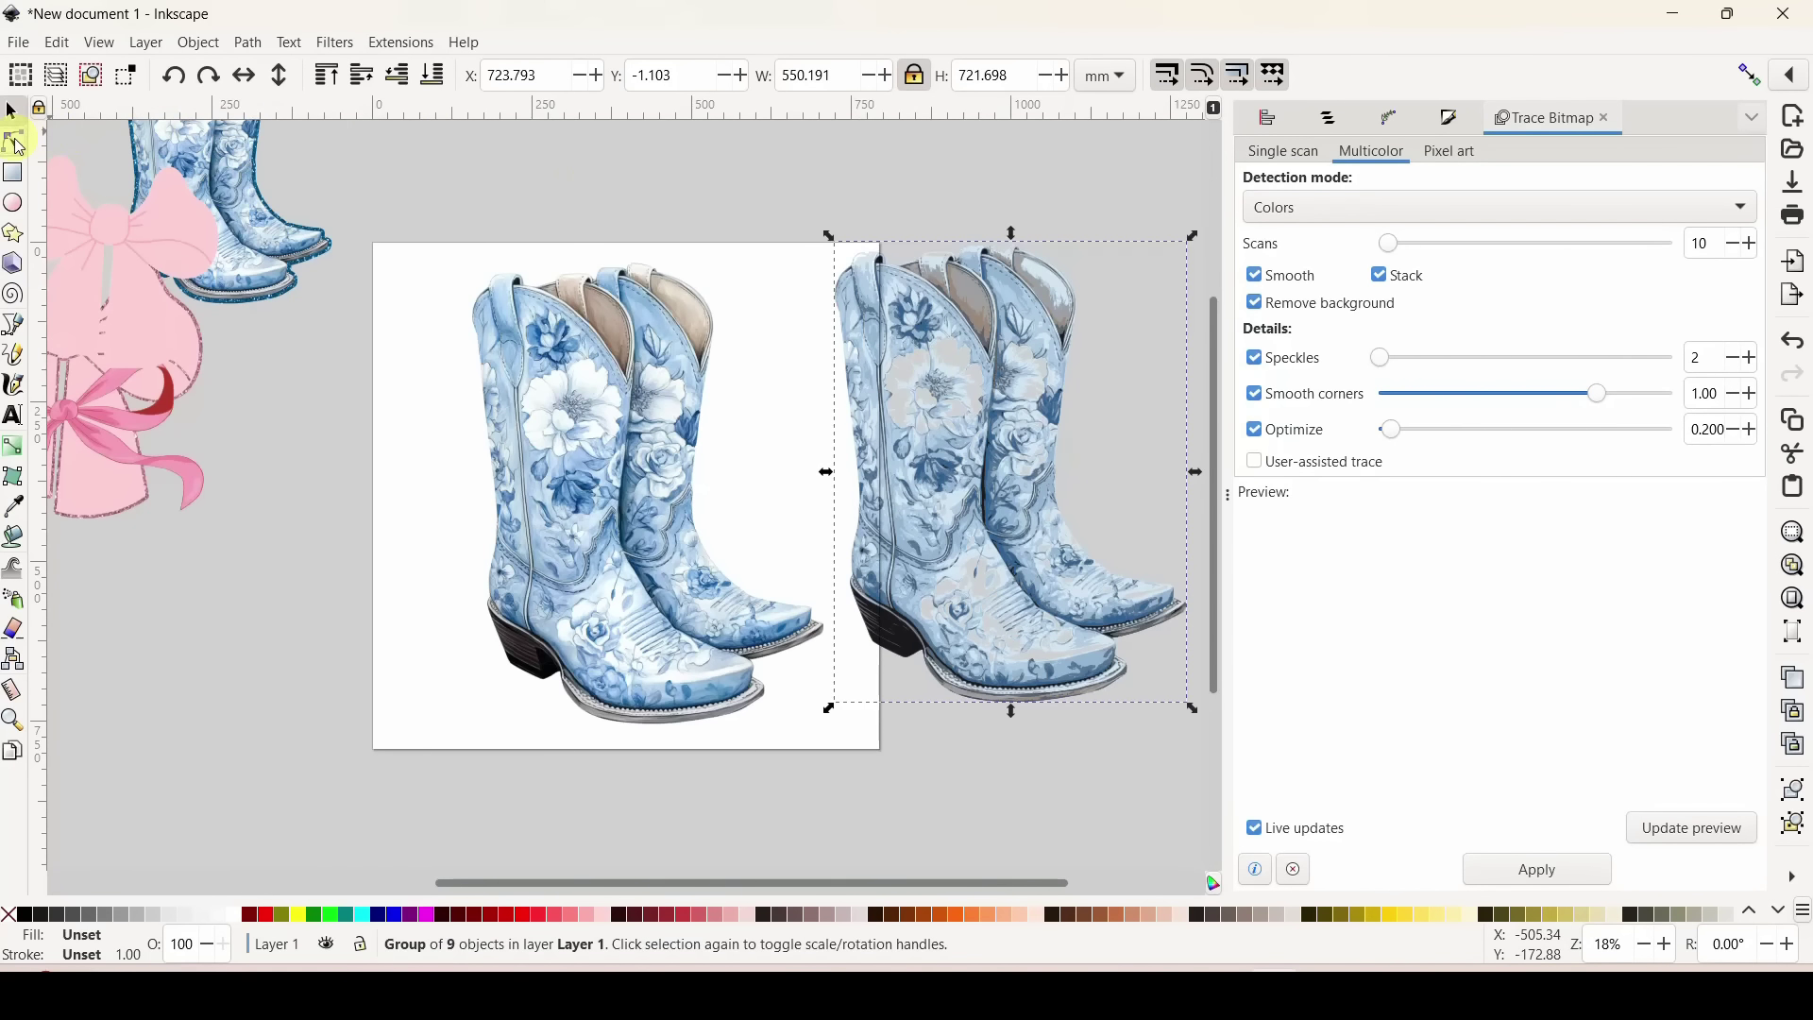
# Compare the editable nodes of the traced boots with the original boots image.
pyautogui.click(14, 142)
pyautogui.click(902, 340)
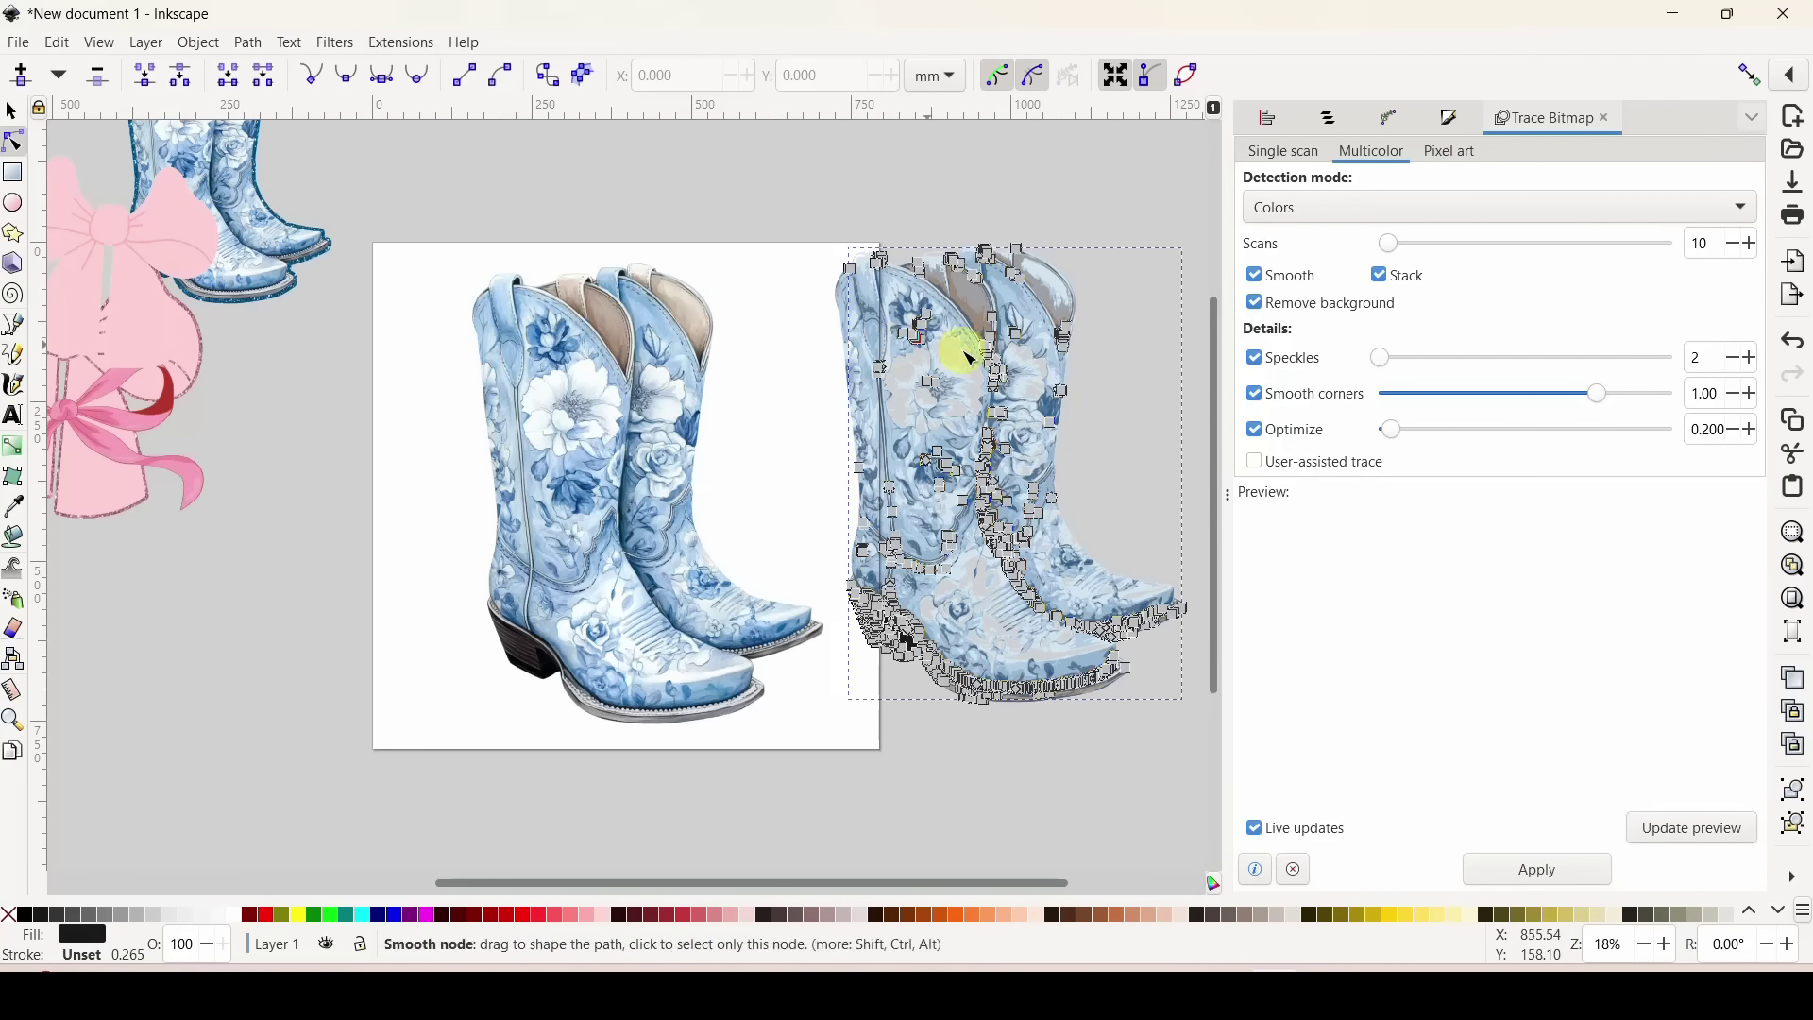
pyautogui.click(888, 345)
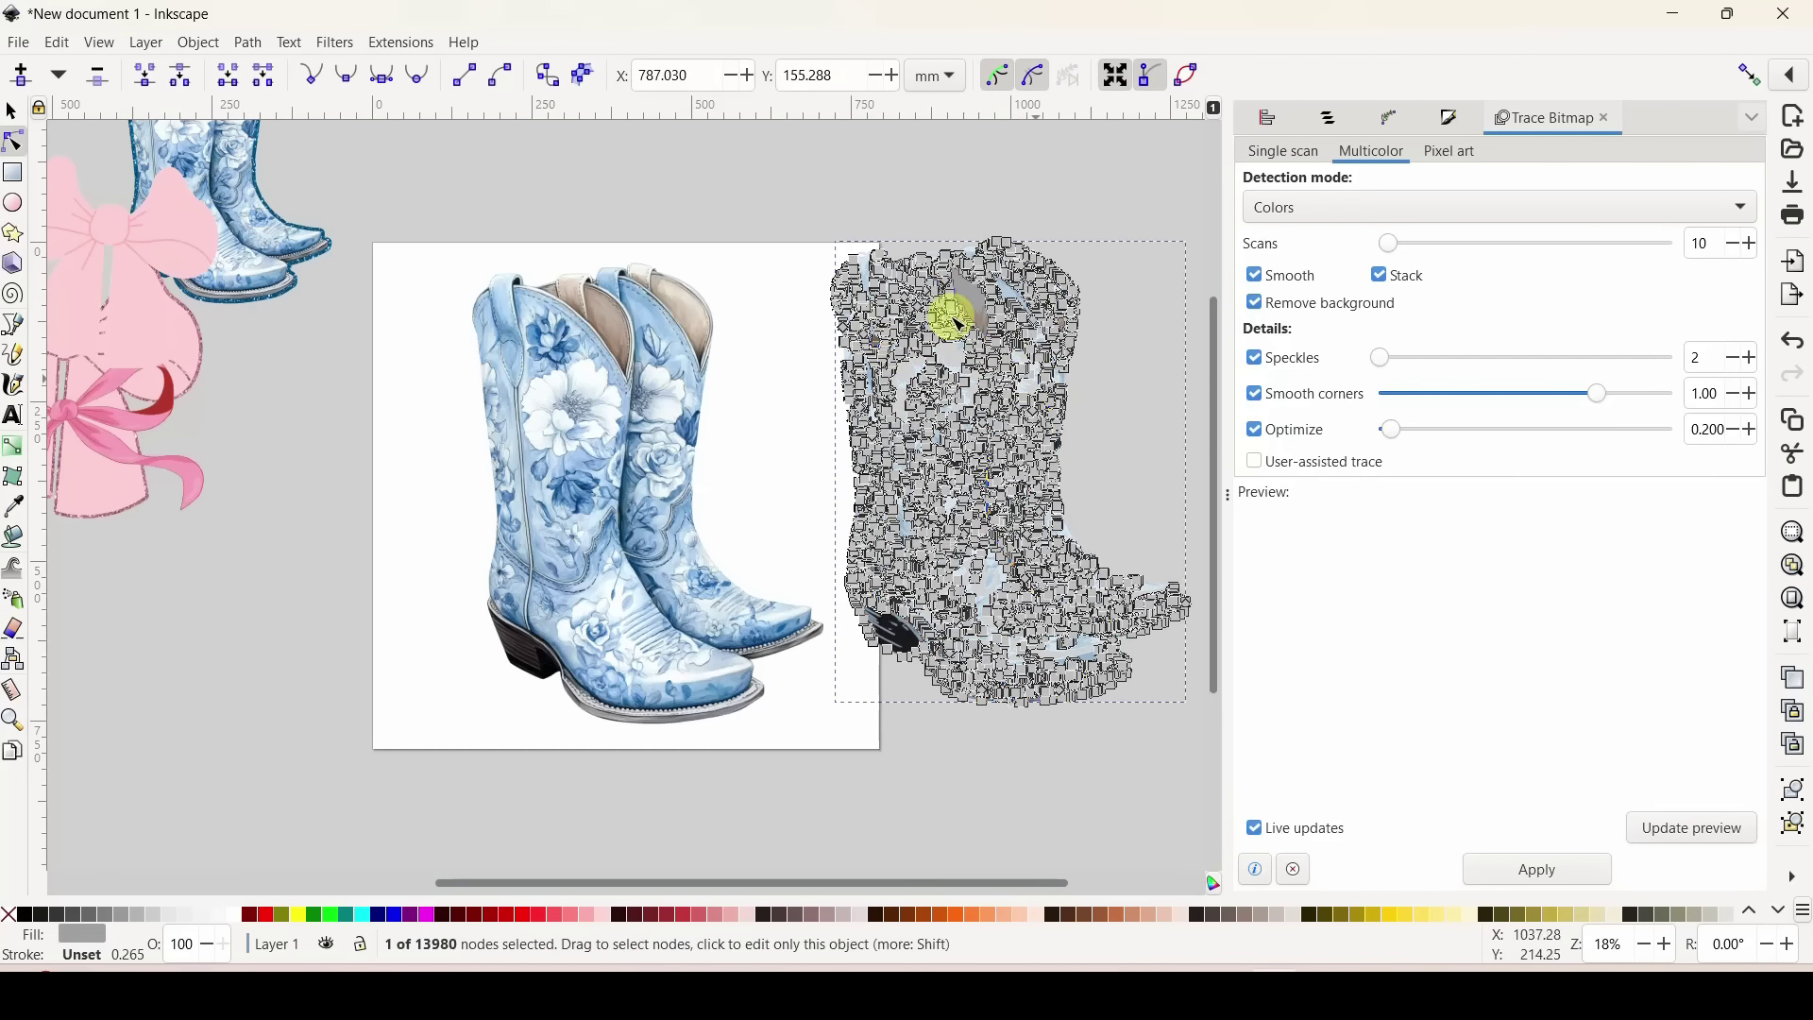
pyautogui.click(12, 113)
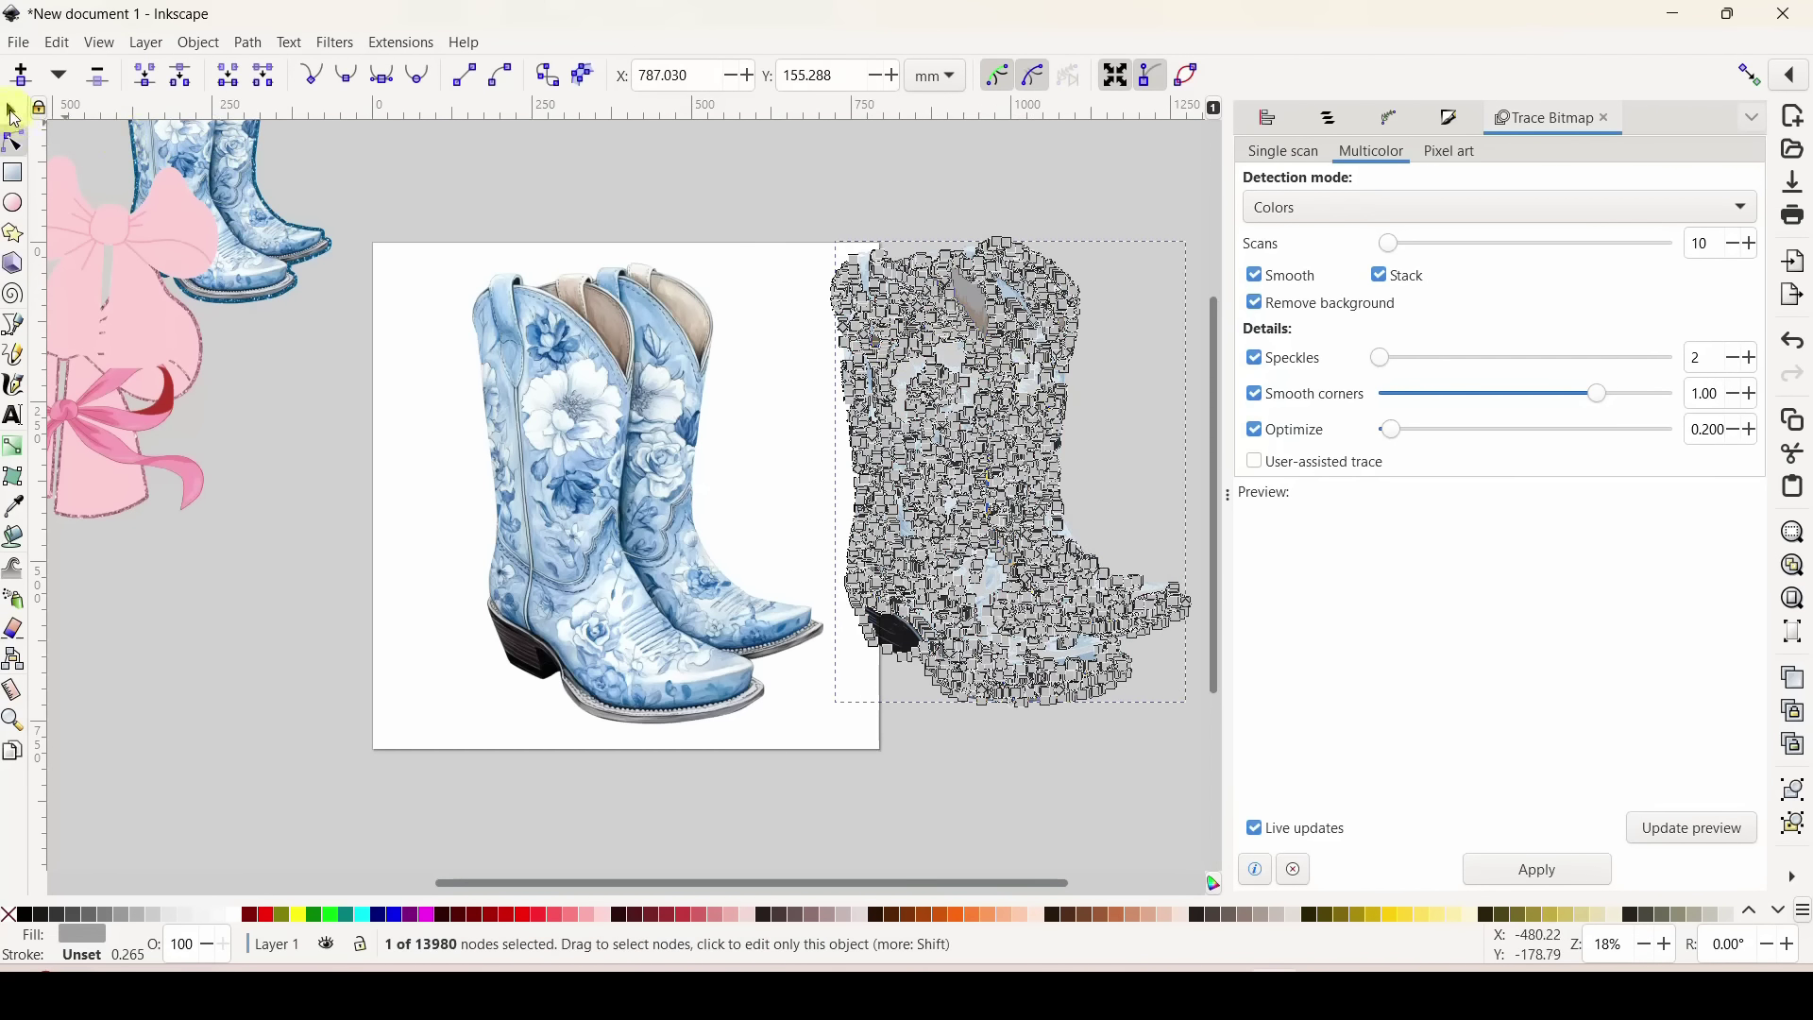
pyautogui.click(578, 442)
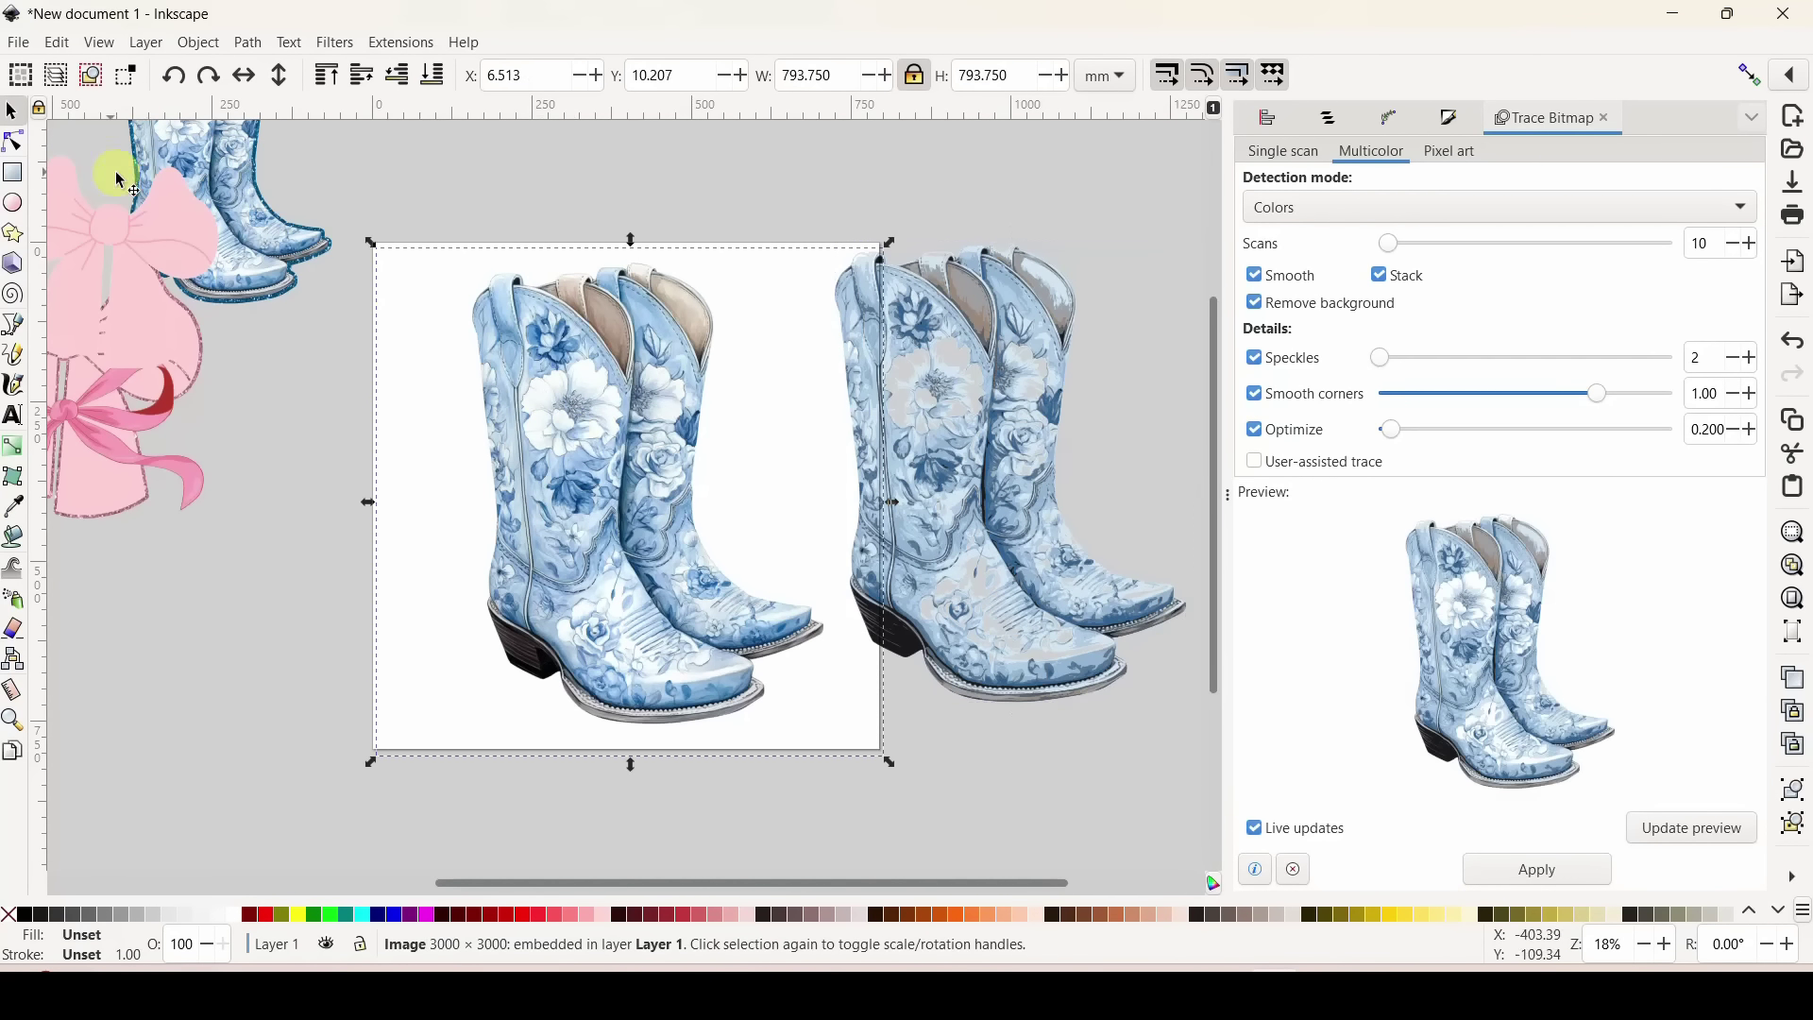
pyautogui.doubleClick(550, 378)
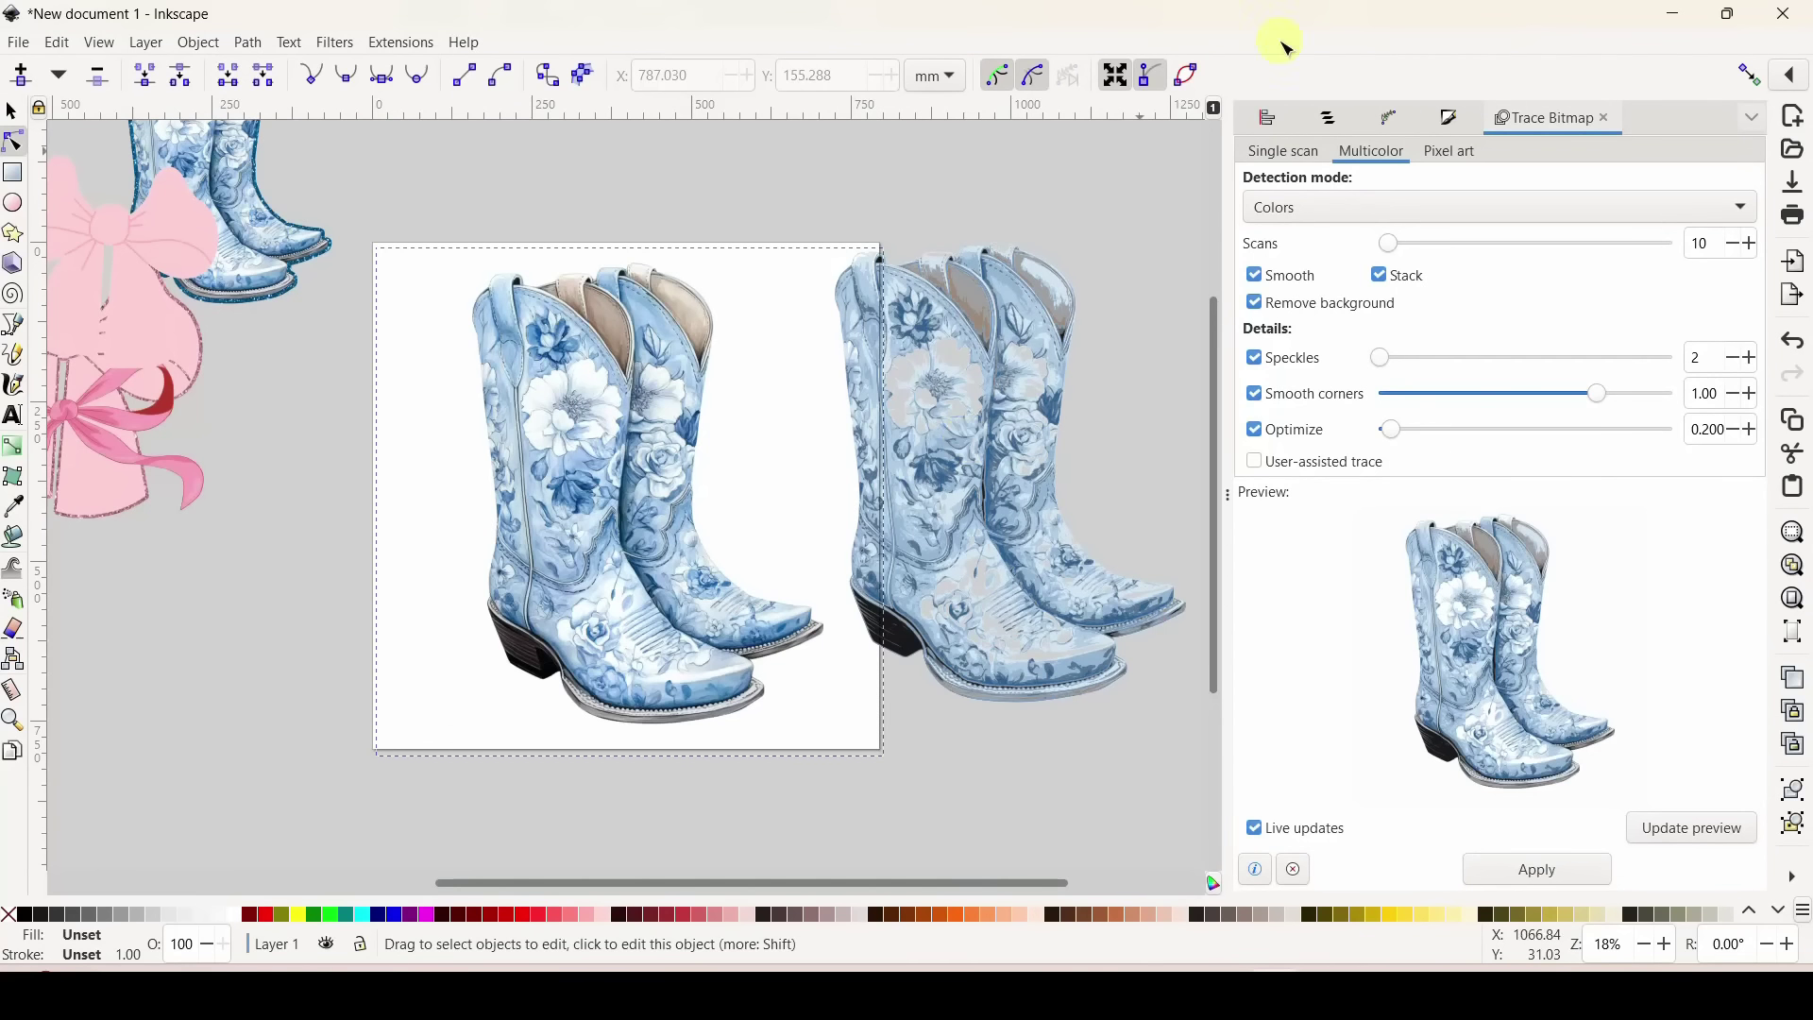
pyautogui.click(12, 110)
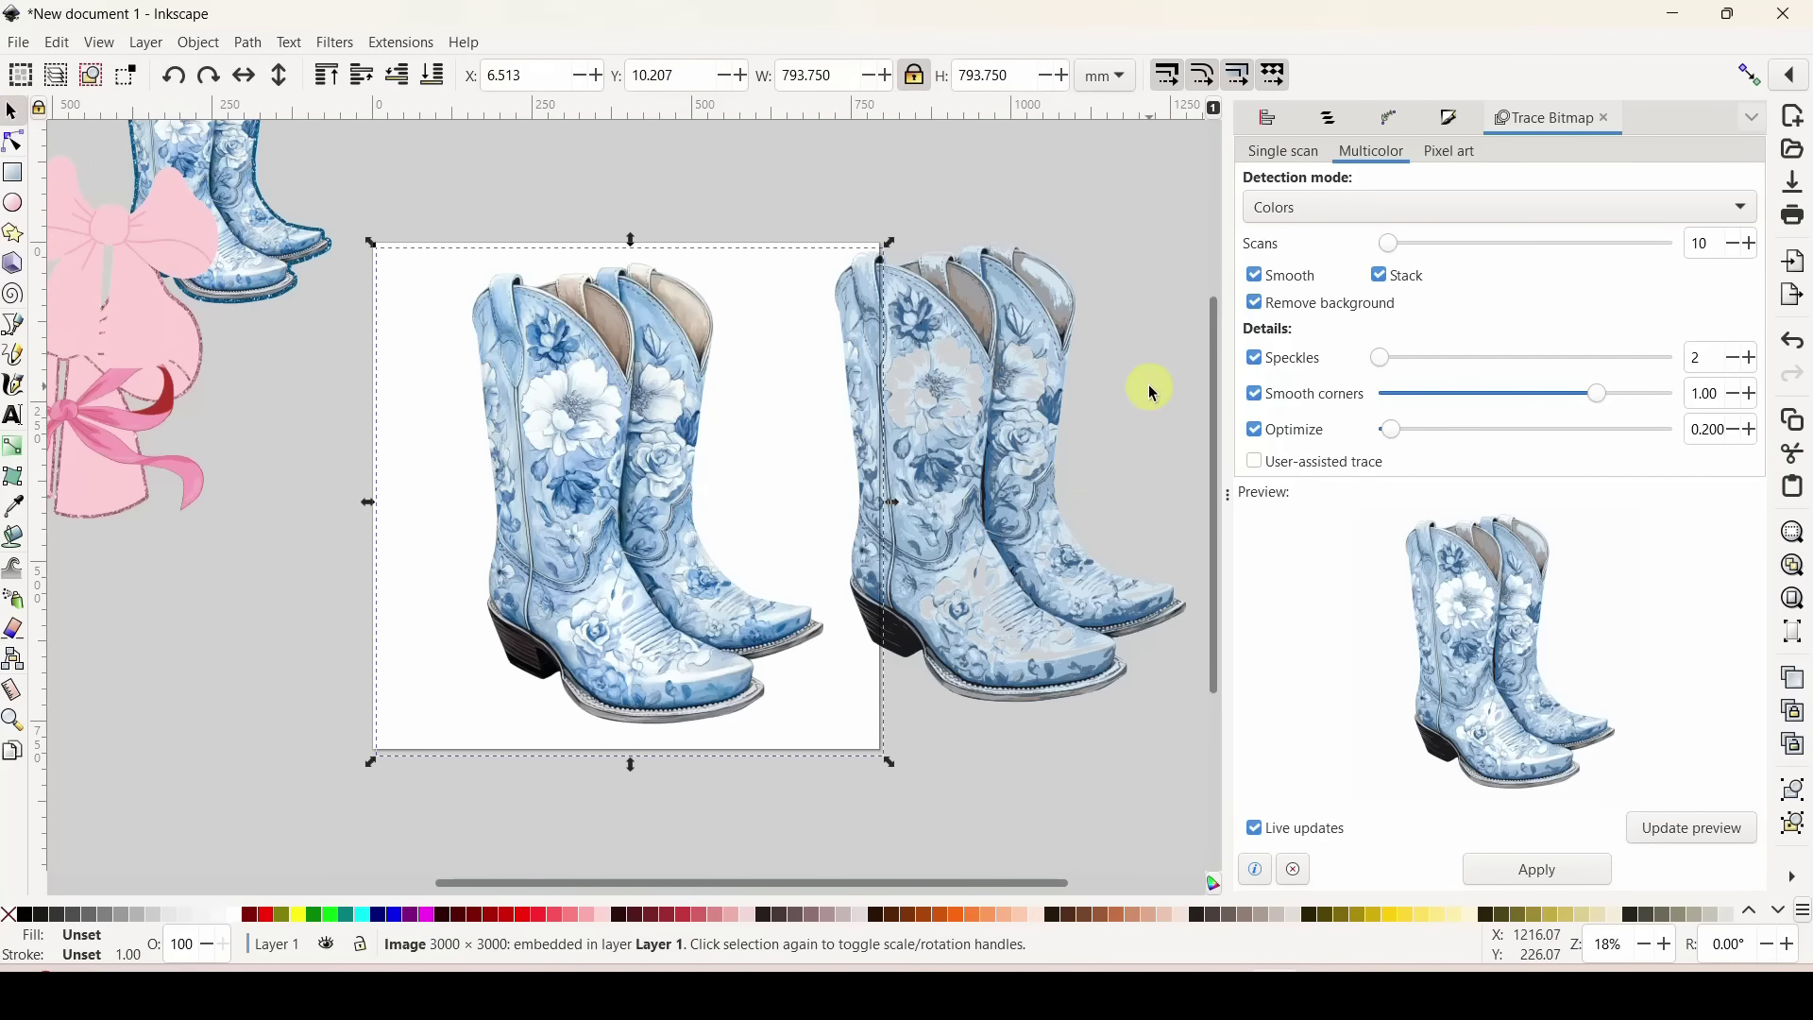
# Move the original boots image off the page and place the traced boots there at about X 192 mm, Y 12 mm.
pyautogui.scroll(-2, 1142, 389)
pyautogui.moveTo(688, 526); pyautogui.dragTo(245, 519)
pyautogui.moveTo(957, 378); pyautogui.dragTo(607, 401)
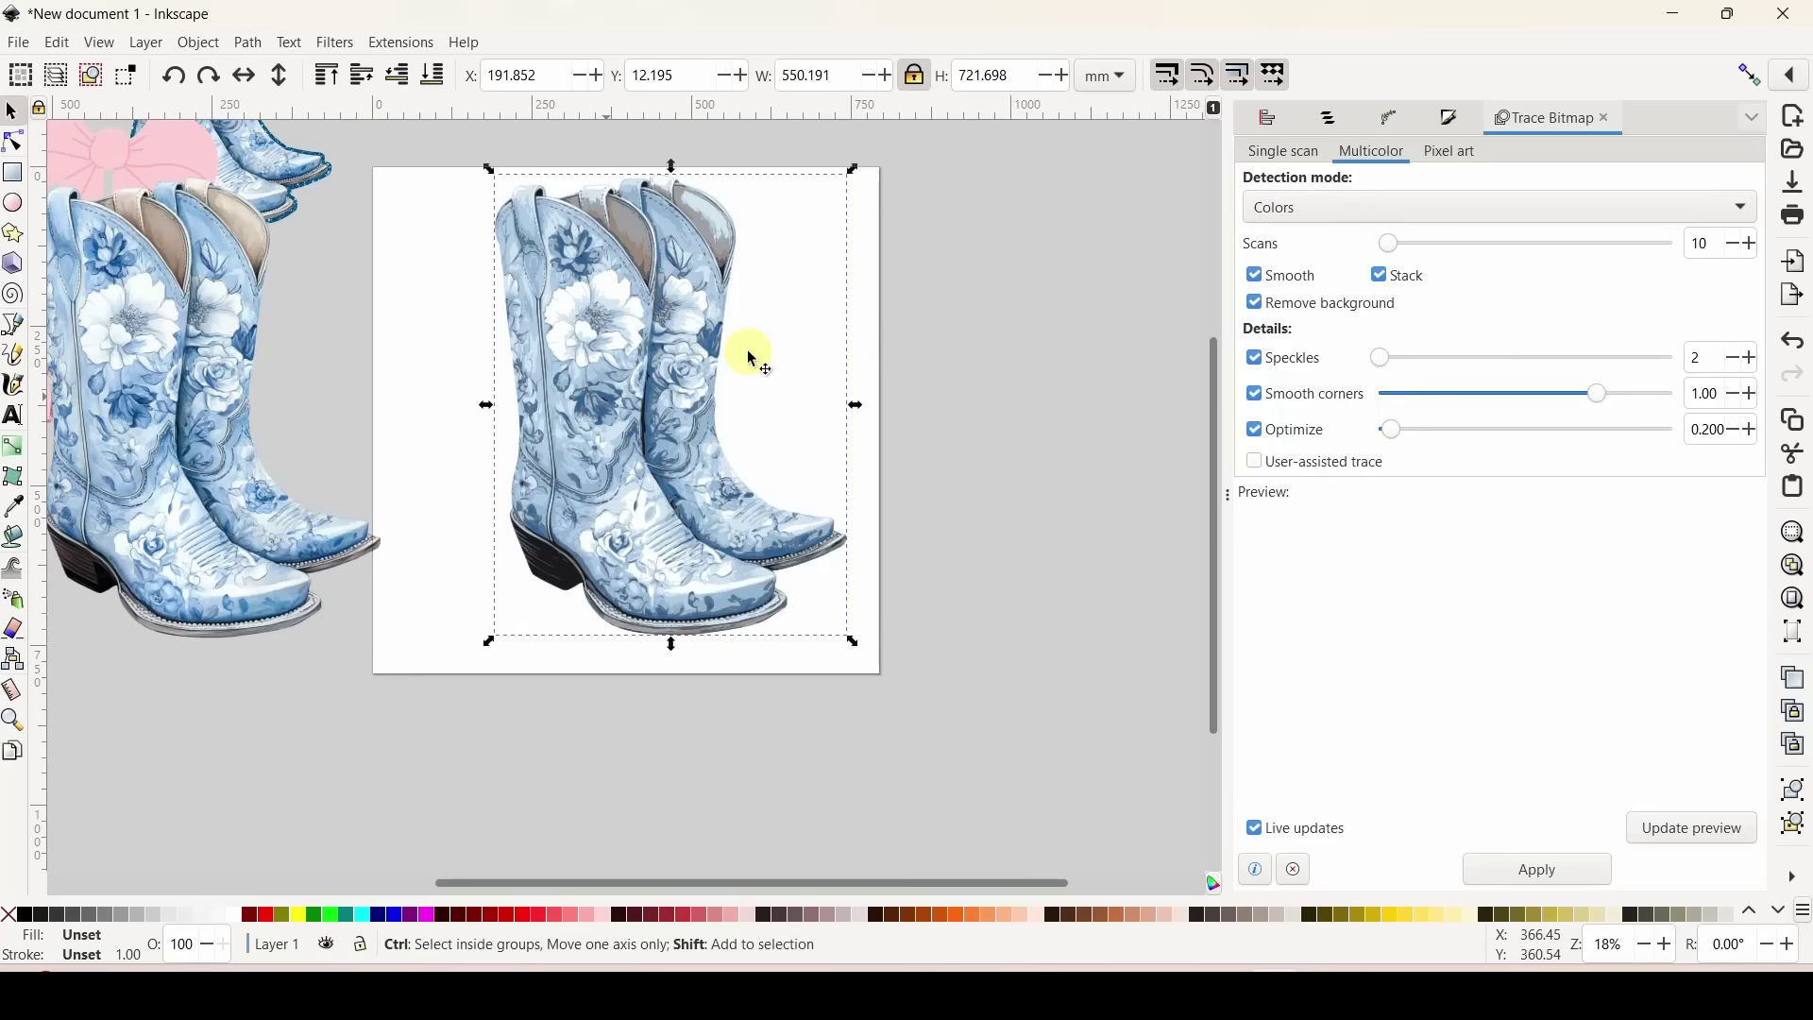
# Ungroup the traced boots, then pull out and delete the dark blue, slate blue and medium blue color layers.
pyautogui.press('Escape')
pyautogui.moveTo(597, 348)
pyautogui.mouseDown()
pyautogui.moveTo(636, 396)
pyautogui.moveTo(832, 427)
pyautogui.moveTo(940, 390)
pyautogui.mouseUp()
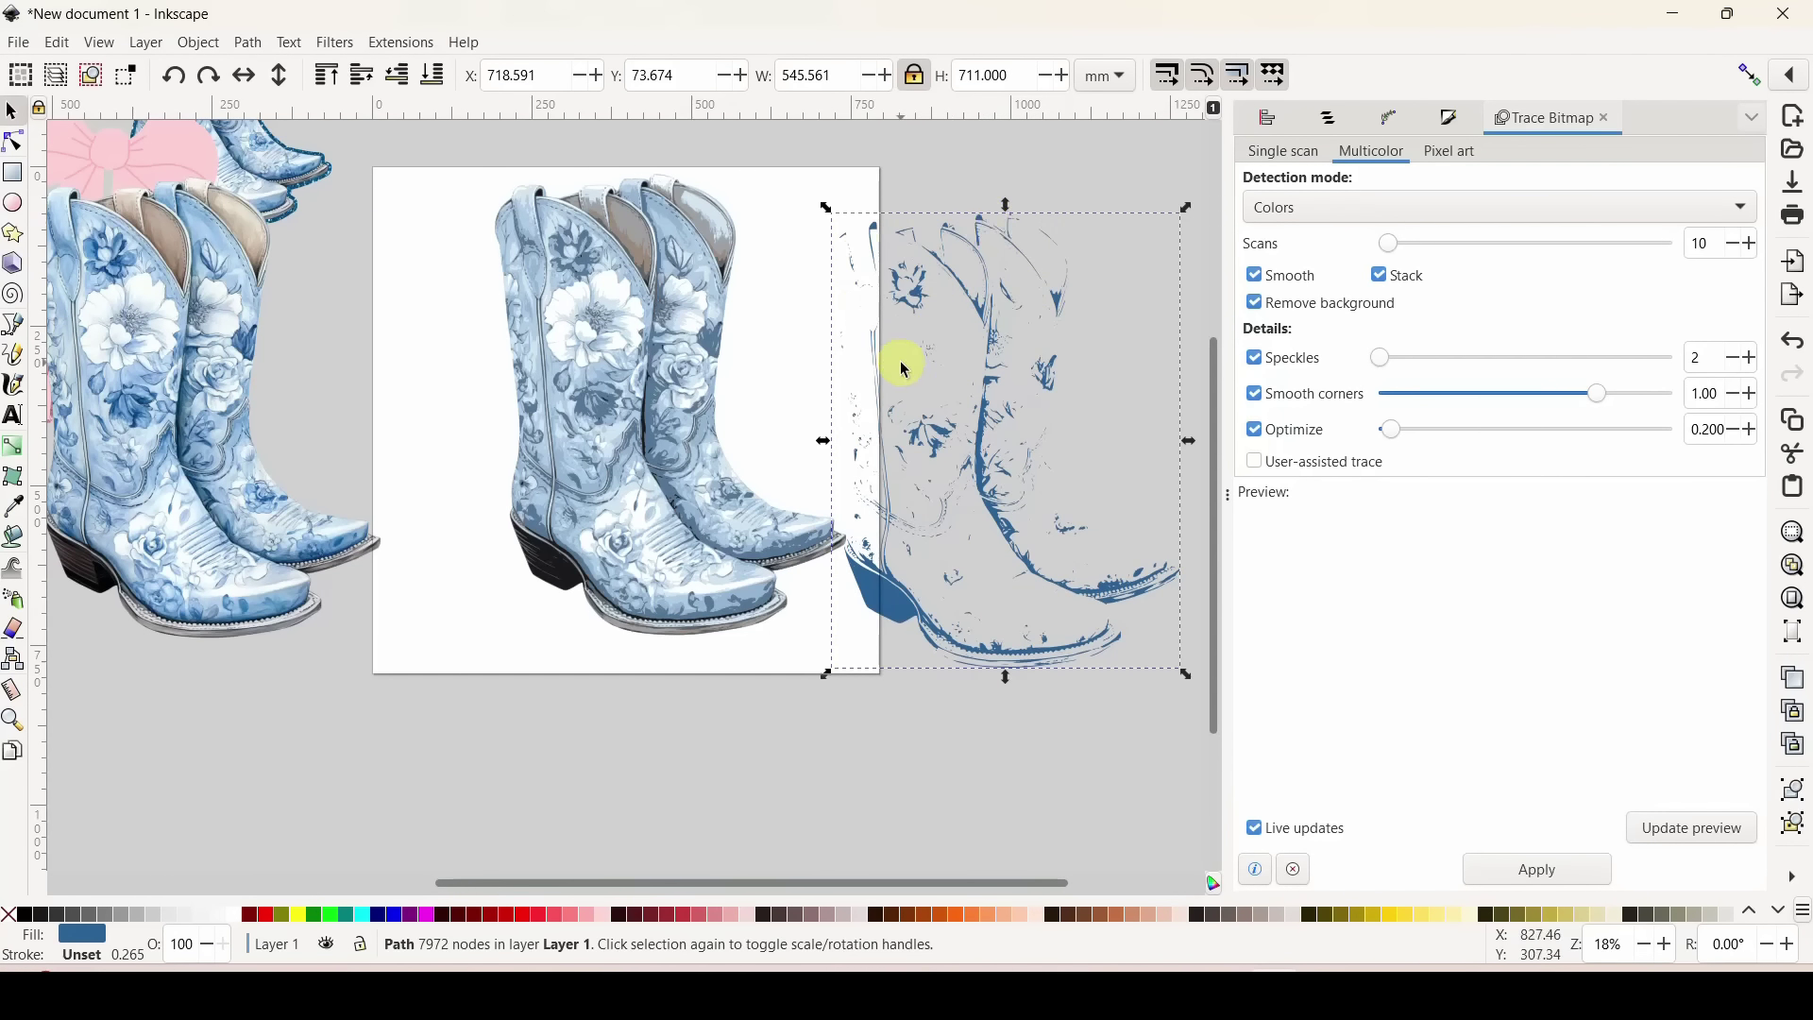
pyautogui.press('Delete')
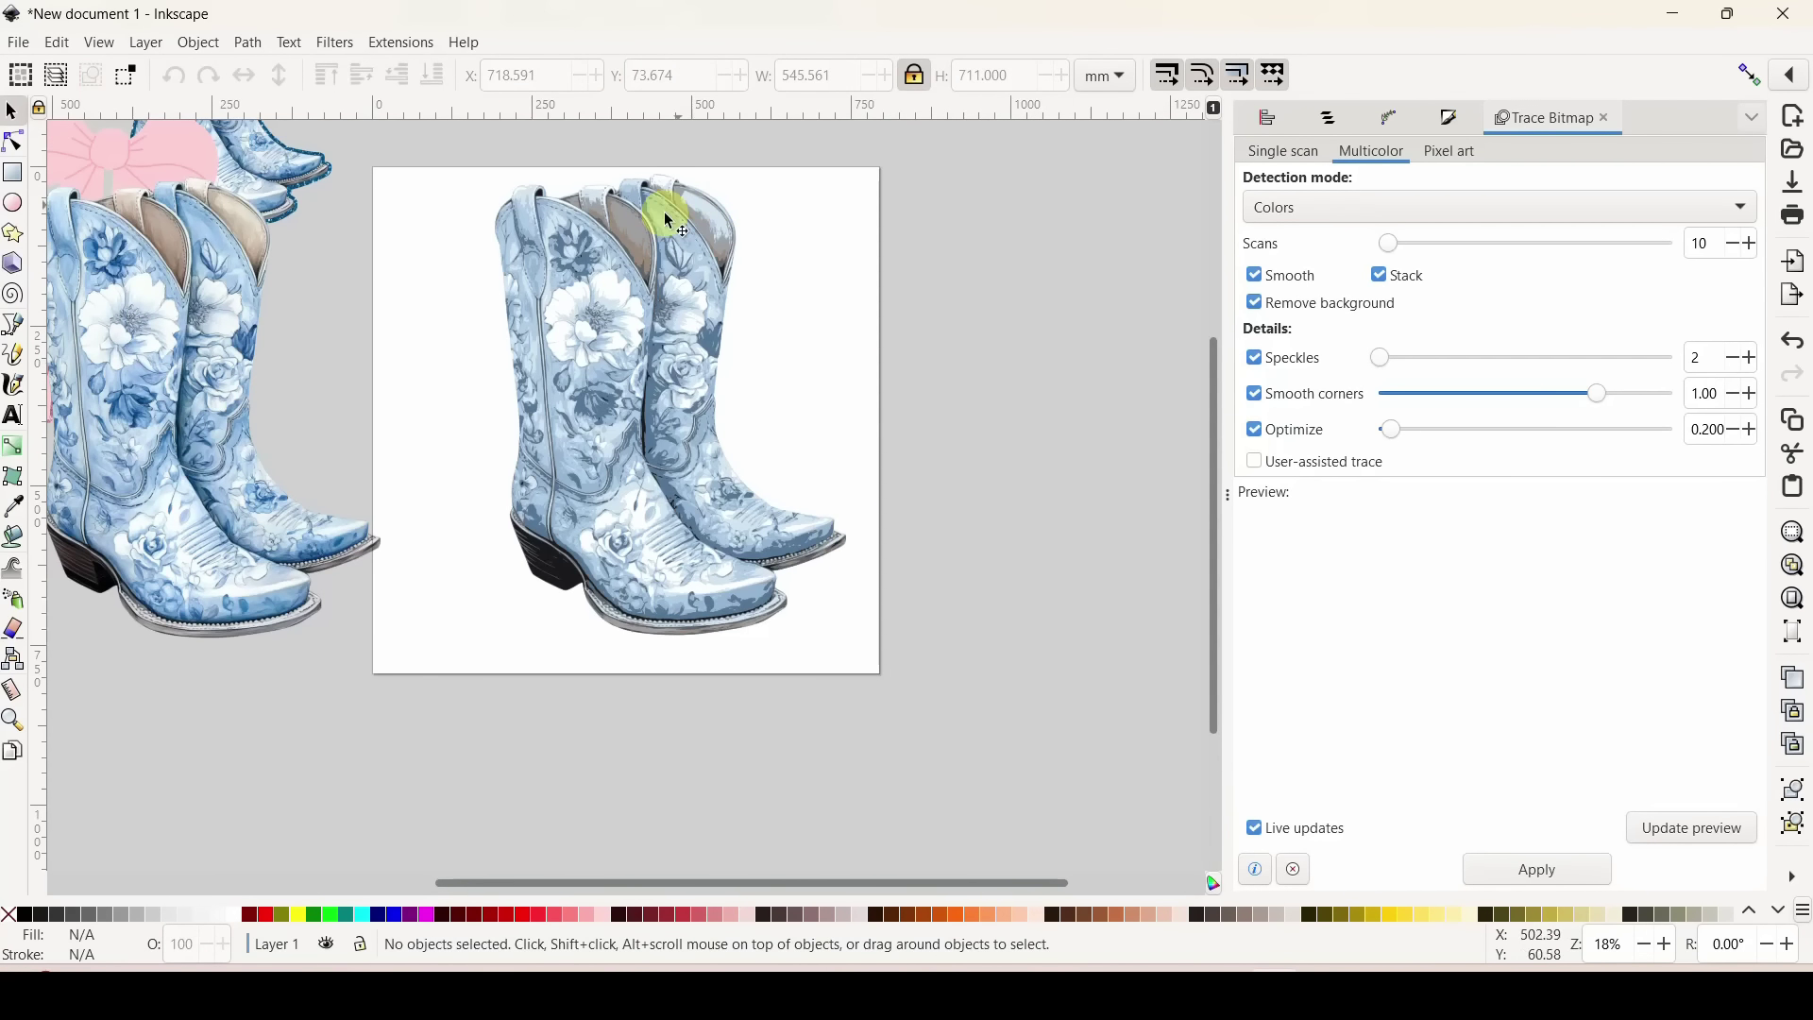
pyautogui.moveTo(623, 321)
pyautogui.mouseDown()
pyautogui.moveTo(856, 382)
pyautogui.moveTo(931, 362)
pyautogui.mouseUp()
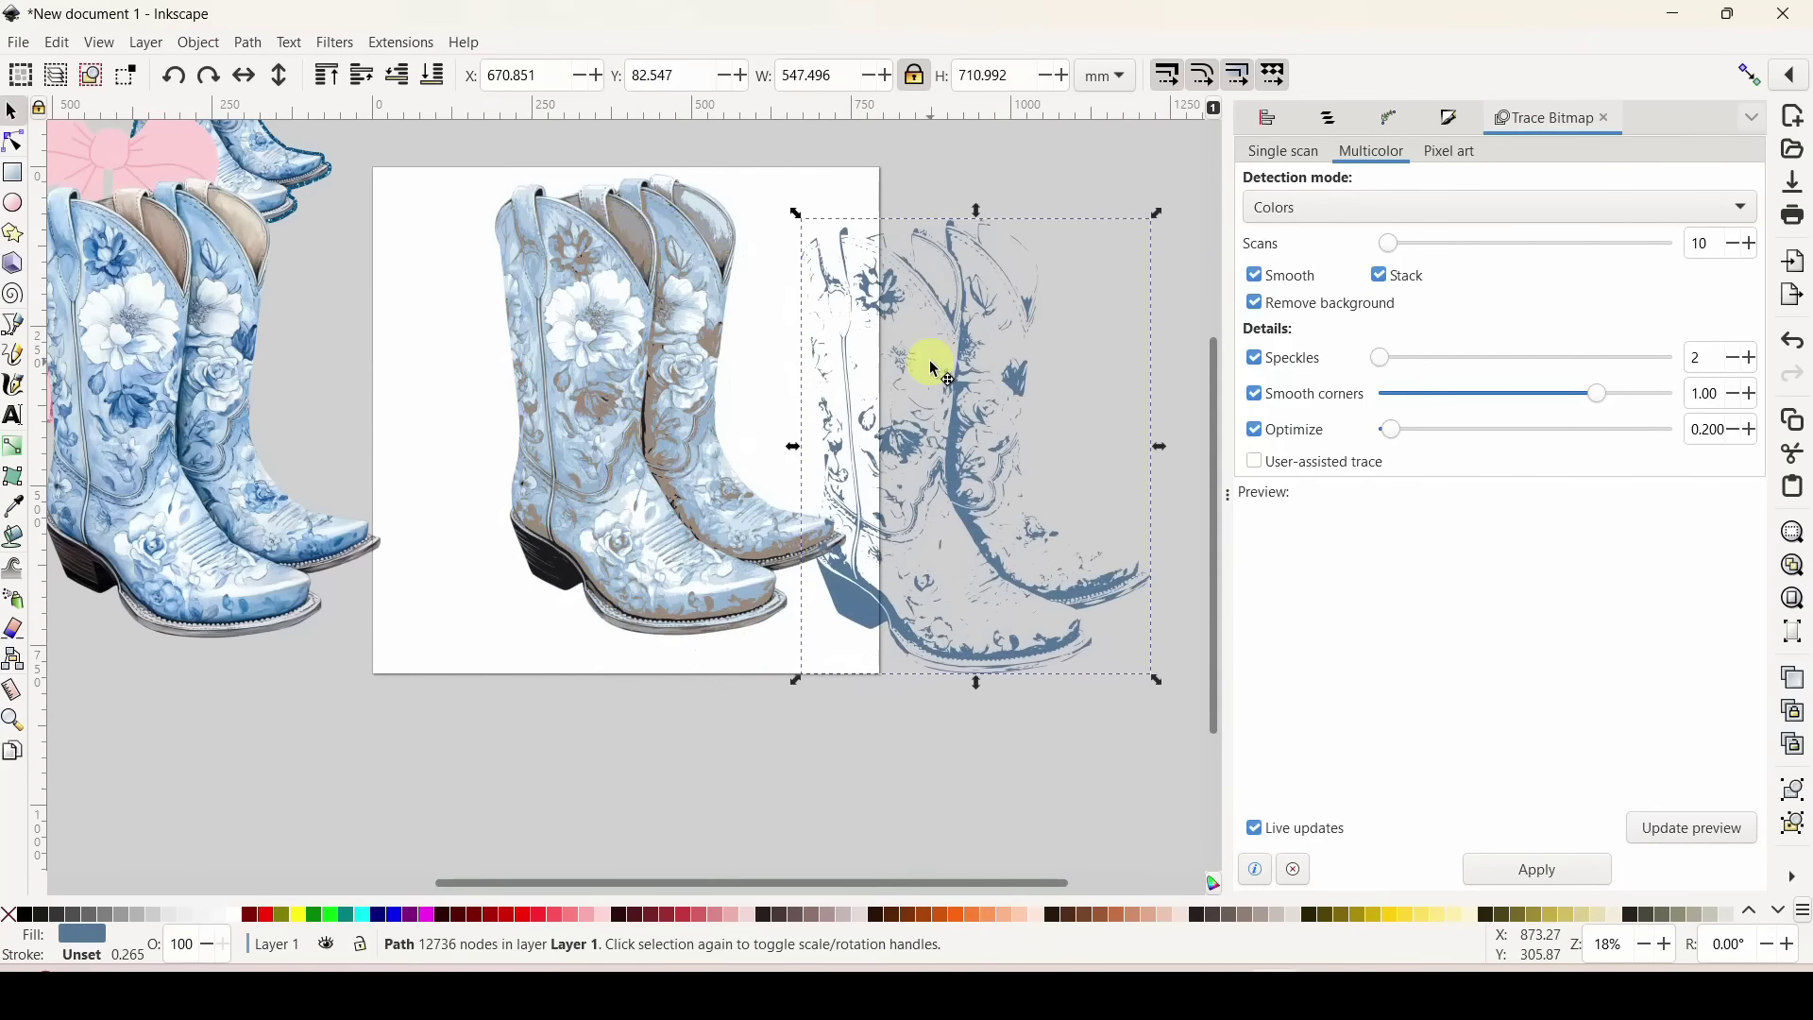
pyautogui.press('Delete')
pyautogui.moveTo(556, 309)
pyautogui.mouseDown()
pyautogui.moveTo(648, 372)
pyautogui.moveTo(890, 371)
pyautogui.mouseUp()
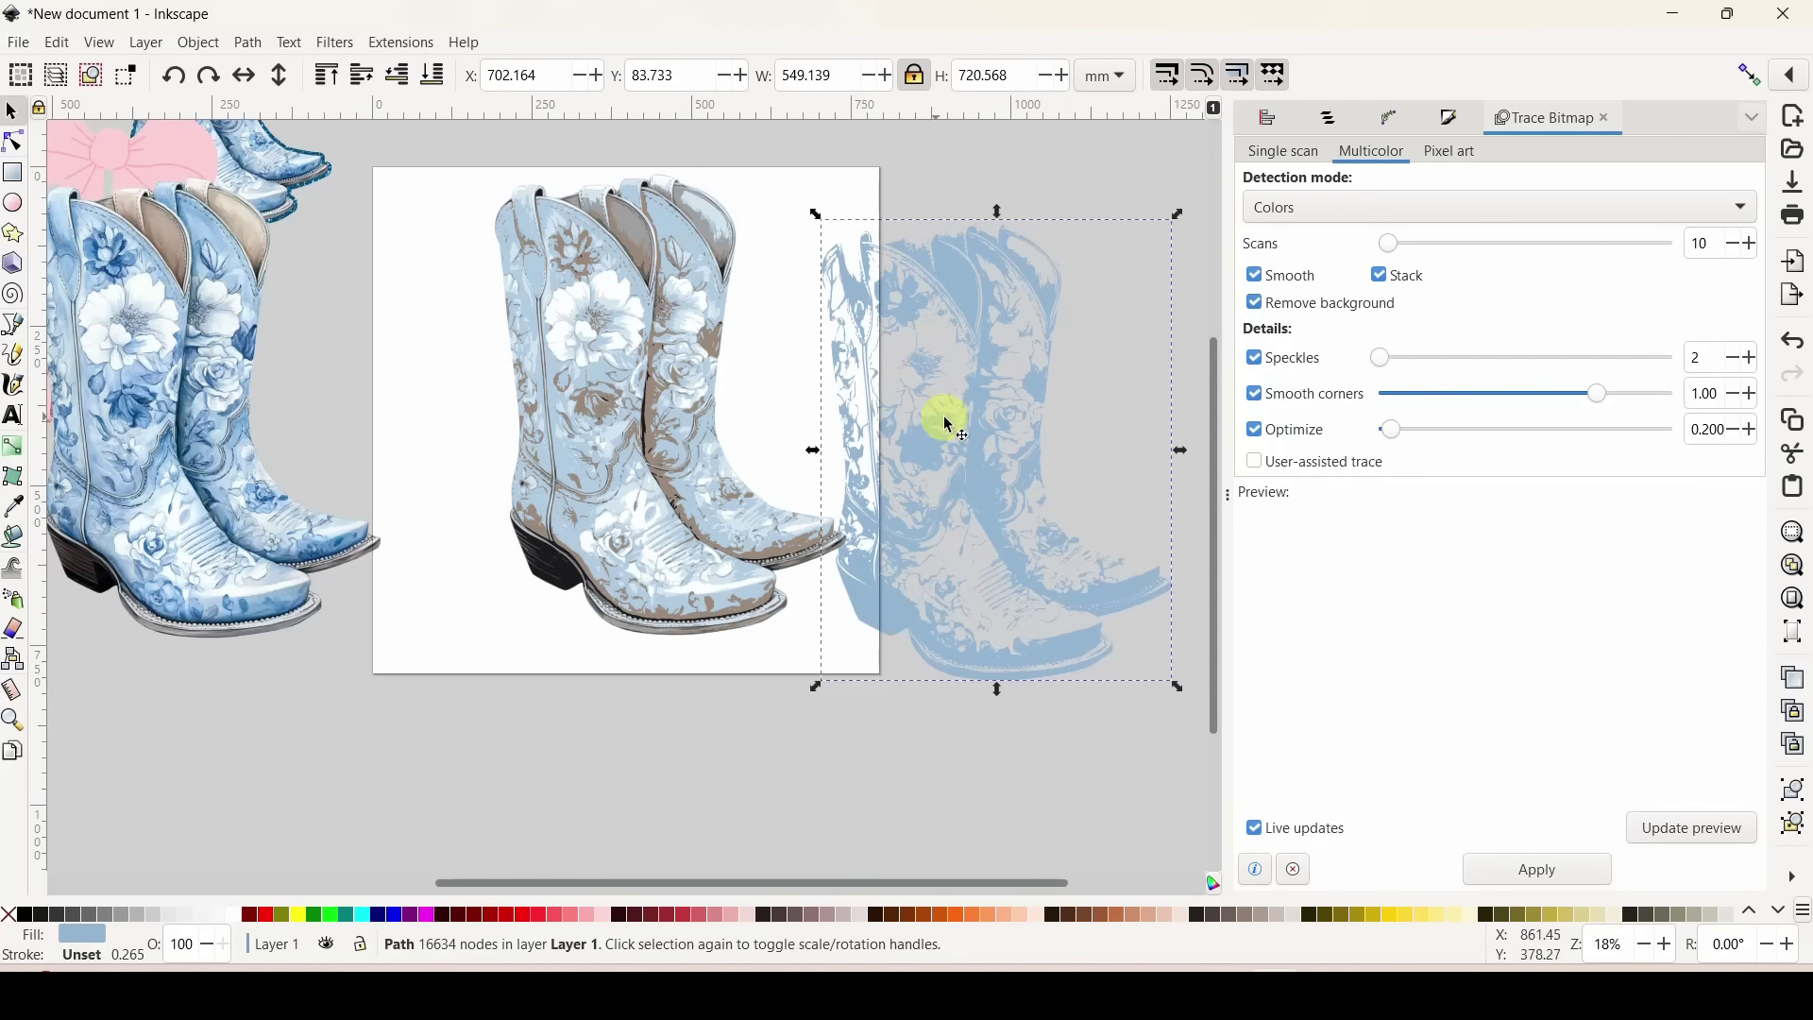
pyautogui.press('Delete')
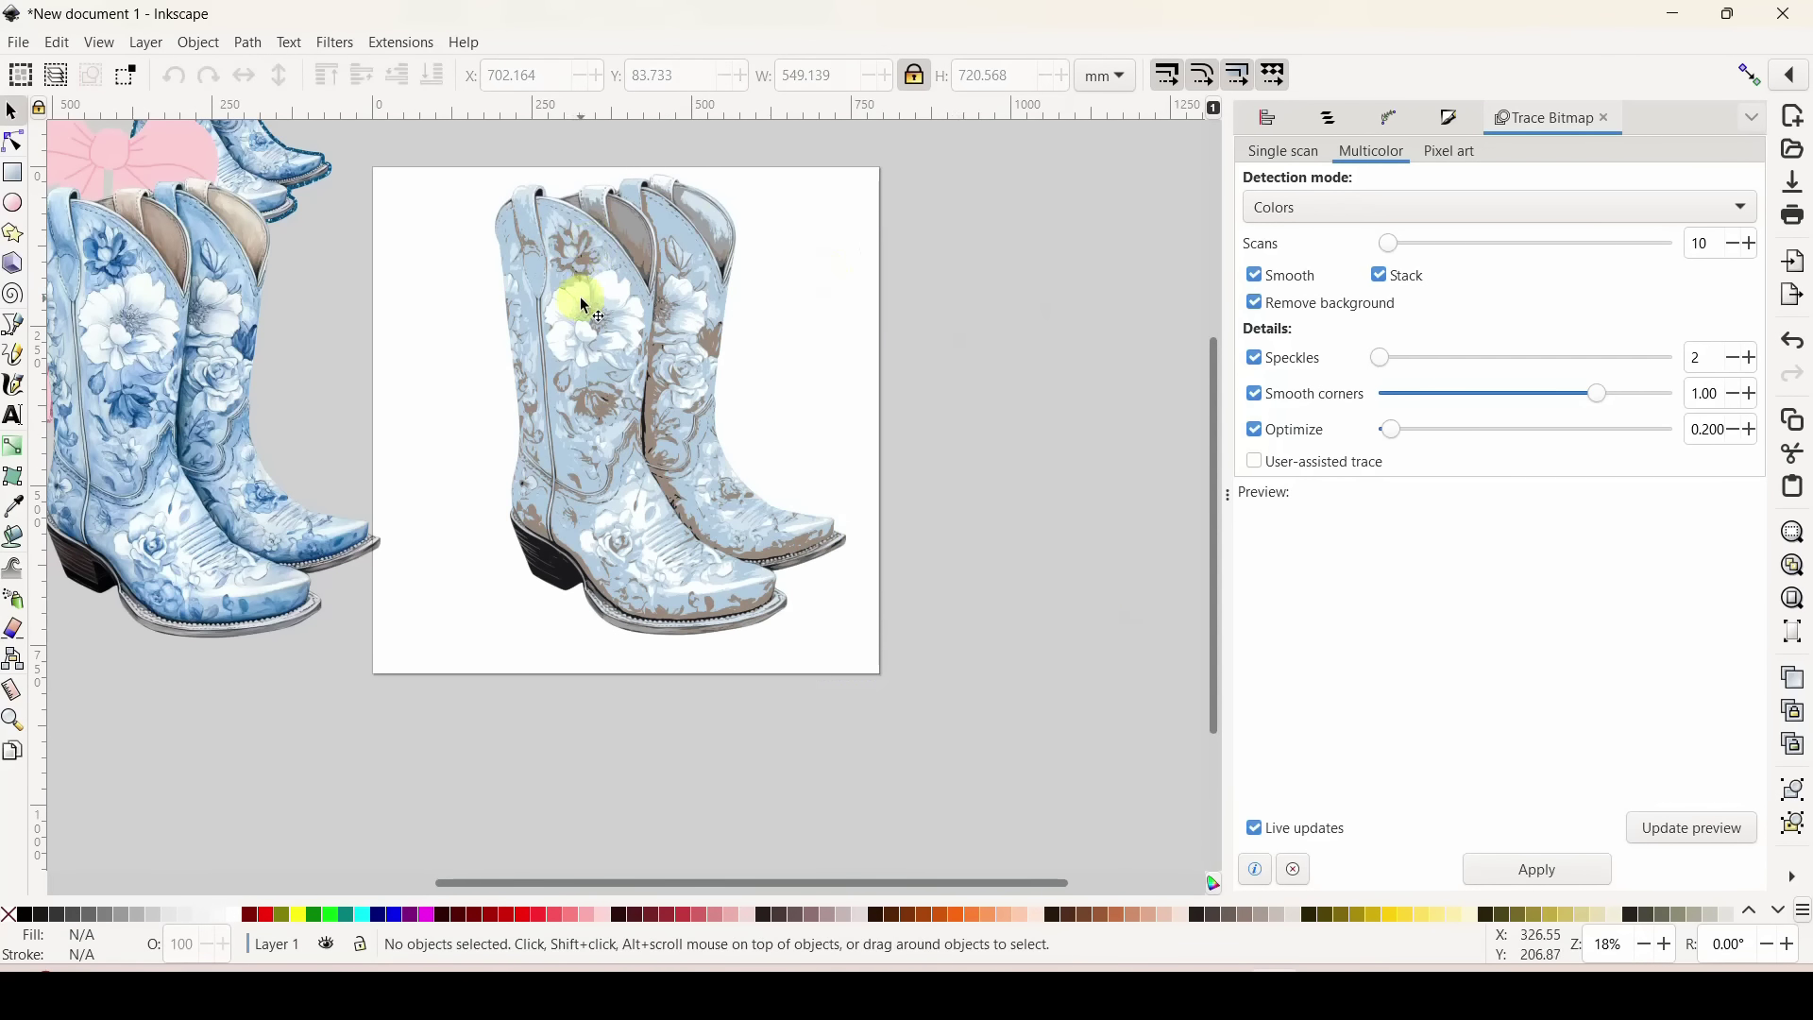
# Set the light blue layer aside below the page and delete the brown layer and another detail layer from the traced boots.
pyautogui.moveTo(586, 307)
pyautogui.mouseDown()
pyautogui.moveTo(735, 395)
pyautogui.moveTo(981, 355)
pyautogui.moveTo(797, 394)
pyautogui.moveTo(605, 623)
pyautogui.moveTo(376, 716)
pyautogui.moveTo(393, 751)
pyautogui.moveTo(400, 733)
pyautogui.mouseUp()
pyautogui.moveTo(586, 356); pyautogui.dragTo(920, 413)
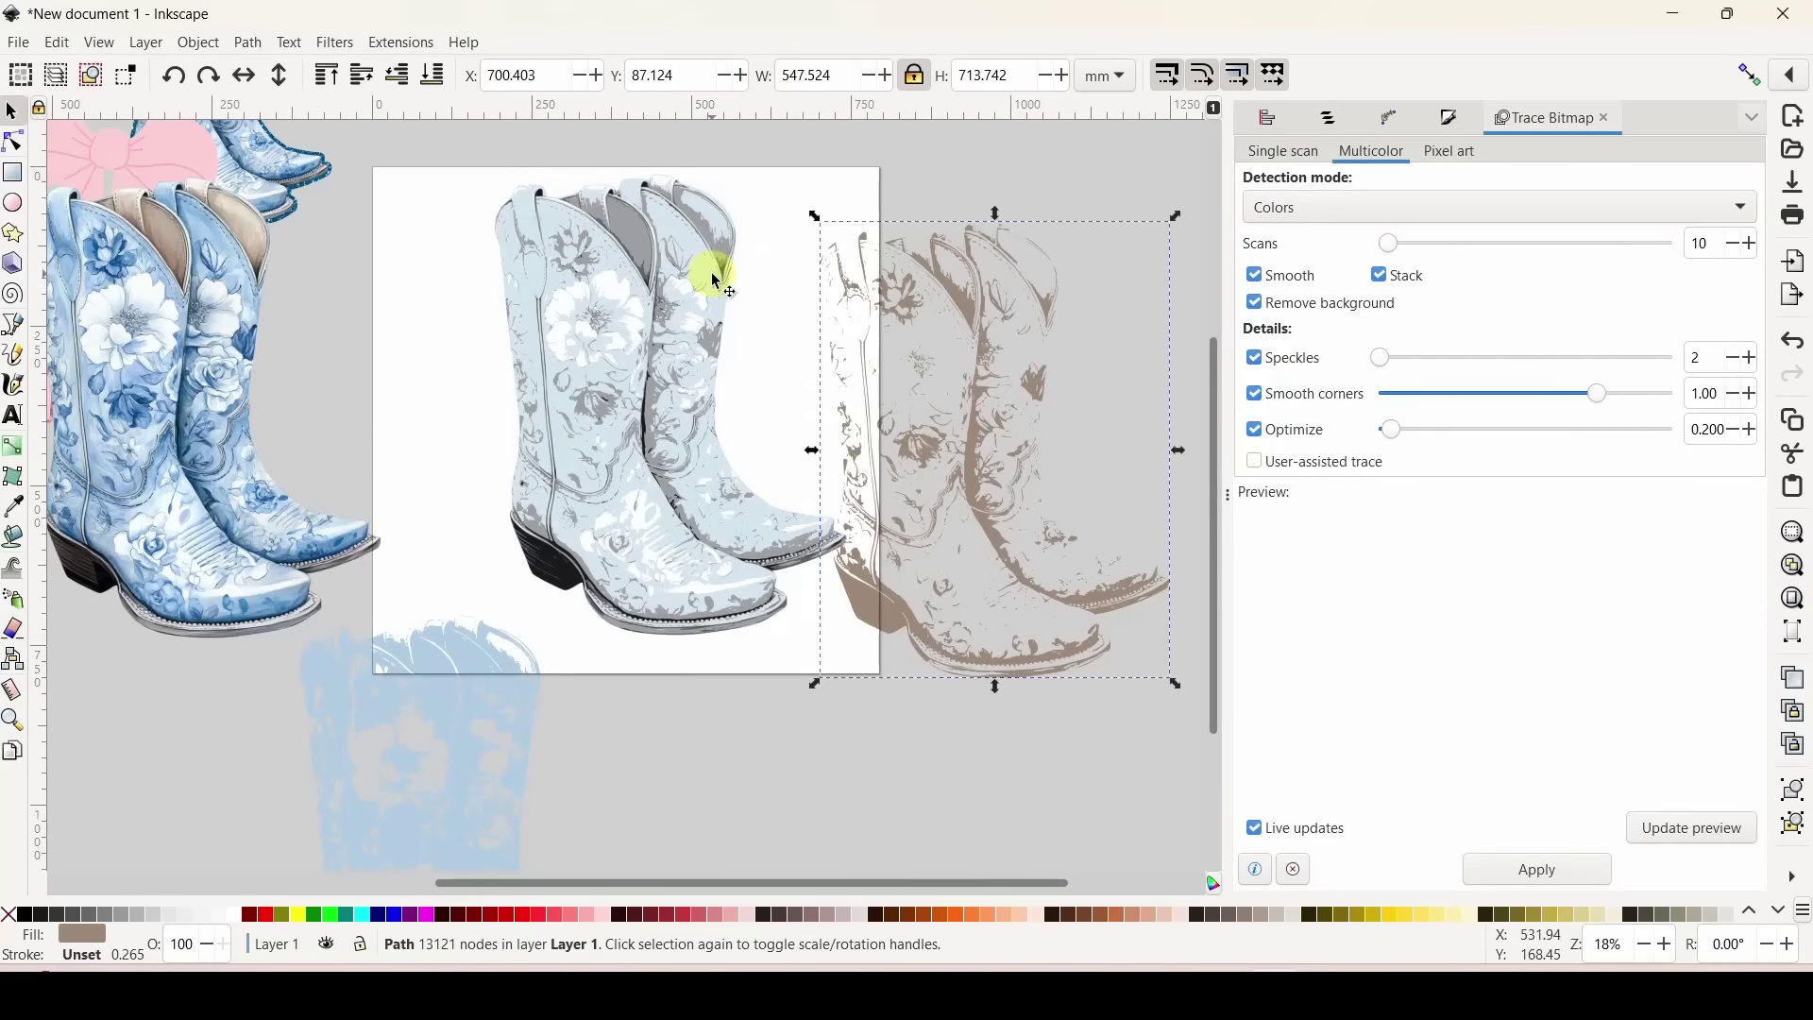
pyautogui.press('Delete')
pyautogui.moveTo(526, 202)
pyautogui.mouseDown()
pyautogui.moveTo(642, 306)
pyautogui.moveTo(867, 342)
pyautogui.mouseUp()
pyautogui.press('Delete')
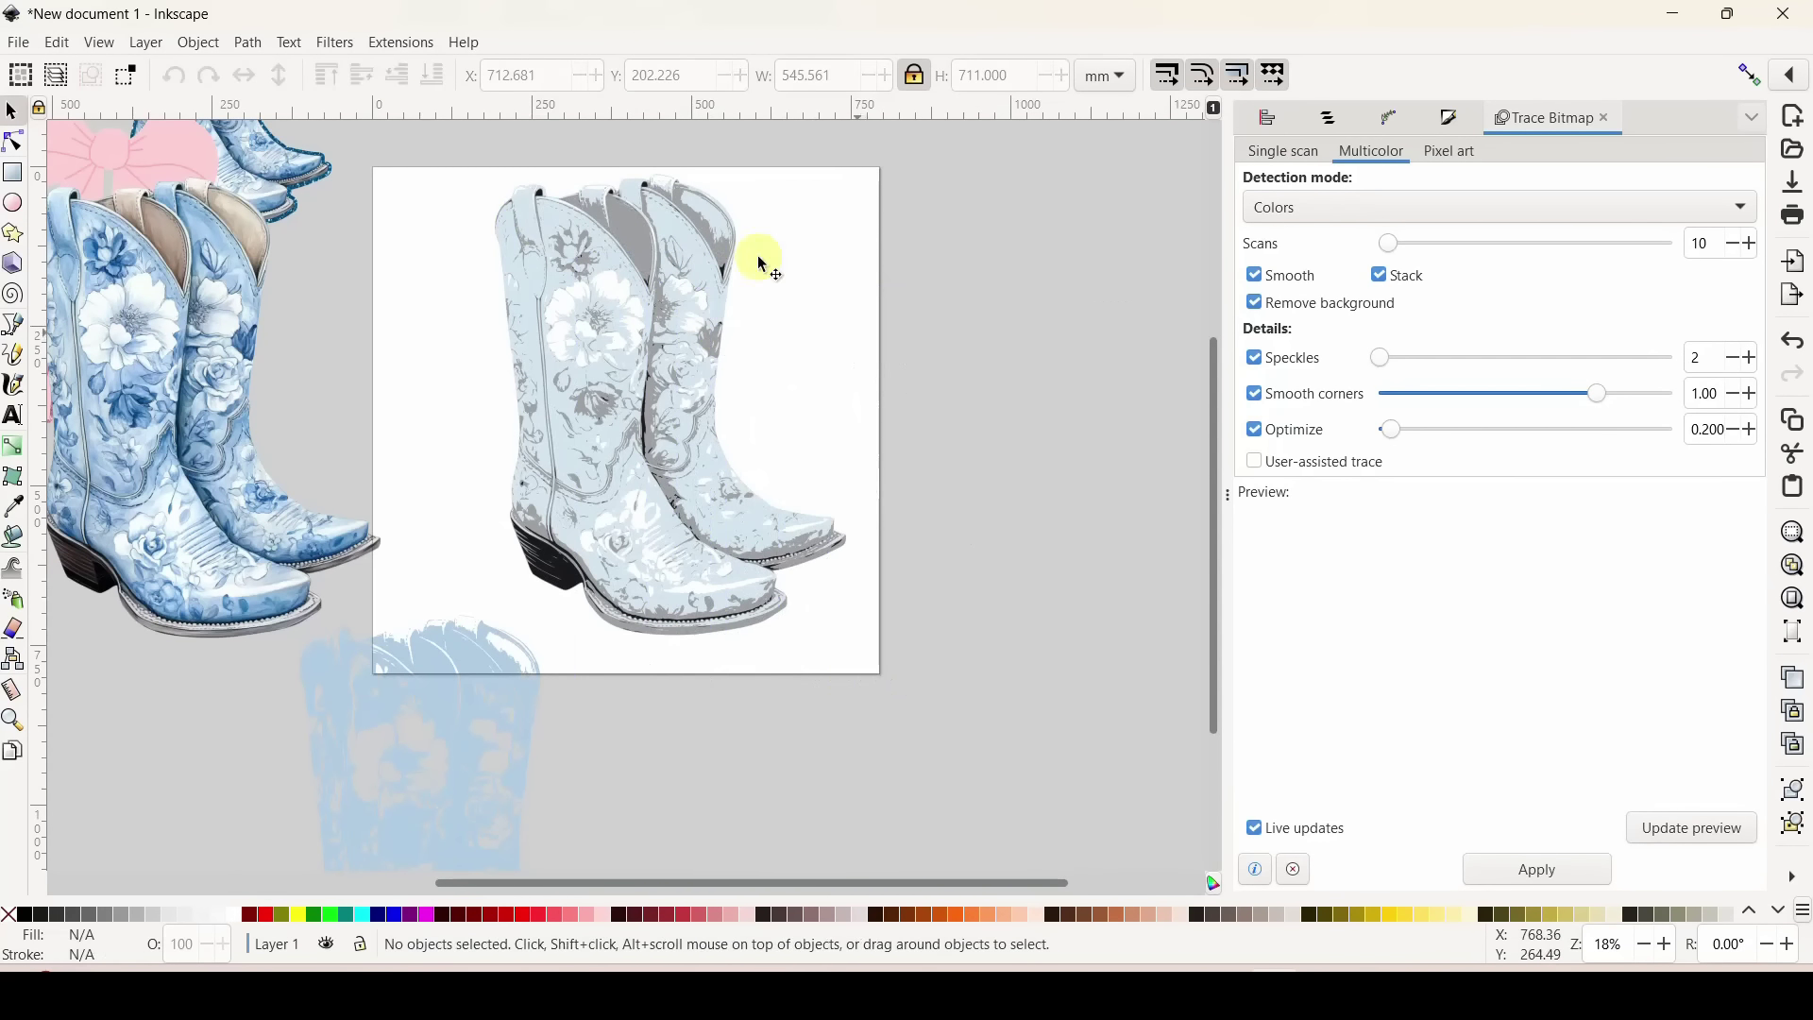
# Delete the gray and black detail layers of the traced boots, moving the pale blue silhouette layer aside.
pyautogui.moveTo(581, 310); pyautogui.dragTo(842, 385)
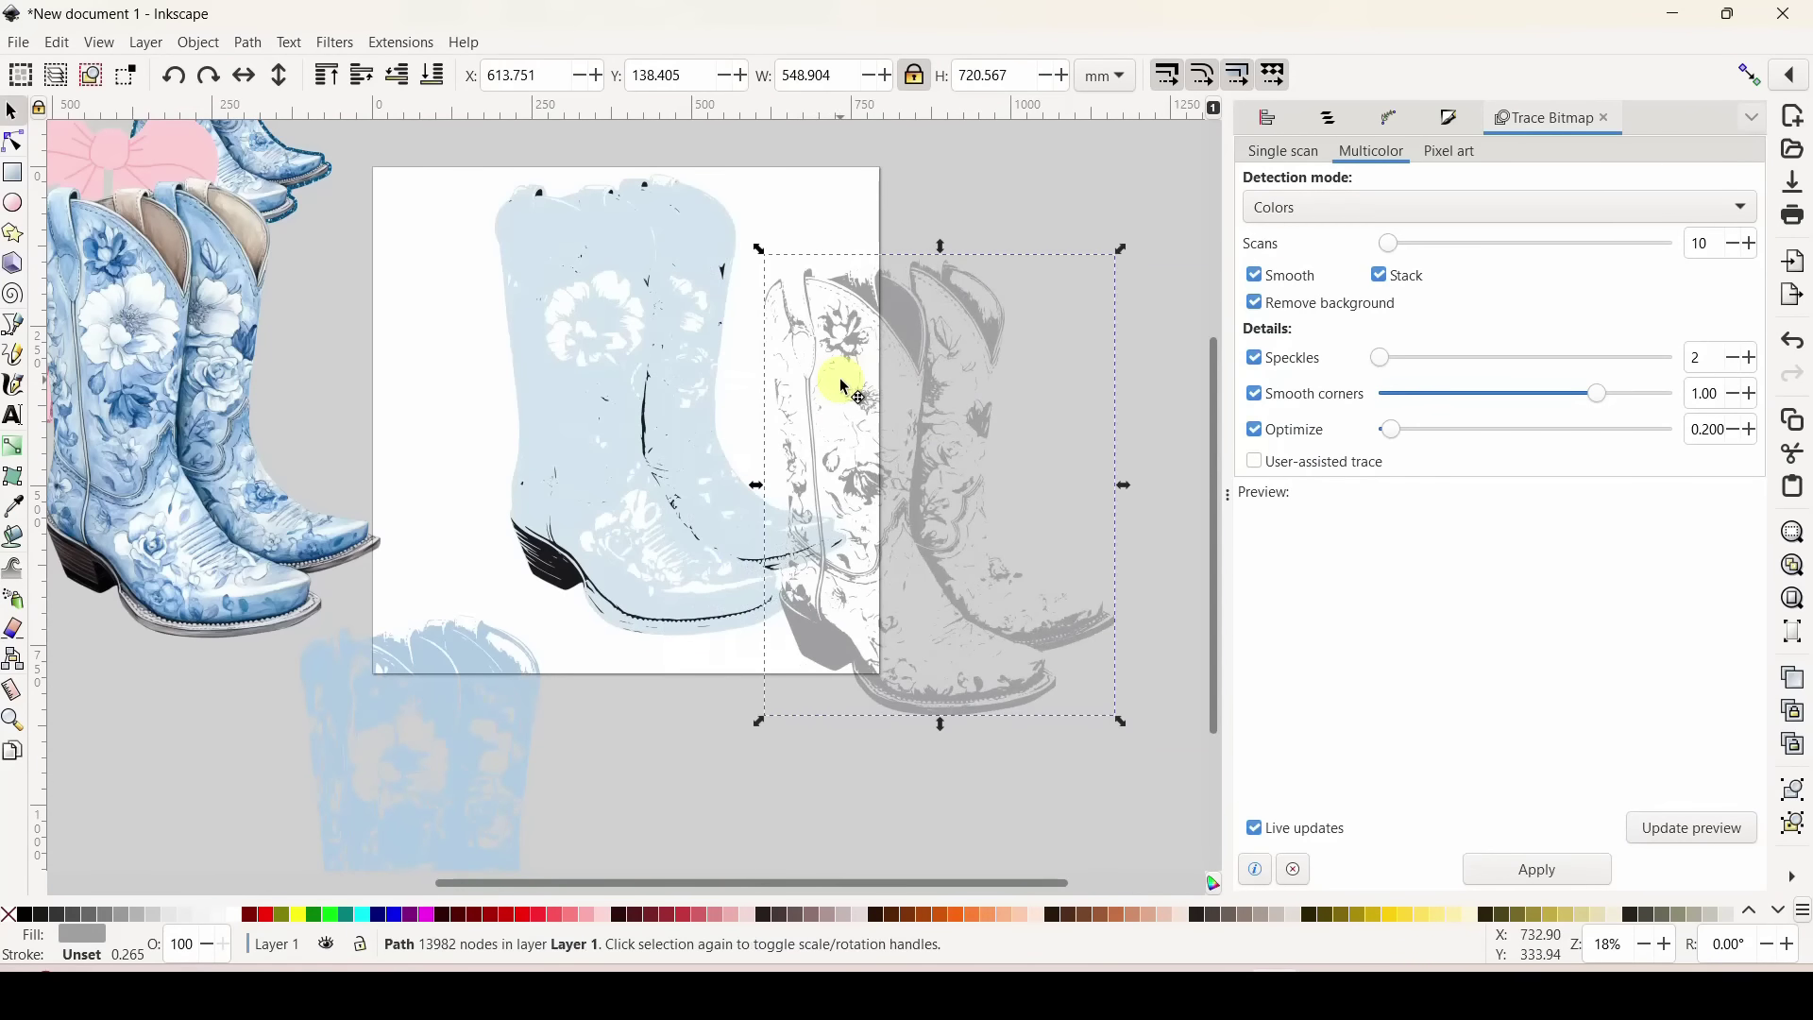
pyautogui.press('Delete')
pyautogui.moveTo(586, 311)
pyautogui.mouseDown()
pyautogui.moveTo(642, 402)
pyautogui.moveTo(982, 354)
pyautogui.mouseUp()
pyautogui.click(653, 407)
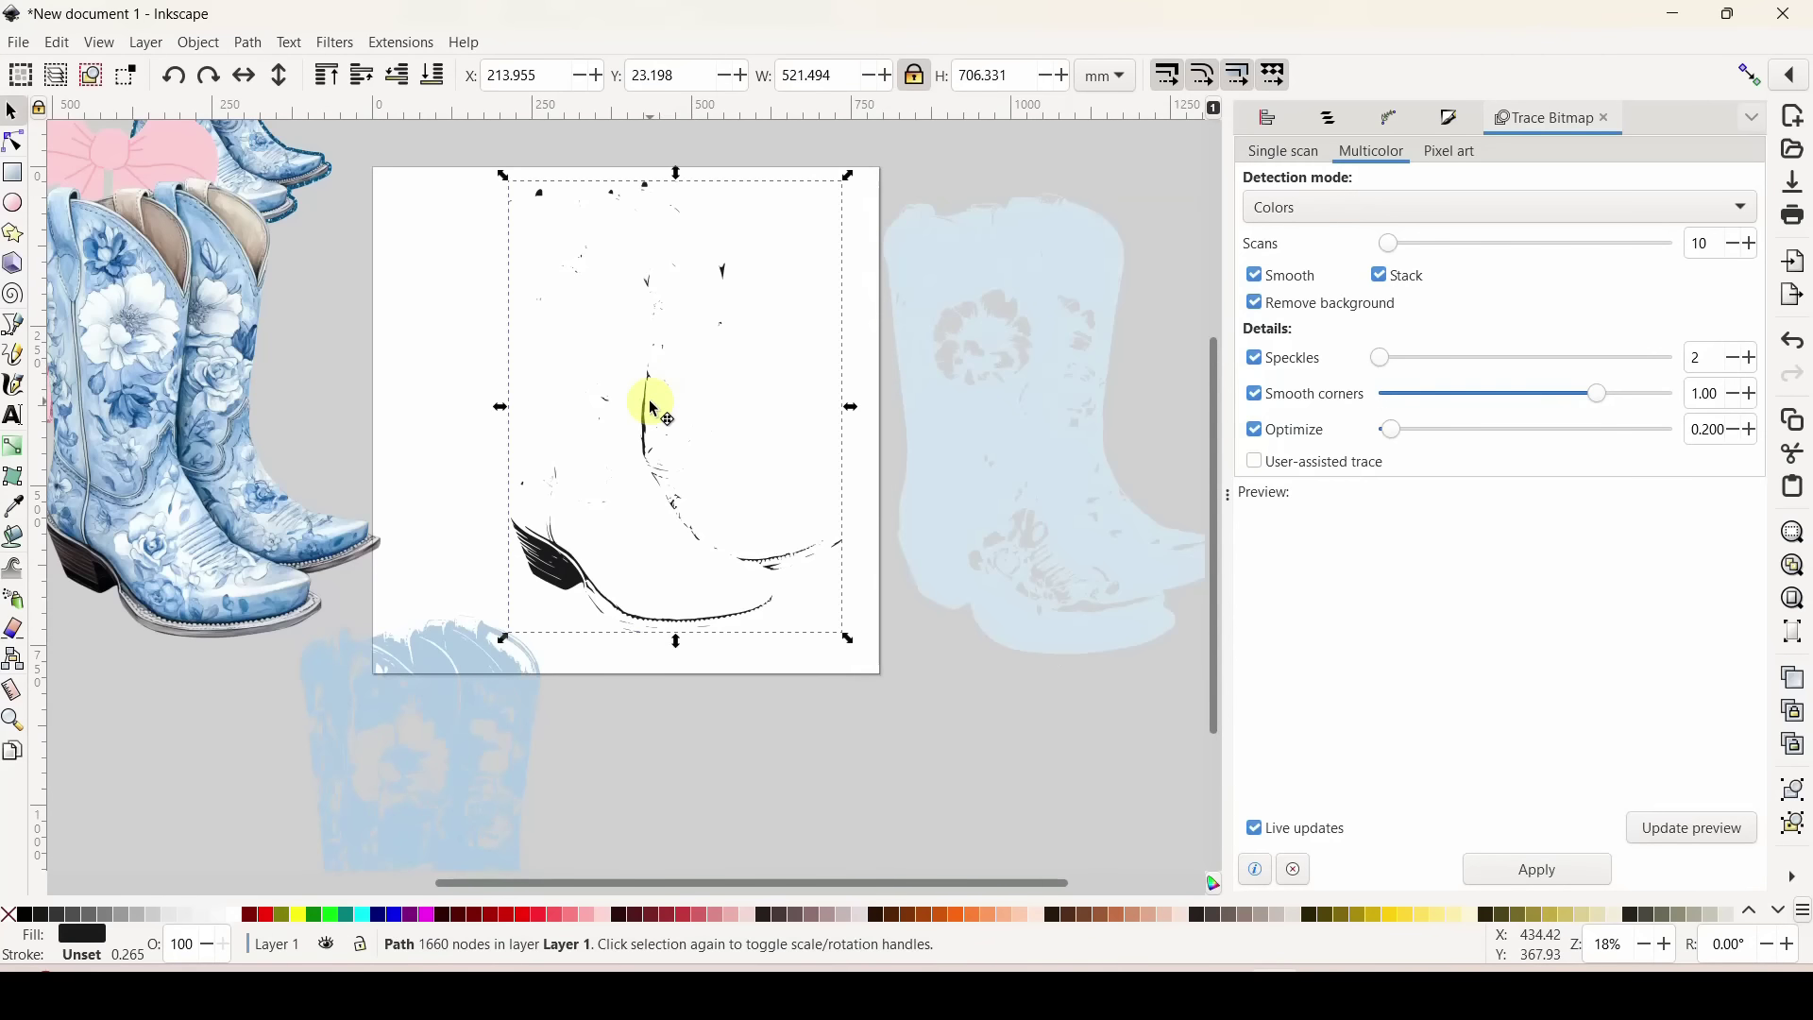
pyautogui.press('Delete')
# Move the pale blue boots silhouette back onto the page, at about X 171 mm, Y 144 mm.
pyautogui.moveTo(1047, 252)
pyautogui.mouseDown()
pyautogui.moveTo(947, 290)
pyautogui.moveTo(709, 295)
pyautogui.moveTo(645, 322)
pyautogui.mouseUp()
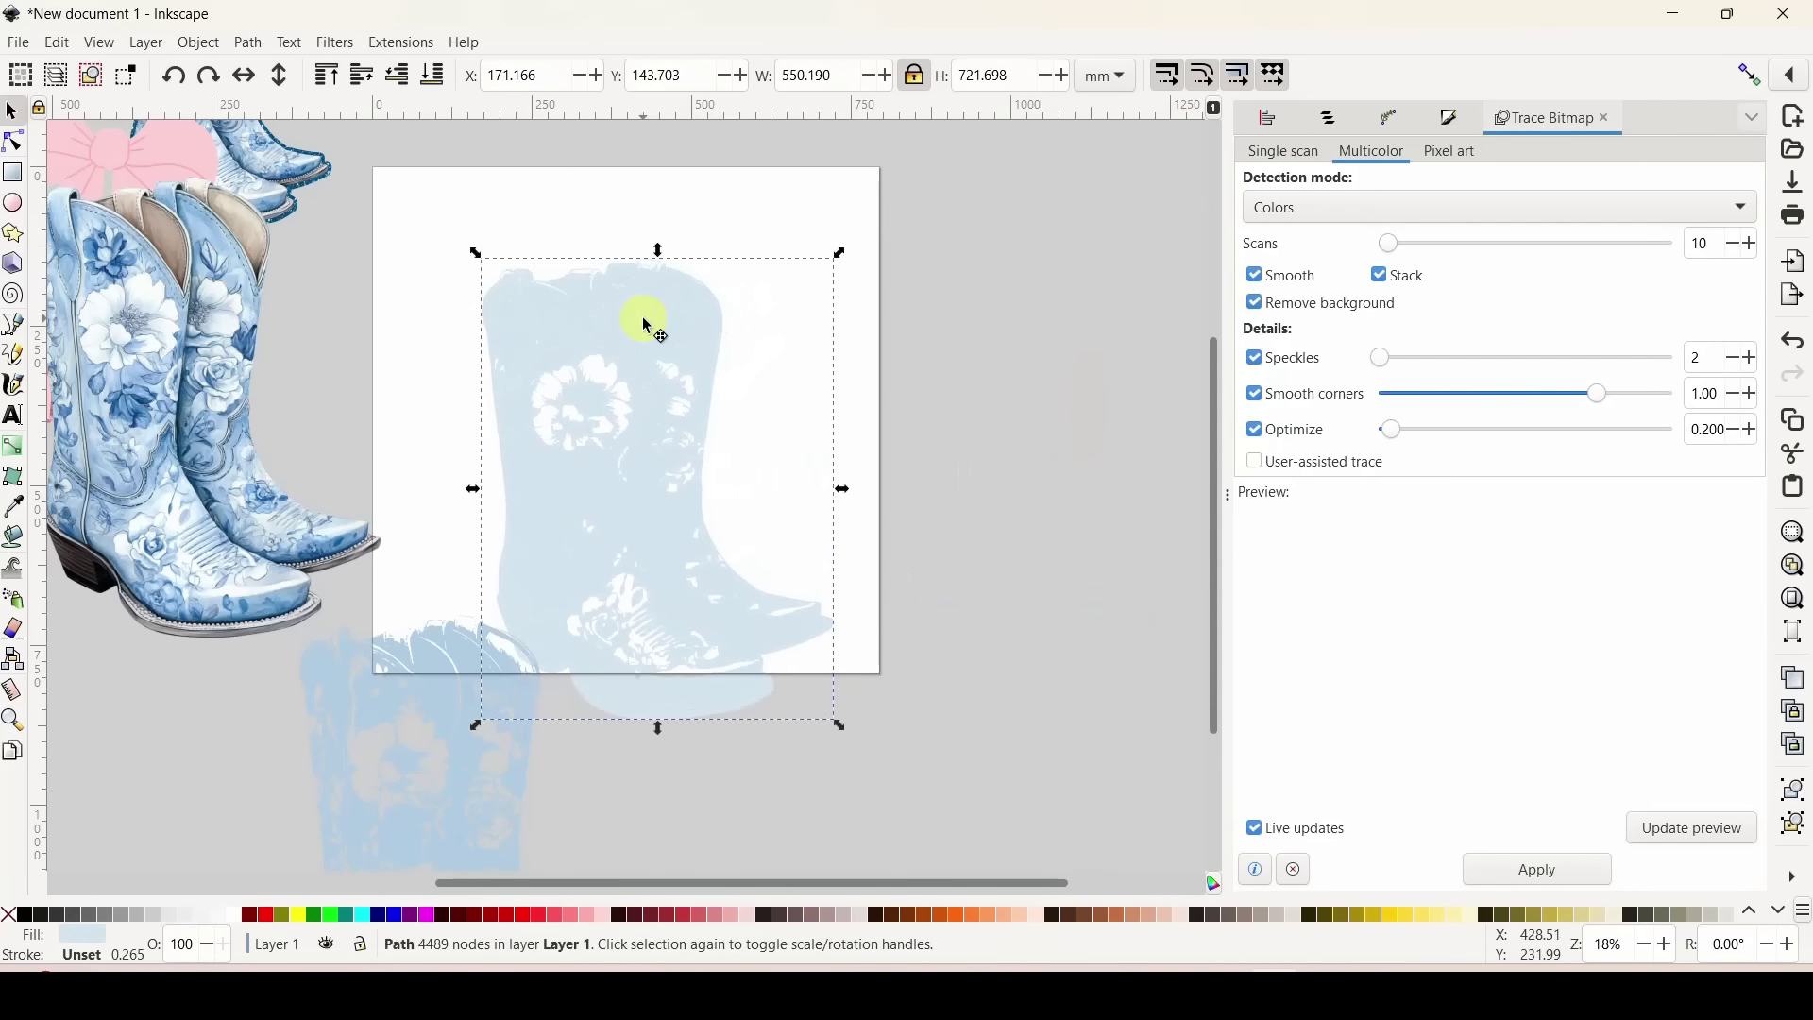
pyautogui.scroll(2, 645, 322)
pyautogui.scroll(3, 645, 317)
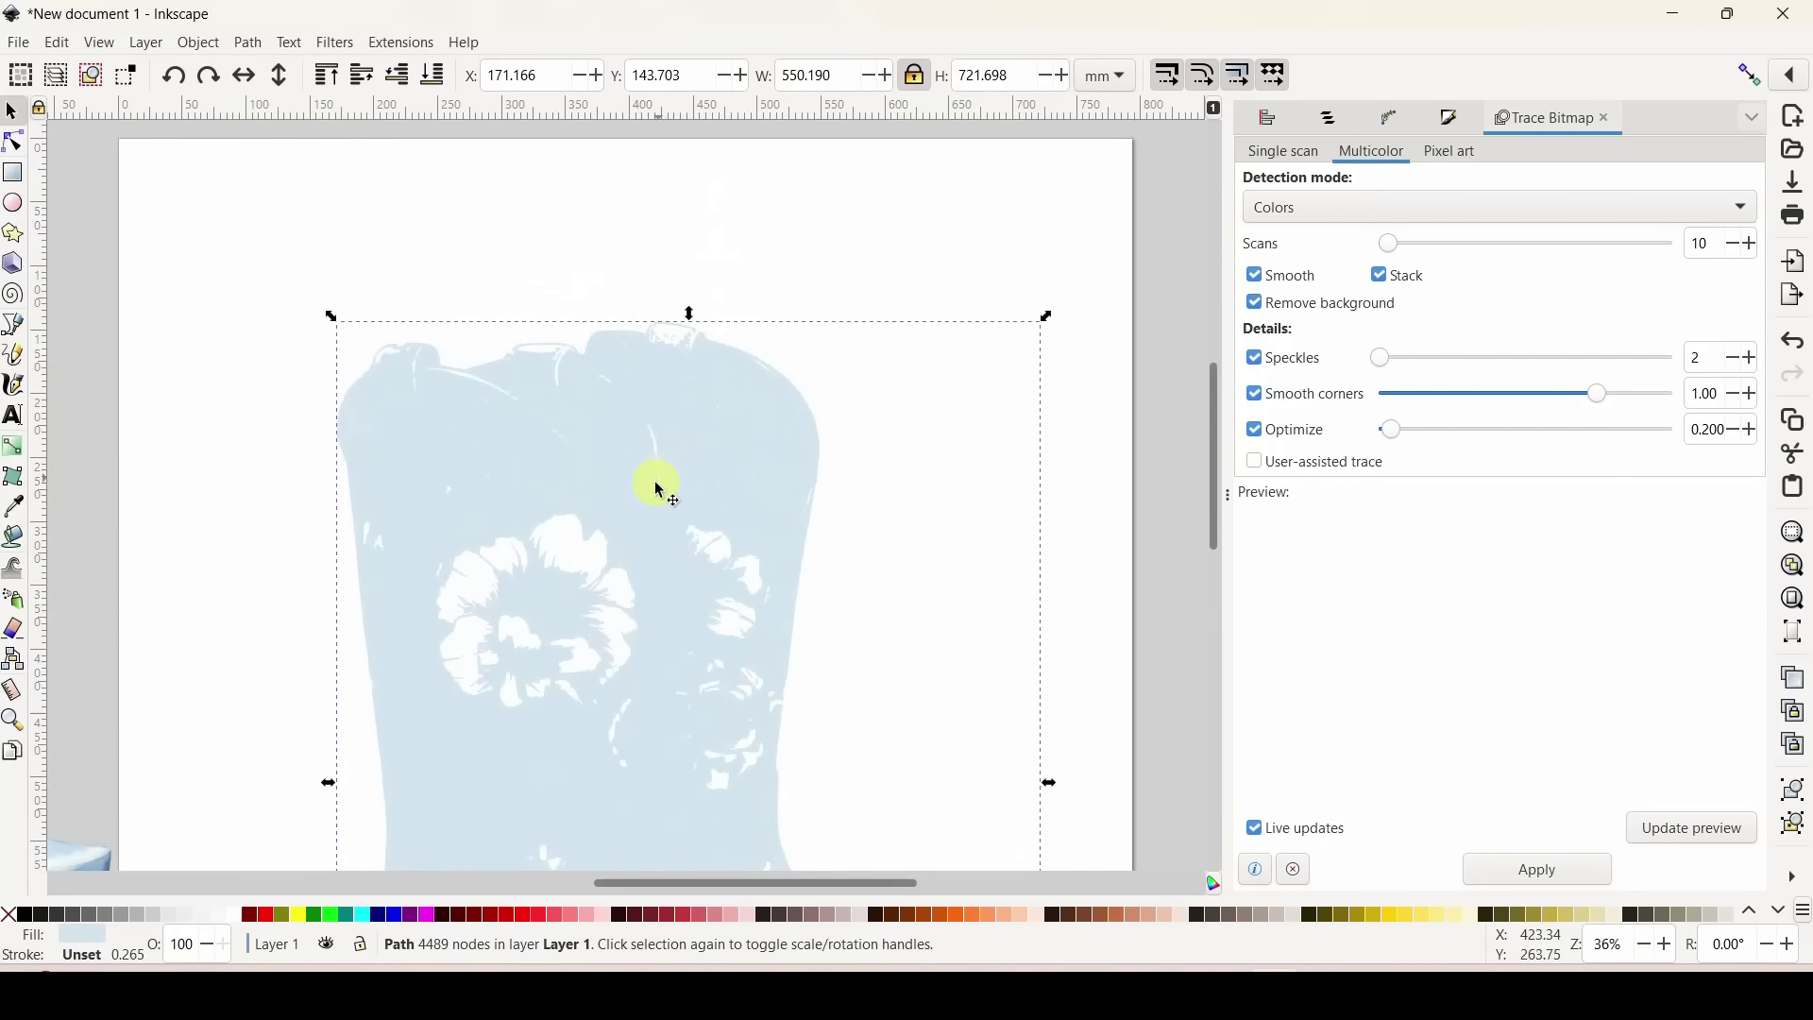
# Fill the pale blue boots silhouette with black and delete the light blue layer set aside near the page's lower left corner.
pyautogui.click(26, 914)
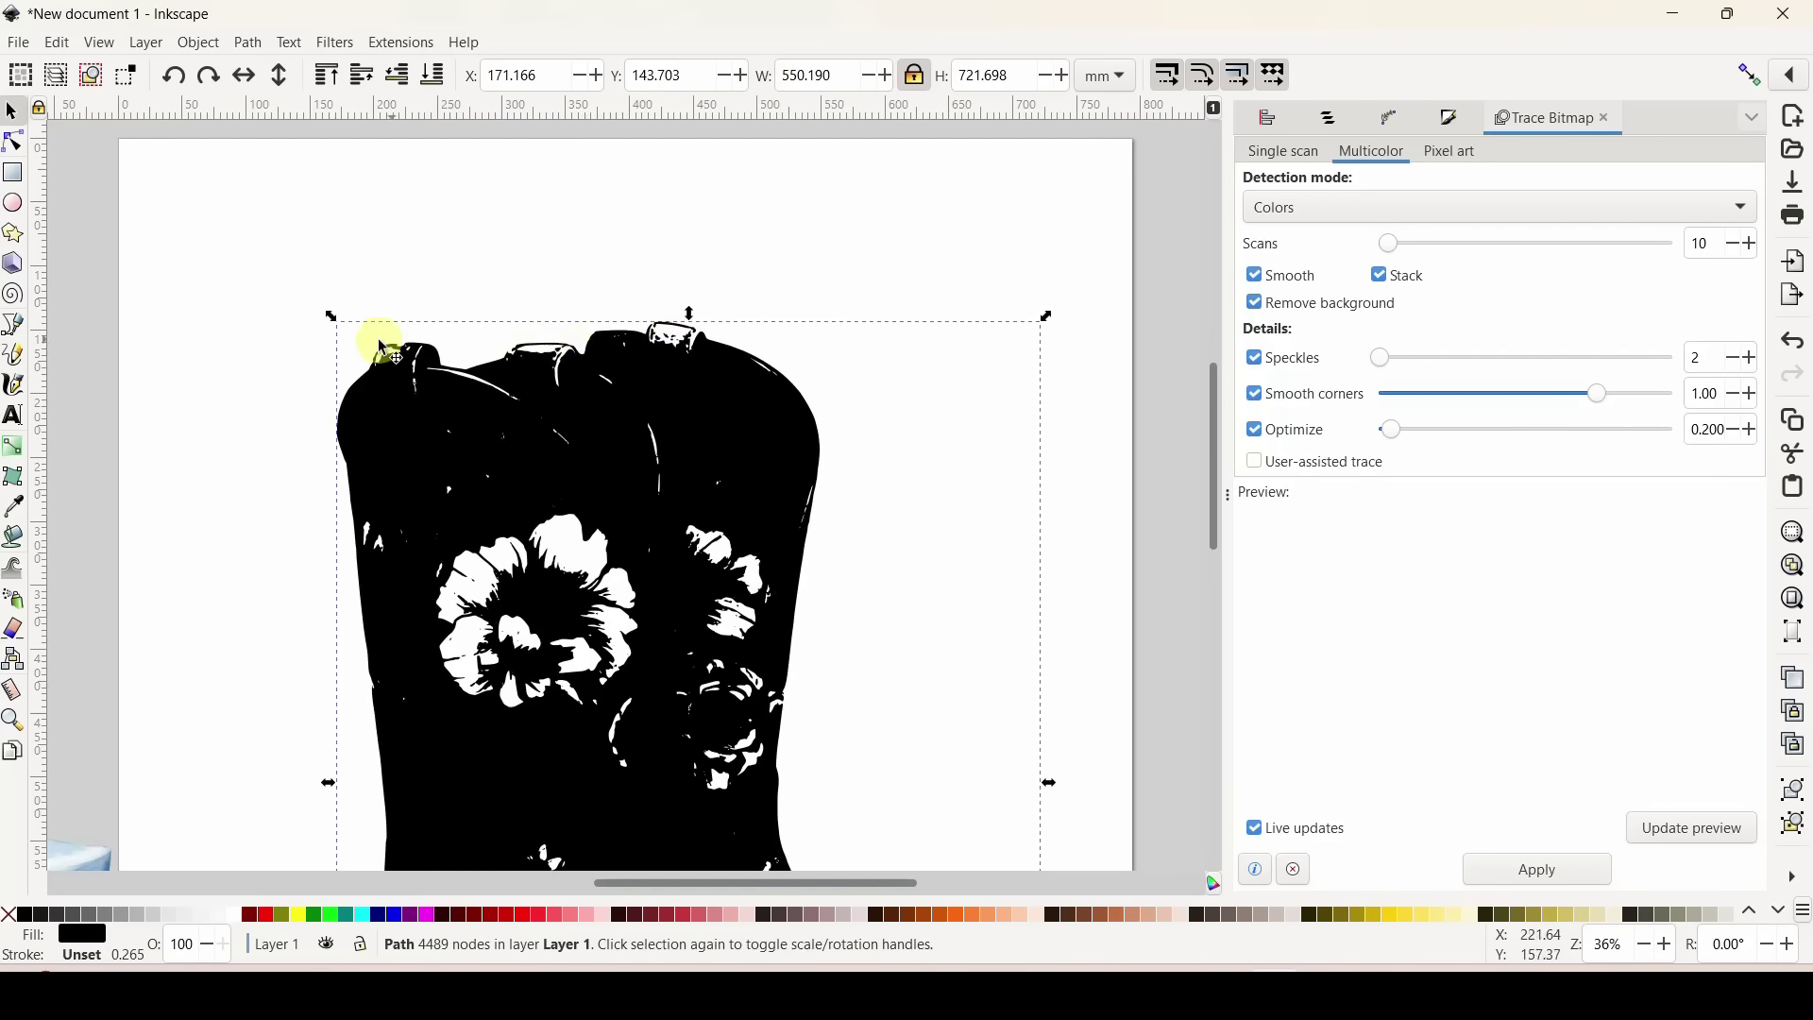
pyautogui.scroll(-6, 760, 425)
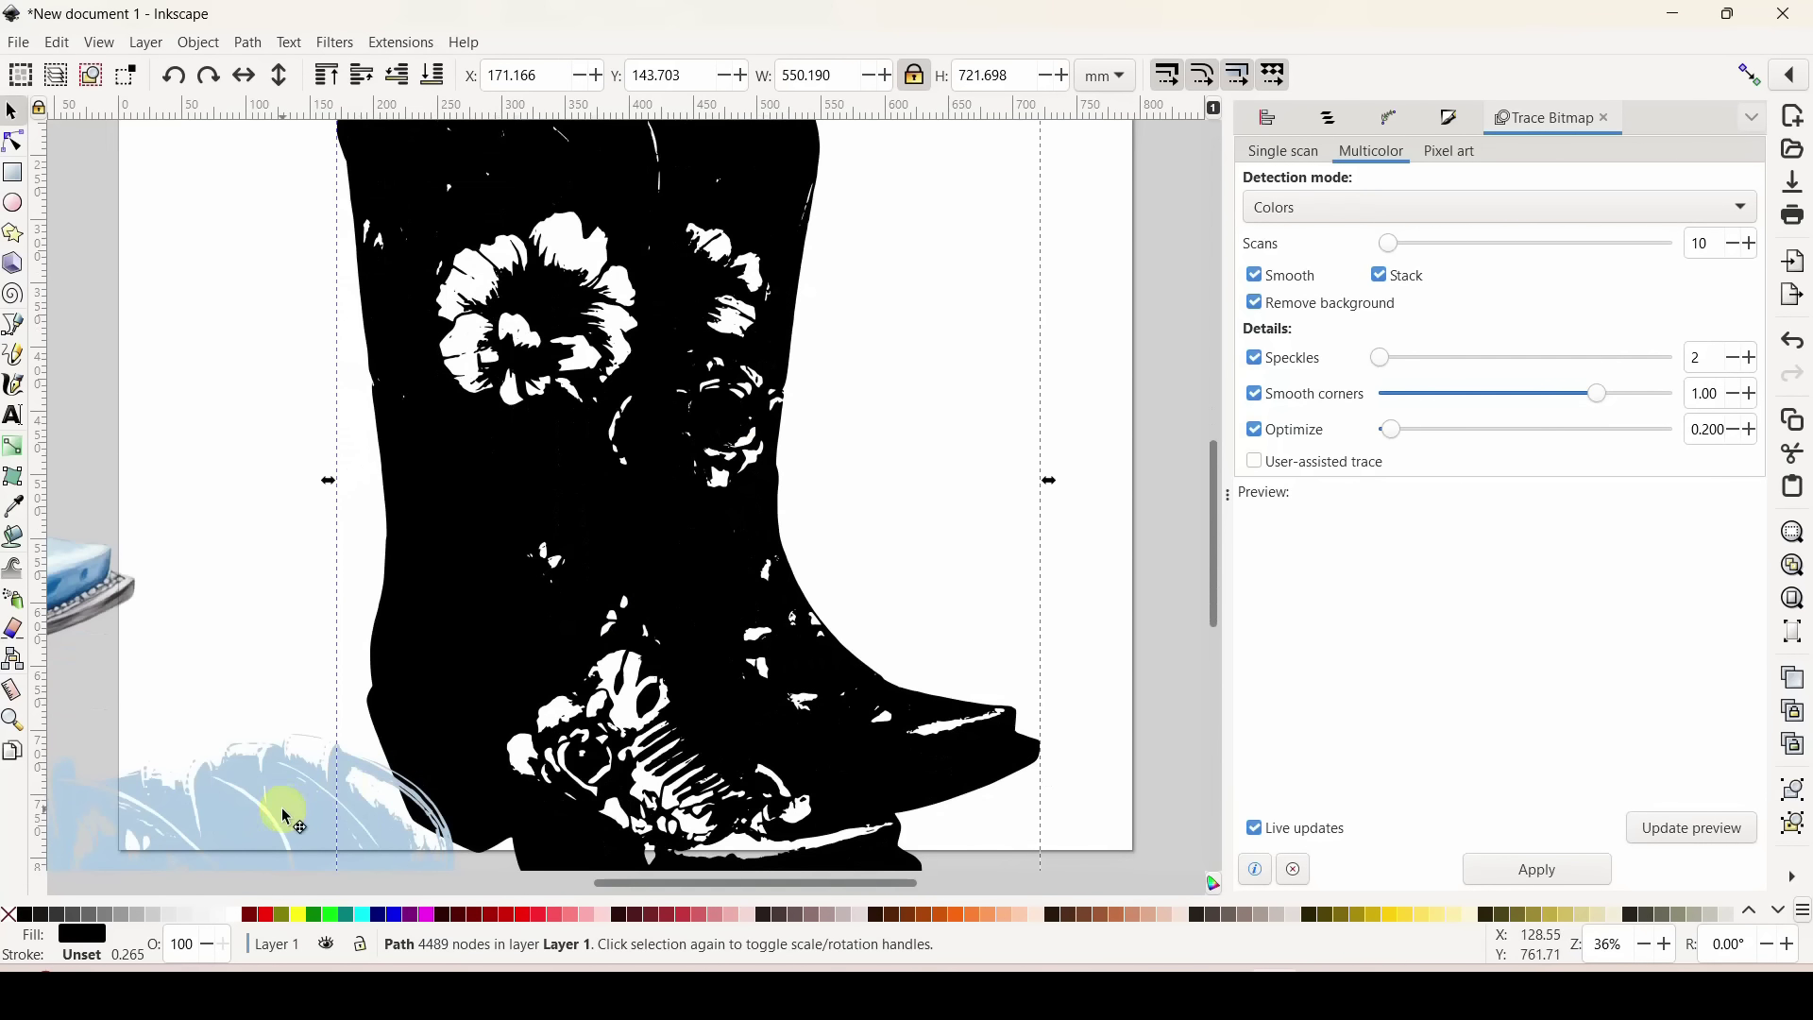
pyautogui.click(285, 814)
pyautogui.press('Delete')
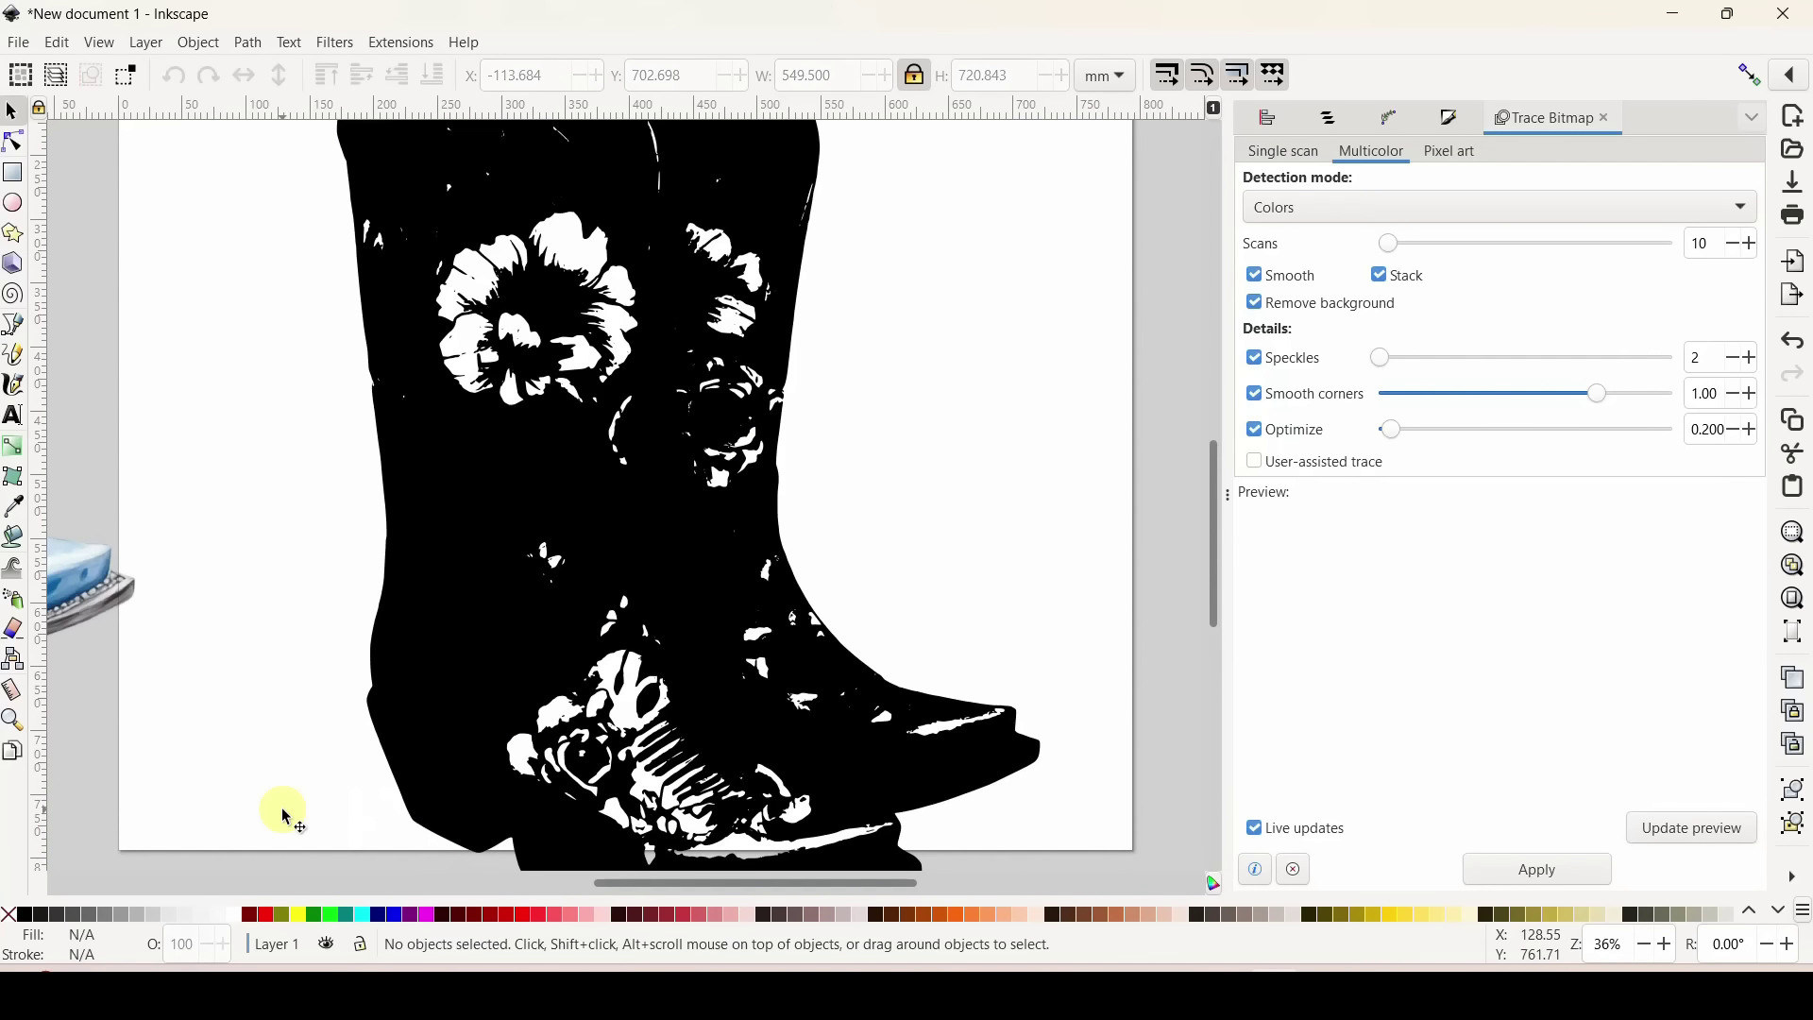
# Shift the original boots image slightly down beside the page and move the black silhouette up to about X 184 mm, Y 31 mm.
pyautogui.scroll(6, 283, 814)
pyautogui.scroll(-3, 595, 762)
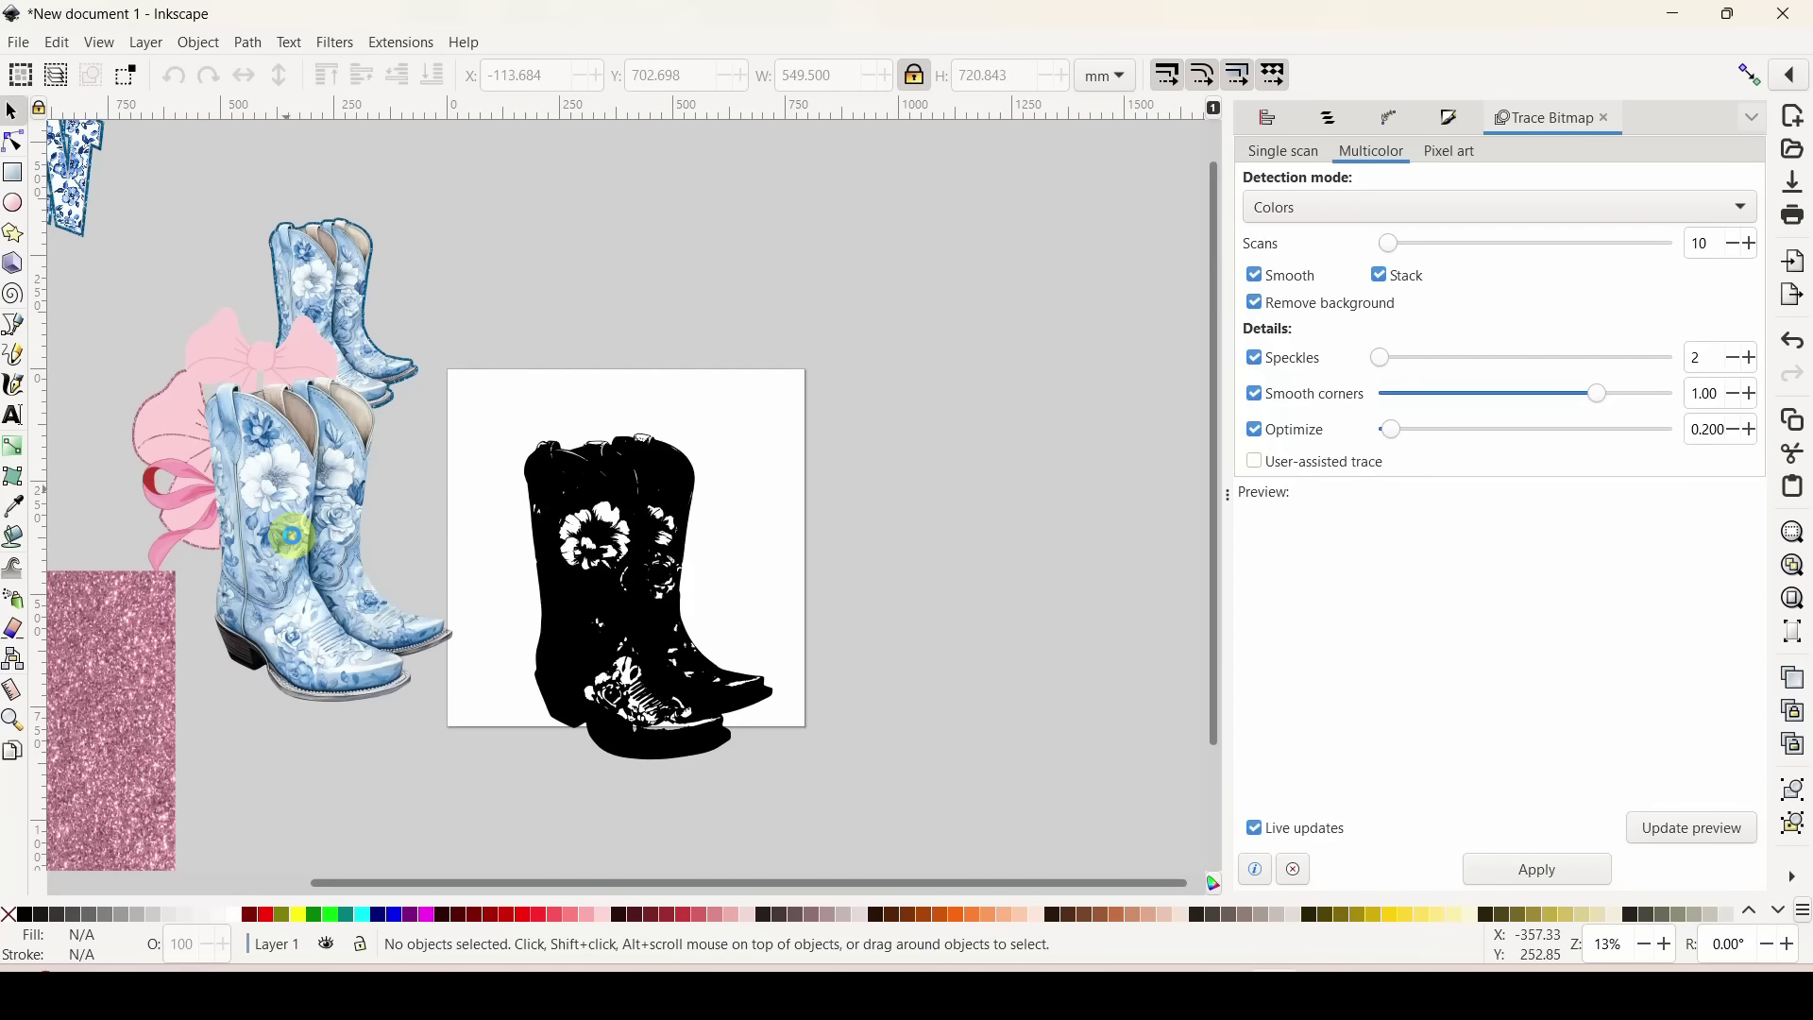
pyautogui.click(292, 535)
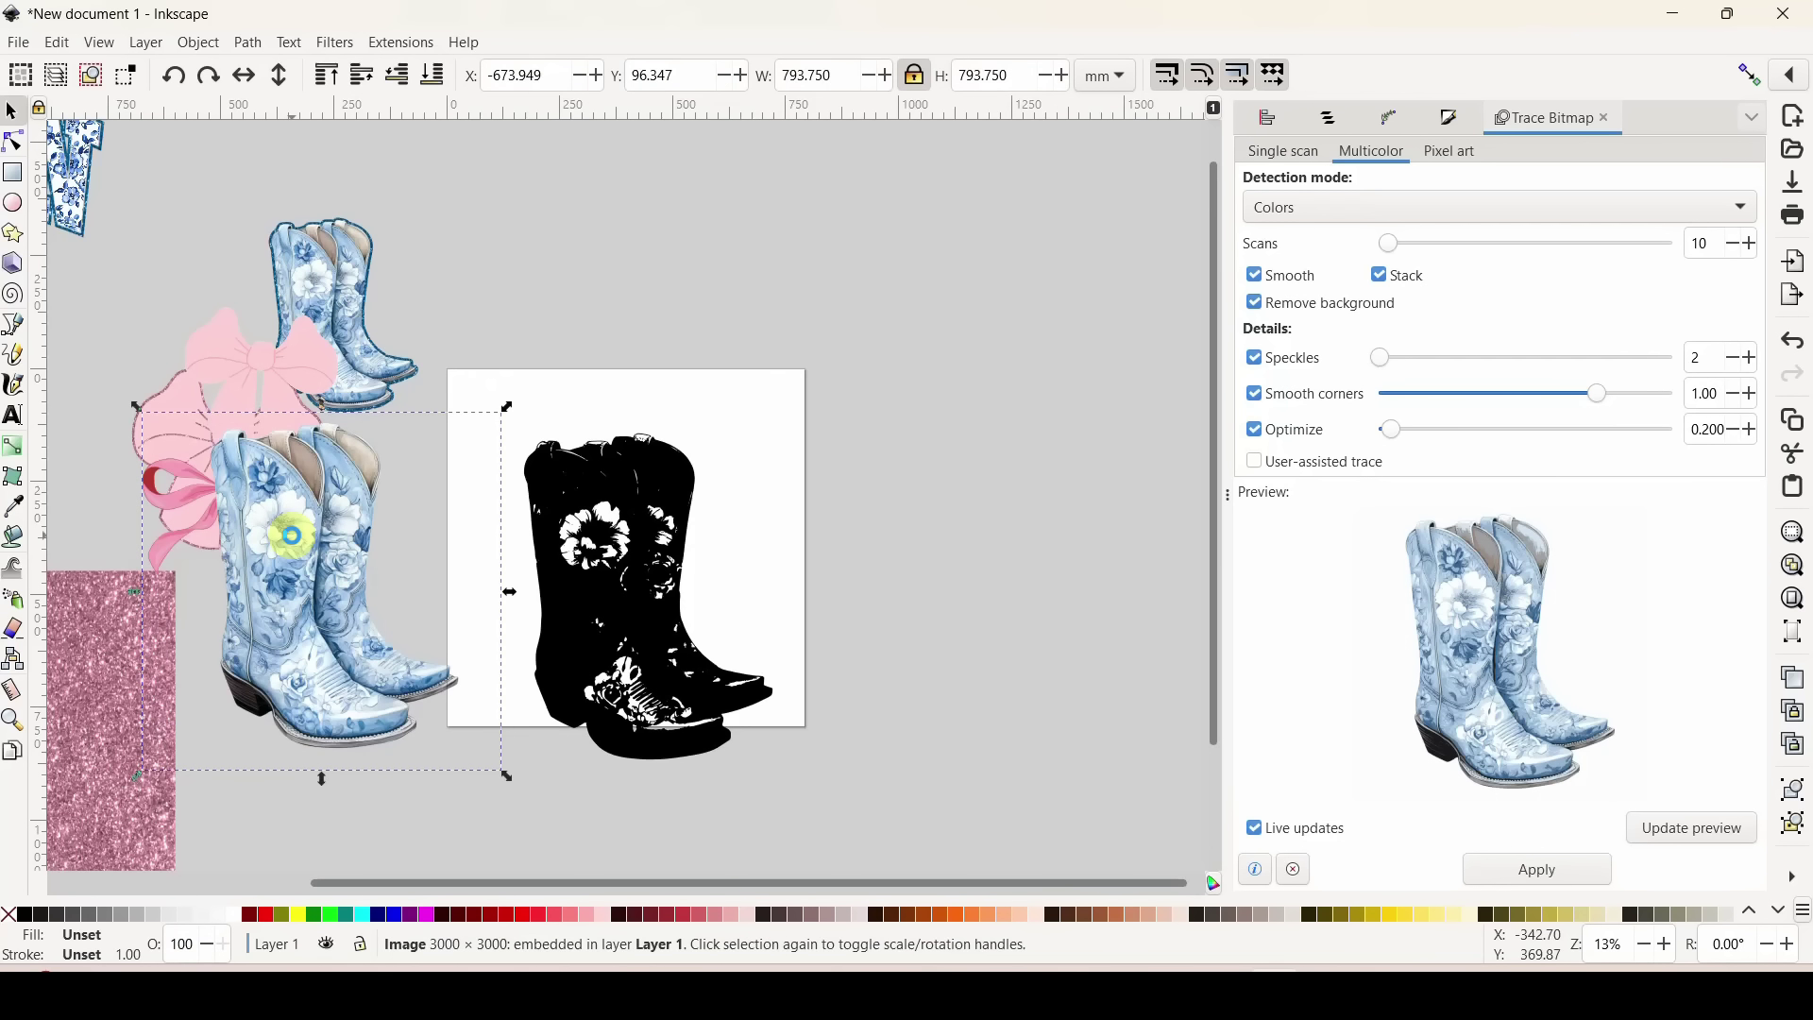
pyautogui.click(649, 602)
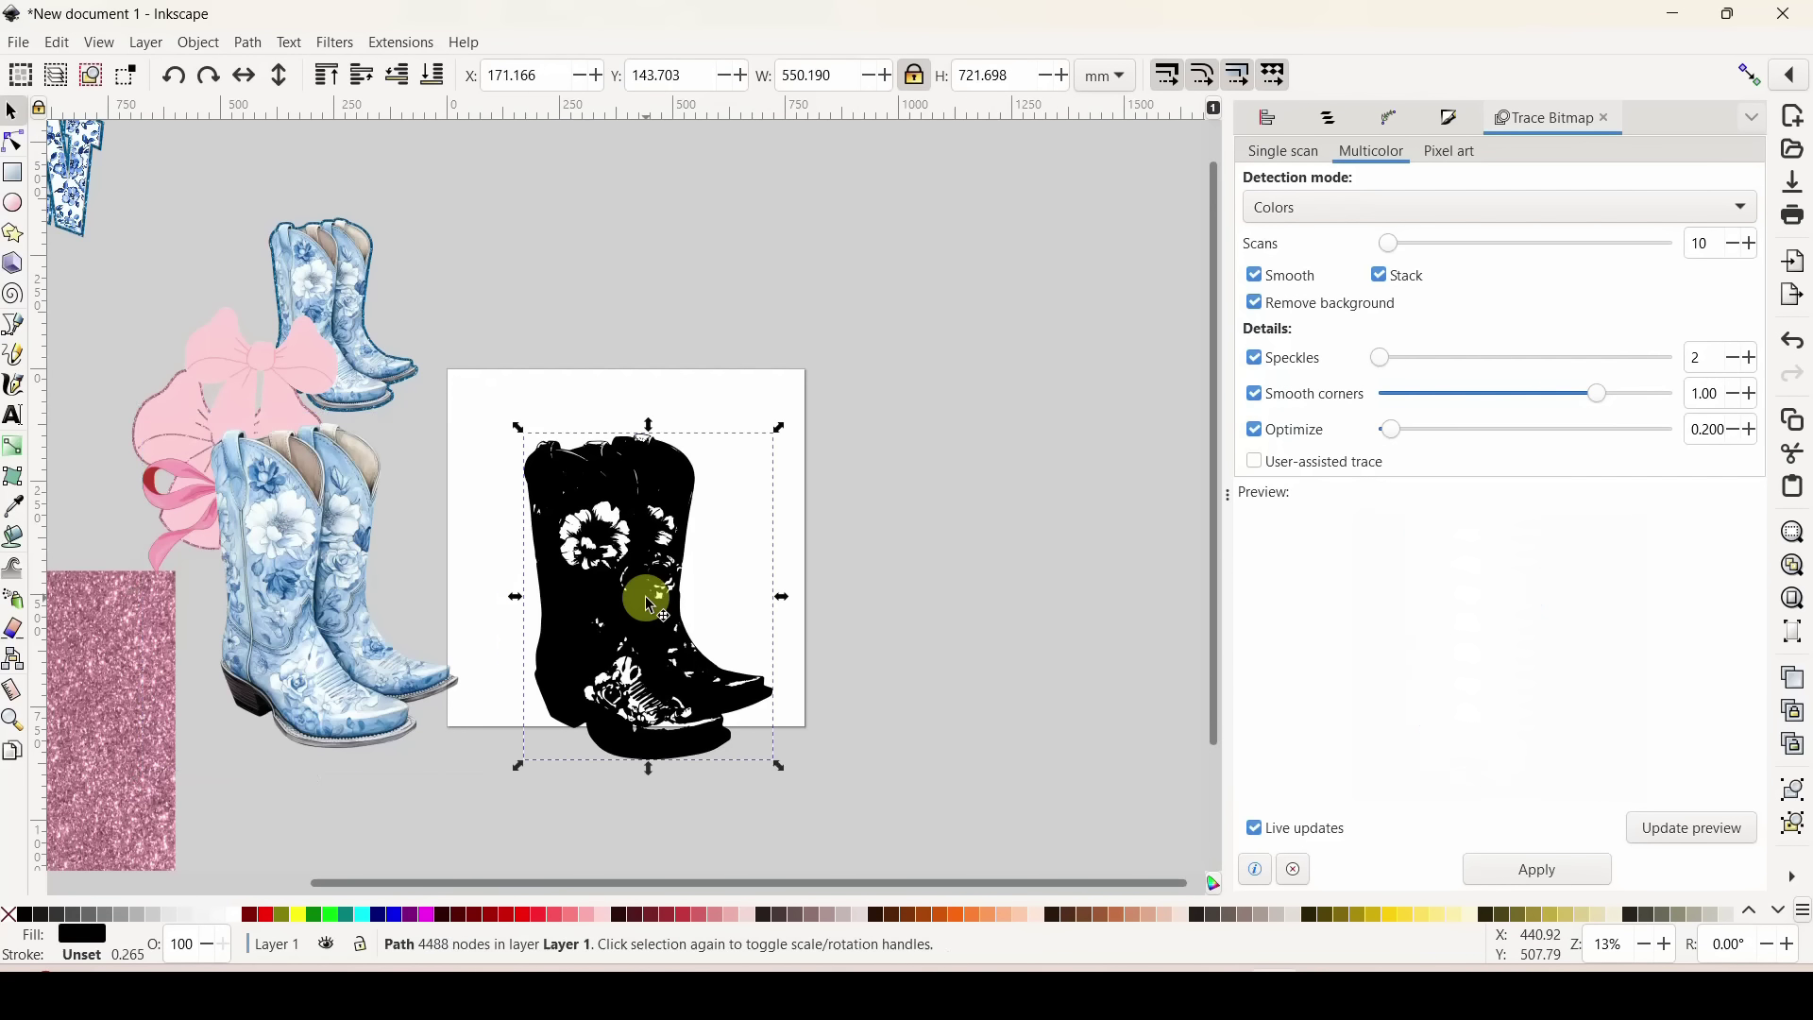
pyautogui.moveTo(649, 603)
pyautogui.mouseDown()
pyautogui.moveTo(644, 451)
pyautogui.moveTo(635, 518)
pyautogui.moveTo(651, 493)
pyautogui.mouseUp()
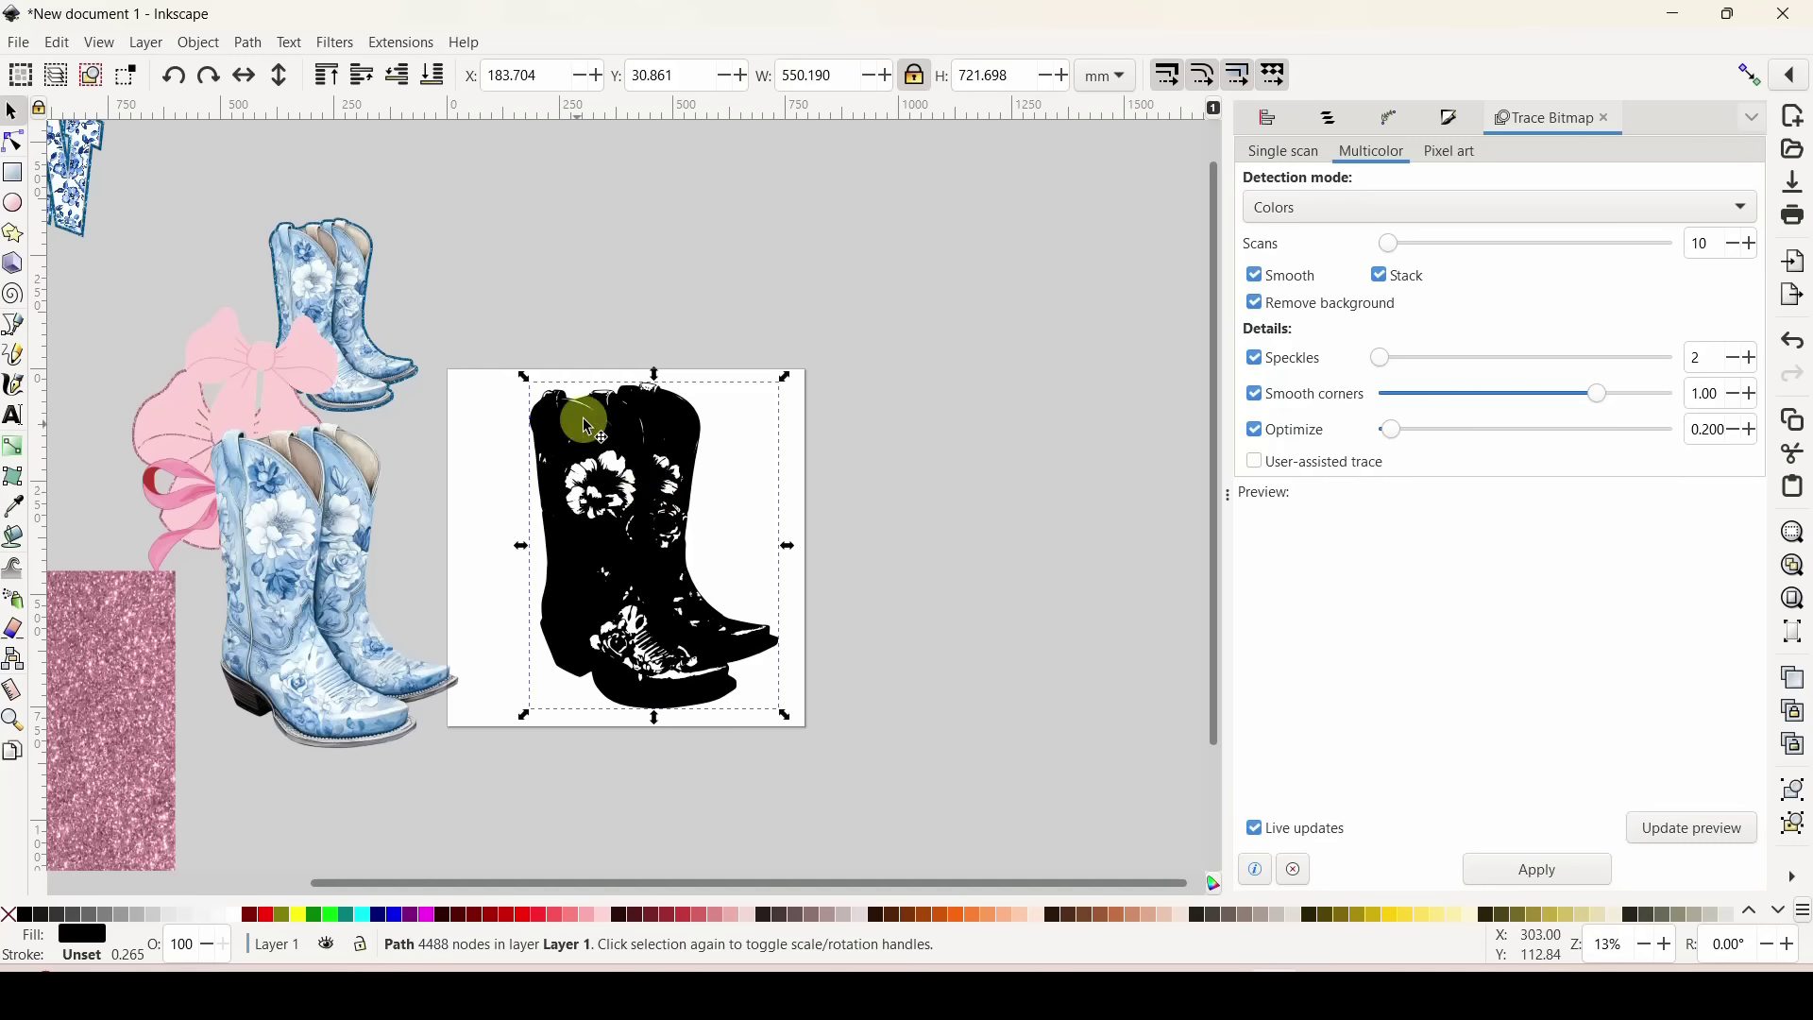
# Break the black silhouette apart and union all its pieces into one solid boots shape.
pyautogui.click(256, 47)
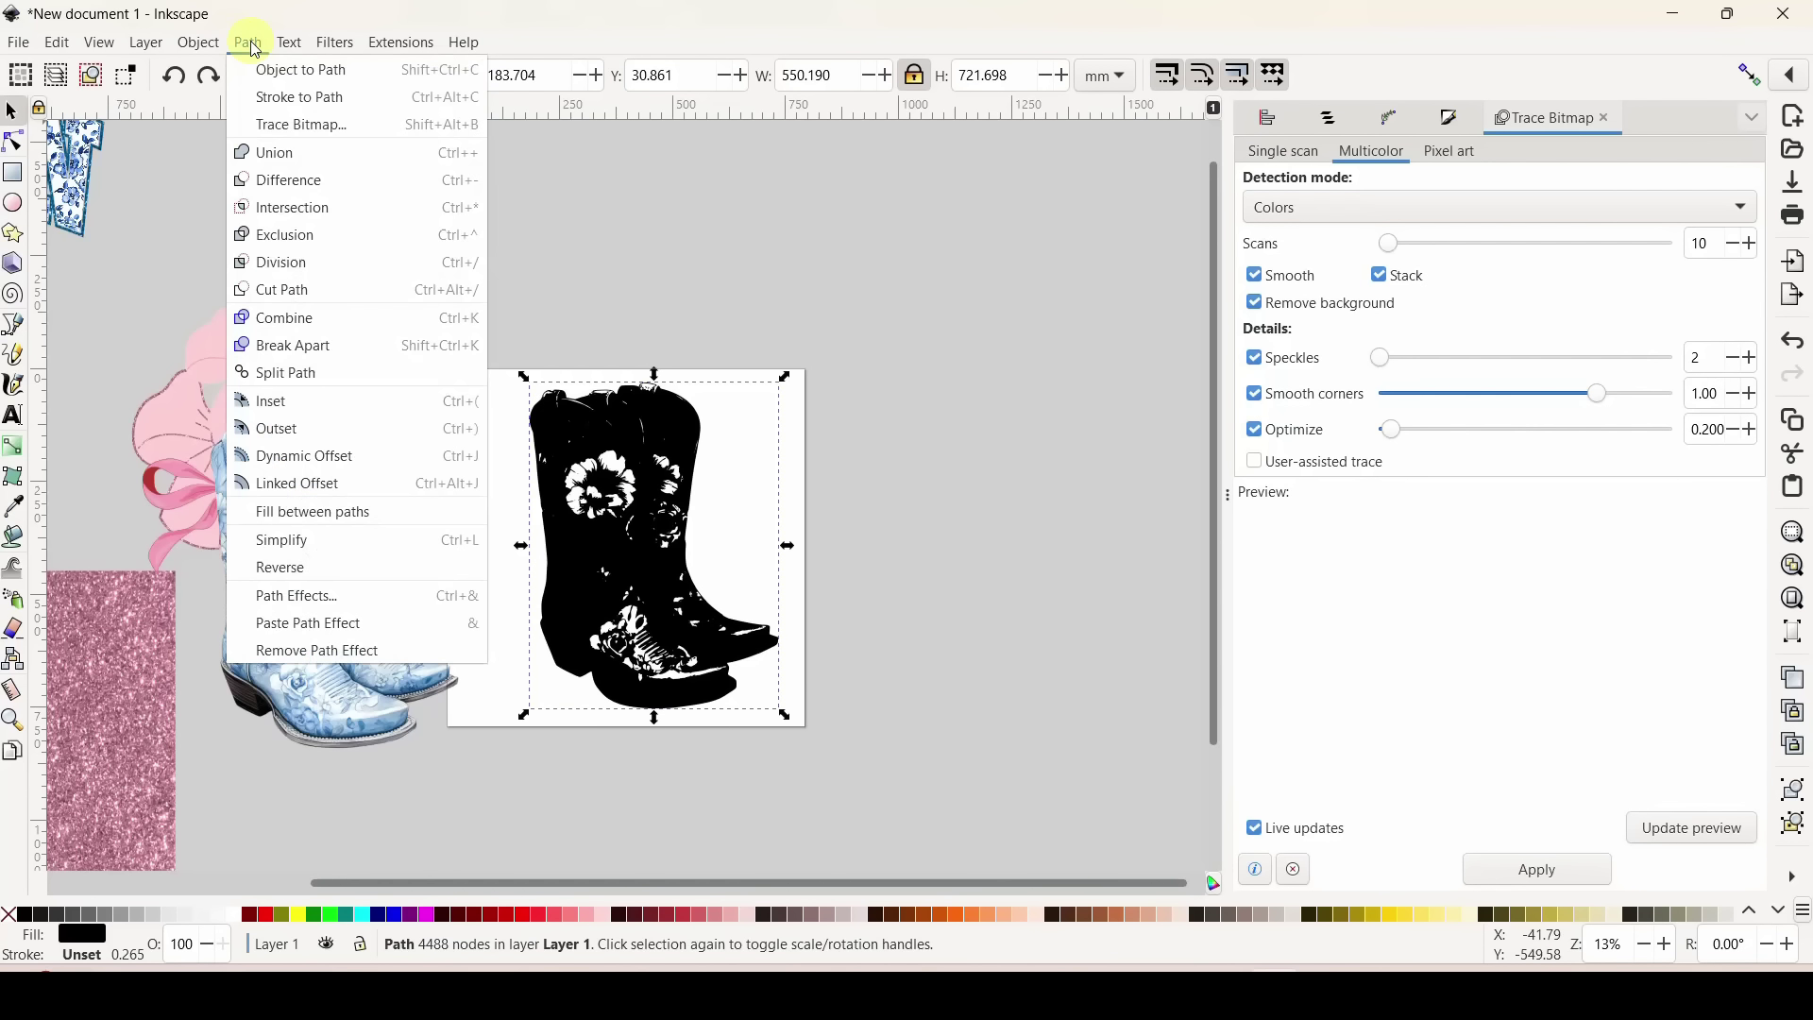
pyautogui.click(265, 348)
pyautogui.click(598, 442)
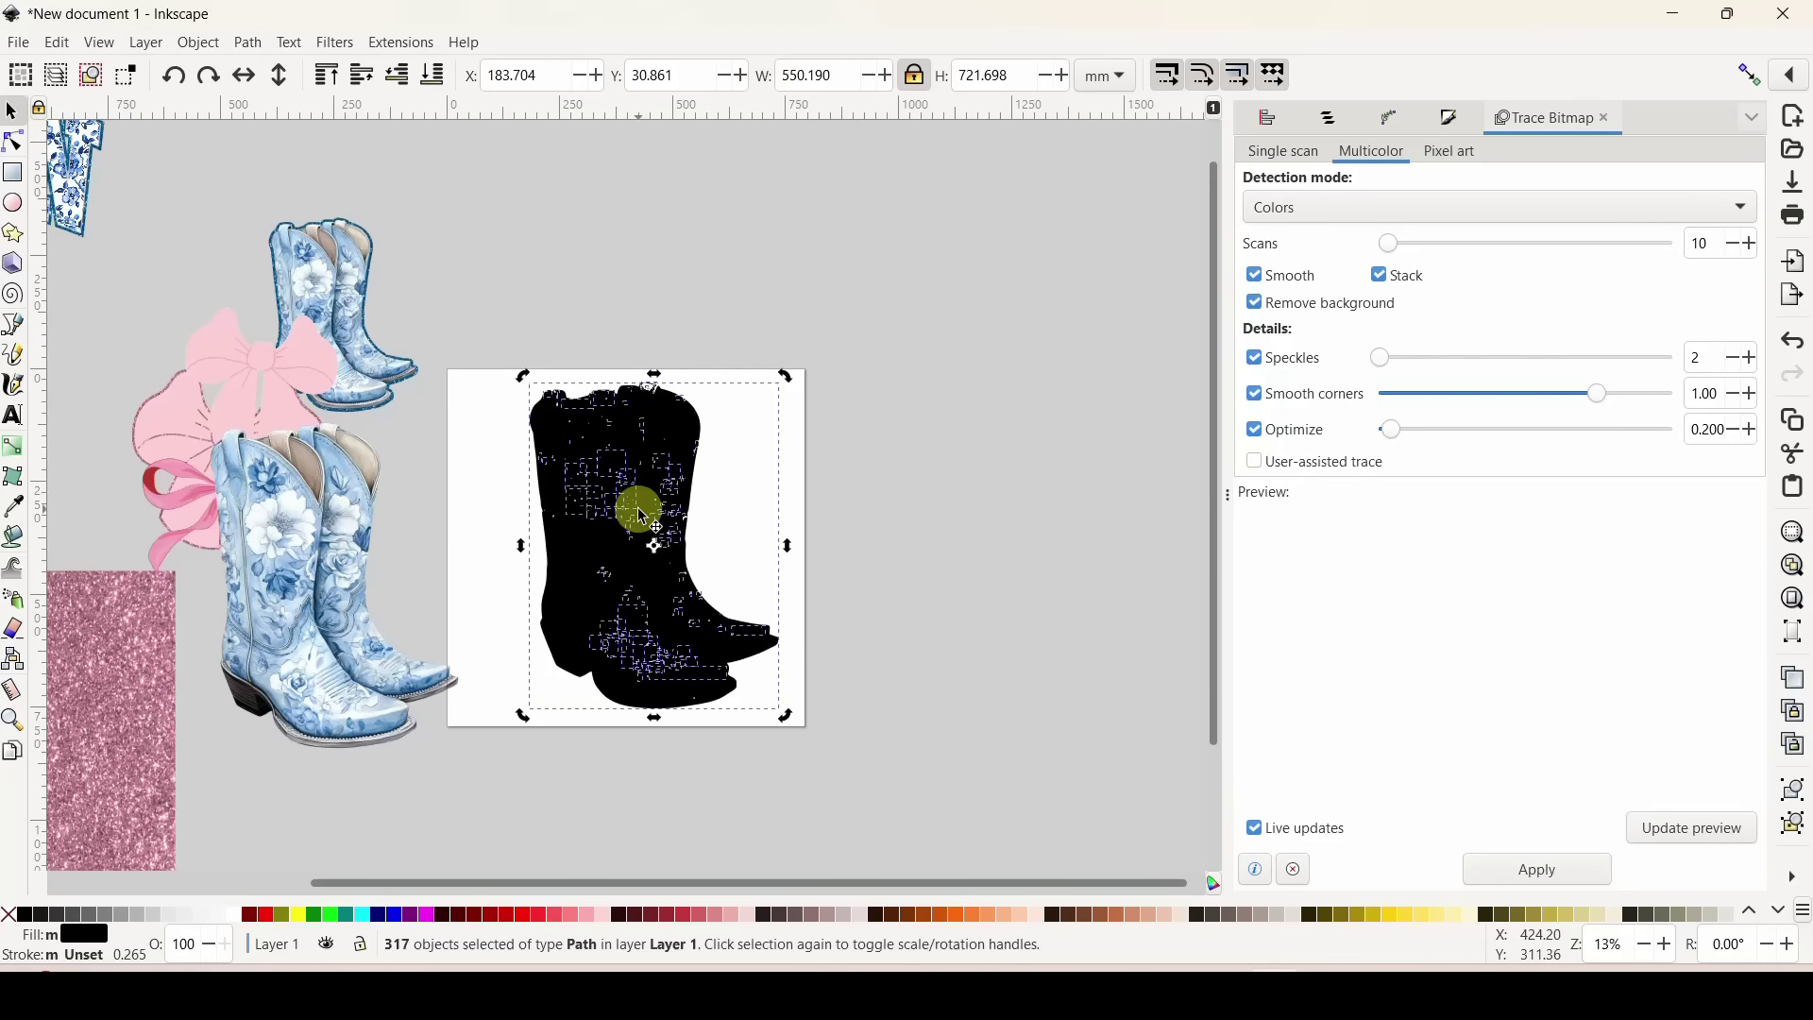
pyautogui.click(245, 44)
pyautogui.click(272, 153)
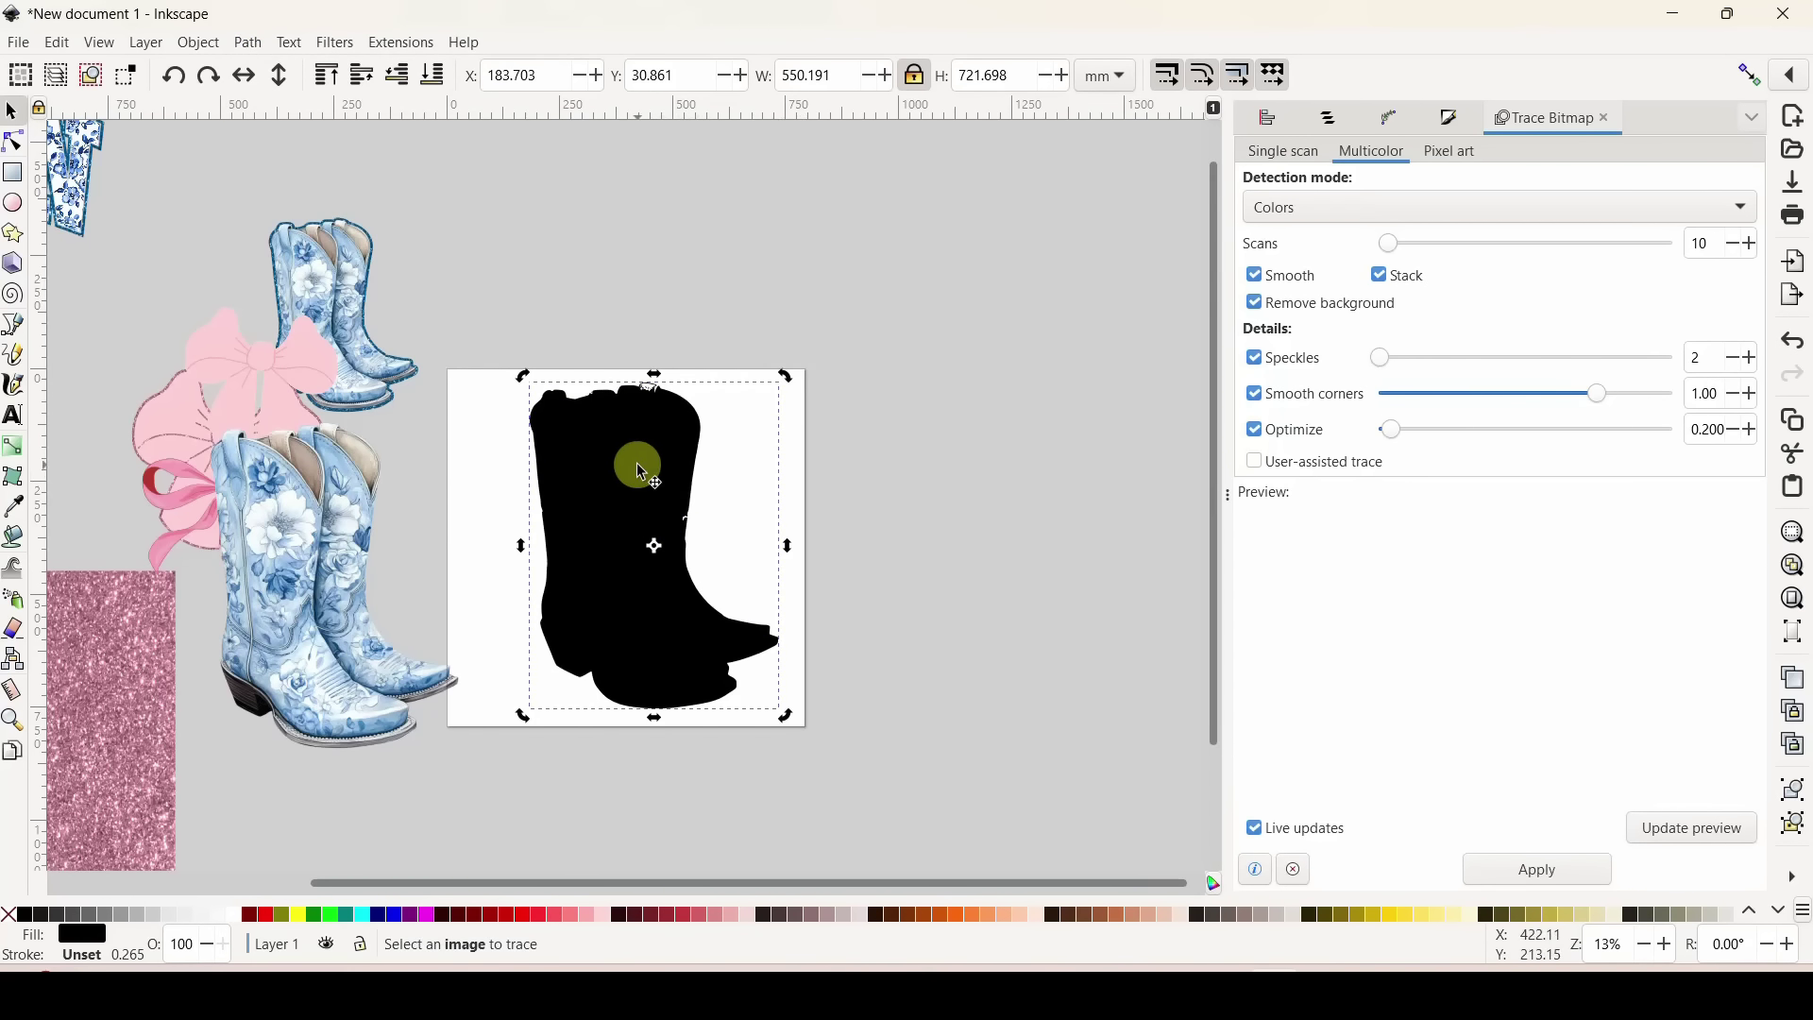
# Move the solid black silhouette up over the page's upper edge, to about X 211 mm, Y -107 mm.
pyautogui.moveTo(638, 462)
pyautogui.mouseDown()
pyautogui.moveTo(696, 559)
pyautogui.moveTo(639, 514)
pyautogui.moveTo(636, 472)
pyautogui.mouseUp()
pyautogui.press('+')
pyautogui.press('+')
pyautogui.press('+')
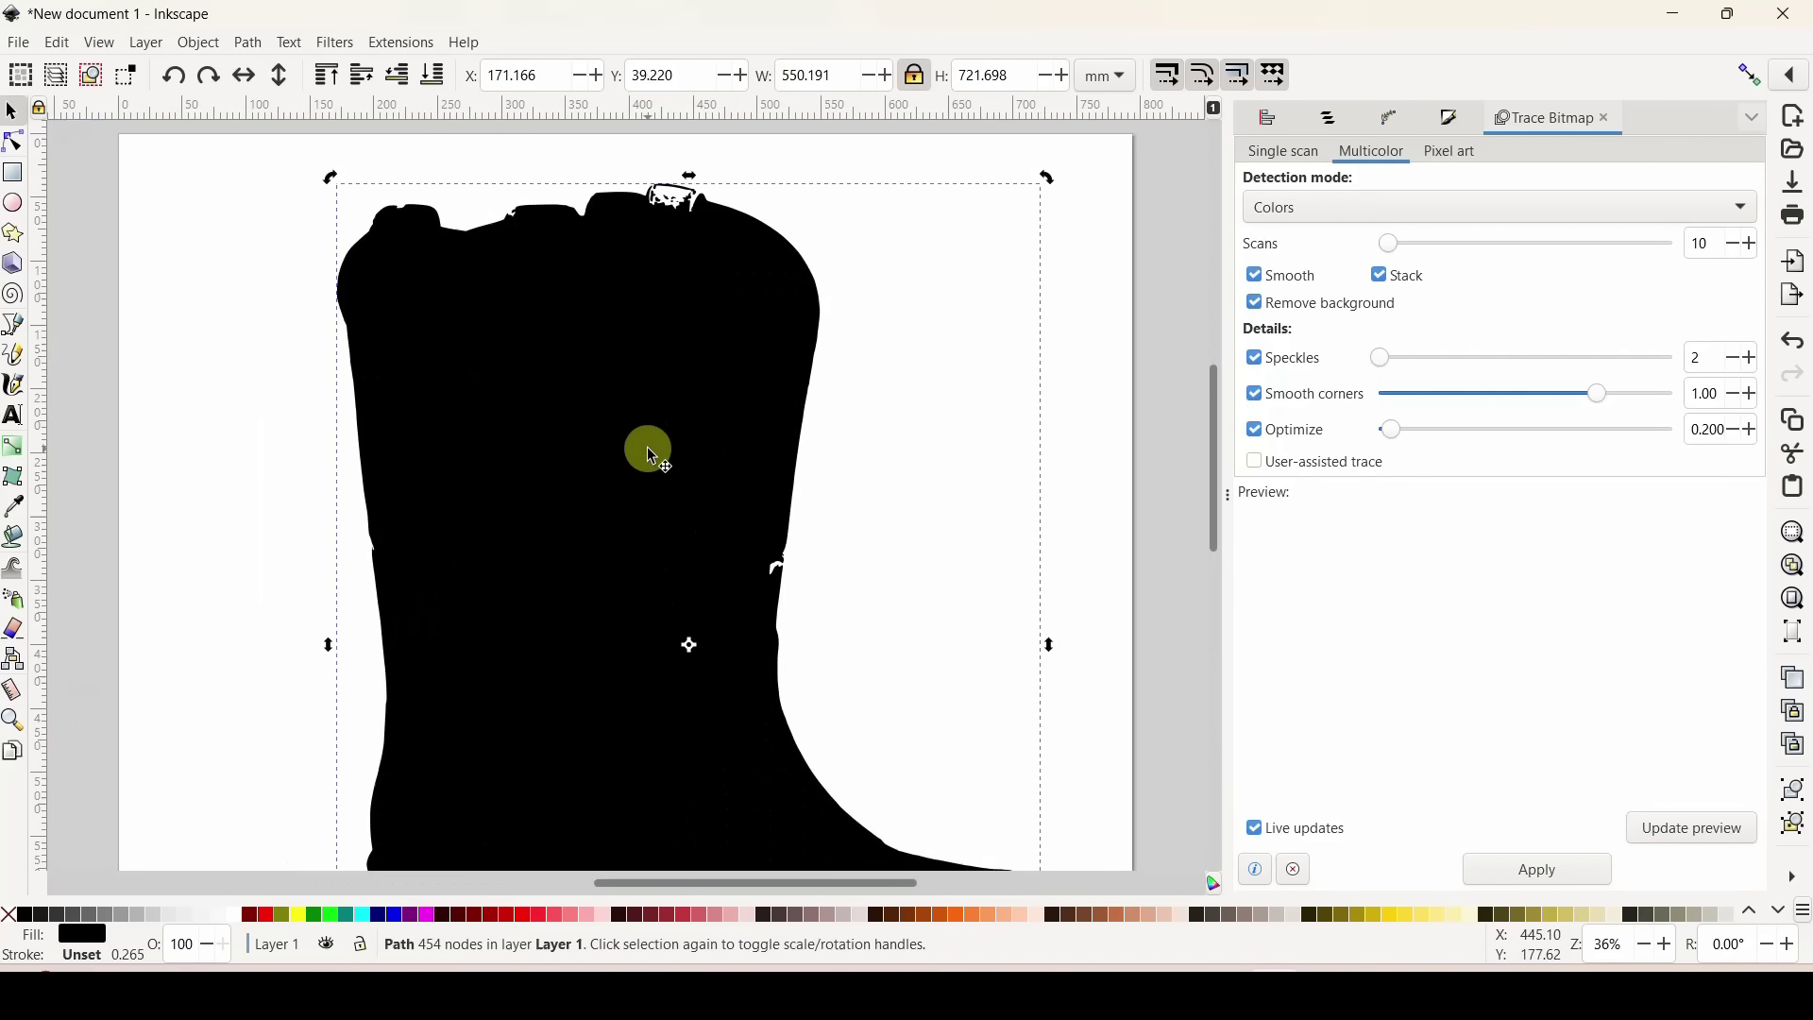
pyautogui.moveTo(661, 212); pyautogui.dragTo(658, 388)
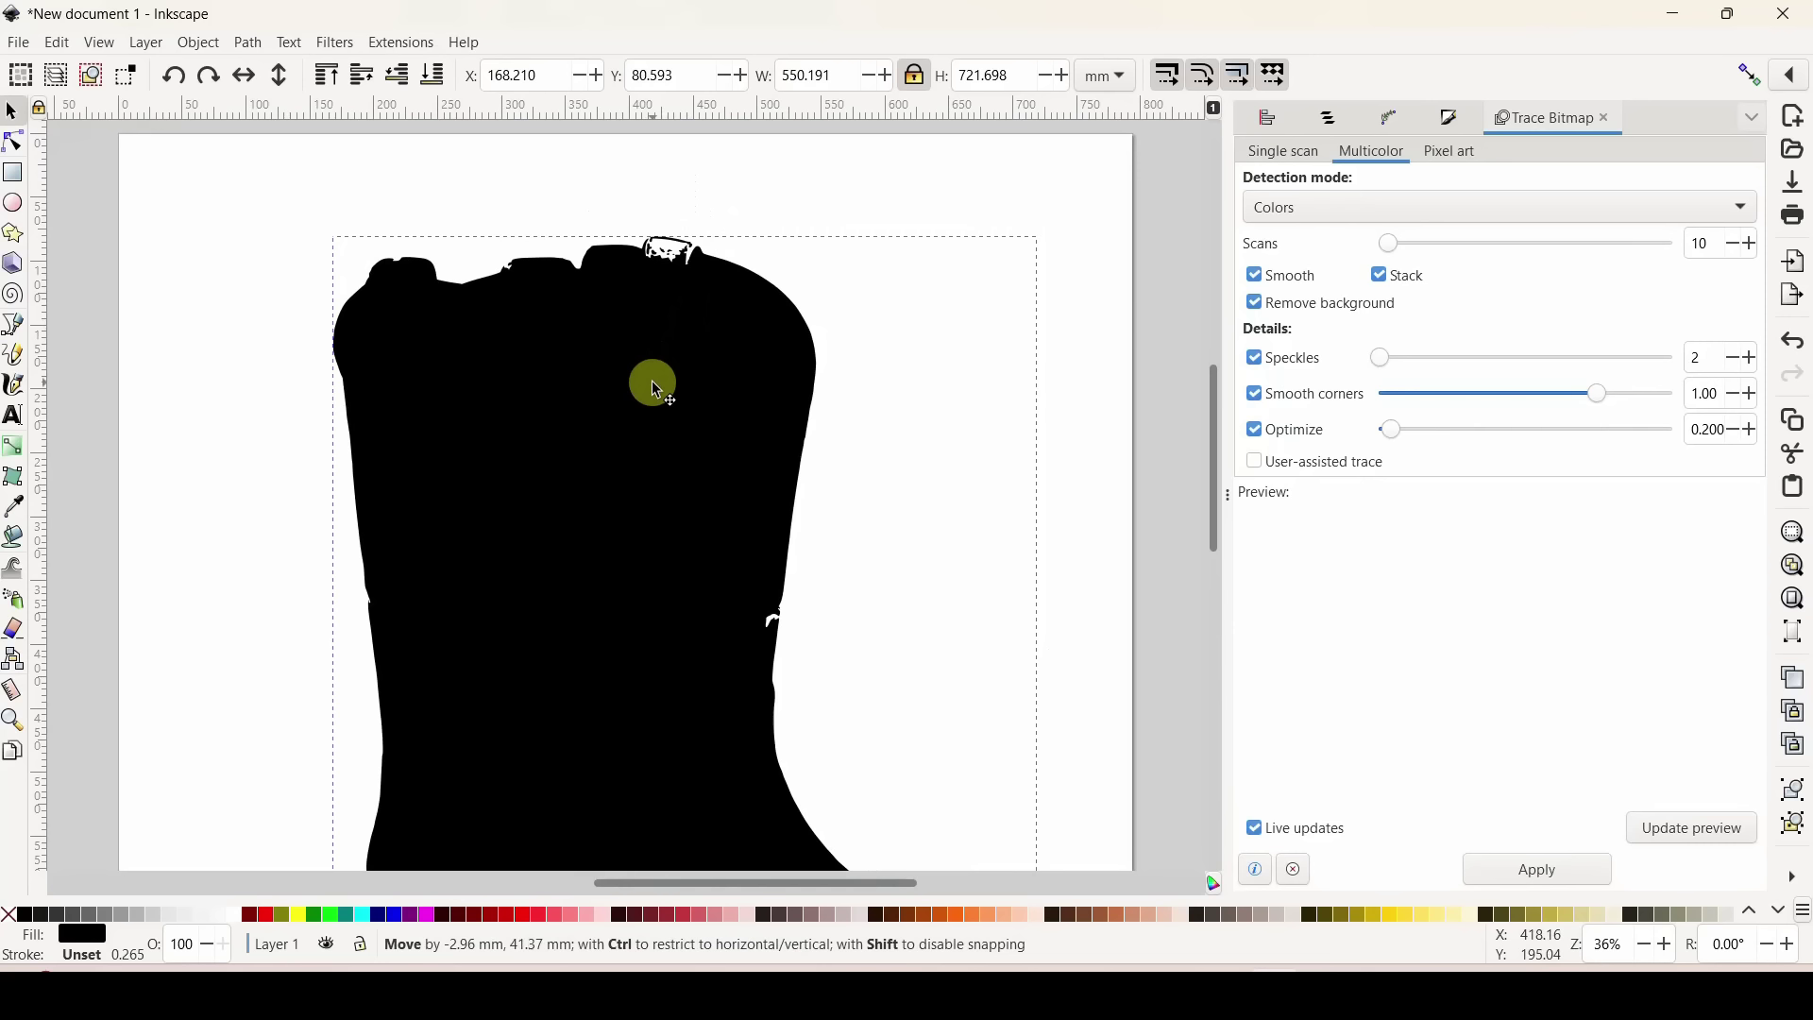
pyautogui.moveTo(658, 387)
pyautogui.mouseDown()
pyautogui.moveTo(640, 230)
pyautogui.moveTo(648, 380)
pyautogui.mouseUp()
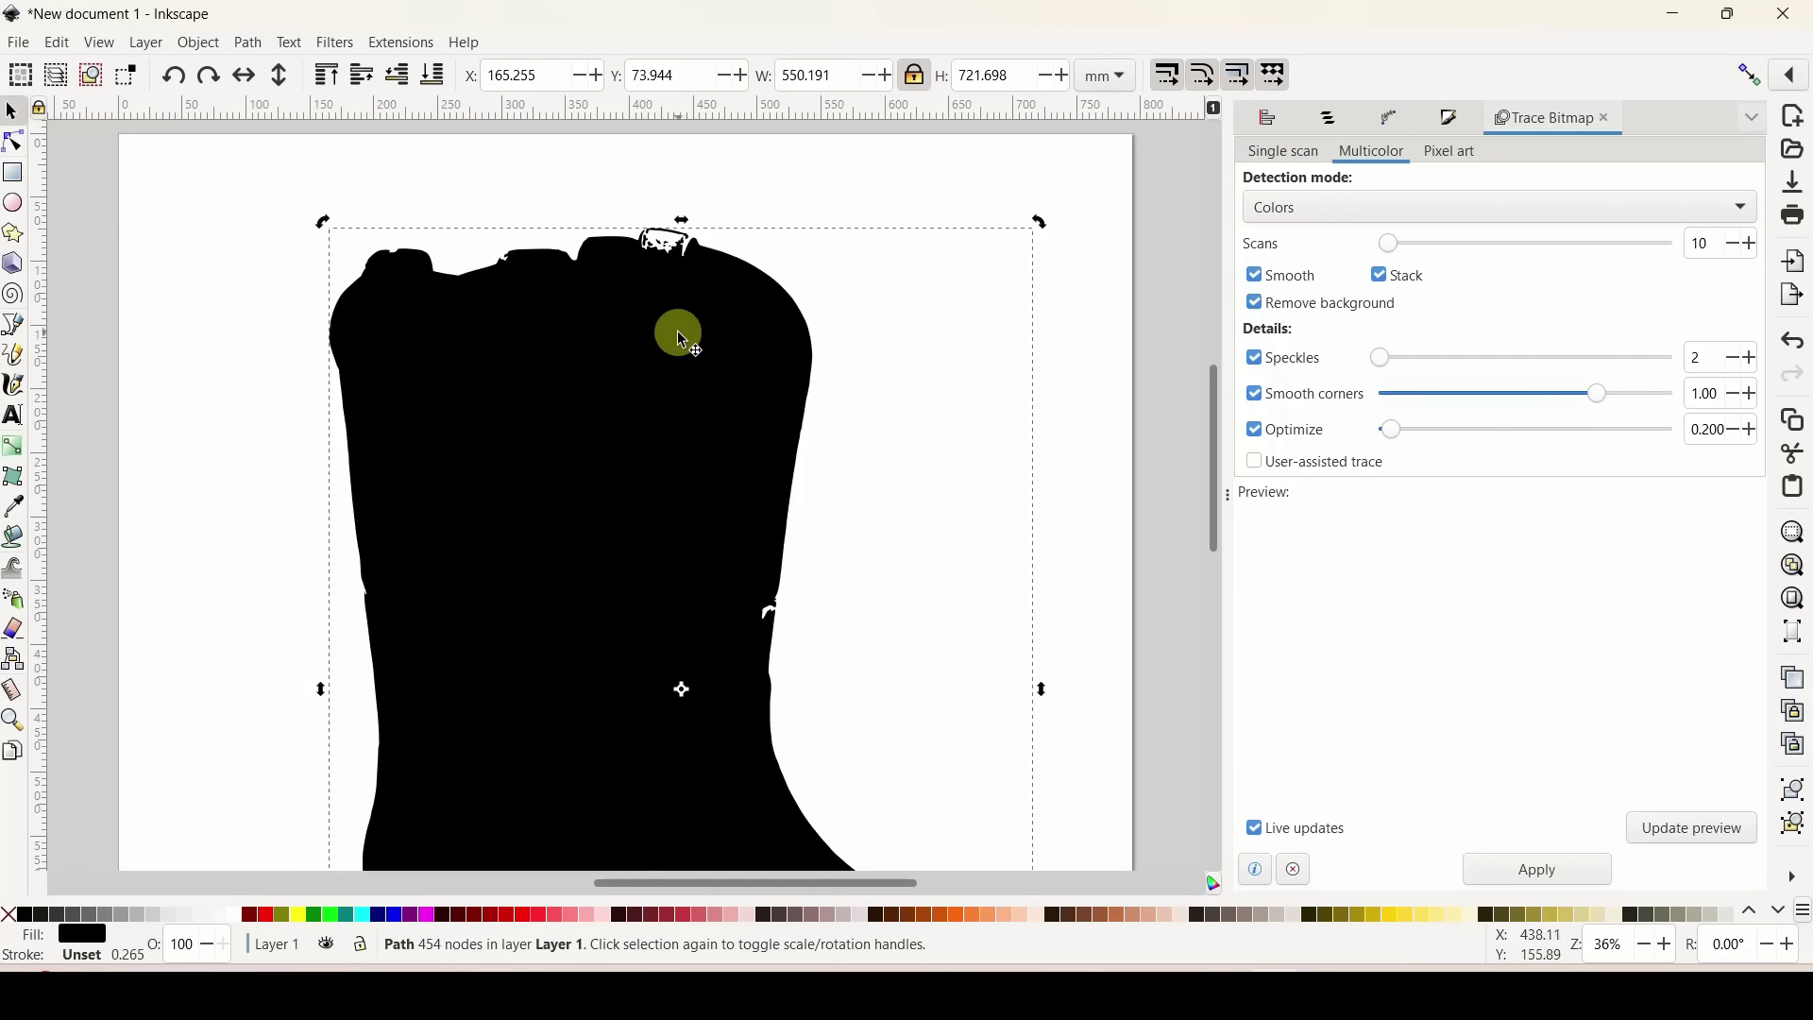
pyautogui.press('-')
pyautogui.press('-')
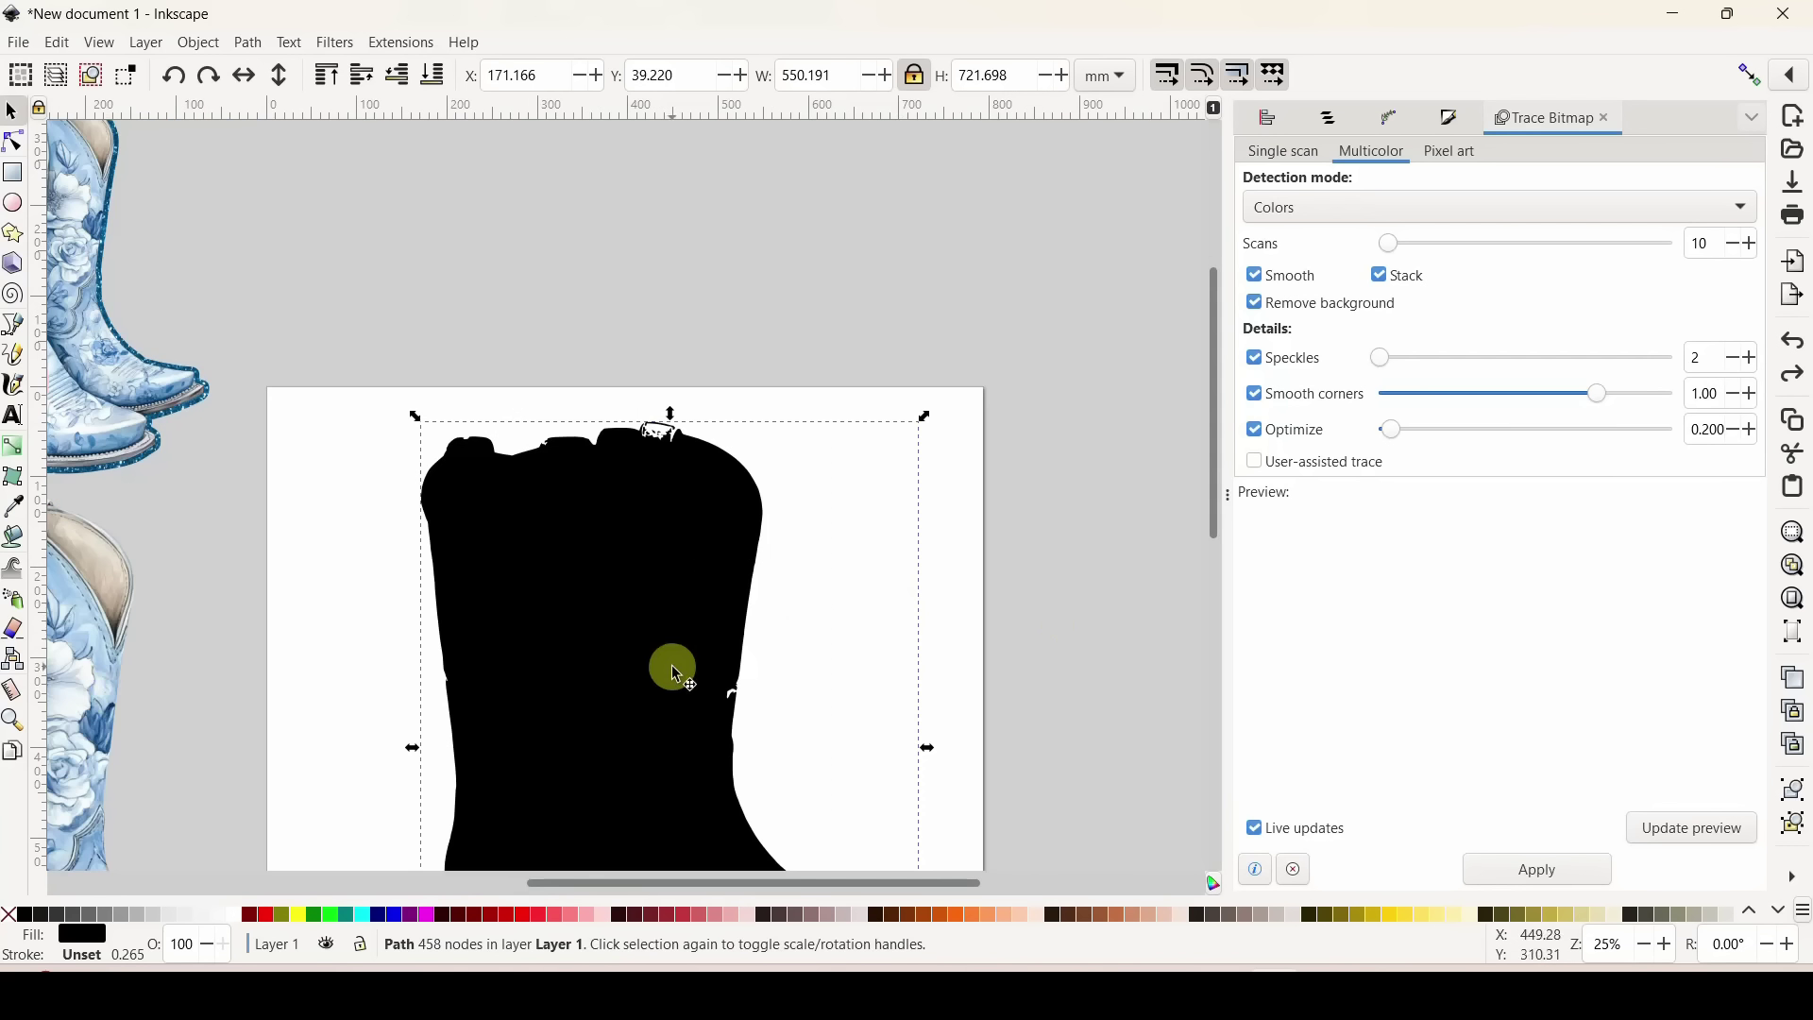
pyautogui.moveTo(645, 609); pyautogui.dragTo(680, 478)
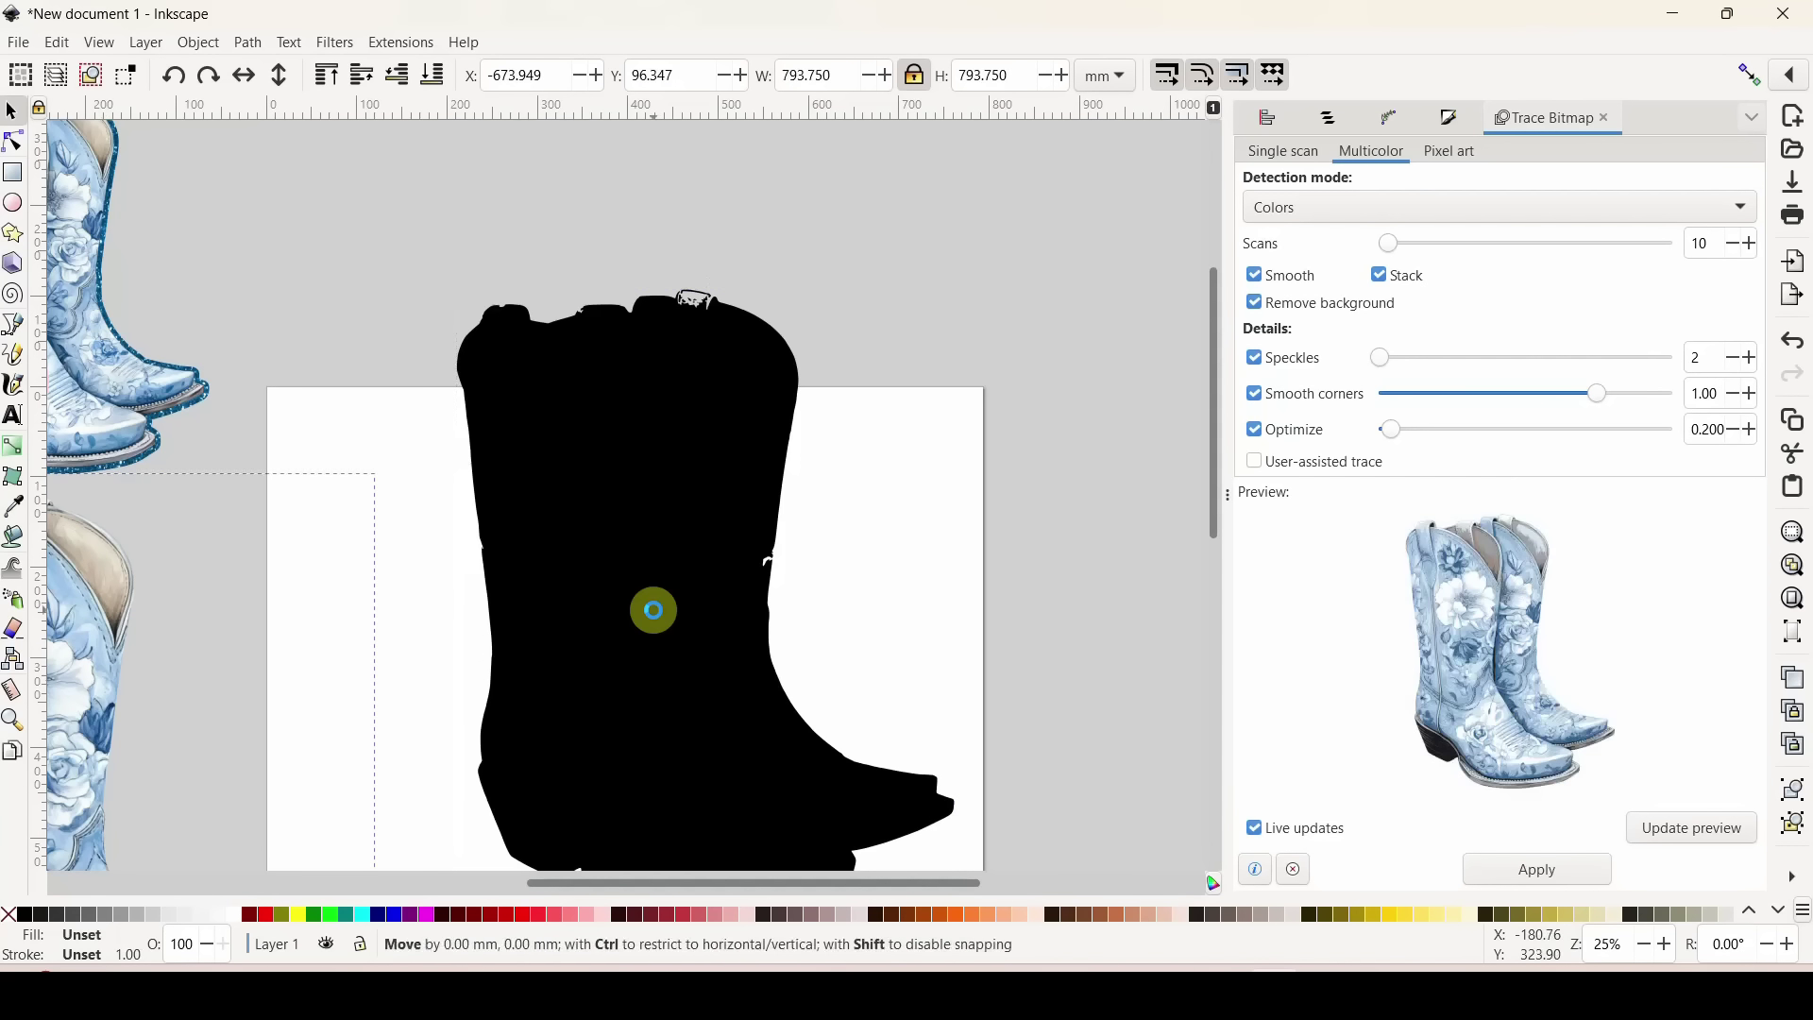
# Bring the original boots image onto the page, raise it to the top and align it over the black silhouette.
pyautogui.moveTo(102, 679); pyautogui.dragTo(653, 610)
pyautogui.click(370, 545)
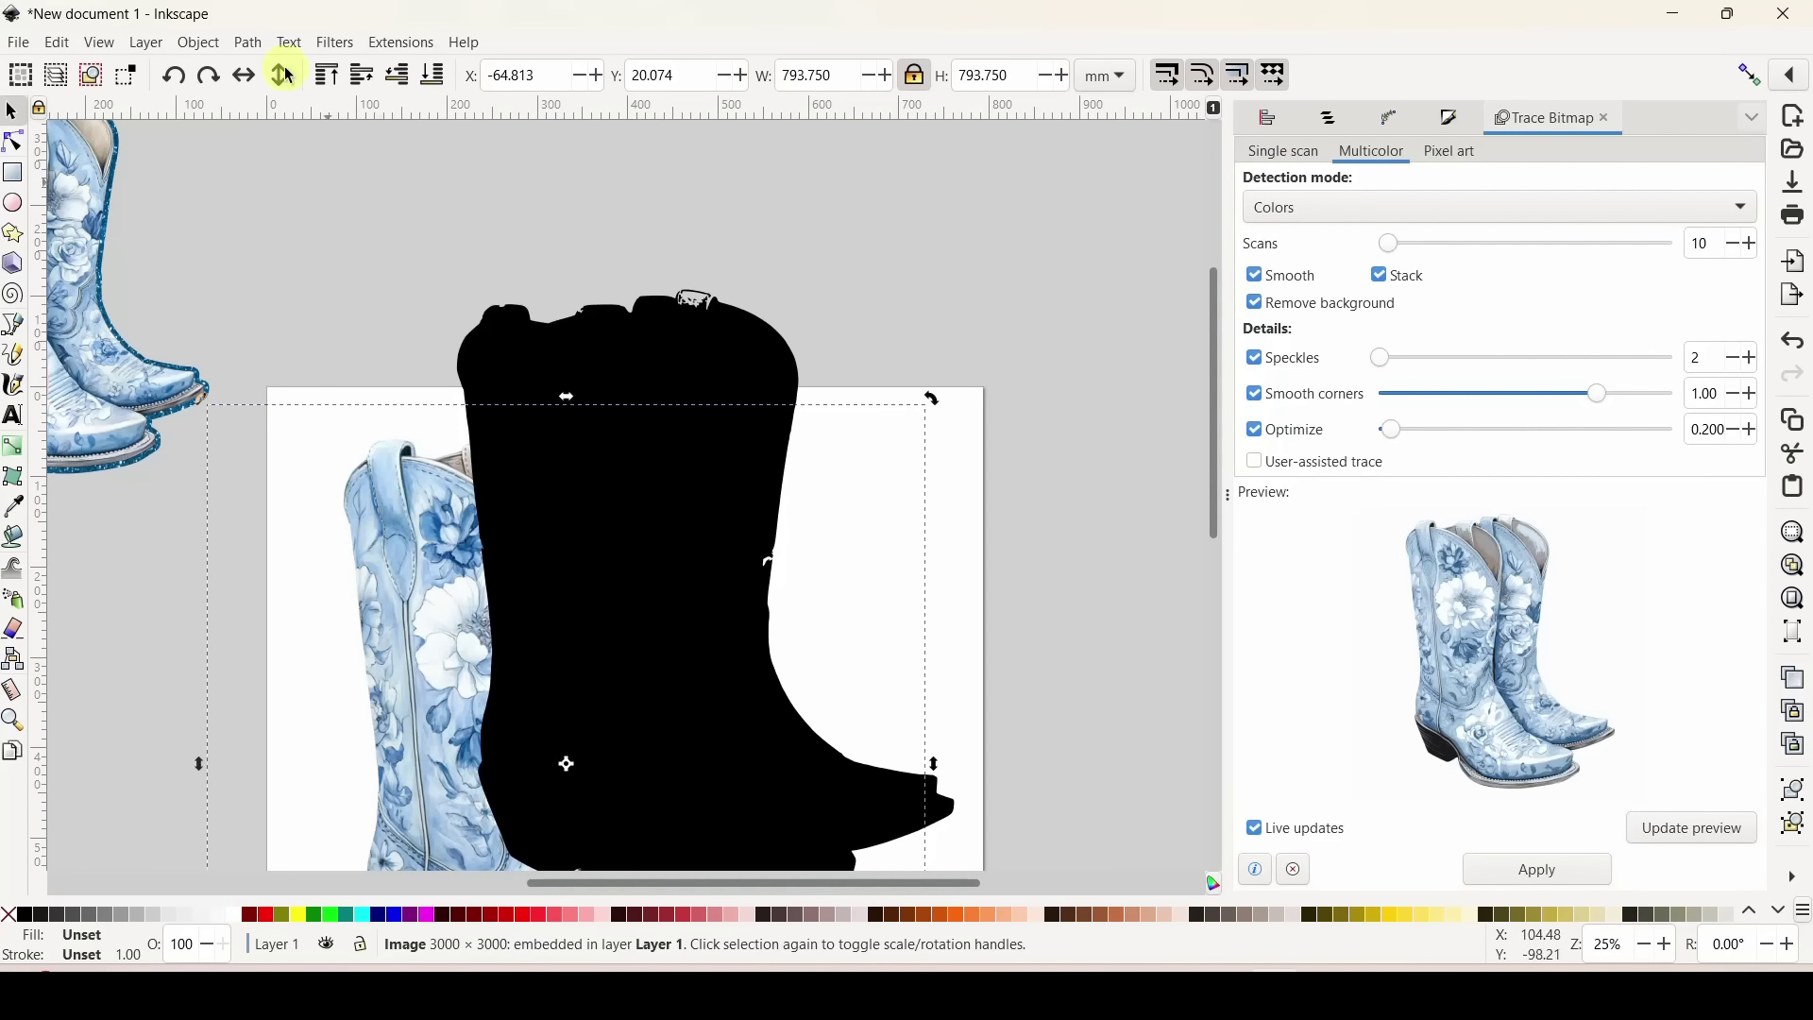
pyautogui.click(326, 75)
pyautogui.moveTo(420, 628); pyautogui.dragTo(535, 482)
pyautogui.scroll(-3, 586, 472)
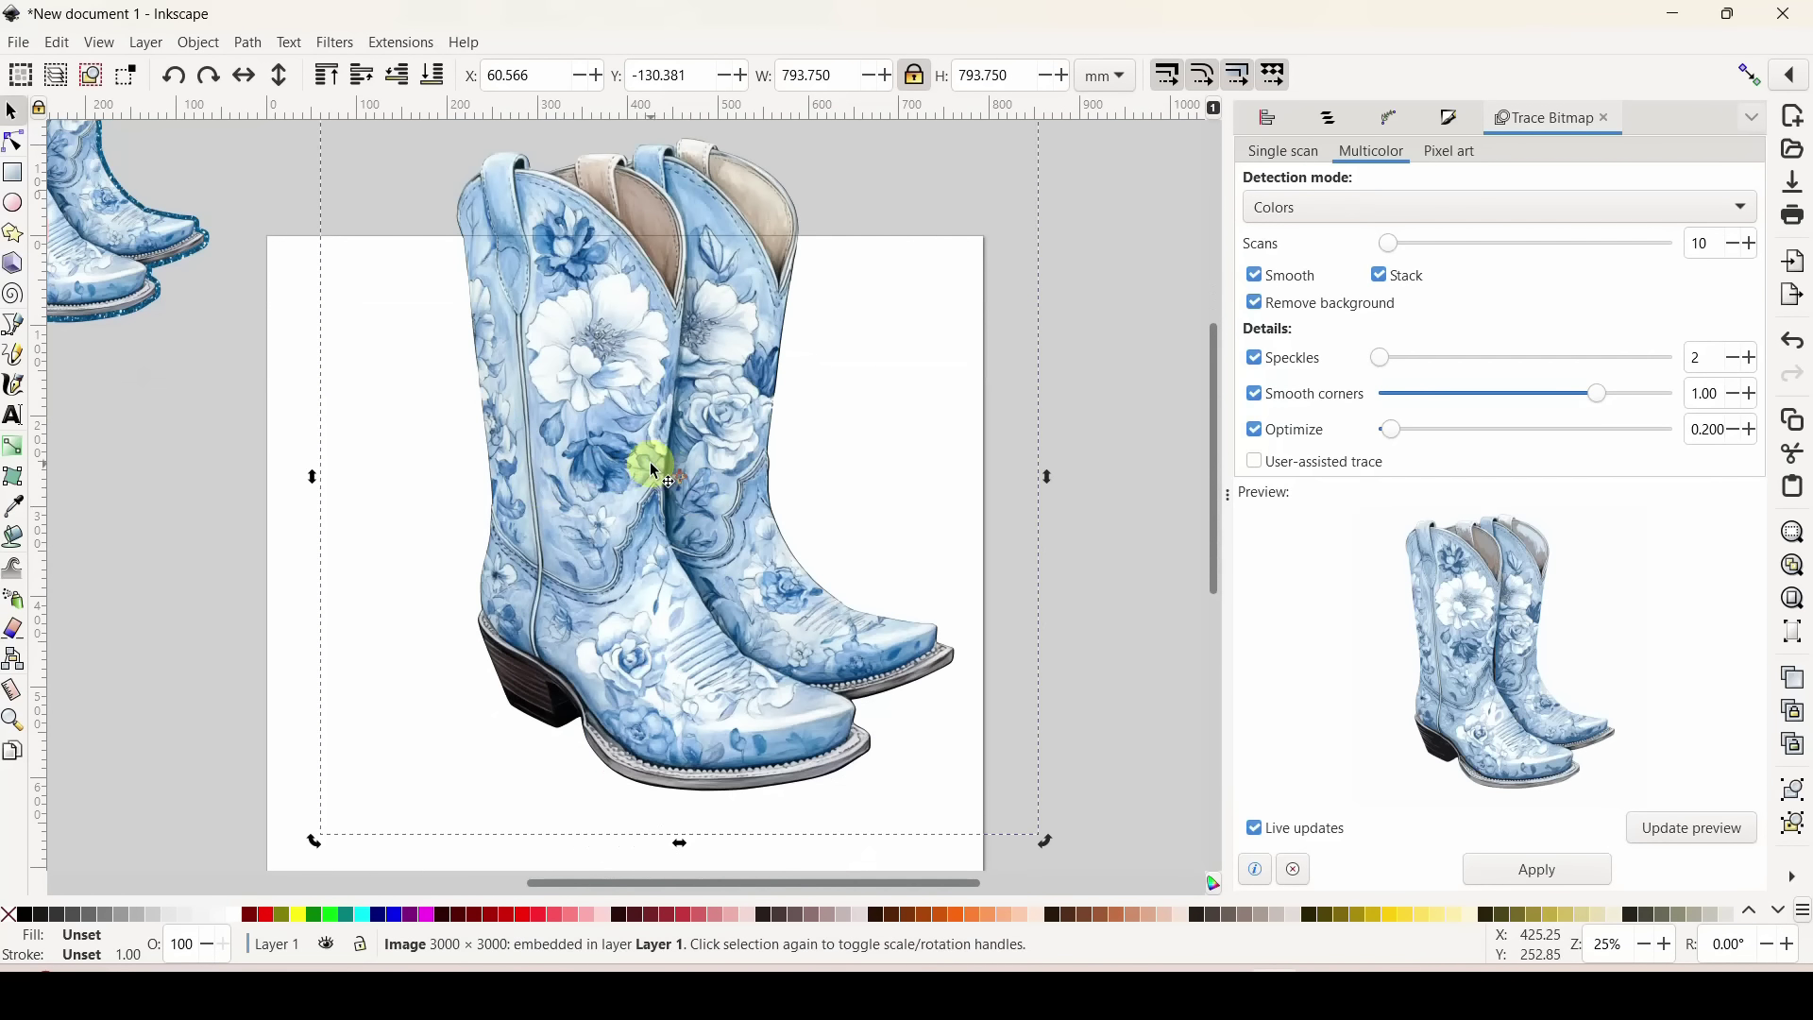
# Move the boots image down off the black silhouette and outset the silhouette's path six times.
pyautogui.moveTo(640, 457)
pyautogui.mouseDown()
pyautogui.moveTo(593, 729)
pyautogui.moveTo(685, 419)
pyautogui.mouseUp()
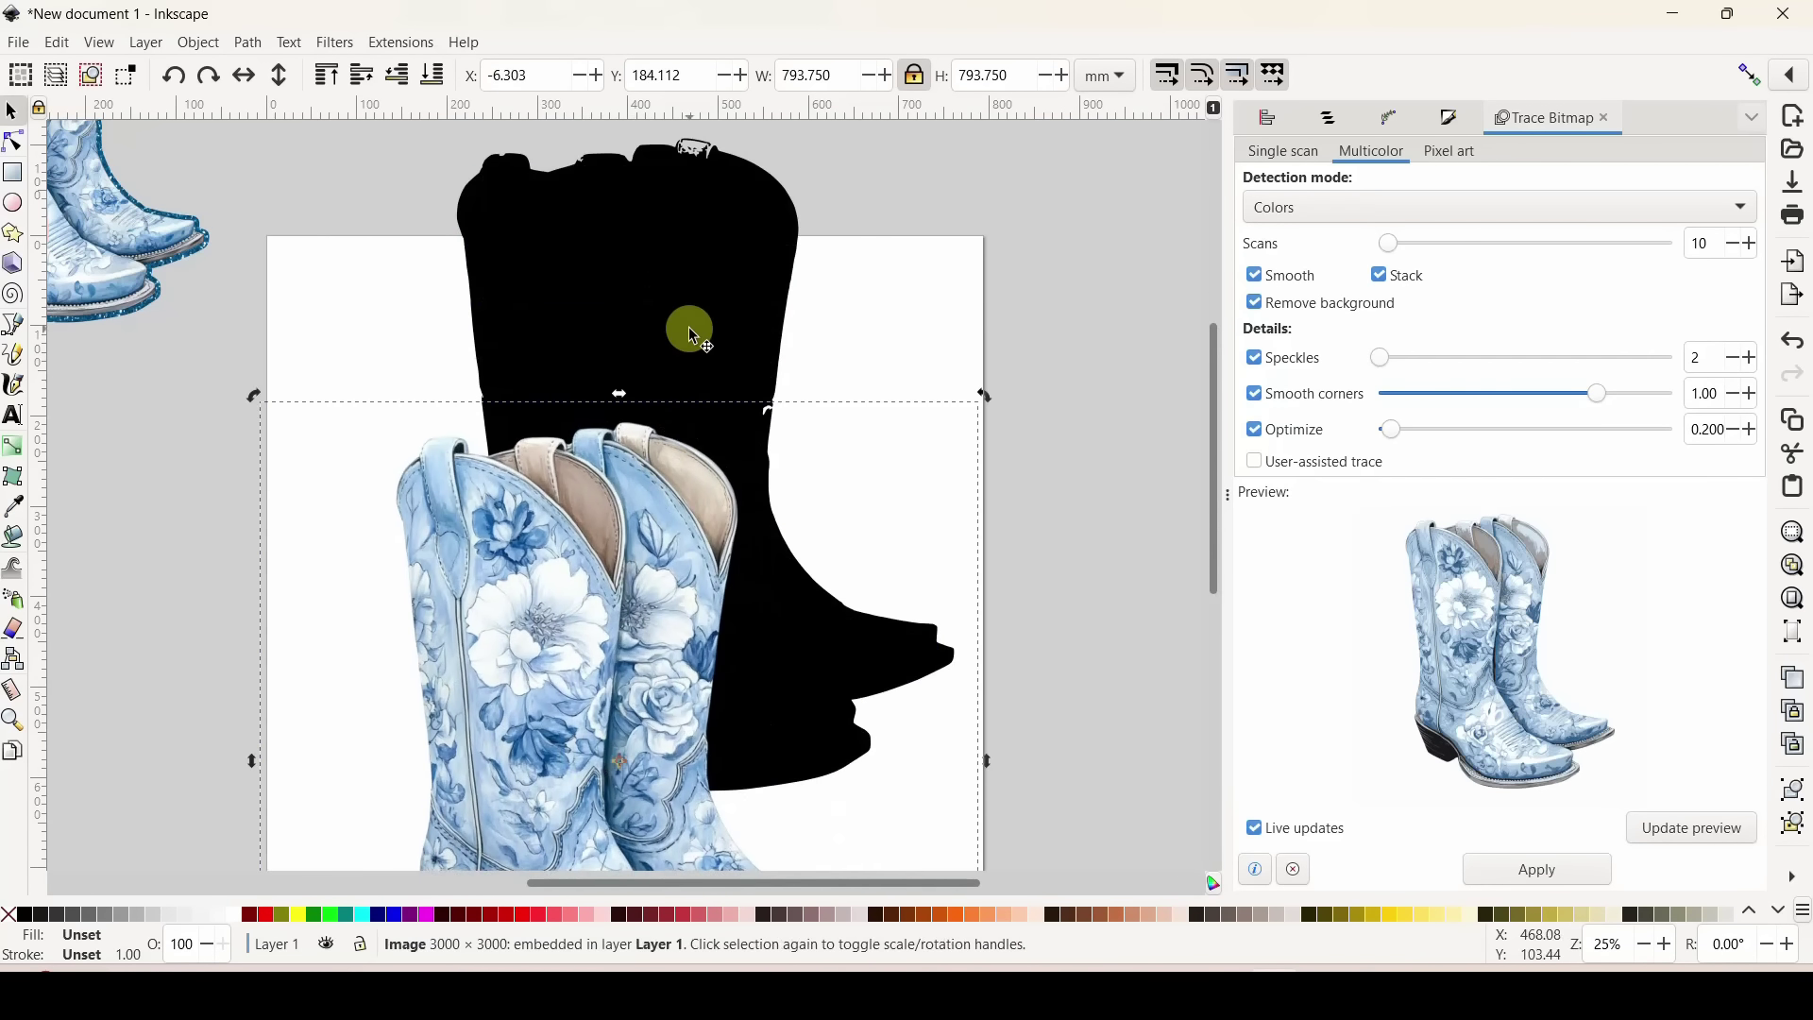
pyautogui.click(563, 707)
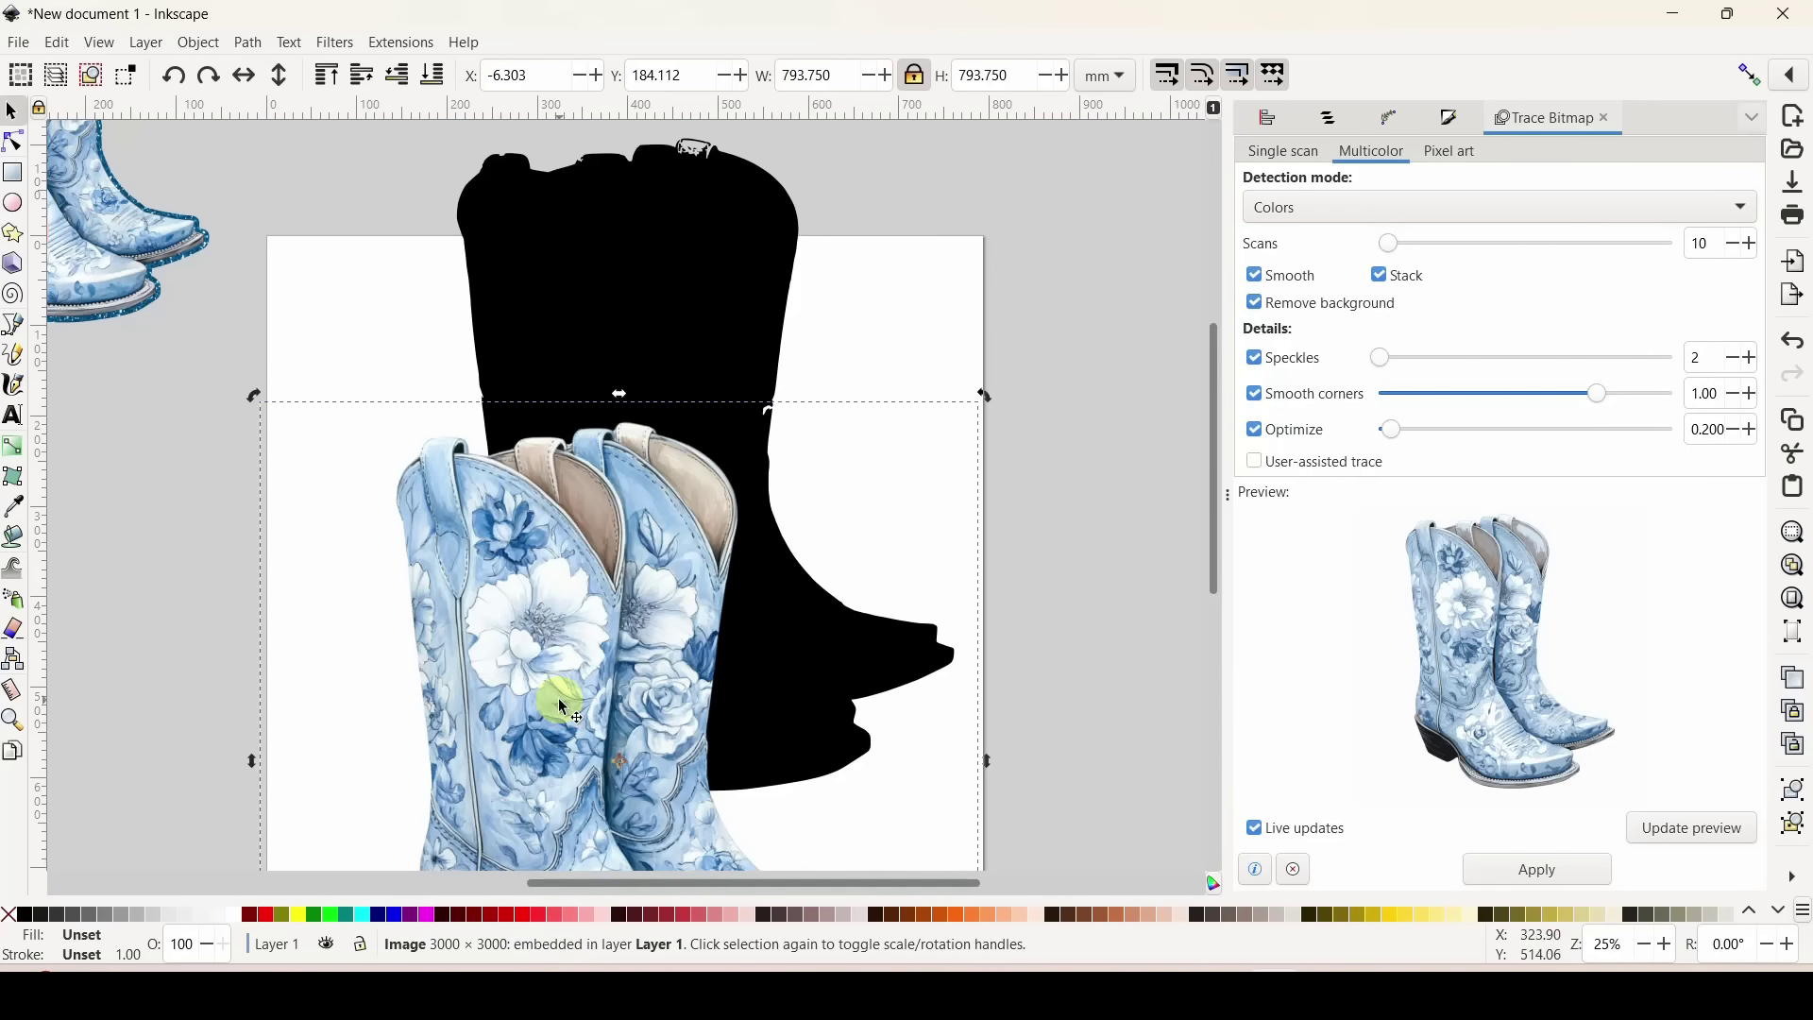
pyautogui.click(633, 257)
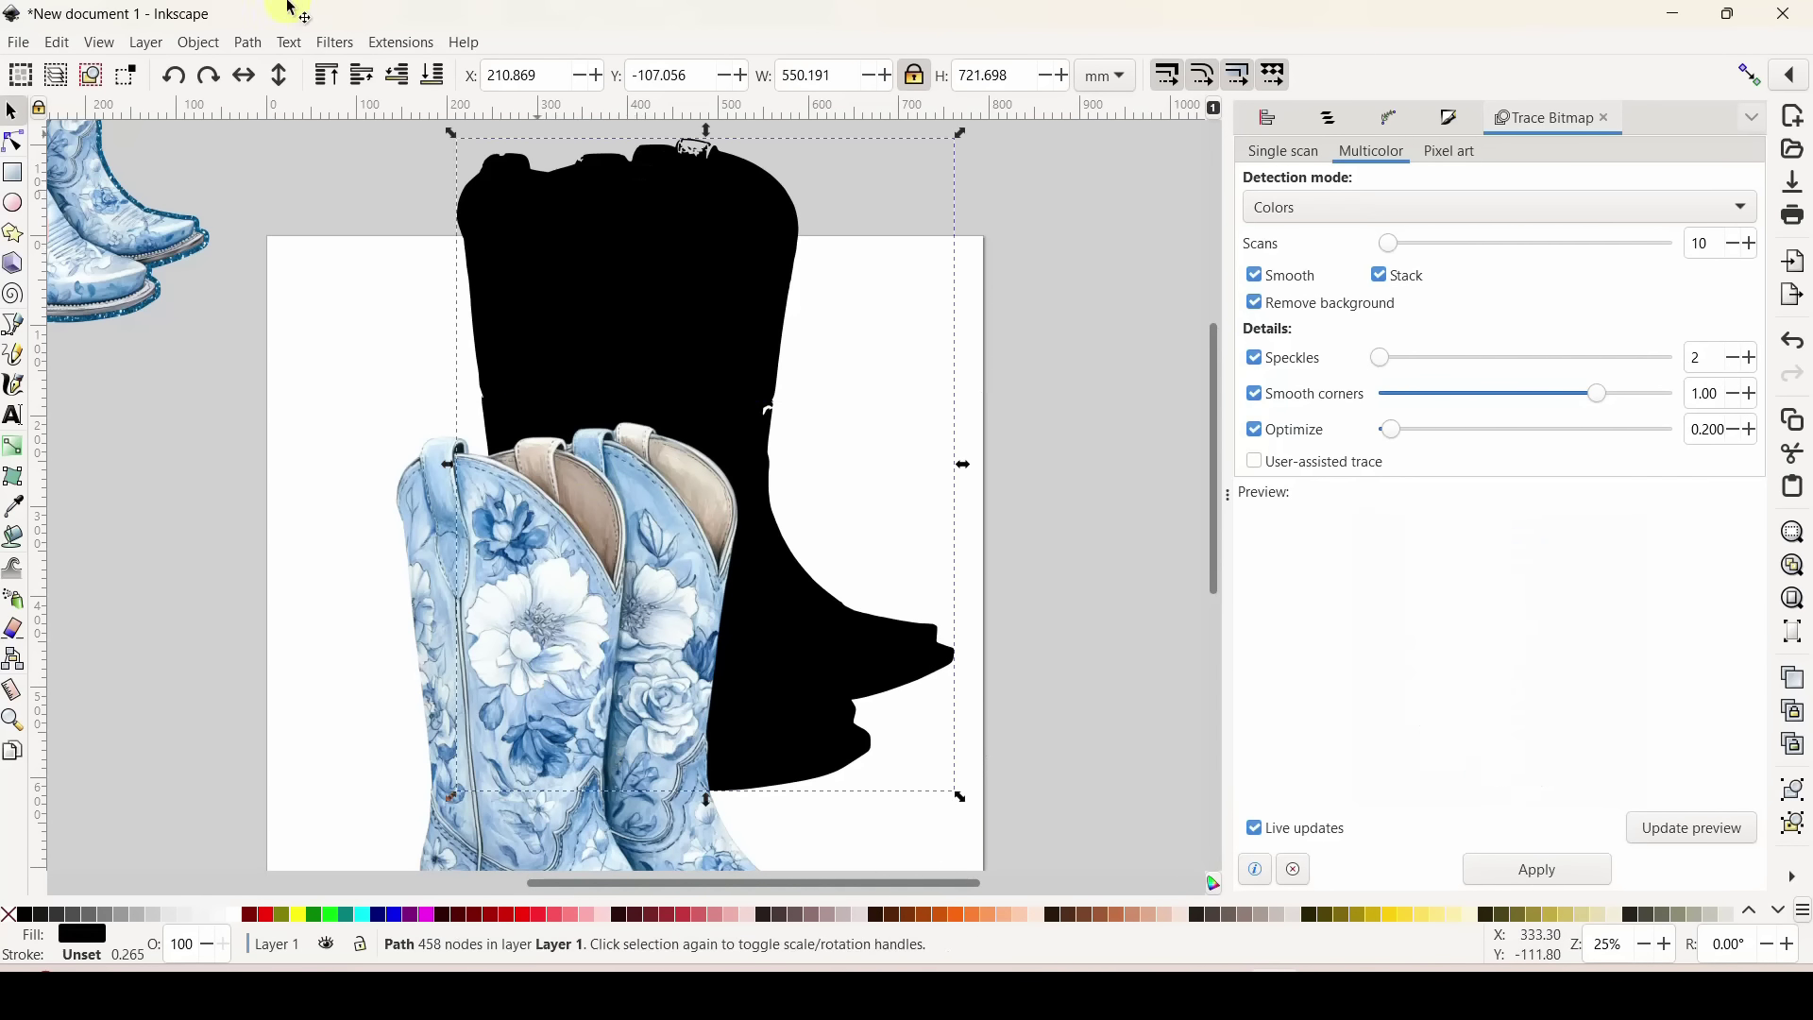
pyautogui.click(13, 142)
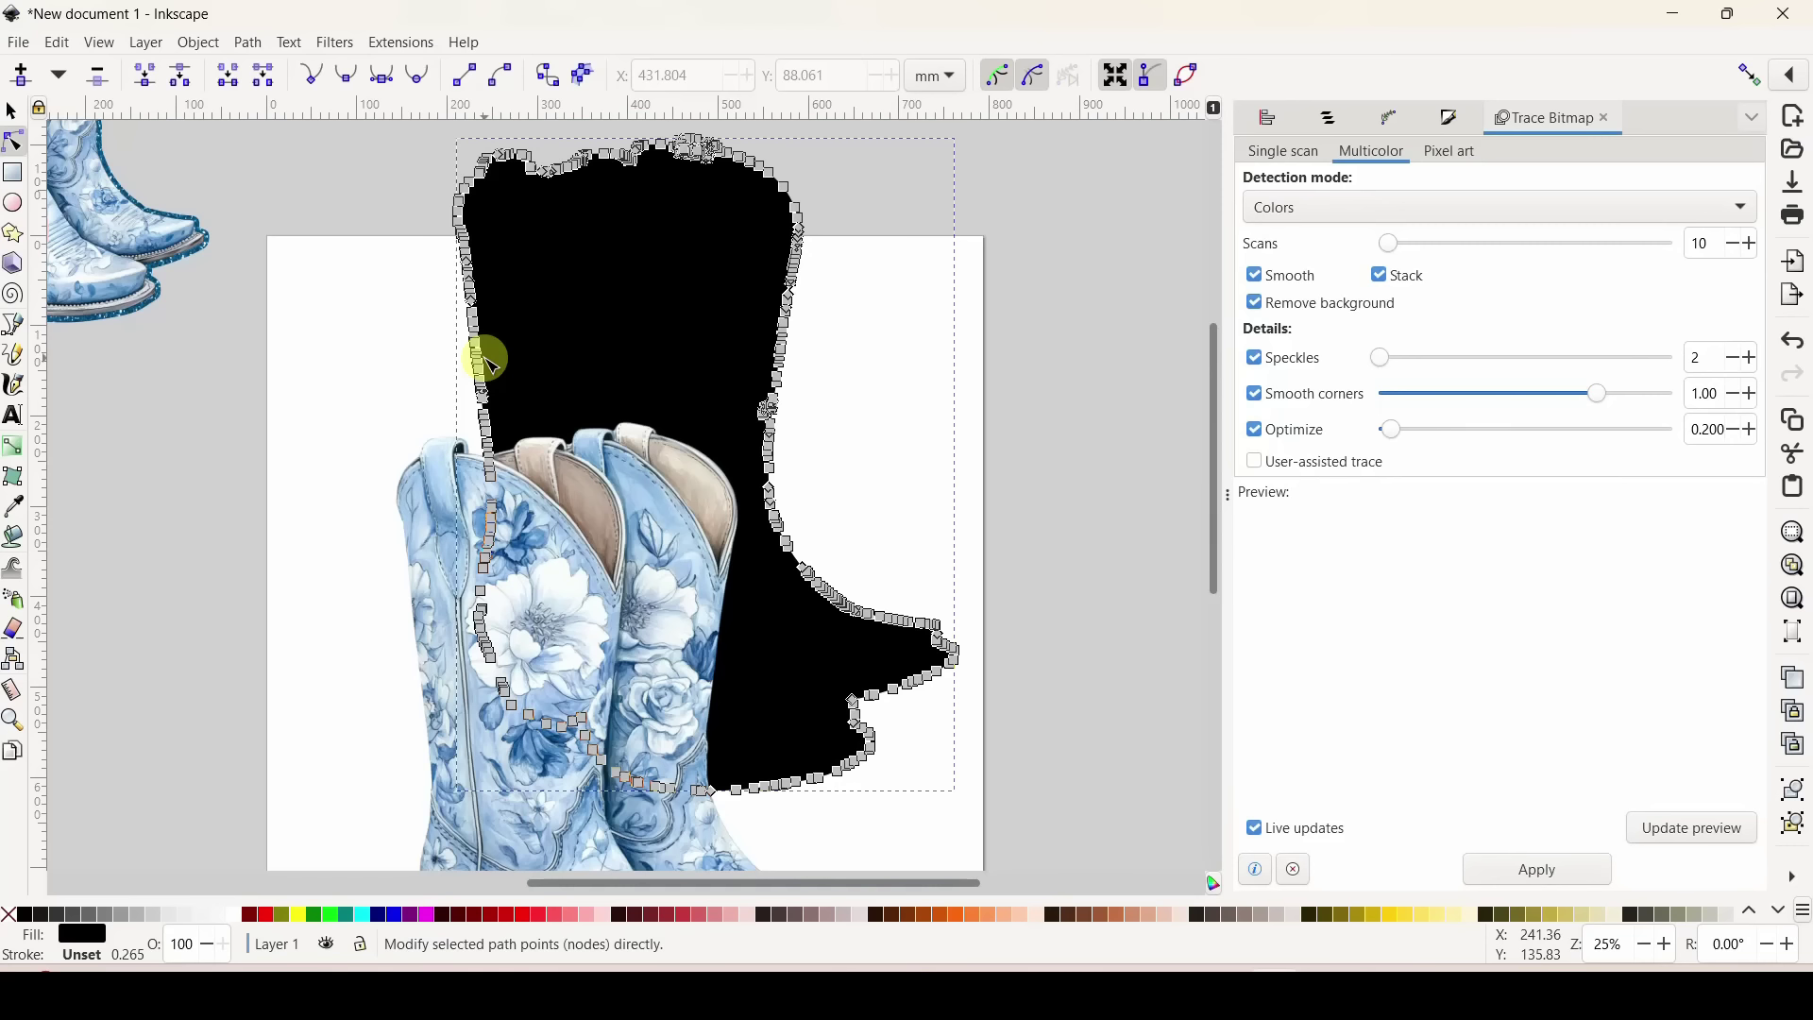
pyautogui.hotkey('ctrl', ')')
pyautogui.hotkey('ctrl', ')')
pyautogui.hotkey('ctrl', ')')
pyautogui.hotkey('ctrl', ')')
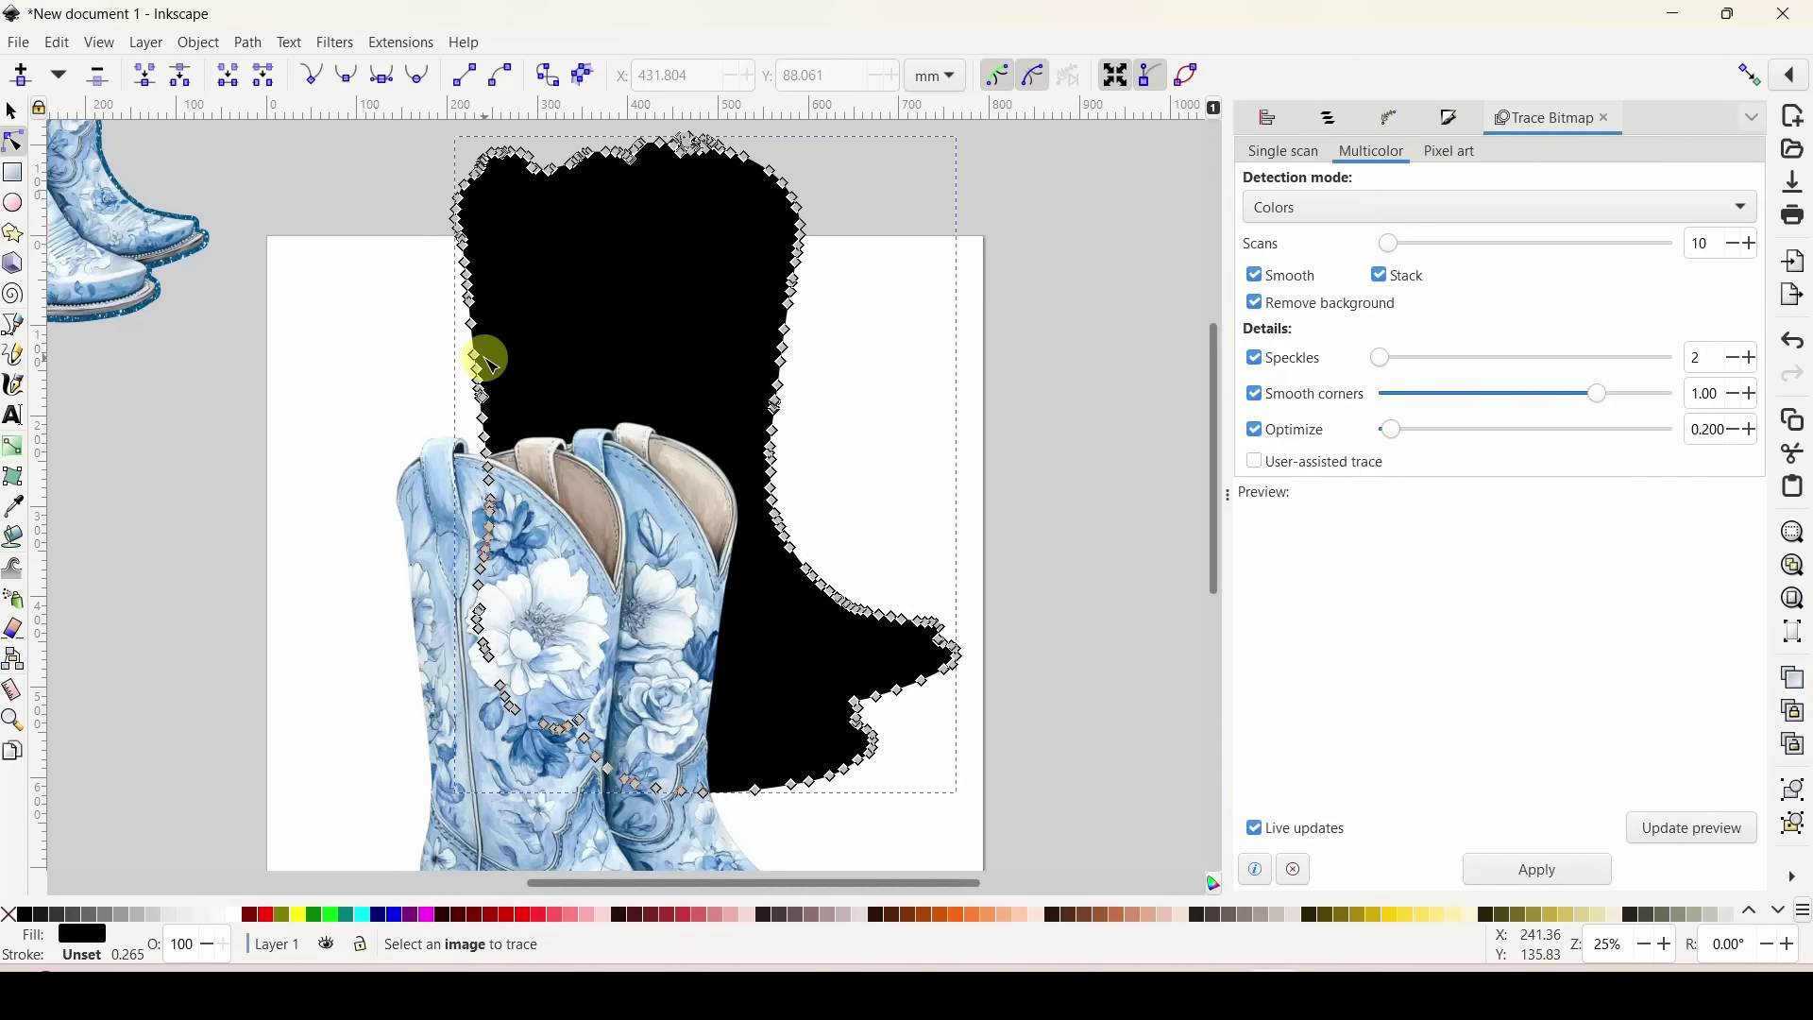
pyautogui.hotkey('ctrl', ')')
pyautogui.hotkey('ctrl', ')')
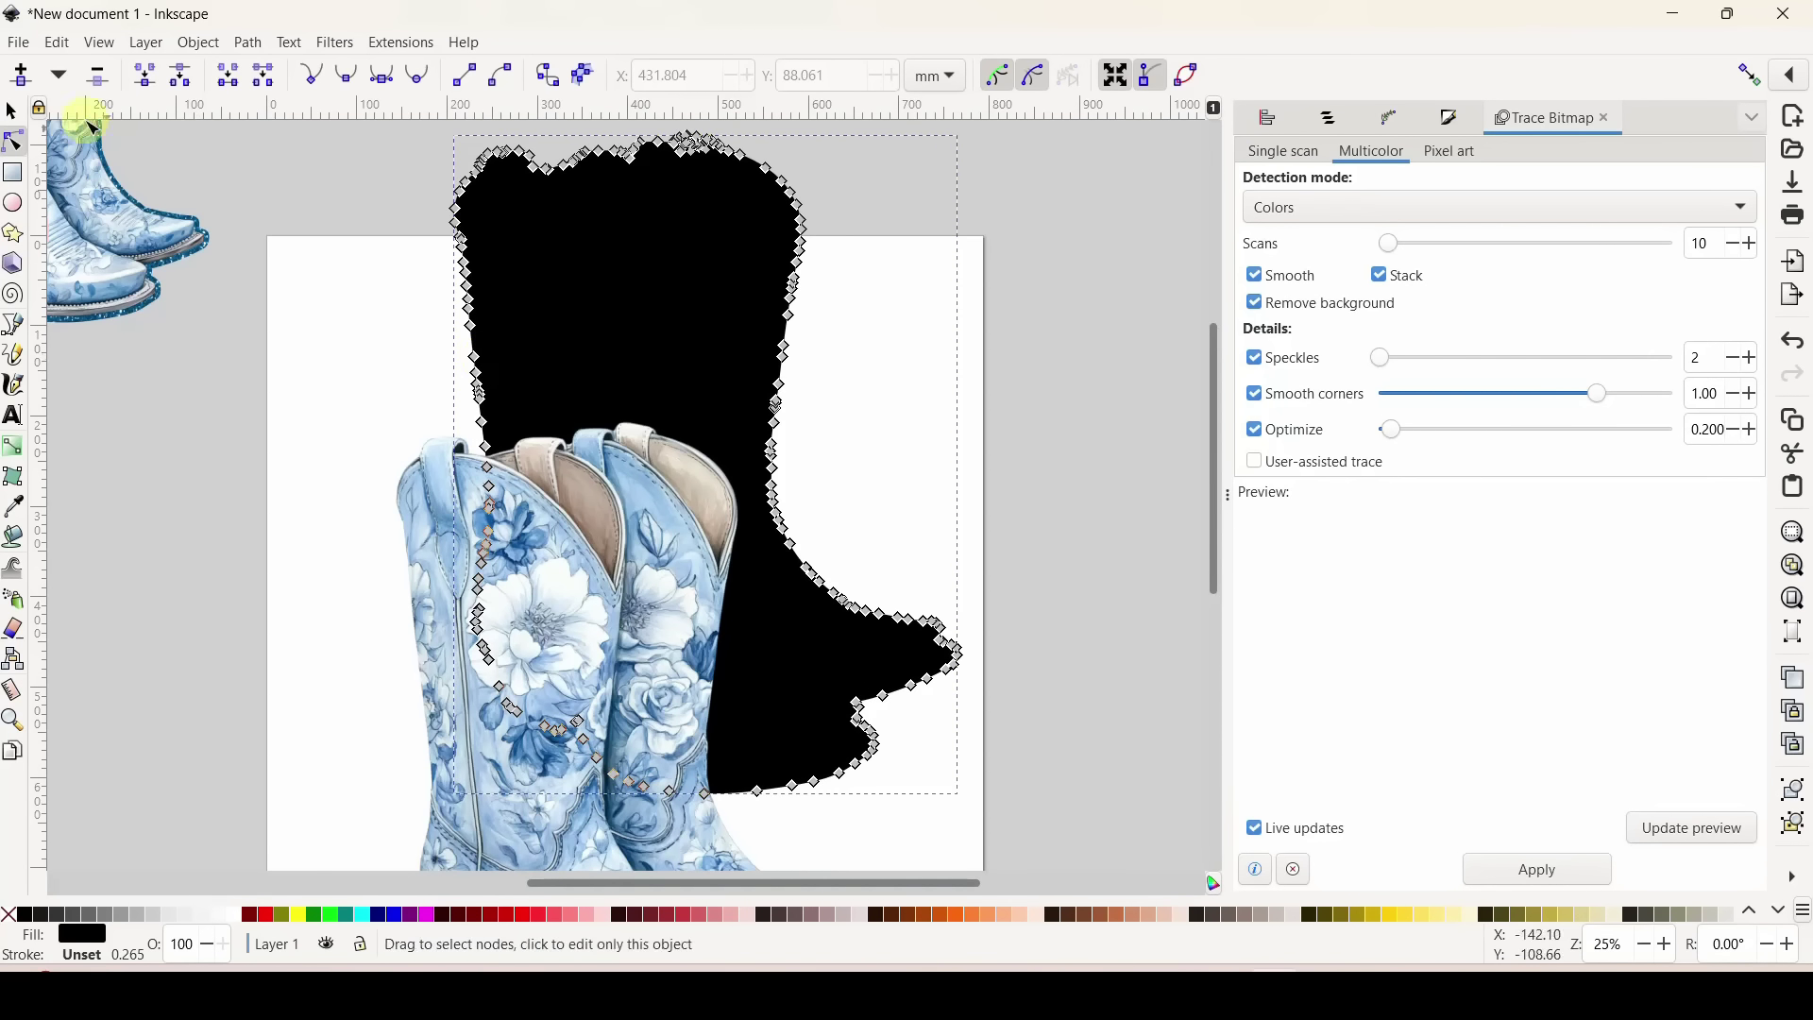
# Lay the boots image over the enlarged silhouette to check the border width, and move it back off.
pyautogui.click(11, 112)
pyautogui.click(288, 368)
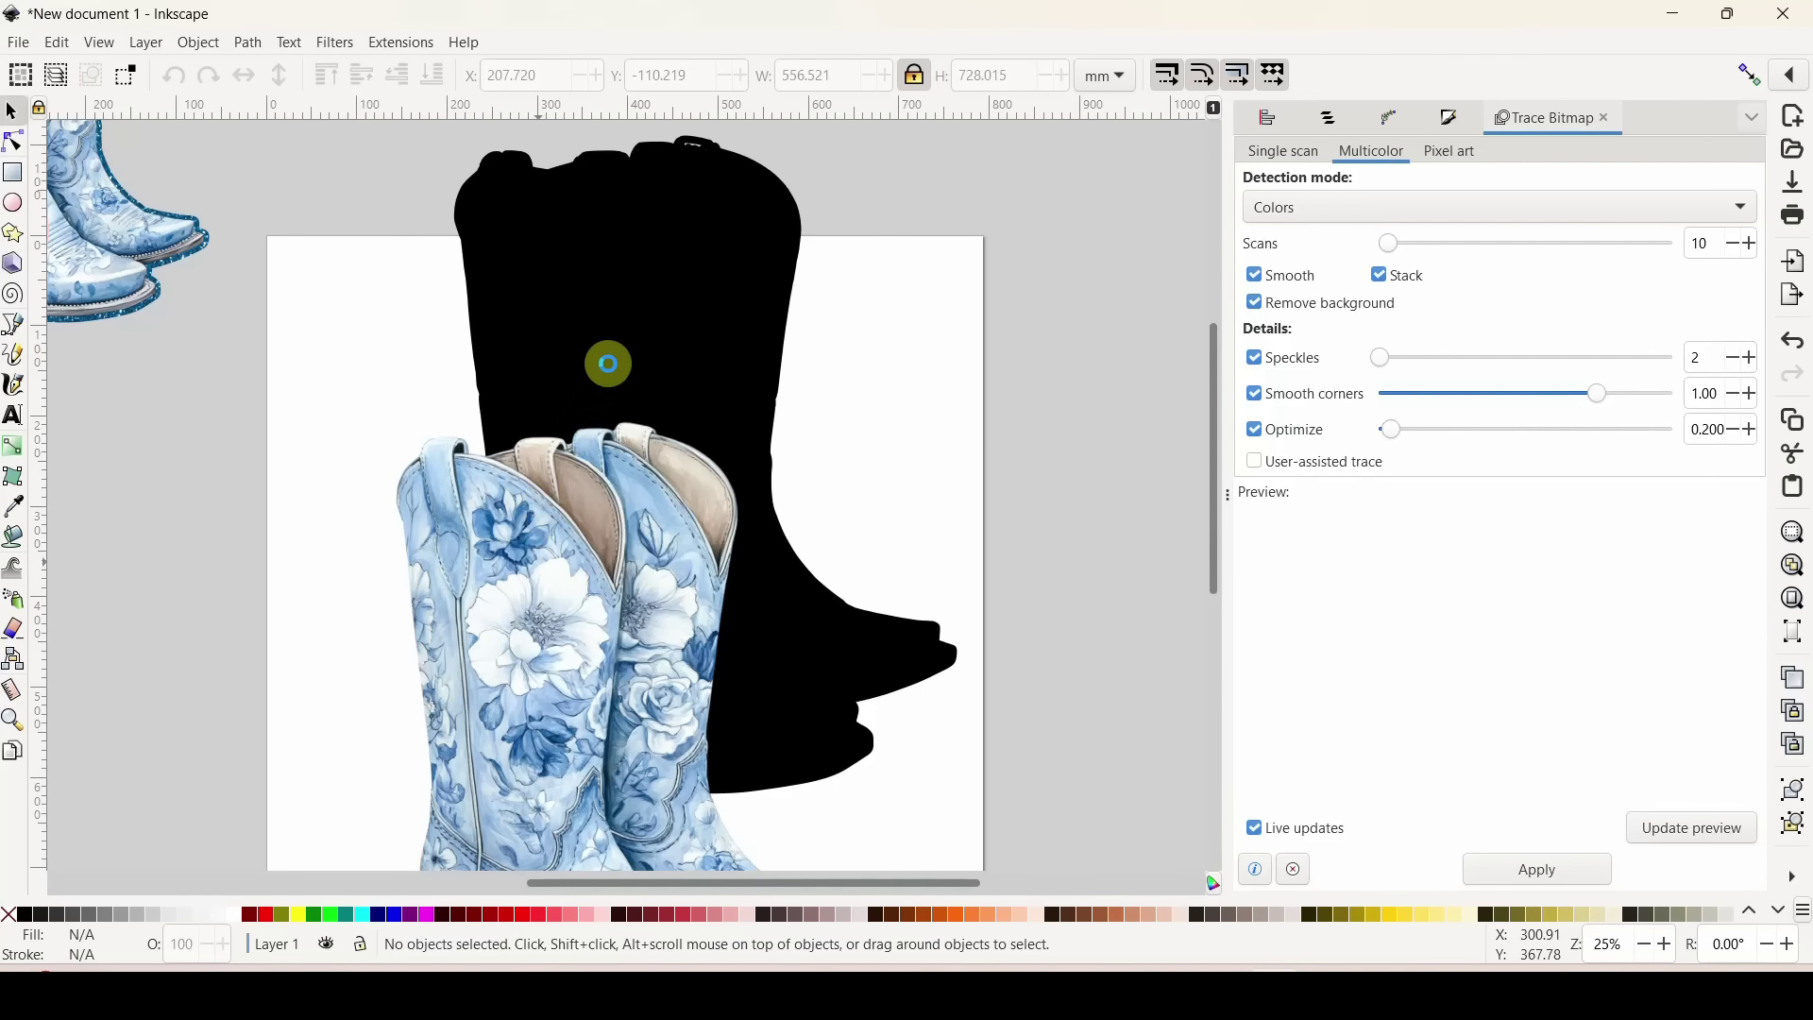
pyautogui.moveTo(608, 363); pyautogui.dragTo(601, 445)
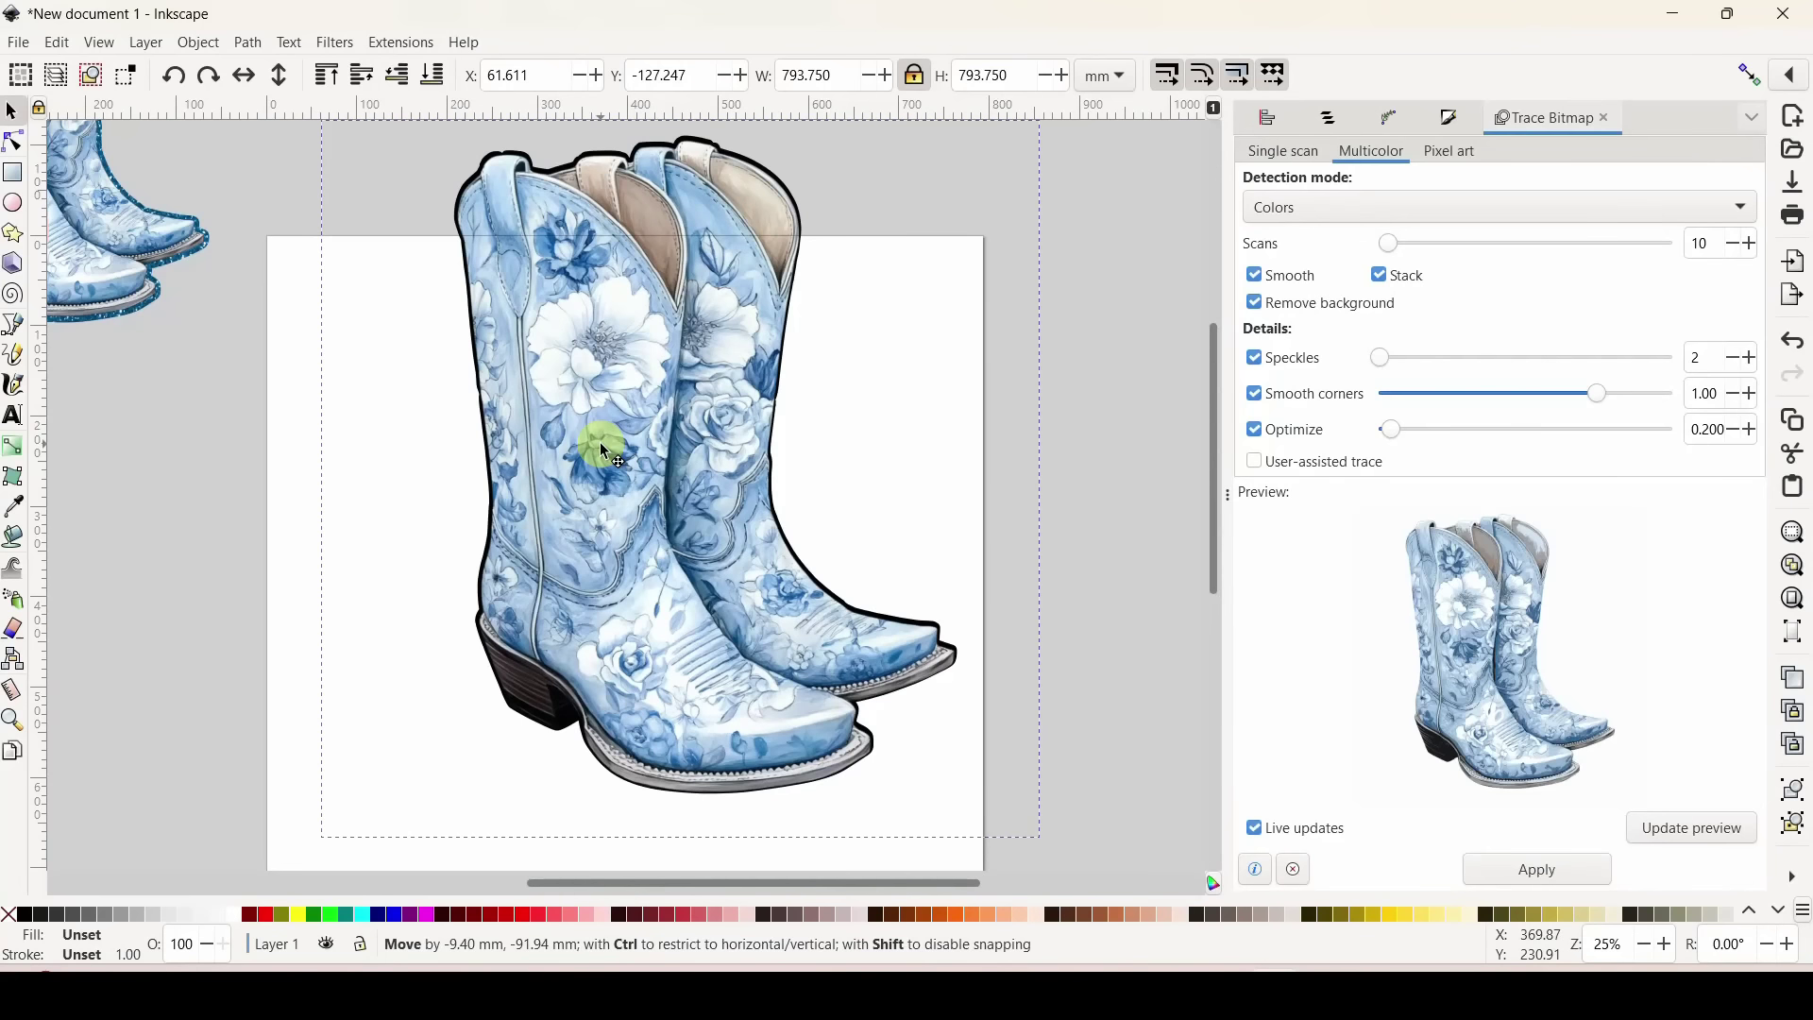
pyautogui.hotkey('ctrl', 'z')
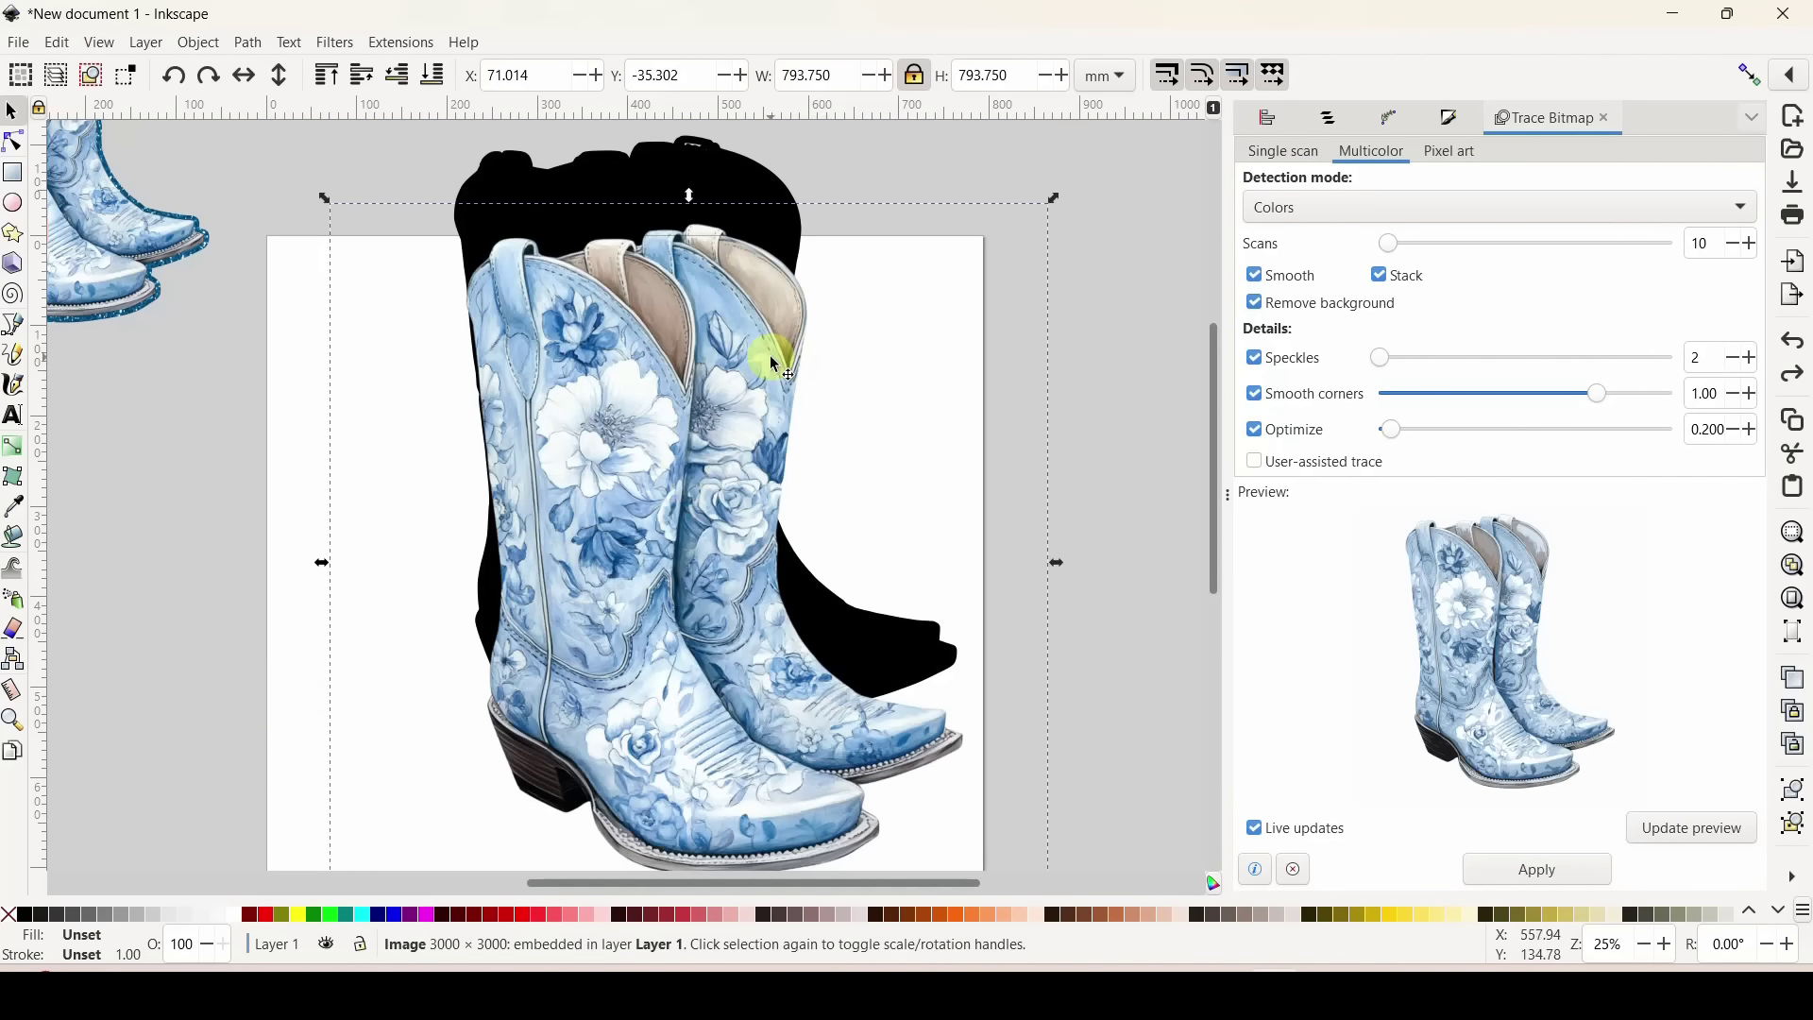
pyautogui.moveTo(740, 404); pyautogui.dragTo(526, 688)
# Outset the black silhouette three more times and move it down to about X 212 mm, Y -46 mm.
pyautogui.click(634, 397)
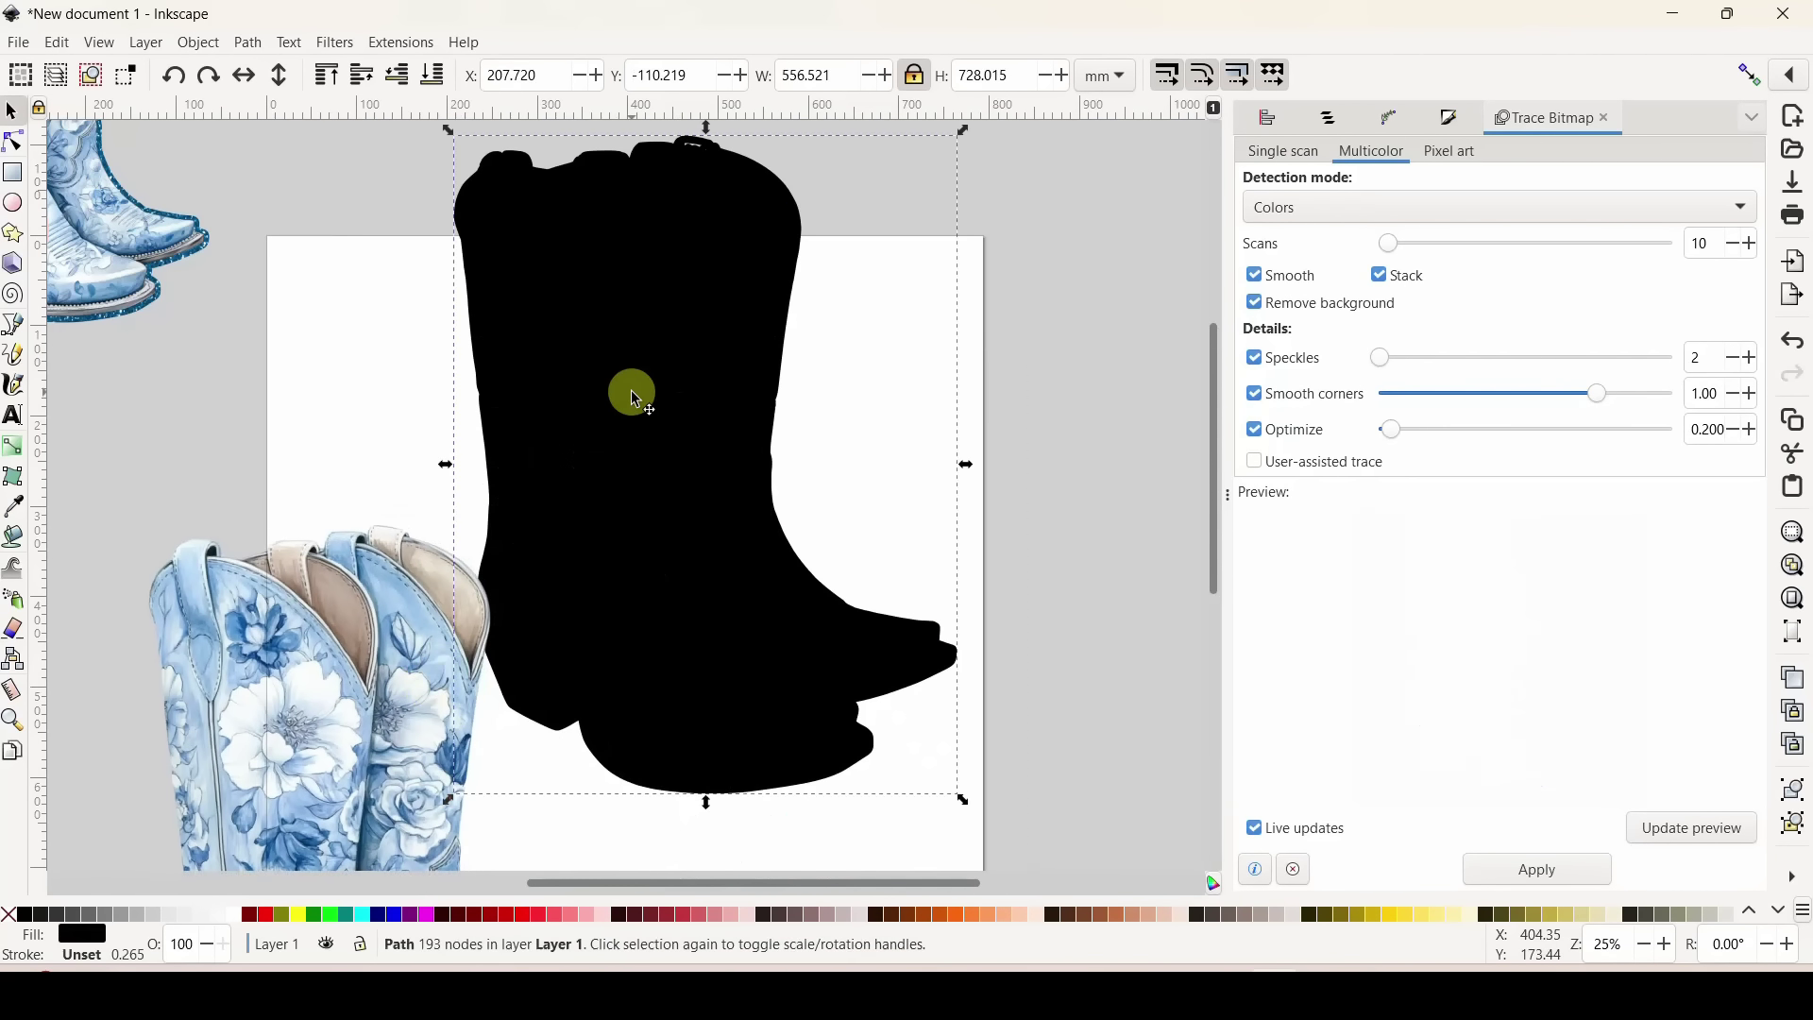
pyautogui.click(13, 142)
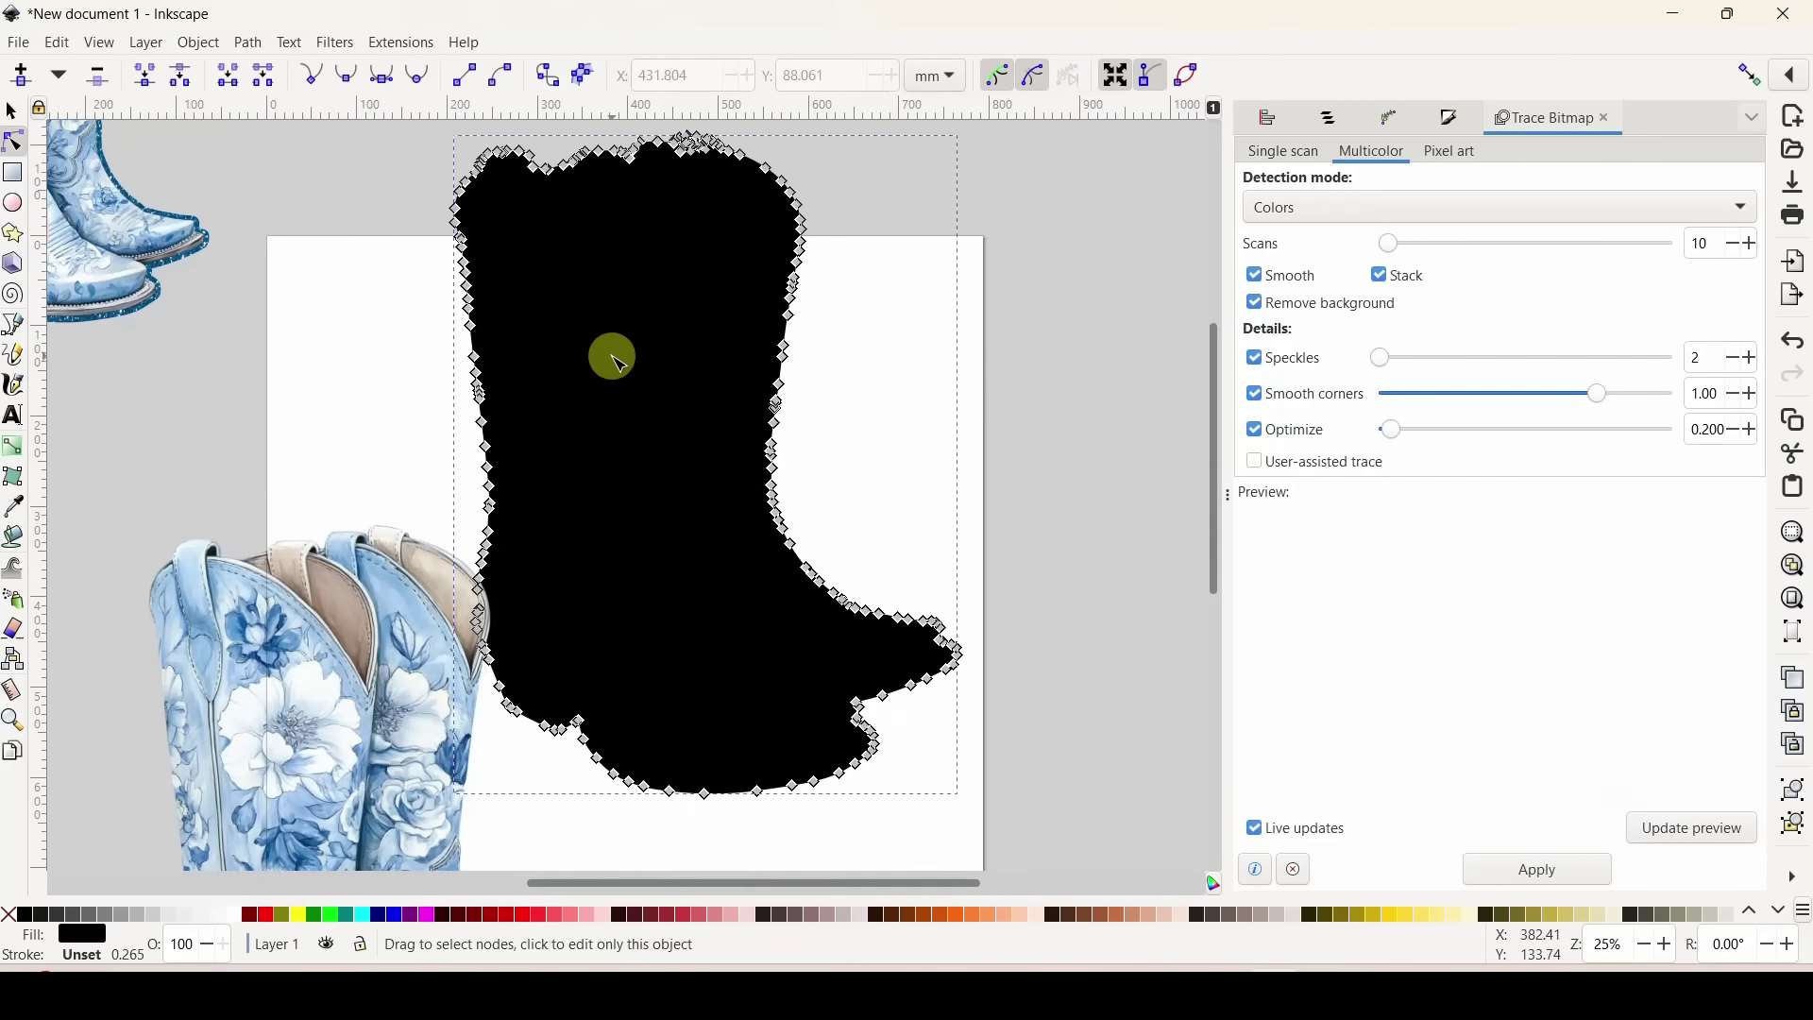
pyautogui.hotkey('ctrl', ')')
pyautogui.hotkey('ctrl', ')')
pyautogui.hotkey('ctrl', ')')
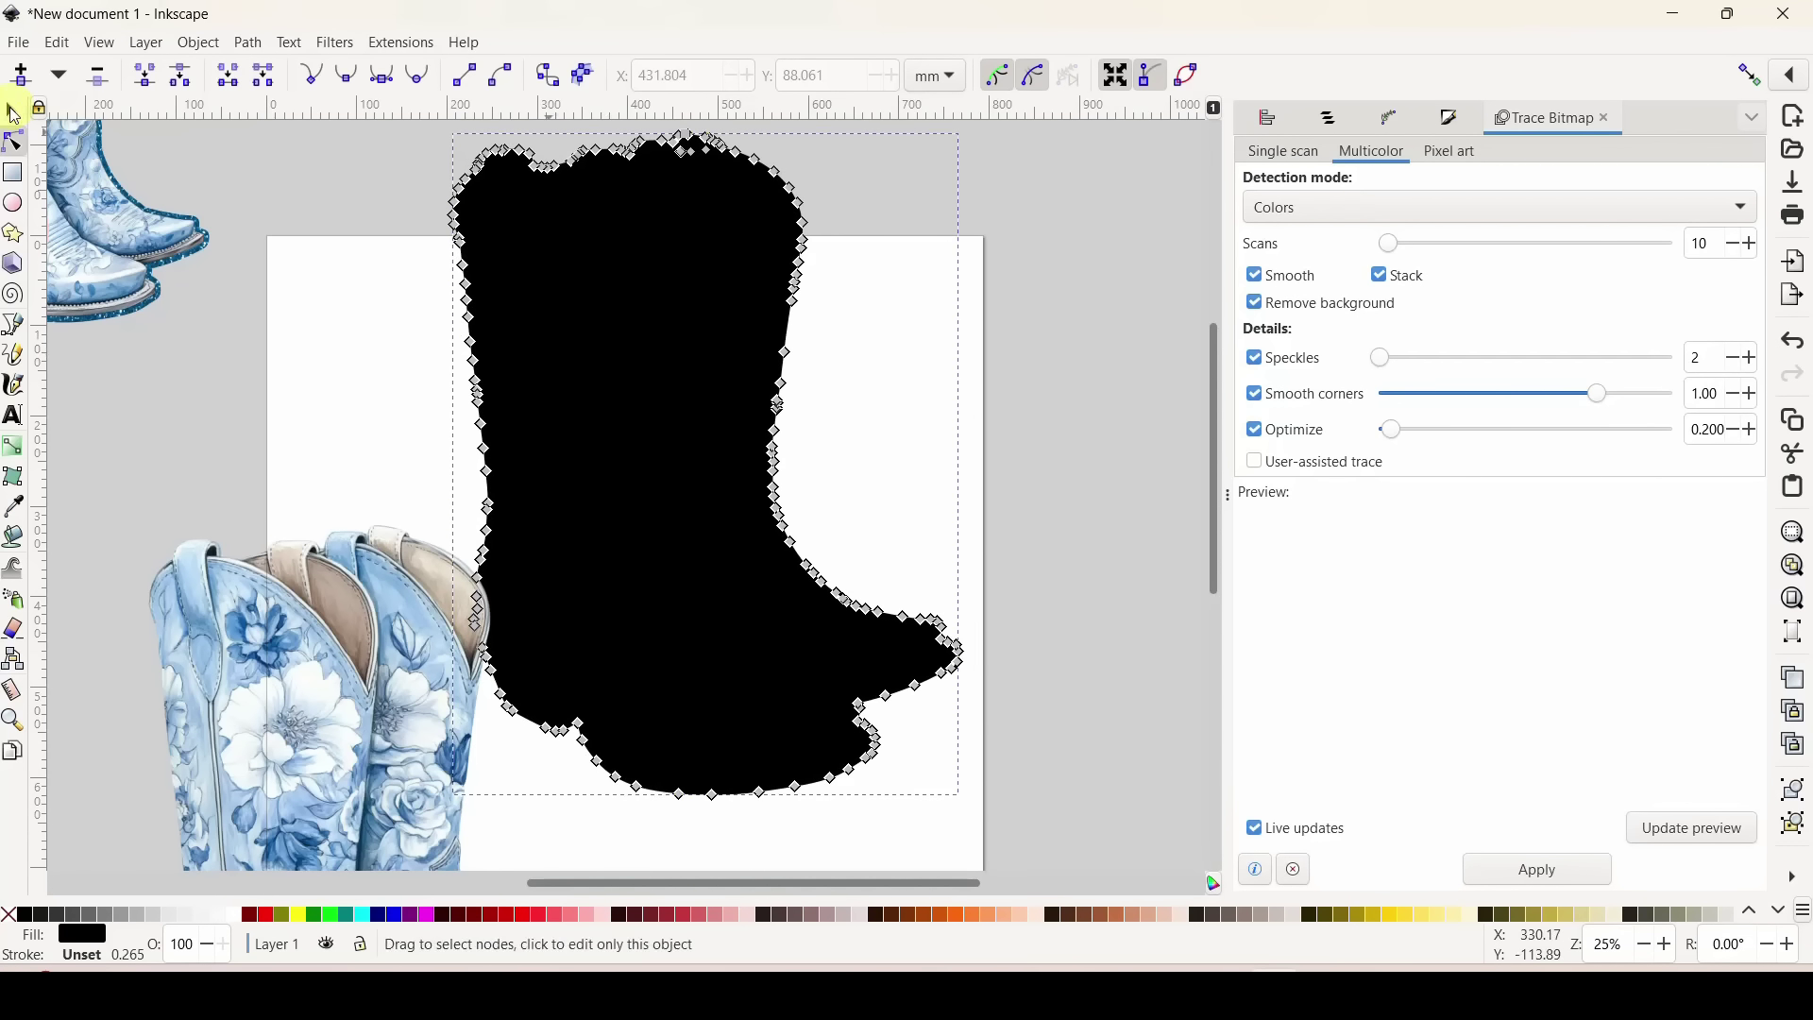
pyautogui.click(14, 113)
pyautogui.moveTo(768, 486); pyautogui.dragTo(664, 255)
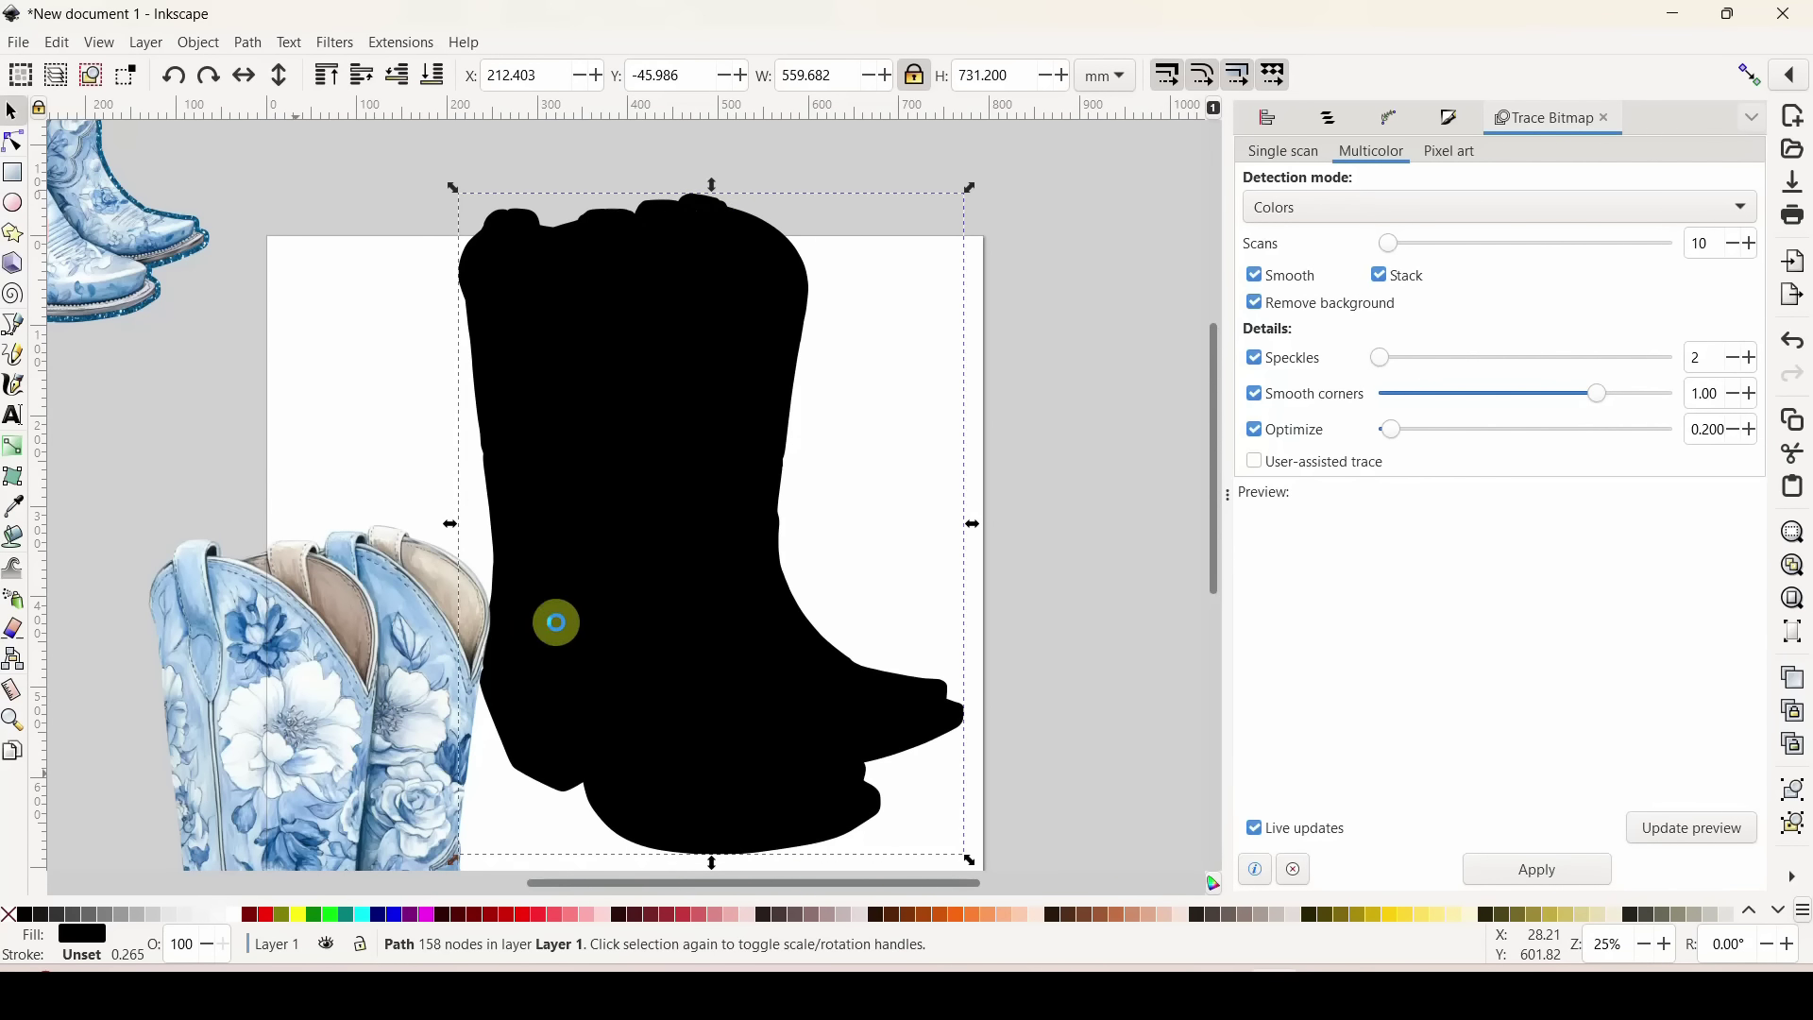
# Check the border by laying the boots image over the silhouette, and move the image off beside the page, to about X -504 mm, Y 105 mm.
pyautogui.moveTo(369, 754)
pyautogui.mouseDown()
pyautogui.moveTo(636, 587)
pyautogui.moveTo(682, 490)
pyautogui.moveTo(717, 481)
pyautogui.mouseUp()
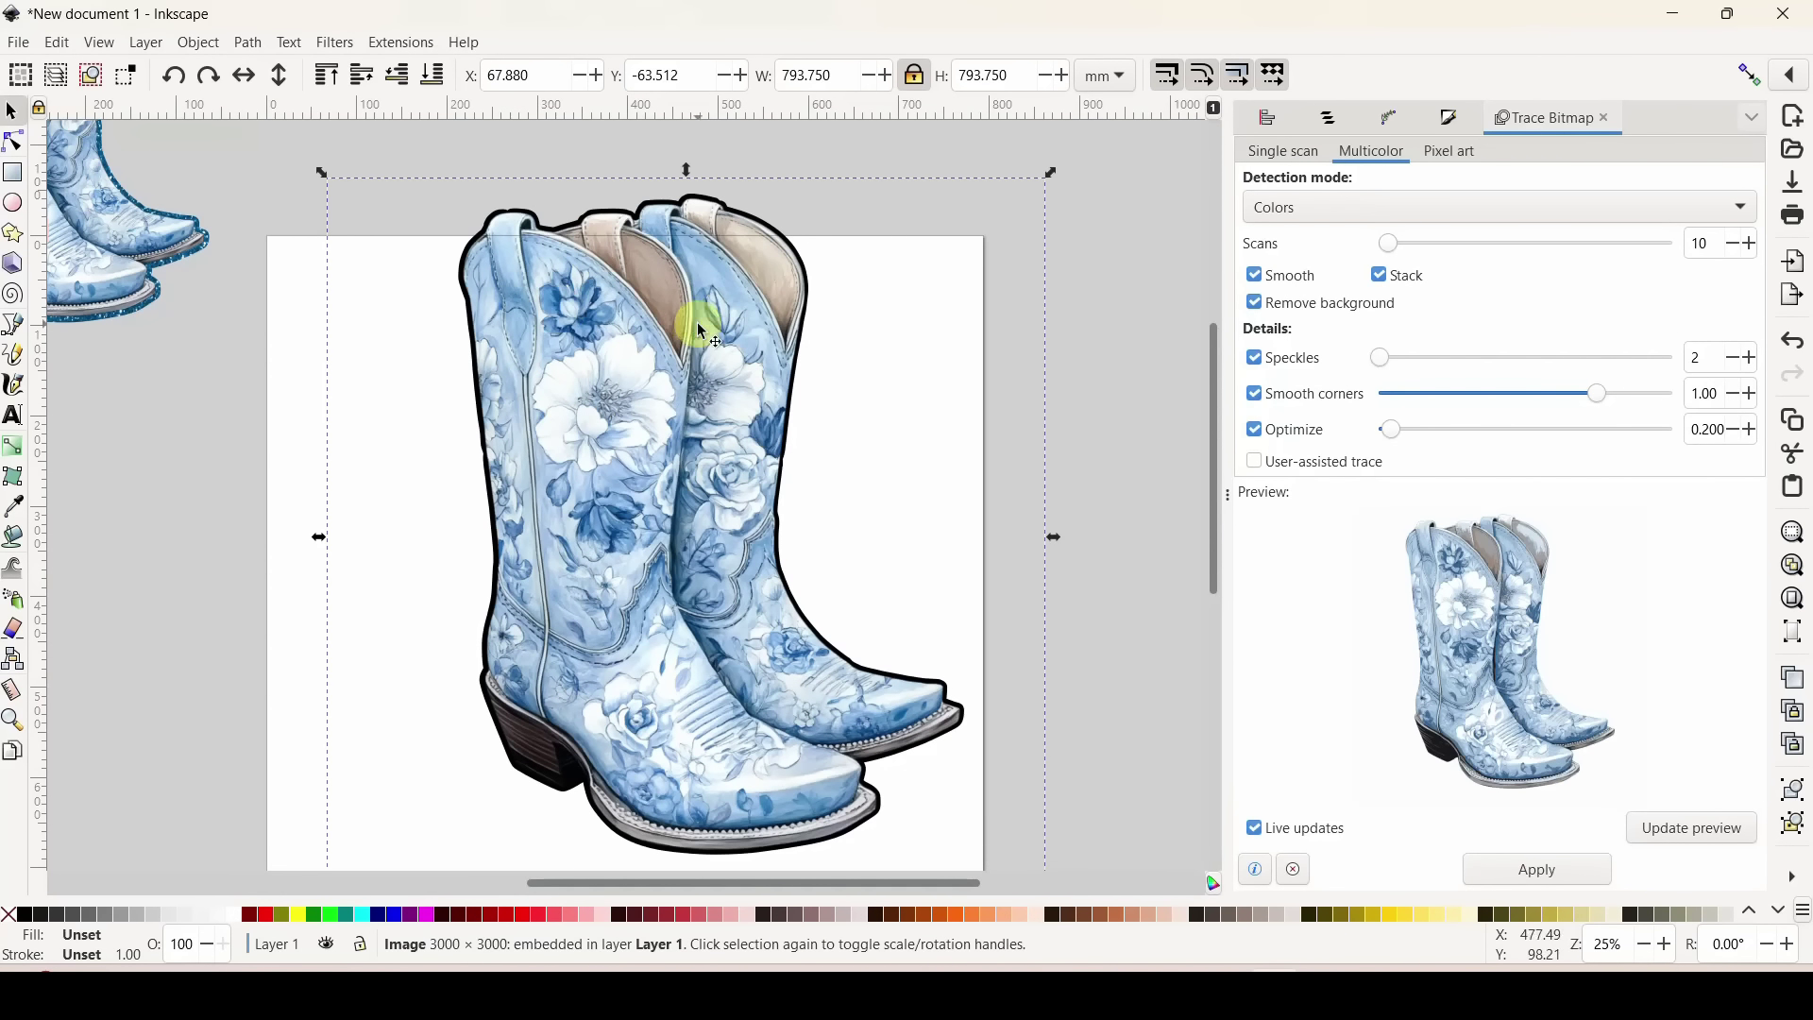
pyautogui.moveTo(701, 330)
pyautogui.mouseDown()
pyautogui.moveTo(539, 453)
pyautogui.moveTo(209, 493)
pyautogui.mouseUp()
pyautogui.press('-')
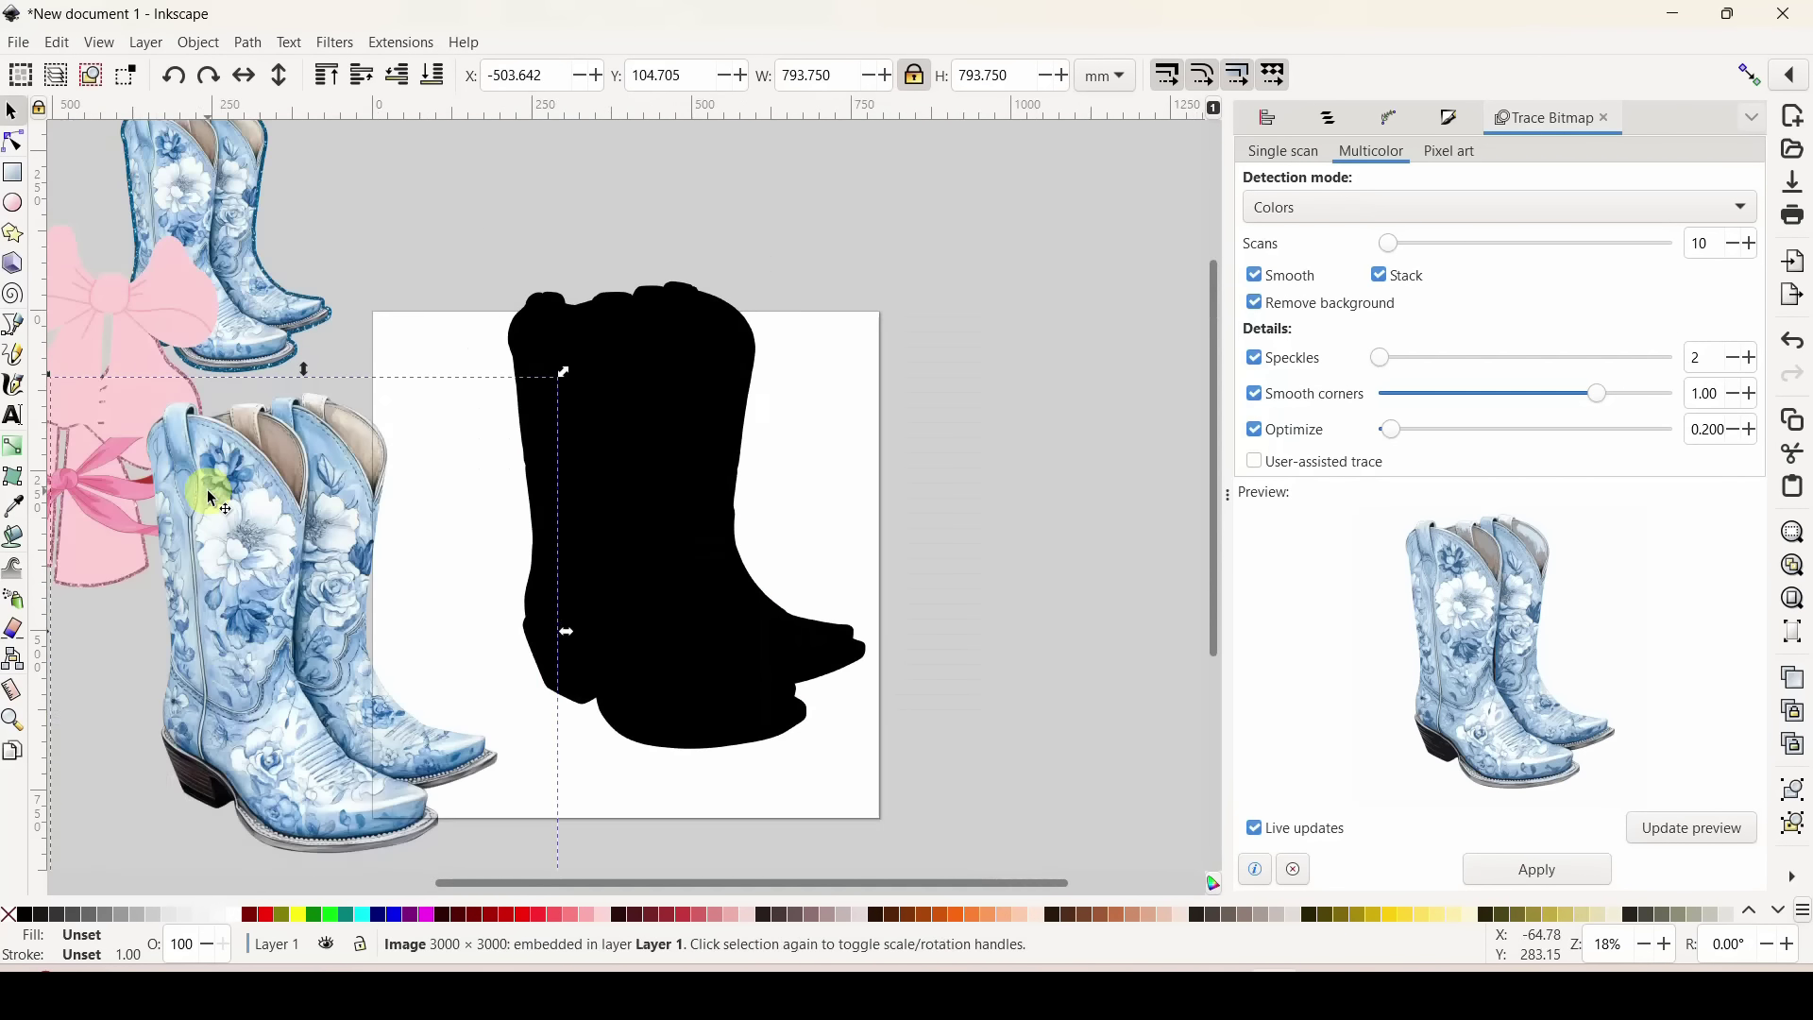
pyautogui.press('-')
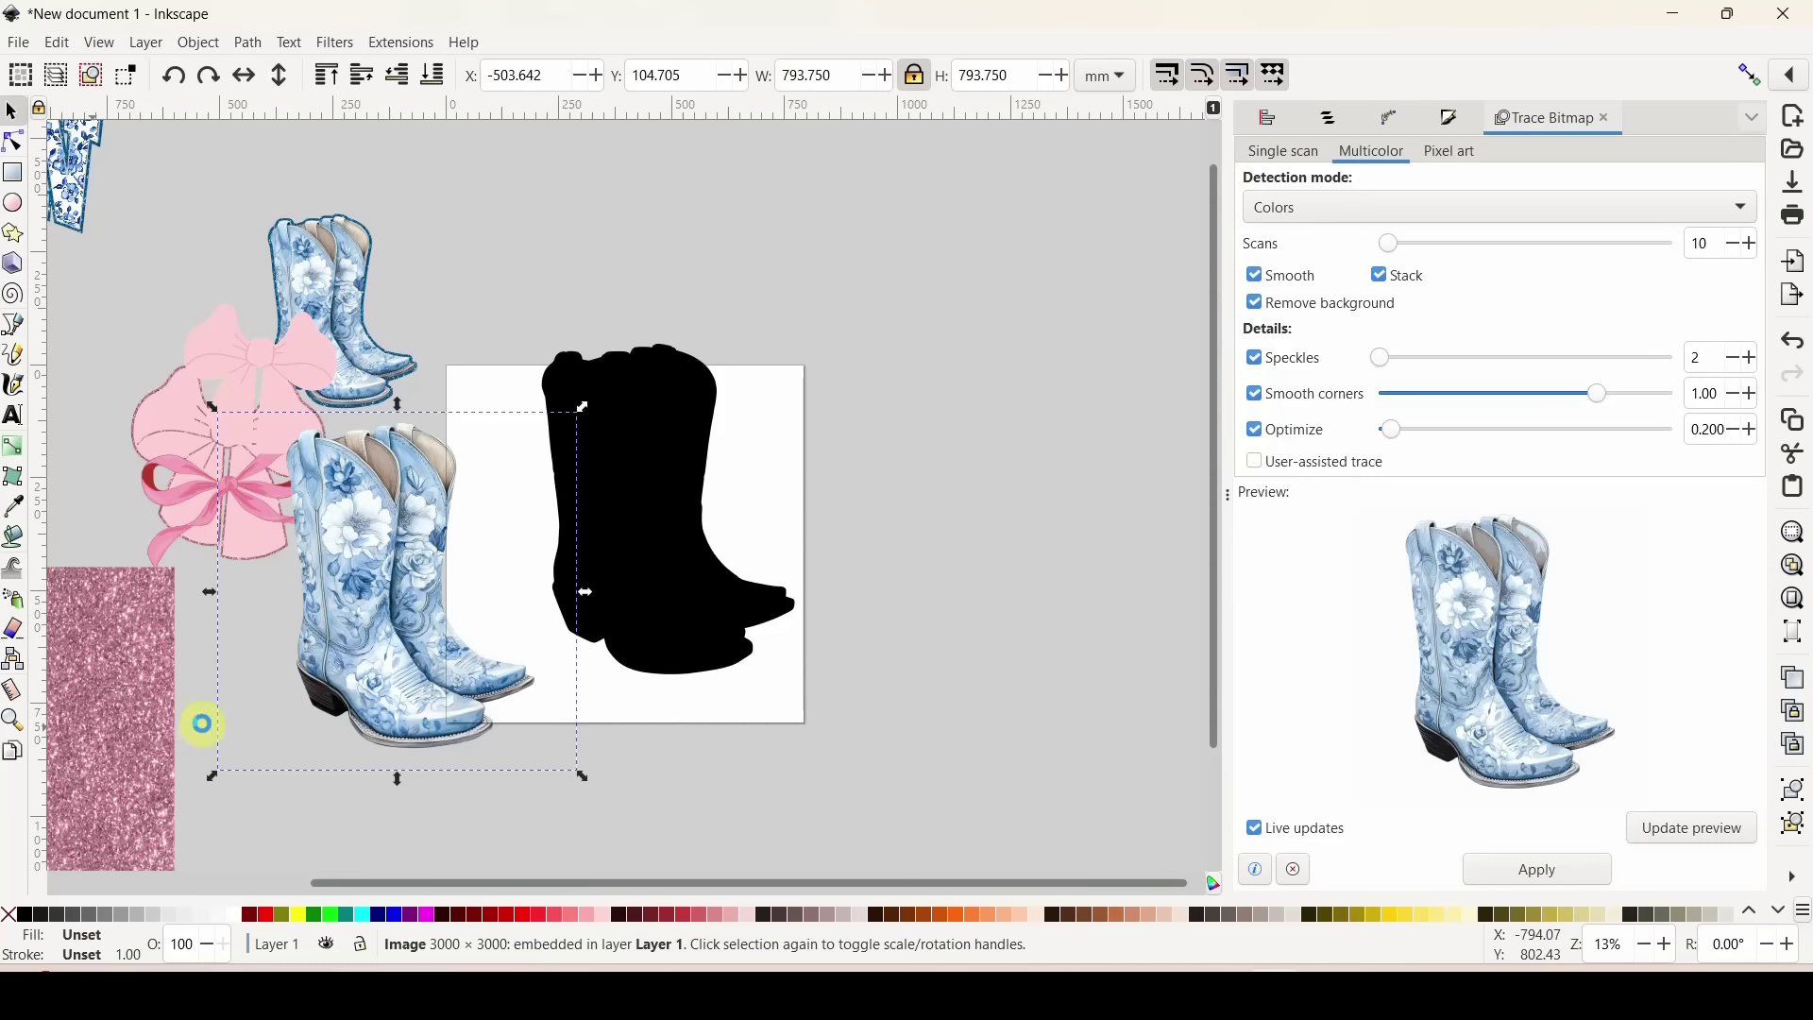
# Move the pink glitter image behind the black boots silhouette and clip the glitter to the silhouette's shape.
pyautogui.click(162, 720)
pyautogui.moveTo(231, 821); pyautogui.dragTo(591, 567)
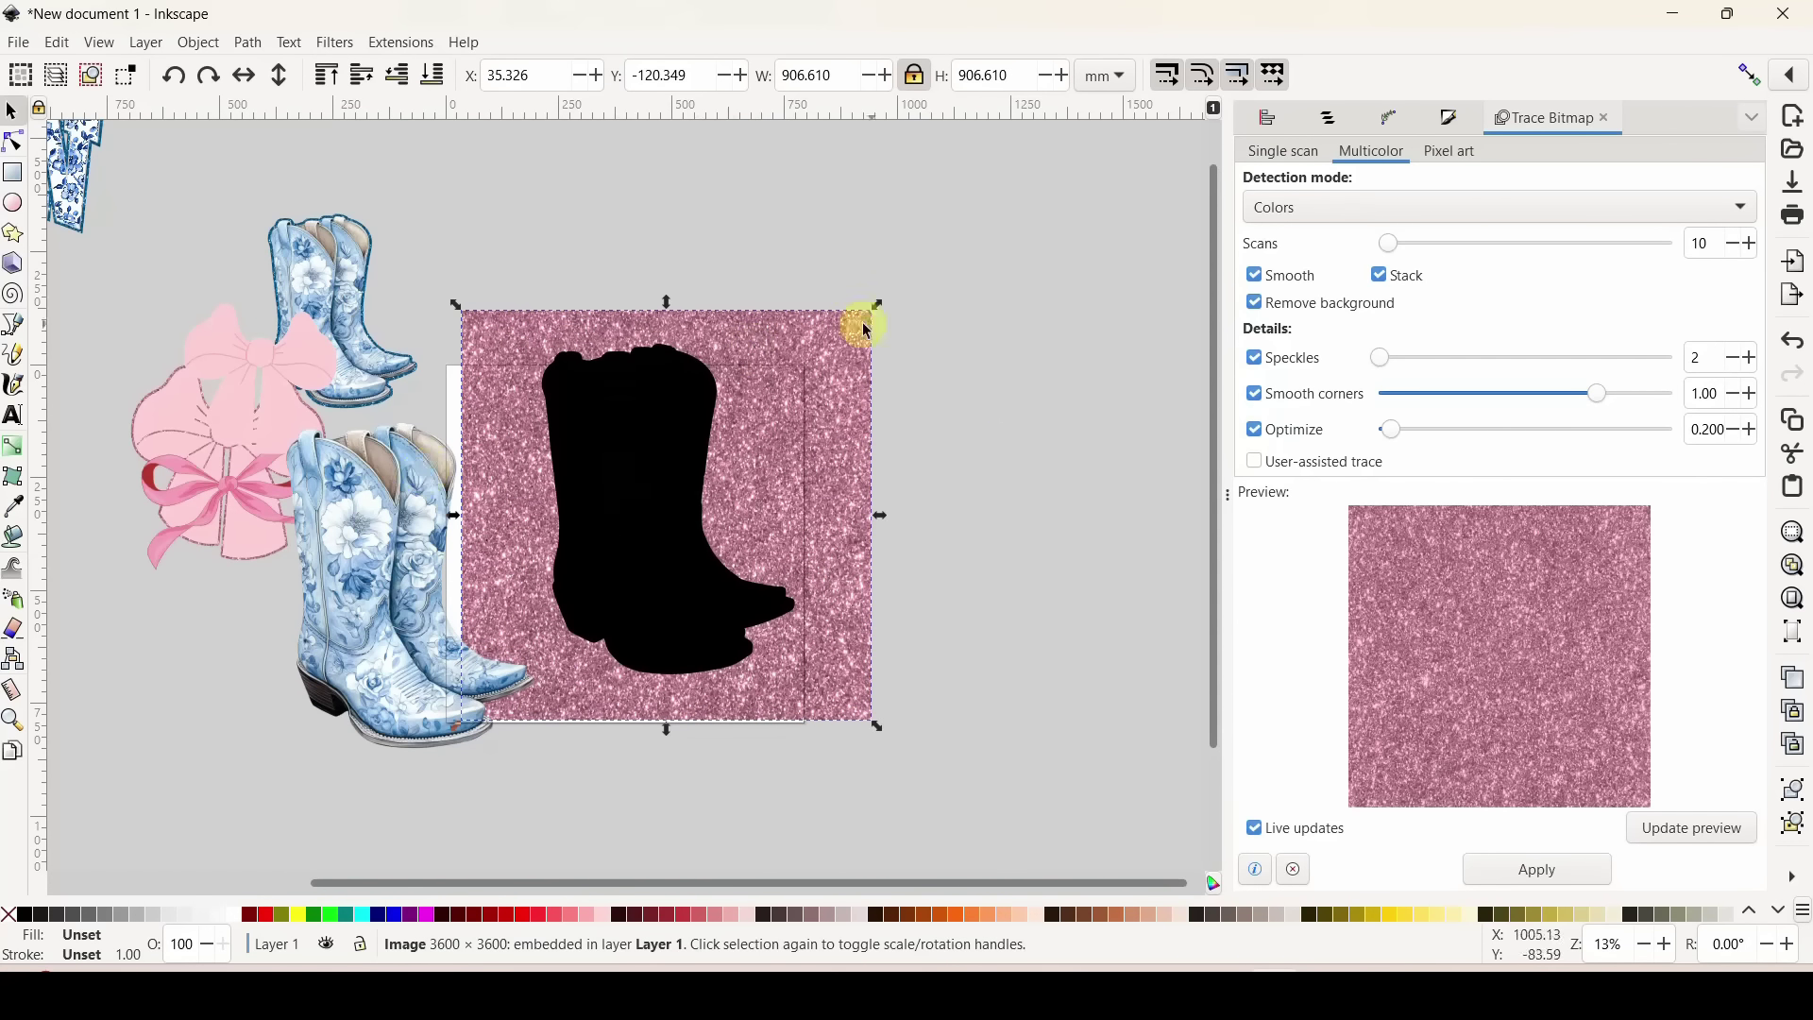
pyautogui.keyDown('shift'); pyautogui.click(646, 483); pyautogui.keyUp('shift')
pyautogui.rightClick(649, 488)
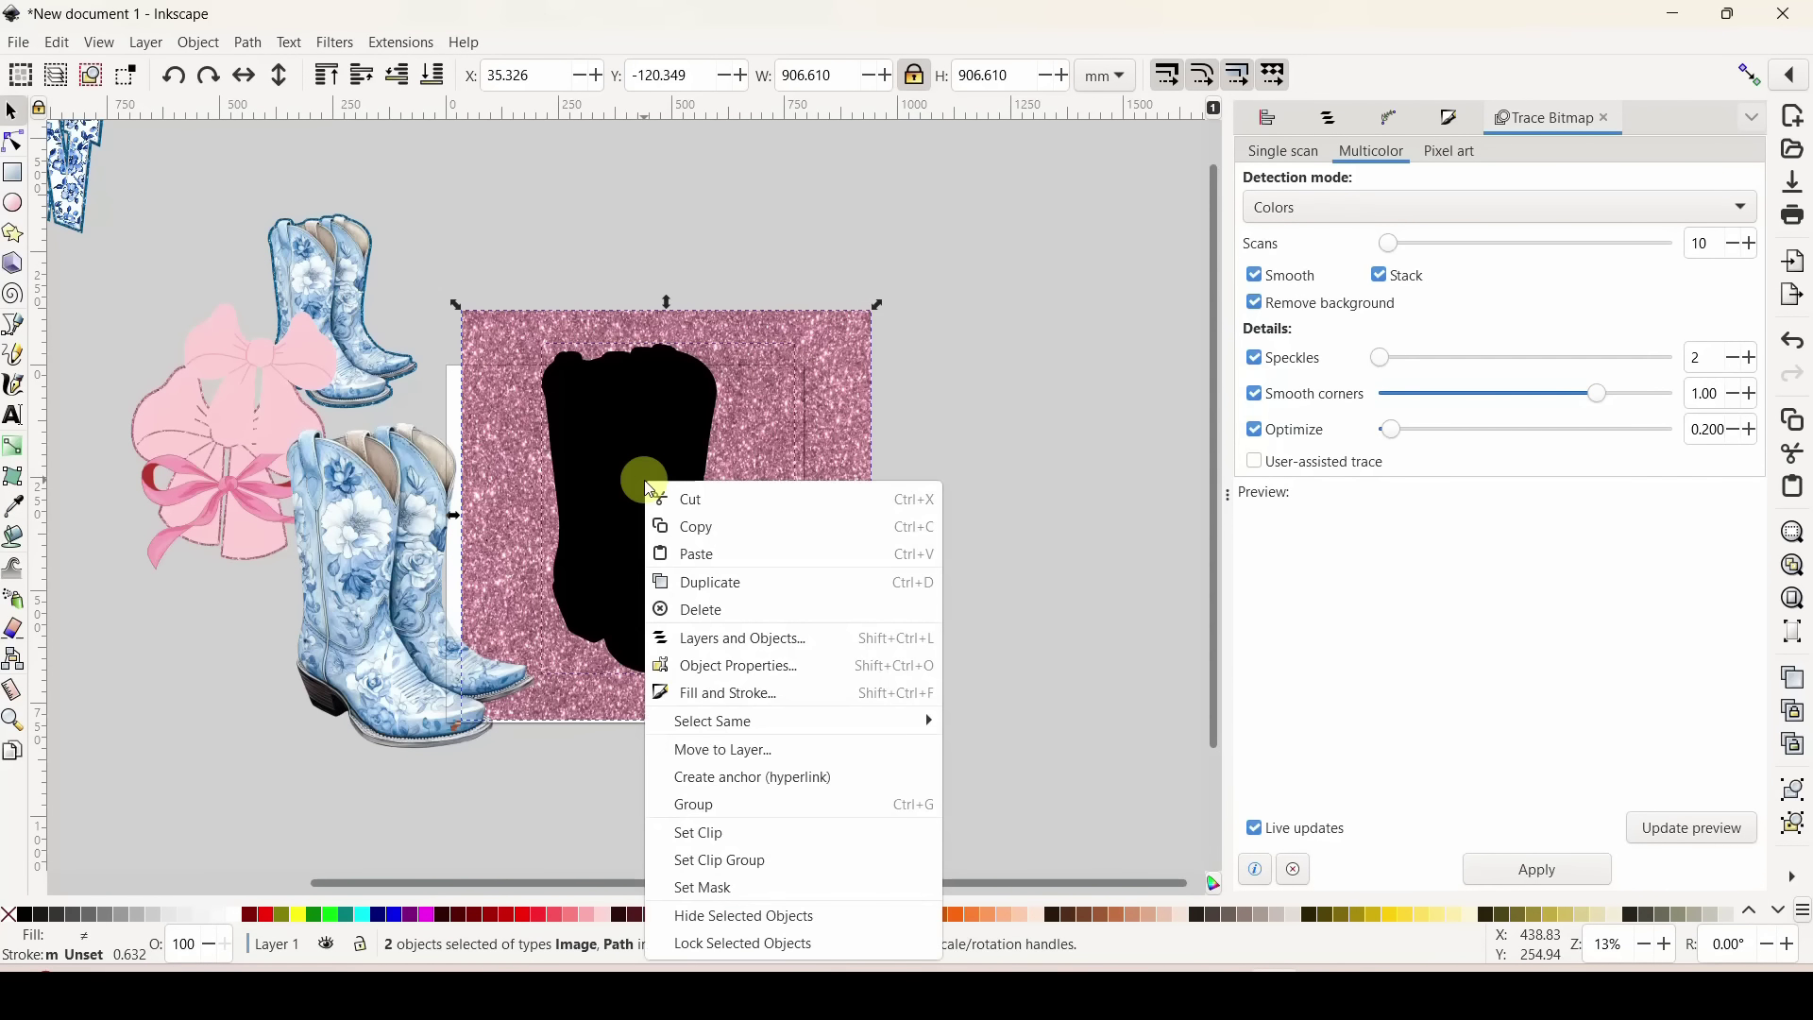
pyautogui.click(699, 833)
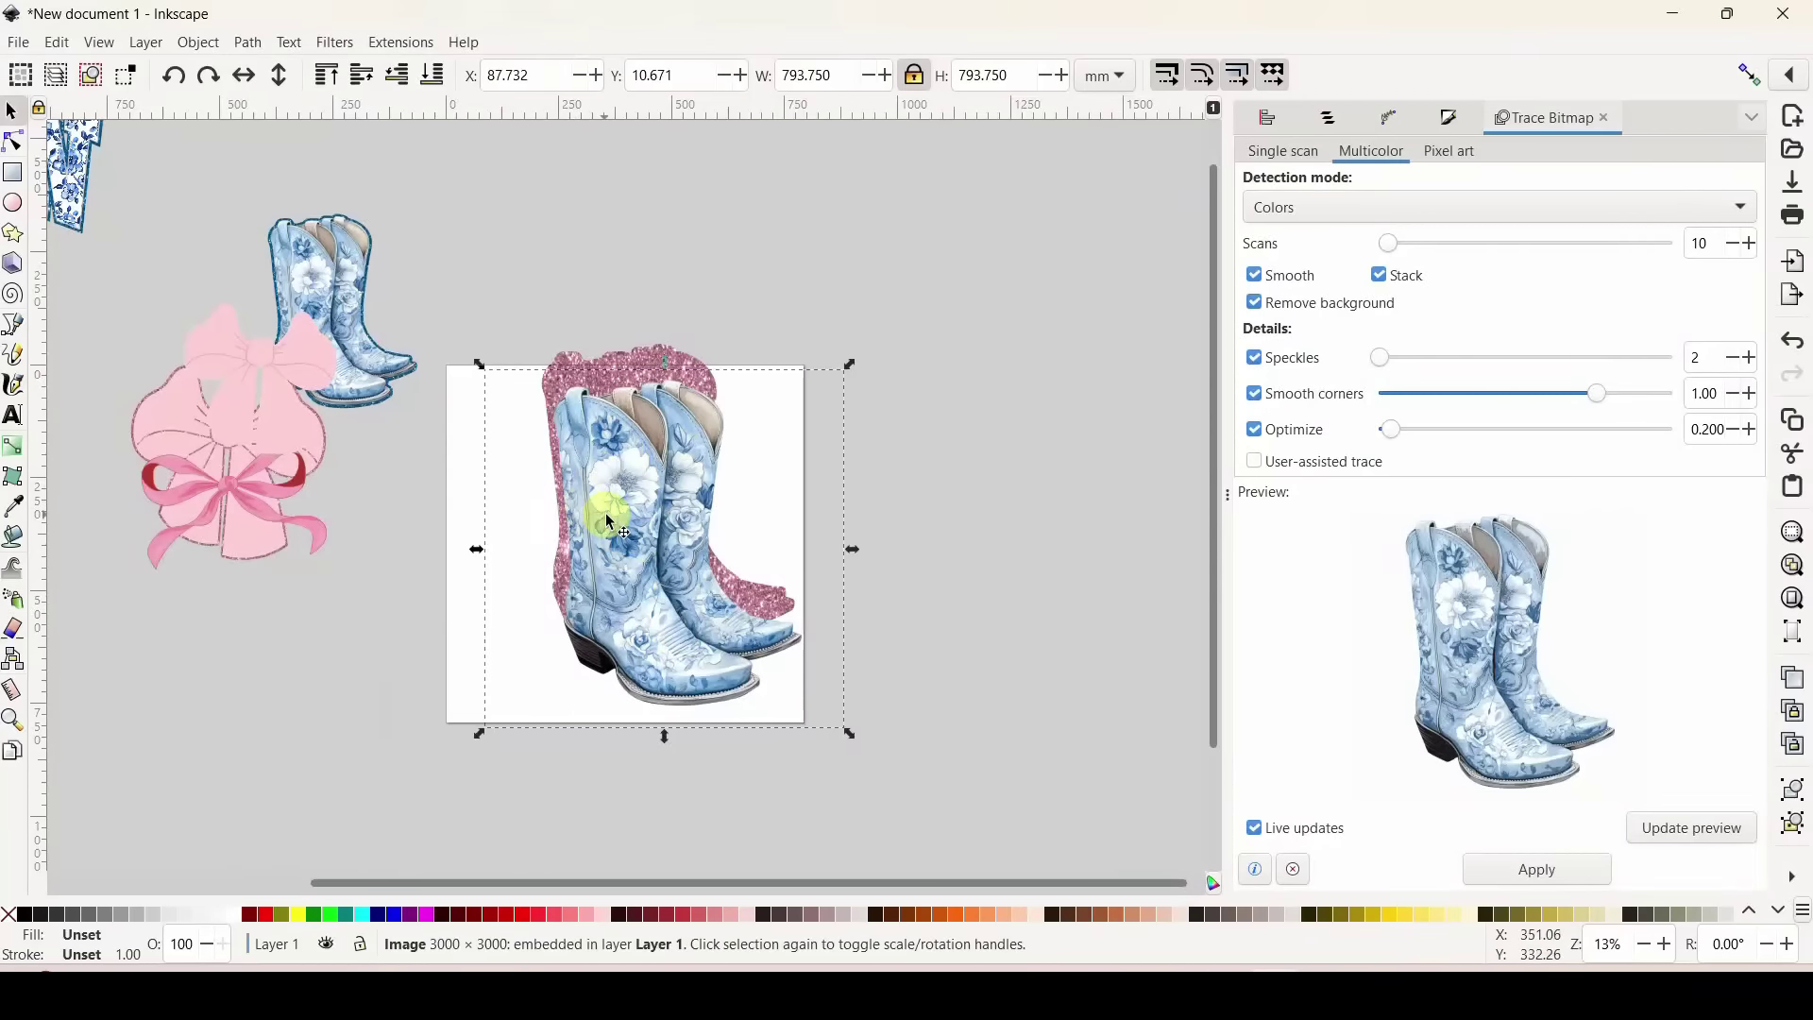
# Centre the large boots image on the glitter silhouette at about X 67 mm, Y -65 mm, and inspect the border all around.
pyautogui.moveTo(606, 502); pyautogui.dragTo(602, 472)
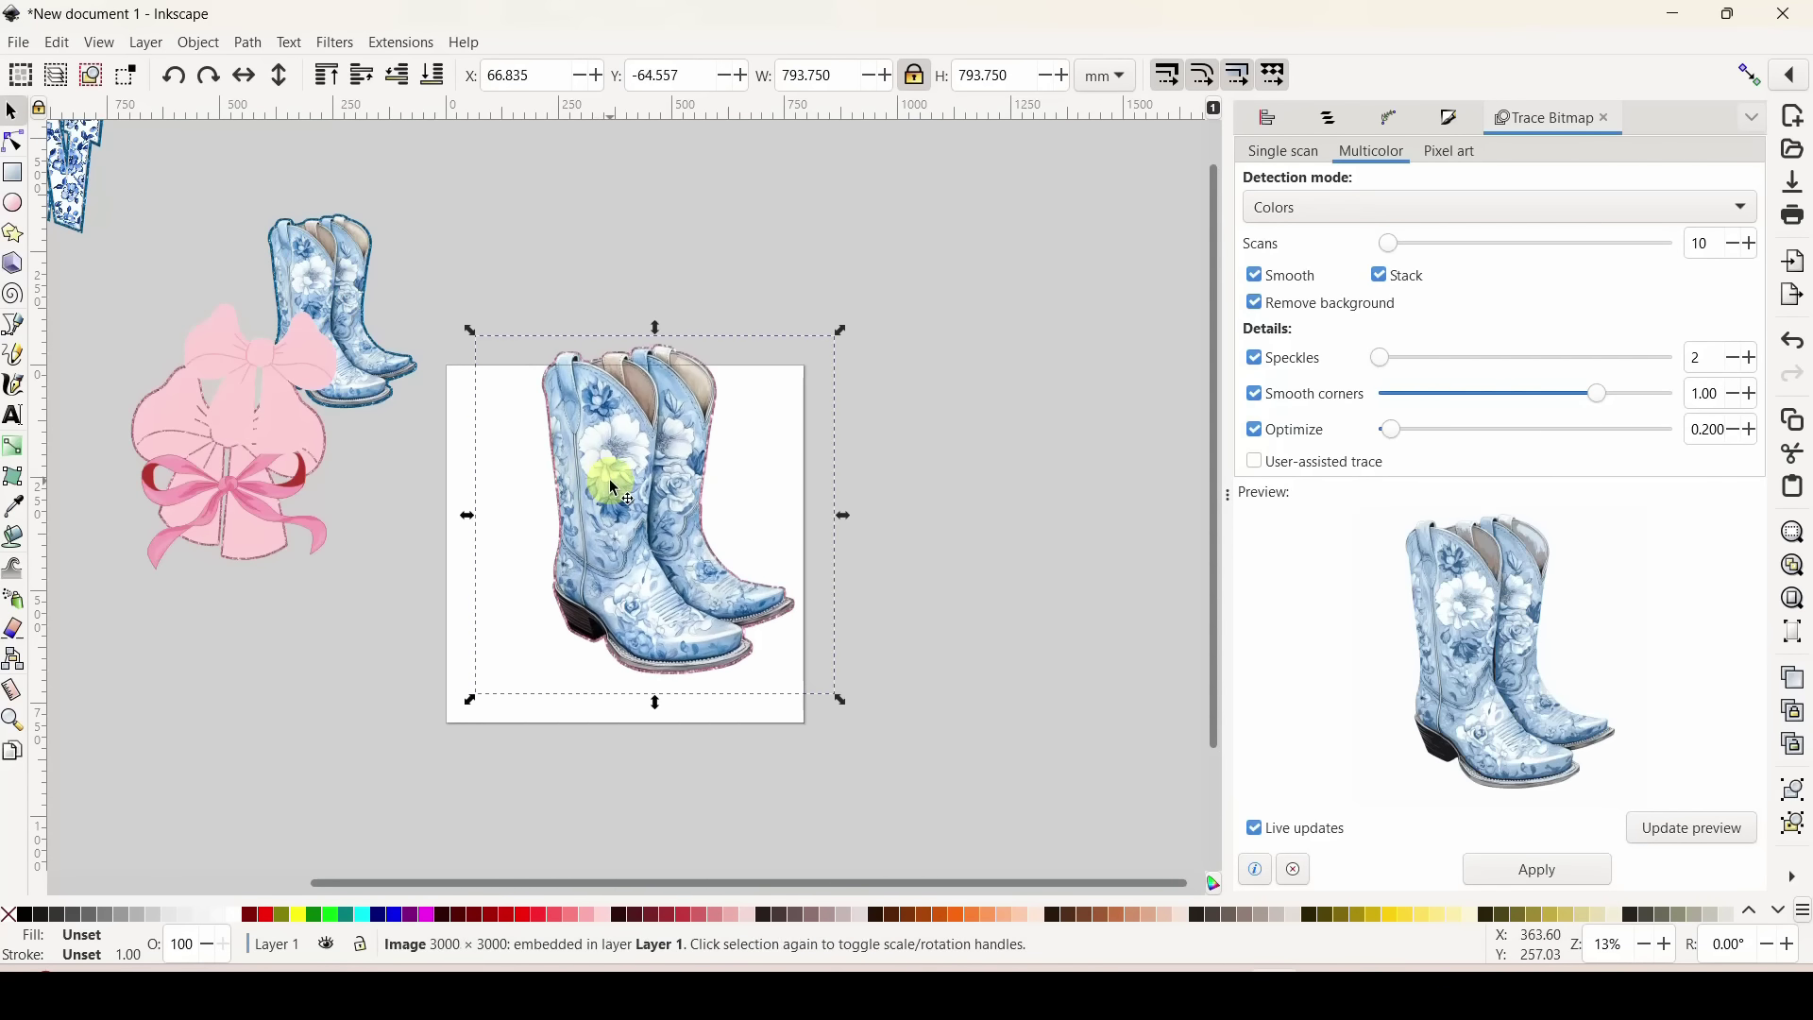
pyautogui.scroll(2, 609, 478)
pyautogui.scroll(1, 615, 488)
pyautogui.scroll(-1, 616, 444)
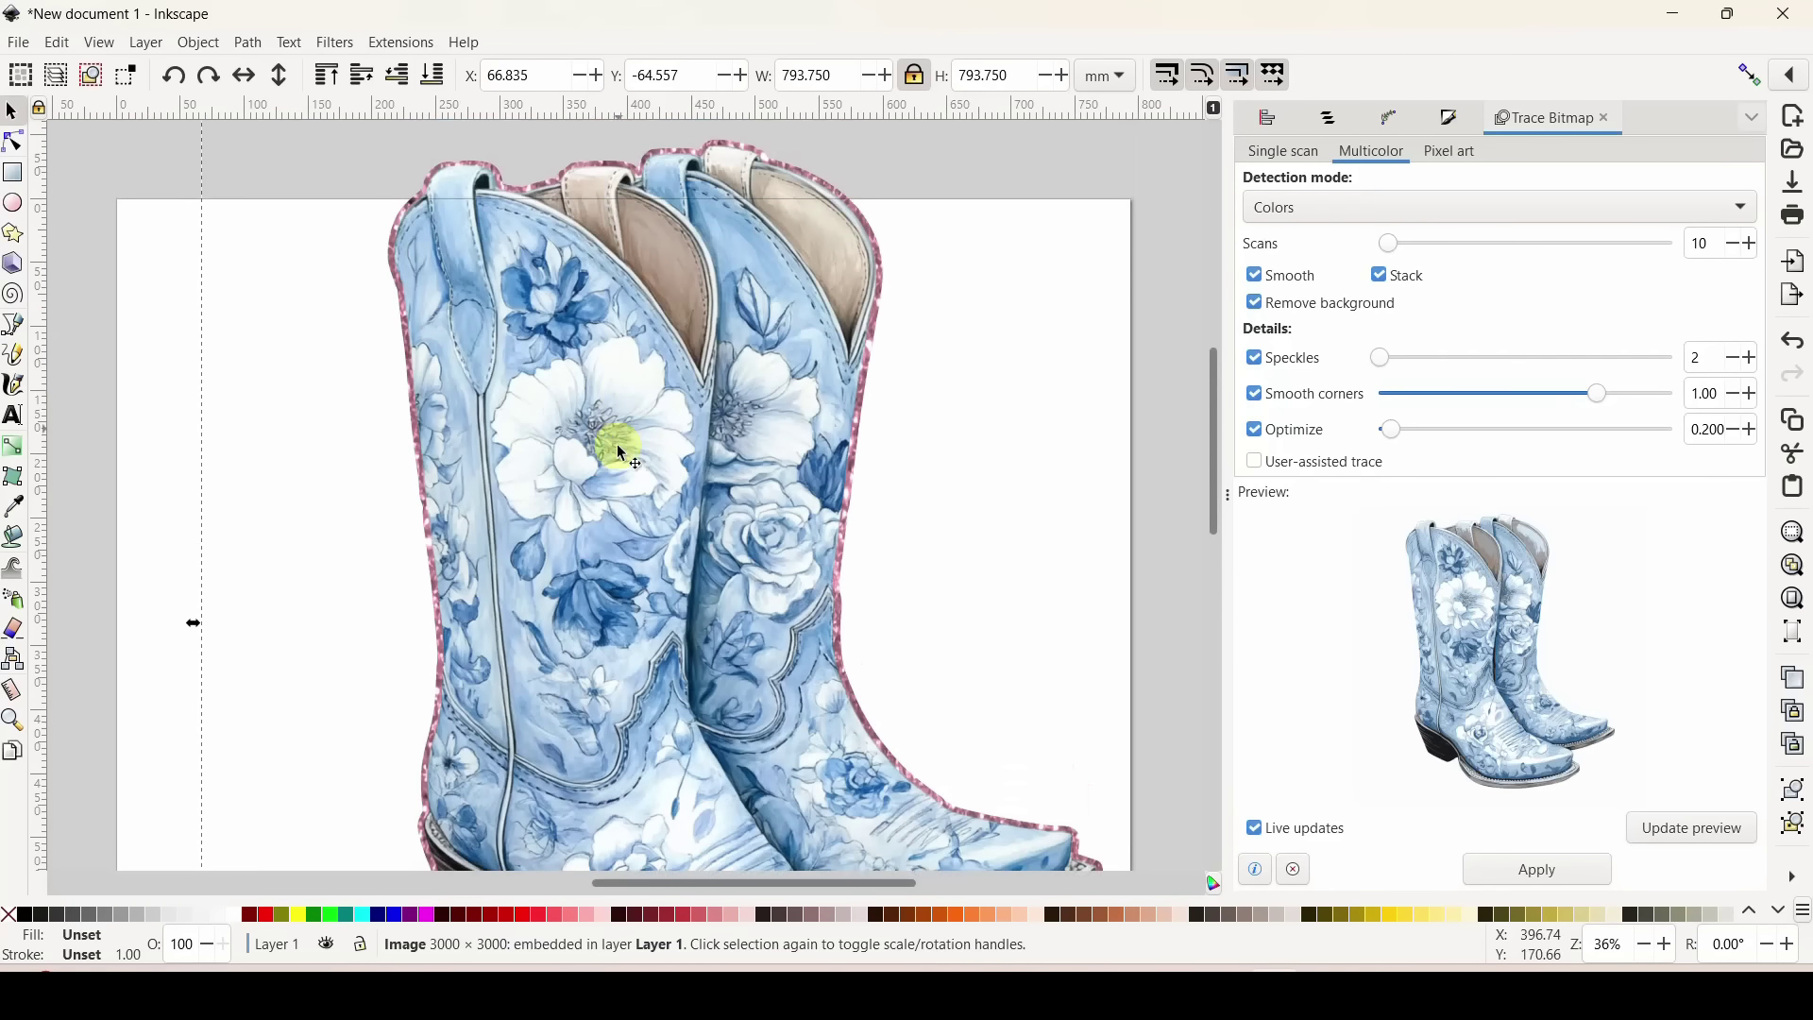
pyautogui.scroll(-1, 735, 438)
pyautogui.scroll(-2, 736, 440)
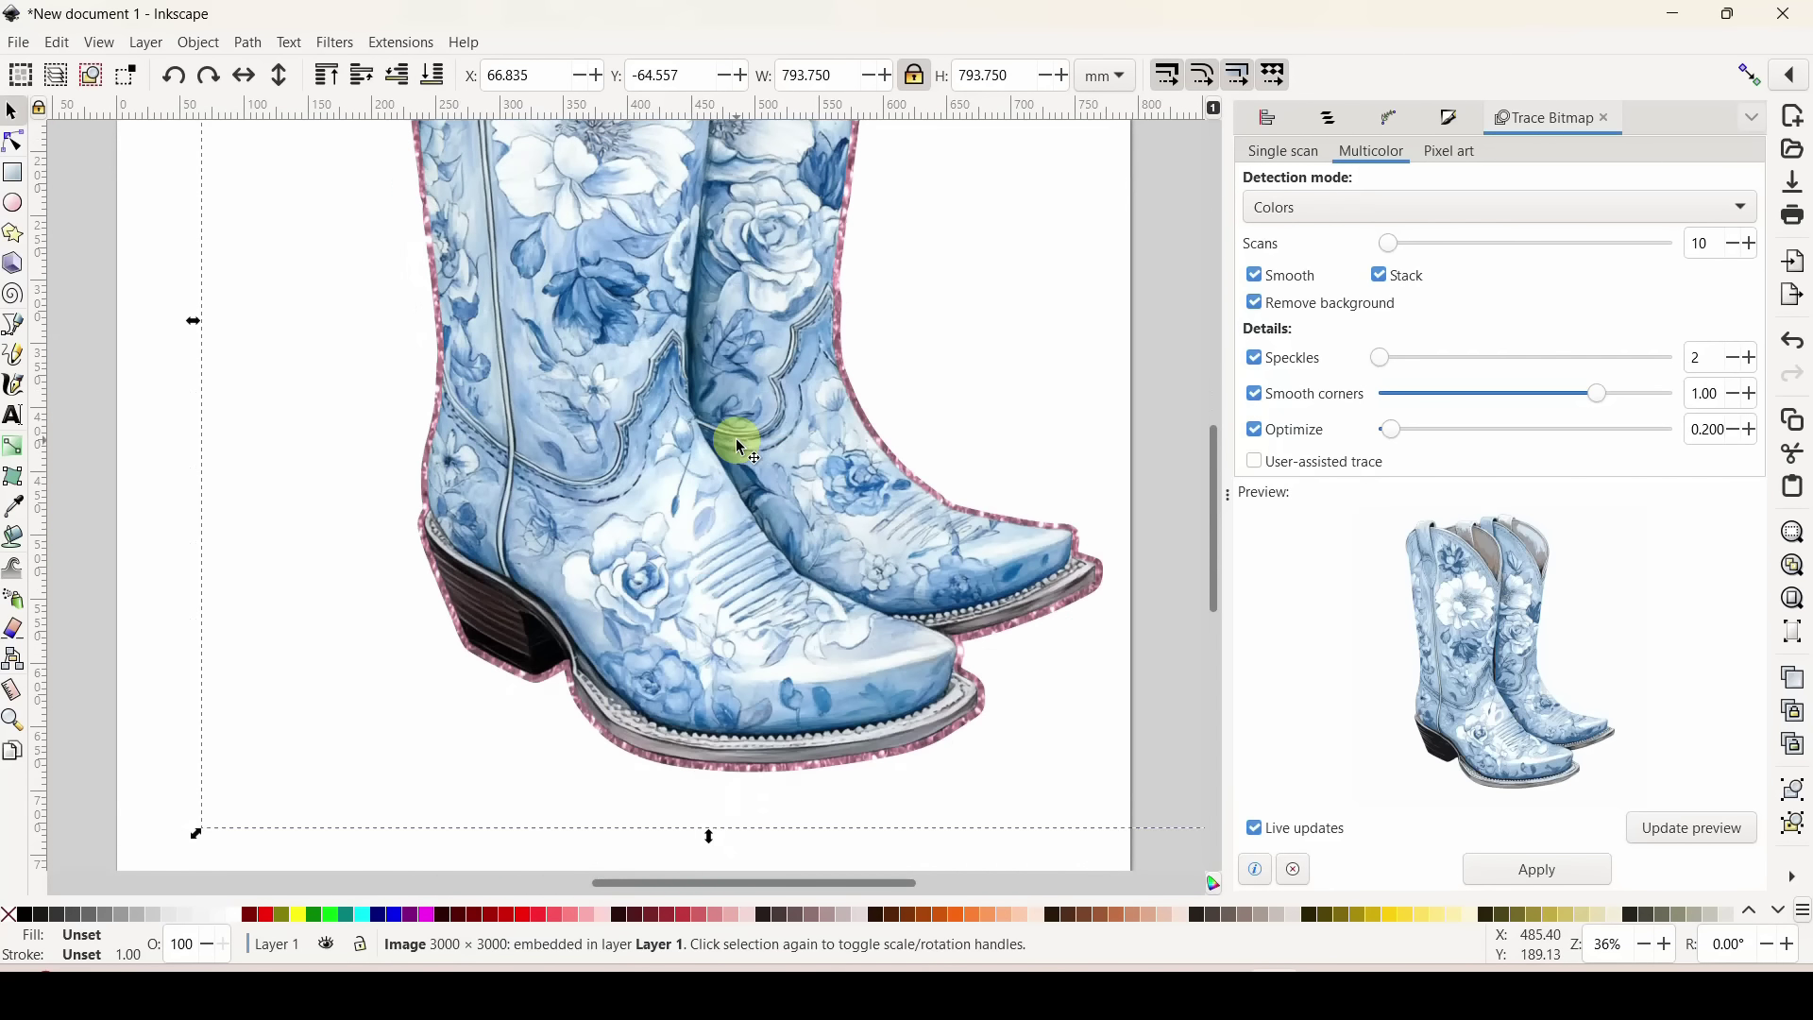
pyautogui.scroll(6, 737, 440)
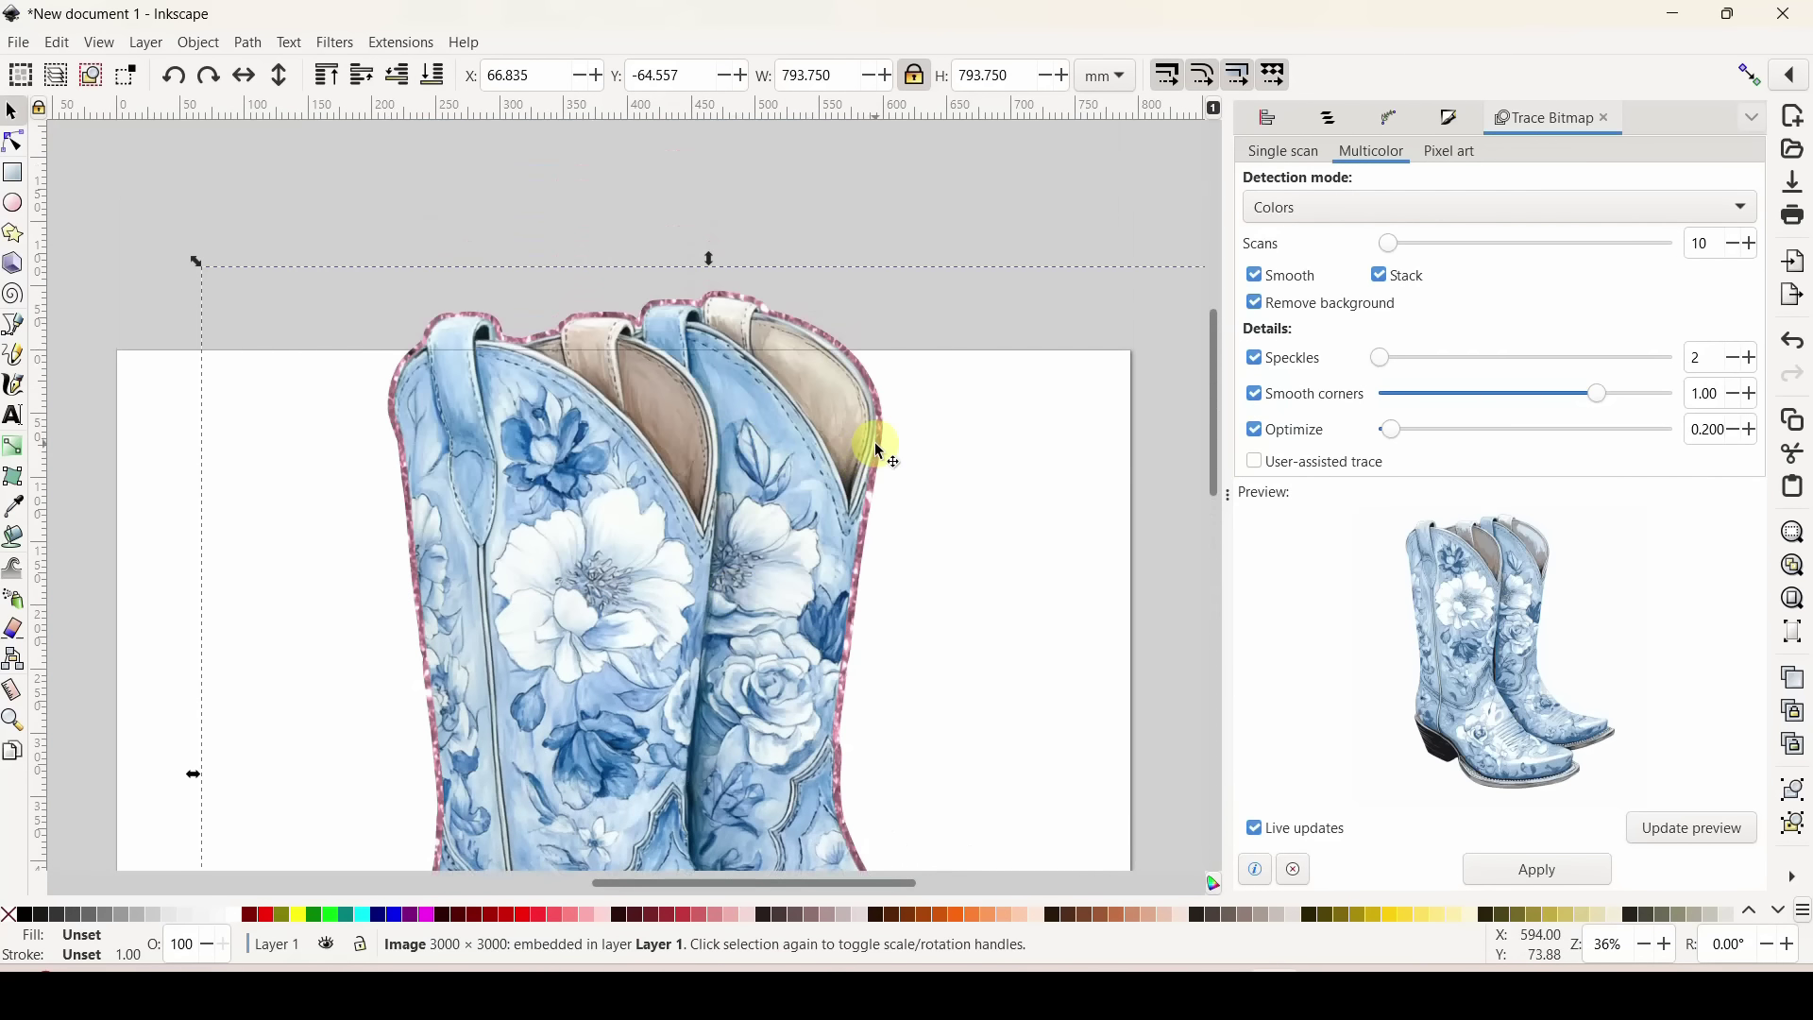
pyautogui.scroll(-3, 672, 574)
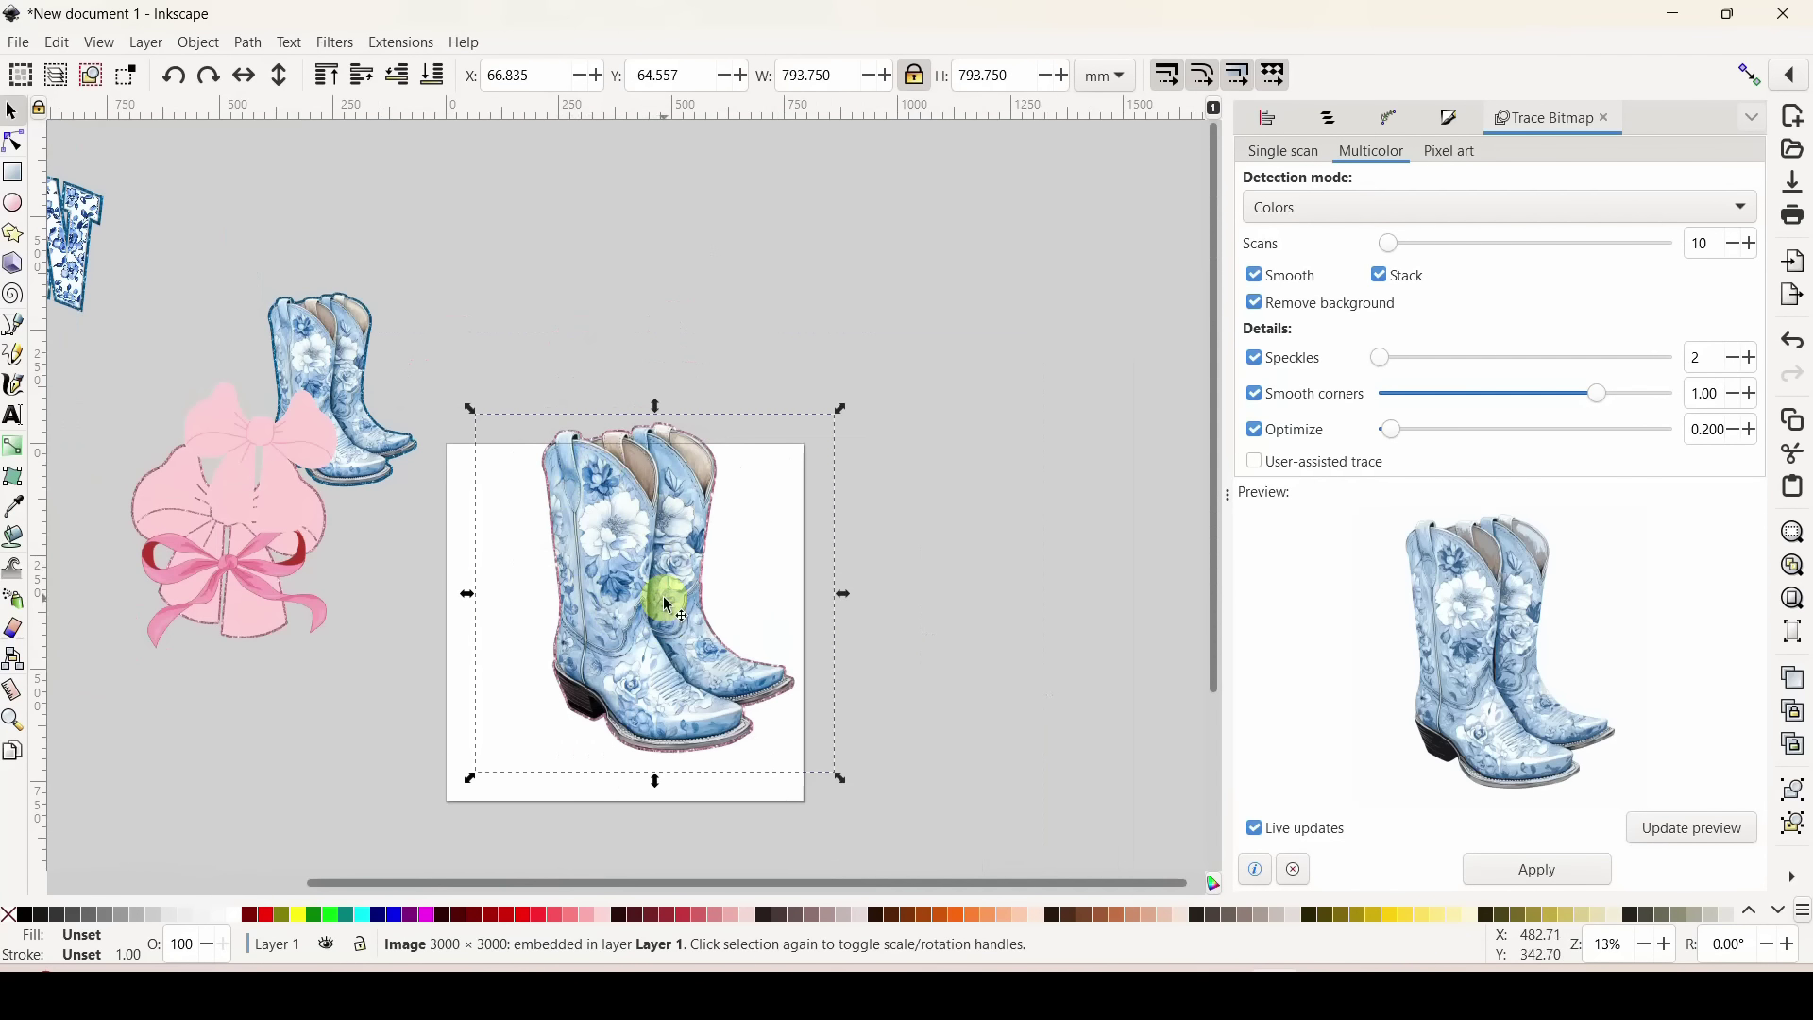
# Move the AMEN lettering above the page to about X 352 mm, Y -575 mm, spread out the bows, and park the small boots near the page's lower-left corner.
pyautogui.moveTo(74, 283); pyautogui.dragTo(920, 304)
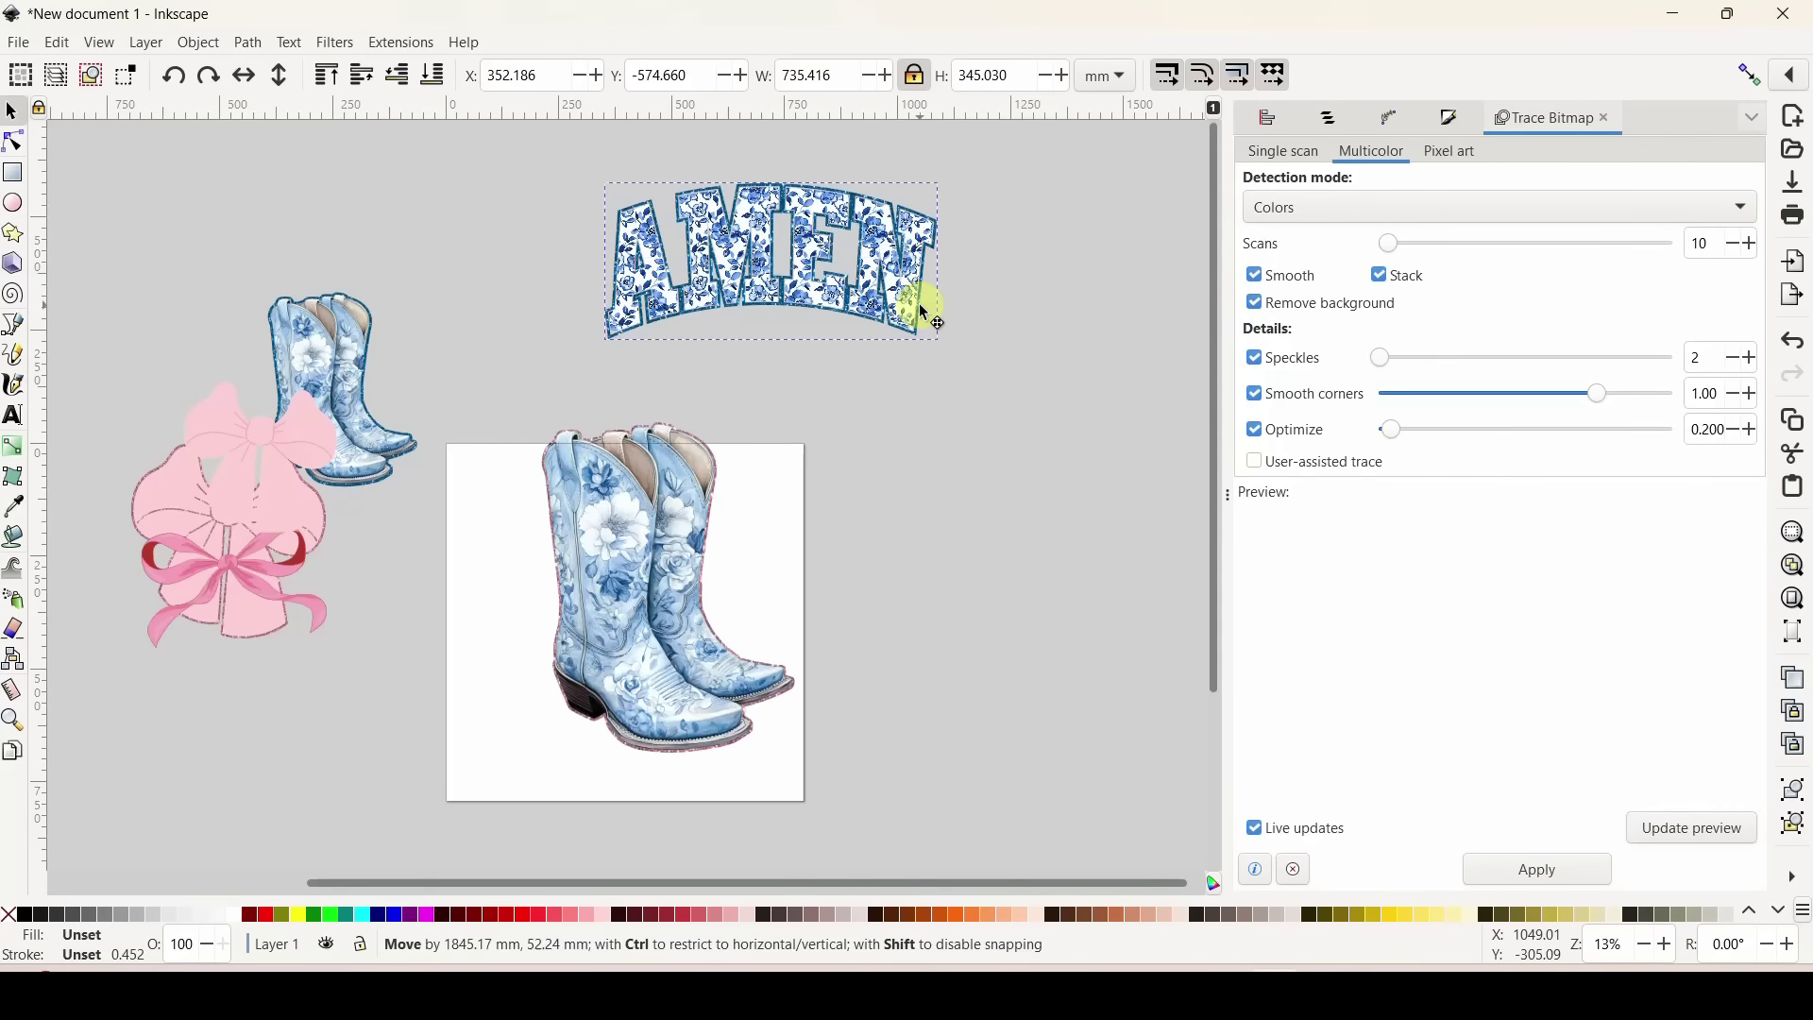
pyautogui.moveTo(336, 310); pyautogui.dragTo(716, 257)
pyautogui.moveTo(331, 409); pyautogui.dragTo(427, 253)
pyautogui.click(353, 415)
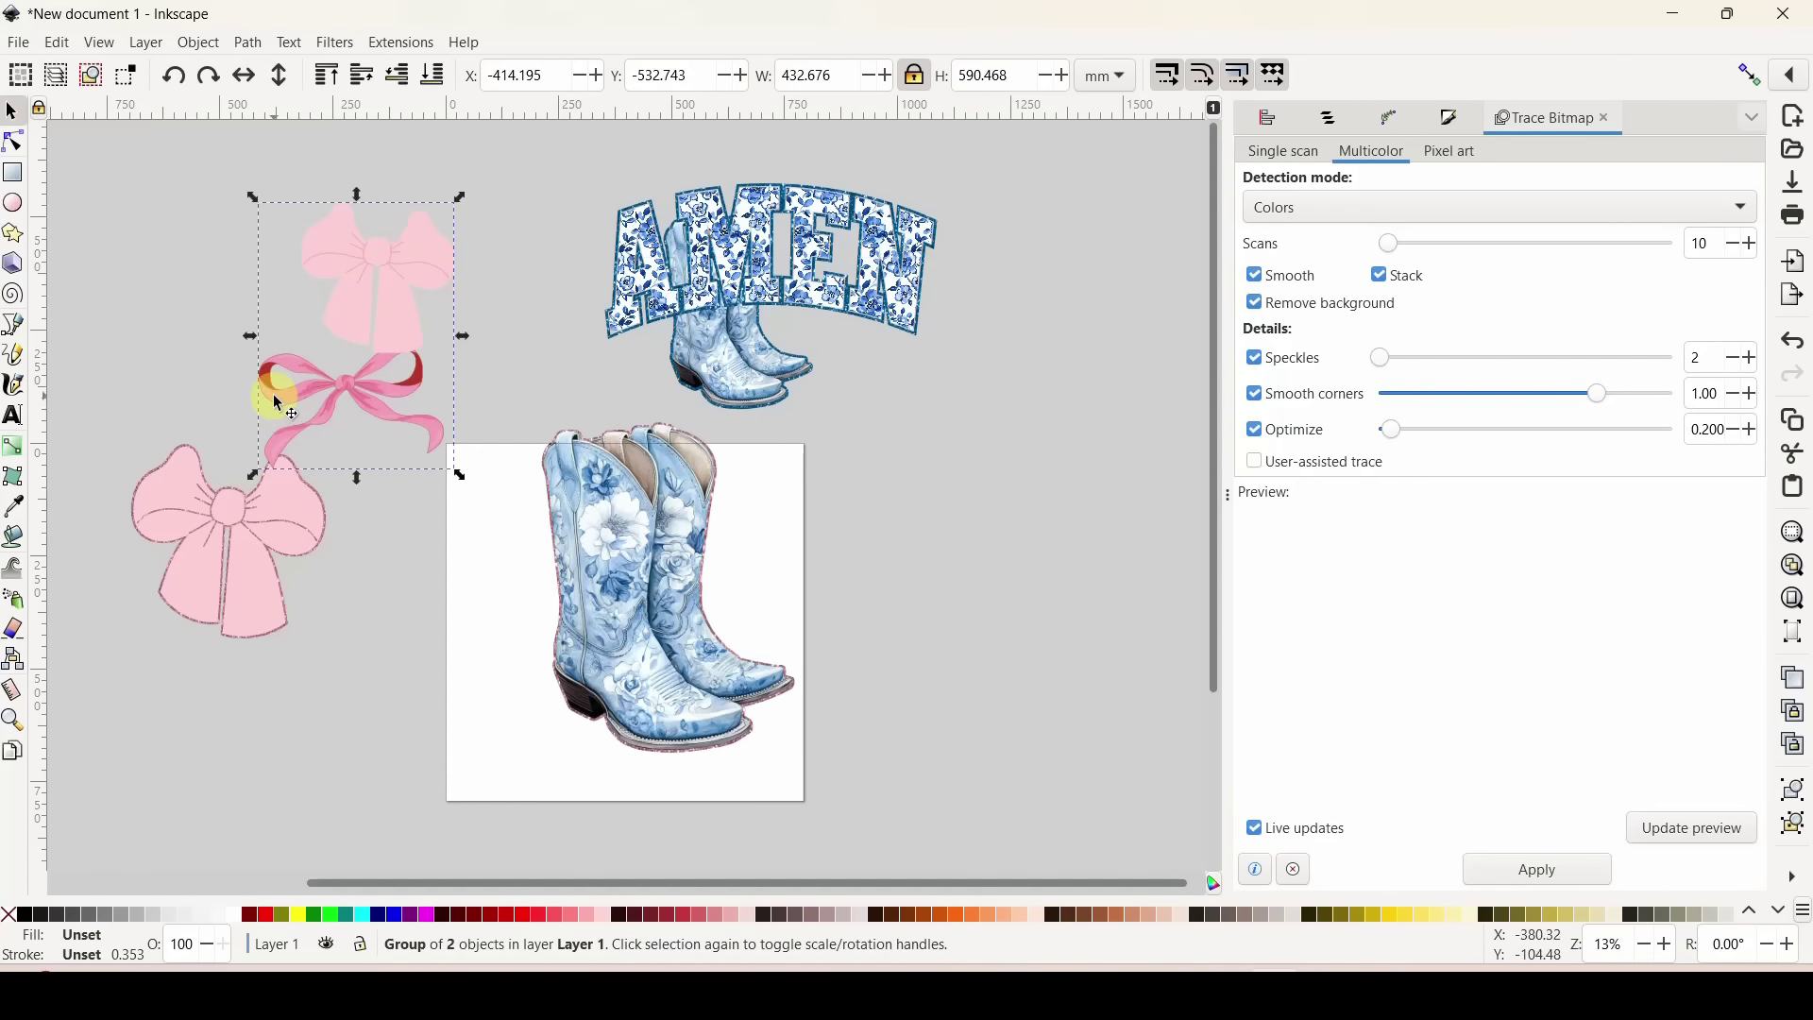
pyautogui.moveTo(746, 330); pyautogui.dragTo(383, 864)
# Lay the pink ribbon bow over the lower middle of the AMEN lettering, at about X 518 mm, Y -379 mm.
pyautogui.click(351, 387)
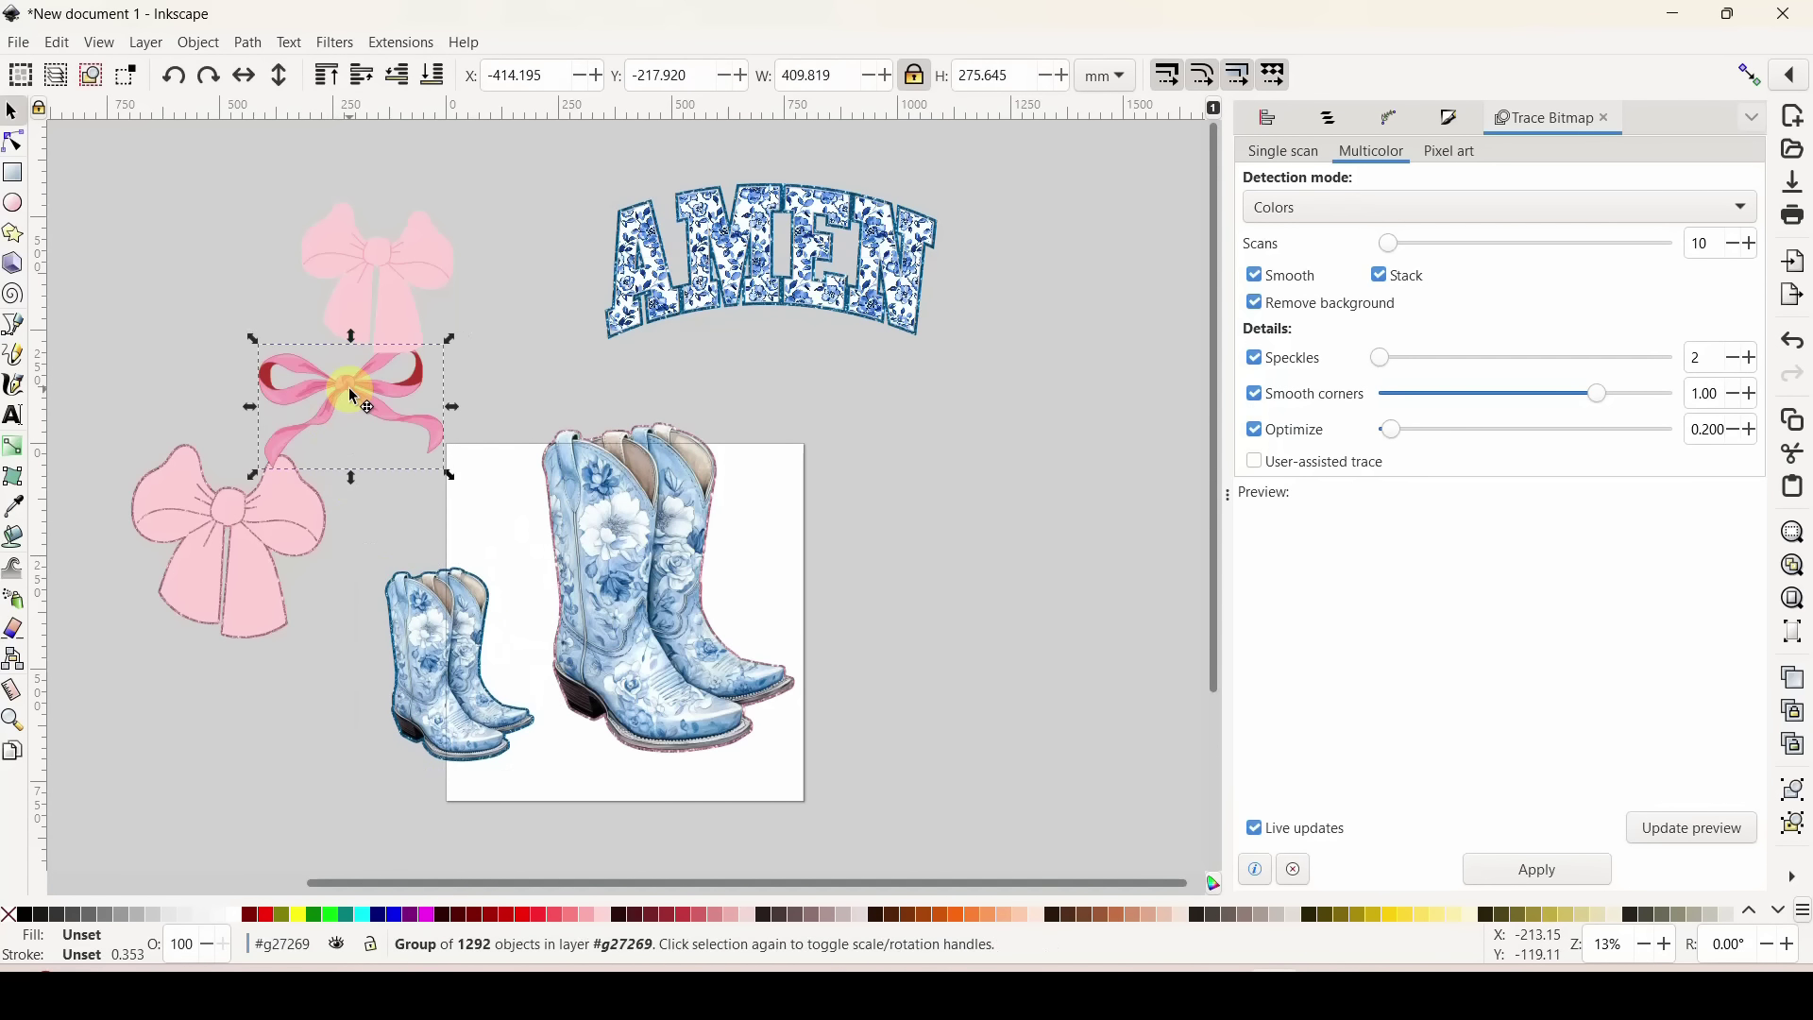
pyautogui.moveTo(352, 395); pyautogui.dragTo(768, 316)
pyautogui.click(1003, 418)
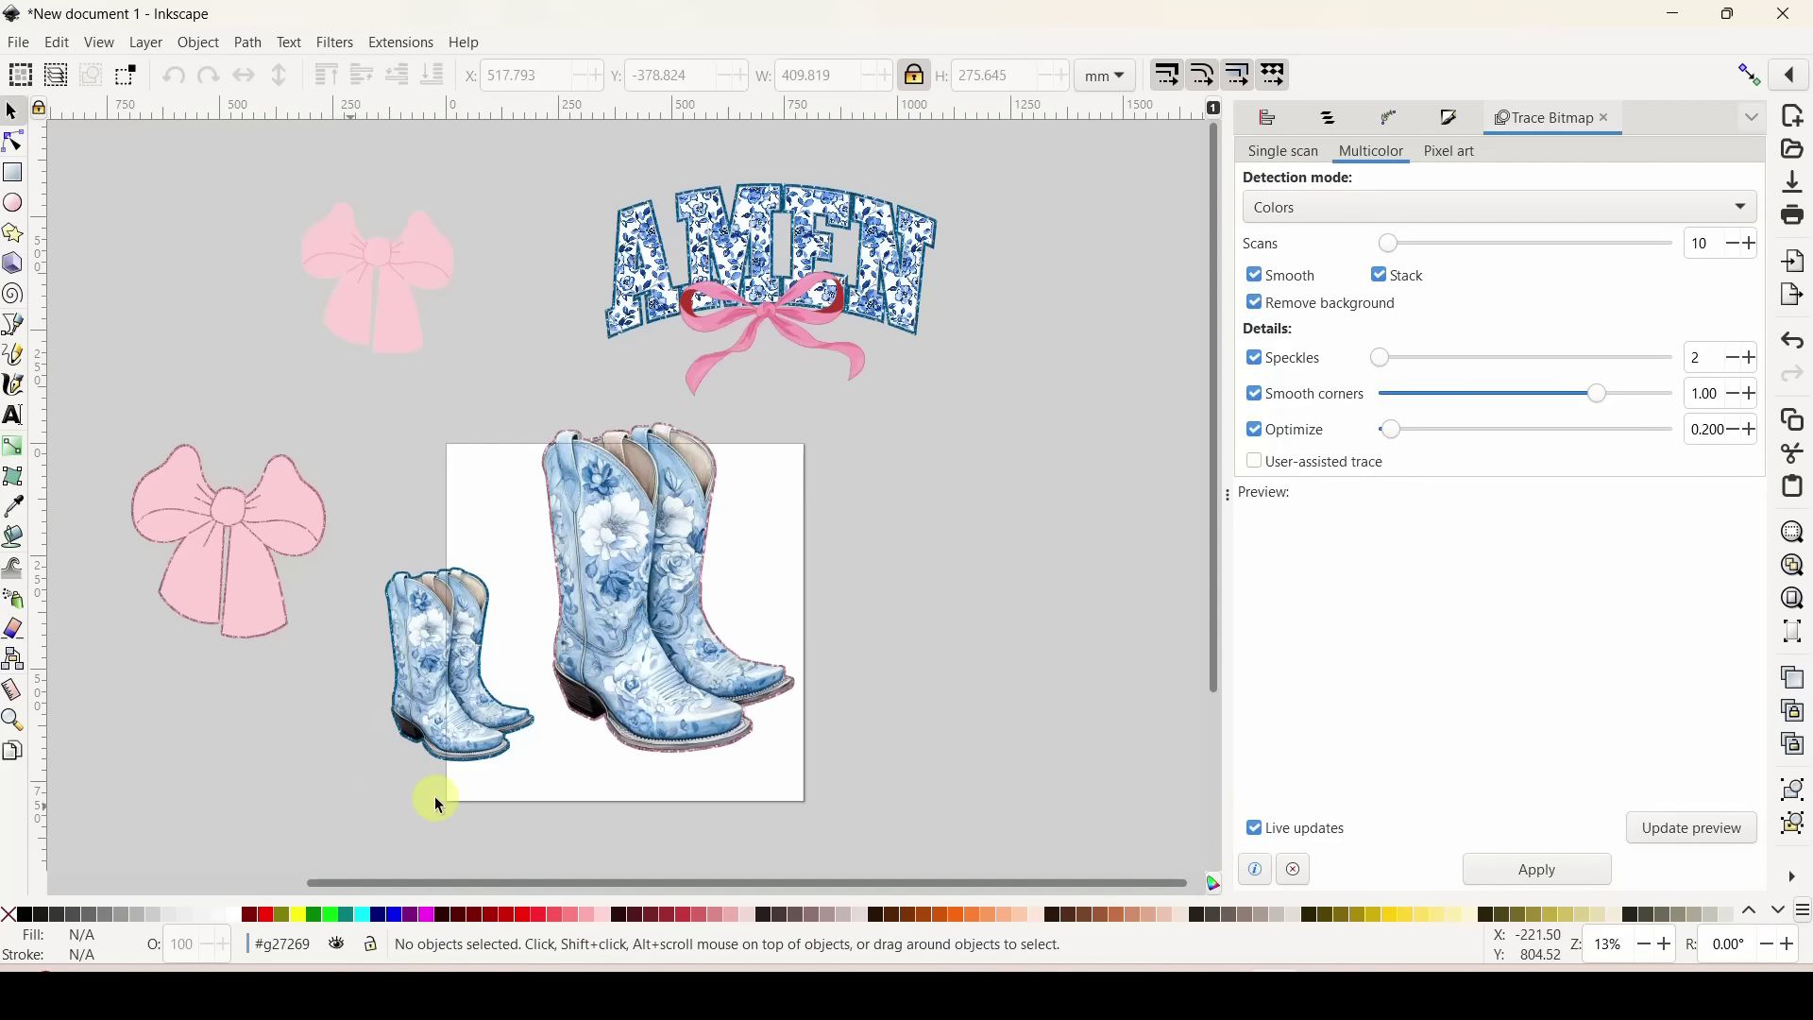
# Clear the page by moving both pairs of boots and the AMEN lettering with its ribbon bow to below the page.
pyautogui.moveTo(346, 806); pyautogui.dragTo(1040, 389)
pyautogui.moveTo(626, 451); pyautogui.dragTo(524, 920)
pyautogui.scroll(12, 794, 441)
pyautogui.moveTo(574, 166); pyautogui.dragTo(1036, 520)
pyautogui.moveTo(813, 256); pyautogui.dragTo(642, 911)
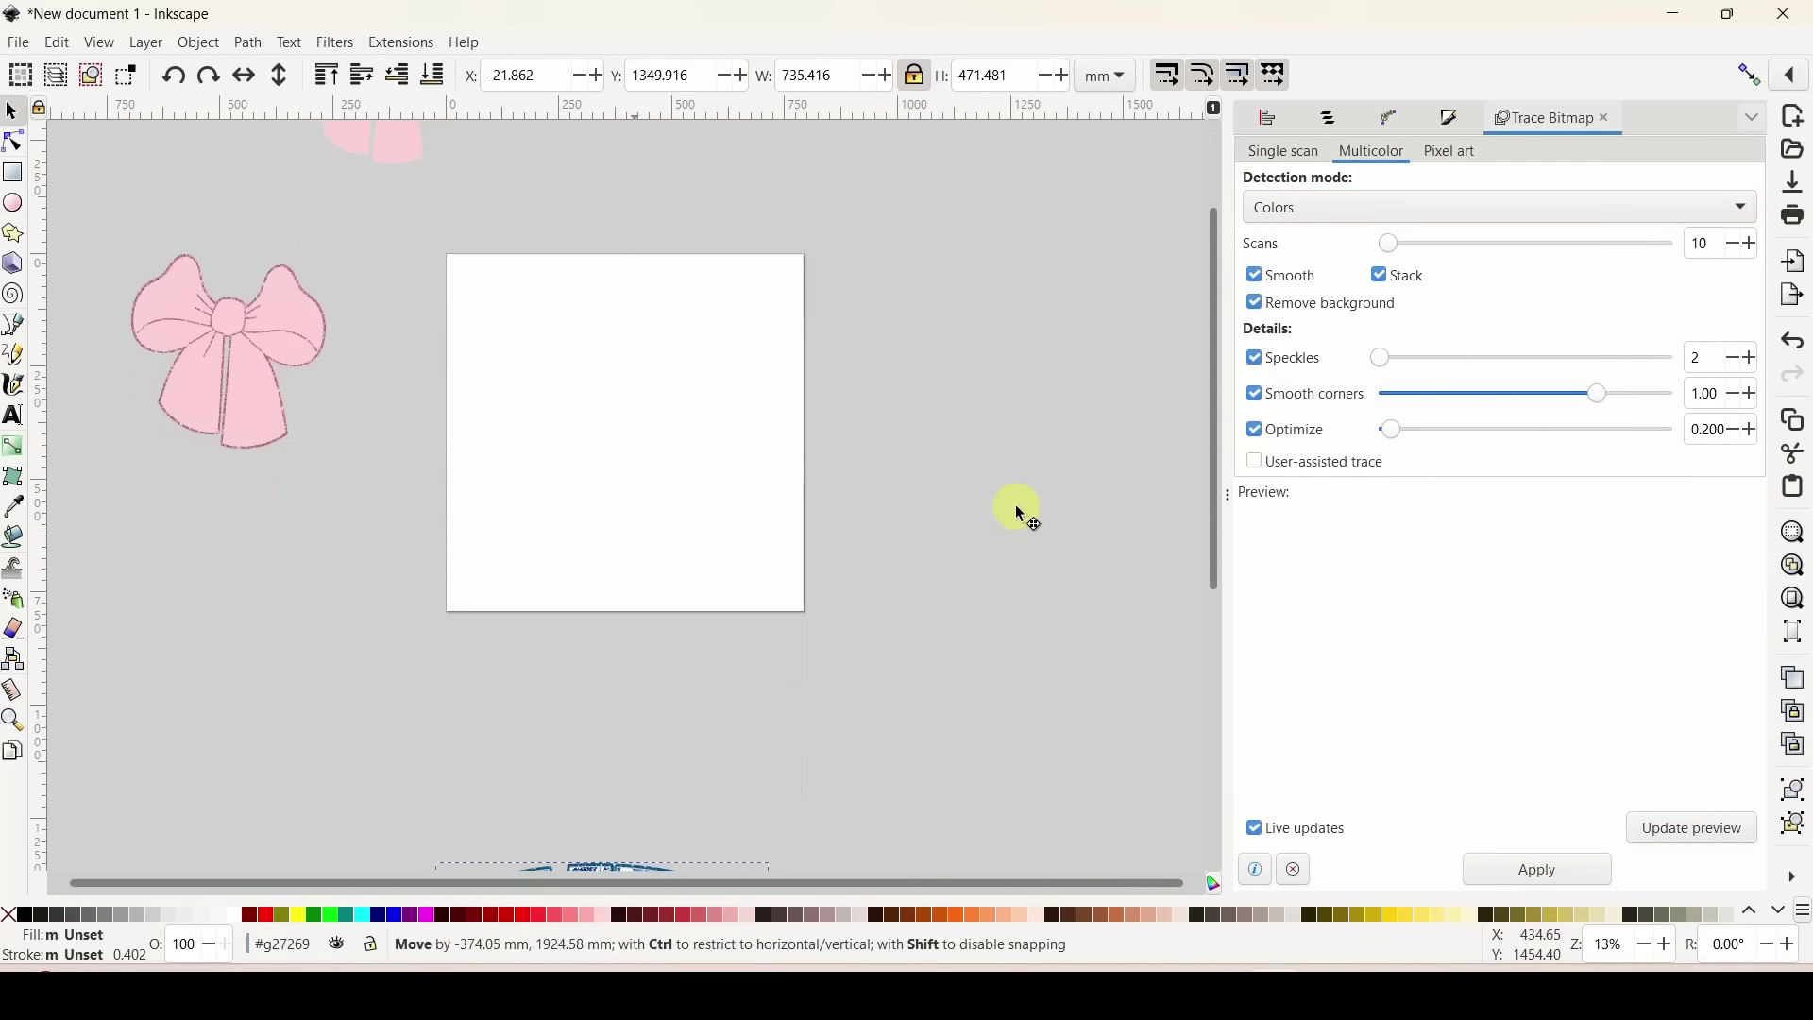
pyautogui.moveTo(1020, 515); pyautogui.dragTo(862, 473)
# Move the borderless light pink bow onto the page, to about X 207 mm, Y 180 mm.
pyautogui.scroll(8, 862, 474)
pyautogui.moveTo(384, 356); pyautogui.dragTo(586, 678)
pyautogui.scroll(-5, 939, 409)
pyautogui.press('+')
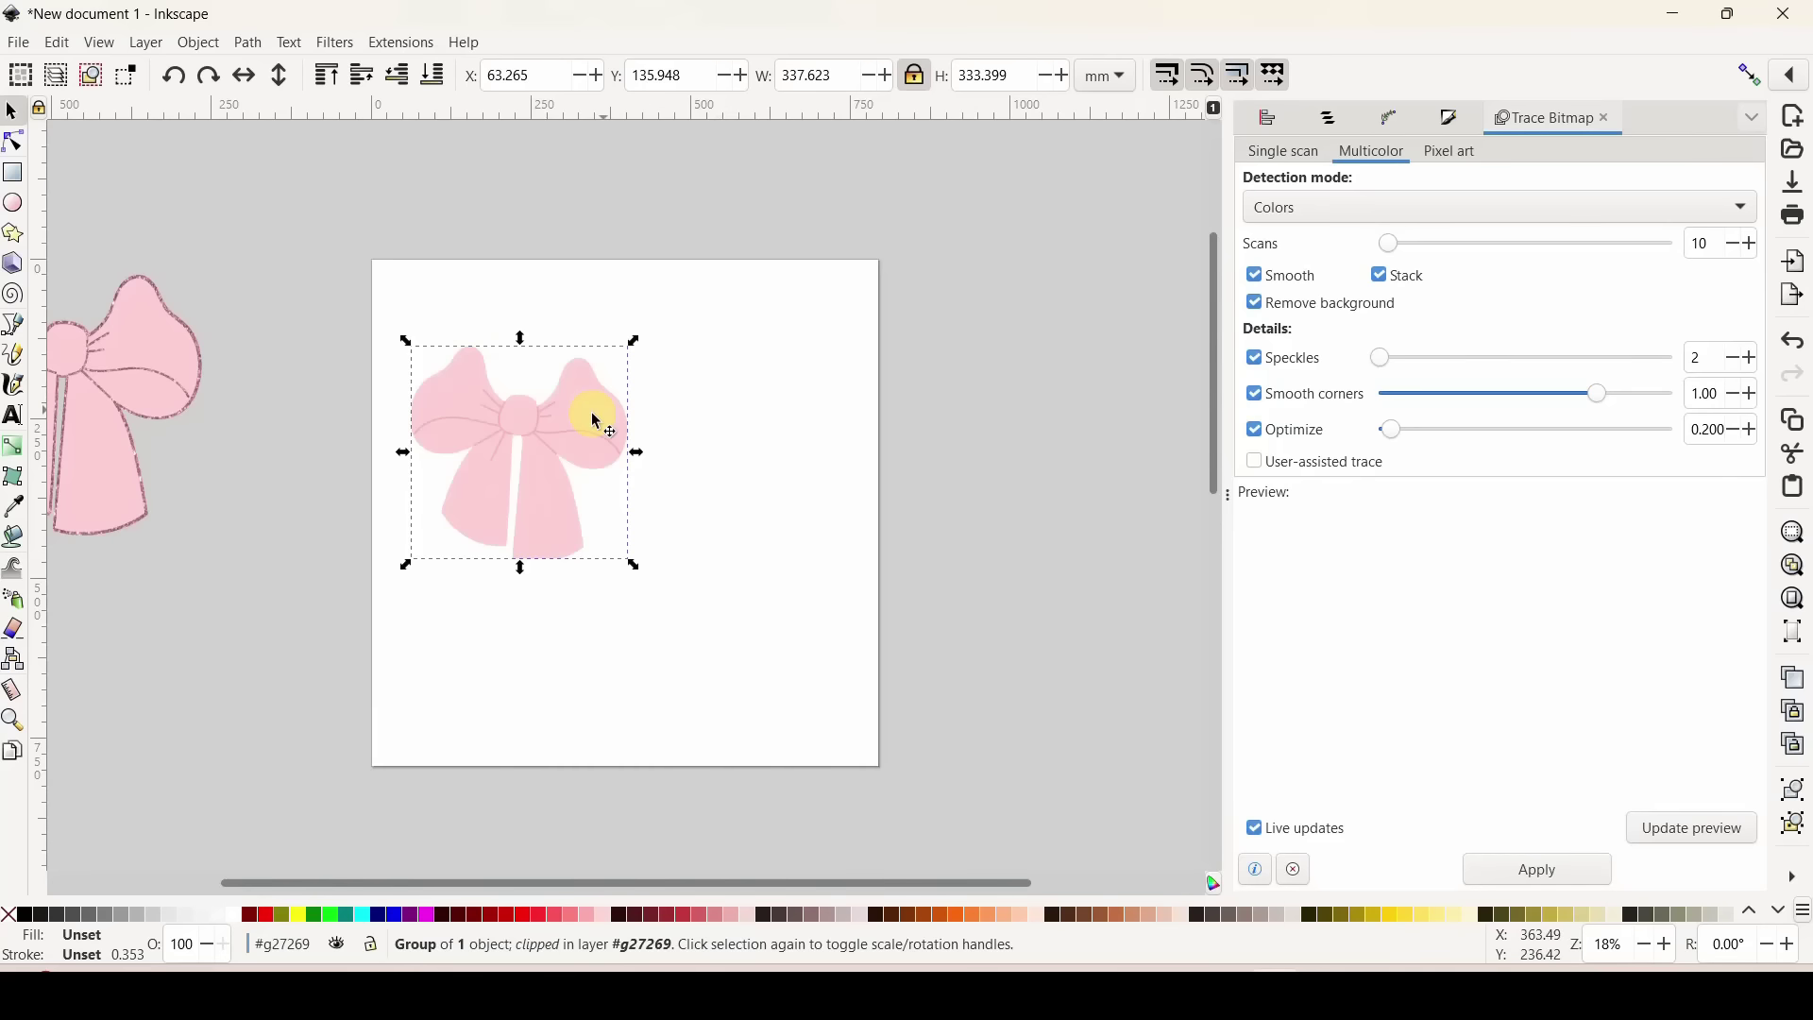
pyautogui.moveTo(595, 425); pyautogui.dragTo(694, 458)
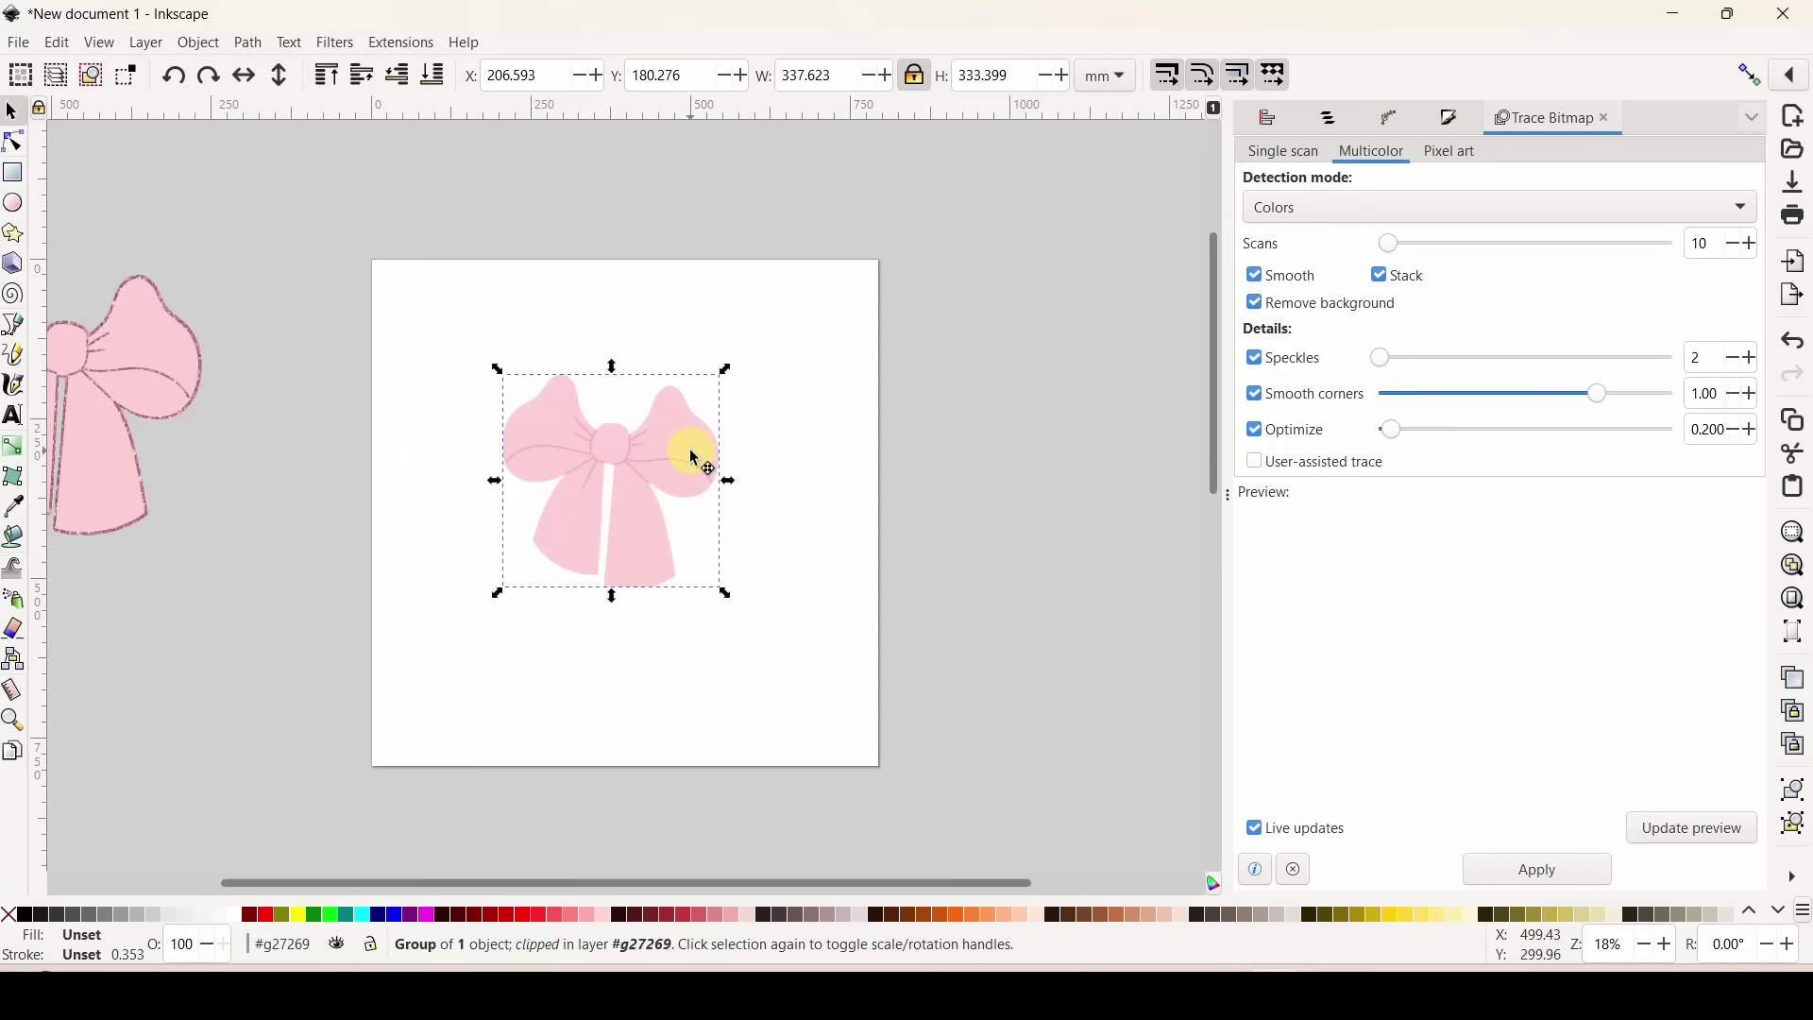
# Trace the pink bow image in multicolor with 3 scans and move the traced copy off the page to about X 753 mm, Y -93 mm.
pyautogui.click(1455, 120)
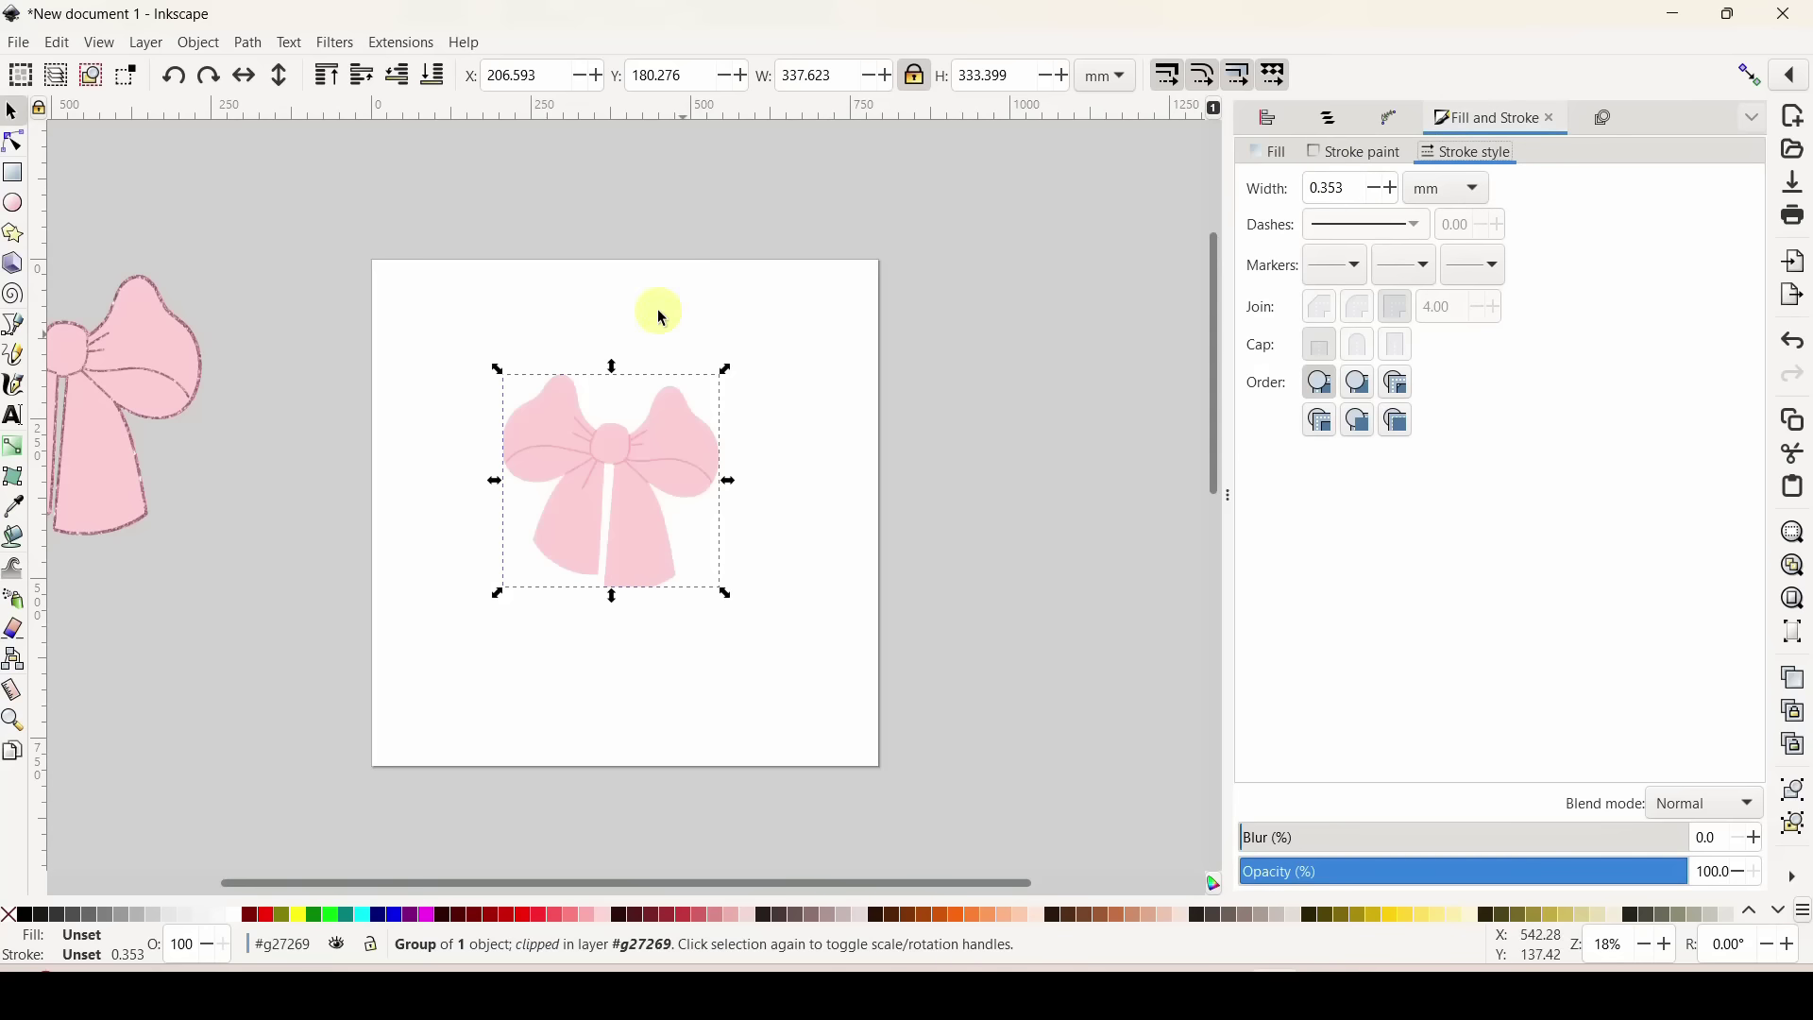
pyautogui.click(247, 44)
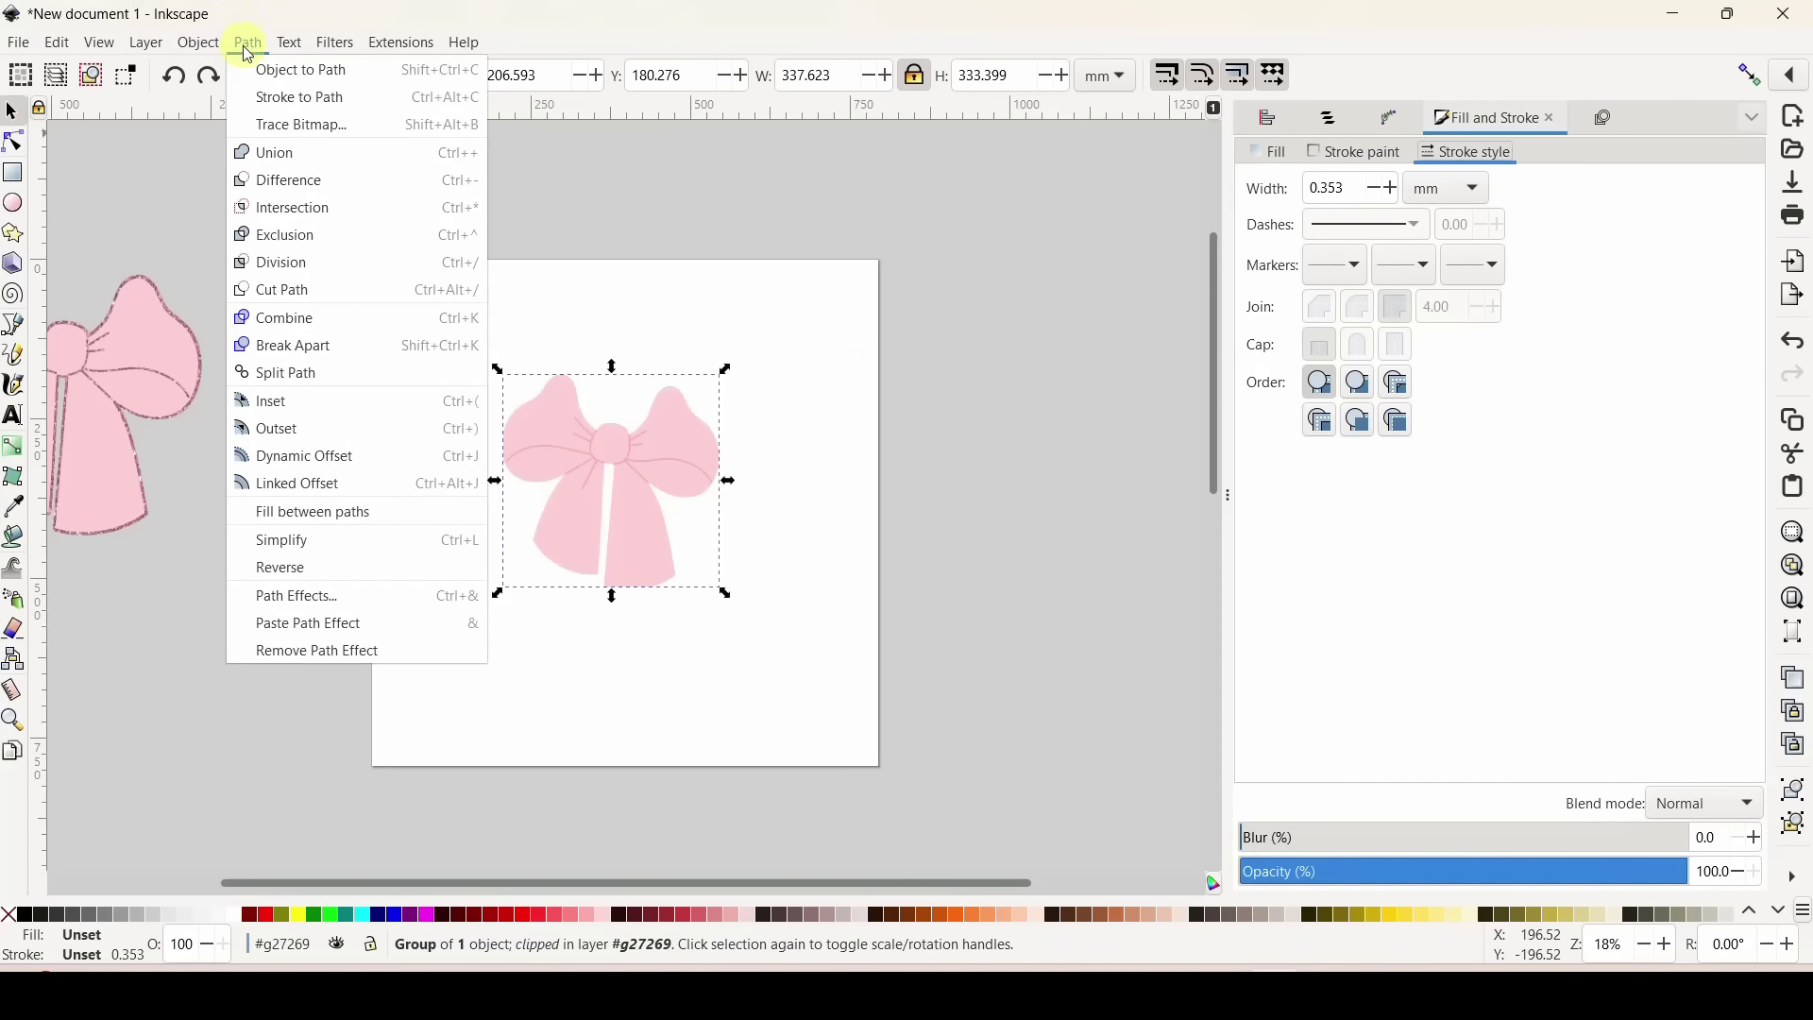
pyautogui.click(270, 125)
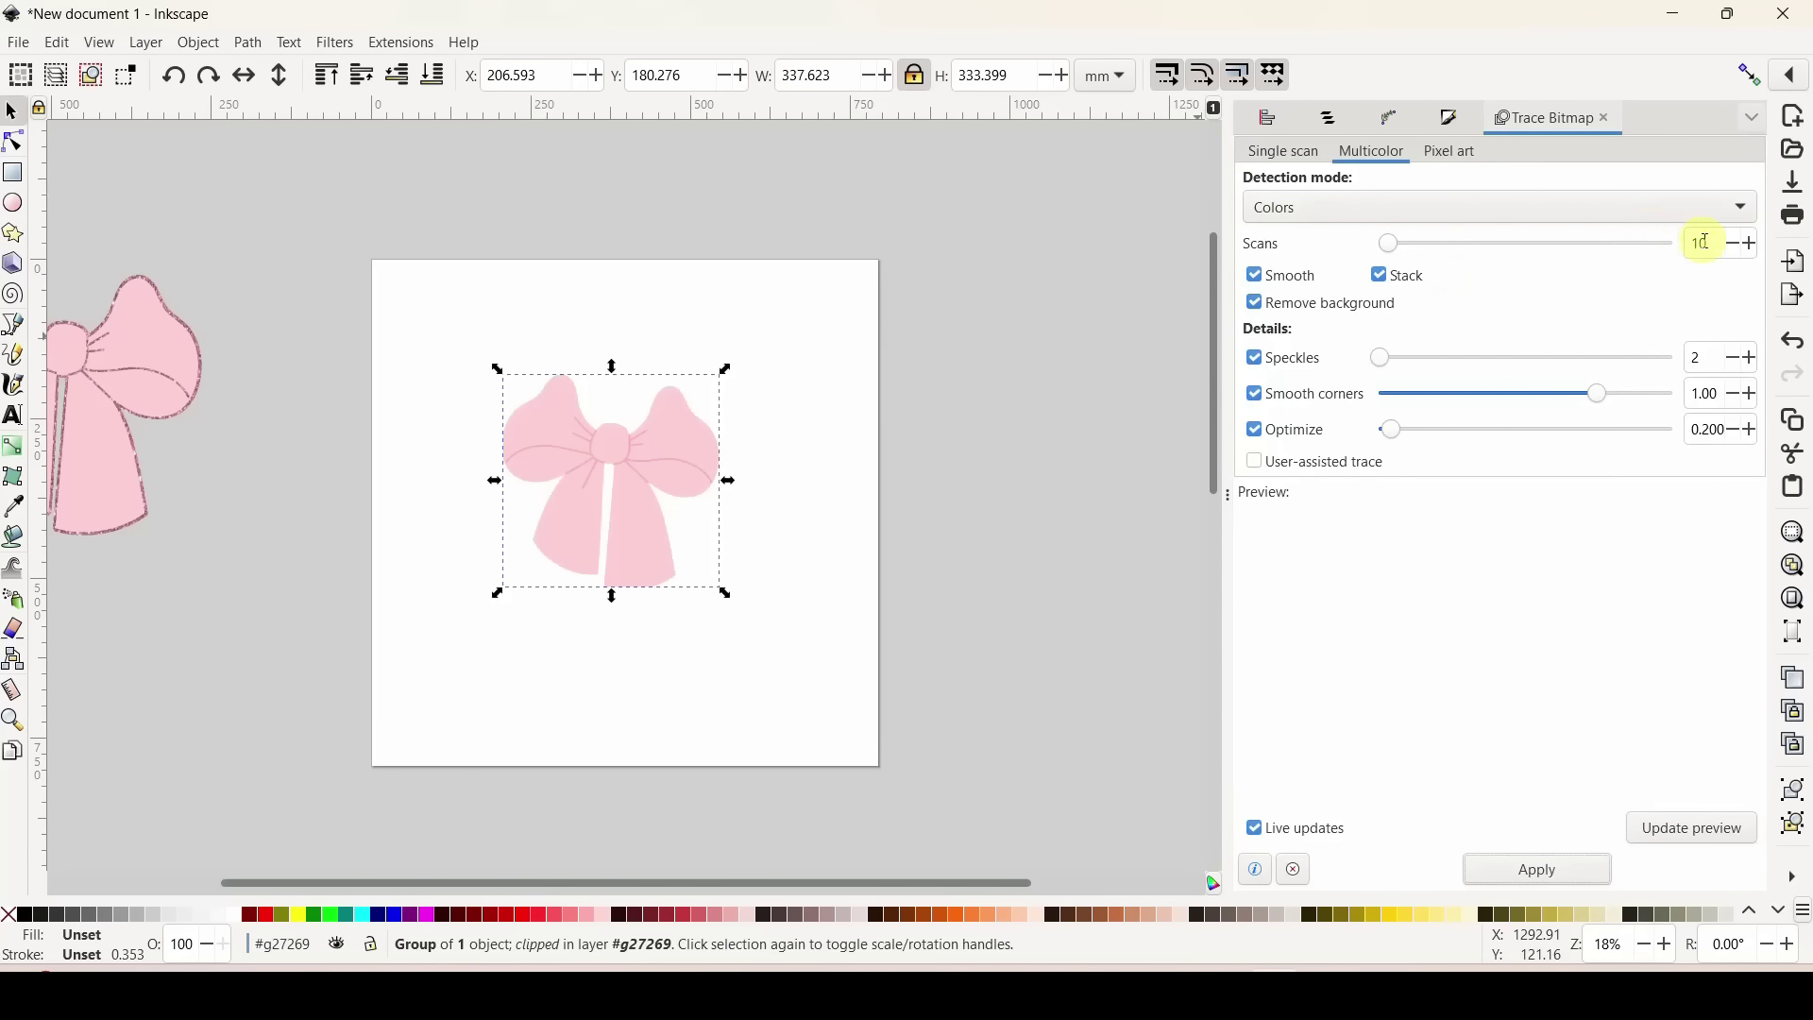
pyautogui.moveTo(1719, 241); pyautogui.dragTo(1691, 243)
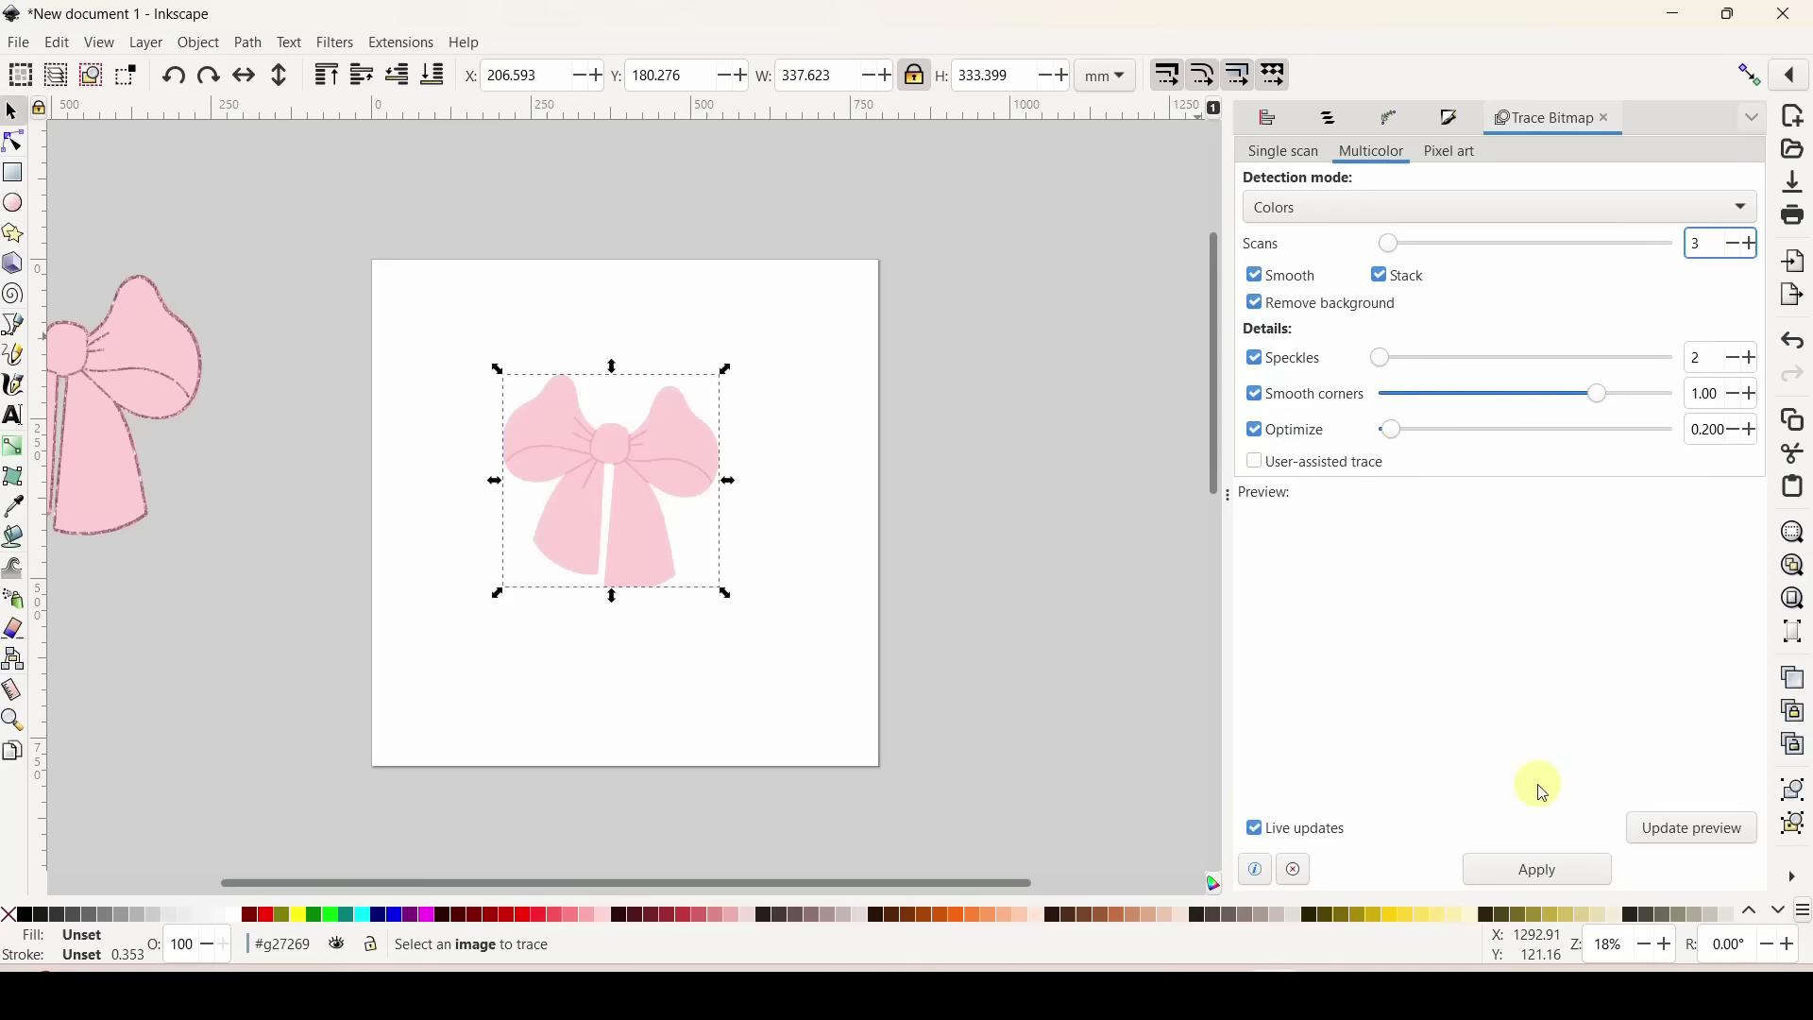
pyautogui.click(1700, 830)
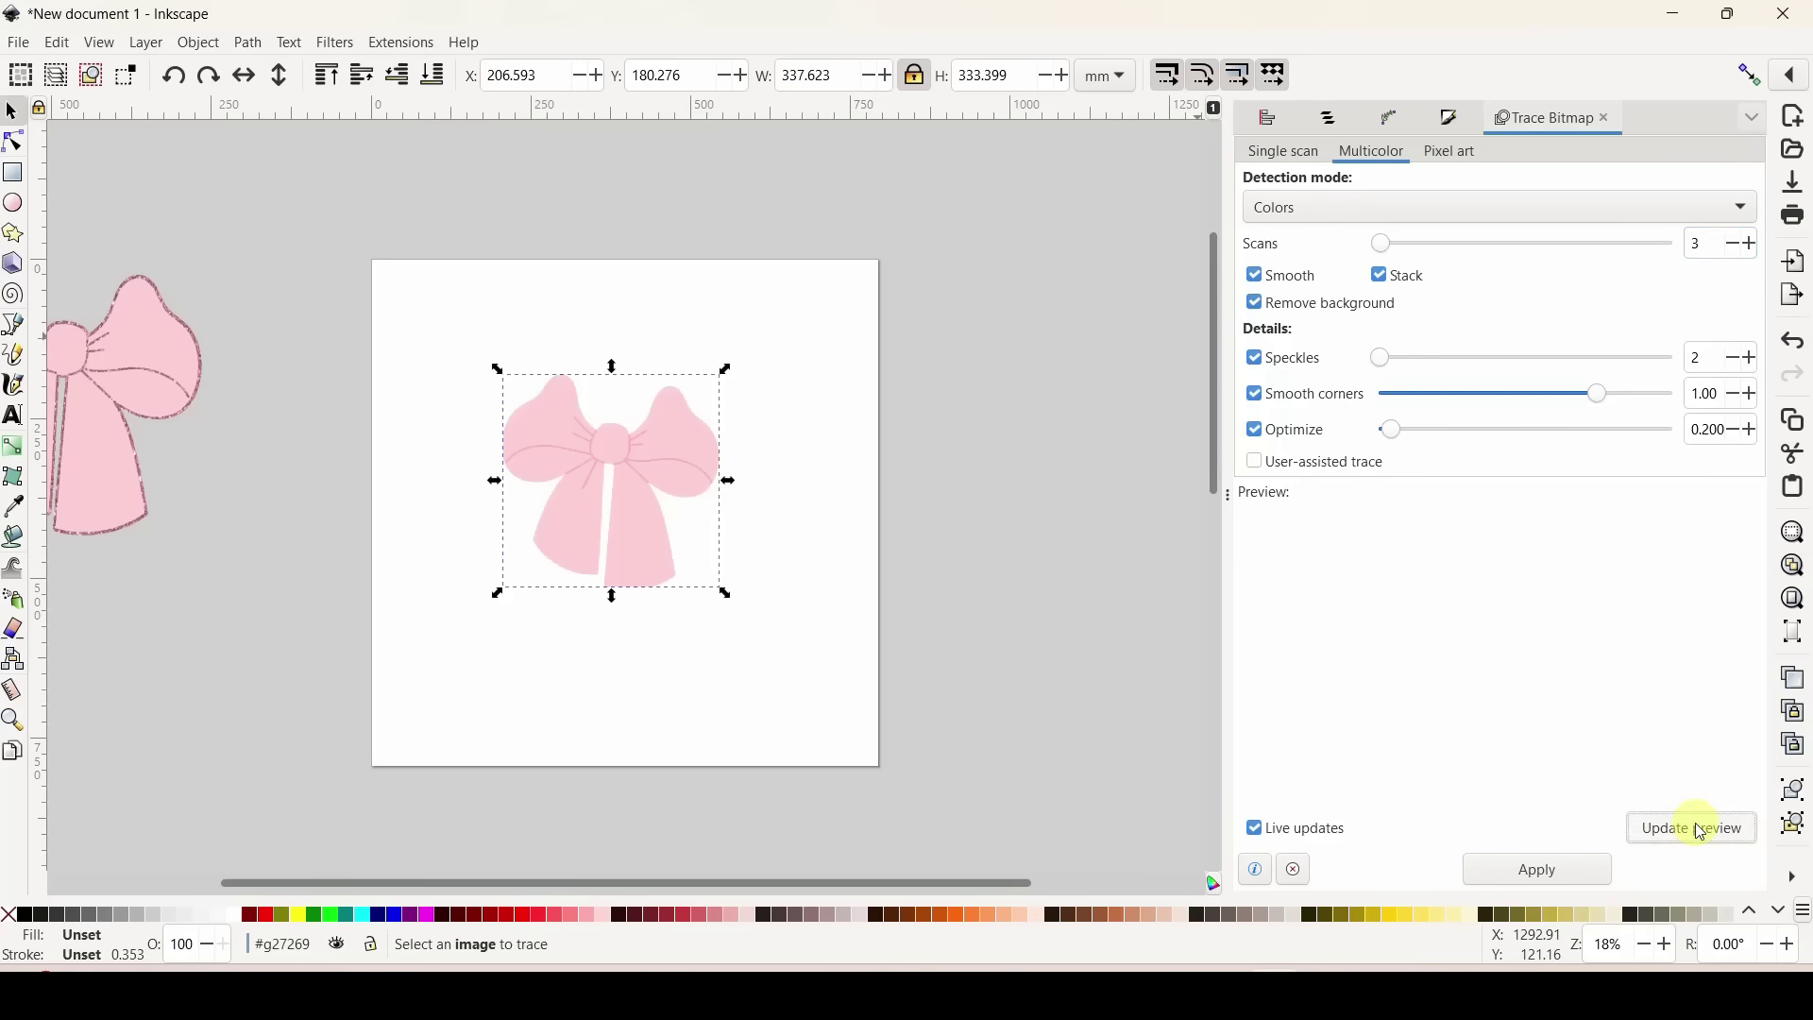
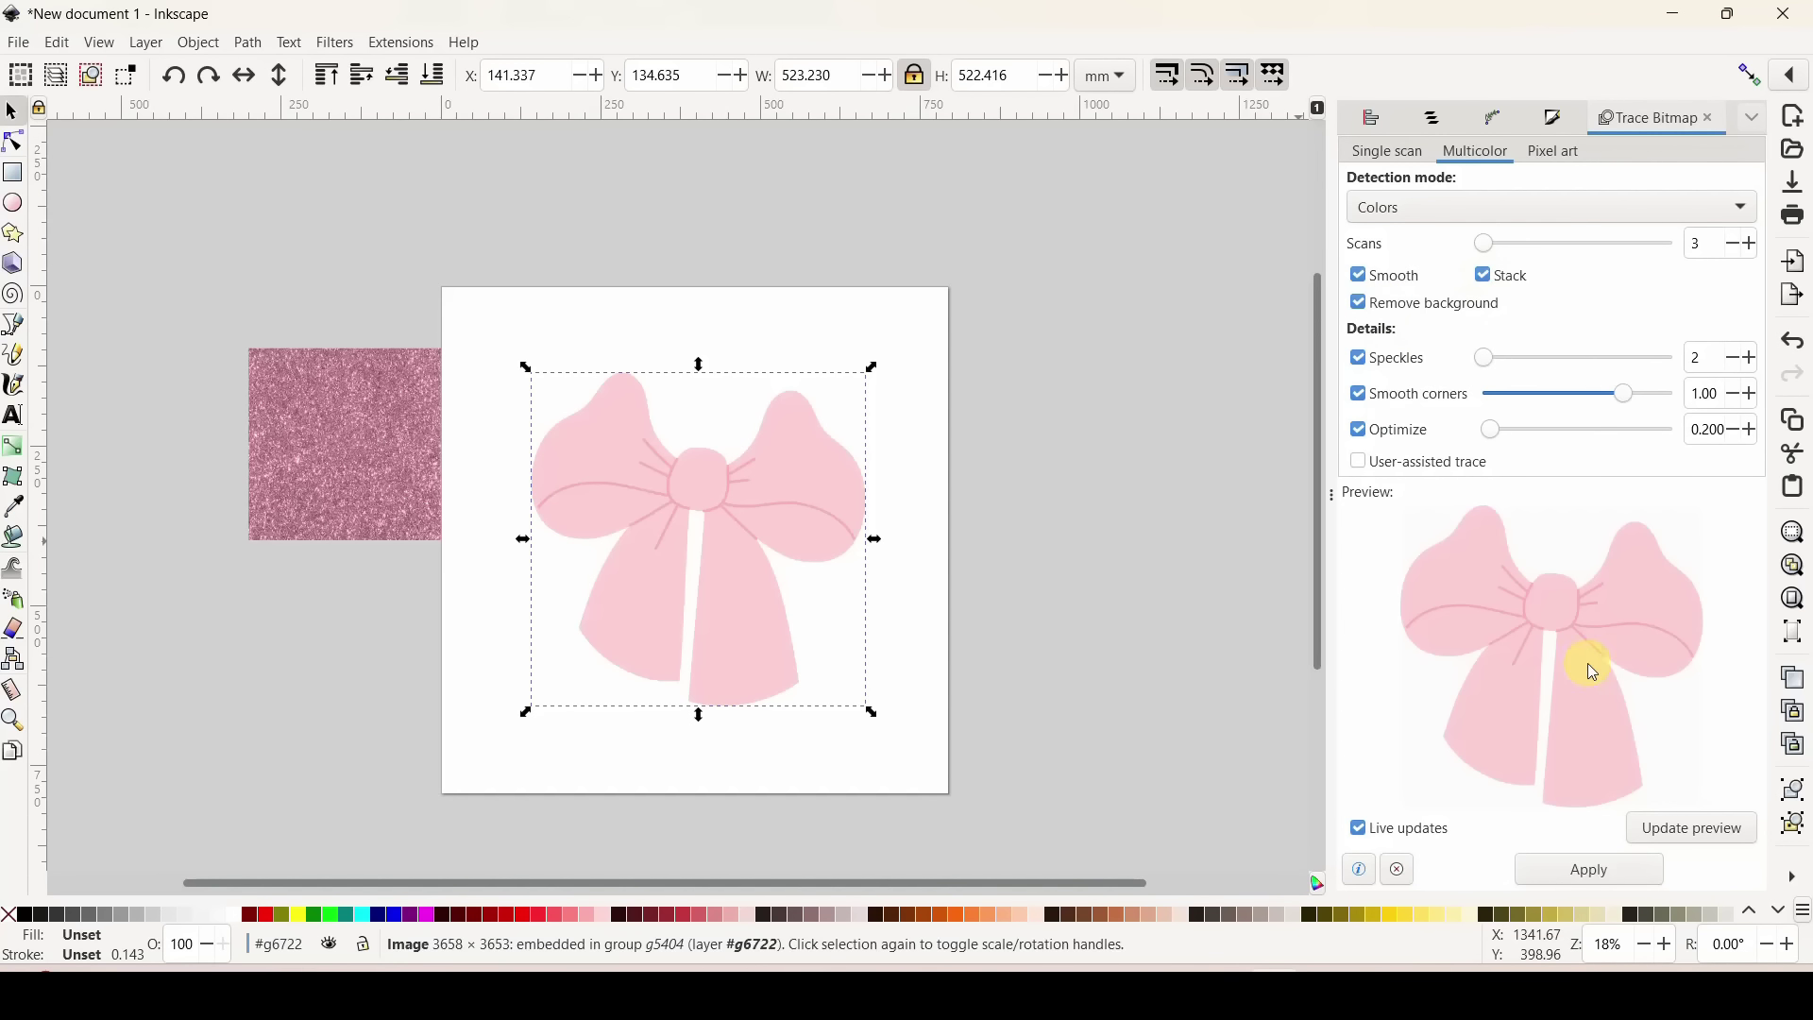
pyautogui.click(1617, 875)
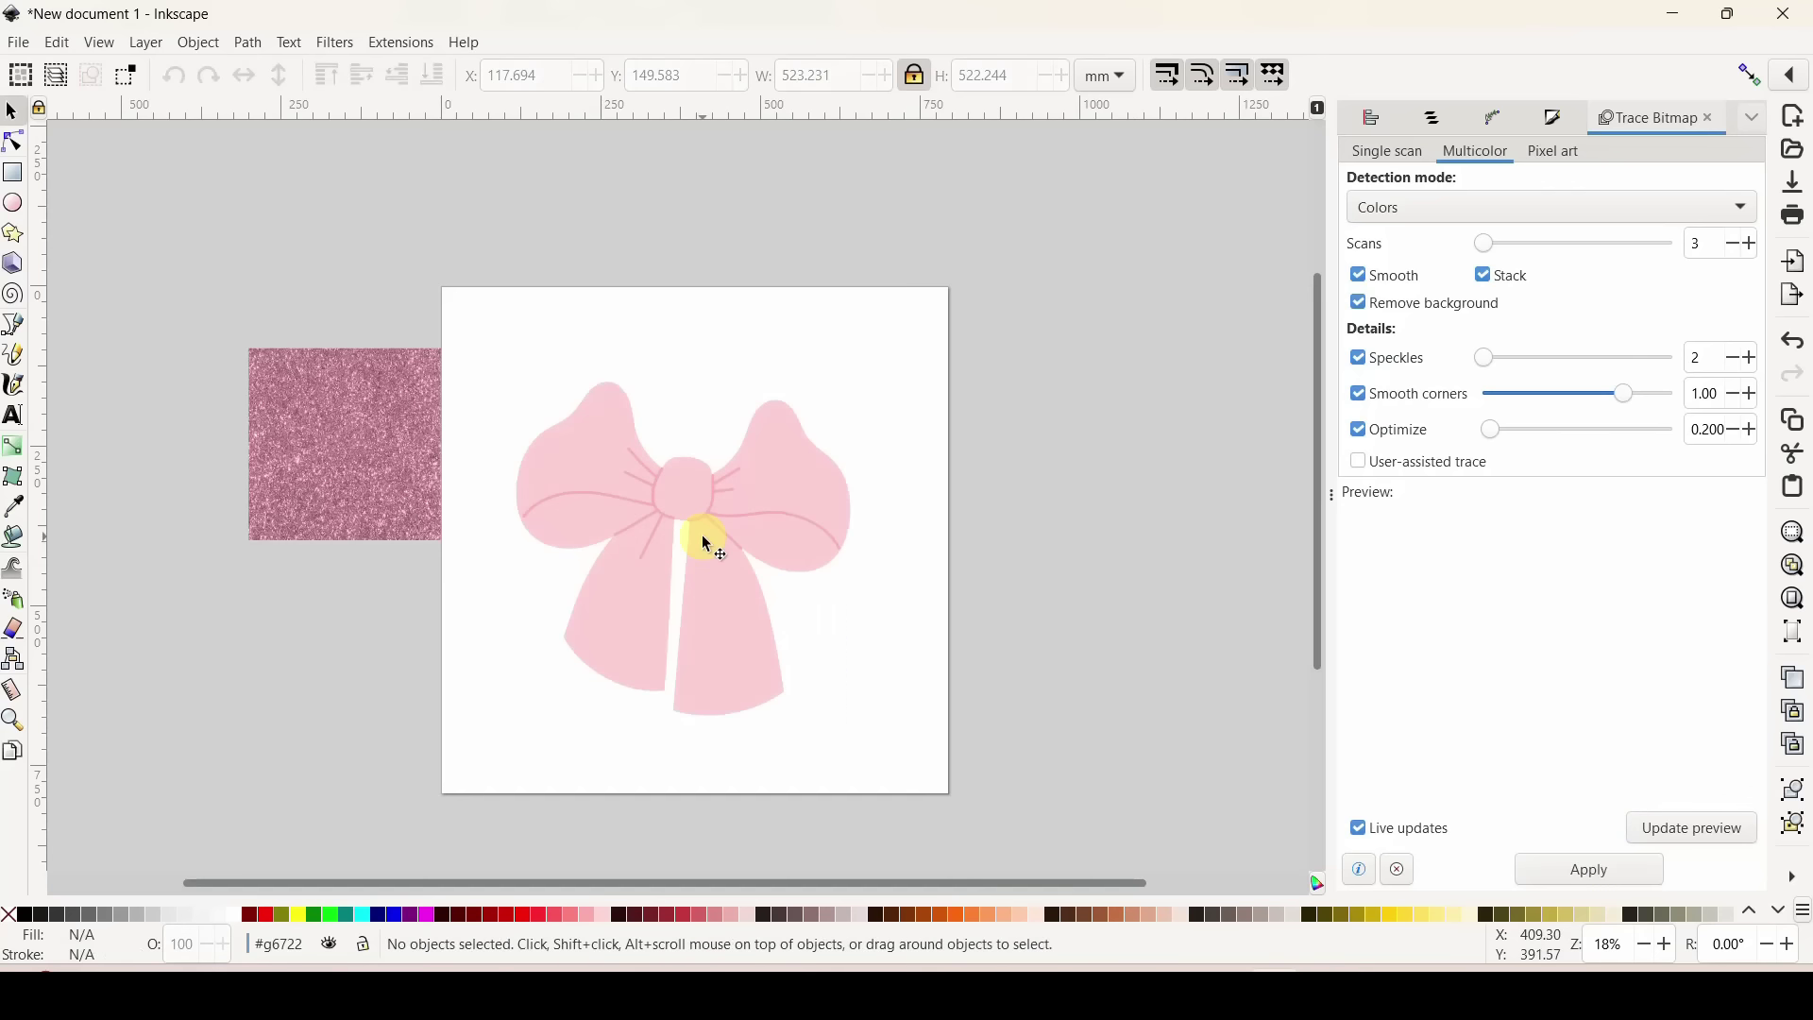
pyautogui.moveTo(729, 498)
pyautogui.mouseDown()
pyautogui.moveTo(863, 615)
pyautogui.moveTo(920, 521)
pyautogui.moveTo(1085, 473)
pyautogui.moveTo(1137, 336)
pyautogui.moveTo(1145, 355)
pyautogui.mouseUp()
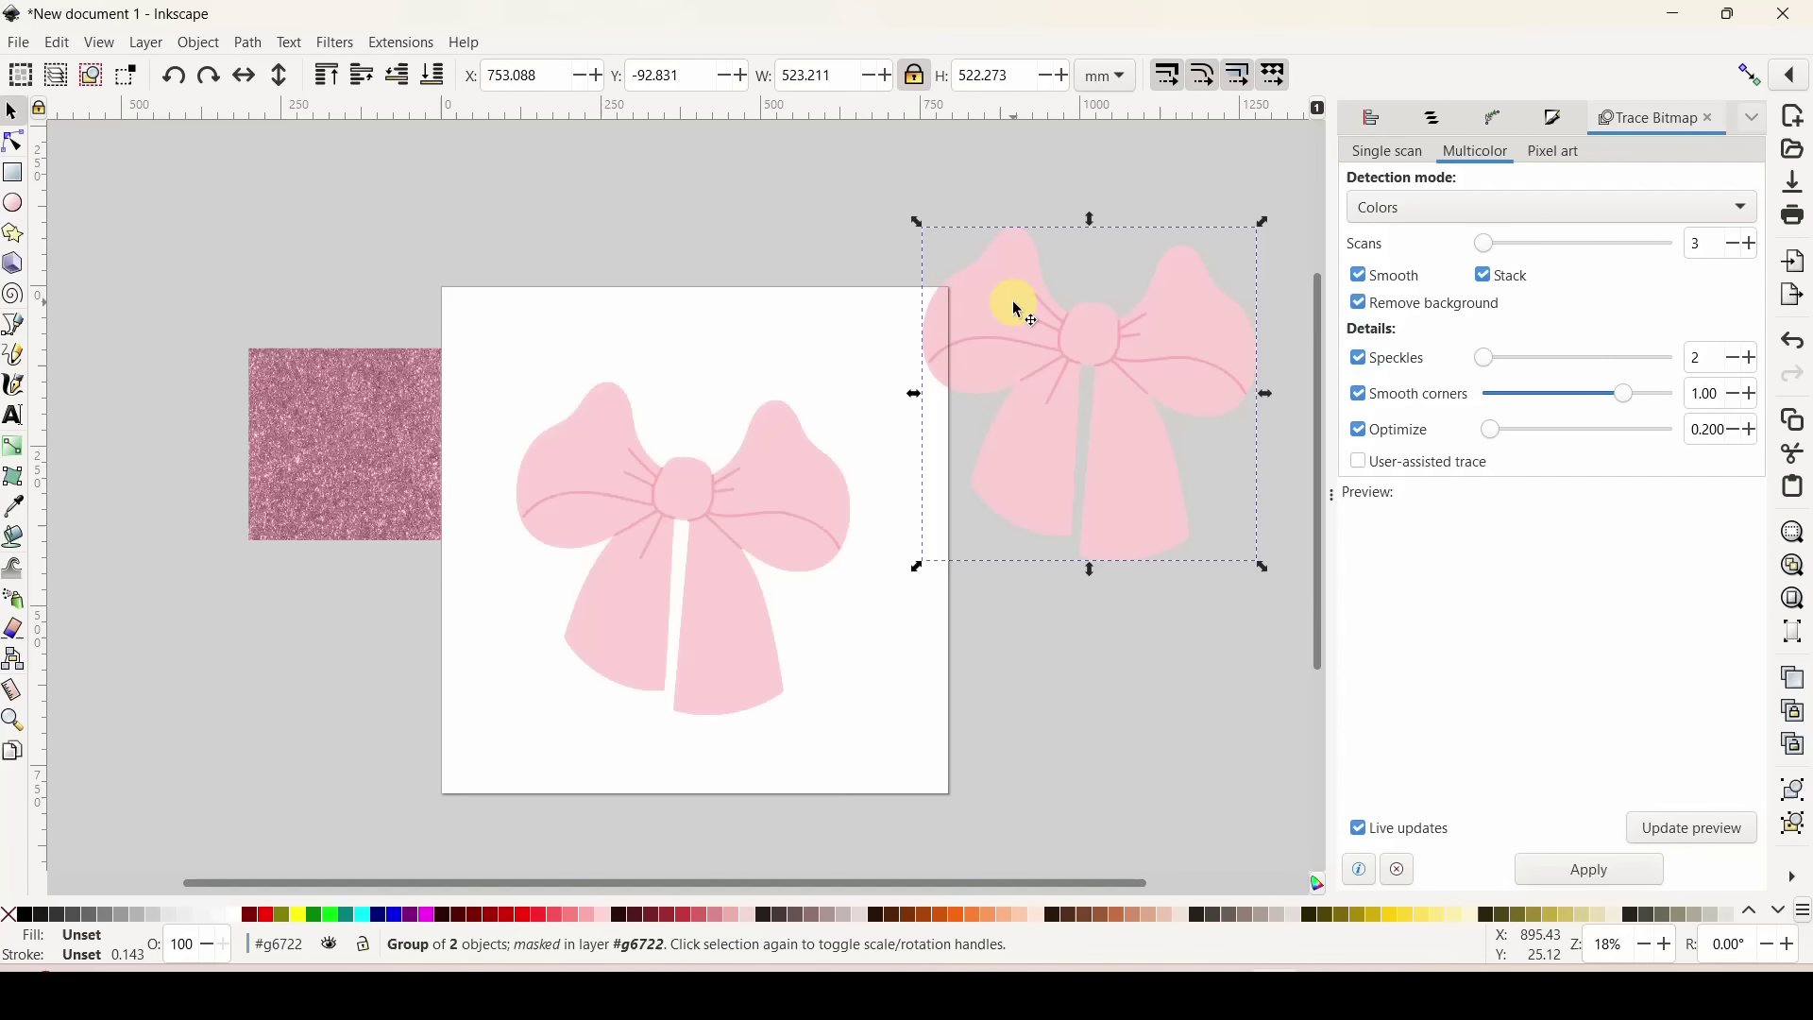
# Fill the main shape inside the traced bow with Fuchsia (#FF00FF).
pyautogui.press('n')
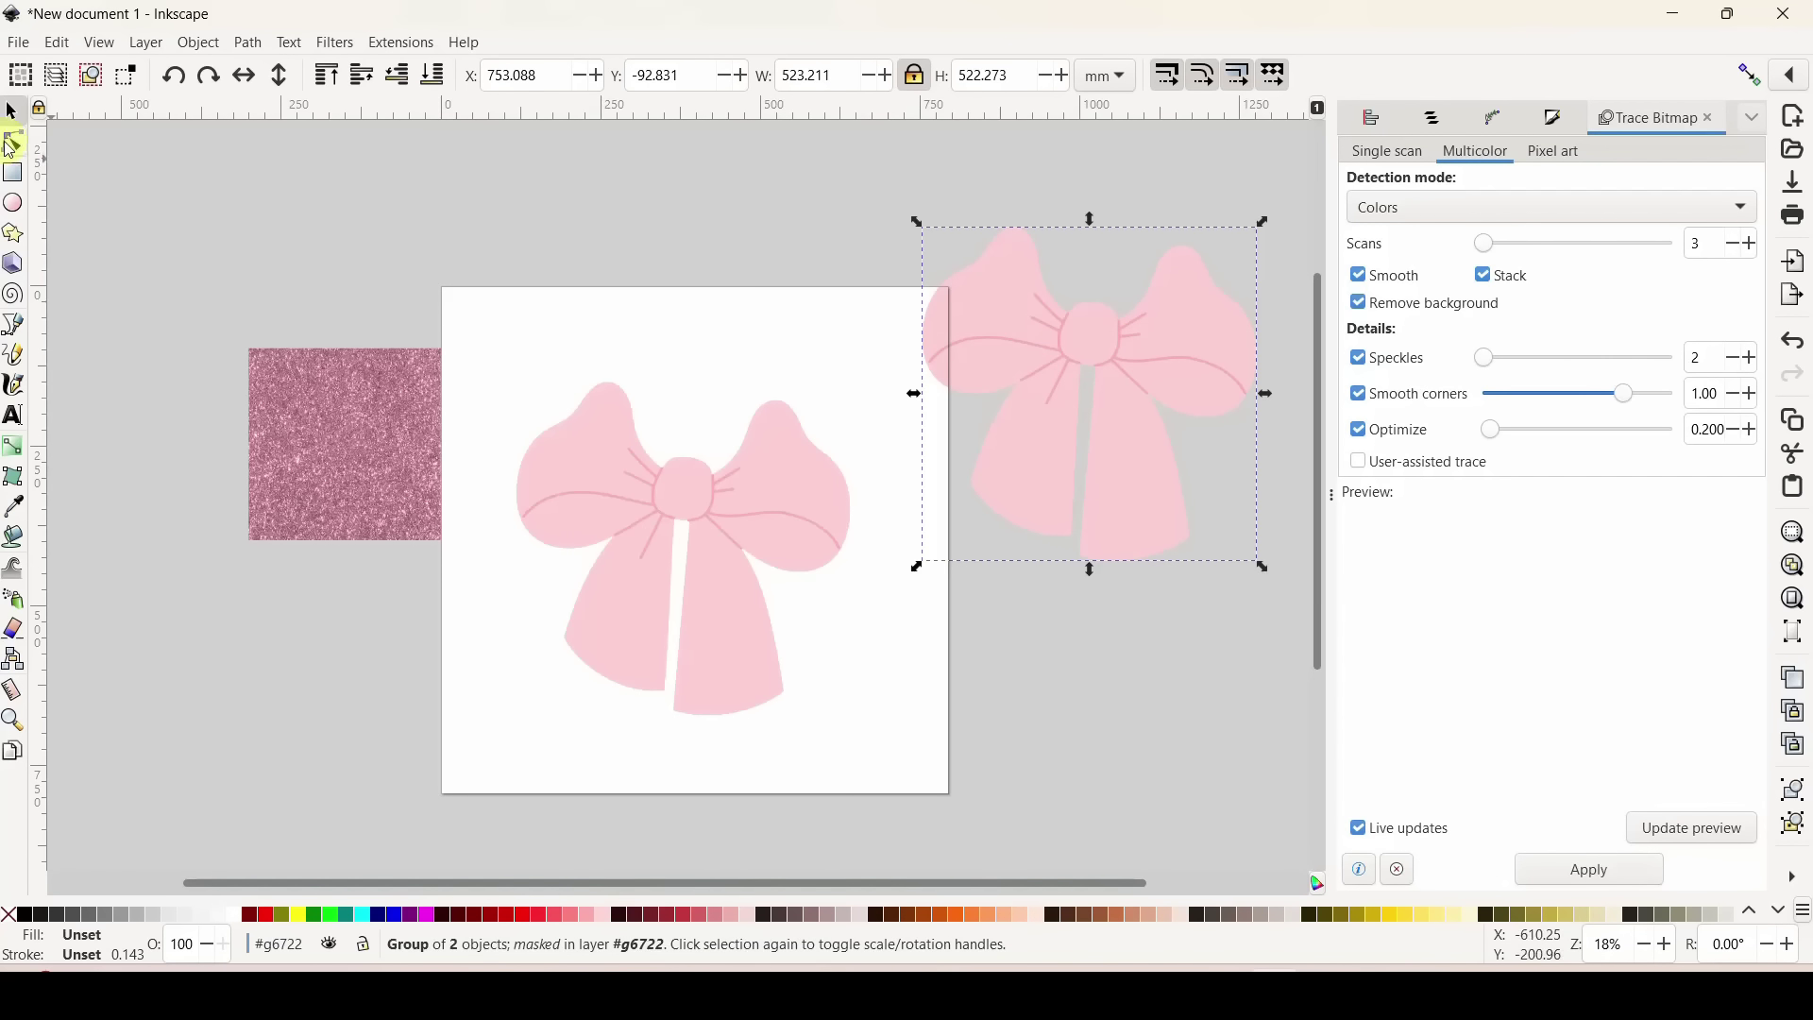
pyautogui.click(989, 302)
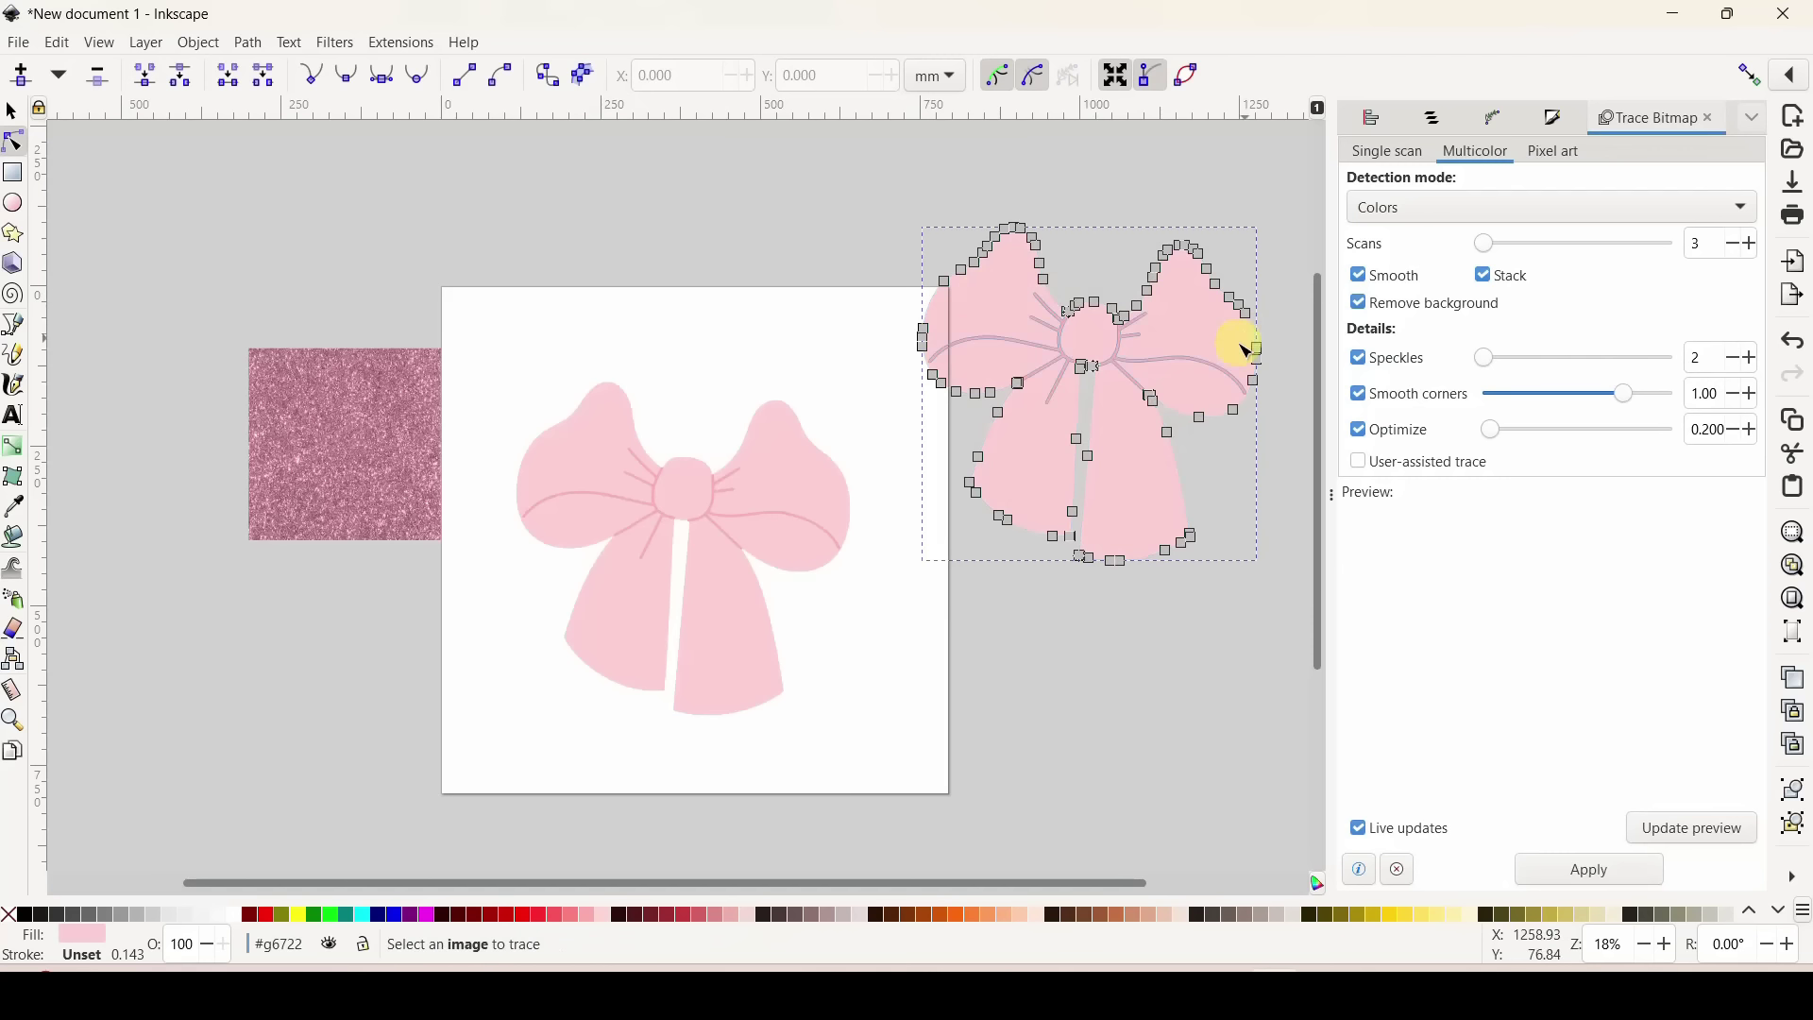
pyautogui.click(432, 915)
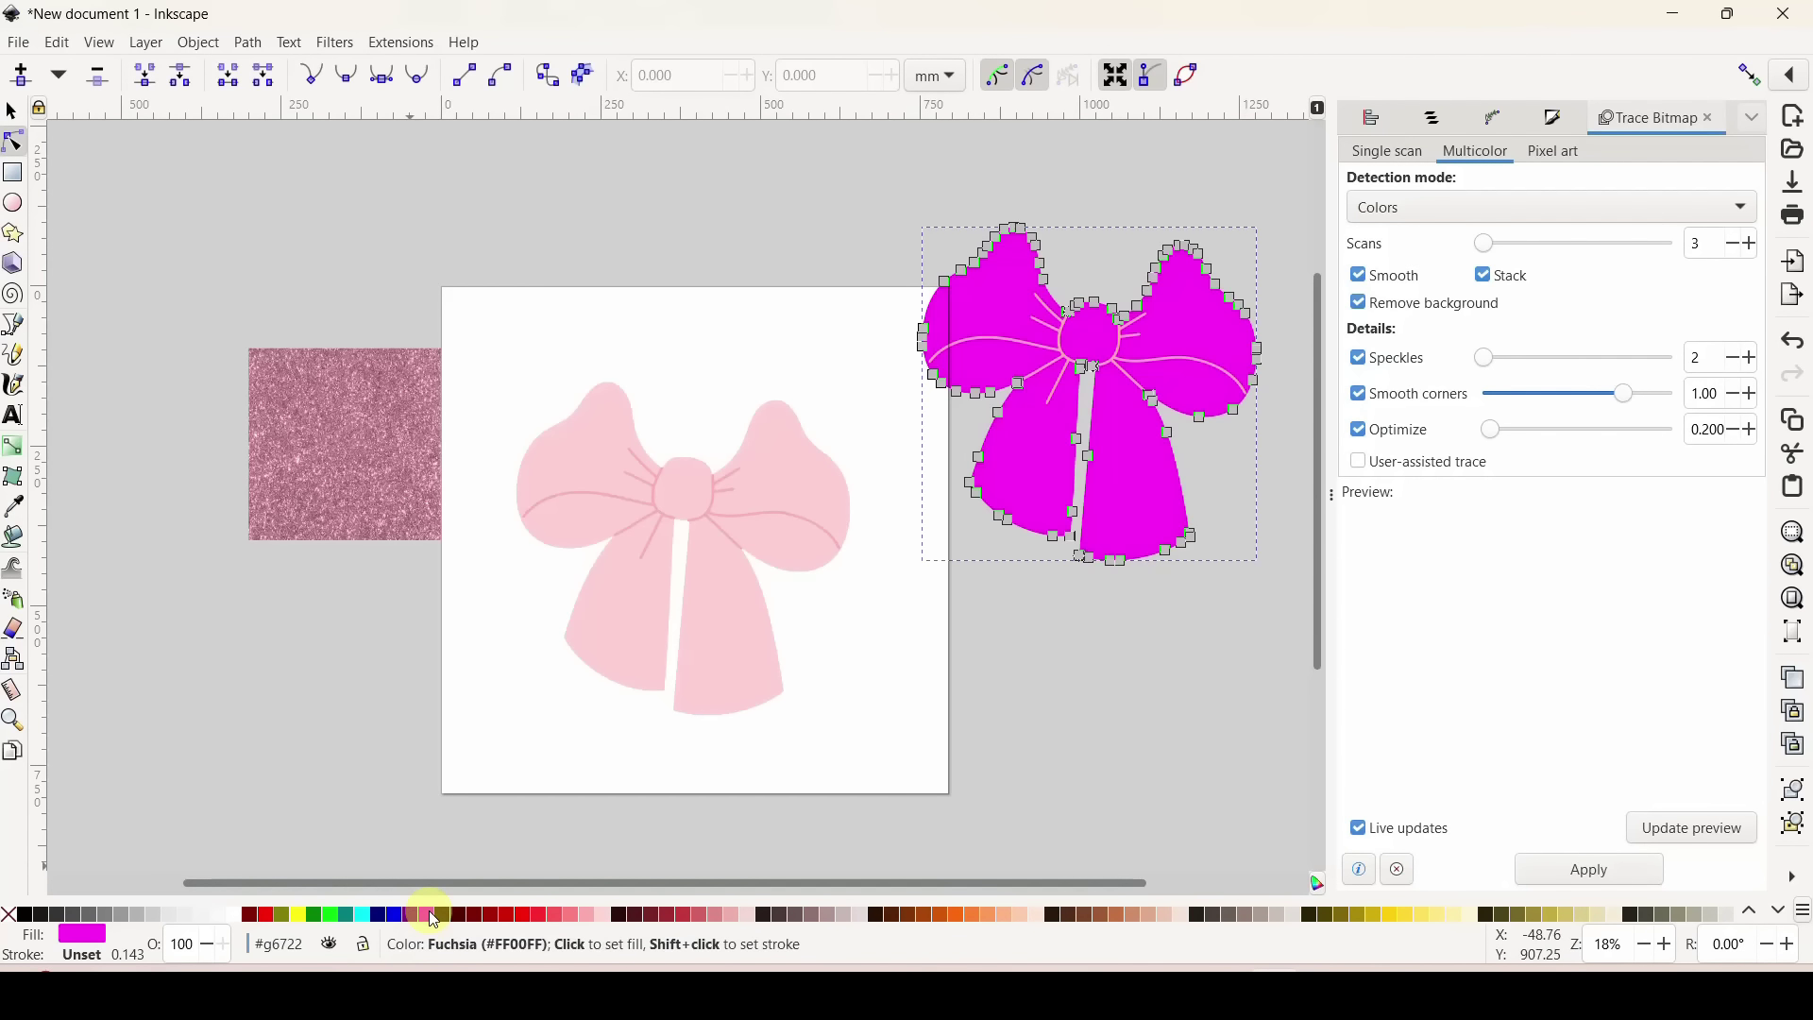
# Fill the traced bow's detail lines with green and position them over the fuchsia shape at about X 743 mm, Y 60 mm.
pyautogui.click(13, 111)
pyautogui.moveTo(1092, 368); pyautogui.dragTo(1066, 404)
pyautogui.press('Escape')
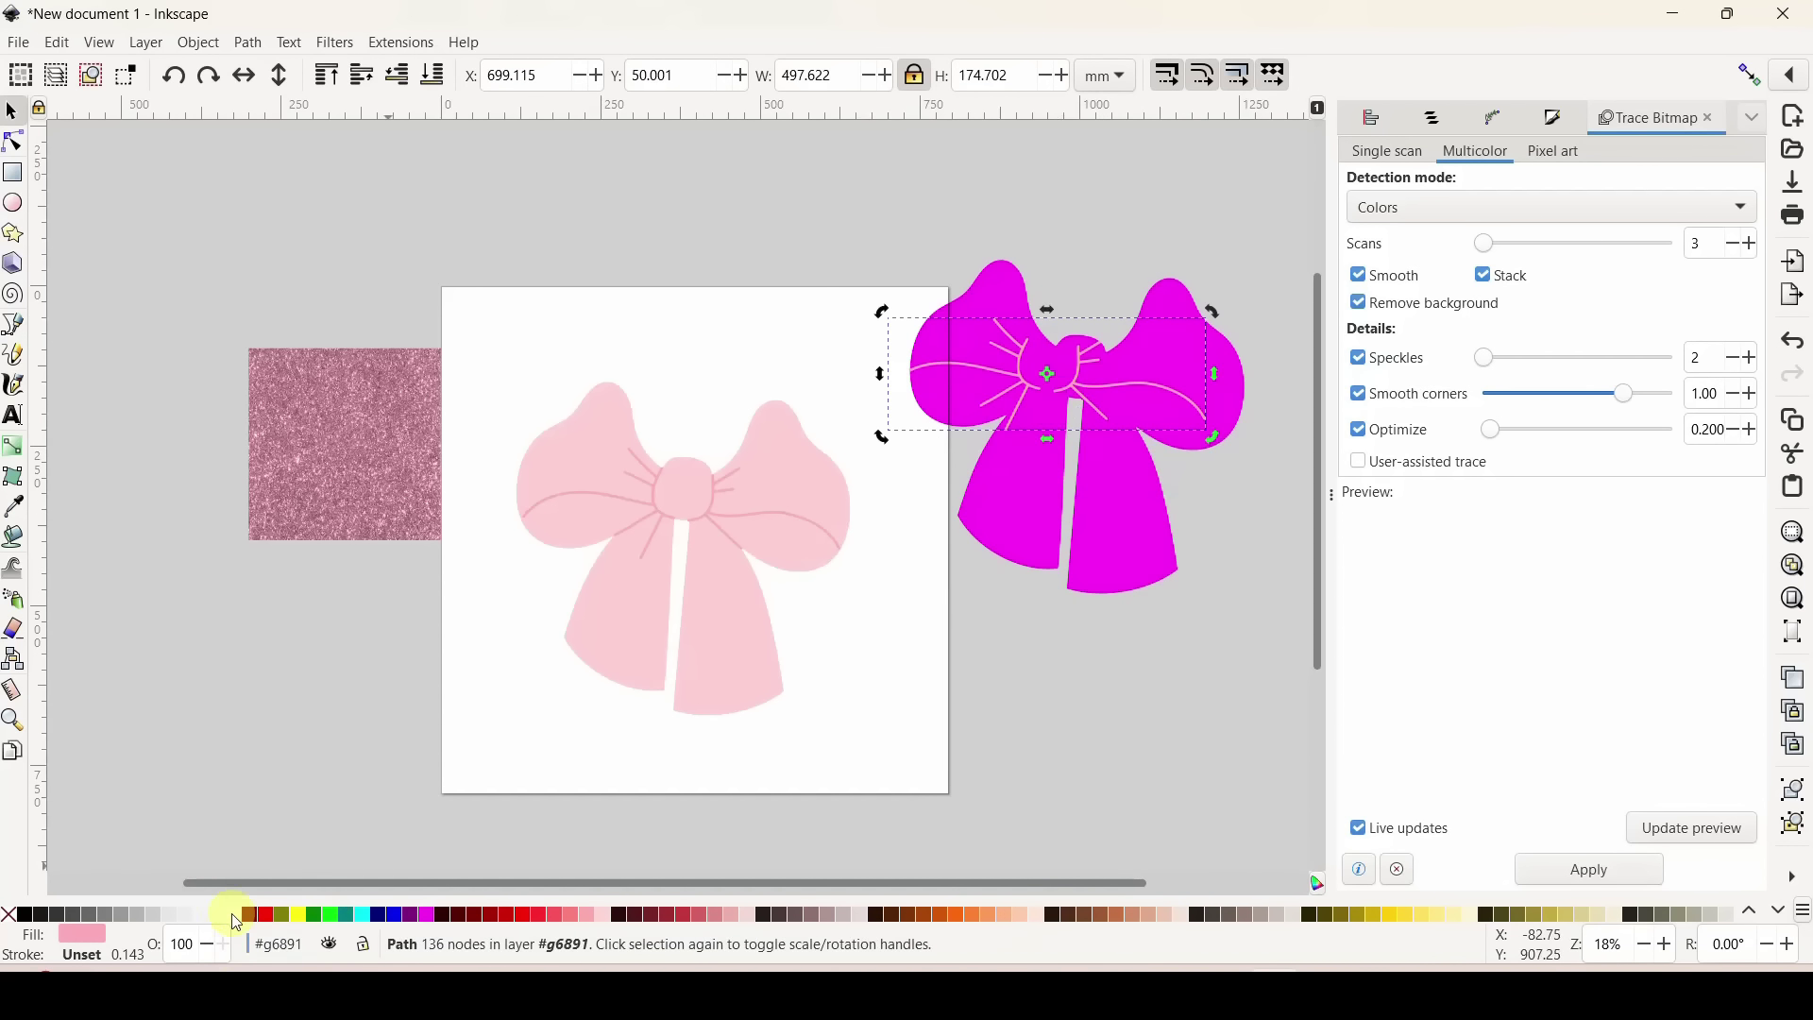
pyautogui.click(321, 929)
pyautogui.moveTo(1077, 384); pyautogui.dragTo(1117, 402)
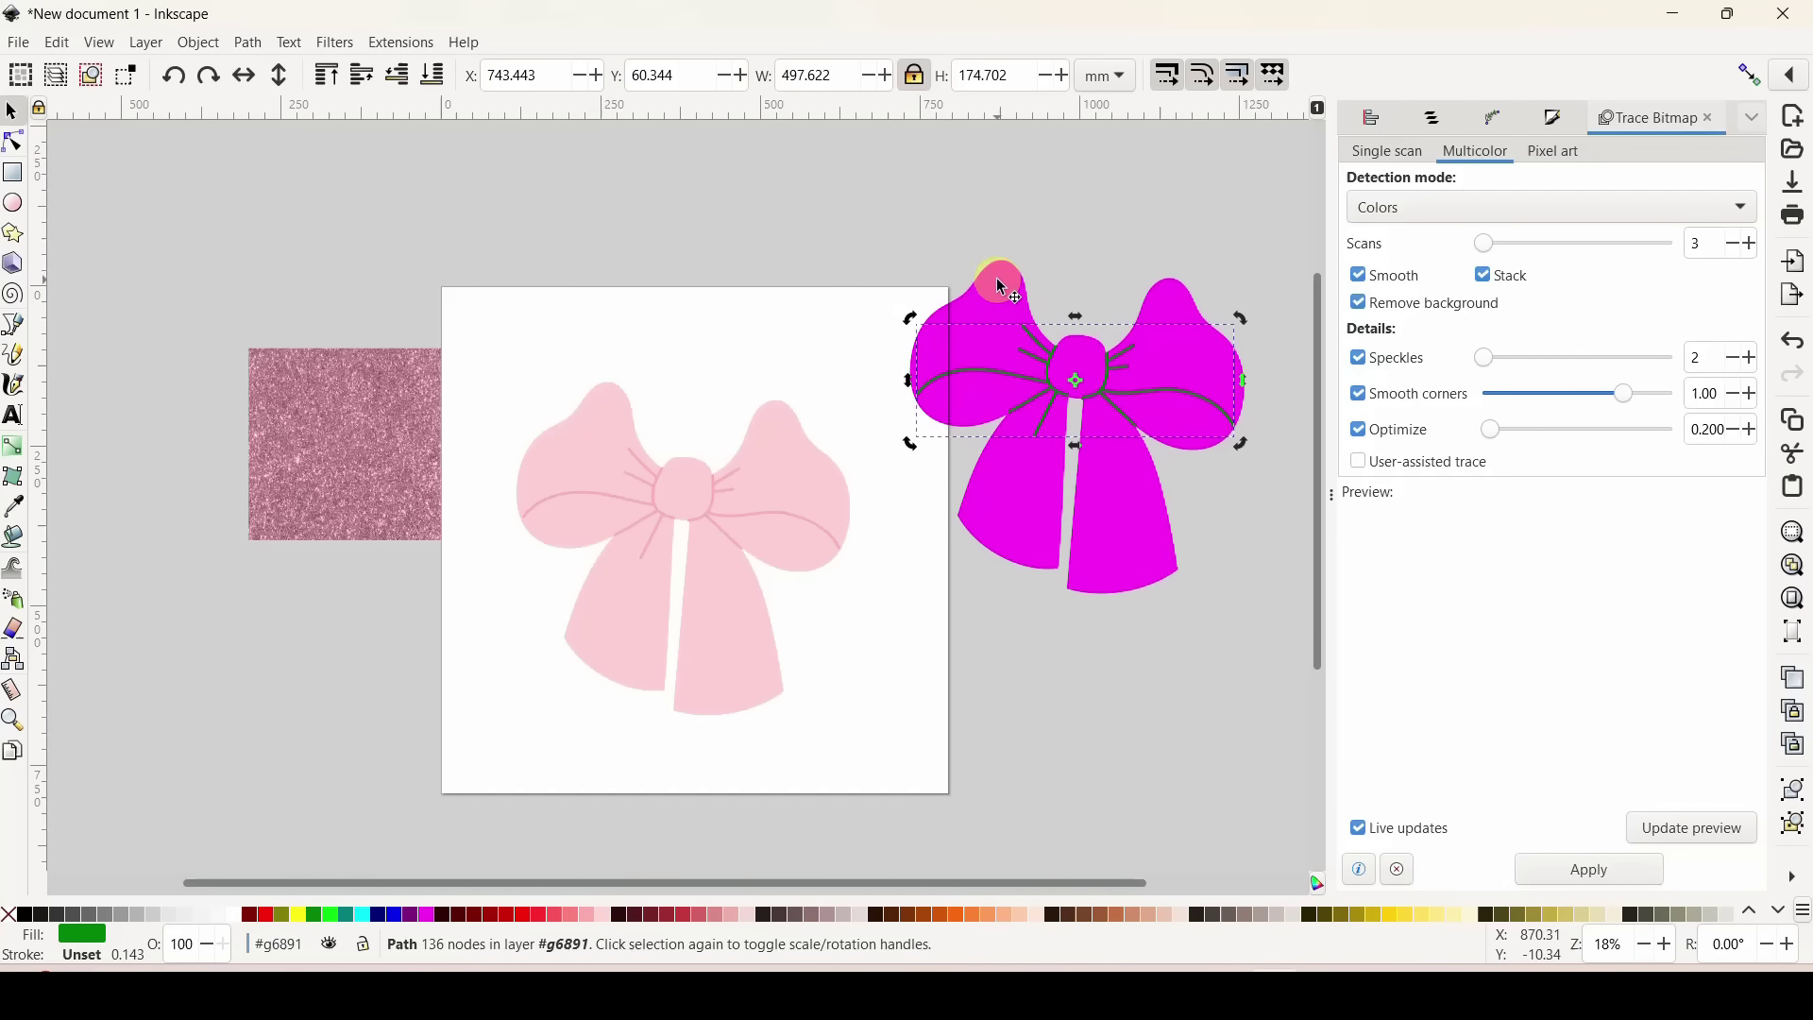
# Outset the fuchsia bow shape's path to a width of about 533 mm and check its nodes.
pyautogui.click(1002, 284)
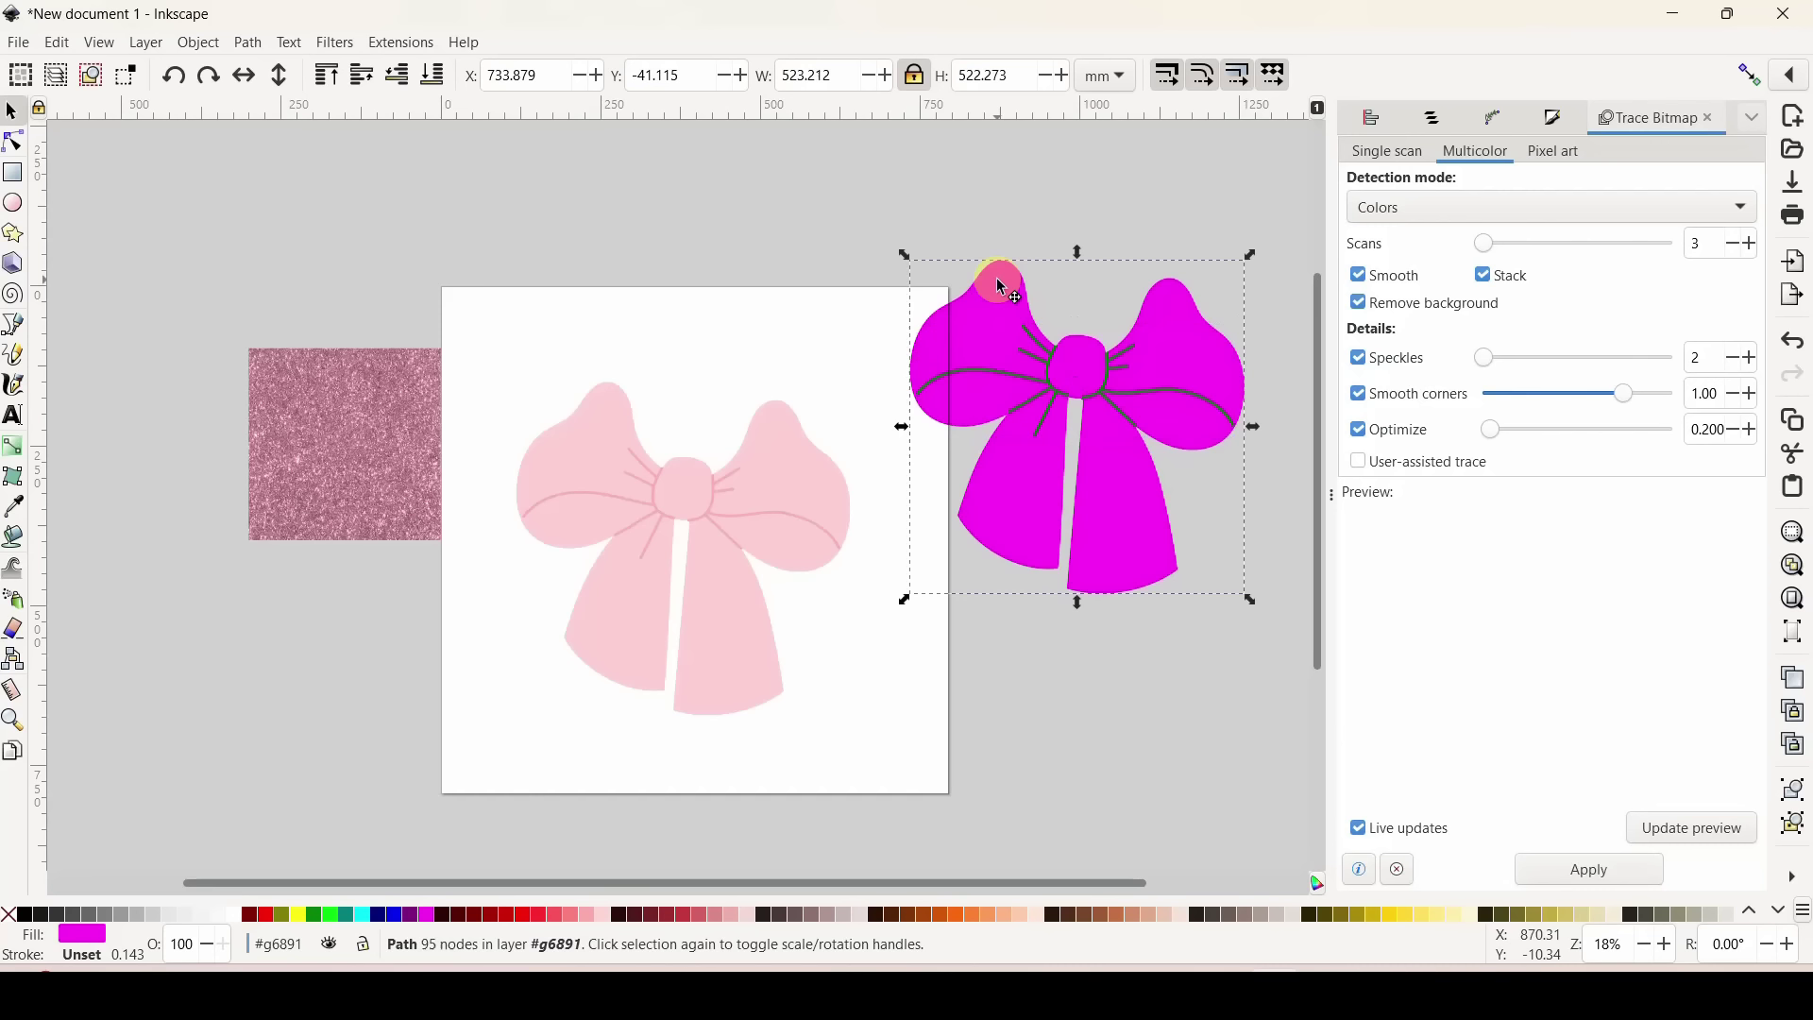
pyautogui.click(11, 146)
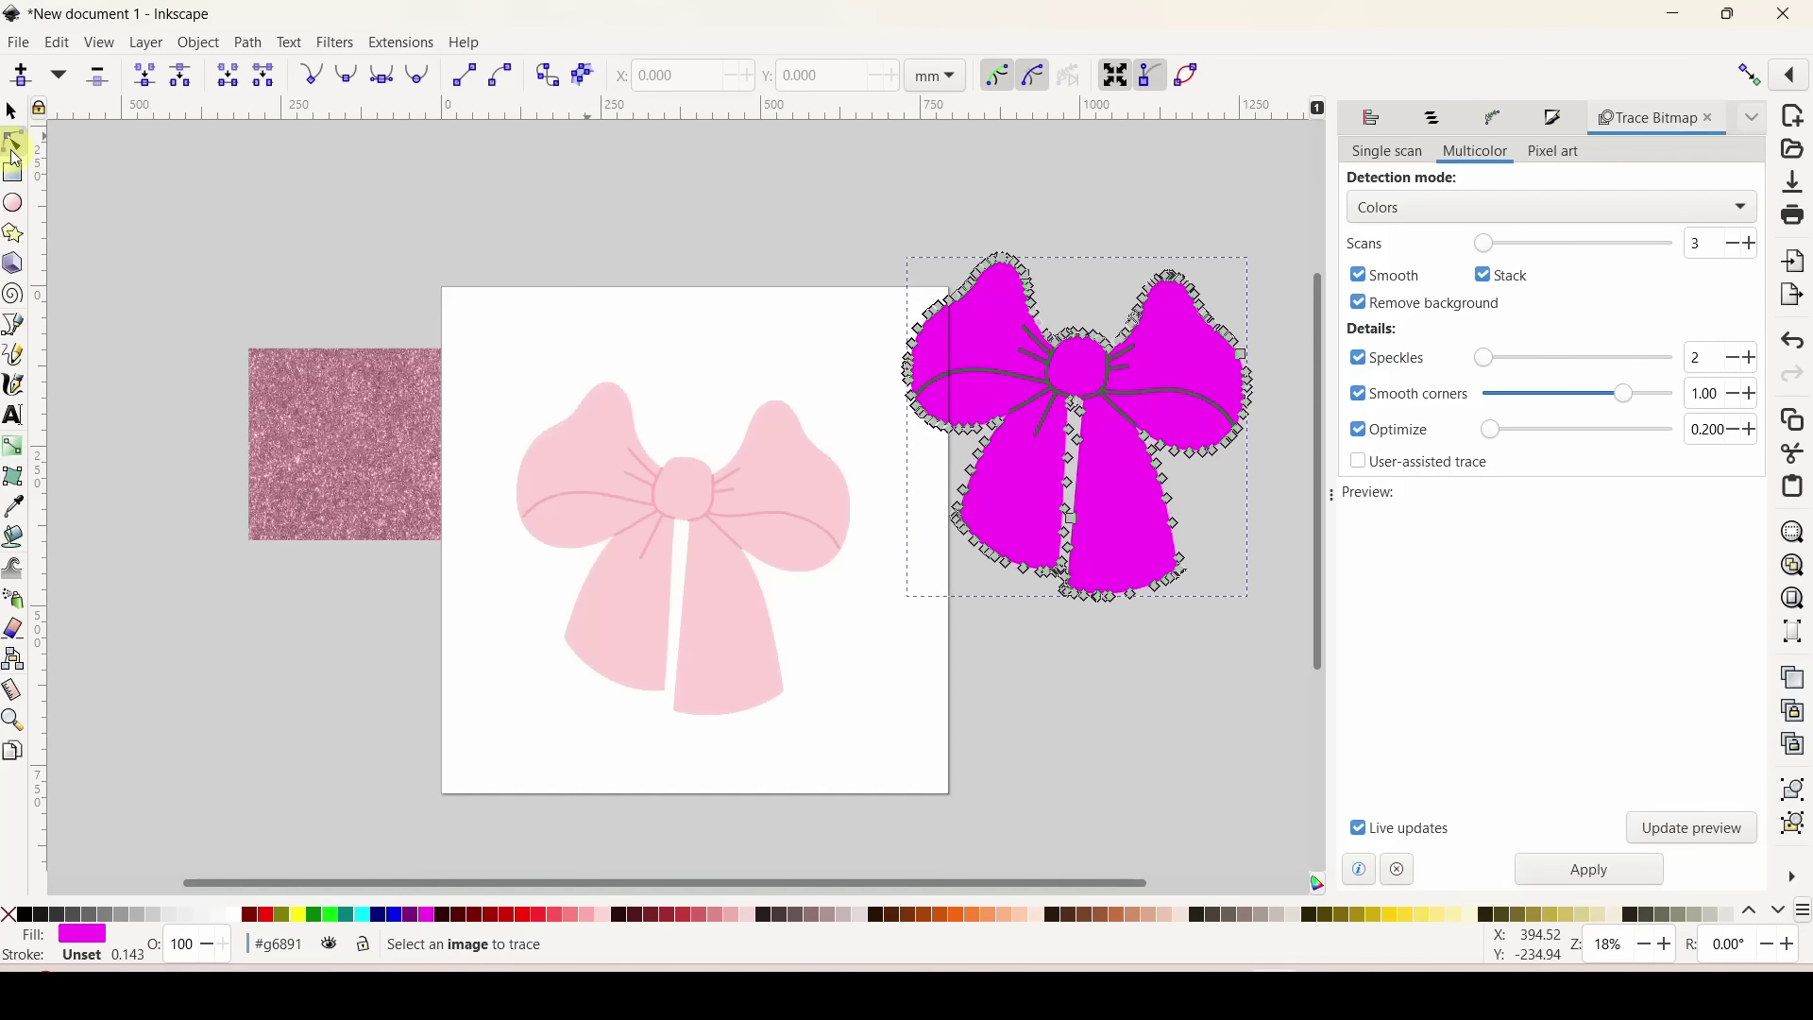
pyautogui.click(11, 113)
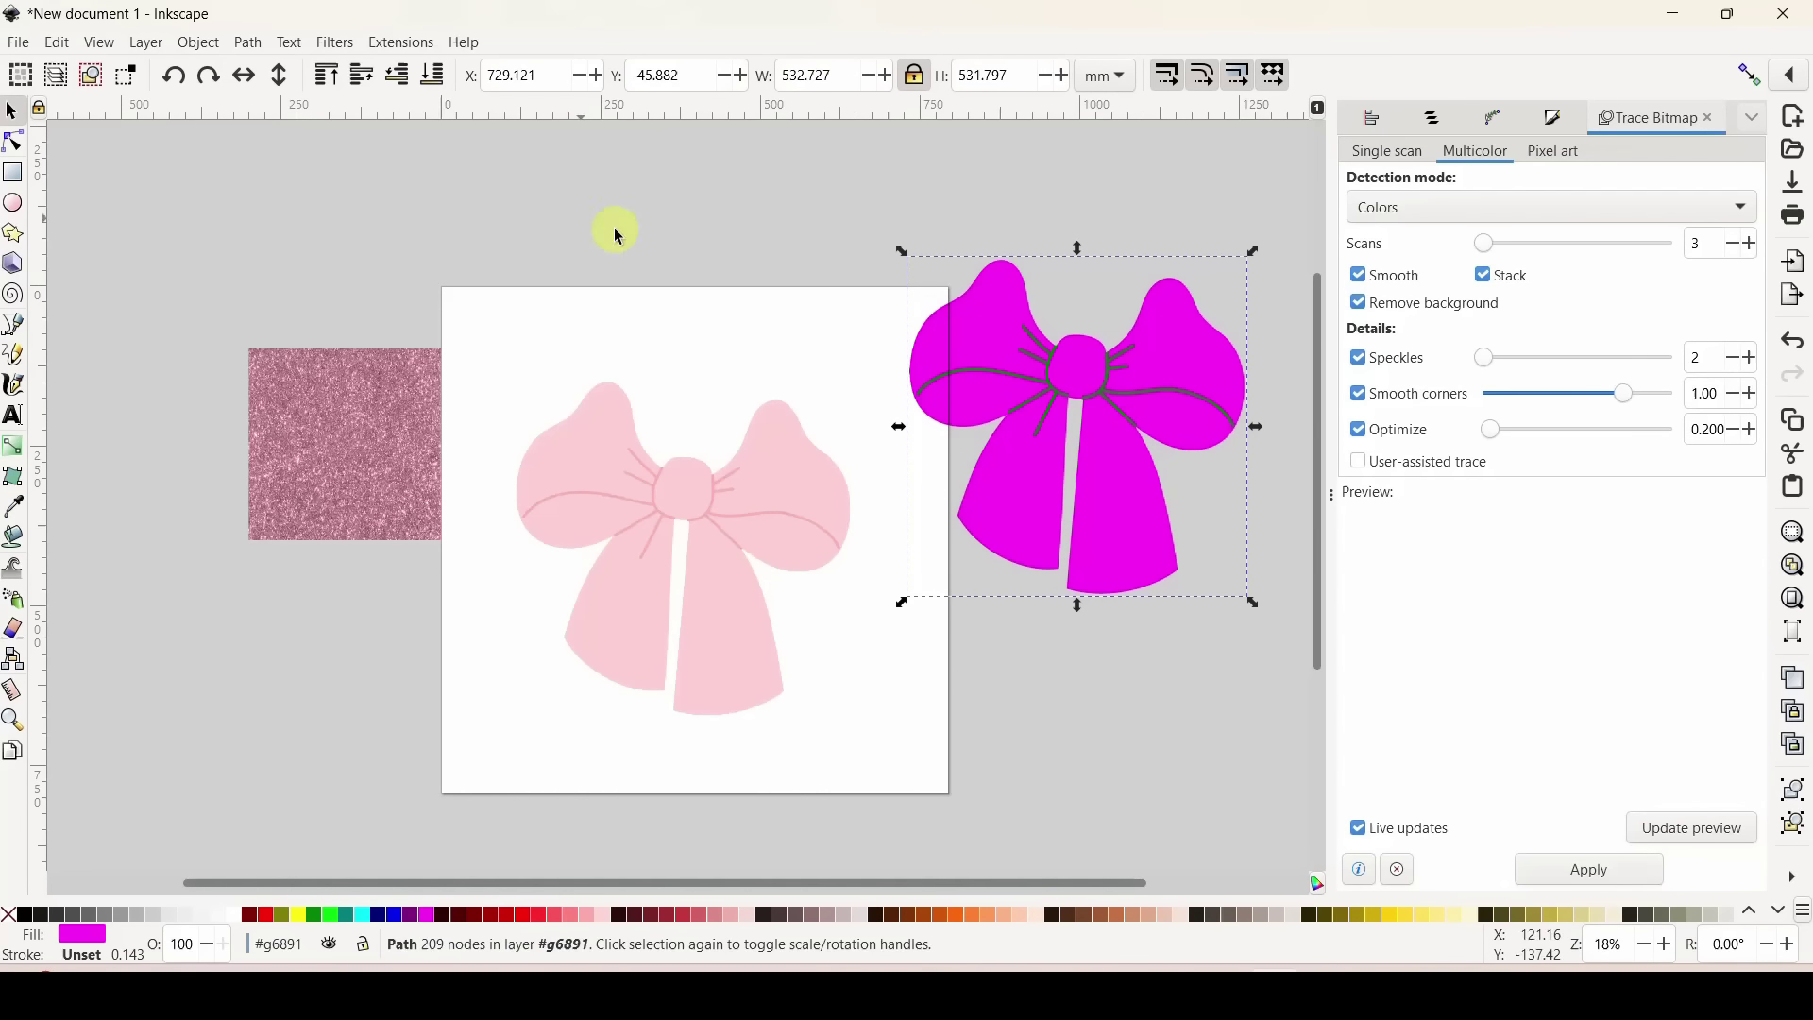
# Pull the fuchsia bow shape and the green detail lines apart, and place the pink bow image on the page at about X 121 mm, Y 88 mm.
pyautogui.moveTo(963, 331); pyautogui.dragTo(558, 438)
pyautogui.moveTo(1038, 397)
pyautogui.mouseDown()
pyautogui.moveTo(1028, 377)
pyautogui.moveTo(943, 385)
pyautogui.moveTo(1025, 413)
pyautogui.moveTo(1040, 603)
pyautogui.moveTo(1036, 393)
pyautogui.moveTo(1056, 397)
pyautogui.moveTo(1036, 397)
pyautogui.mouseUp()
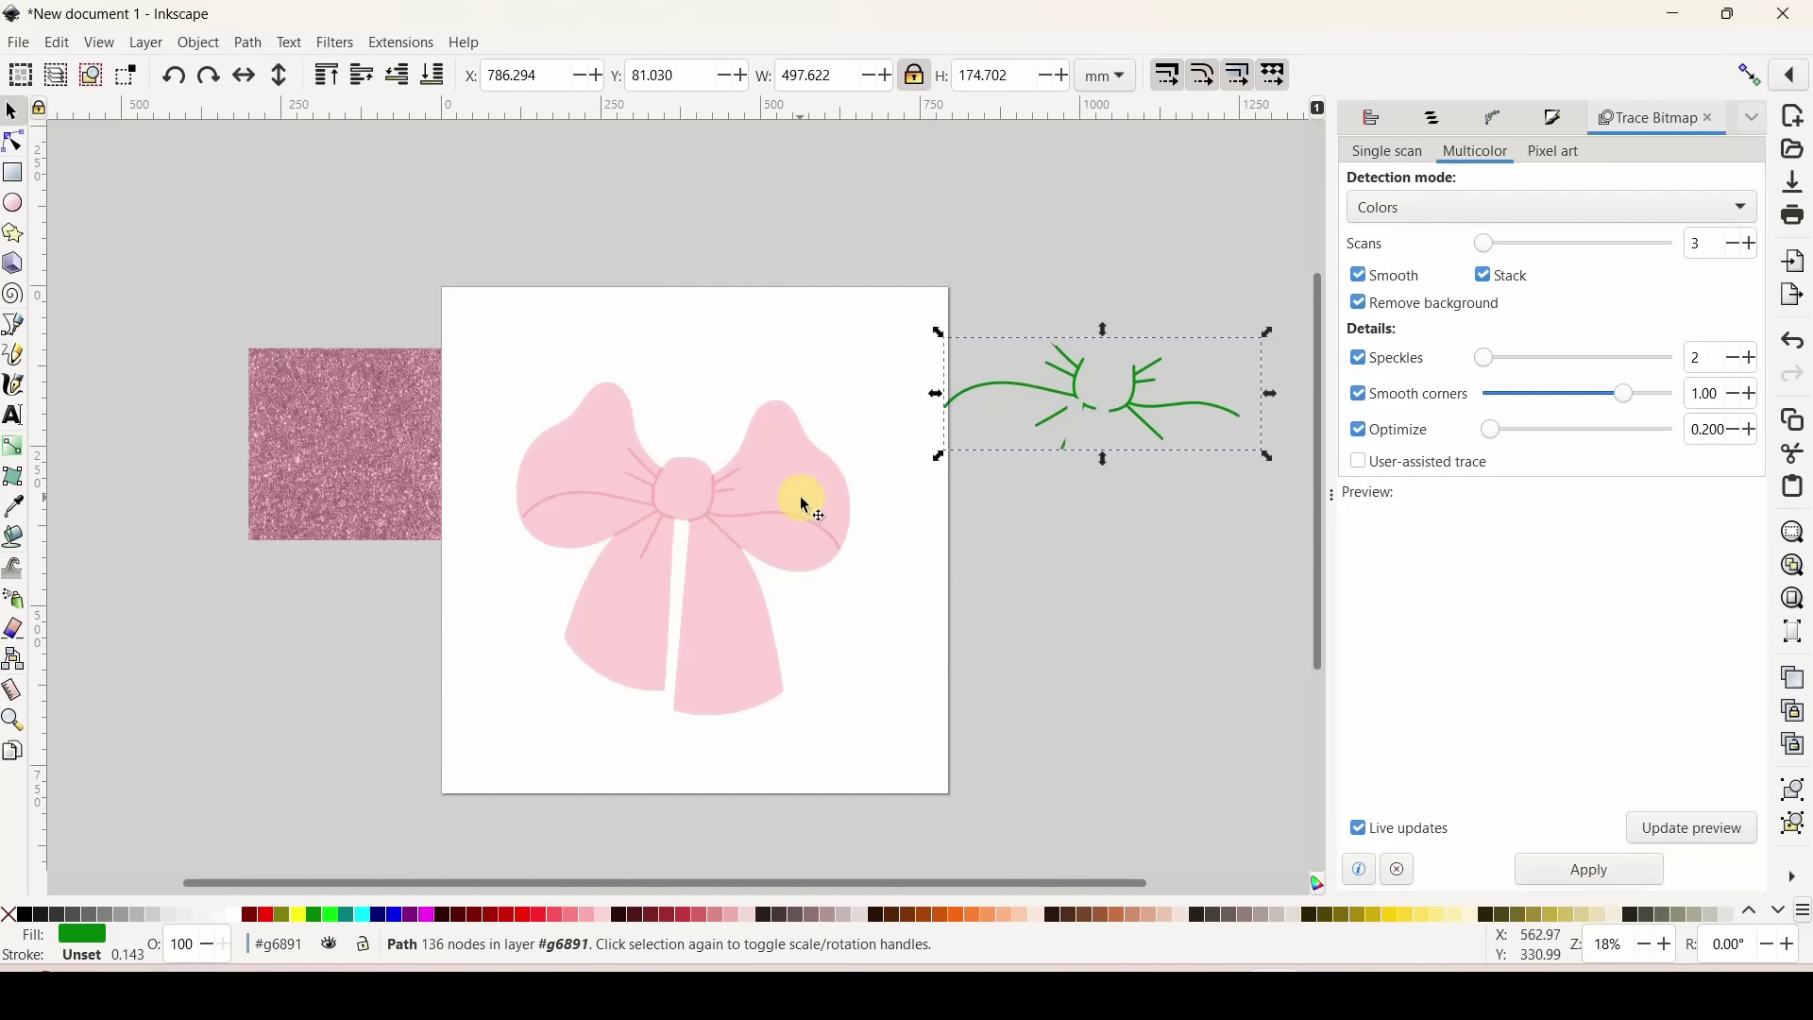
pyautogui.click(806, 661)
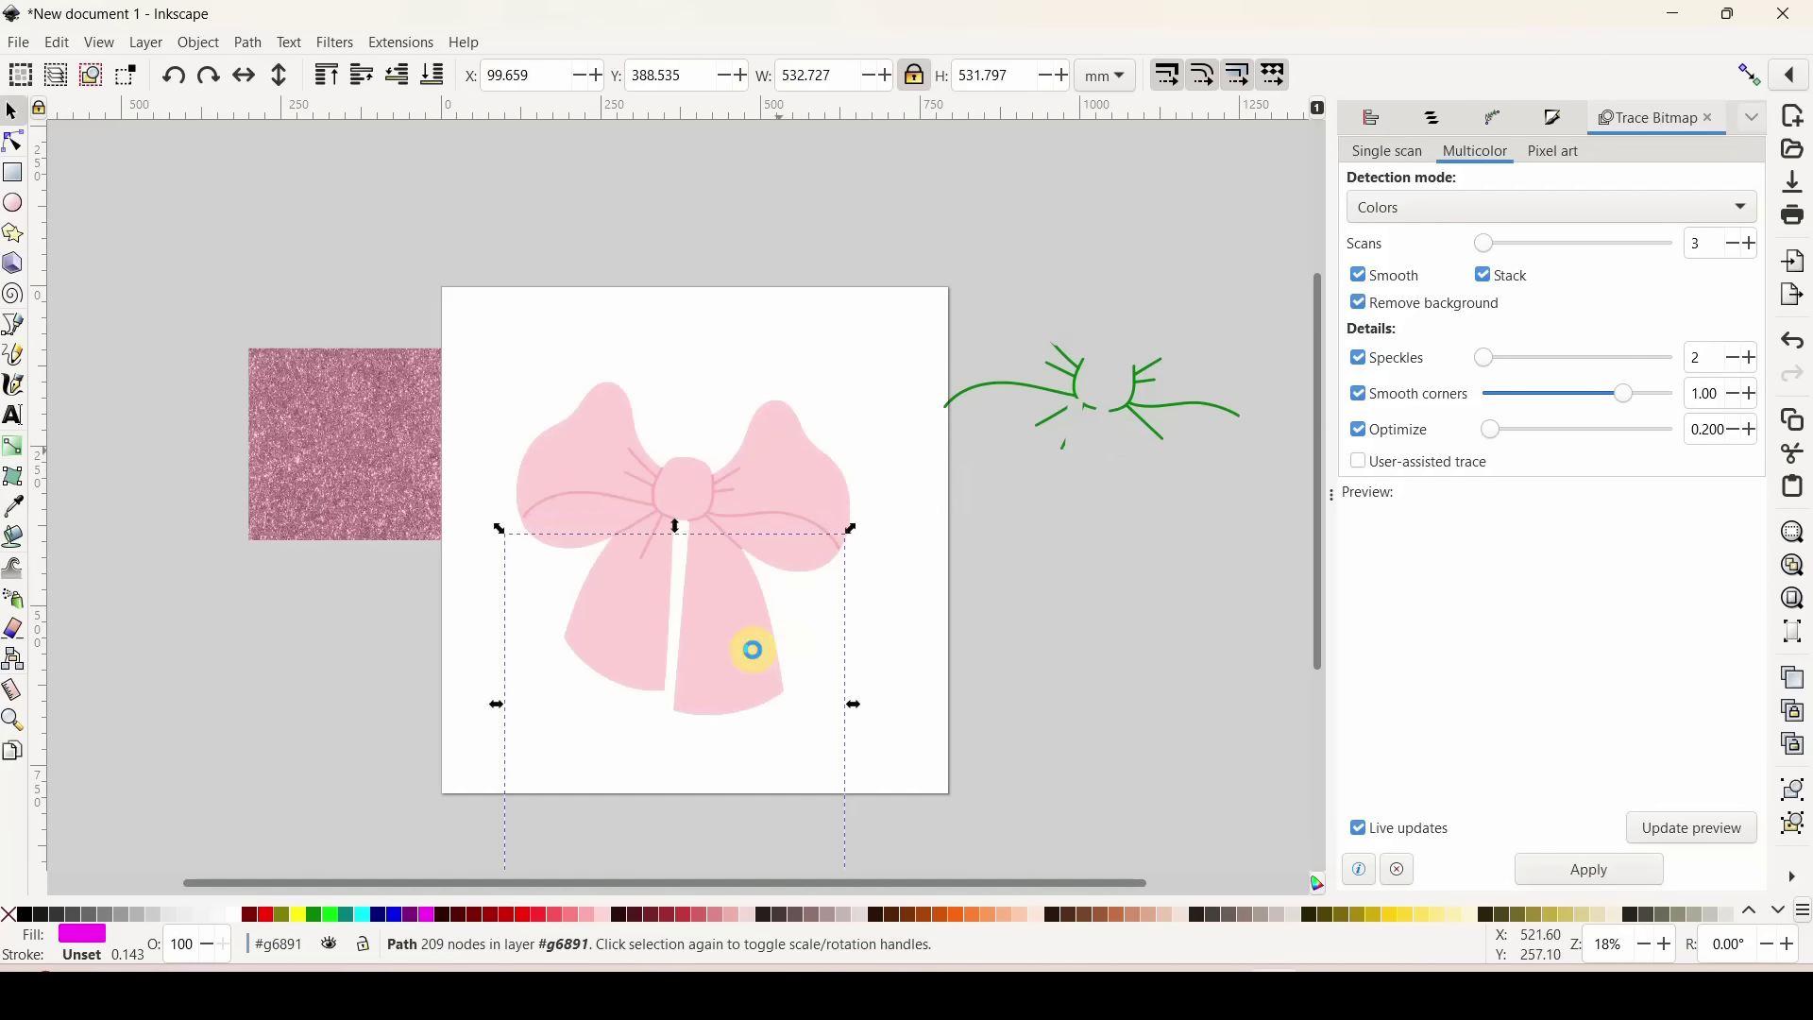
pyautogui.click(807, 798)
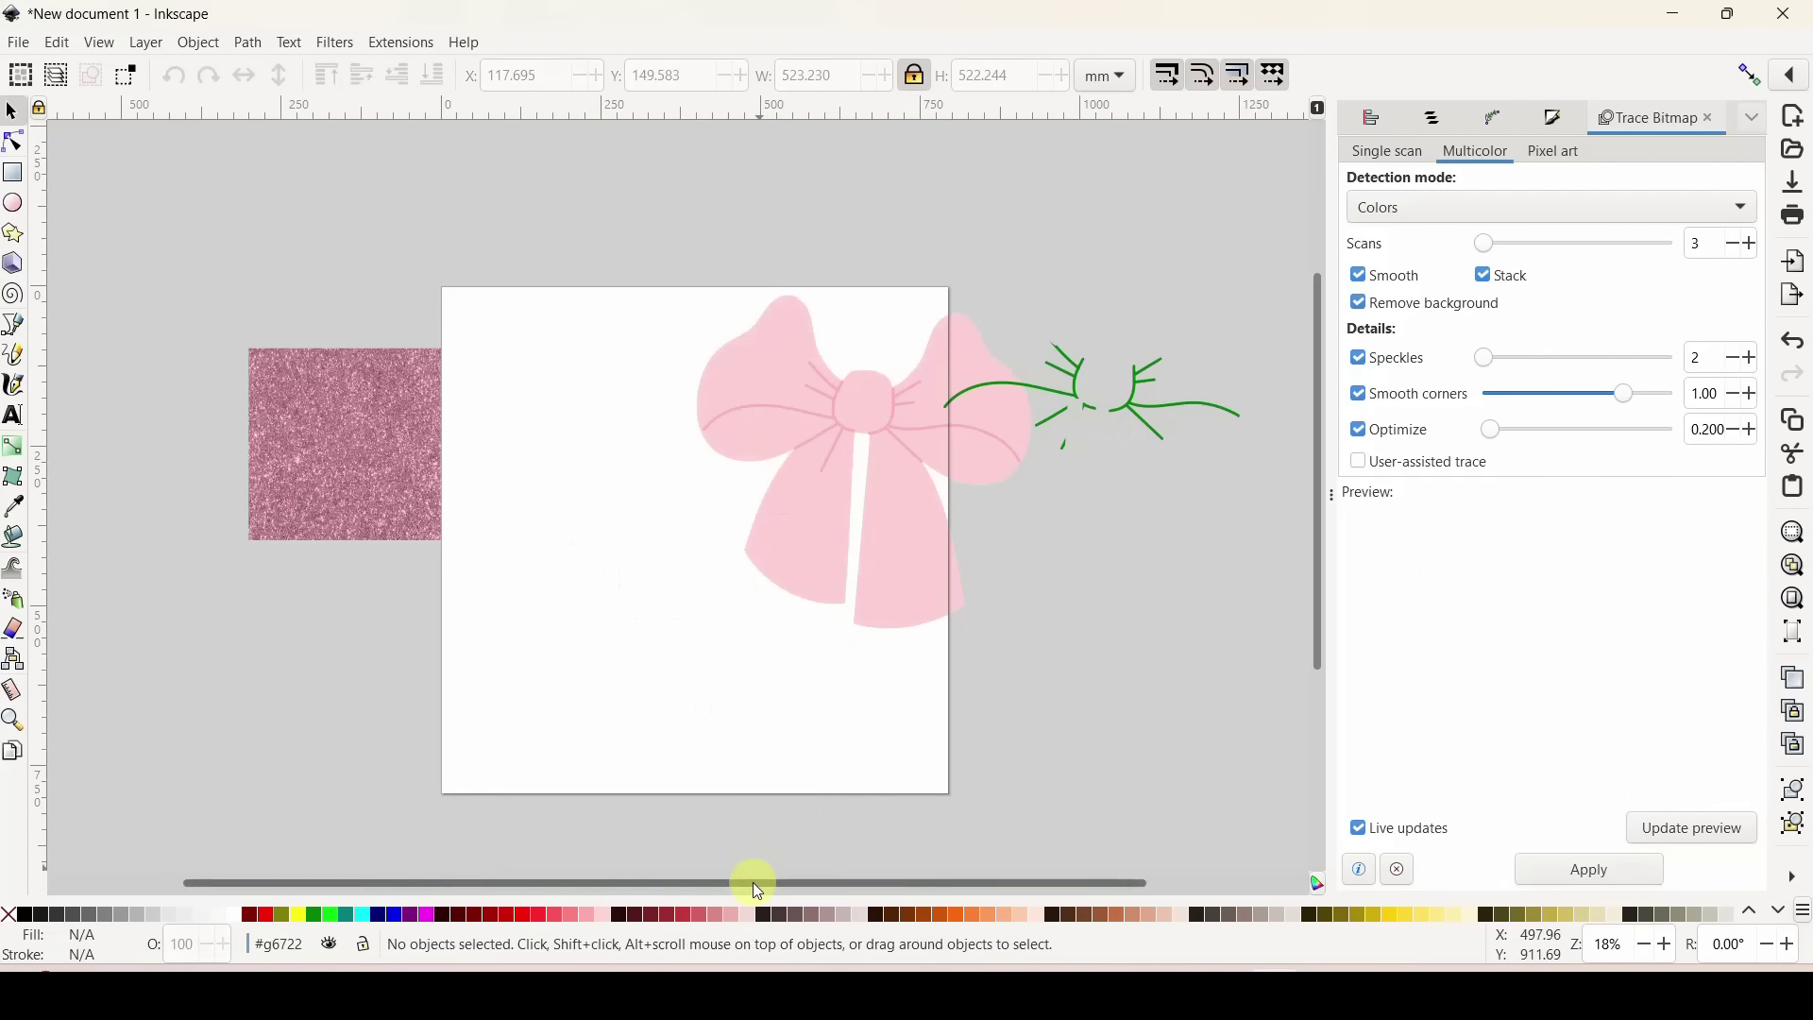
pyautogui.moveTo(754, 882); pyautogui.dragTo(967, 875)
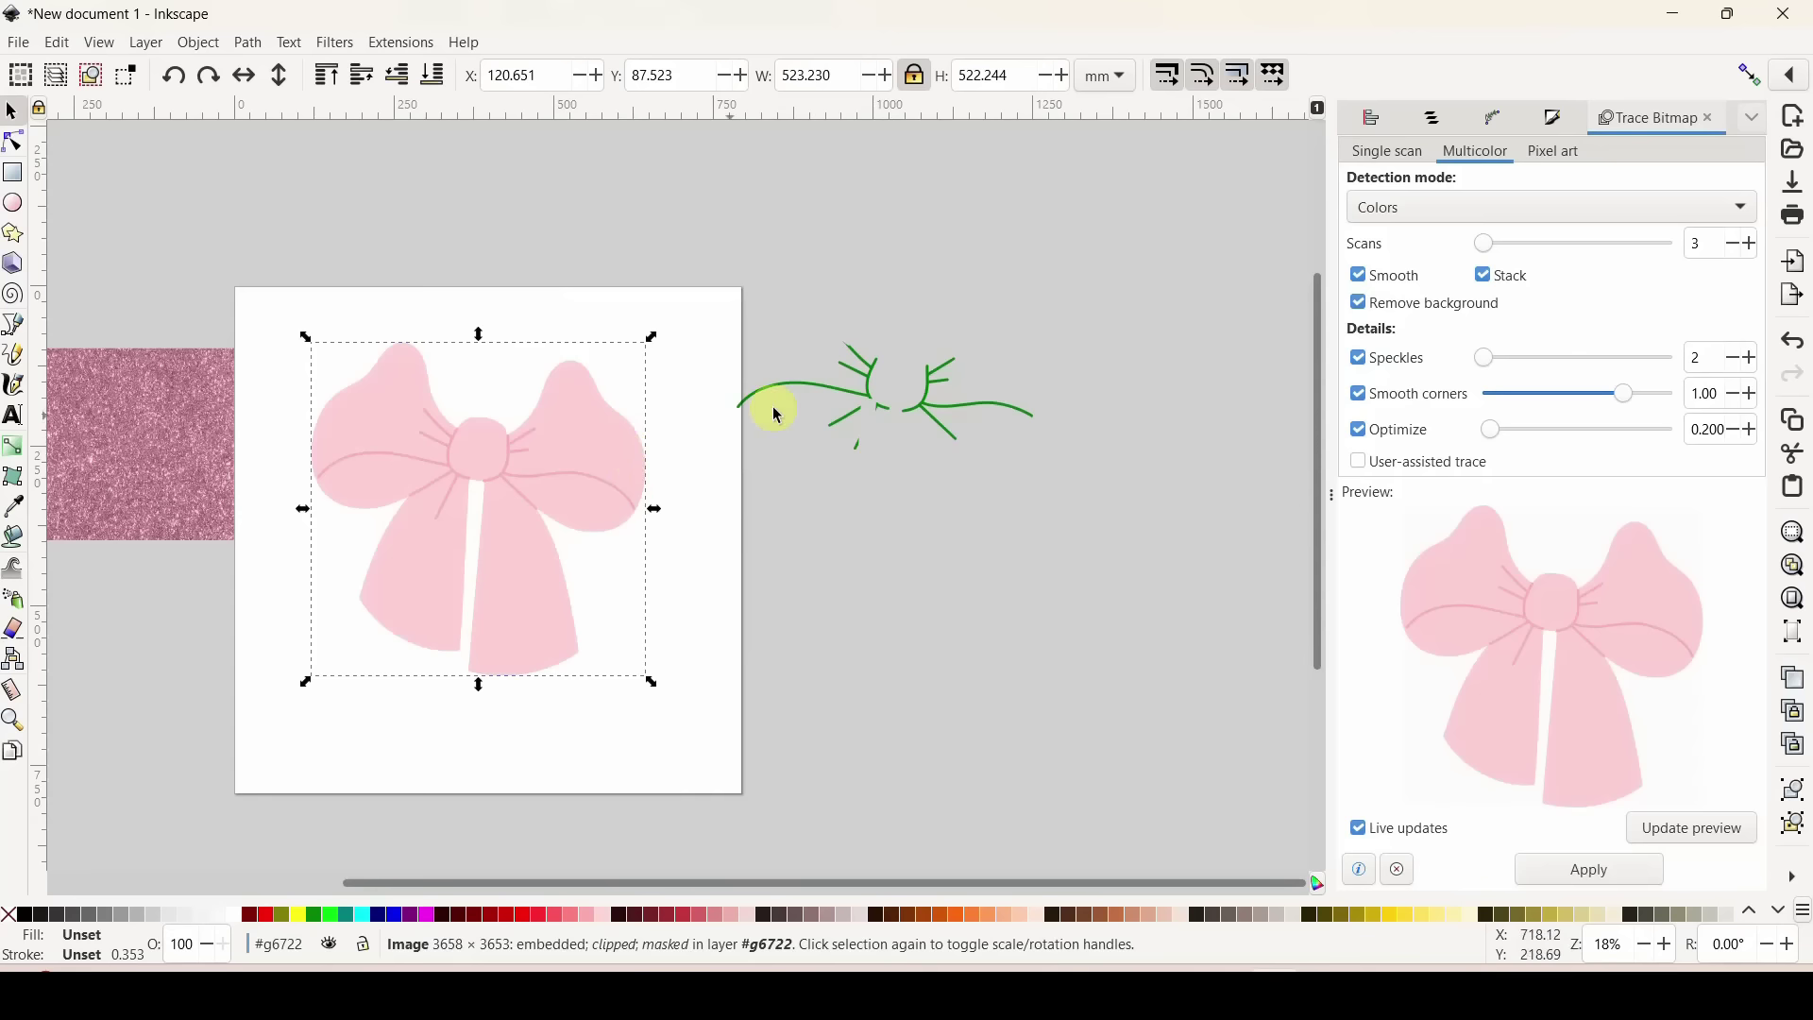
# Delete the green bow detail lines beside the page.
pyautogui.moveTo(883, 380)
pyautogui.mouseDown()
pyautogui.moveTo(870, 554)
pyautogui.moveTo(895, 465)
pyautogui.moveTo(979, 393)
pyautogui.mouseUp()
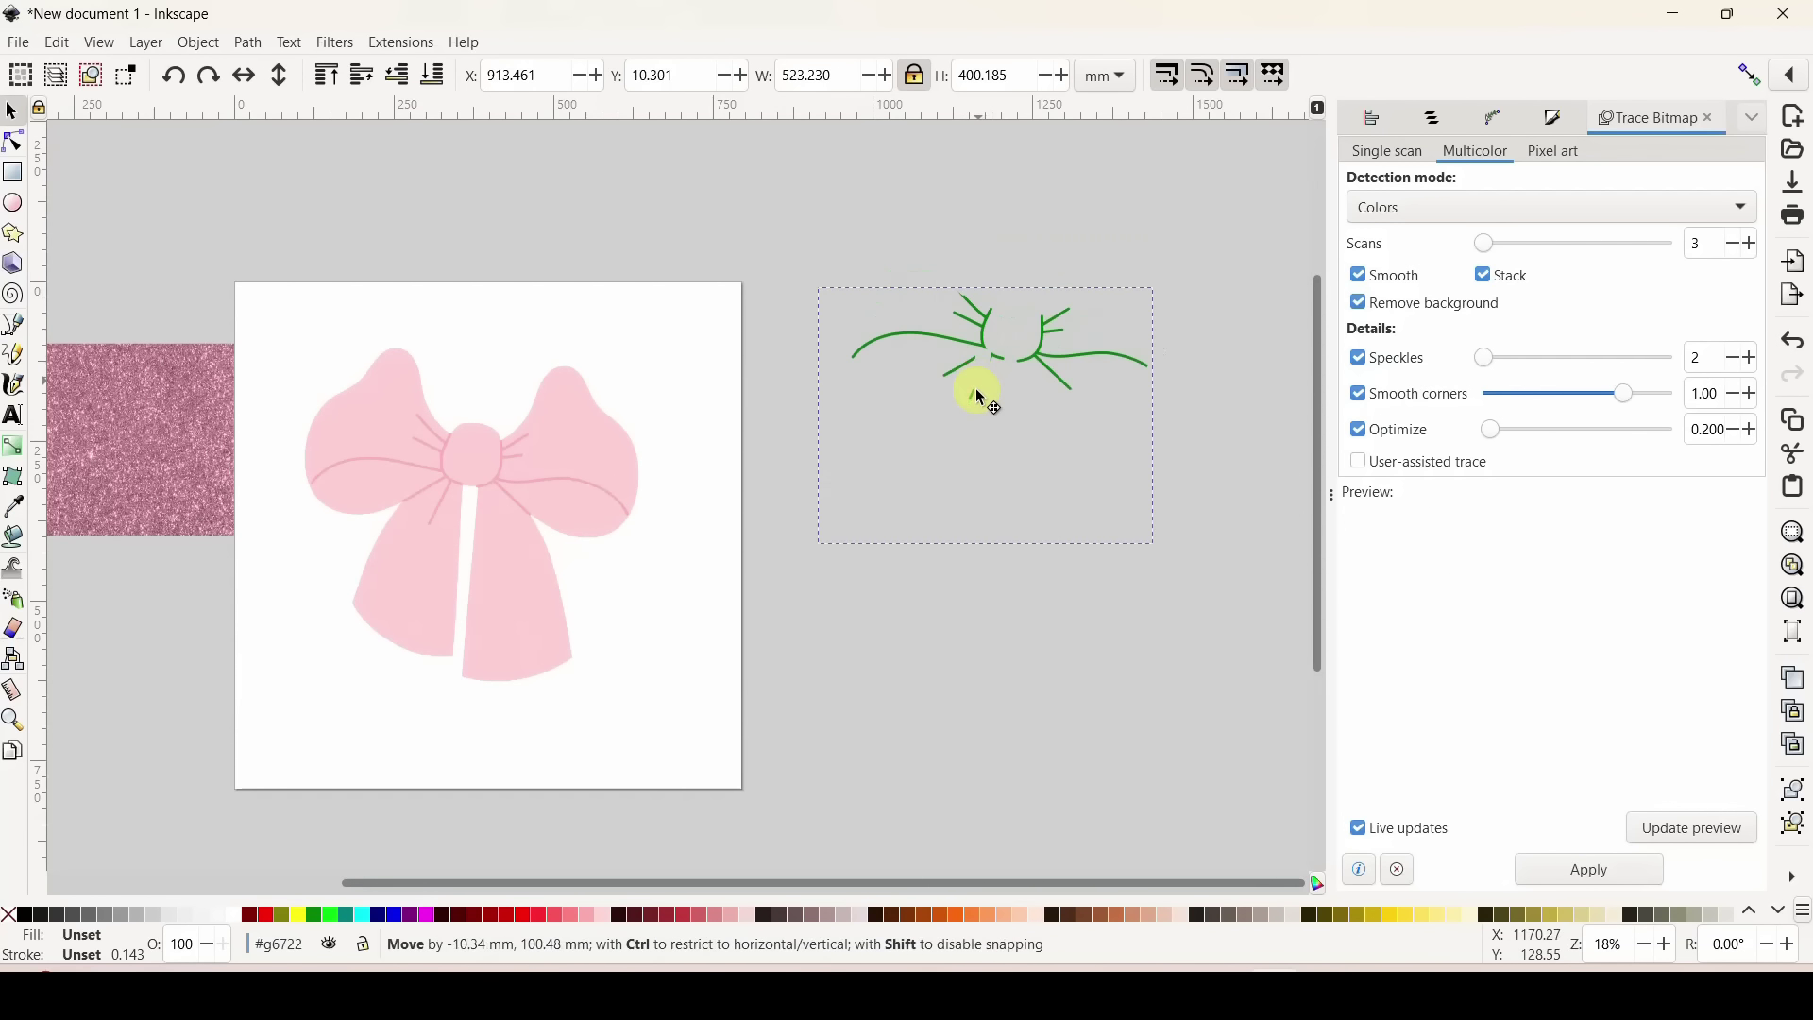
pyautogui.press('Delete')
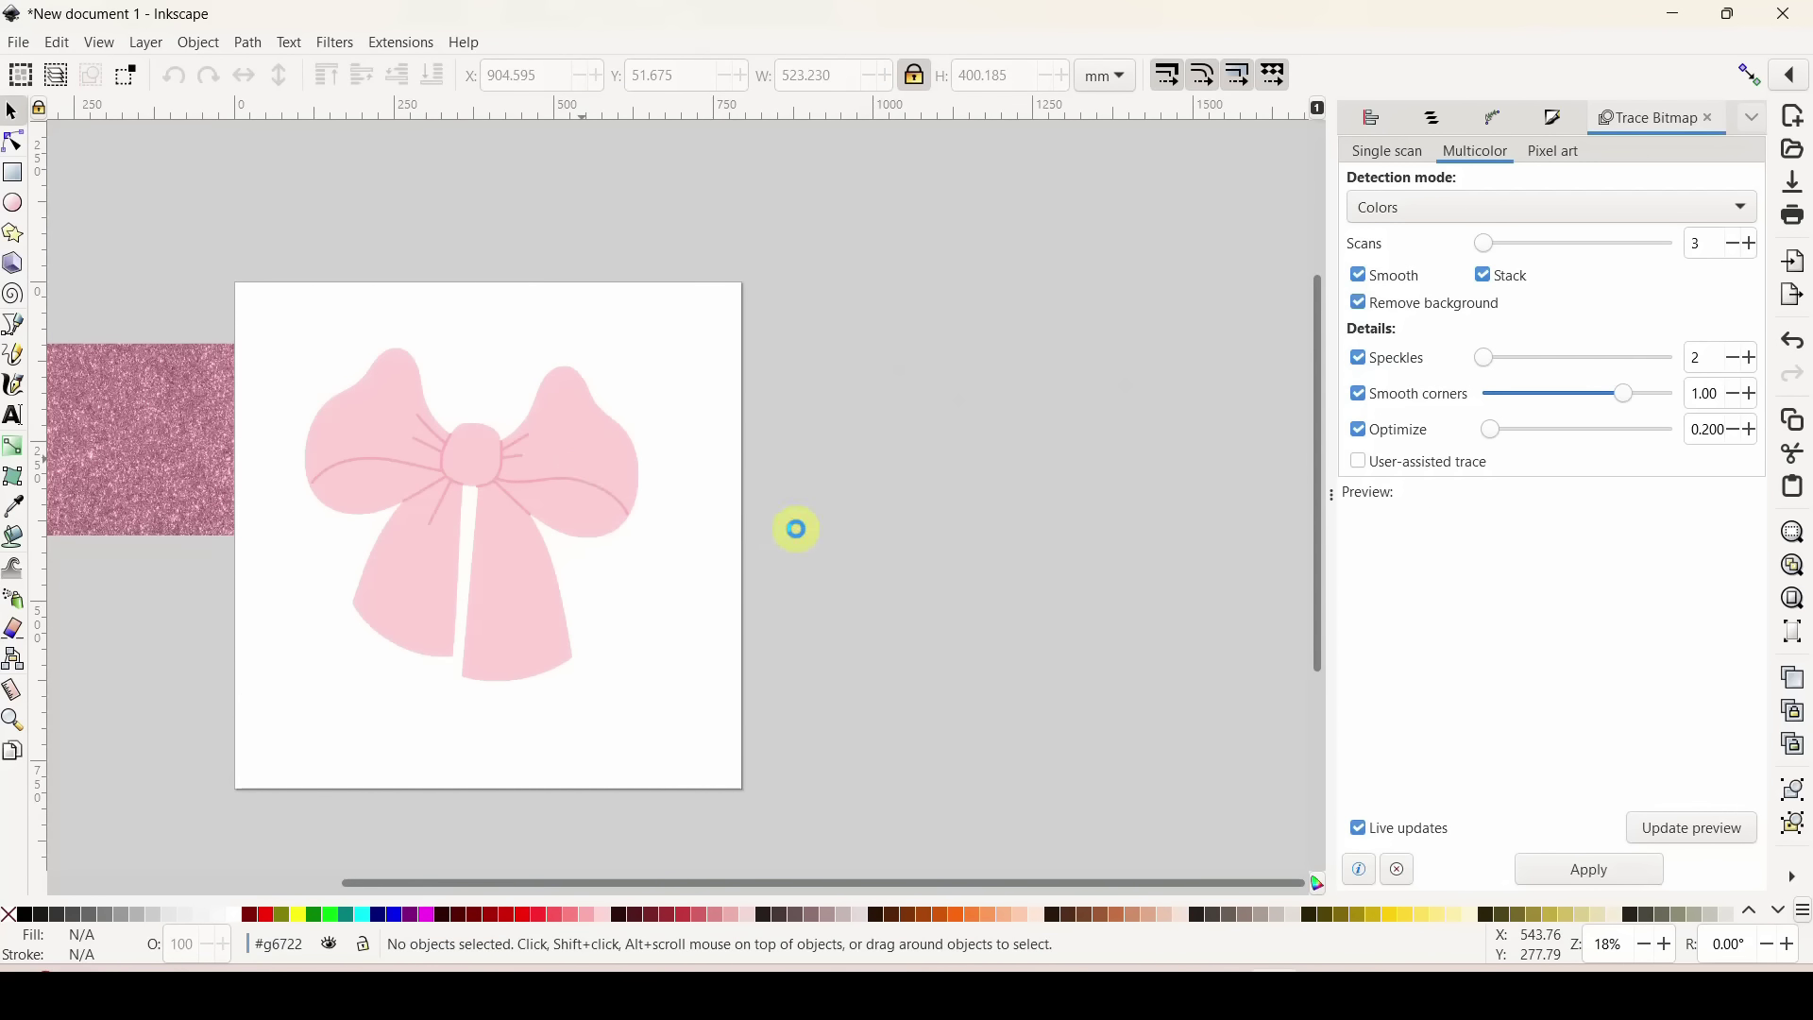
# Trace the pink bow image again in multicolor with 3 scans and place the trace beside the page at about X 848 mm, Y 56 mm.
pyautogui.press('Tab')
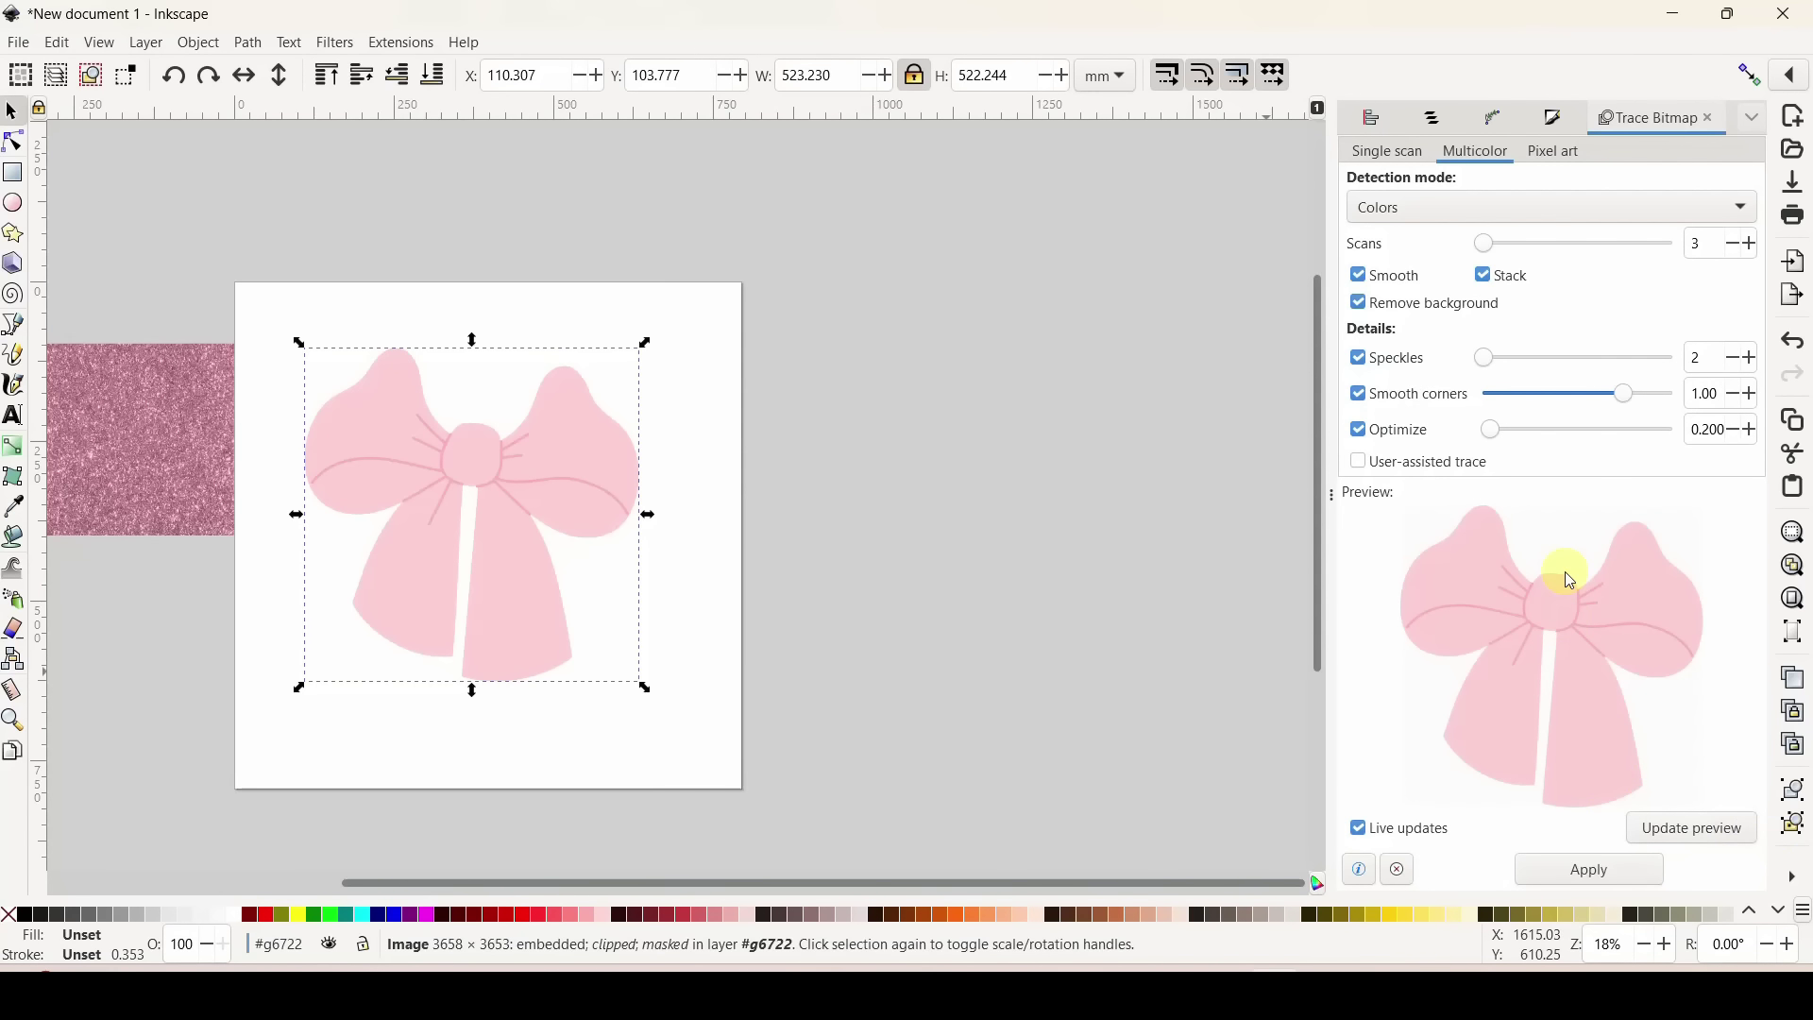
pyautogui.click(1606, 871)
pyautogui.moveTo(579, 473)
pyautogui.mouseDown()
pyautogui.moveTo(628, 510)
pyautogui.moveTo(890, 487)
pyautogui.moveTo(1056, 442)
pyautogui.mouseUp()
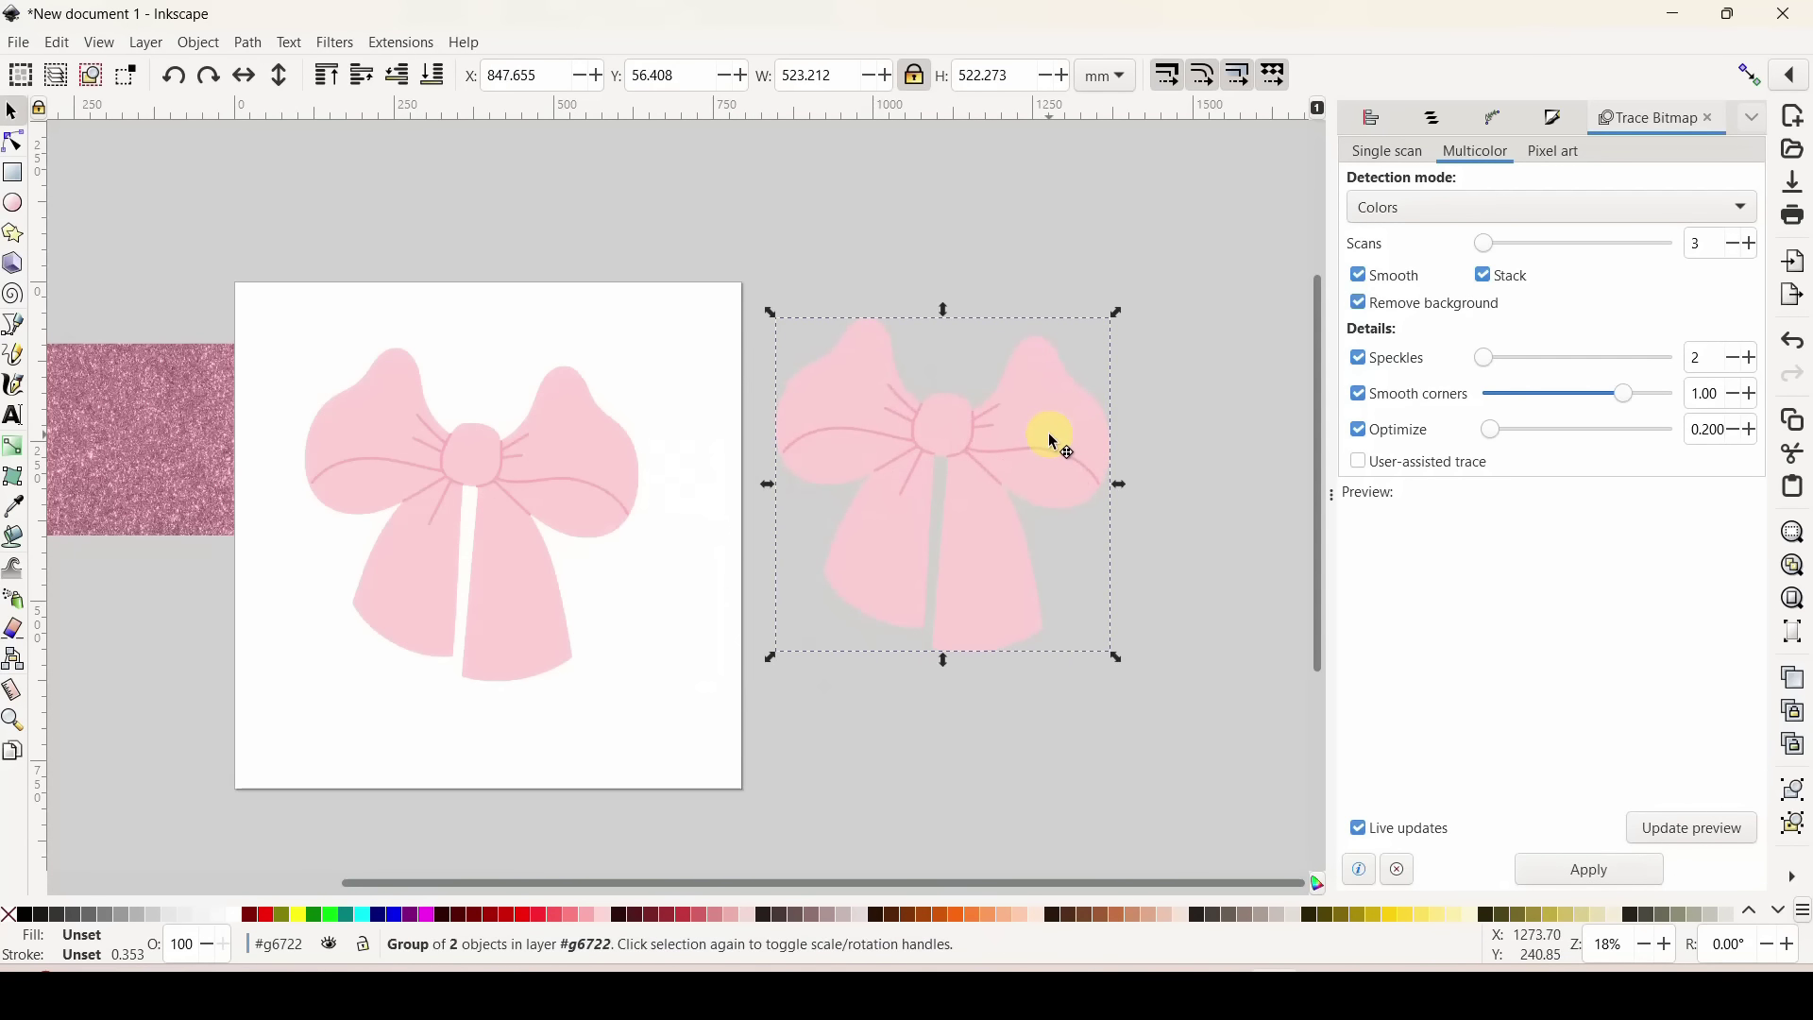
# Ungroup the new bow trace and move its pink detail lines below the bow shape to about X 952 mm, Y 696 mm.
pyautogui.keyDown('ctrl'); pyautogui.click(1060, 443); pyautogui.keyUp('ctrl')
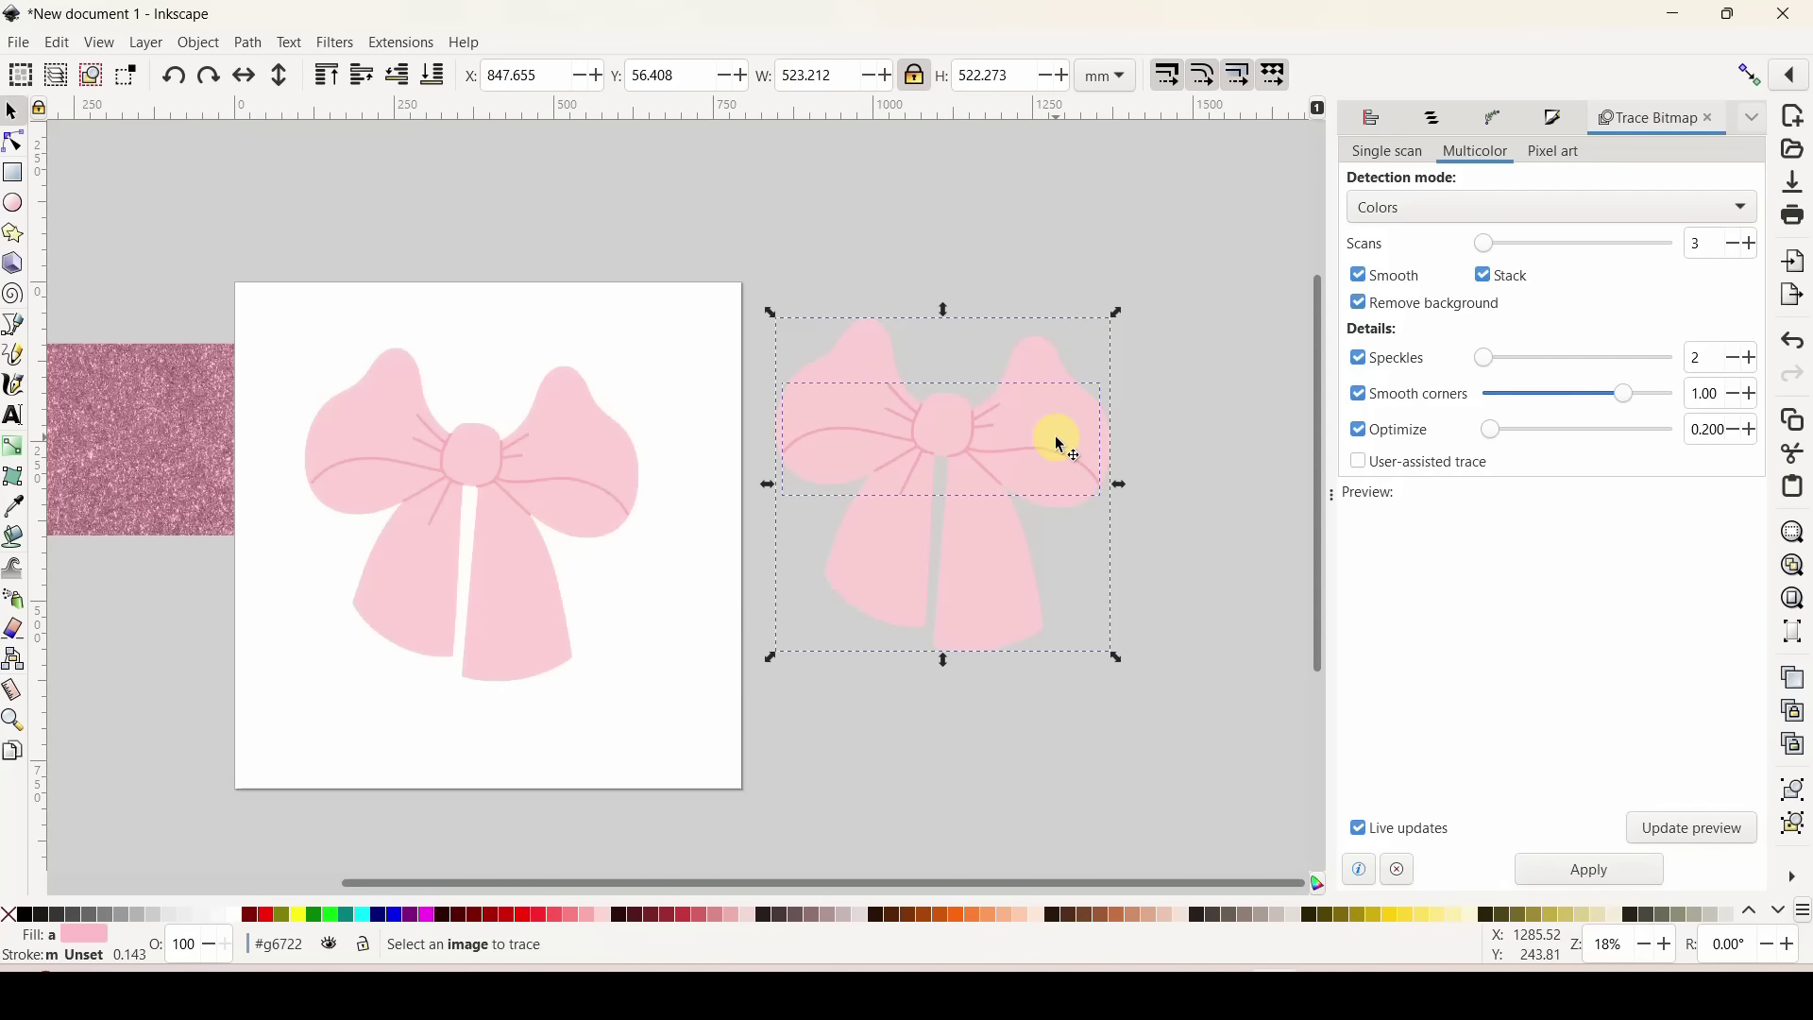
pyautogui.click(1170, 676)
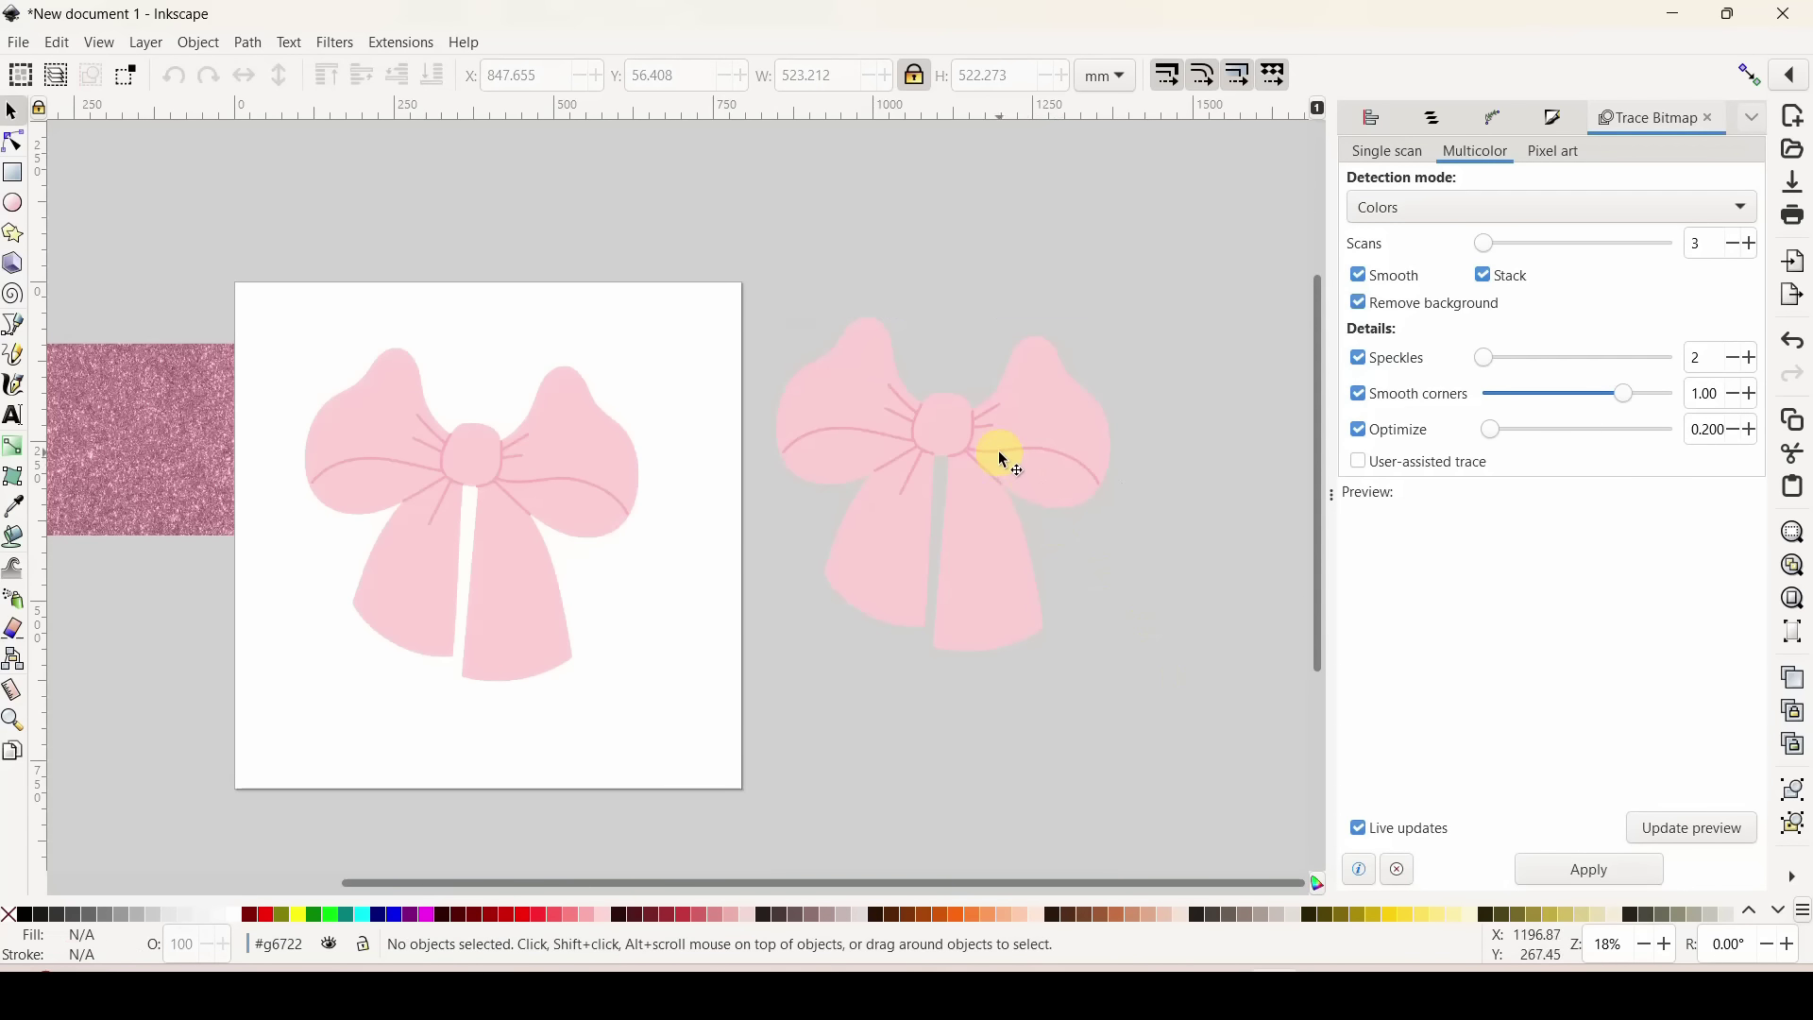
pyautogui.moveTo(1008, 483); pyautogui.dragTo(1065, 806)
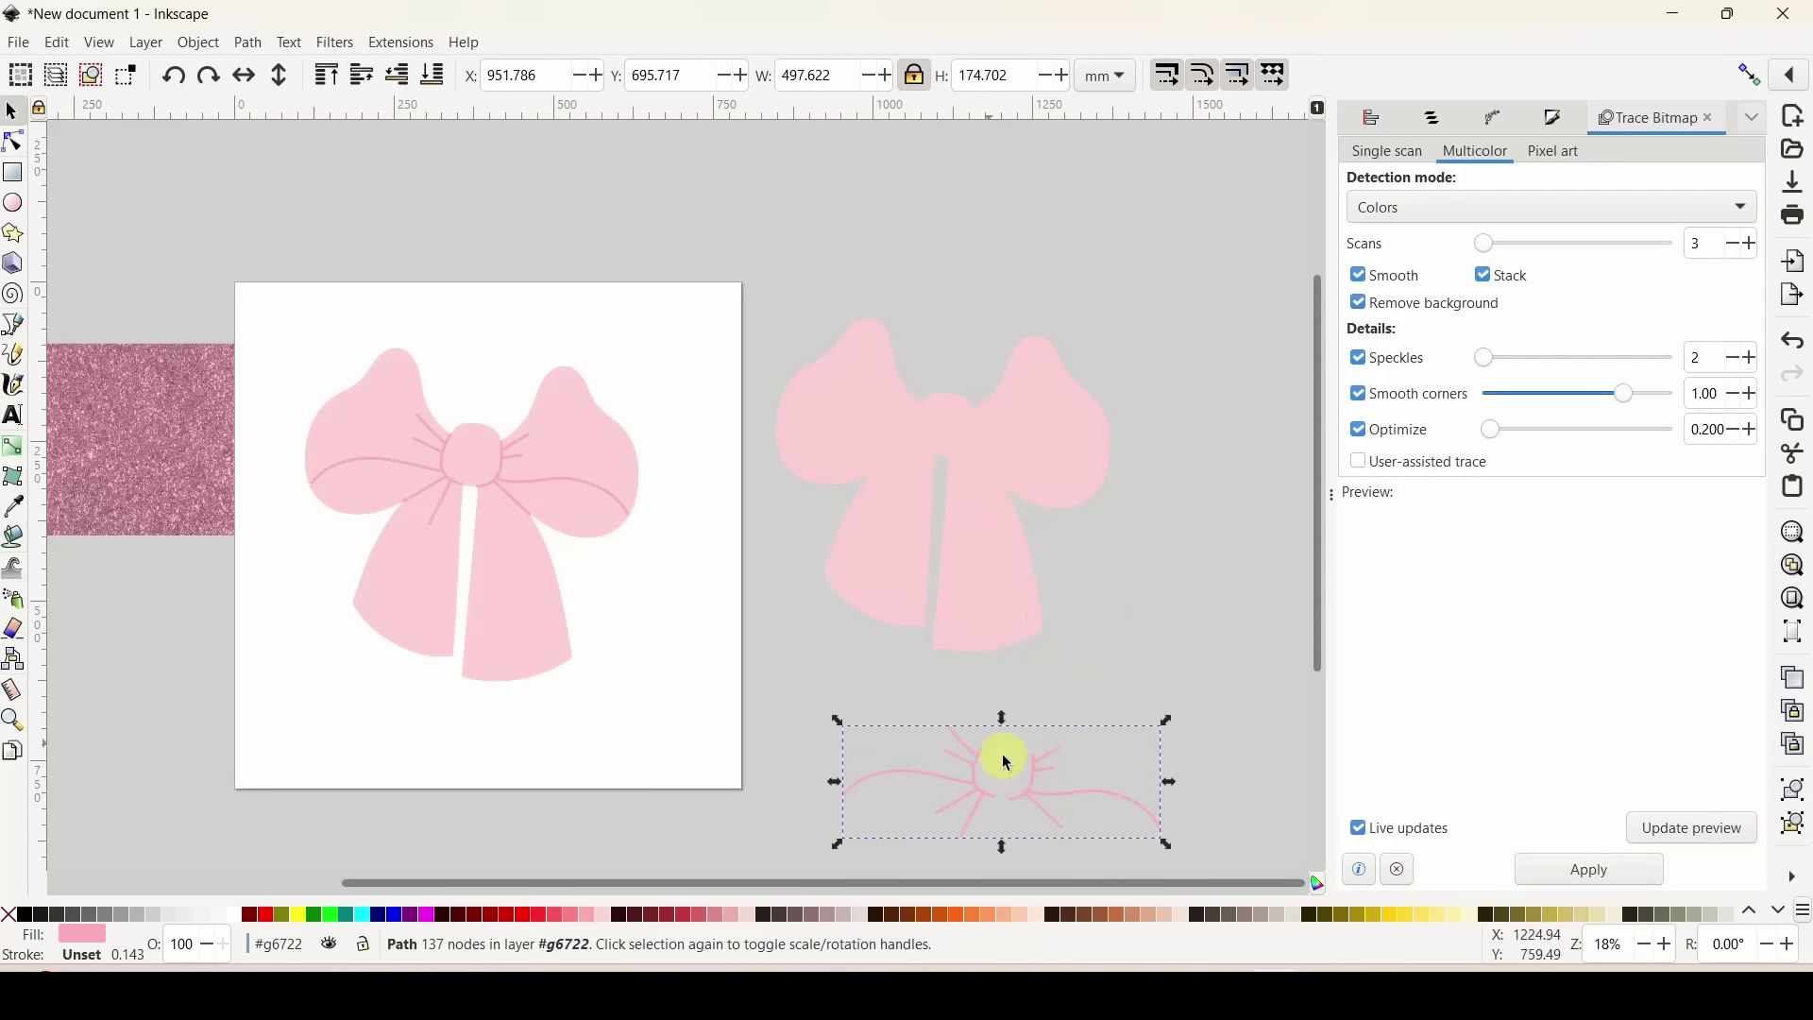
# Outset the plain pink bow shape's path to a width of about 536 mm.
pyautogui.click(1047, 559)
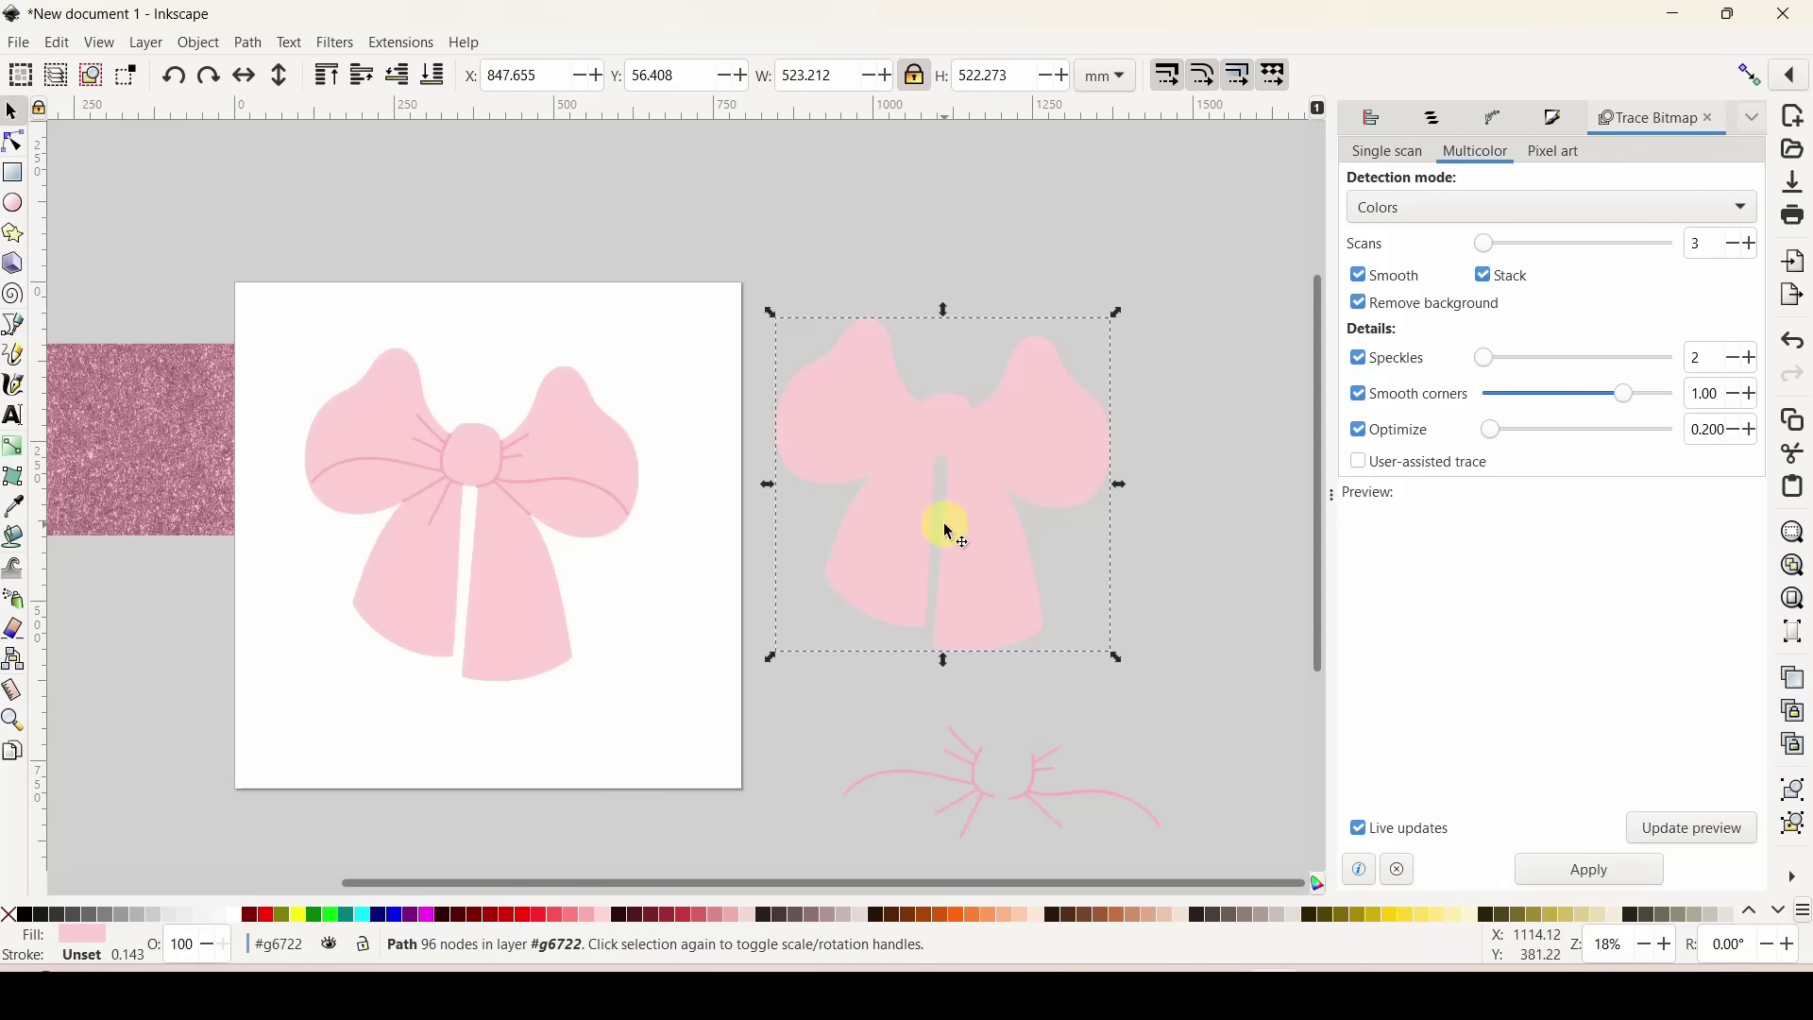
pyautogui.click(13, 142)
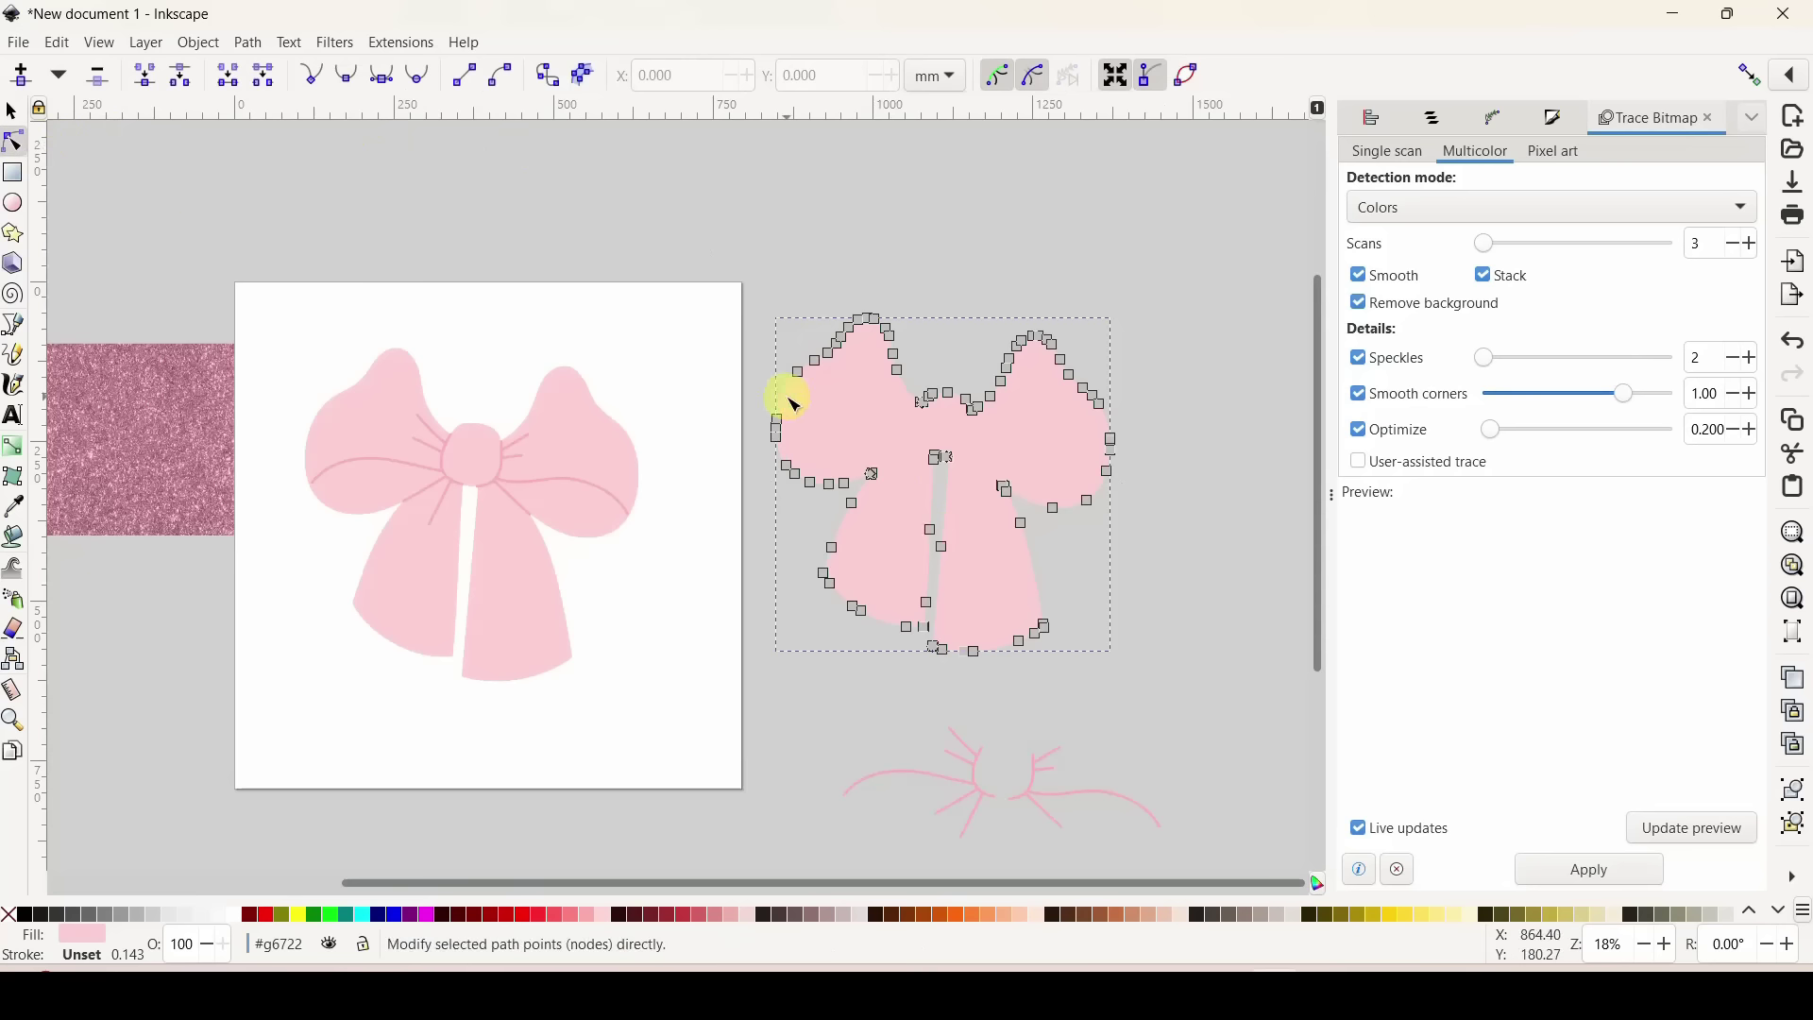
pyautogui.hotkey('ctrl', 'shift', '0')
pyautogui.hotkey('ctrl', 'shift', '0')
pyautogui.hotkey('ctrl', 'shift', '0')
pyautogui.hotkey('ctrl', 'shift', '0')
pyautogui.hotkey('ctrl', 'shift', '0')
pyautogui.hotkey('ctrl', 'shift', '0')
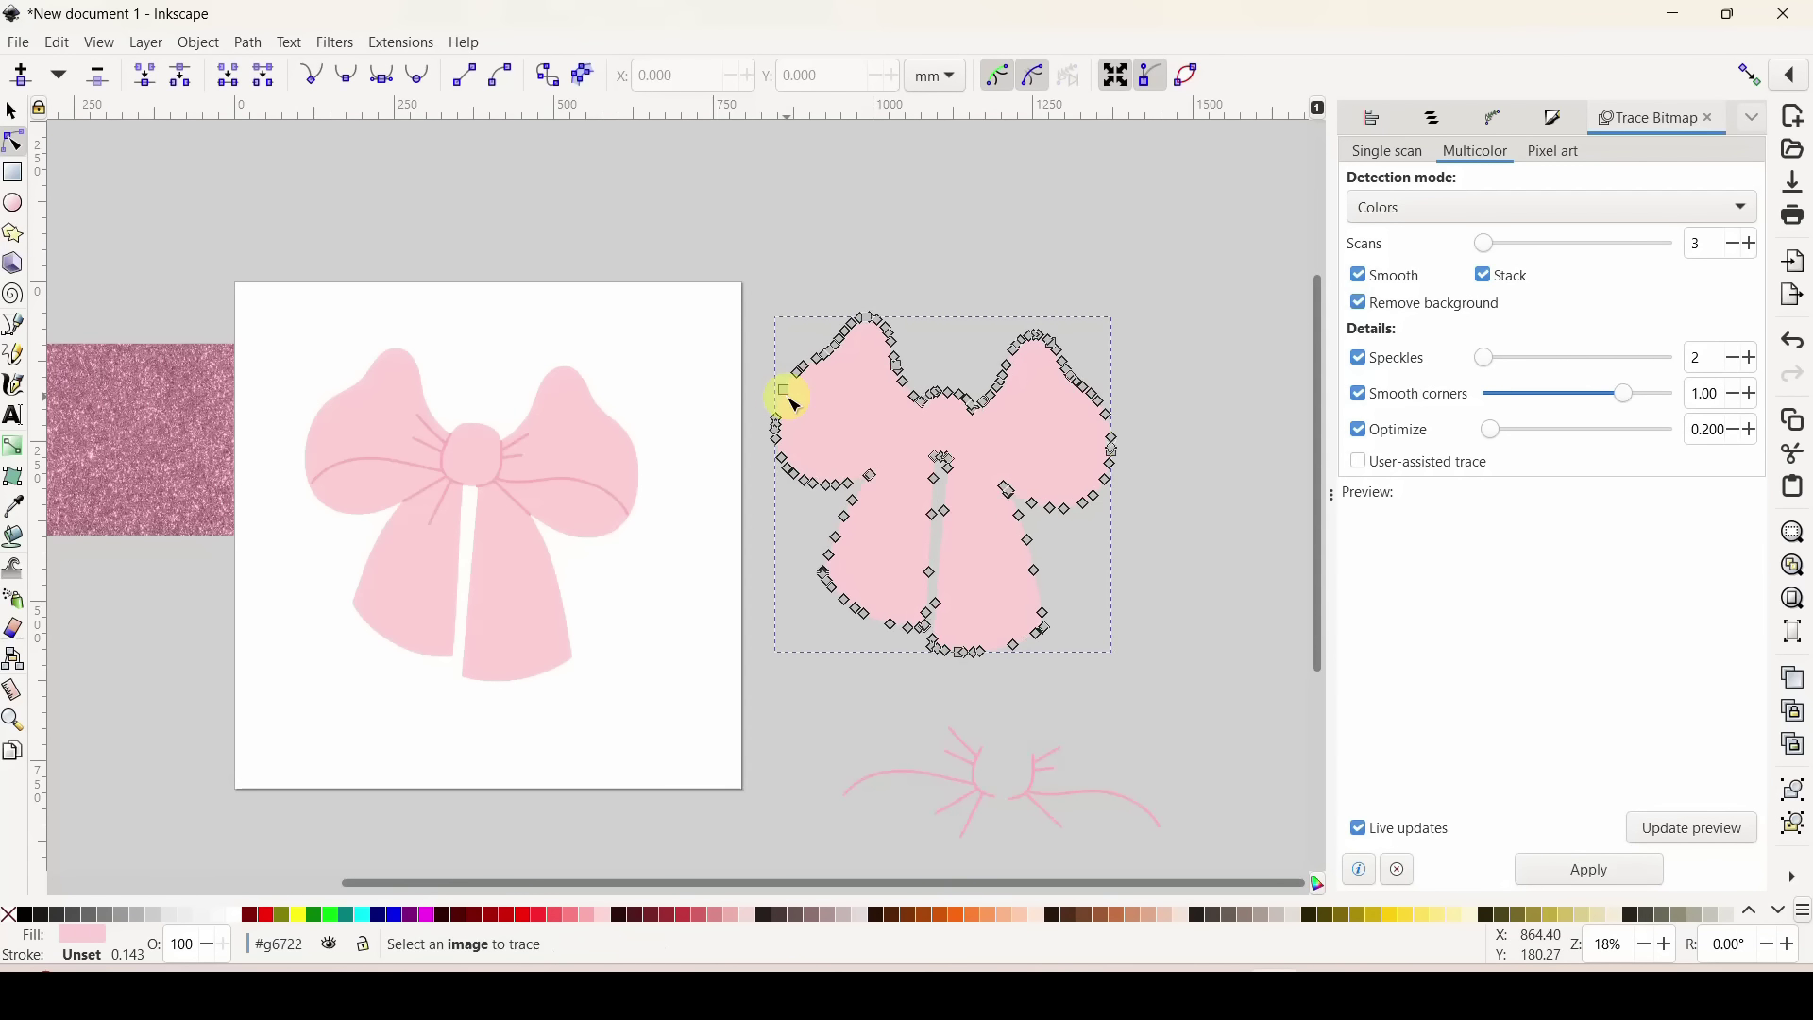
pyautogui.hotkey('ctrl', 'shift', '0')
pyautogui.hotkey('ctrl', 'shift', '0')
pyautogui.hotkey('ctrl', 'shift', '0')
pyautogui.hotkey('ctrl', 'shift', '0')
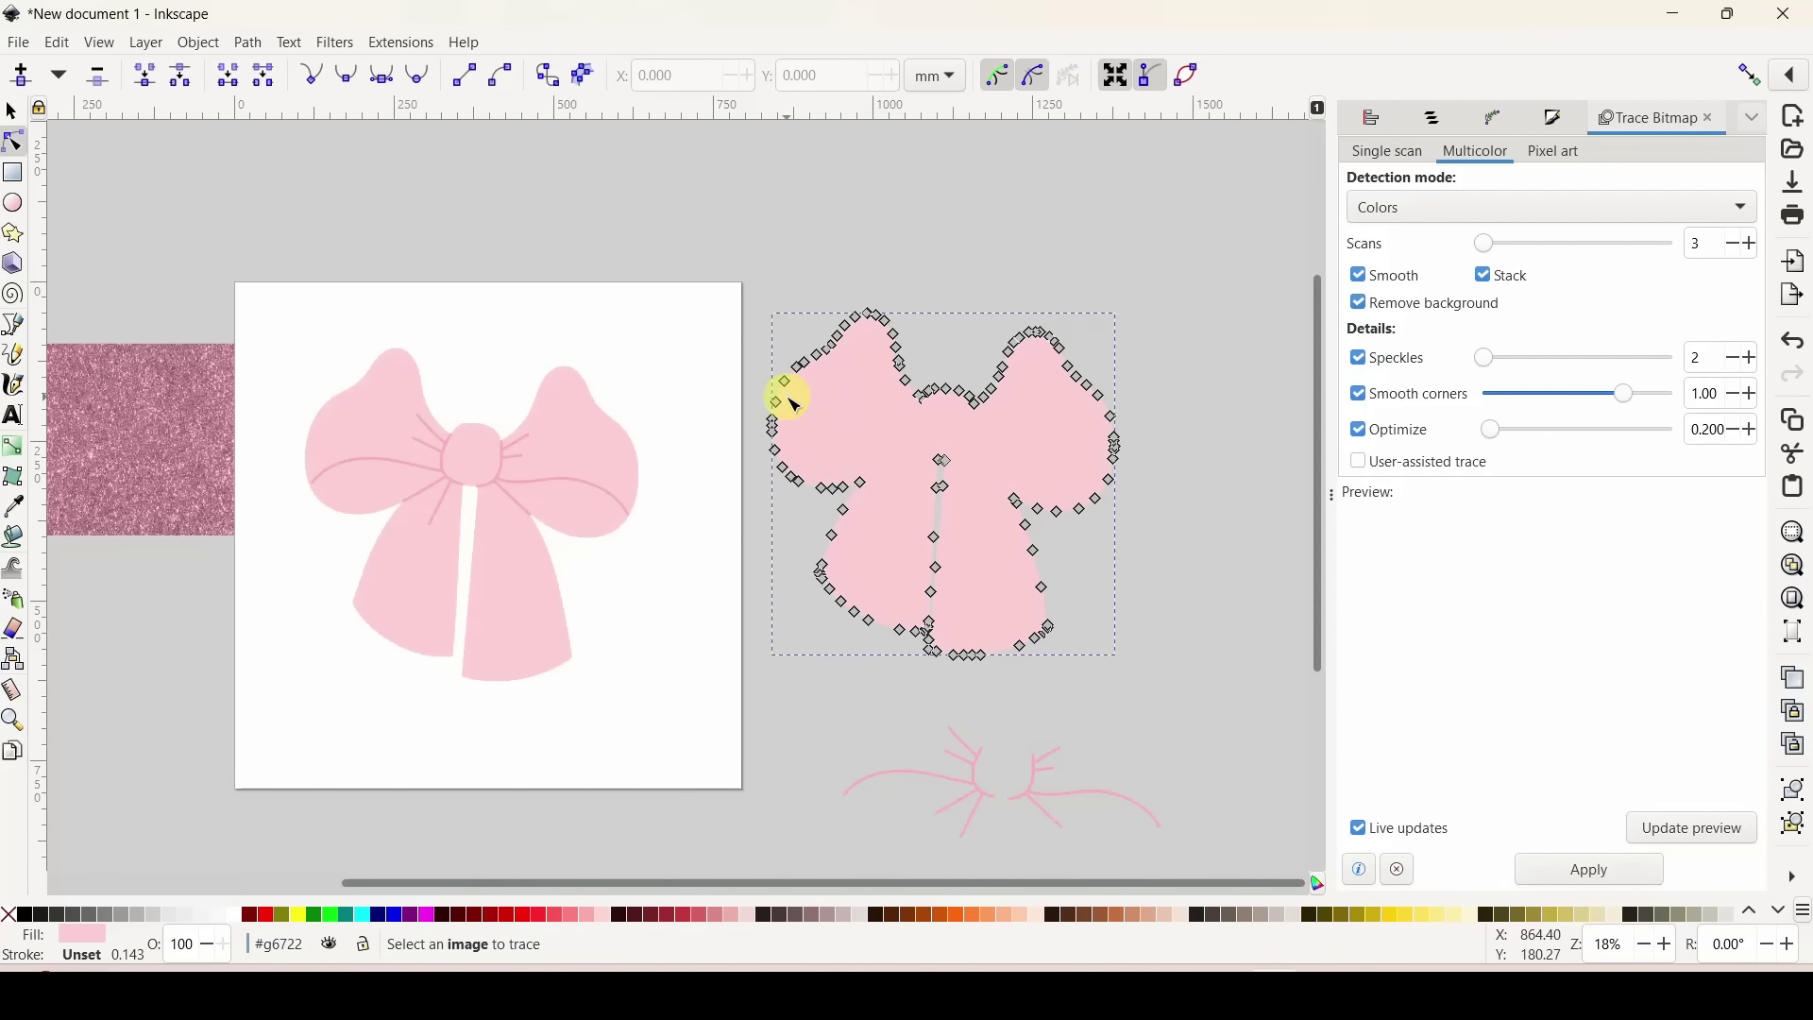
pyautogui.click(11, 111)
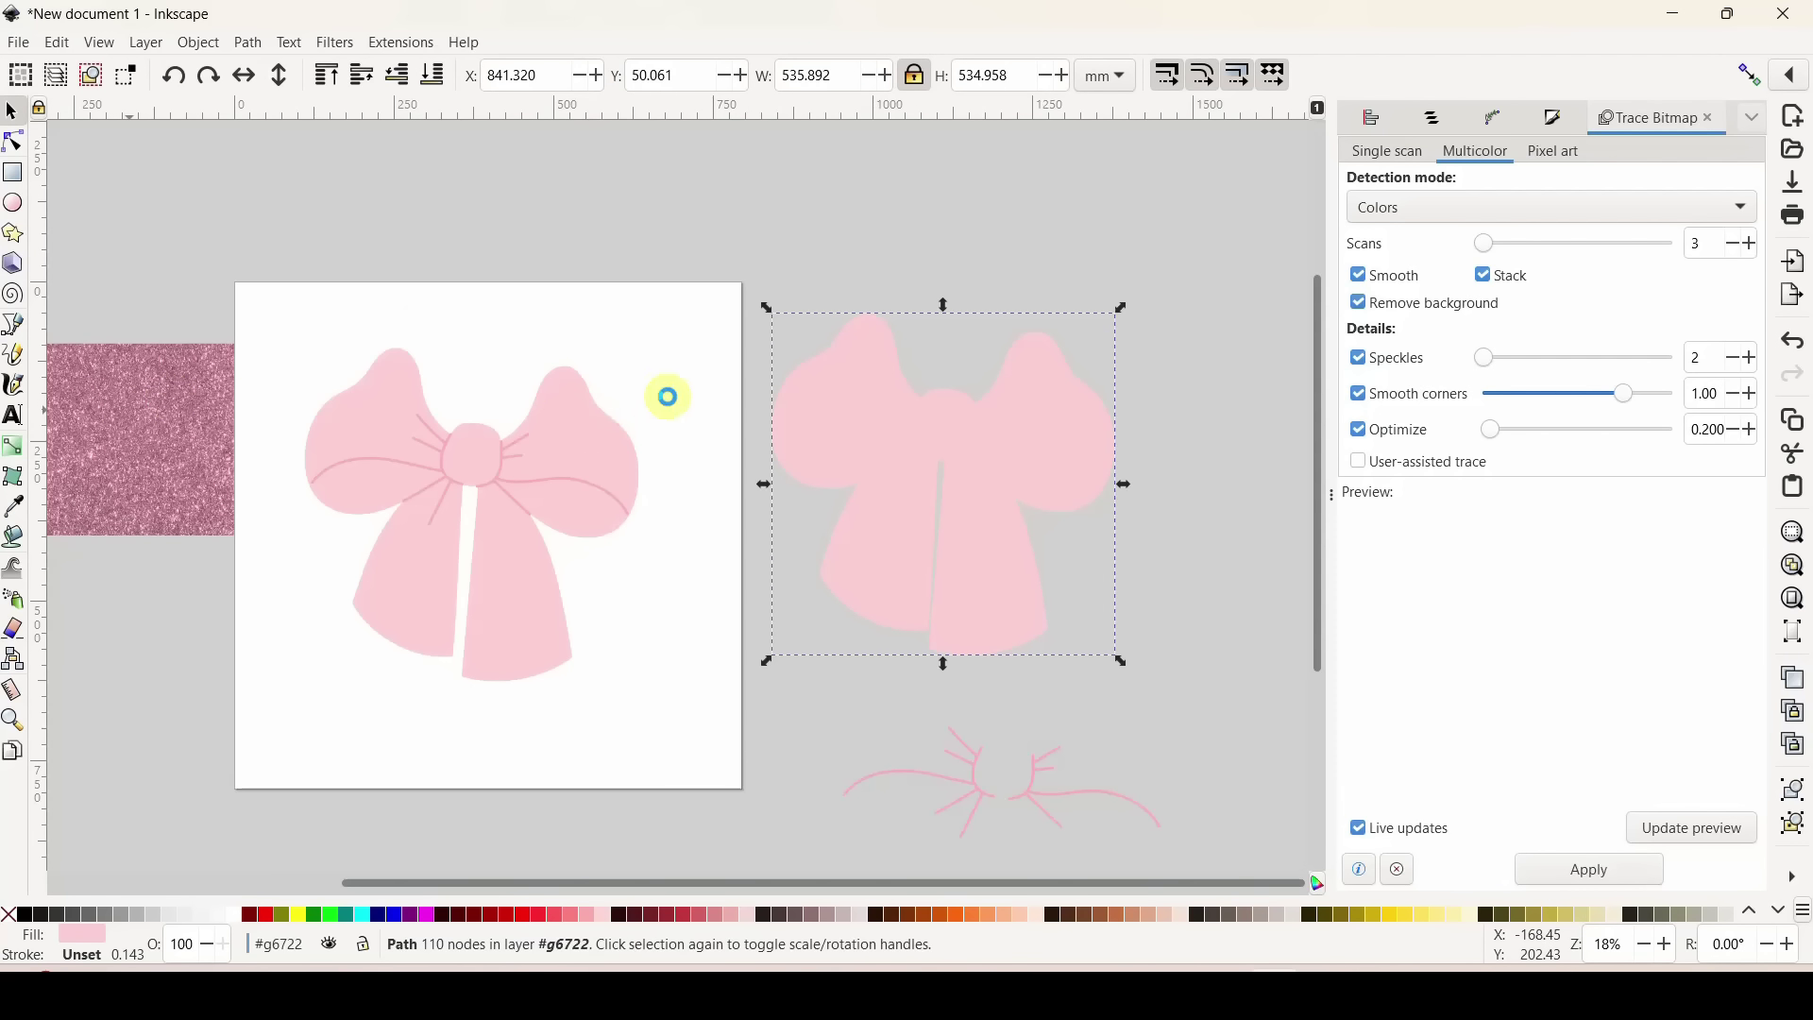
# Place the pink glitter image over the enlarged bow shape, scaled to about 686 mm square, and send it to the back.
pyautogui.moveTo(648, 362); pyautogui.dragTo(833, 343)
pyautogui.moveTo(939, 453); pyautogui.dragTo(1201, 695)
pyautogui.click(433, 76)
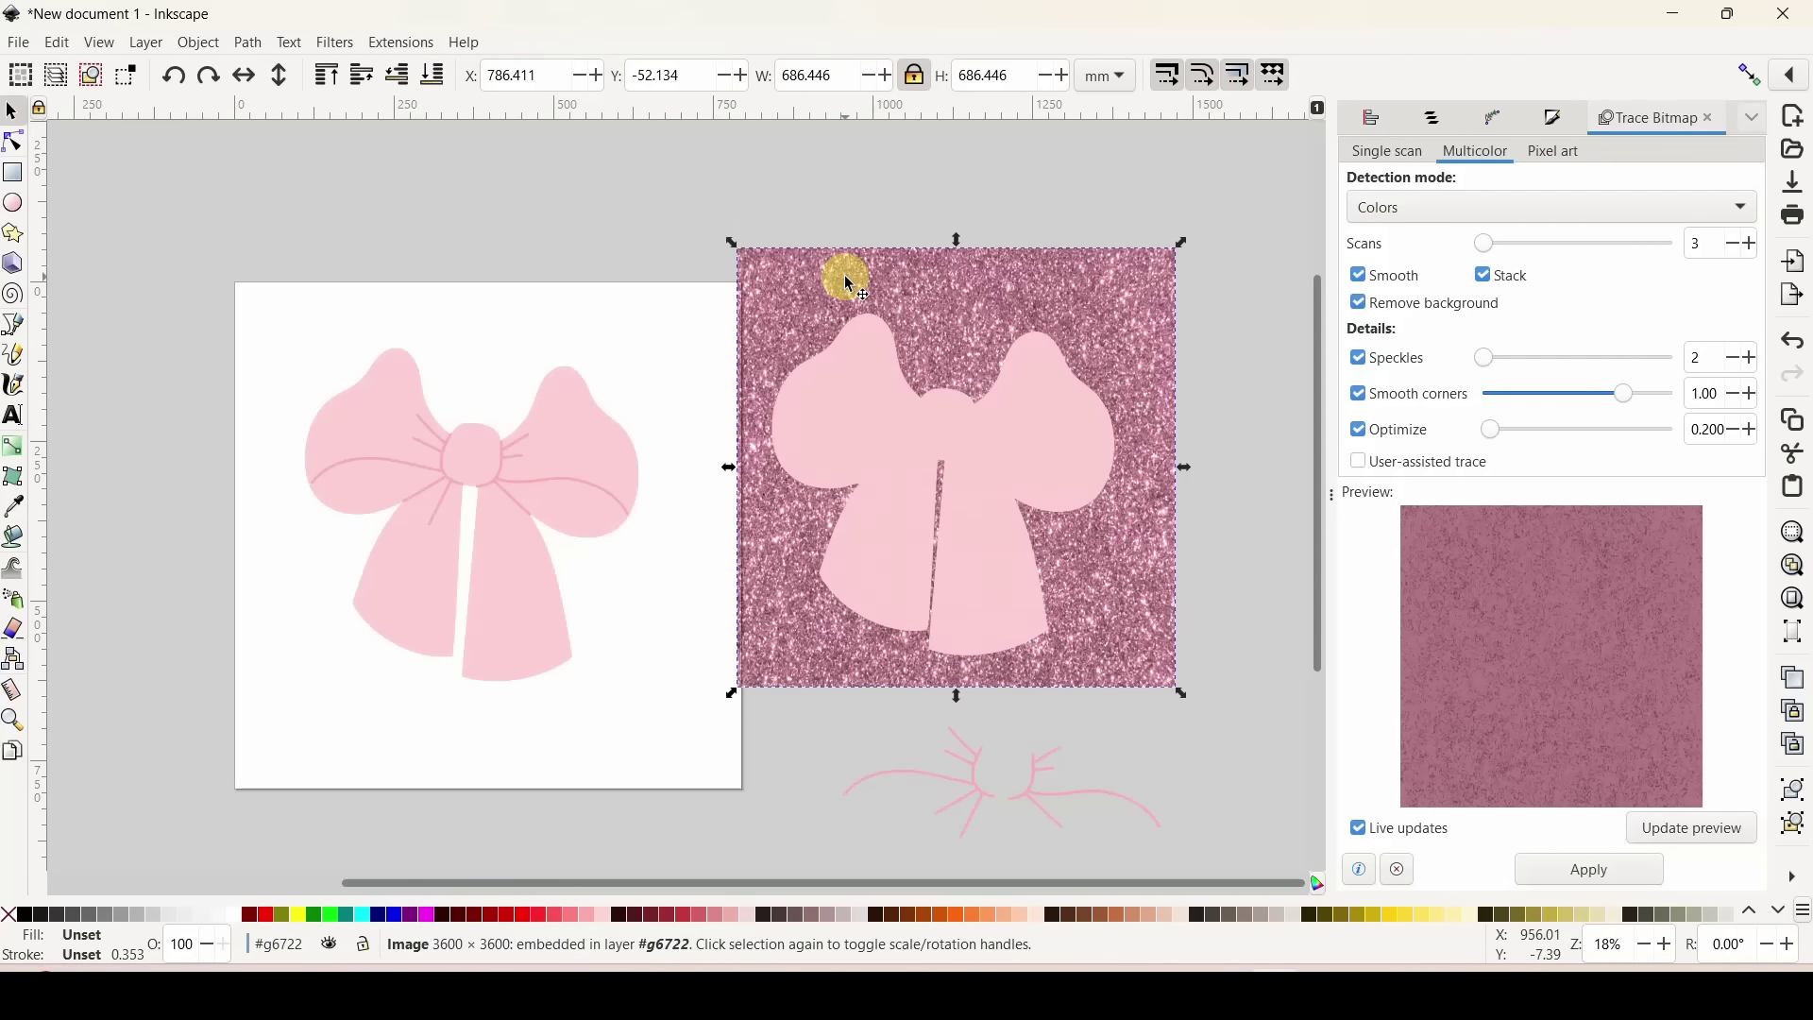
# Set the enlarged bow shape as a clip on the pink glitter image.
pyautogui.keyDown('shift'); pyautogui.click(891, 468); pyautogui.keyUp('shift')
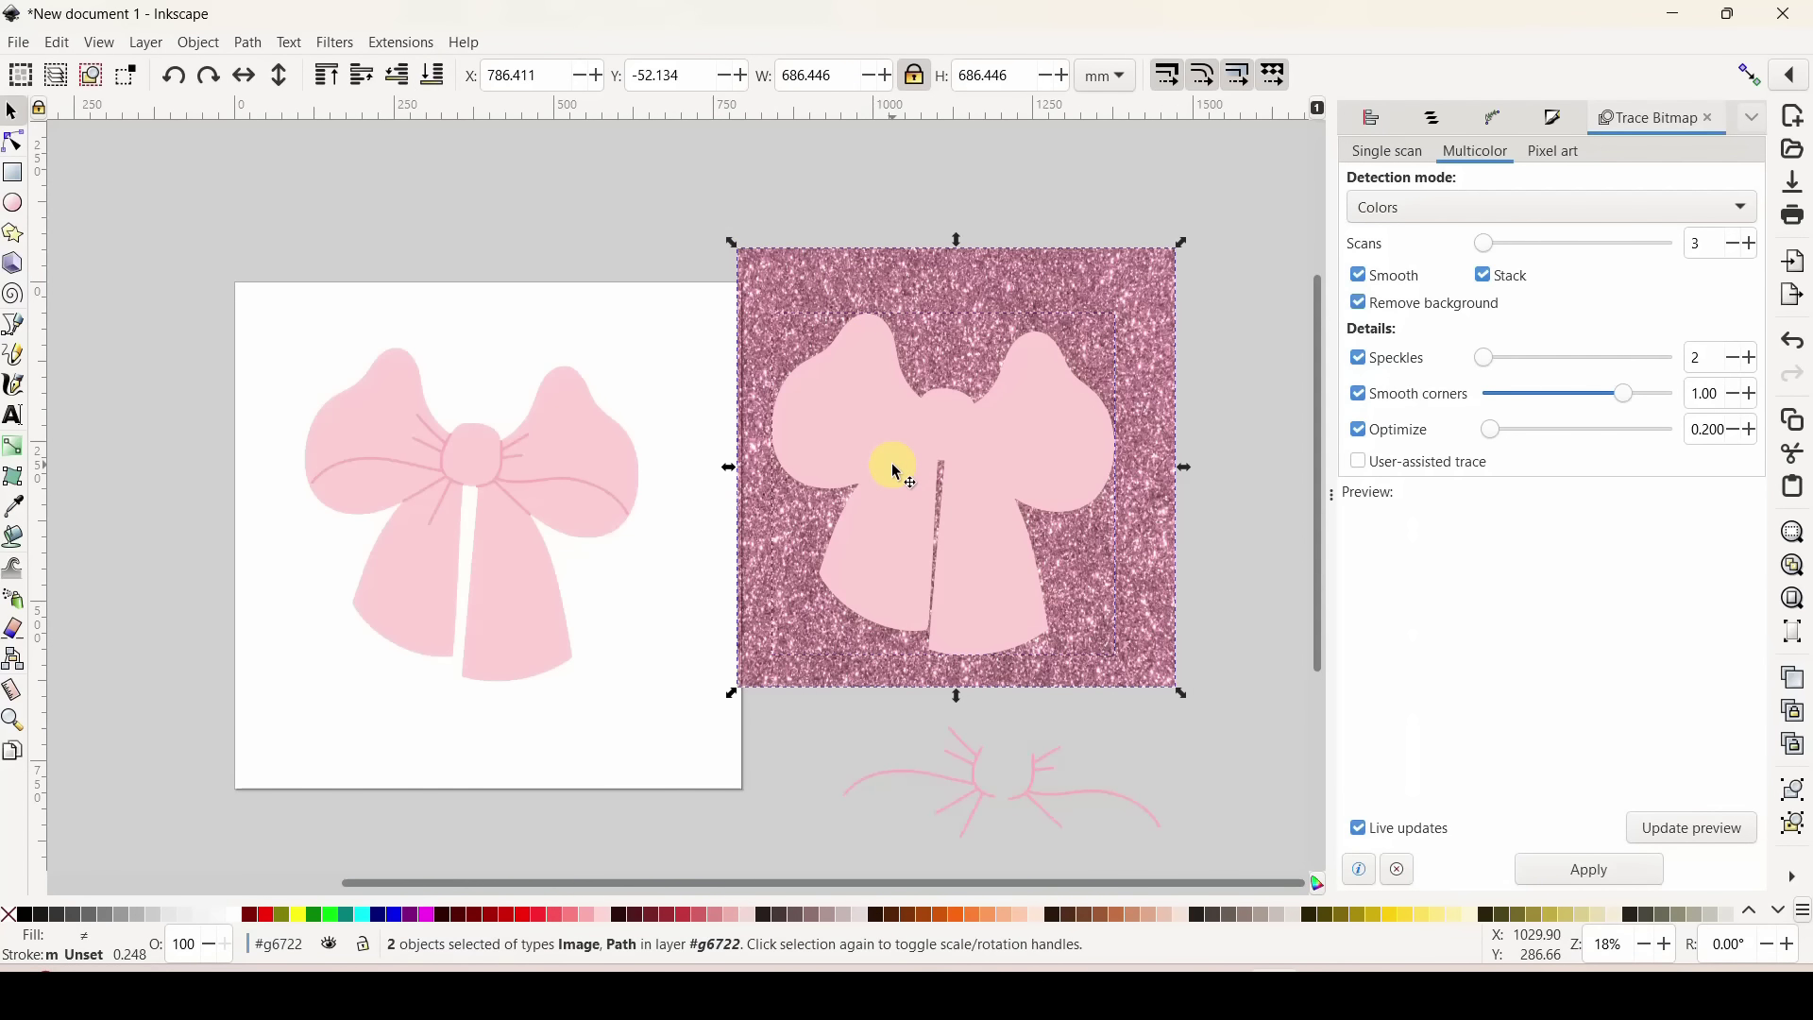
pyautogui.rightClick(897, 471)
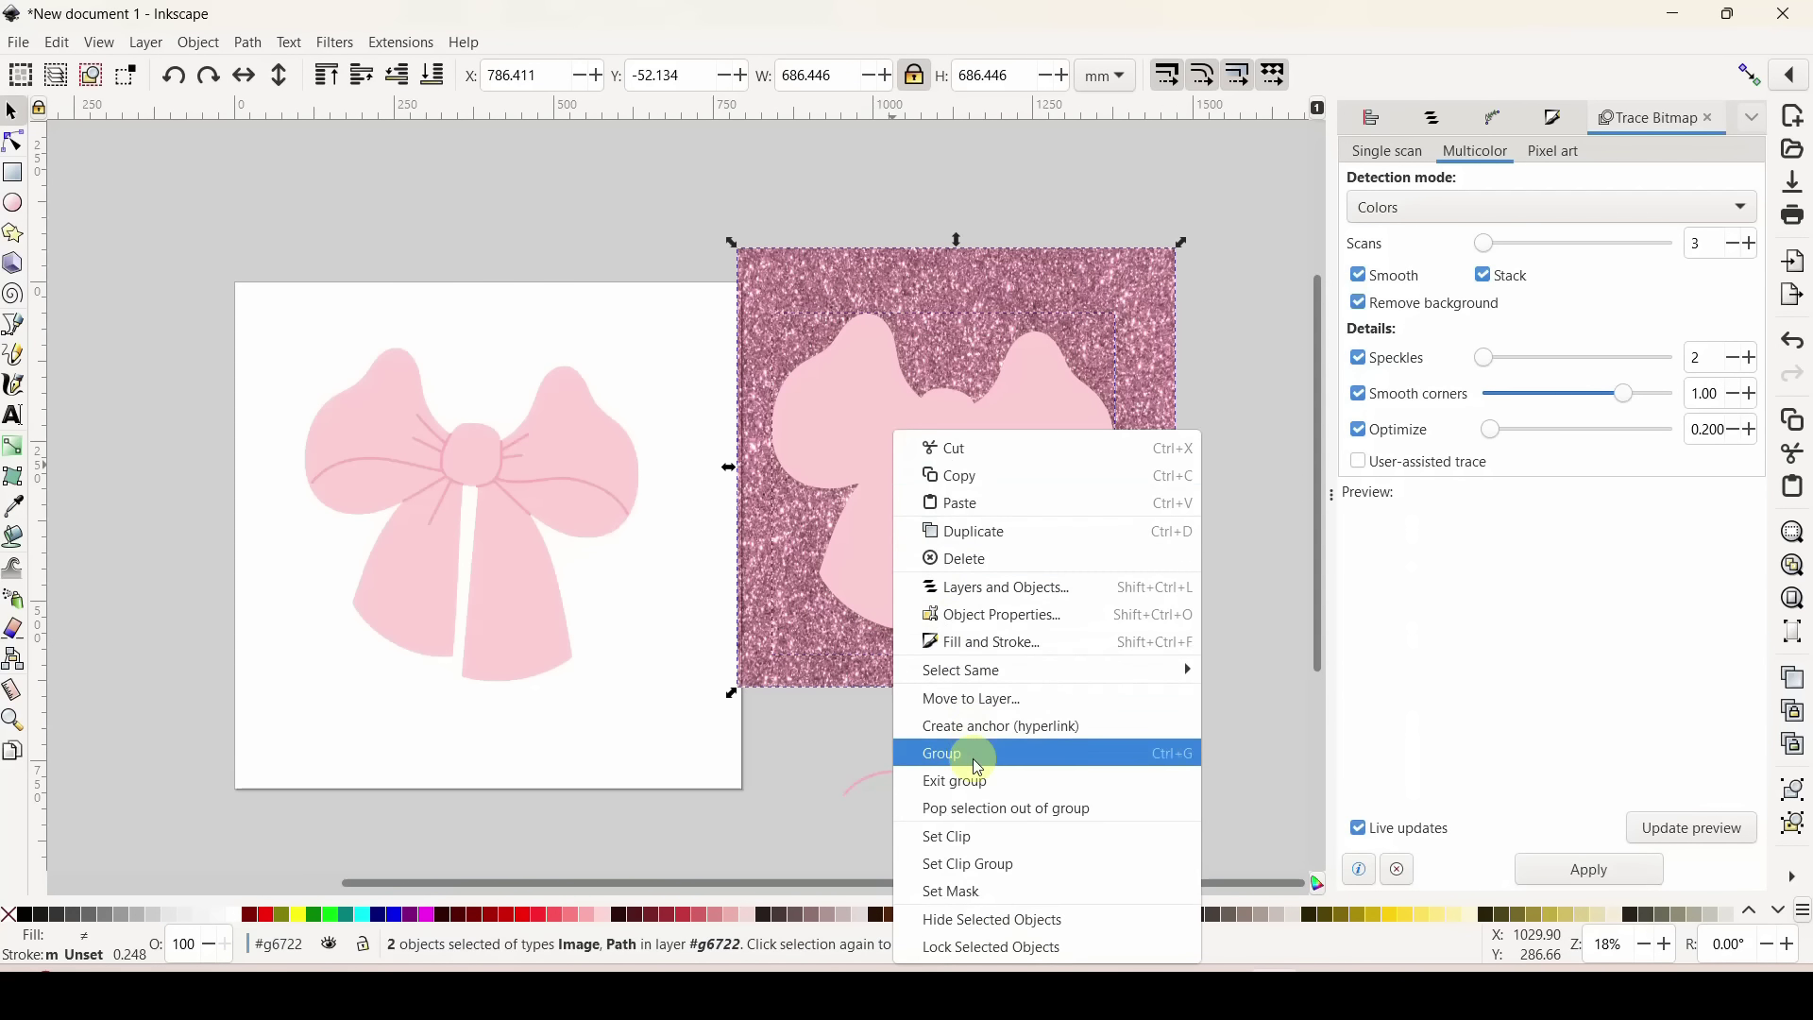
pyautogui.click(973, 835)
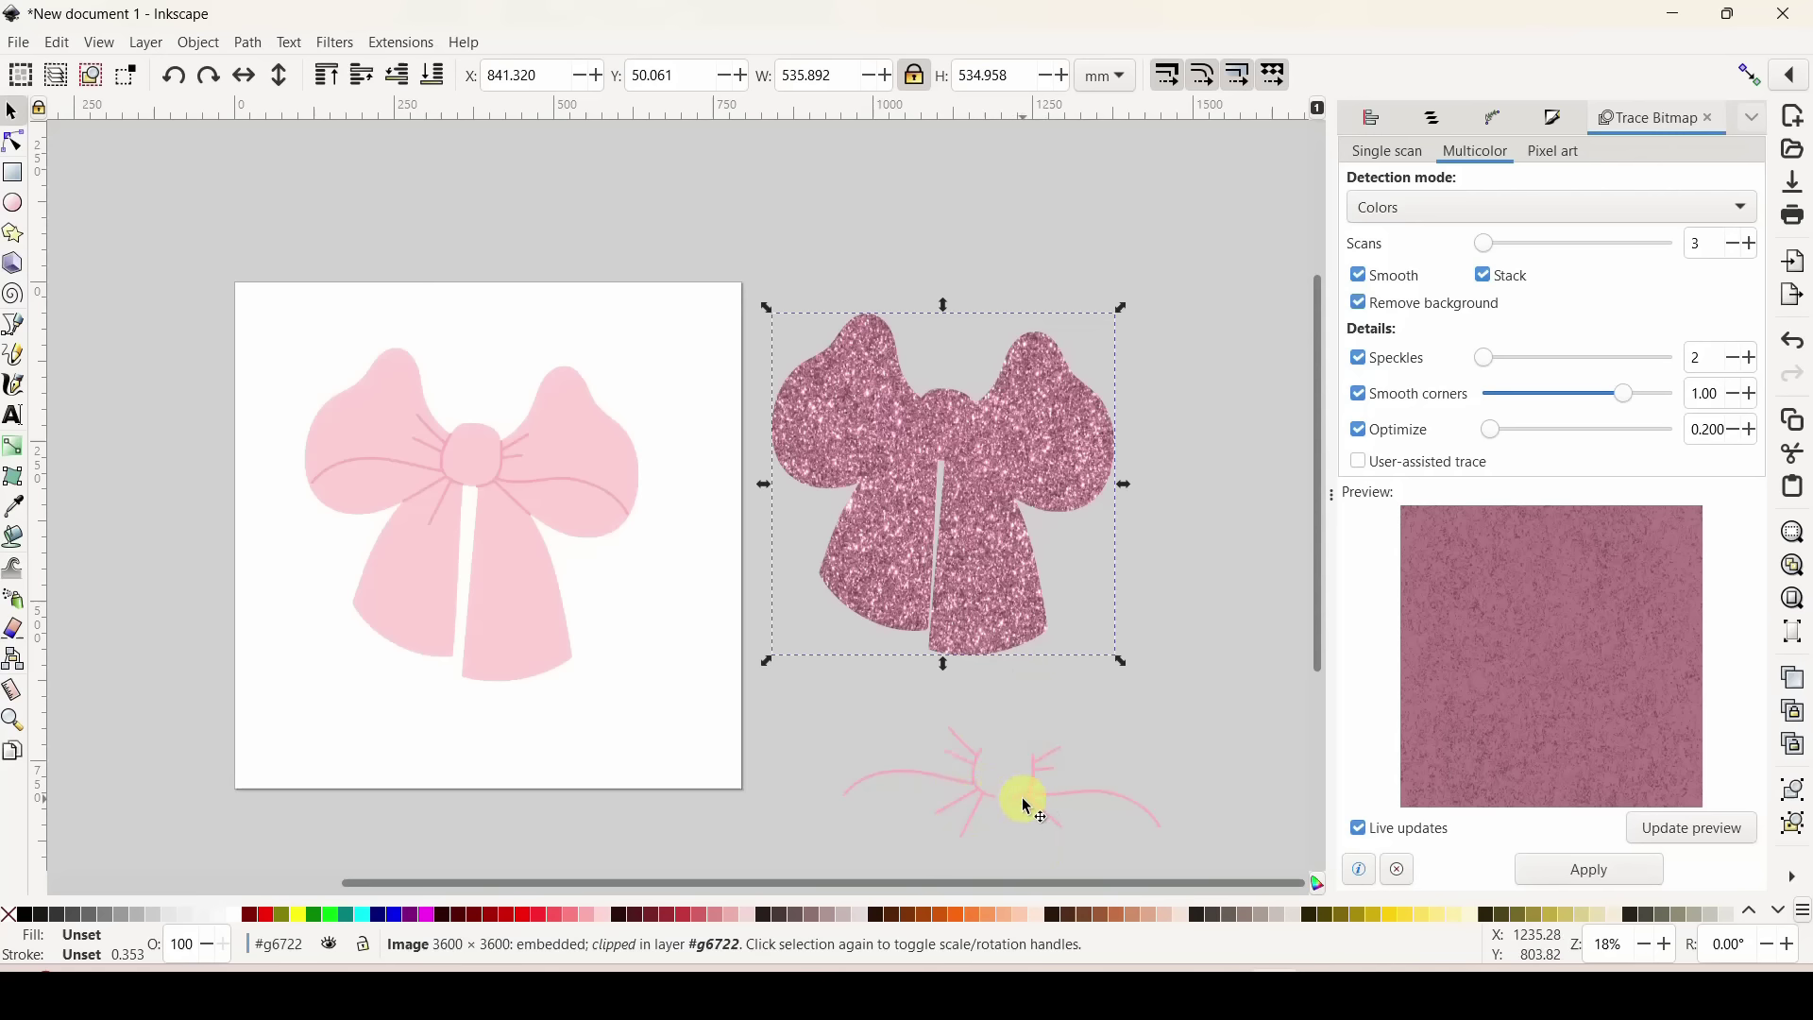
# Release the clip from the glitter bow.
pyautogui.scroll(-2, 1032, 774)
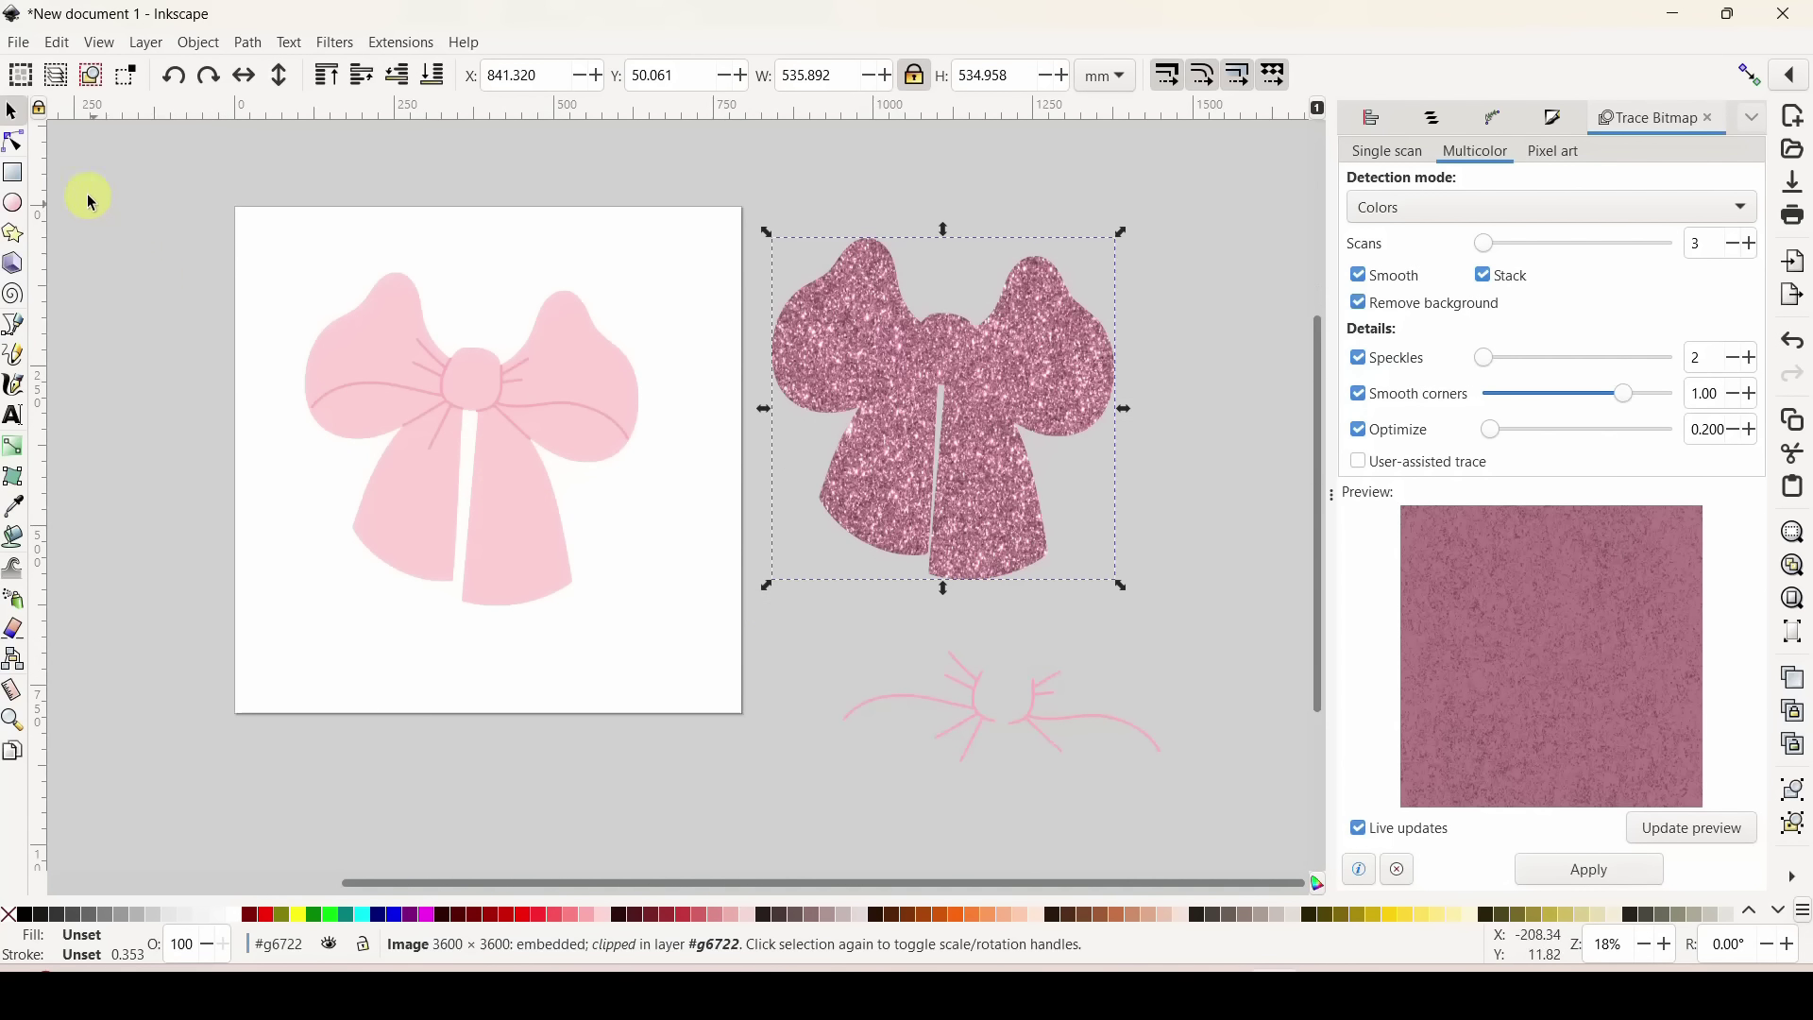
pyautogui.rightClick(851, 313)
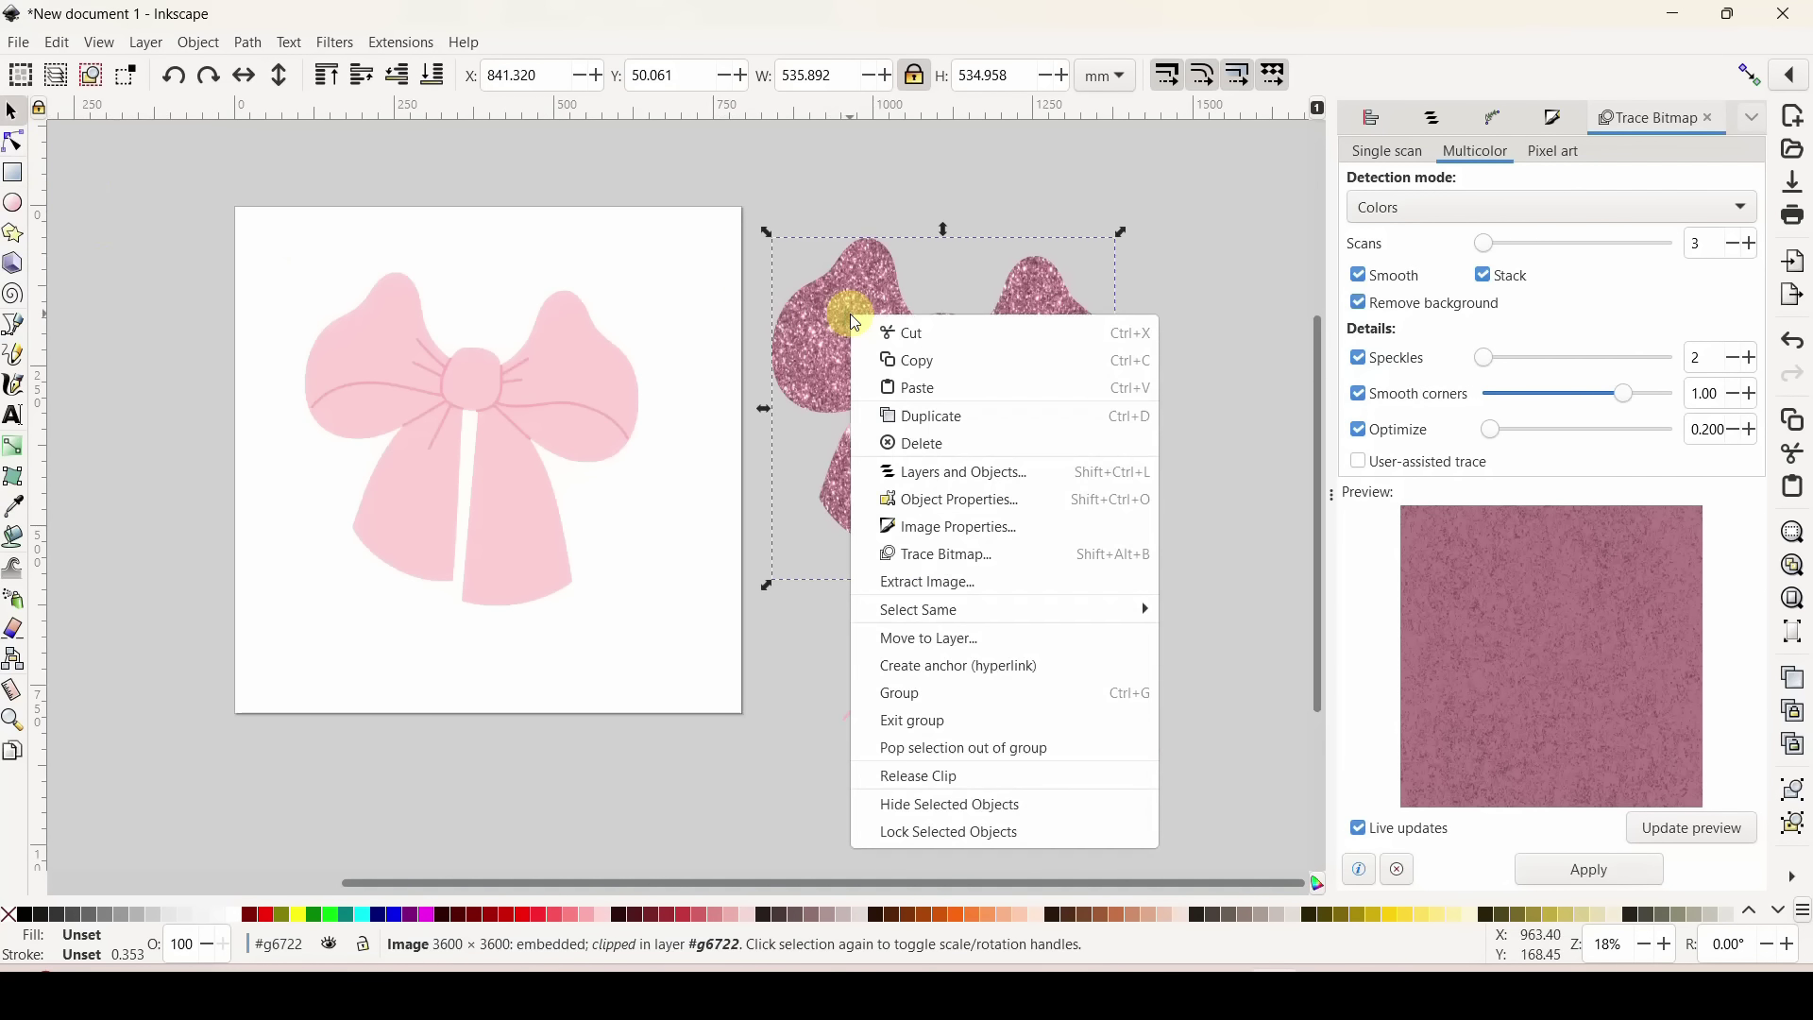
pyautogui.click(1004, 776)
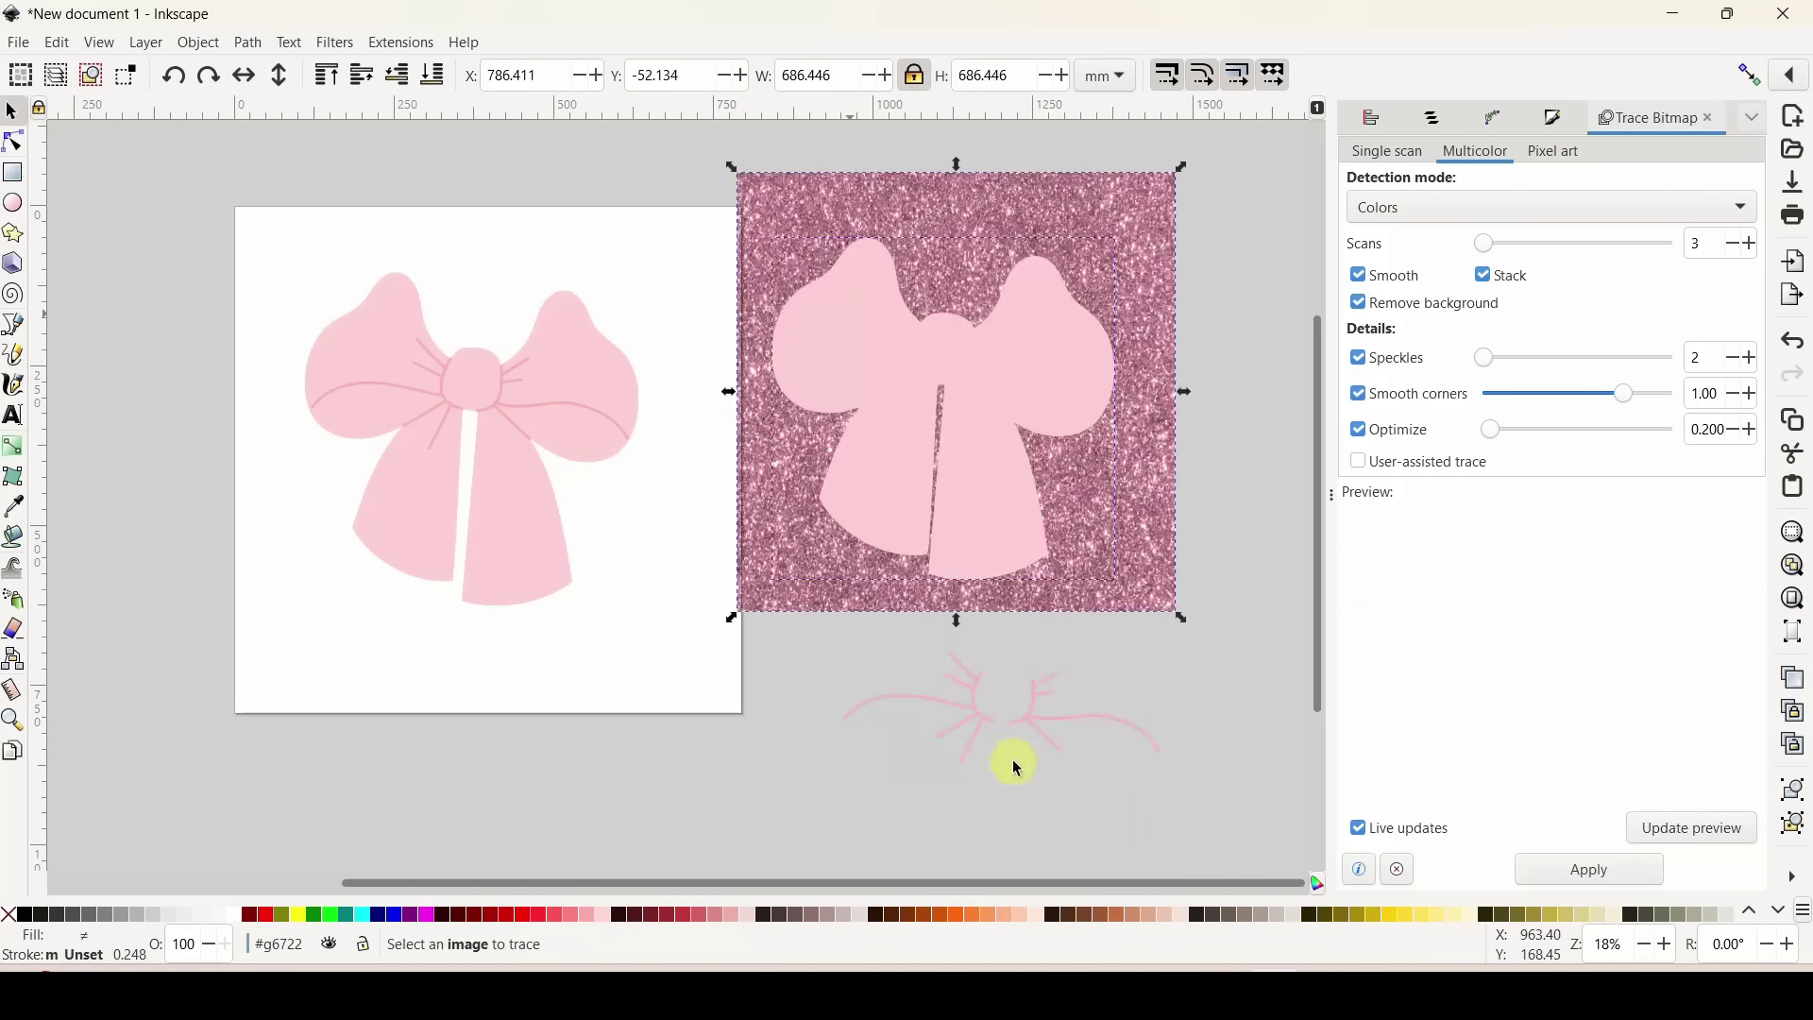
# Duplicate the pink glitter image and move one copy aside to about X -548 mm, Y 239 mm.
pyautogui.rightClick(1138, 209)
pyautogui.click(1224, 170)
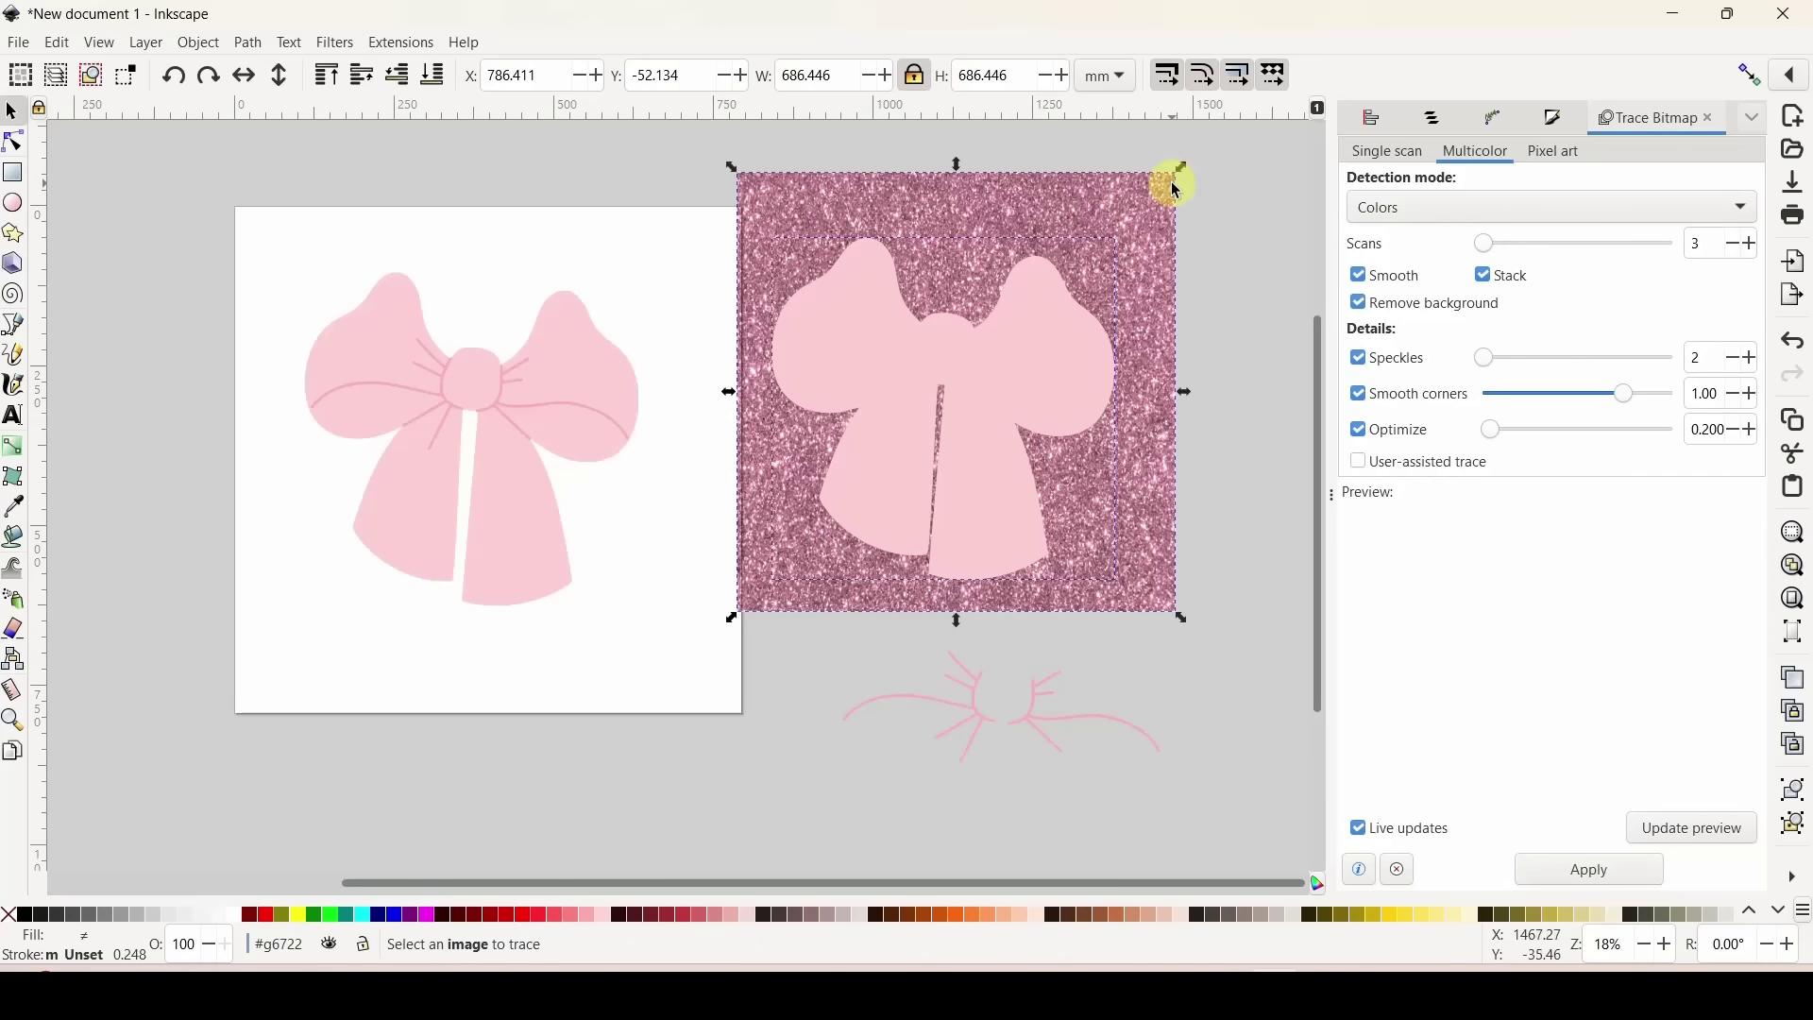
pyautogui.click(1203, 171)
pyautogui.click(1130, 198)
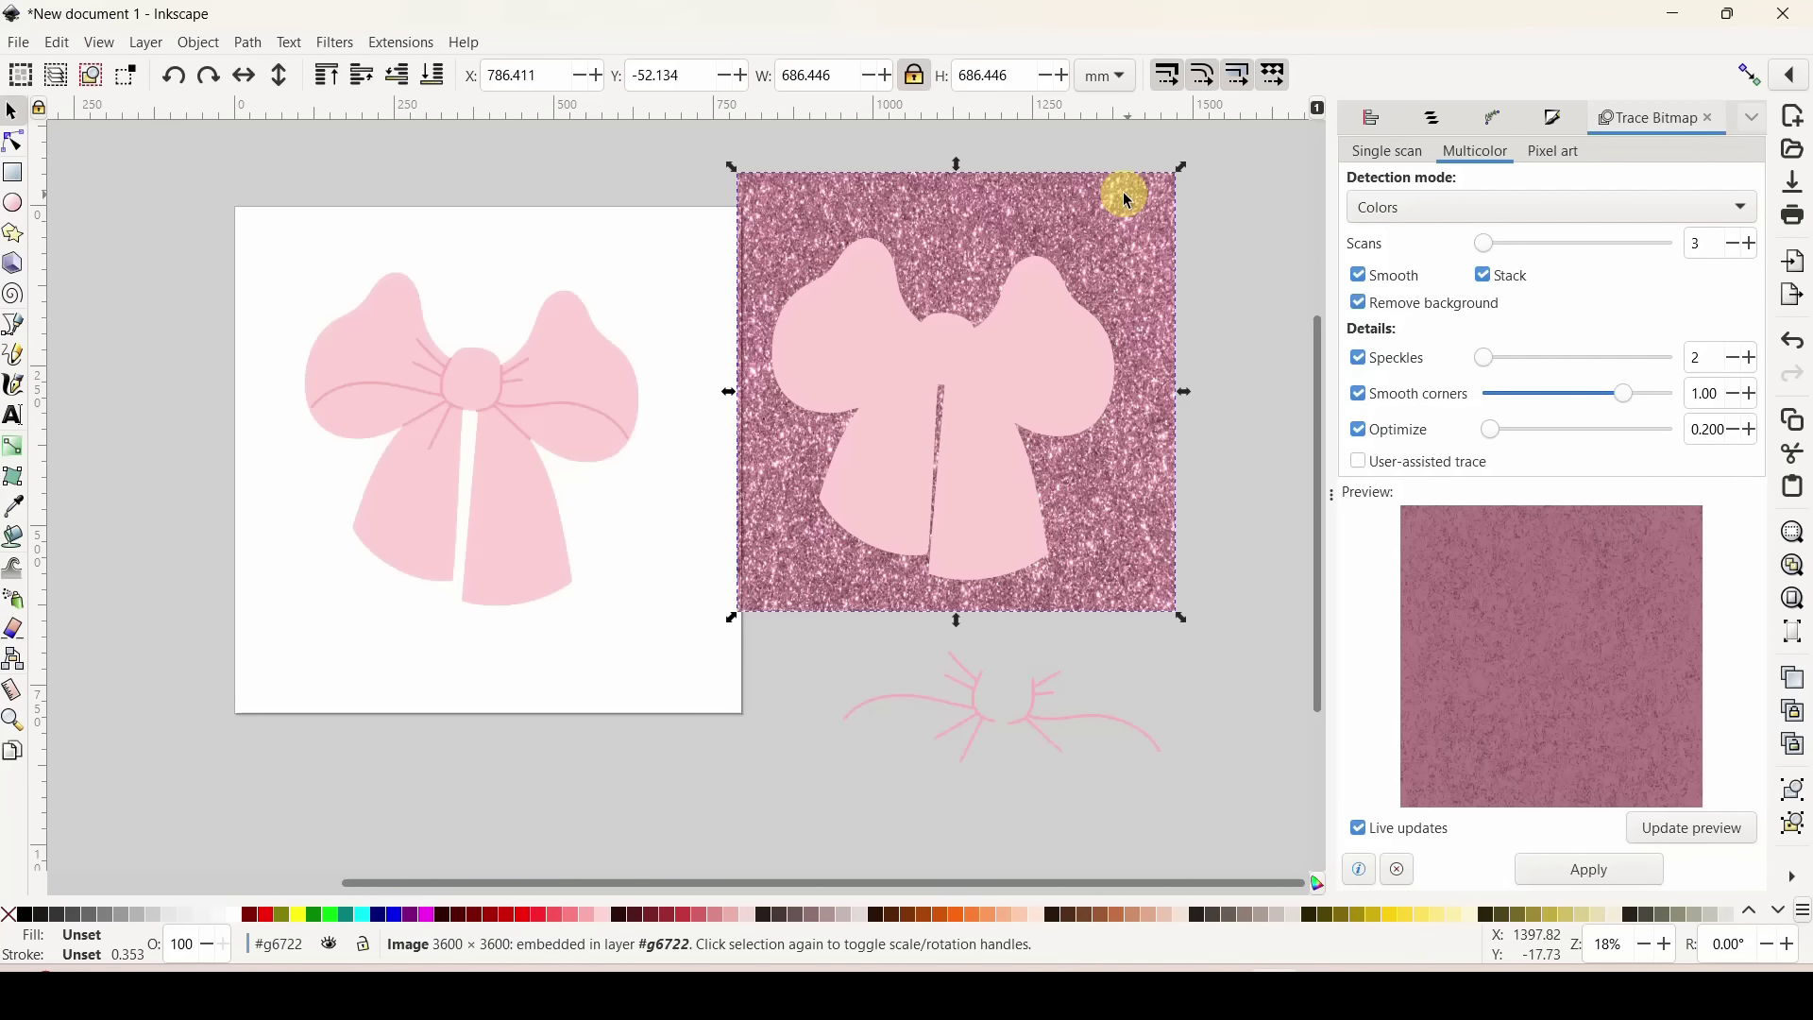
pyautogui.hotkey('ctrl', 'd')
pyautogui.moveTo(1122, 196); pyautogui.dragTo(272, 404)
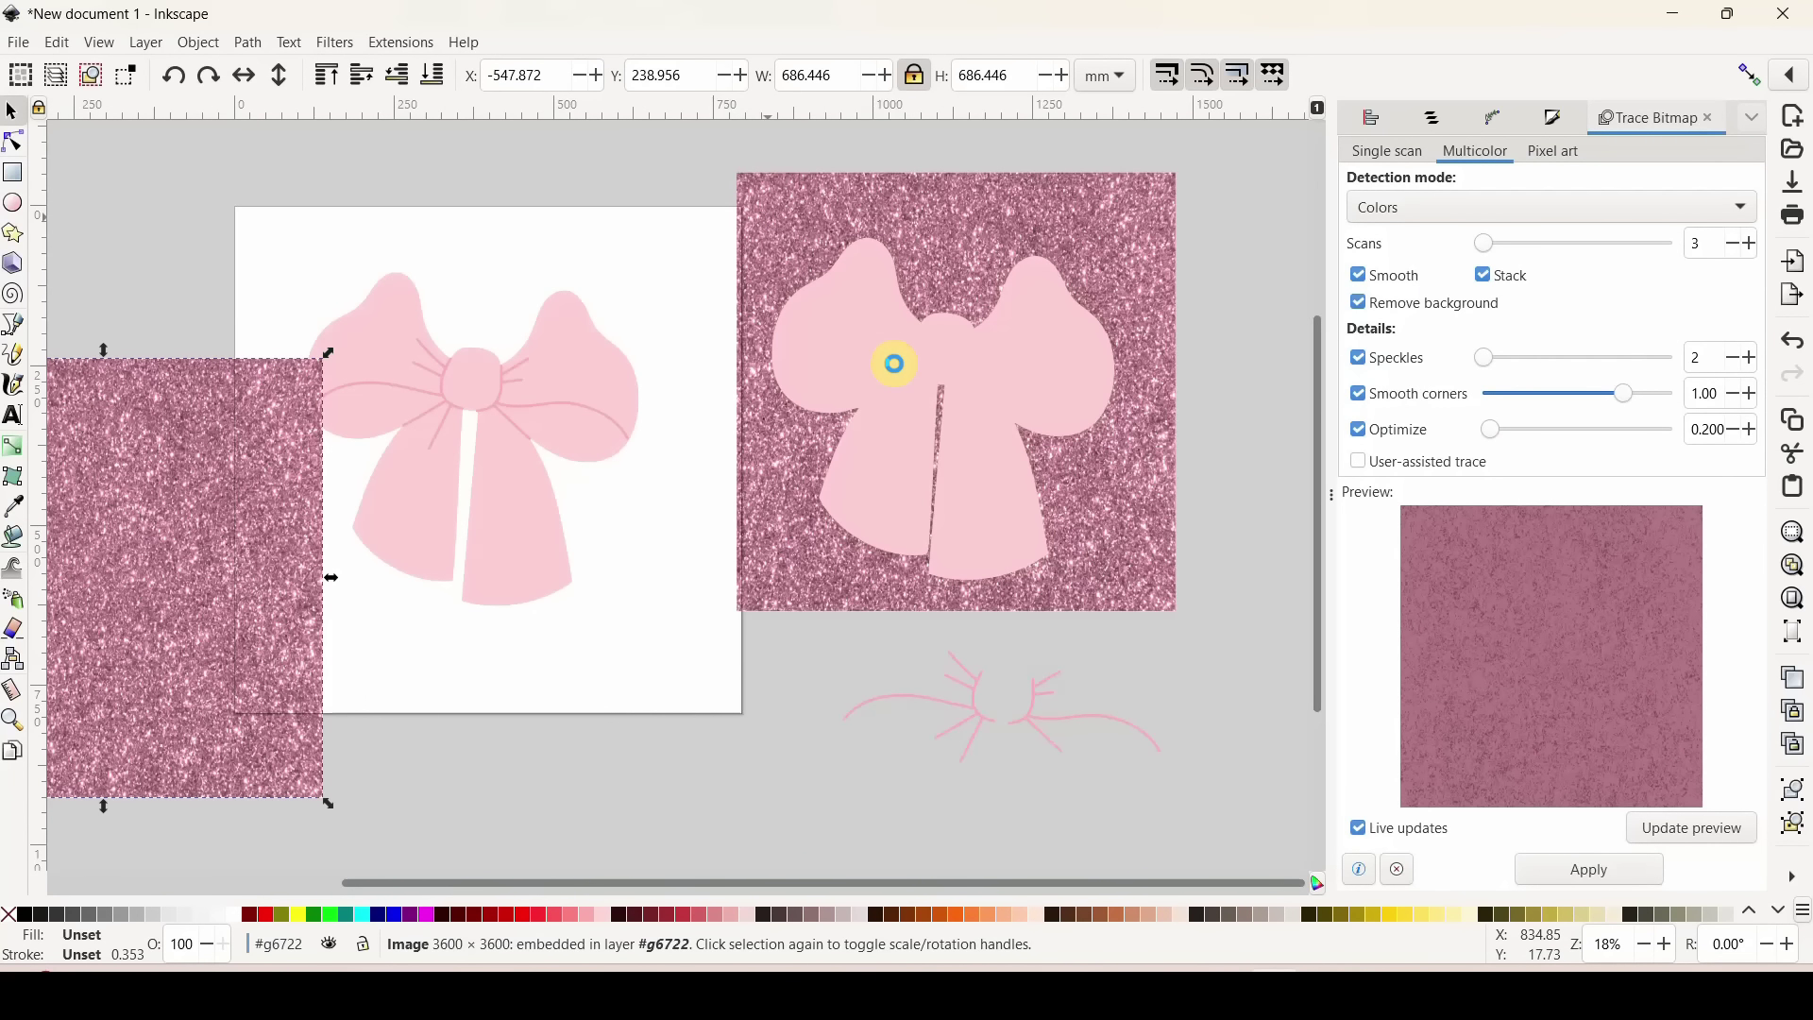
# Clip the glitter image to the enlarged bow shape and place the pink bow image over it at about X 848 mm, Y 56 mm.
pyautogui.rightClick(894, 364)
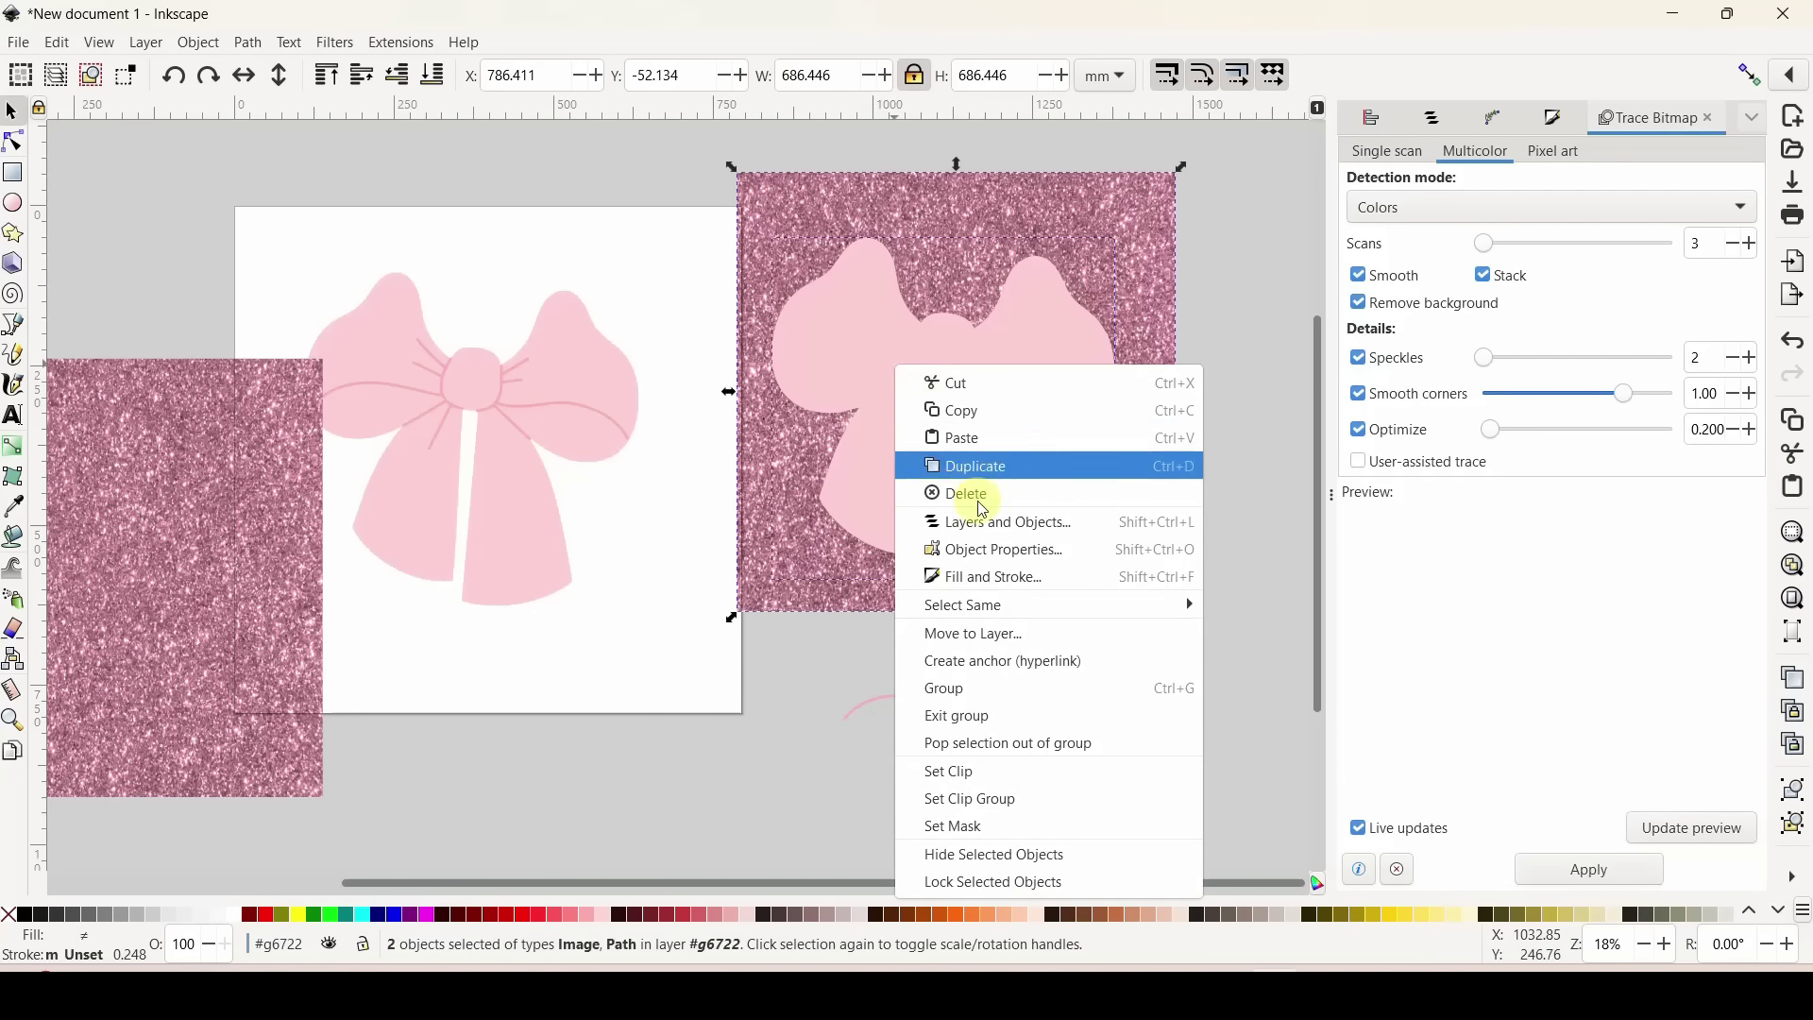
pyautogui.click(1035, 774)
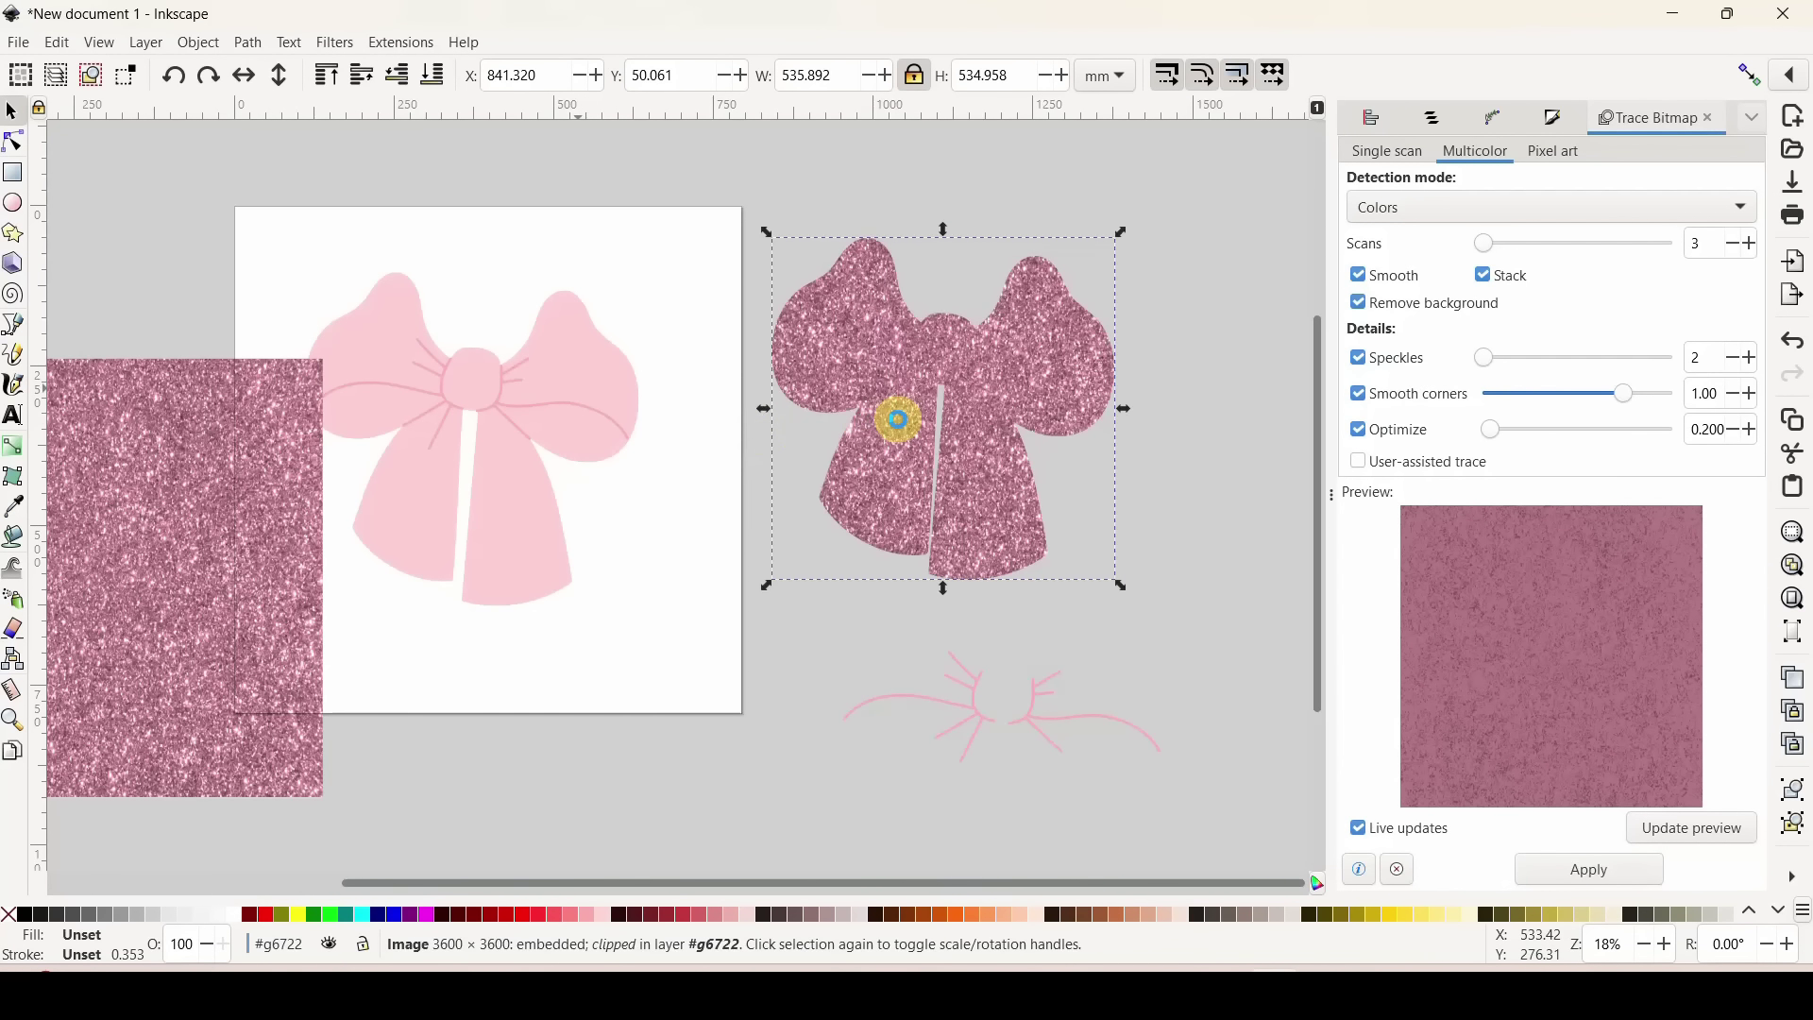
pyautogui.moveTo(577, 388); pyautogui.dragTo(1055, 350)
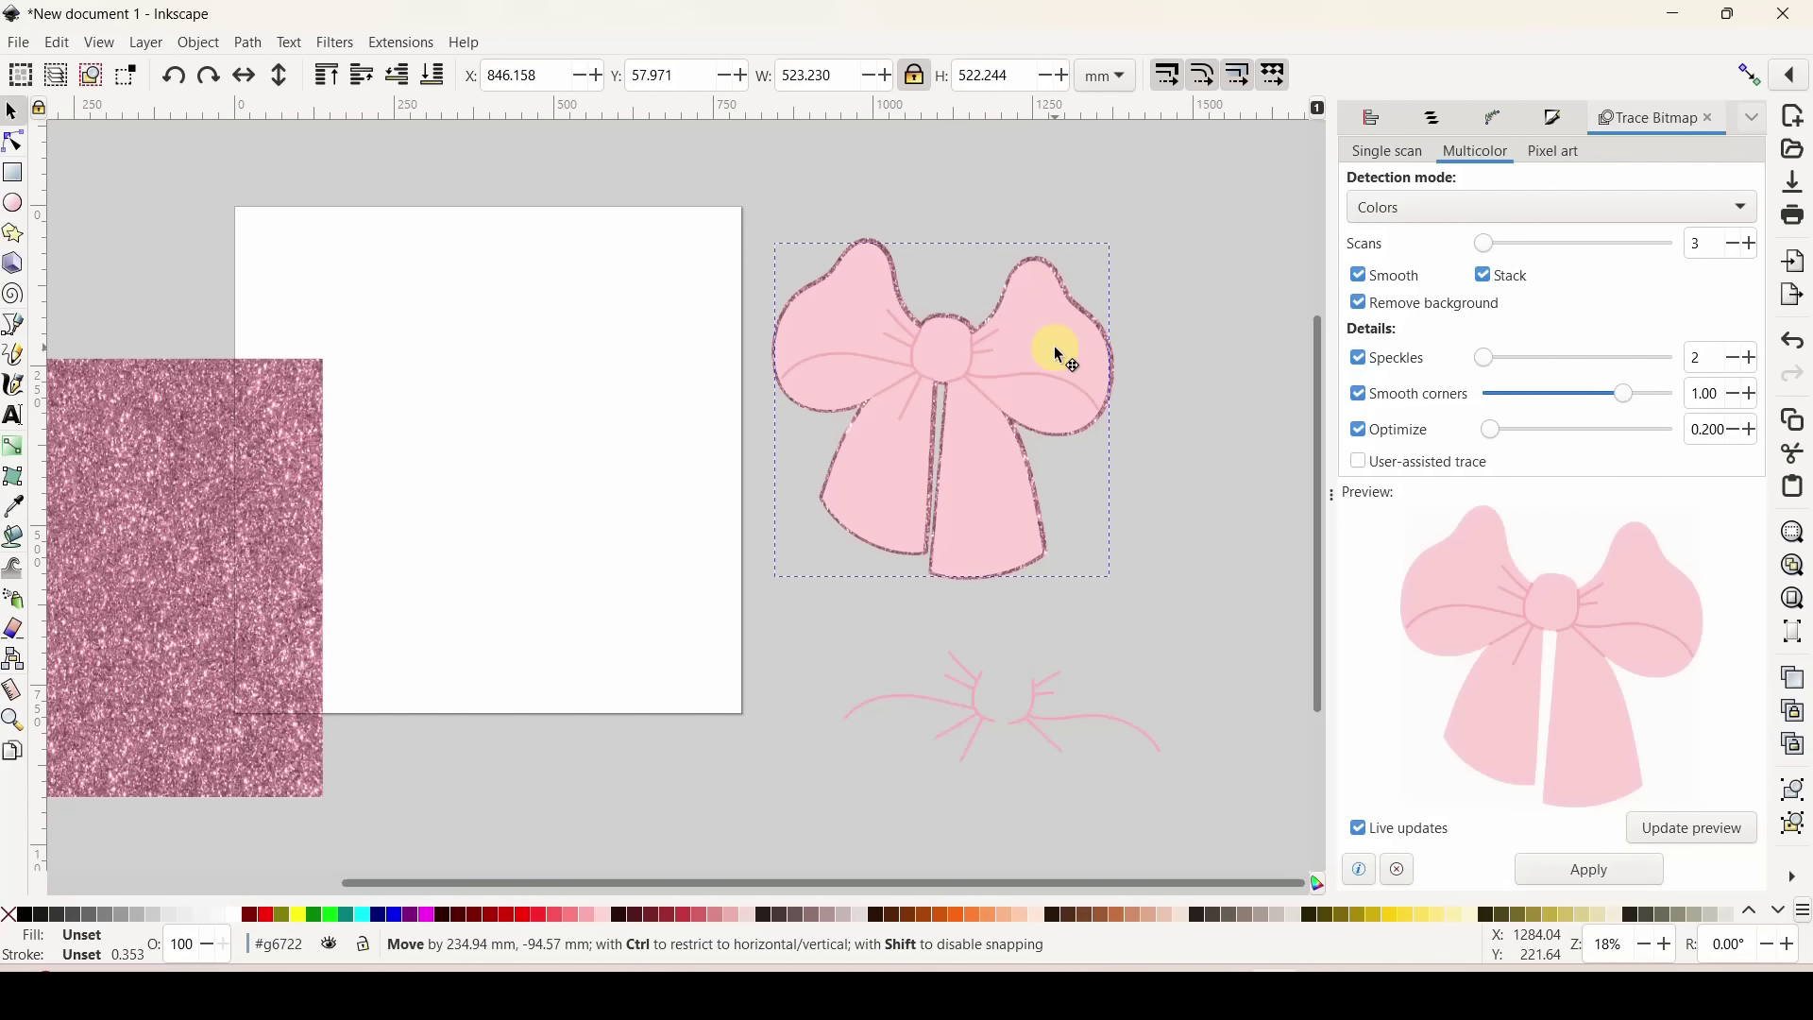
pyautogui.moveTo(1058, 352); pyautogui.dragTo(1059, 351)
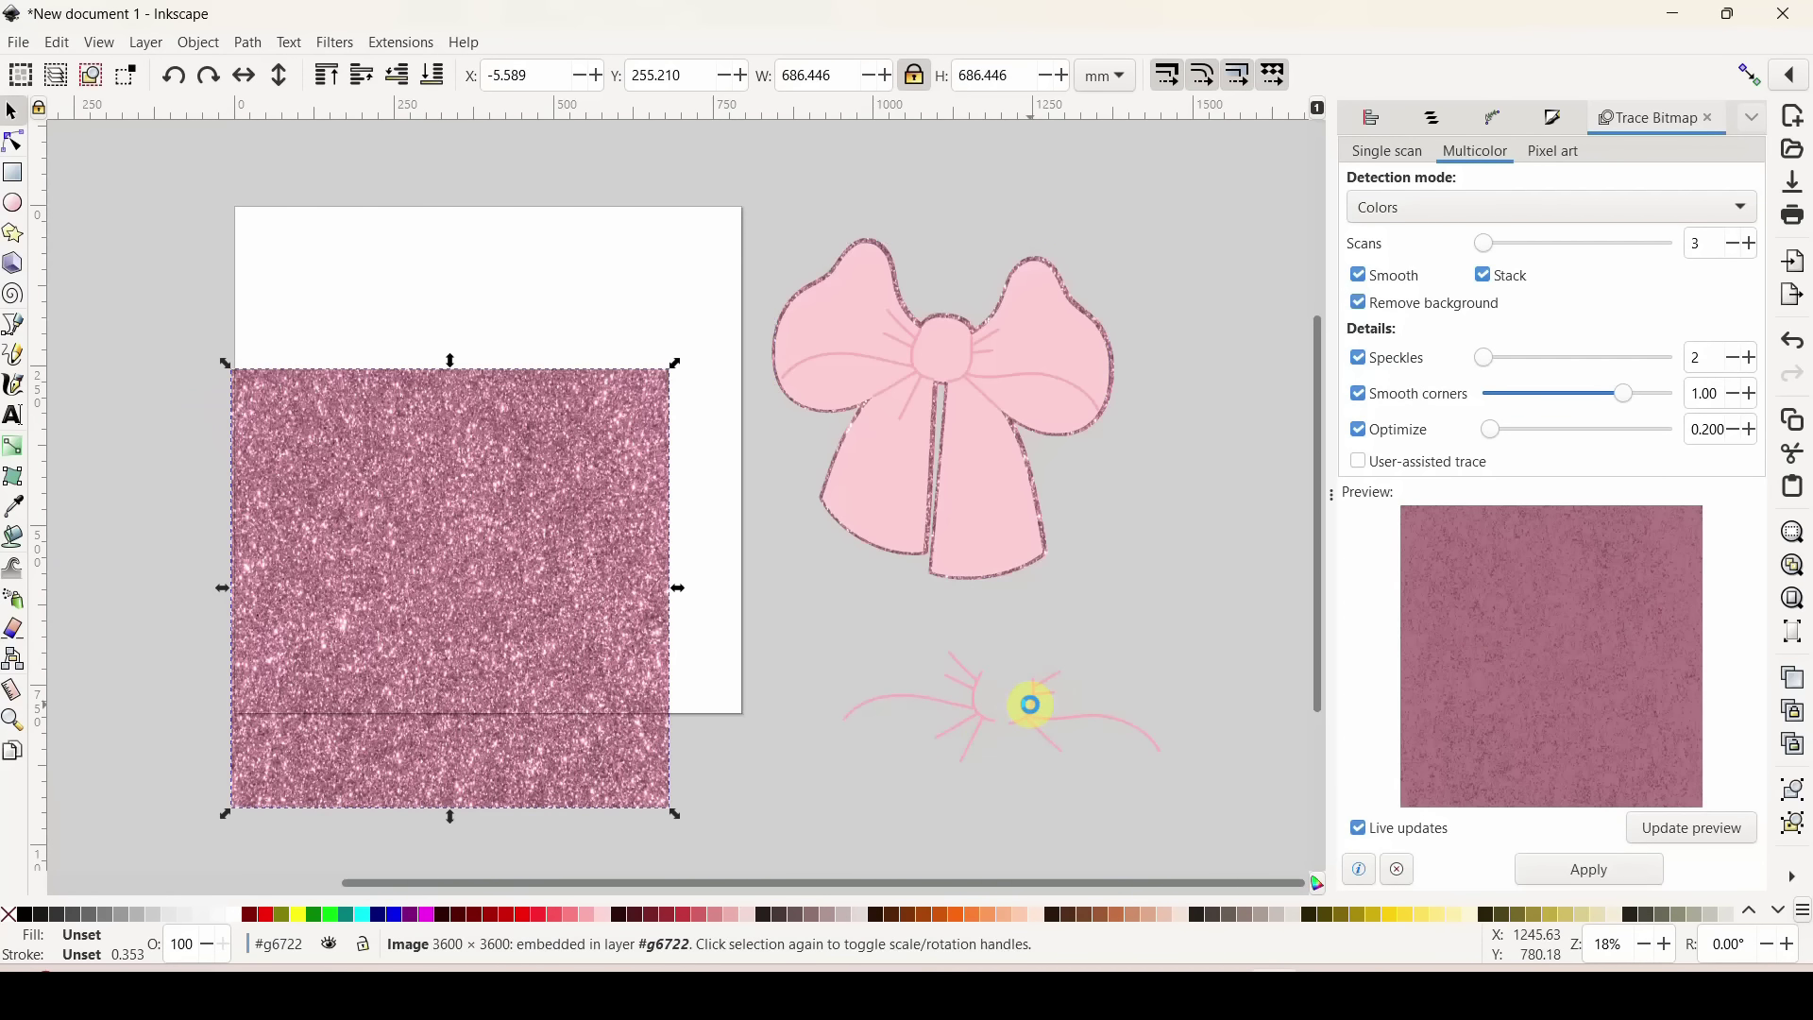
# Bring the pink detail lines to the front over the spare glitter copy and clip the glitter to them.
pyautogui.moveTo(1034, 718)
pyautogui.mouseDown()
pyautogui.moveTo(983, 733)
pyautogui.moveTo(404, 636)
pyautogui.moveTo(417, 577)
pyautogui.moveTo(431, 596)
pyautogui.mouseUp()
pyautogui.click(326, 74)
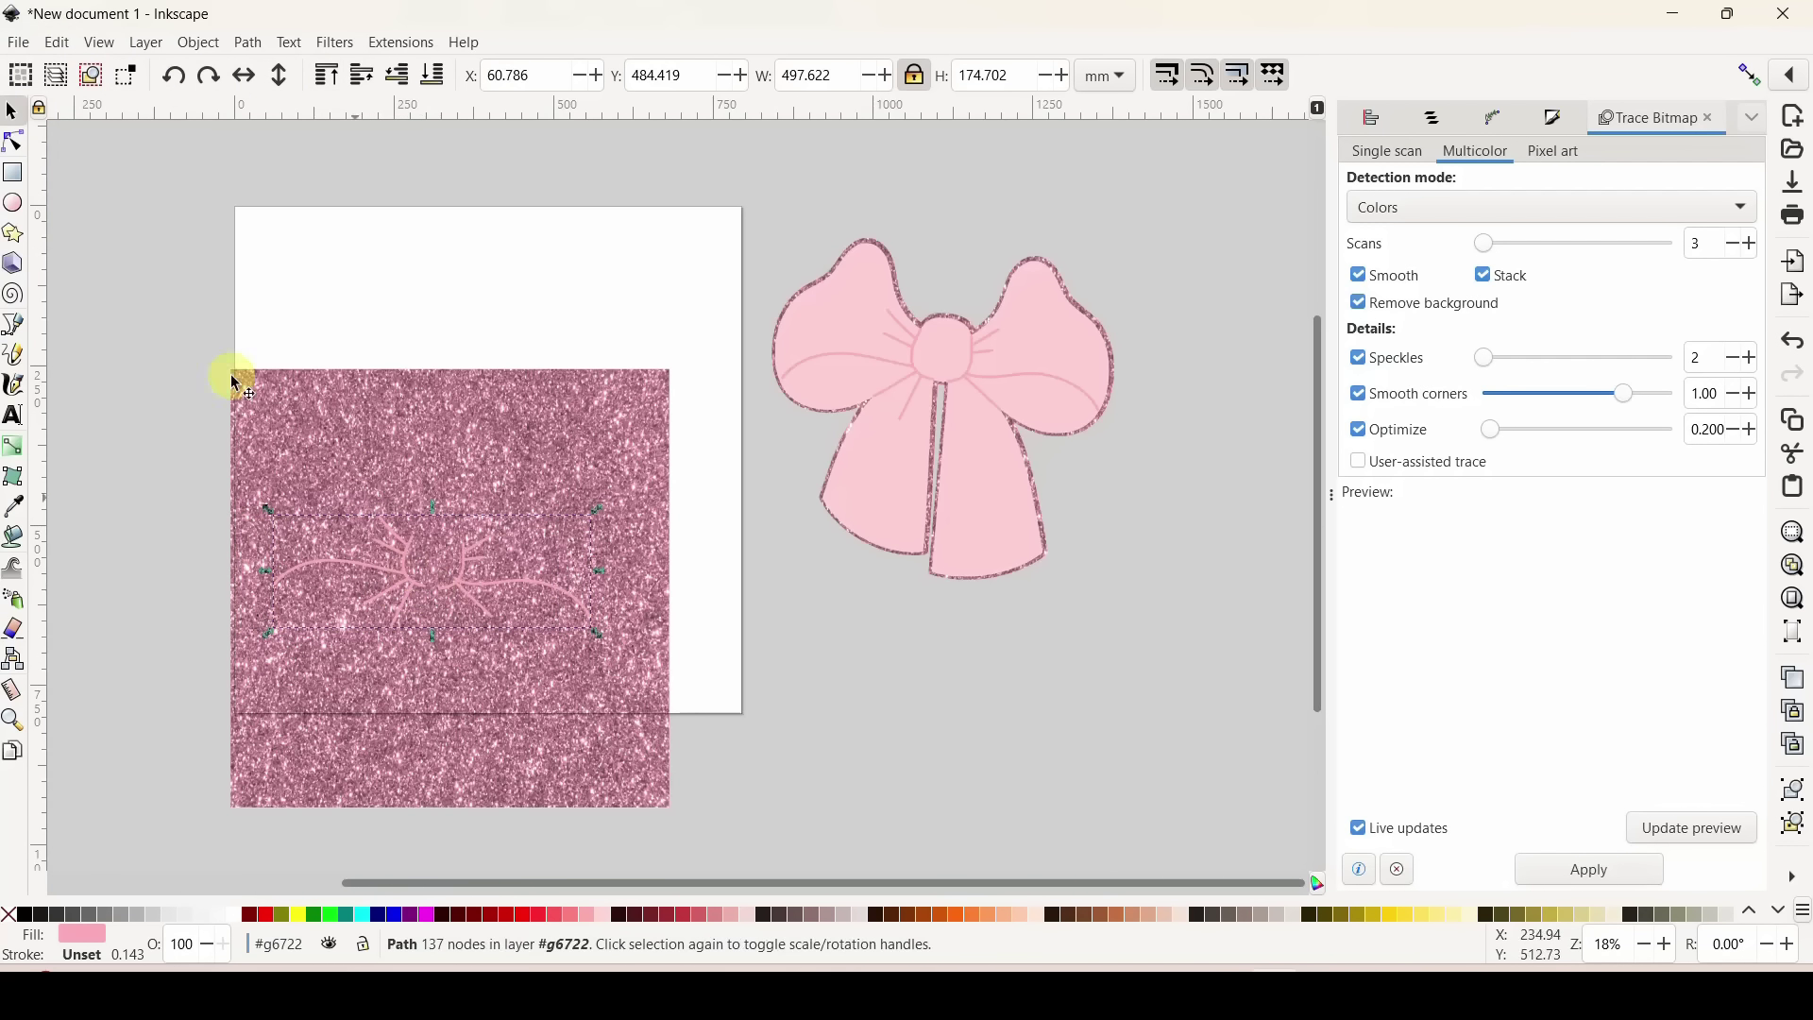
pyautogui.moveTo(183, 297); pyautogui.dragTo(708, 861)
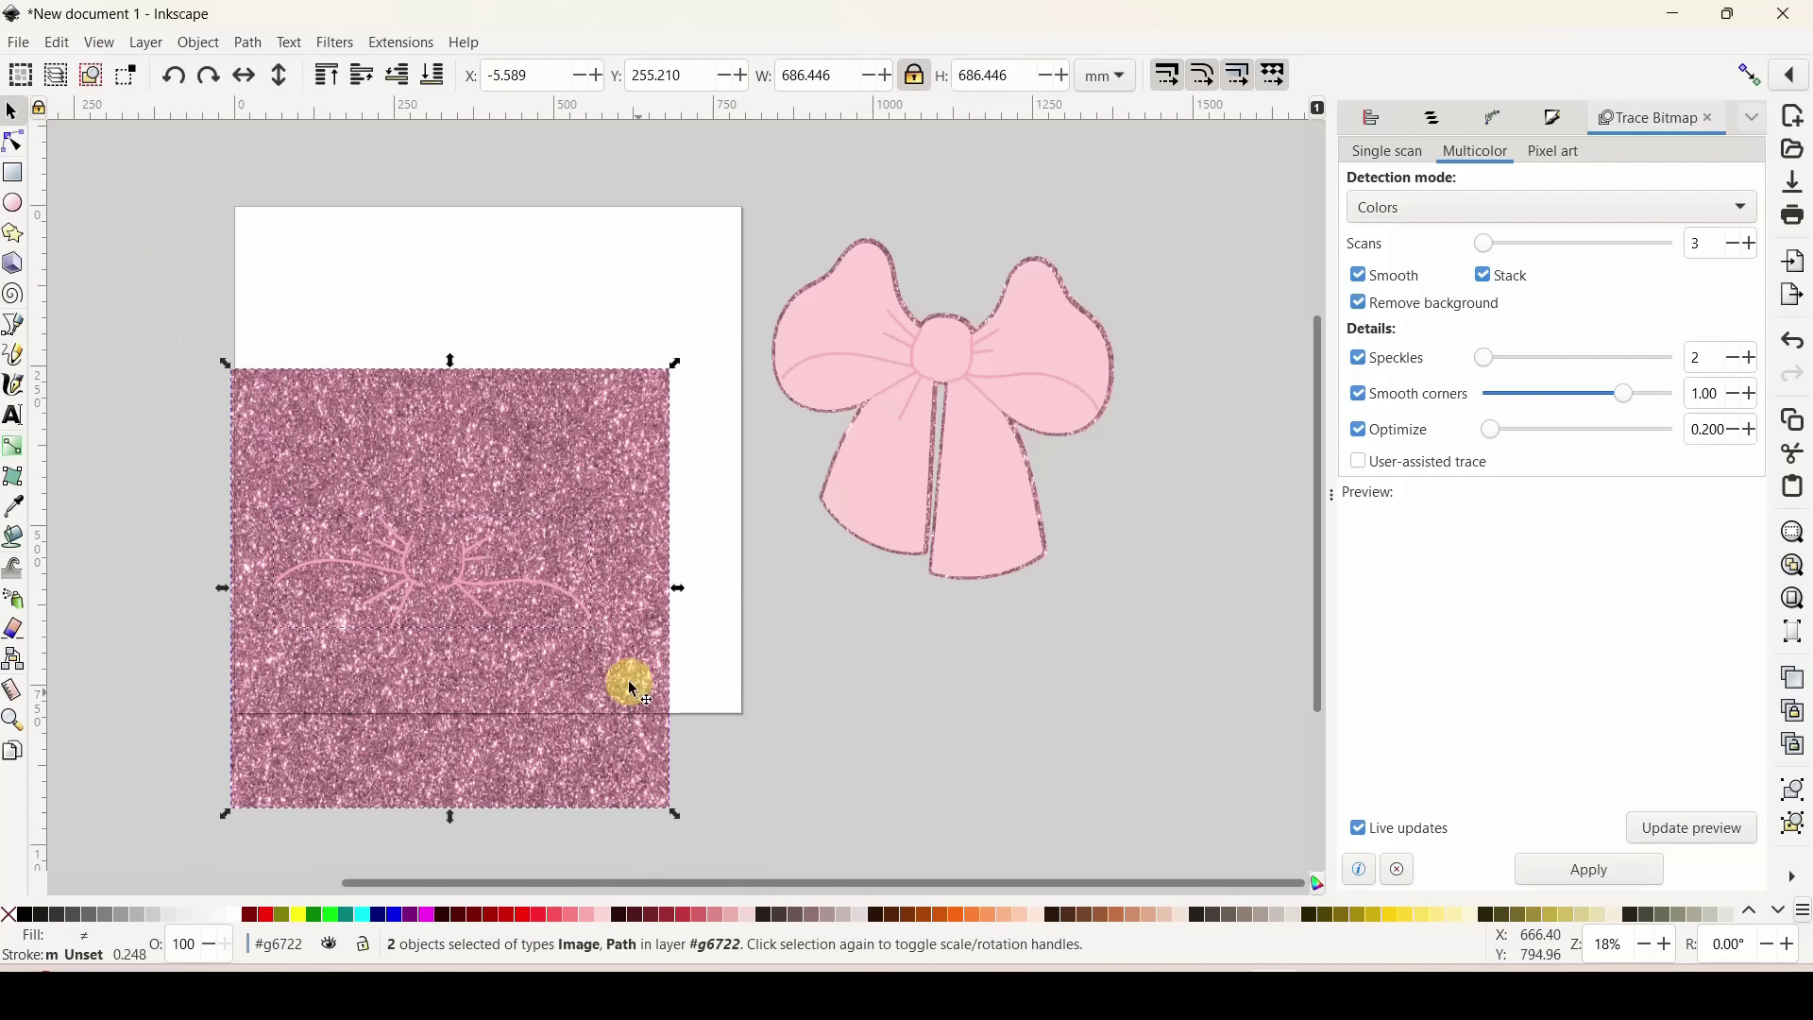
pyautogui.rightClick(529, 557)
pyautogui.click(598, 838)
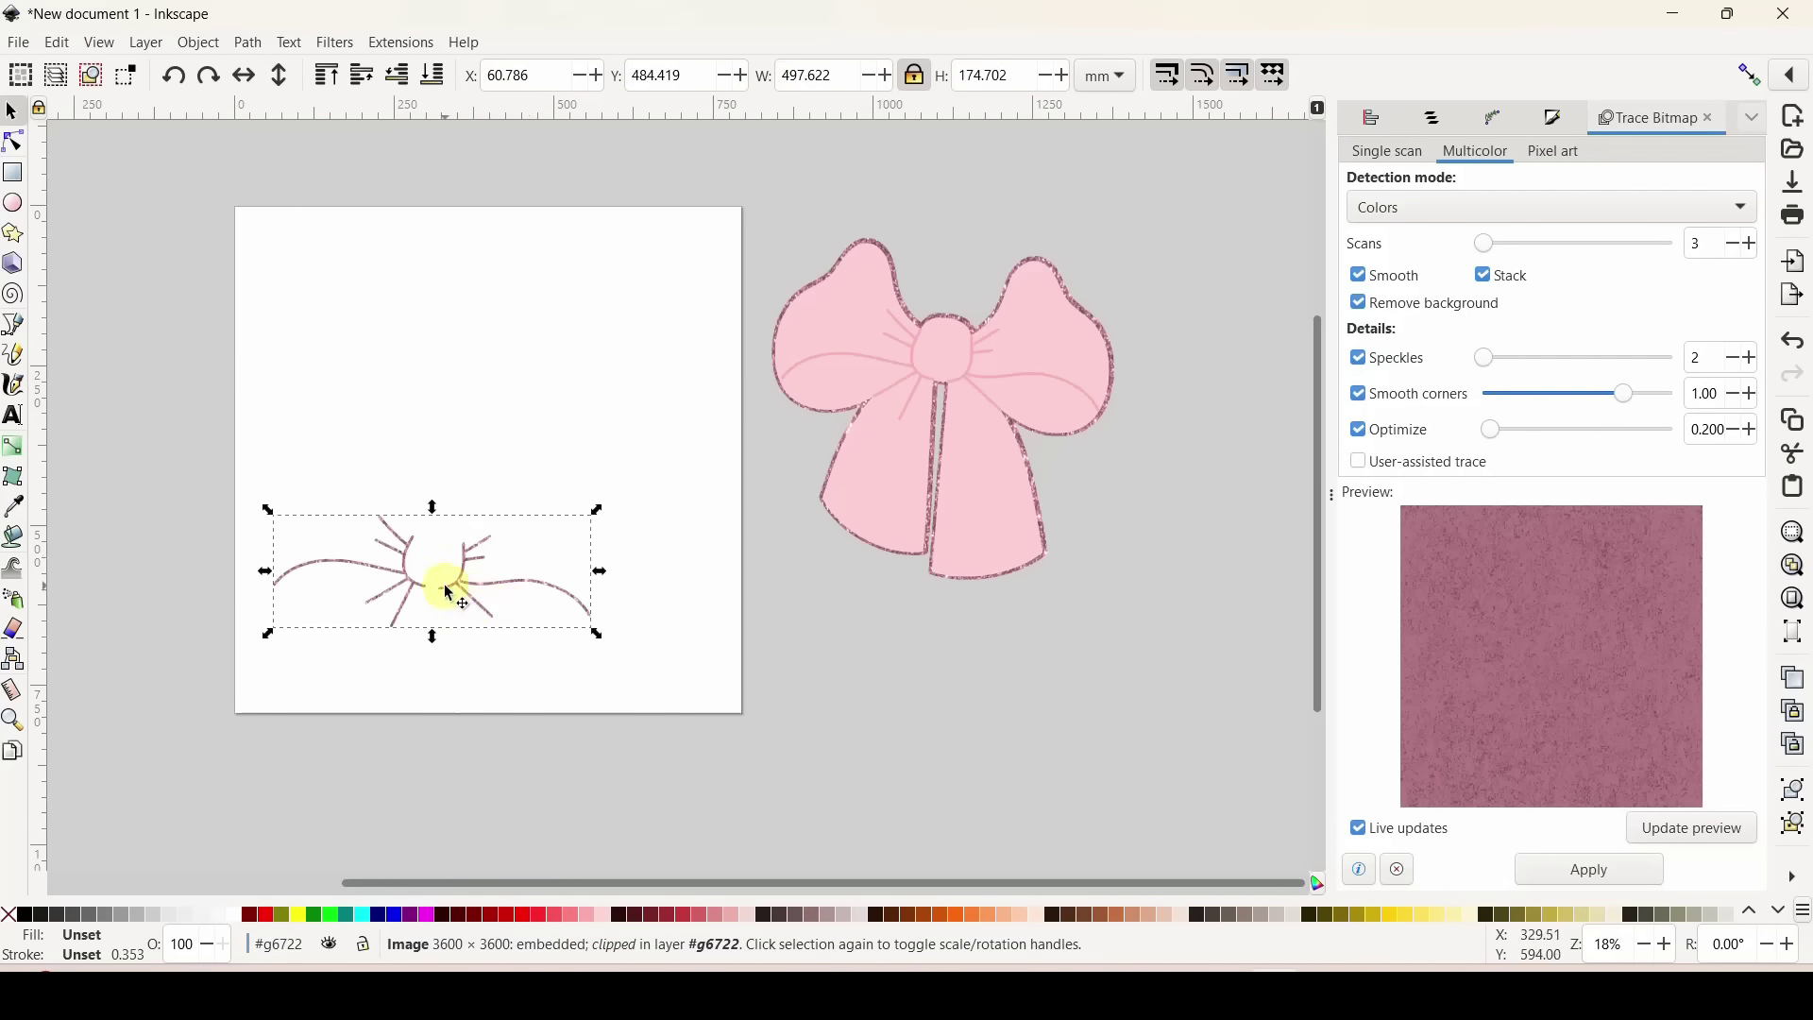
# Place the glitter detail lines over the pink bow at about X 860 mm, Y 161 mm.
pyautogui.moveTo(450, 591)
pyautogui.mouseDown()
pyautogui.moveTo(538, 599)
pyautogui.moveTo(947, 413)
pyautogui.moveTo(949, 377)
pyautogui.moveTo(968, 386)
pyautogui.mouseUp()
pyautogui.click(1107, 622)
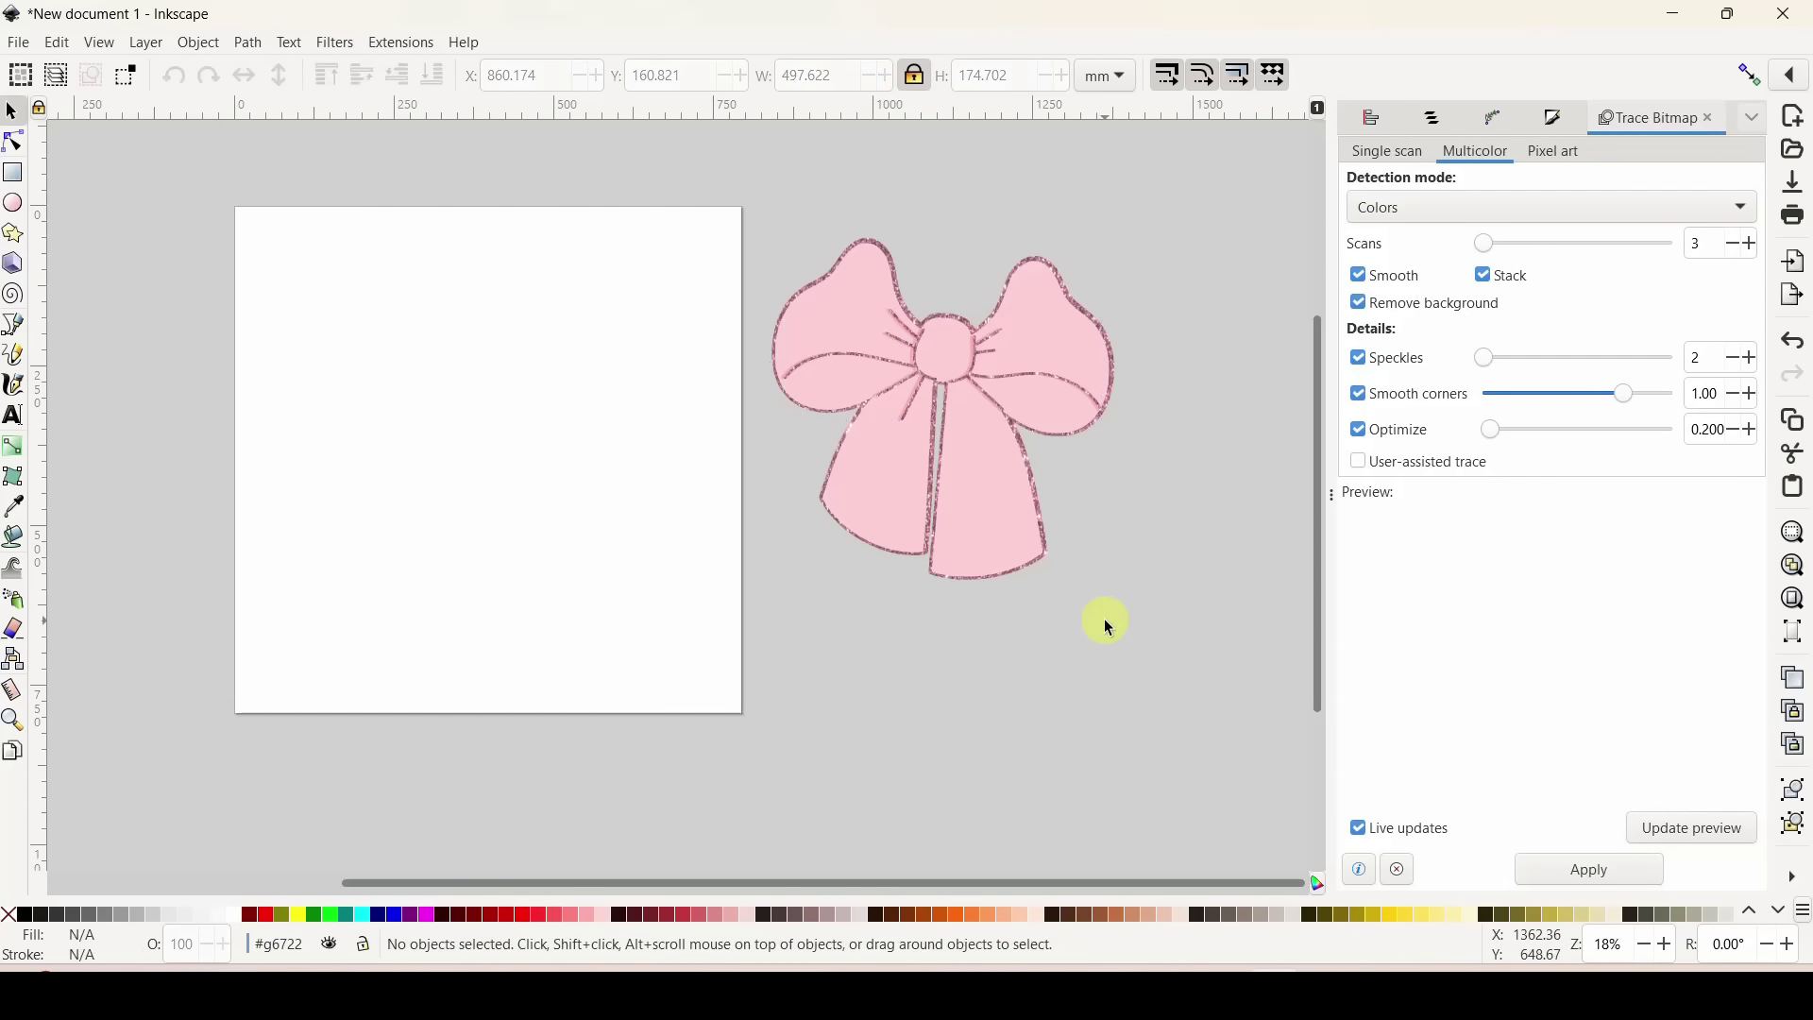
pyautogui.click(976, 421)
pyautogui.click(871, 688)
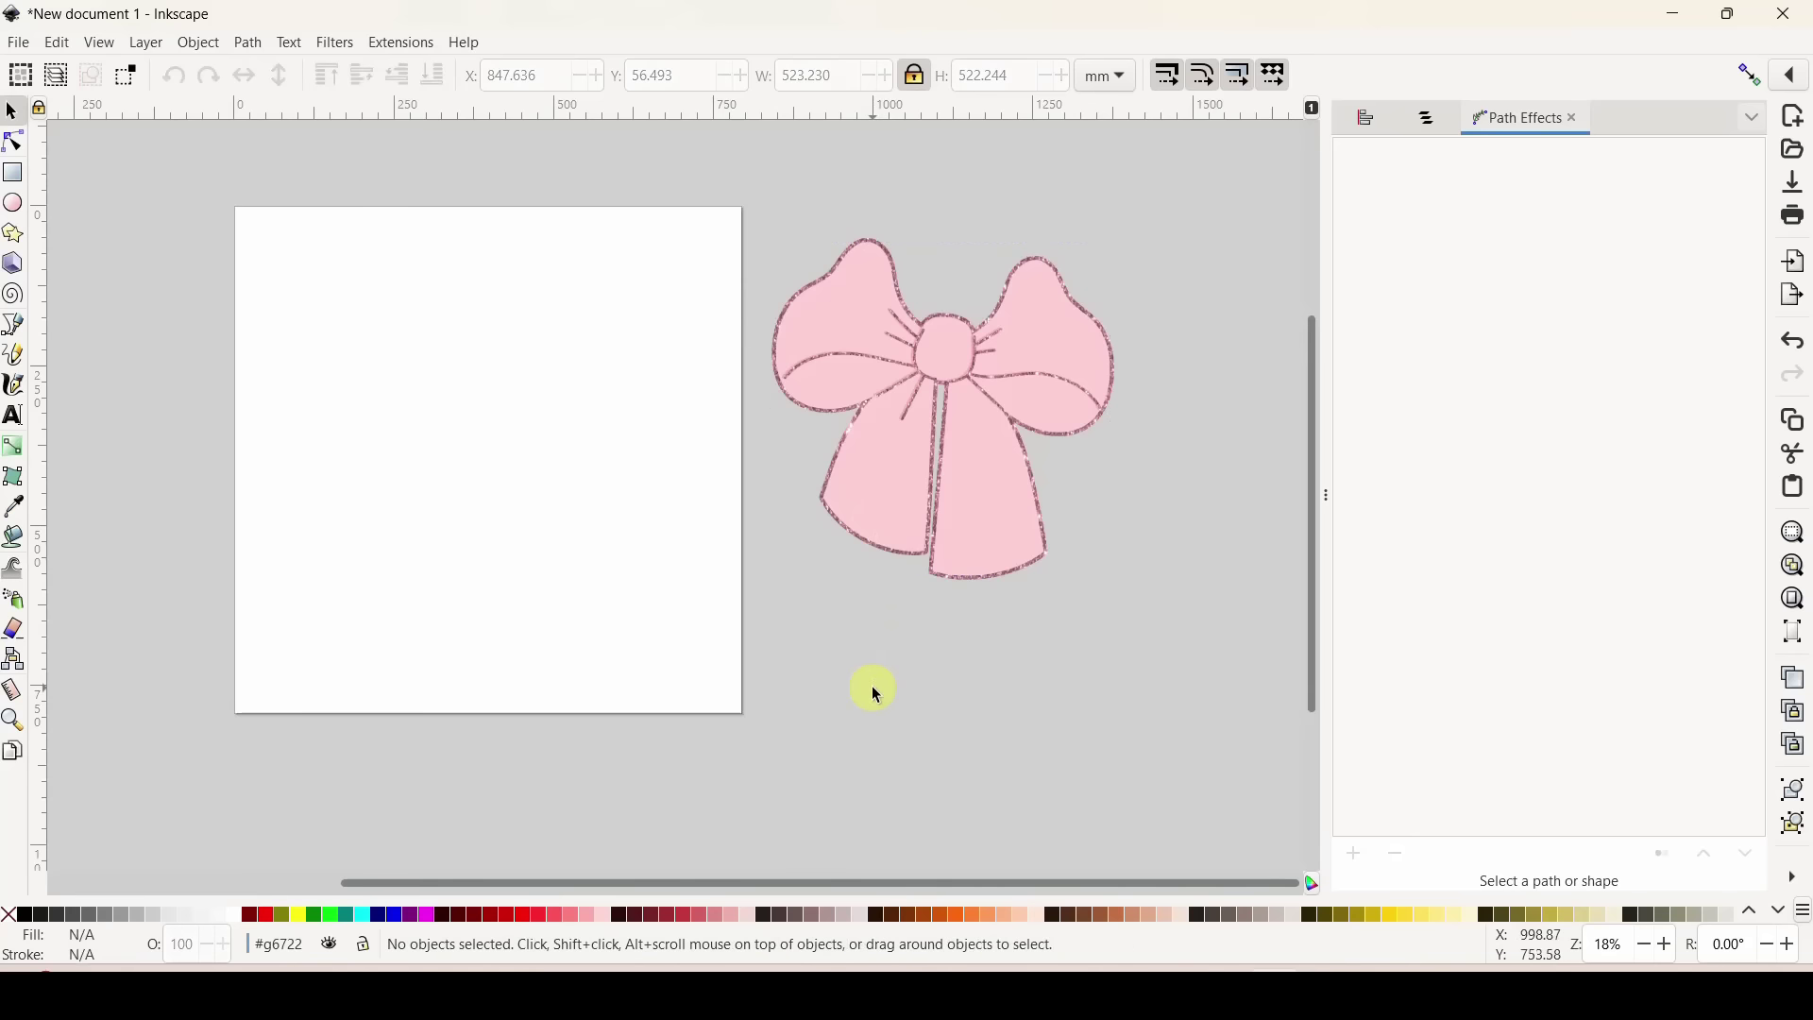